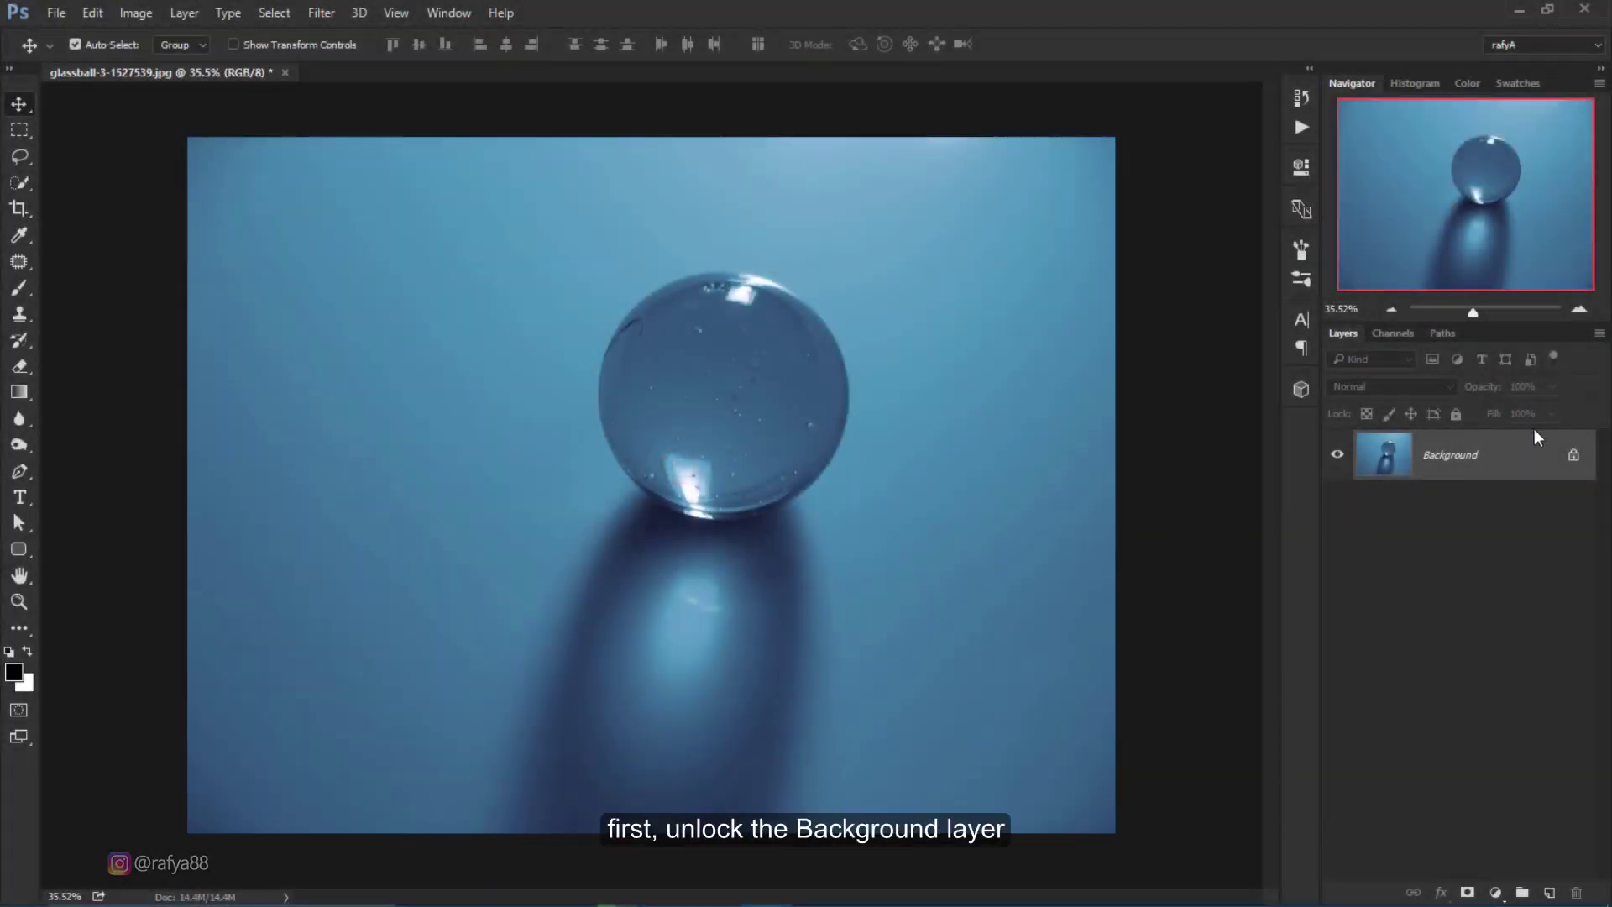
Unlock the Background layer as Layer 0 and crop-extend the canvas rightward with transparent space.
left_click(1572, 457)
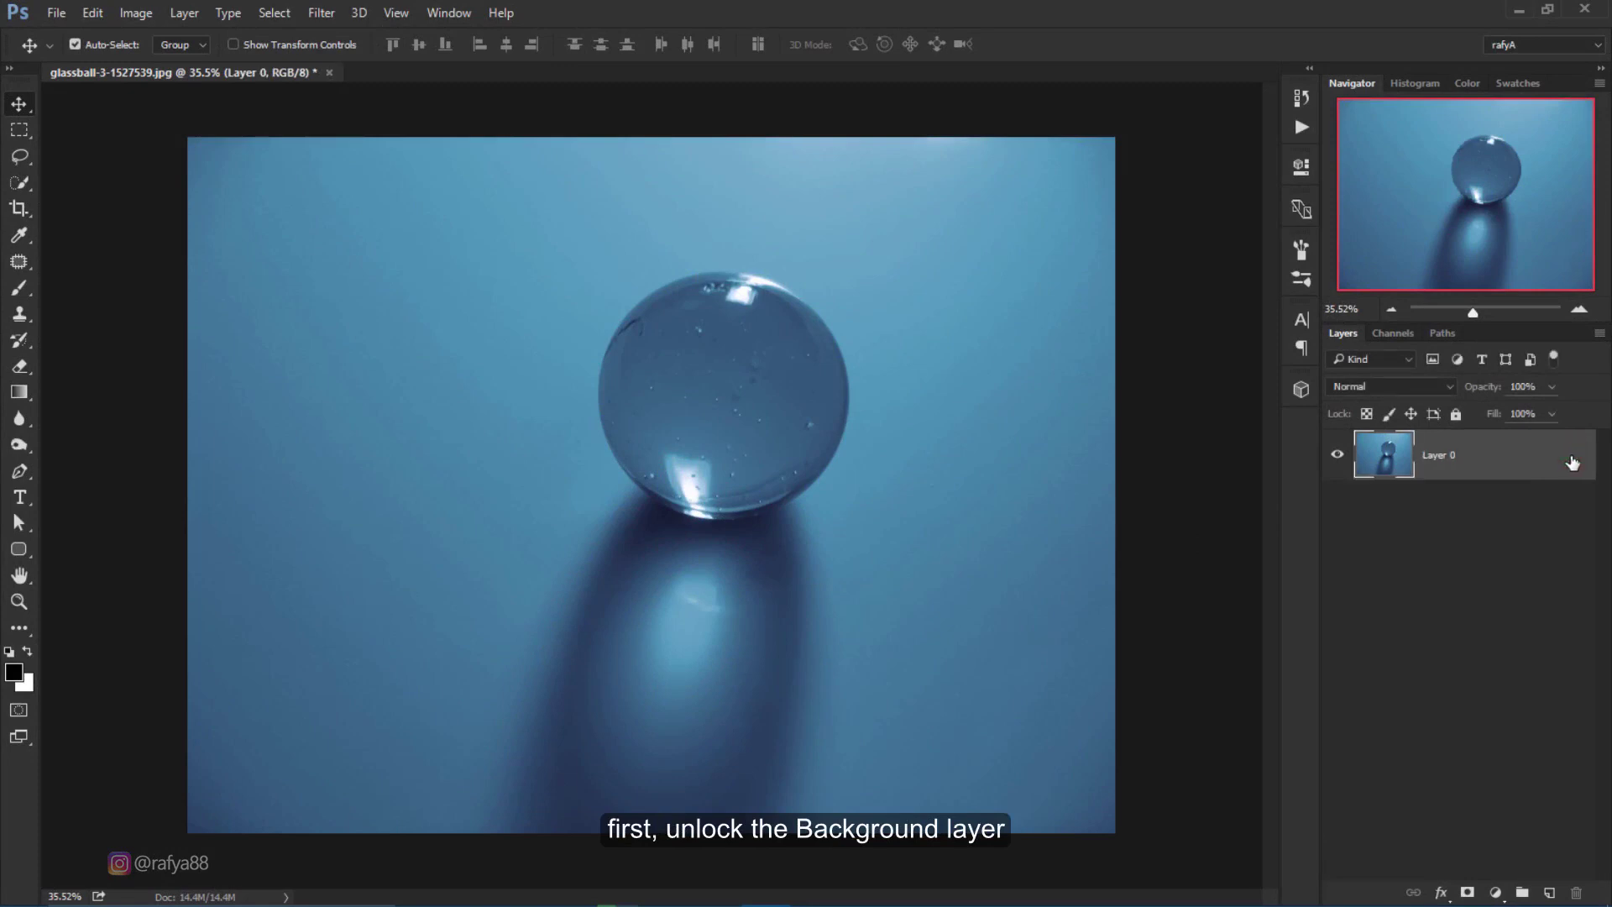
left_click(20, 209)
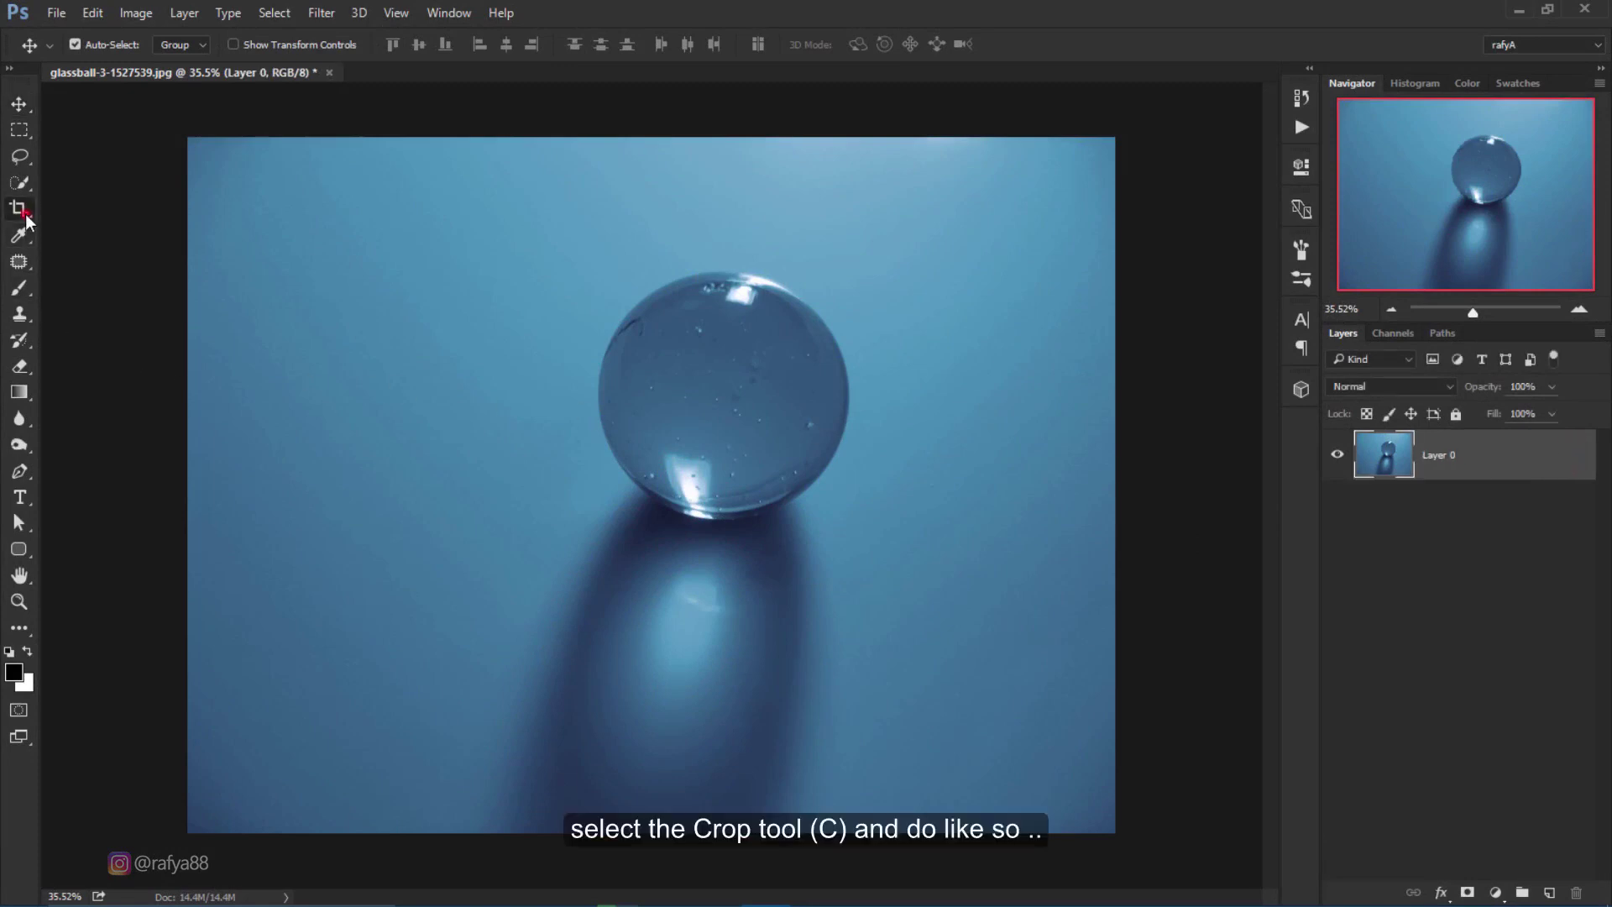
scroll(523, 591, "down", 2)
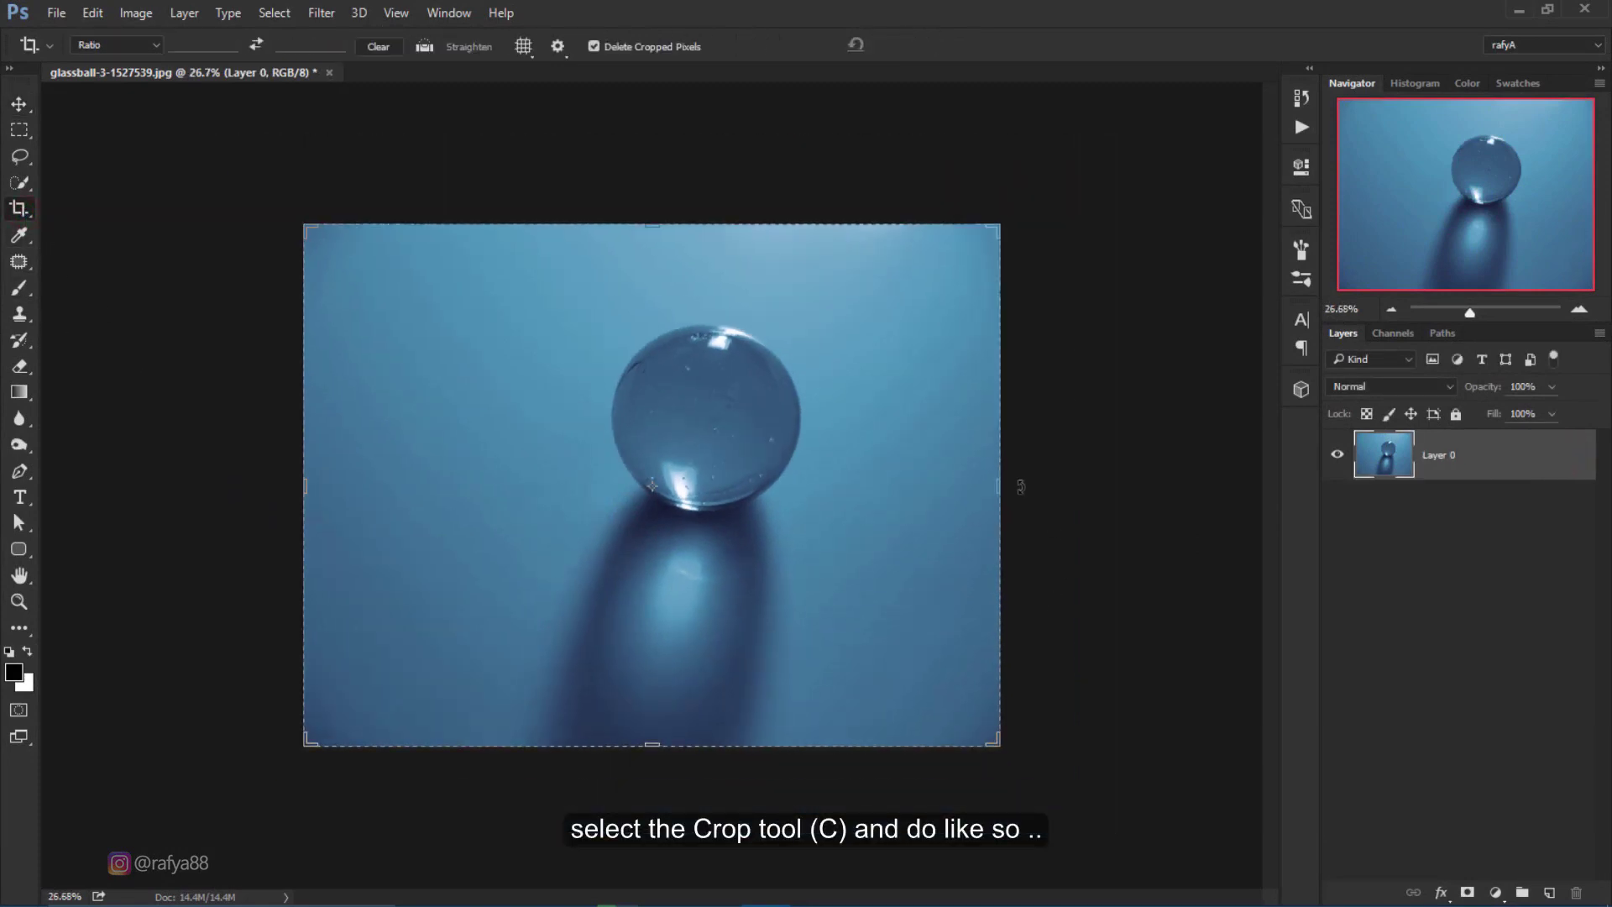
left_click_drag(1021, 487, 1079, 489)
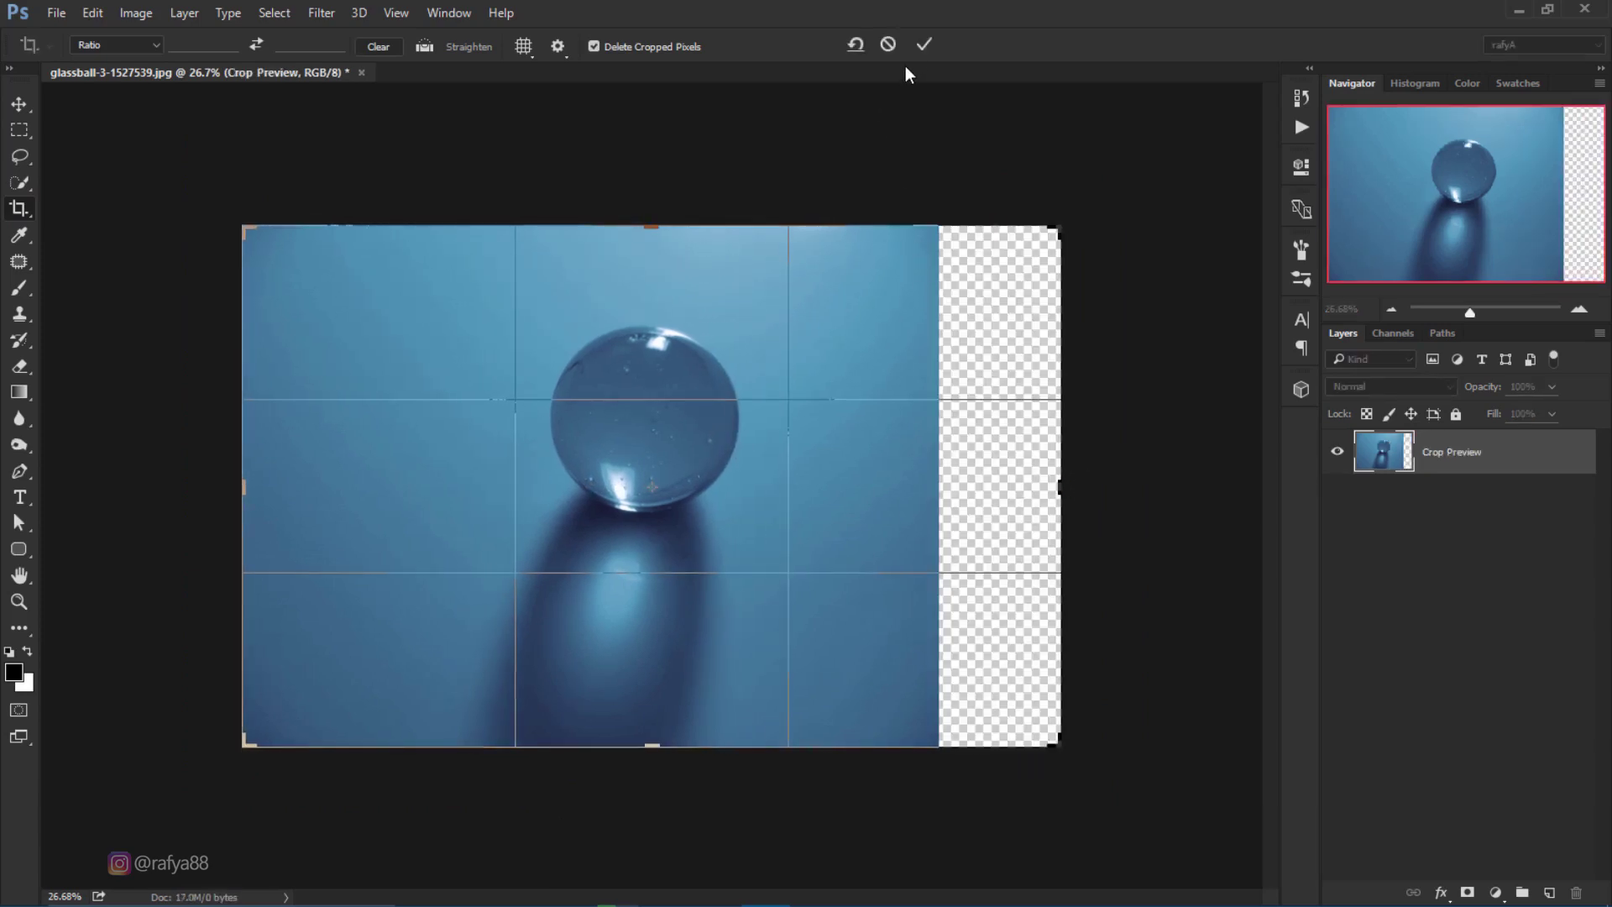
left_click(921, 47)
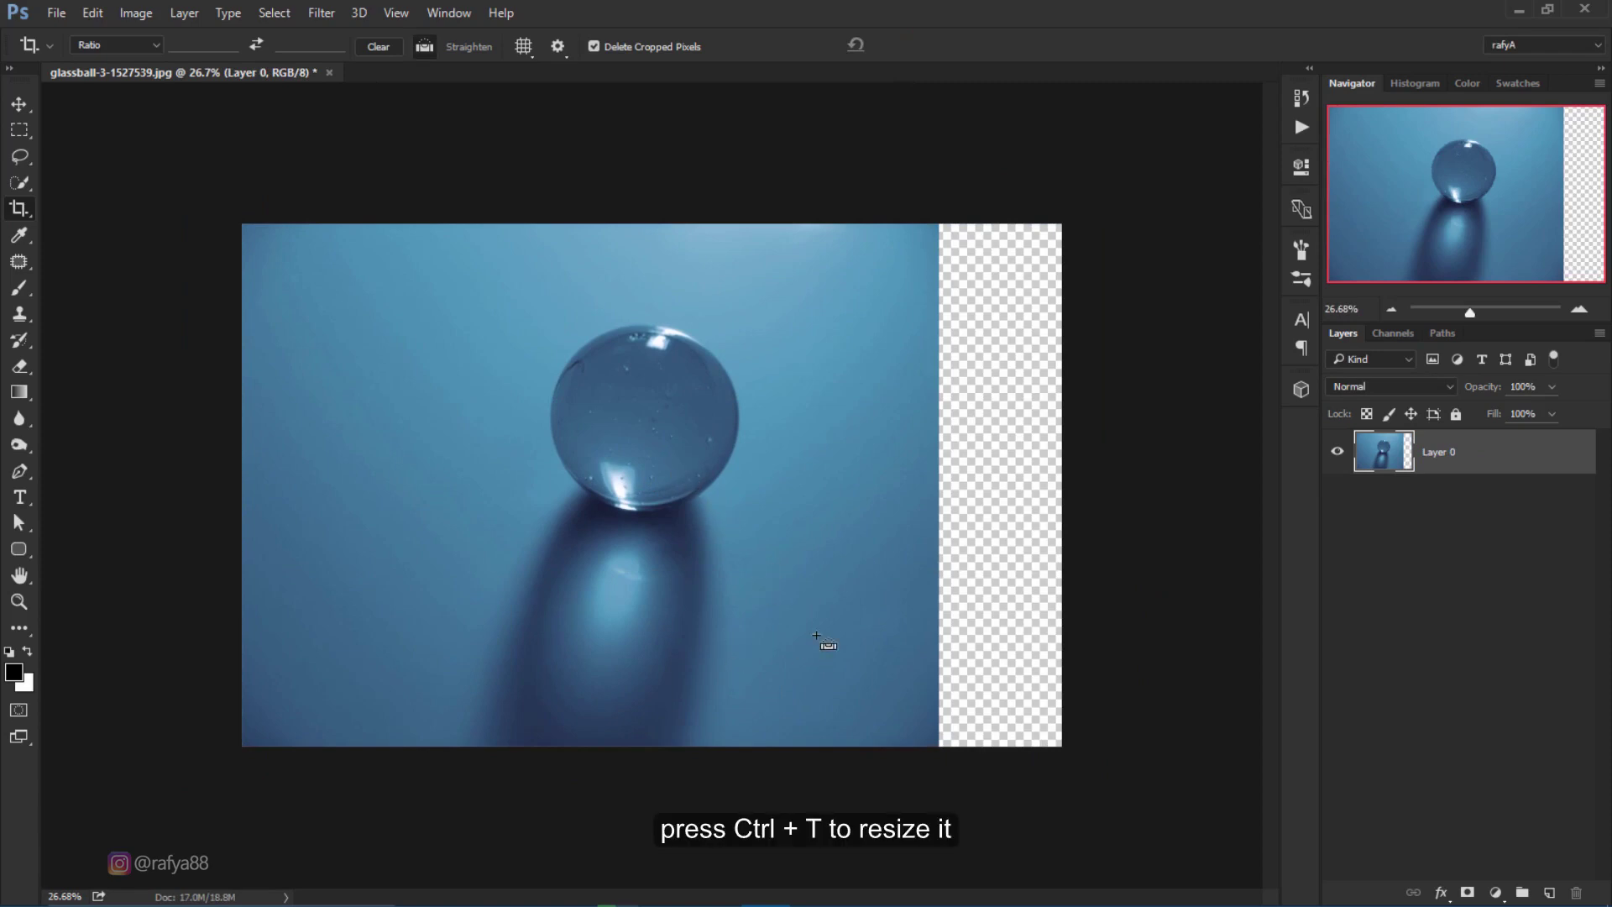
Free-transform Layer 0 to about 137%, repositioning it so the photo fills the widened canvas.
key("ctrl+t")
left_click_drag(750, 526, 811, 527)
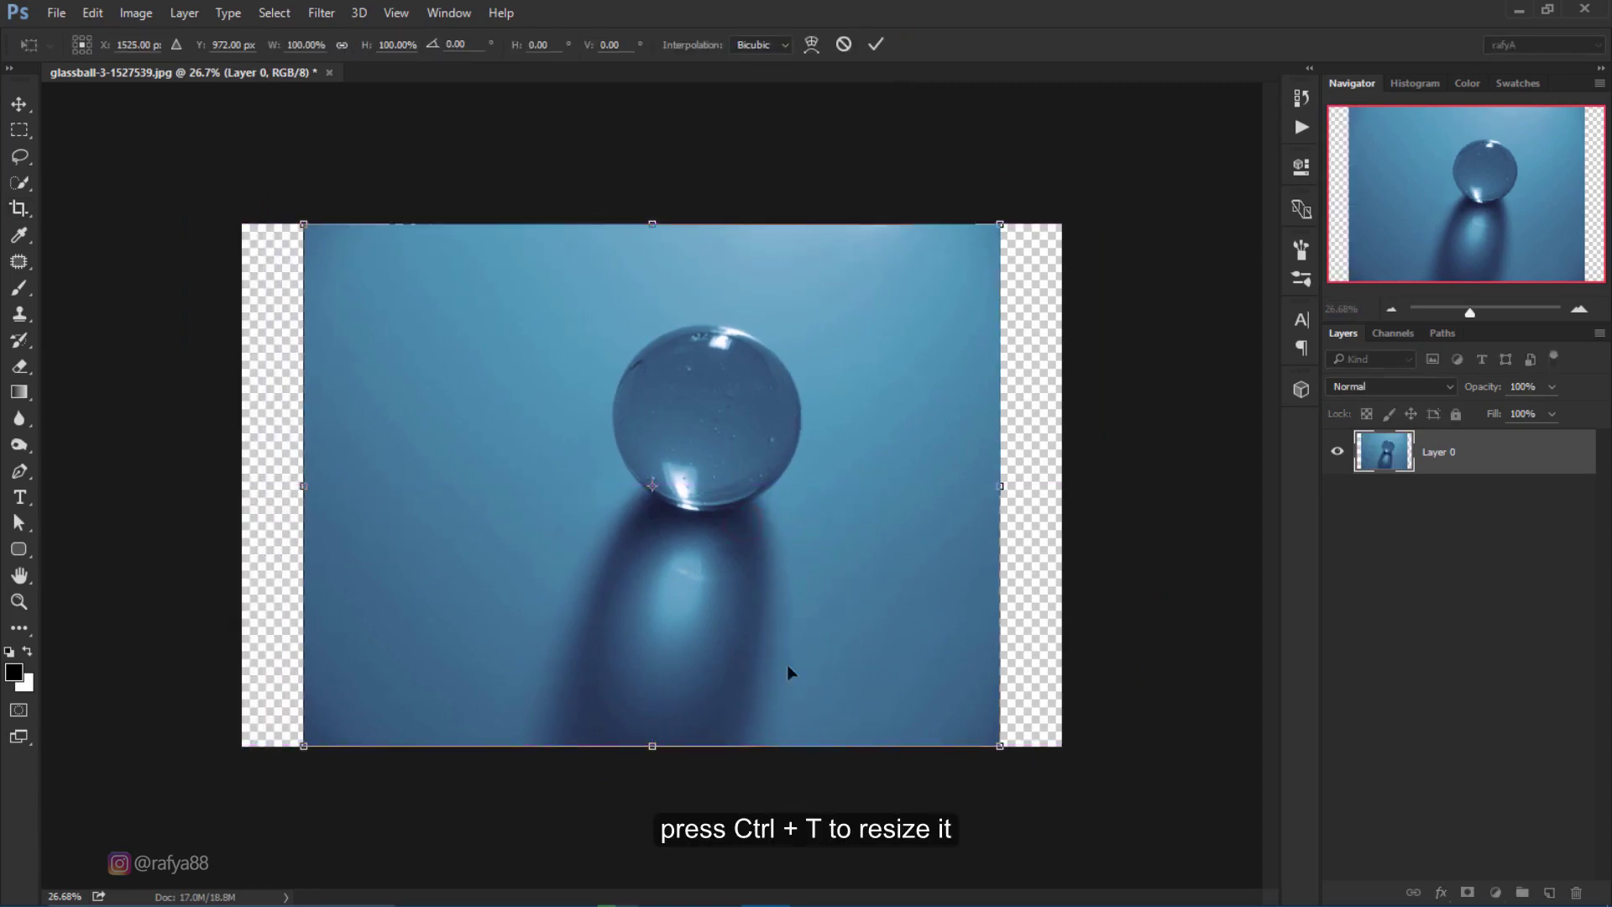
left_click_drag(1000, 746, 1117, 833)
left_click_drag(878, 532, 826, 590)
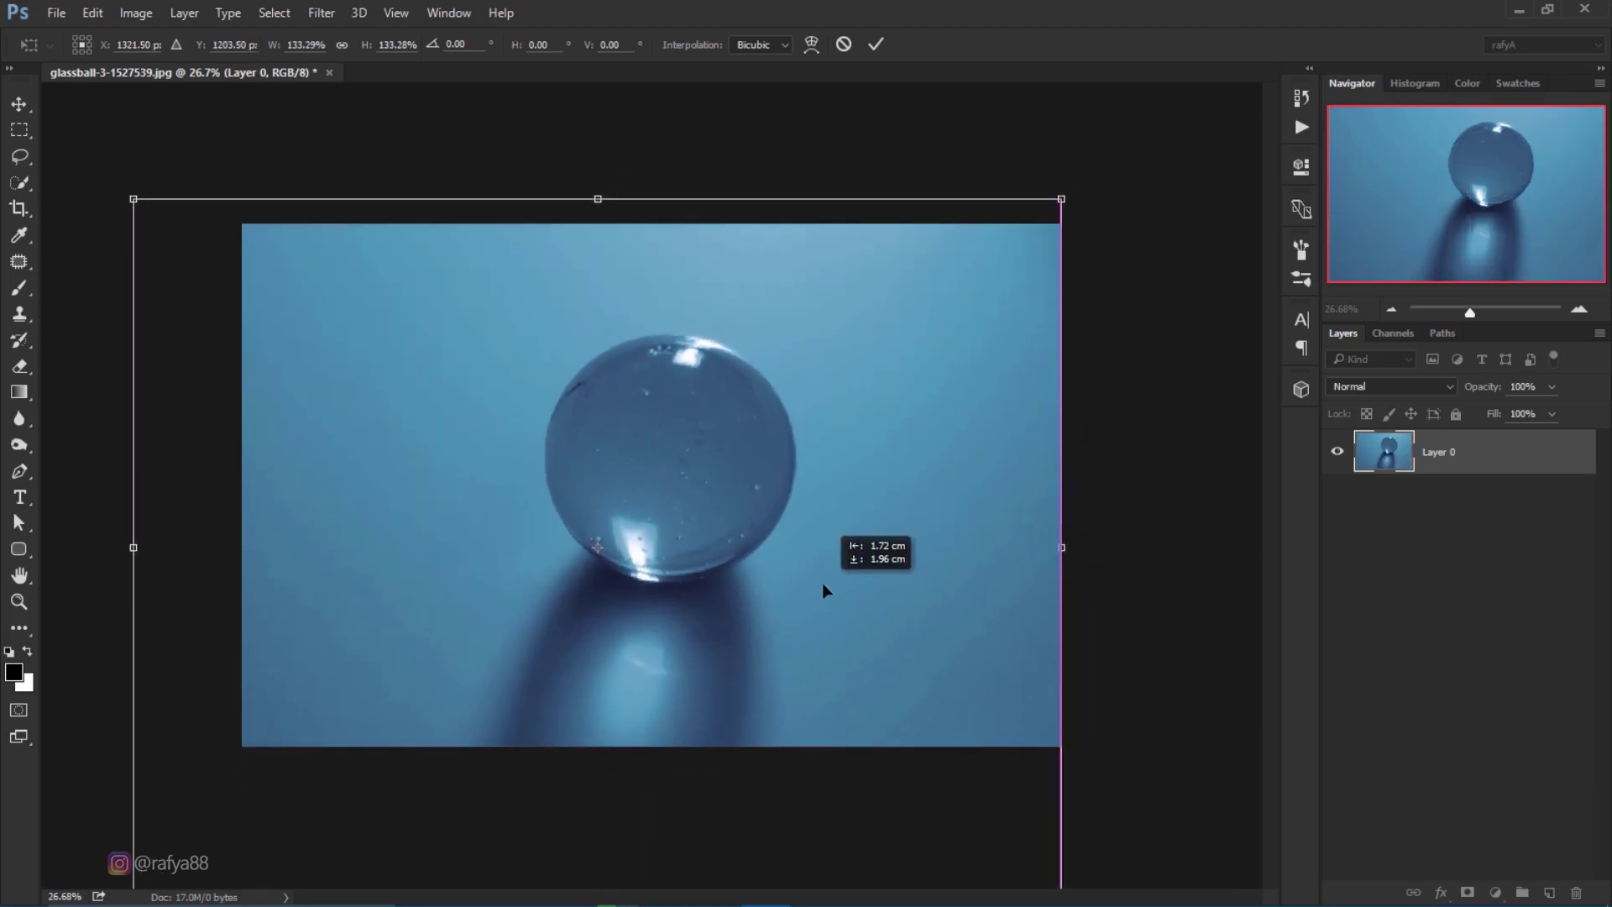
key("ctrl+minus")
left_click_drag(263, 793, 252, 801)
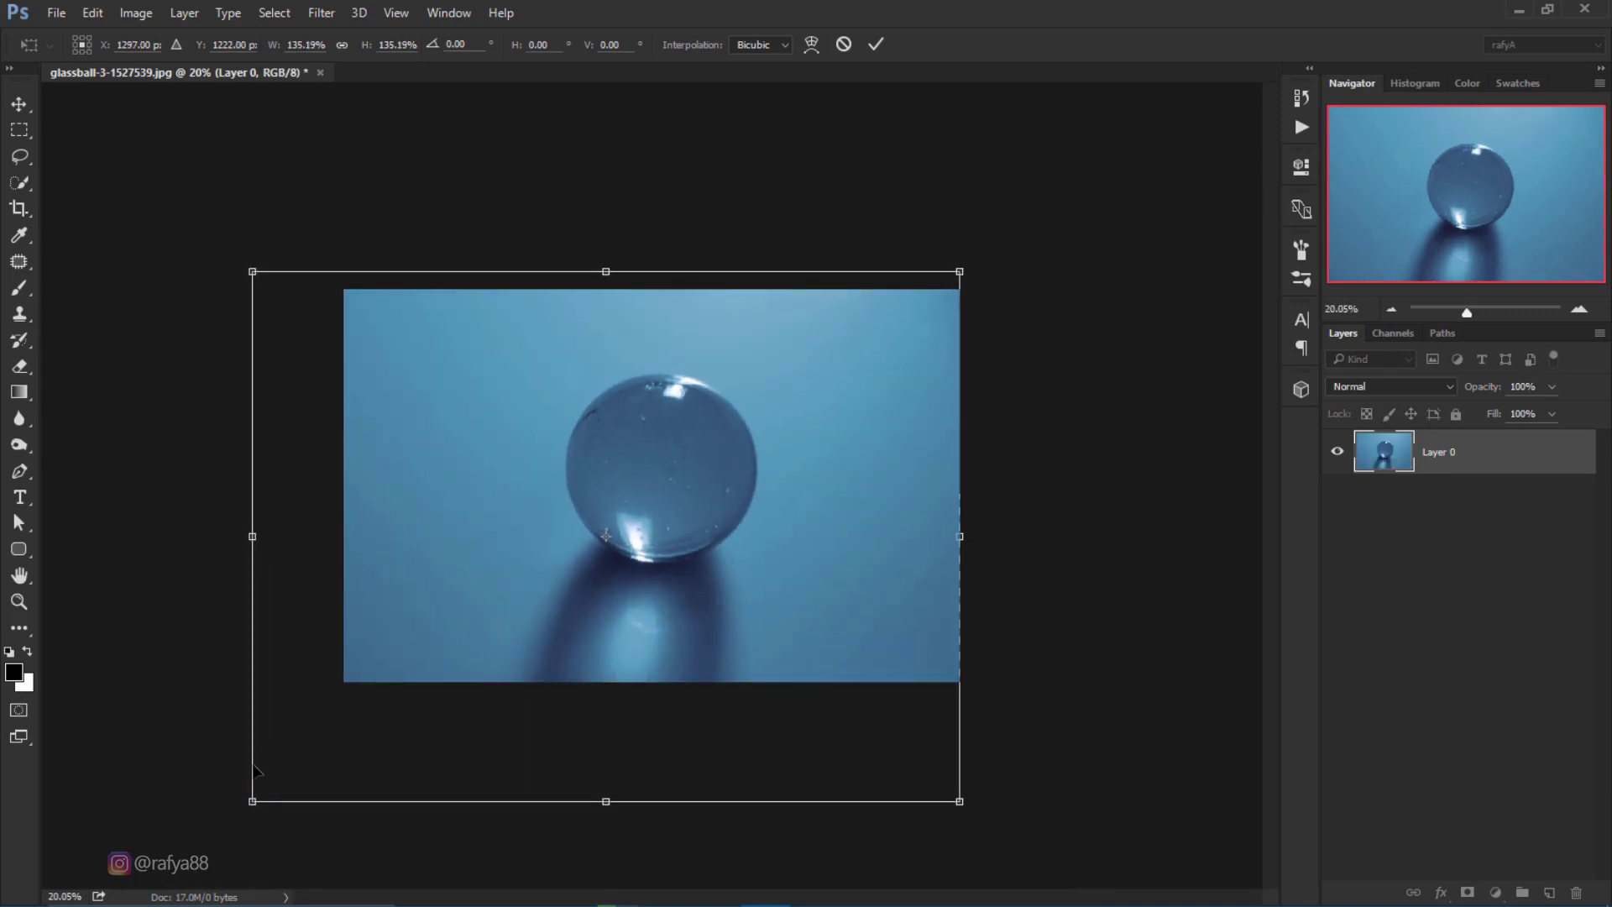
left_click_drag(250, 804, 241, 809)
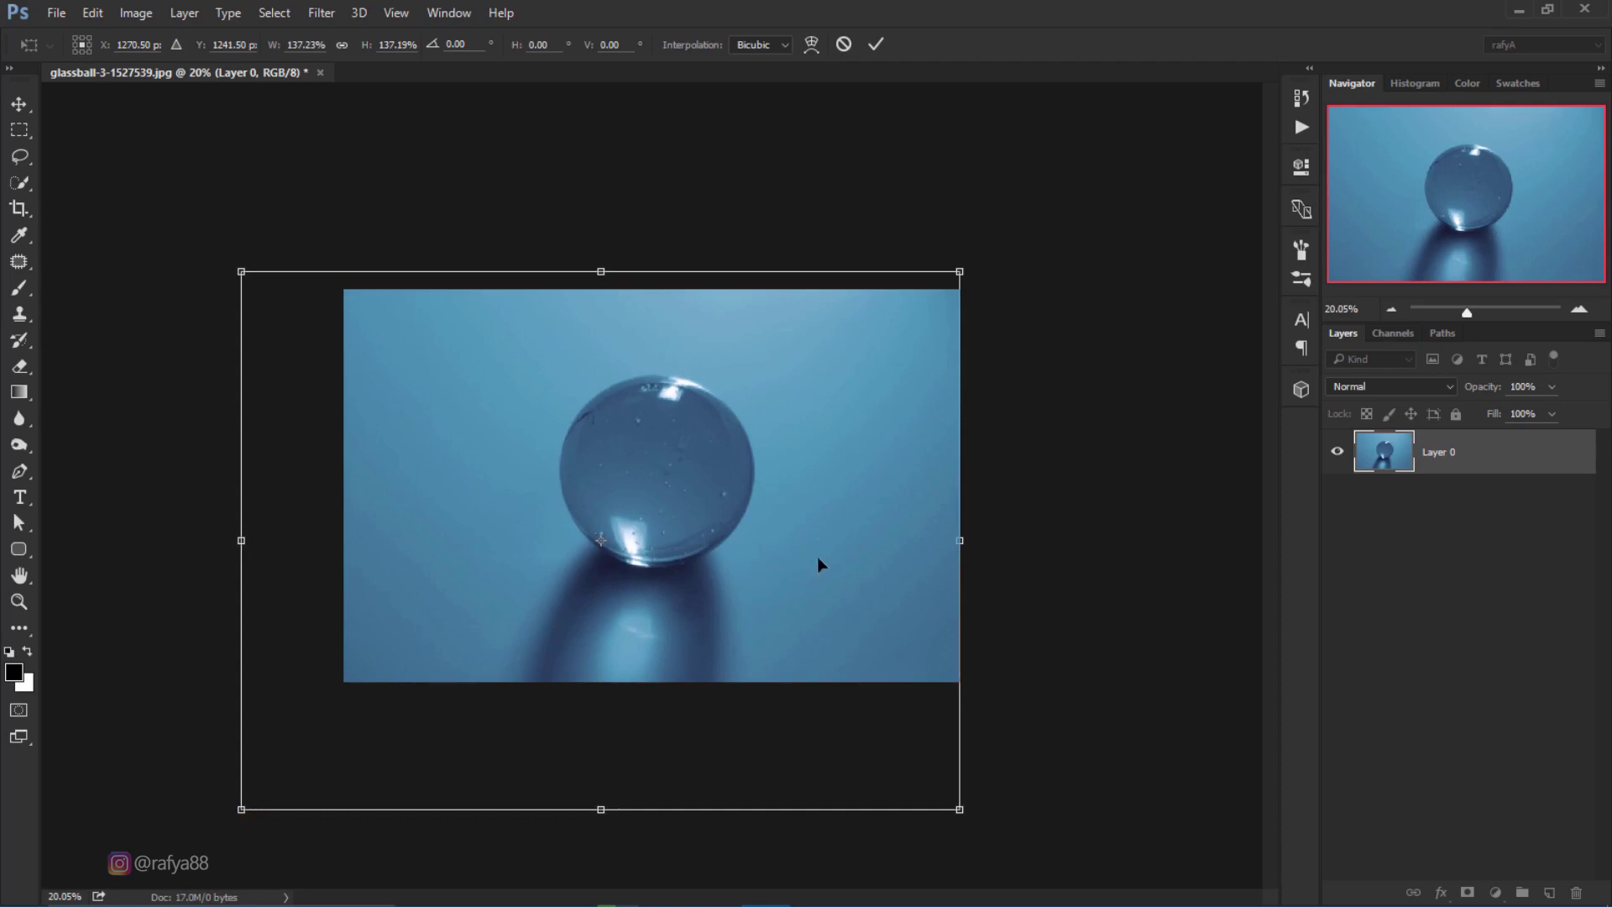
key("ctrl+plus")
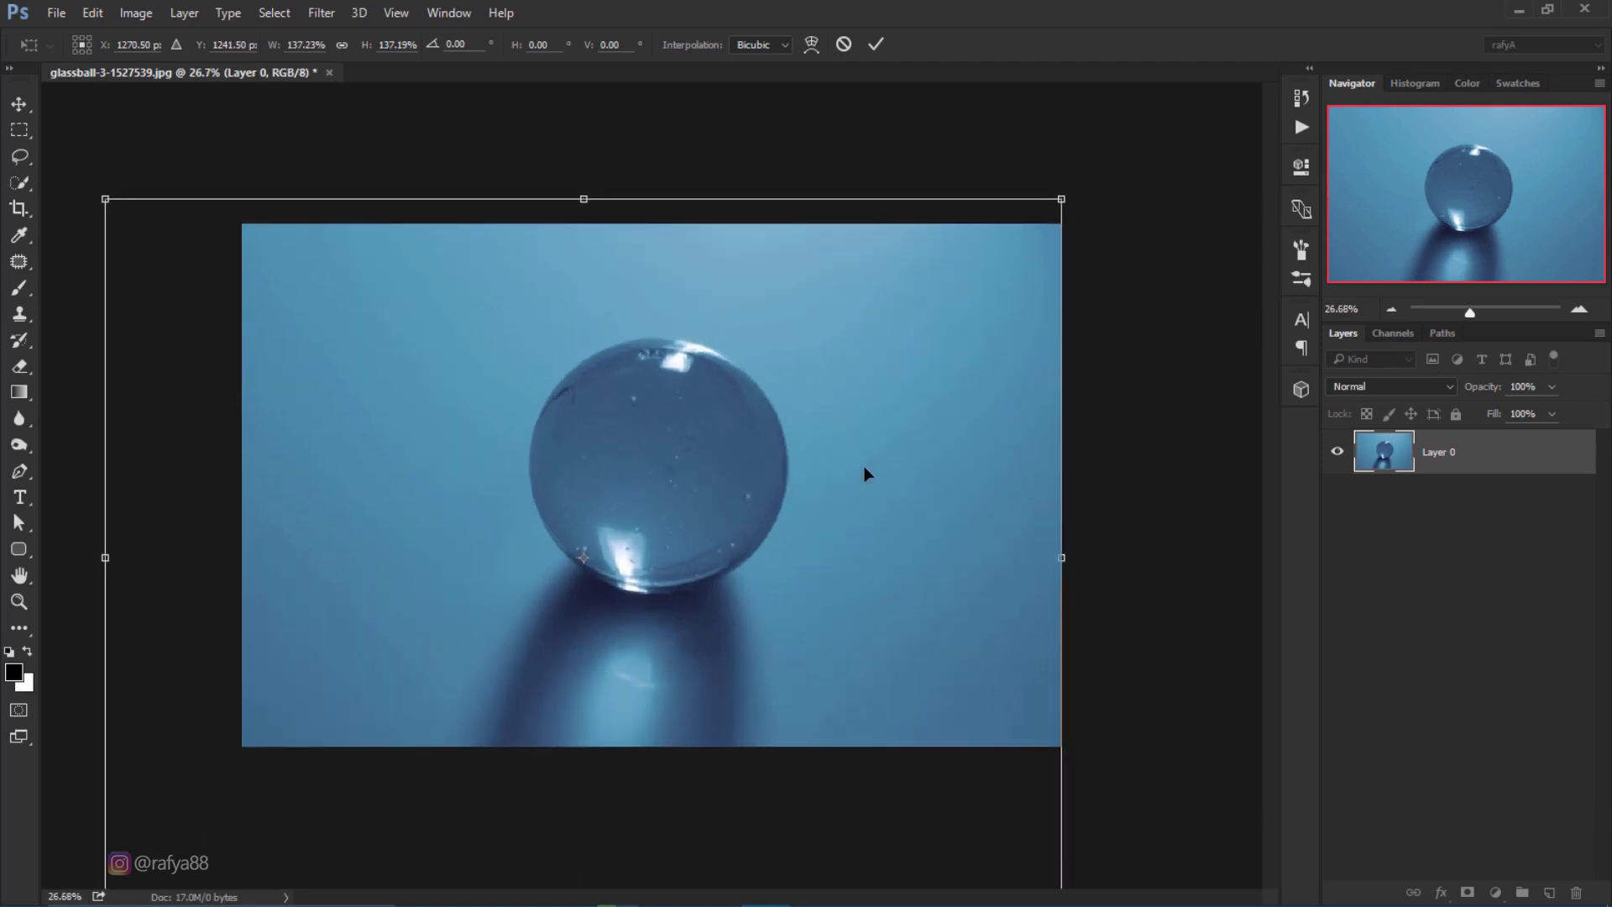
left_click(876, 44)
key("c")
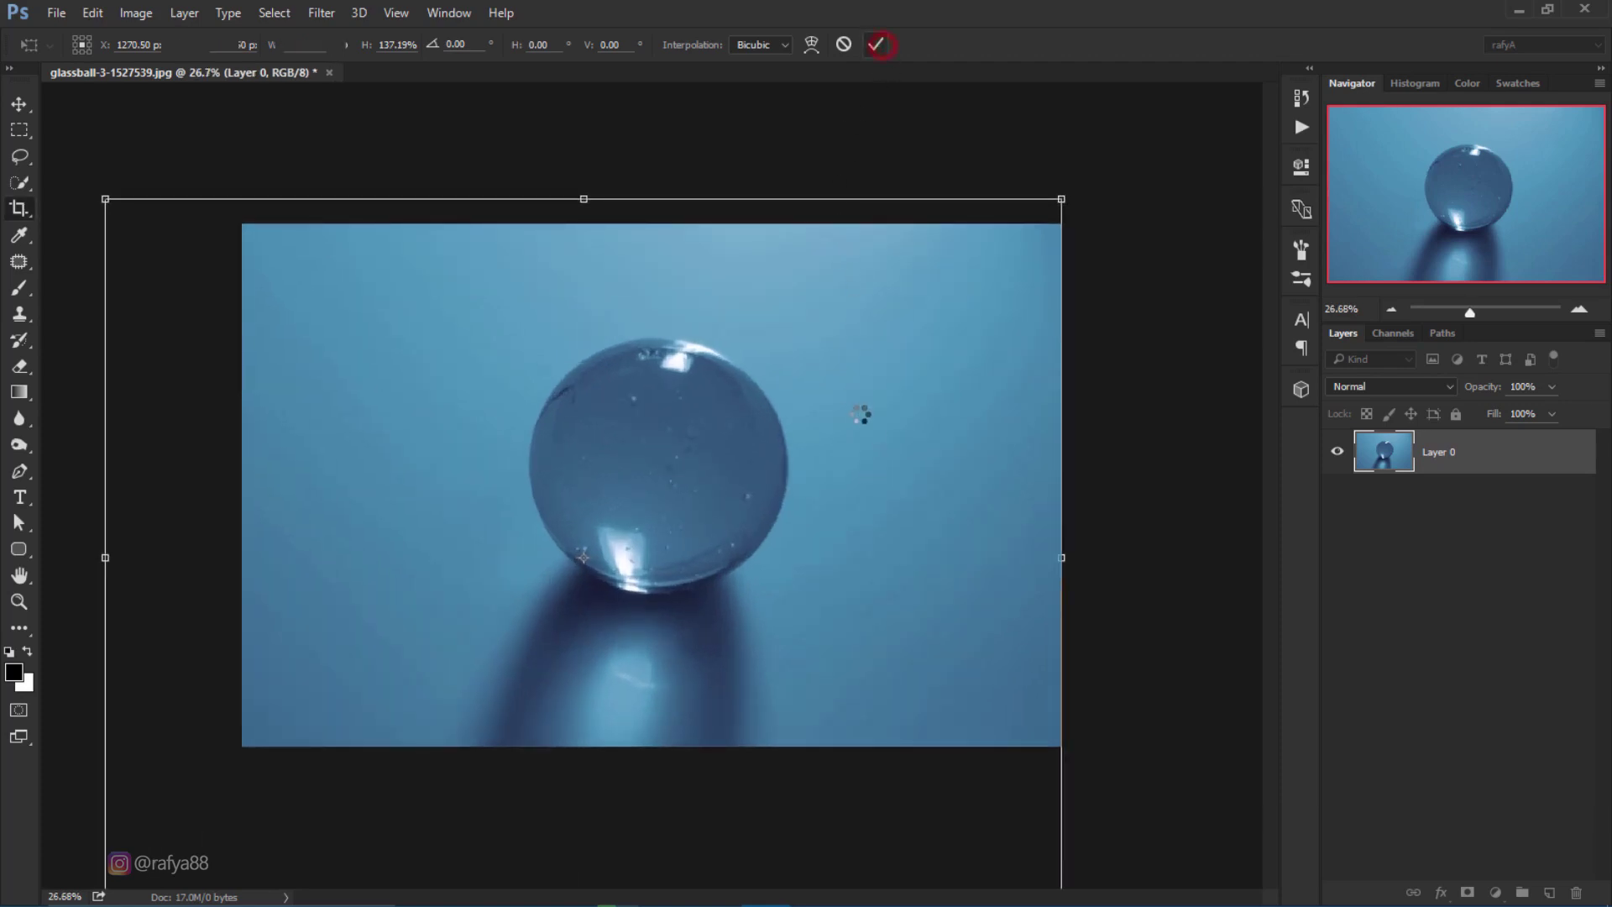
key("ctrl+plus")
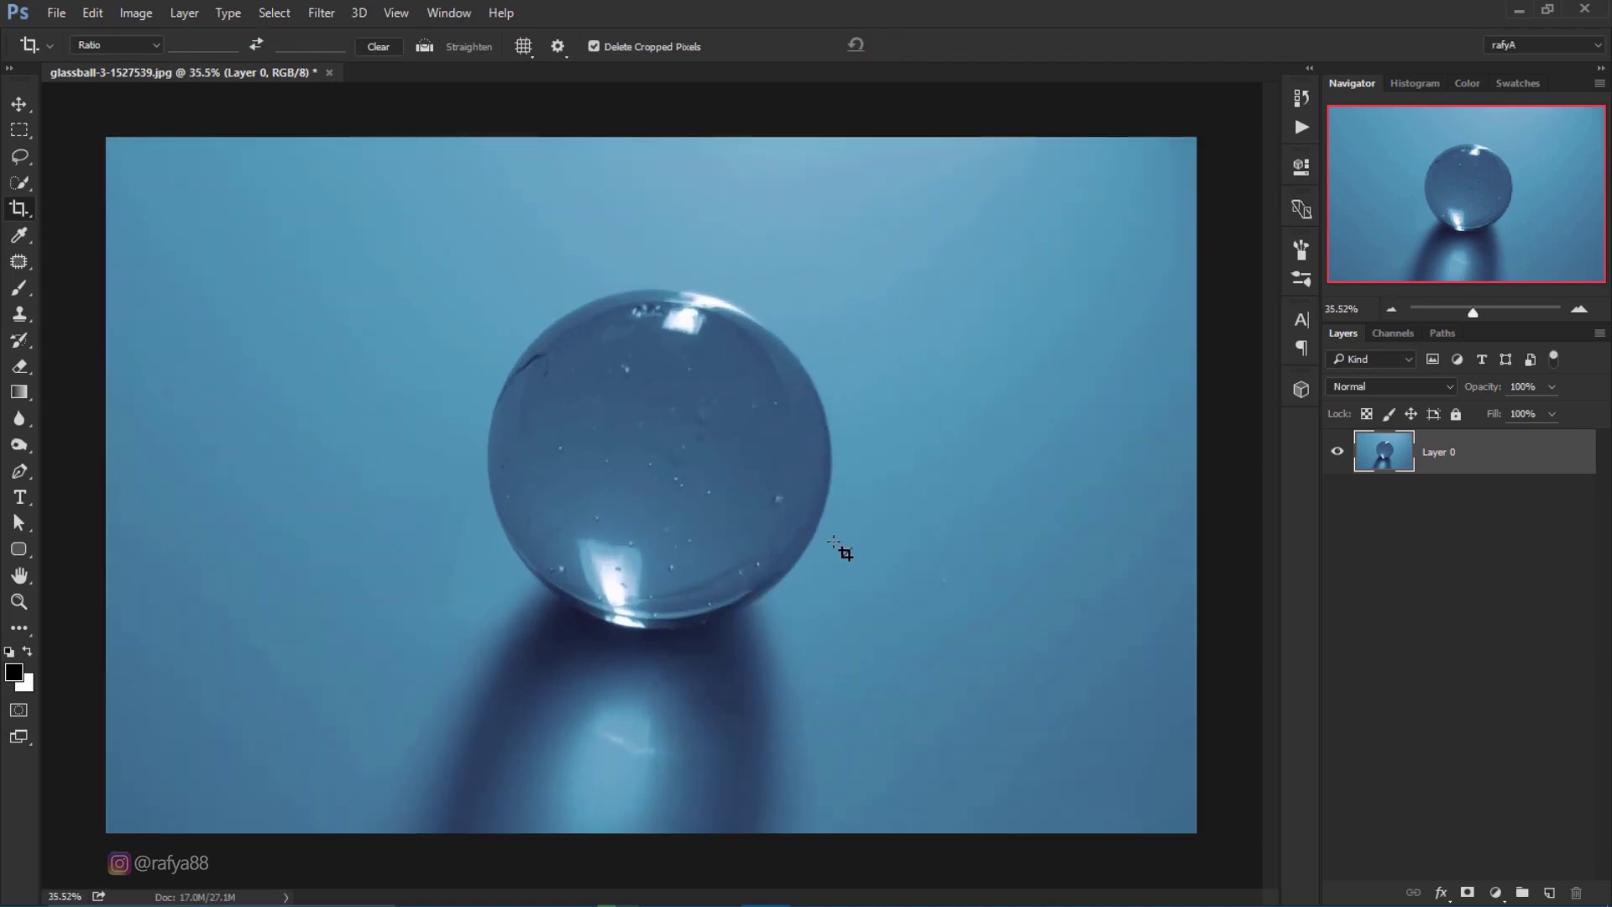
Duplicate Layer 0 and quick-select the glass ball on the copy in Add mode.
scroll(784, 524, "up", 1)
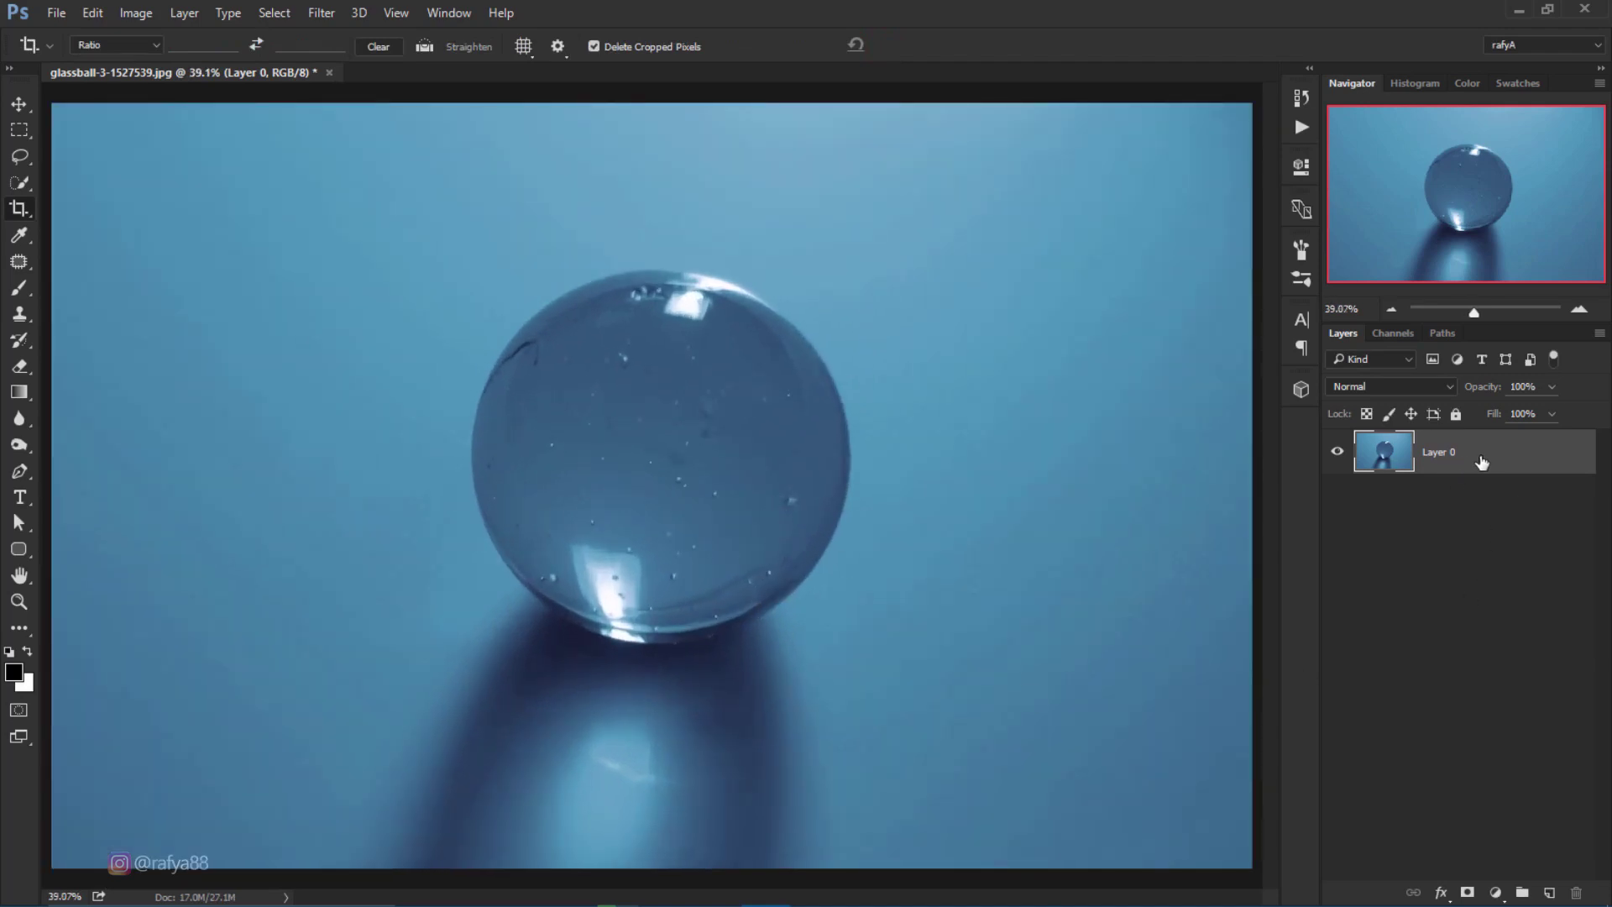
left_click_drag(1481, 463, 1548, 891)
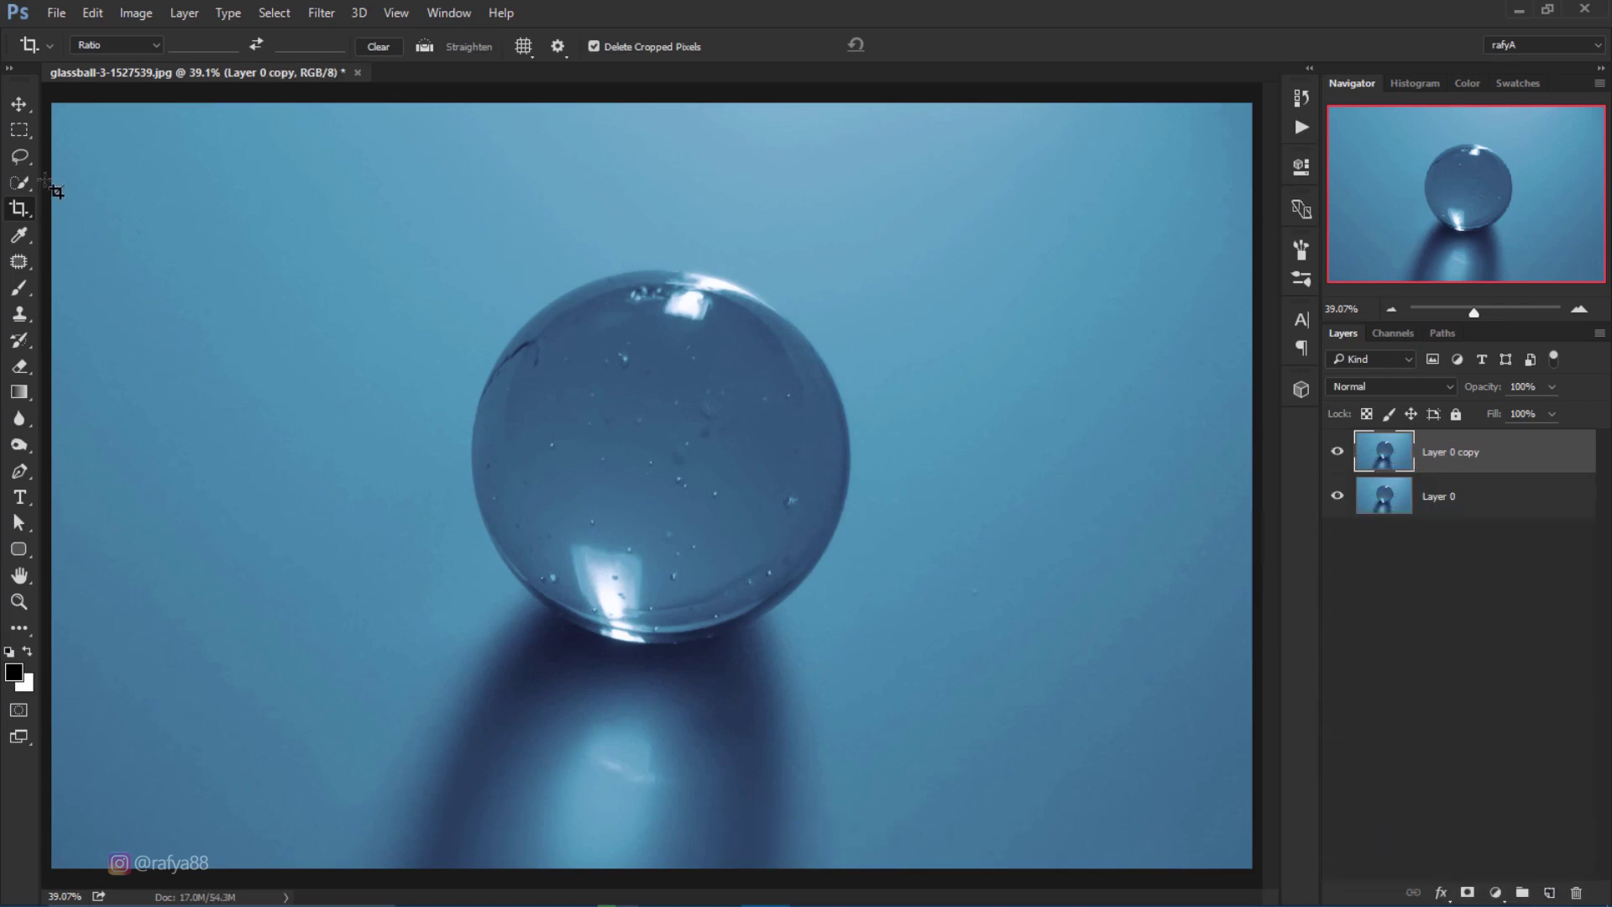
left_click(20, 182)
left_click(123, 46)
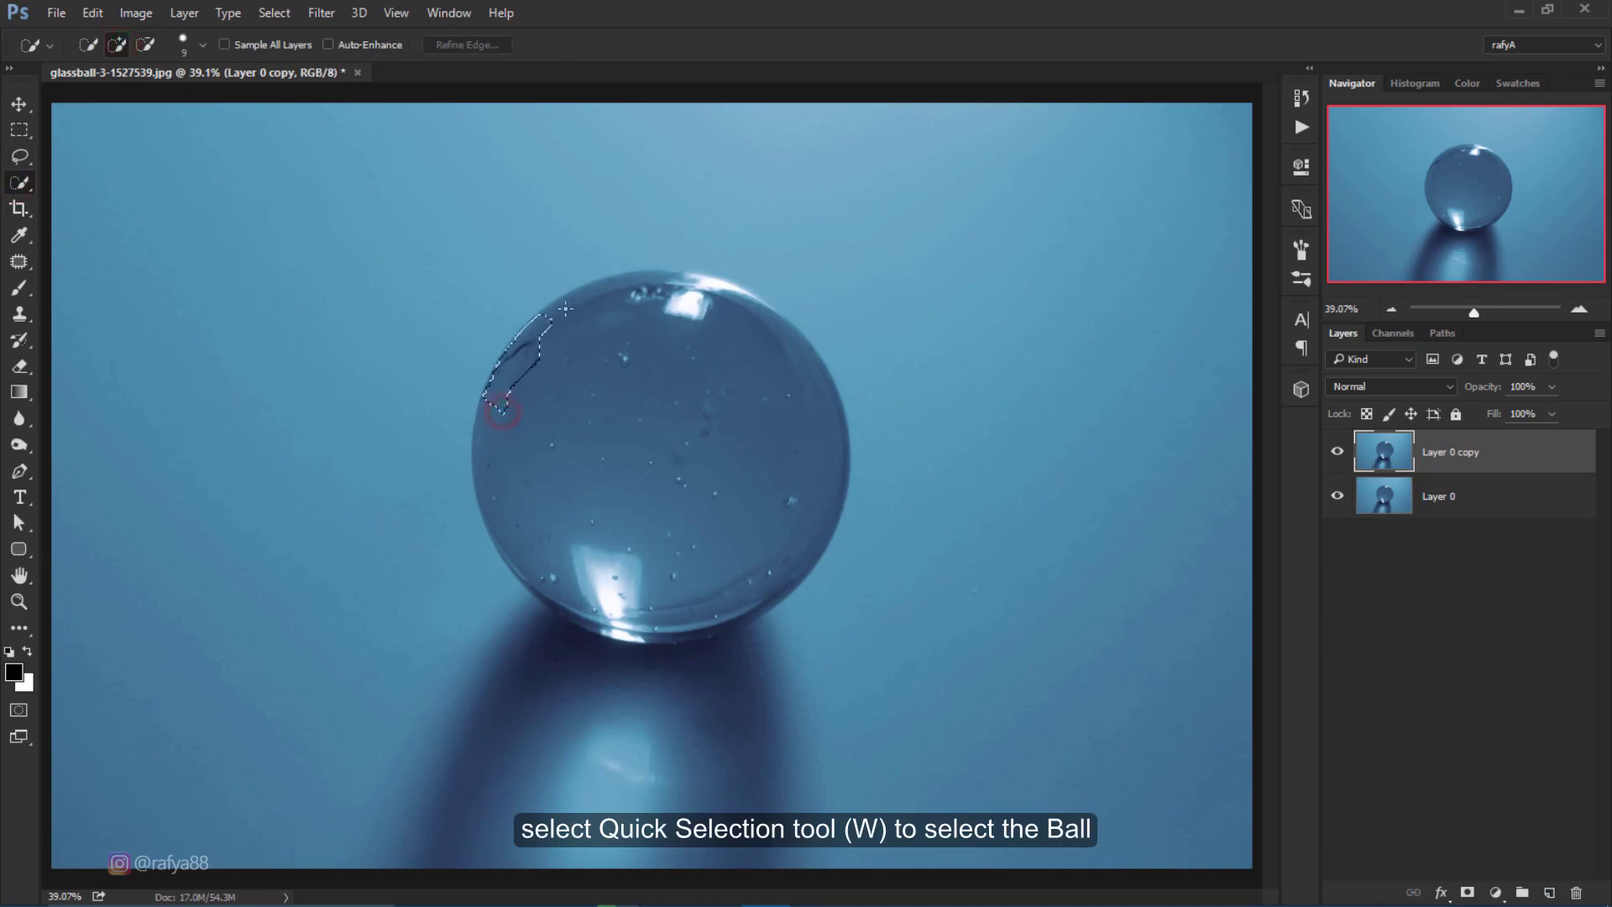
left_click_drag(510, 384, 483, 487)
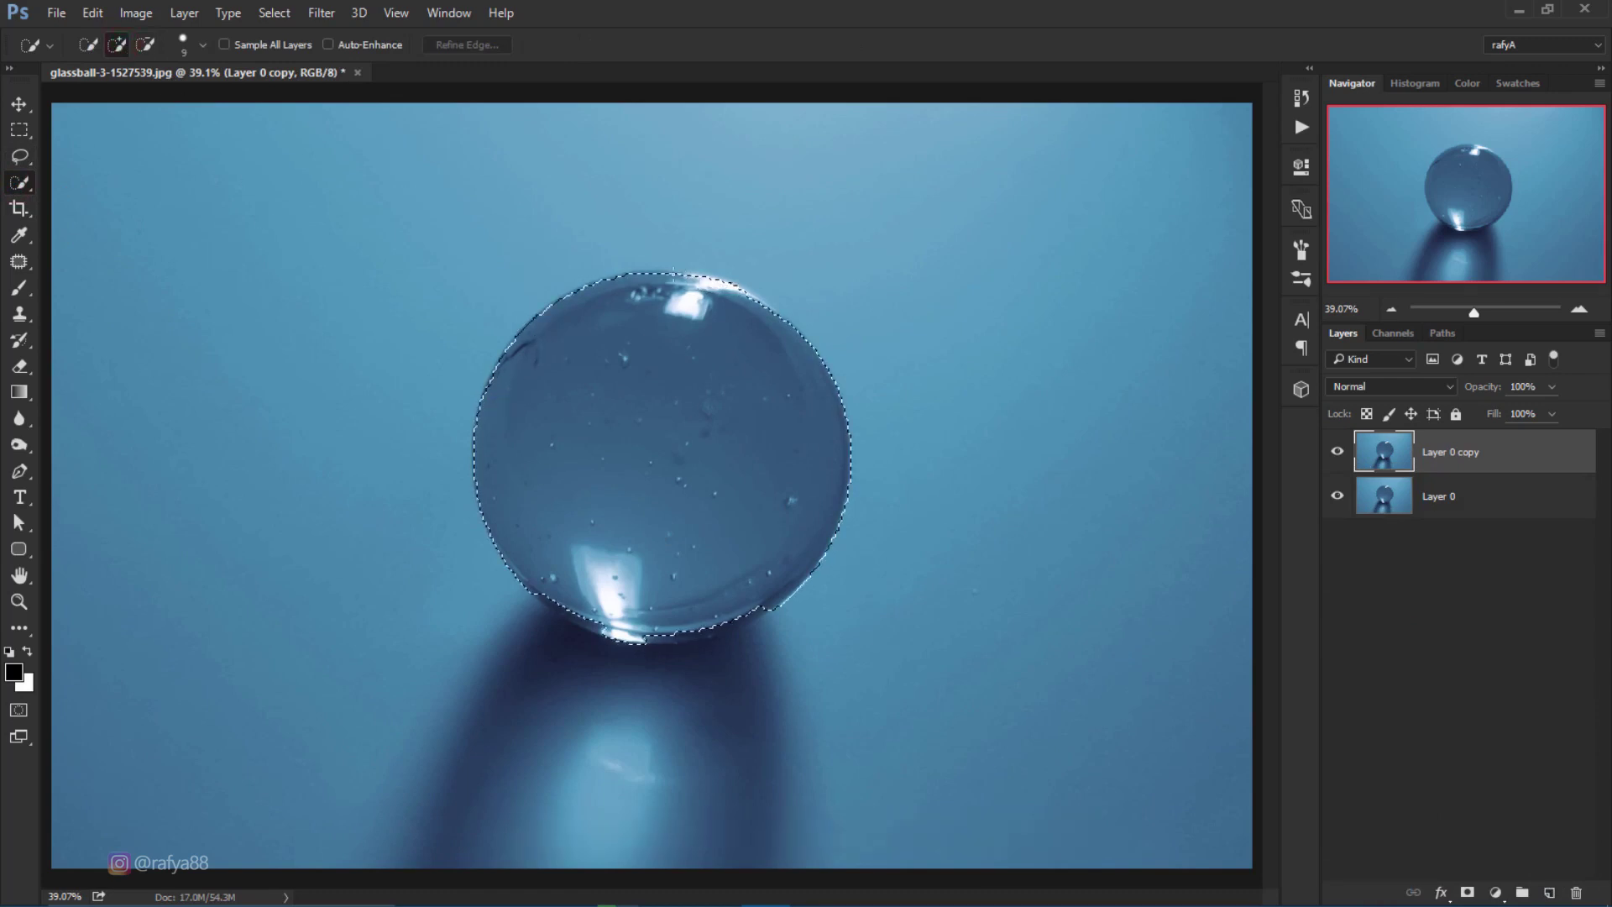
Refine the ball selection along its rim, then hide the original Layer 0.
scroll(541, 301, "up", 1)
left_click(476, 409)
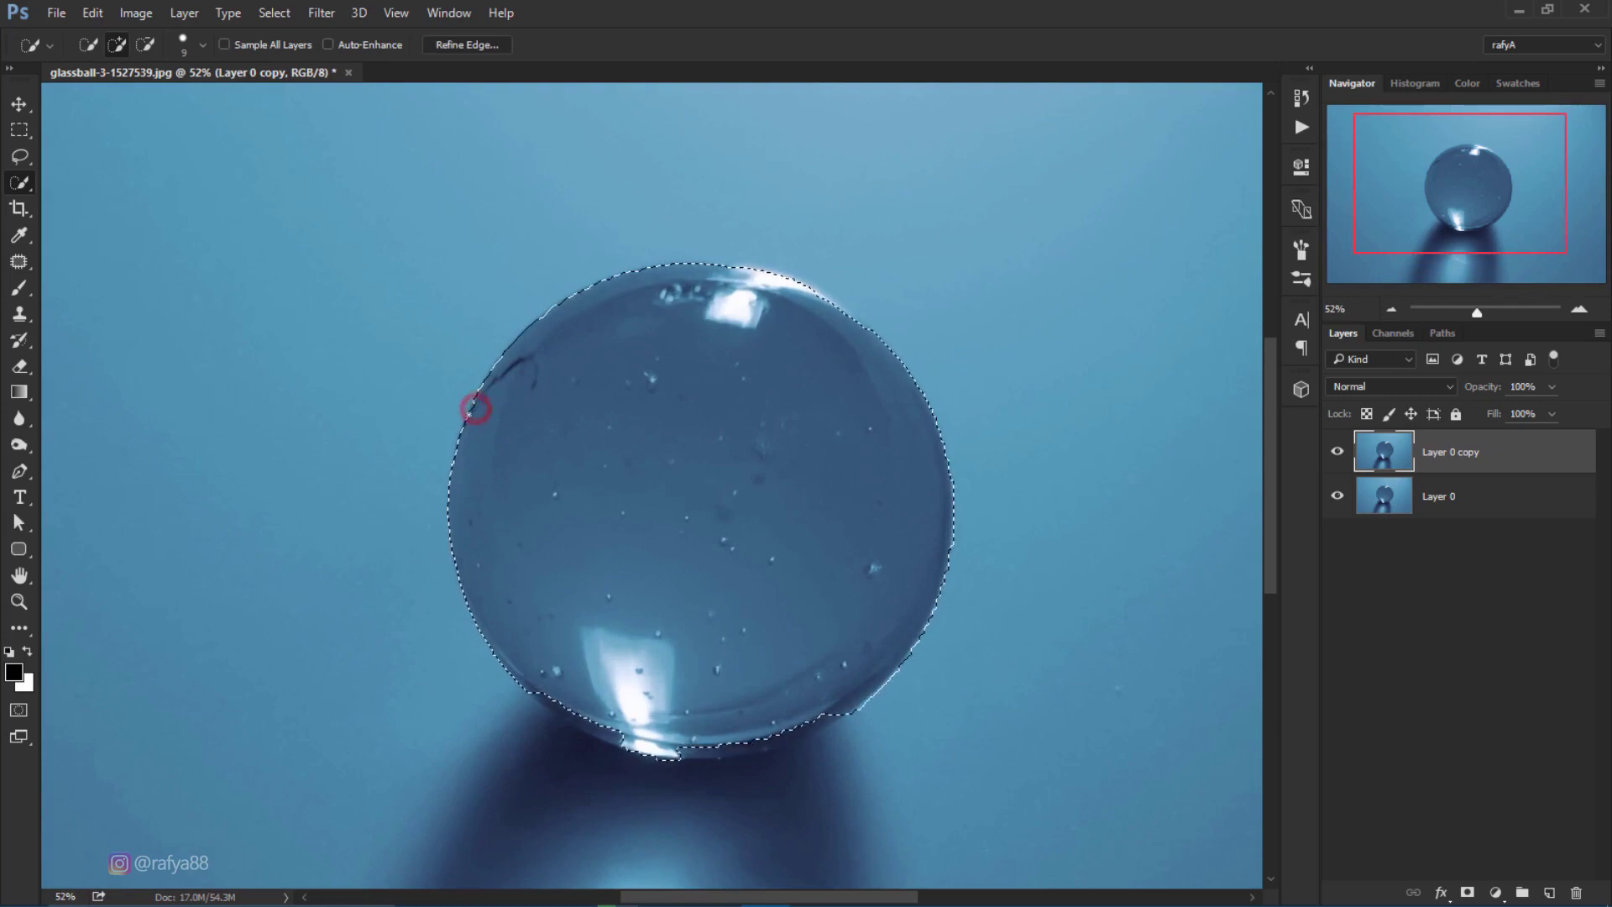
left_click(533, 692)
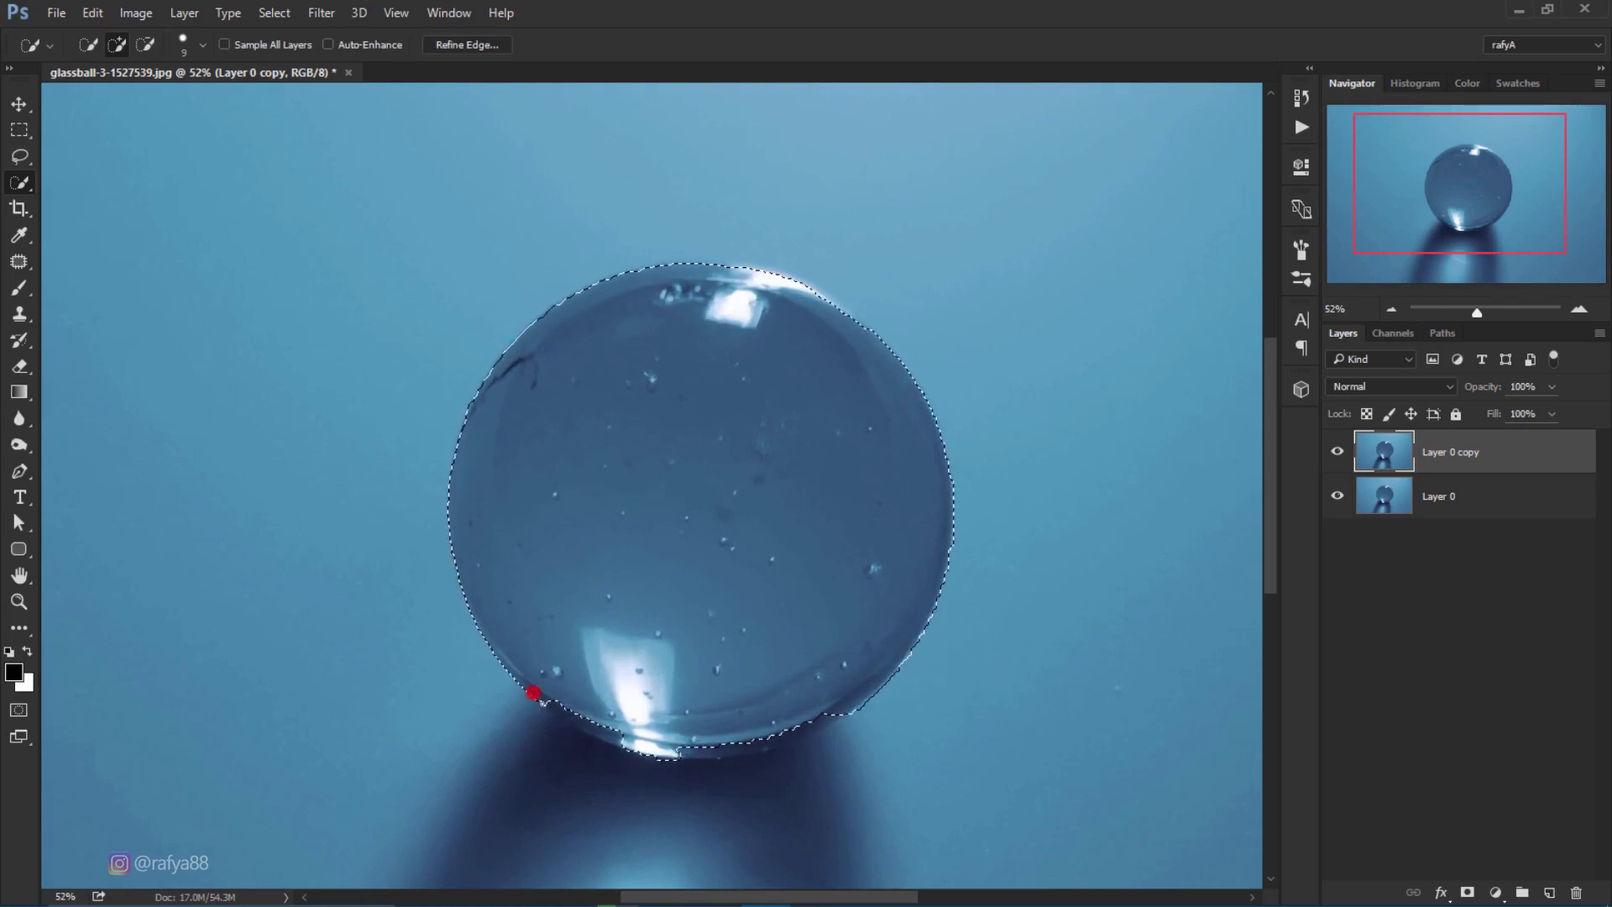
left_click_drag(537, 697, 593, 720)
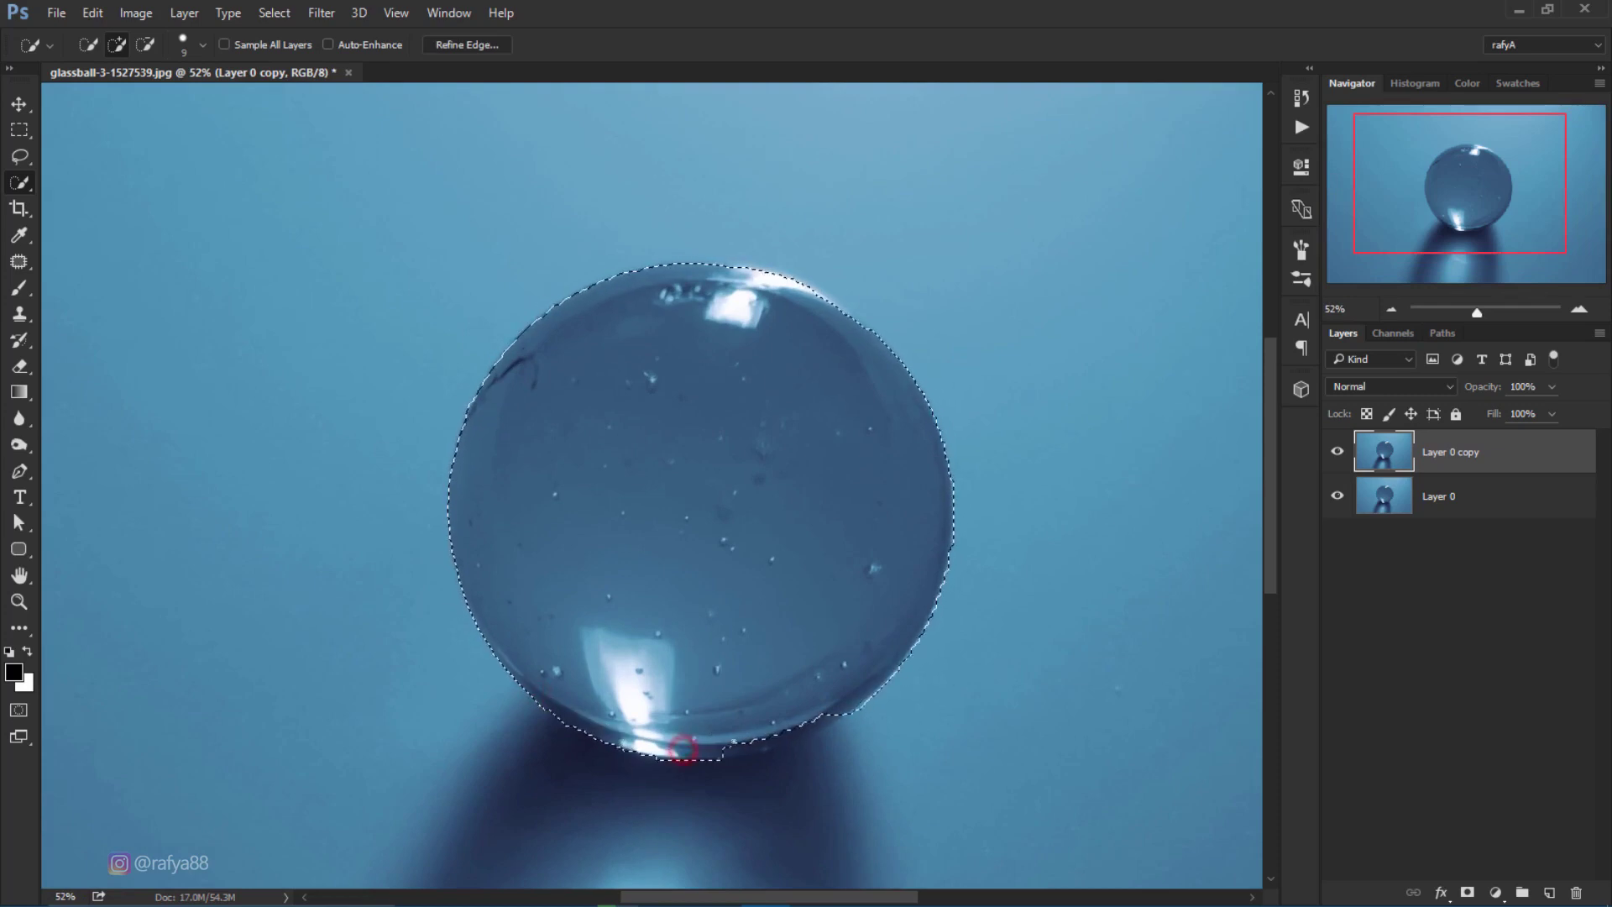
left_click_drag(759, 749, 794, 737)
left_click(821, 299)
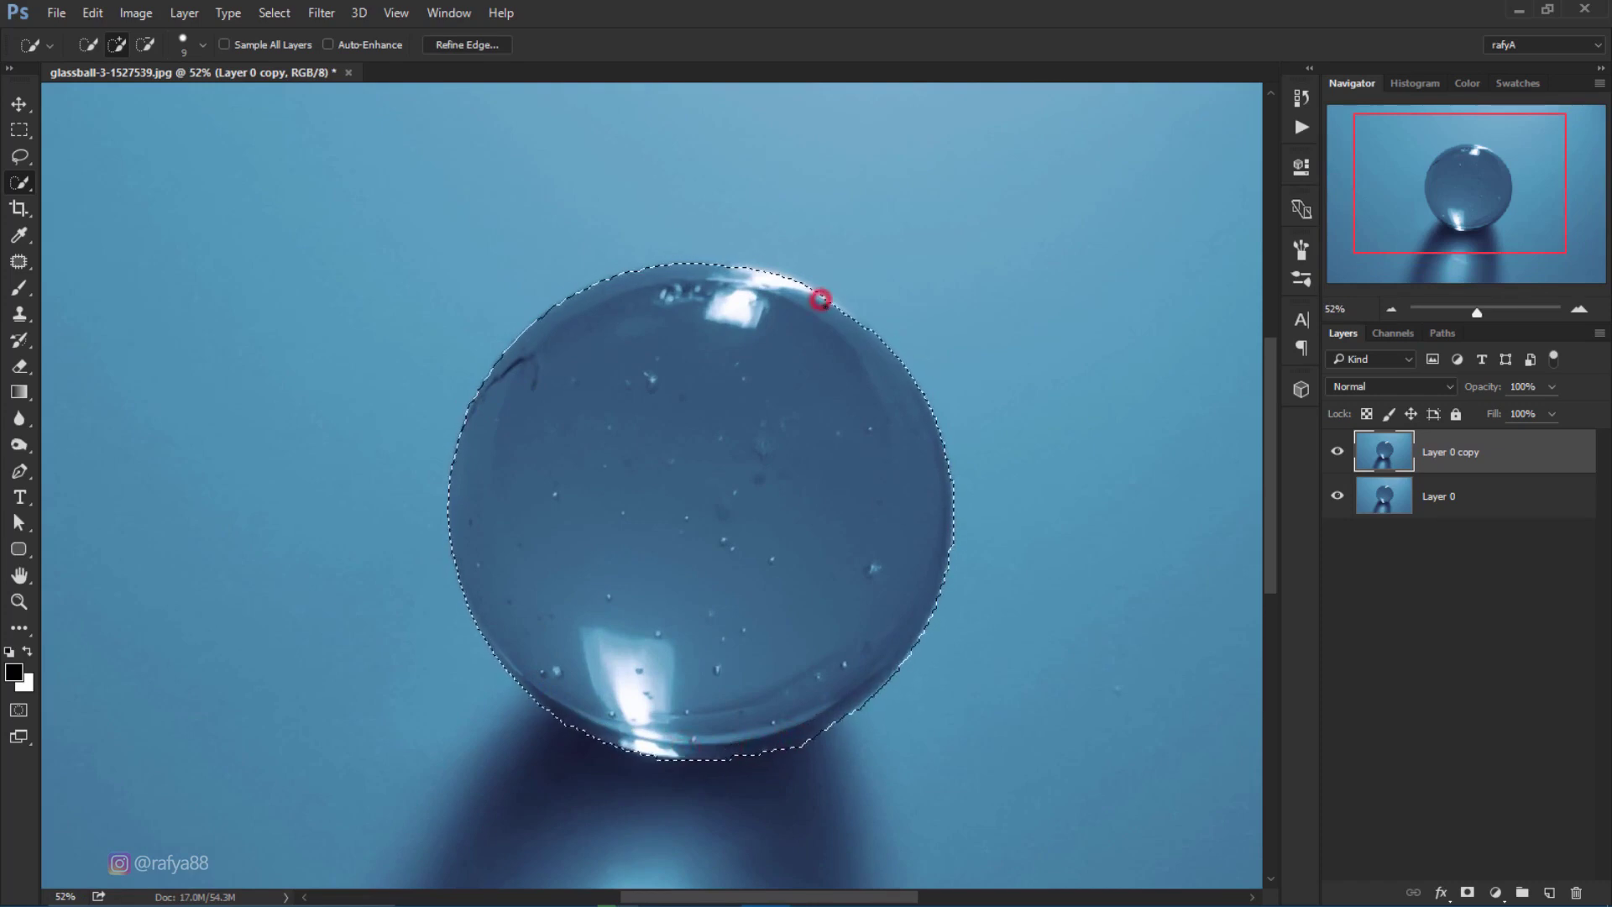
left_click_drag(824, 299, 730, 266)
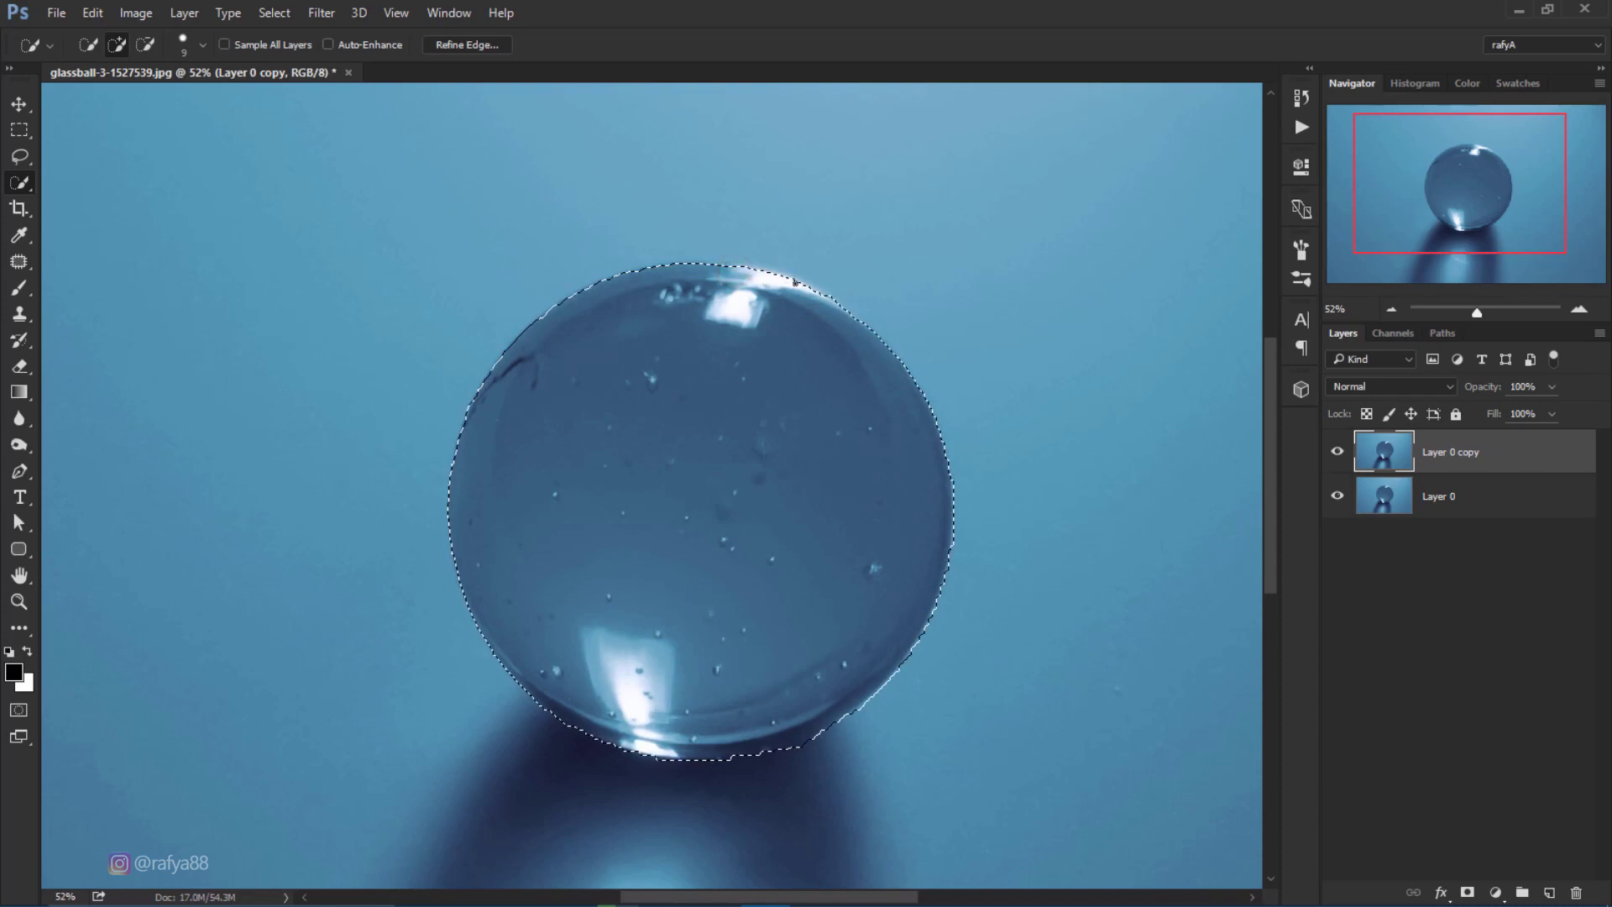
left_click_drag(817, 291, 795, 288)
key("ctrl+0")
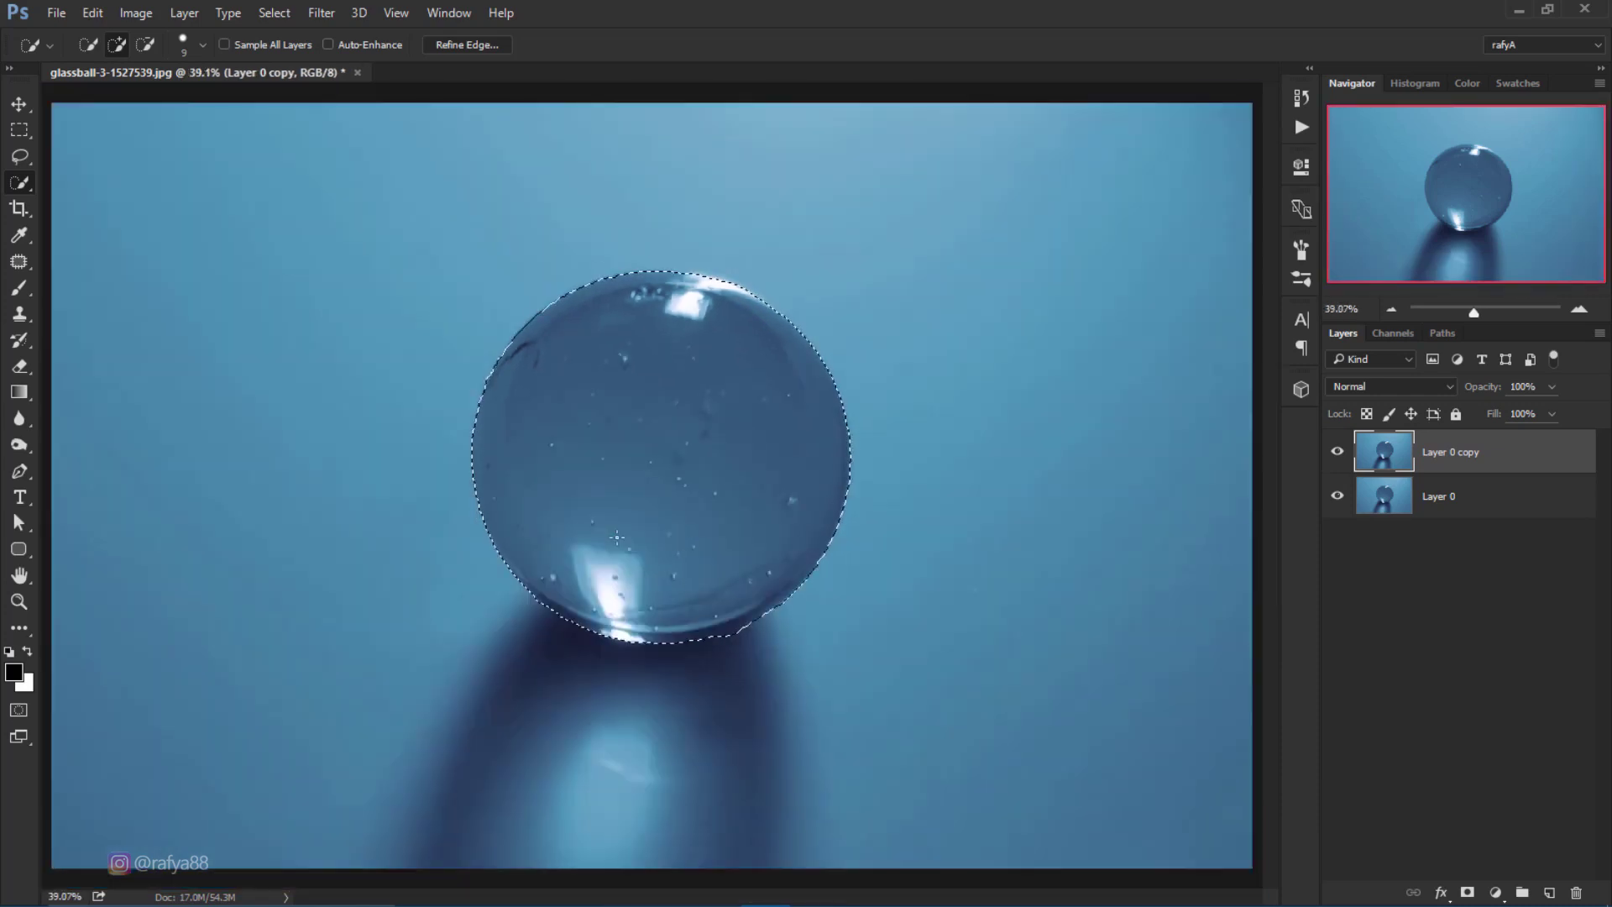
left_click(1337, 496)
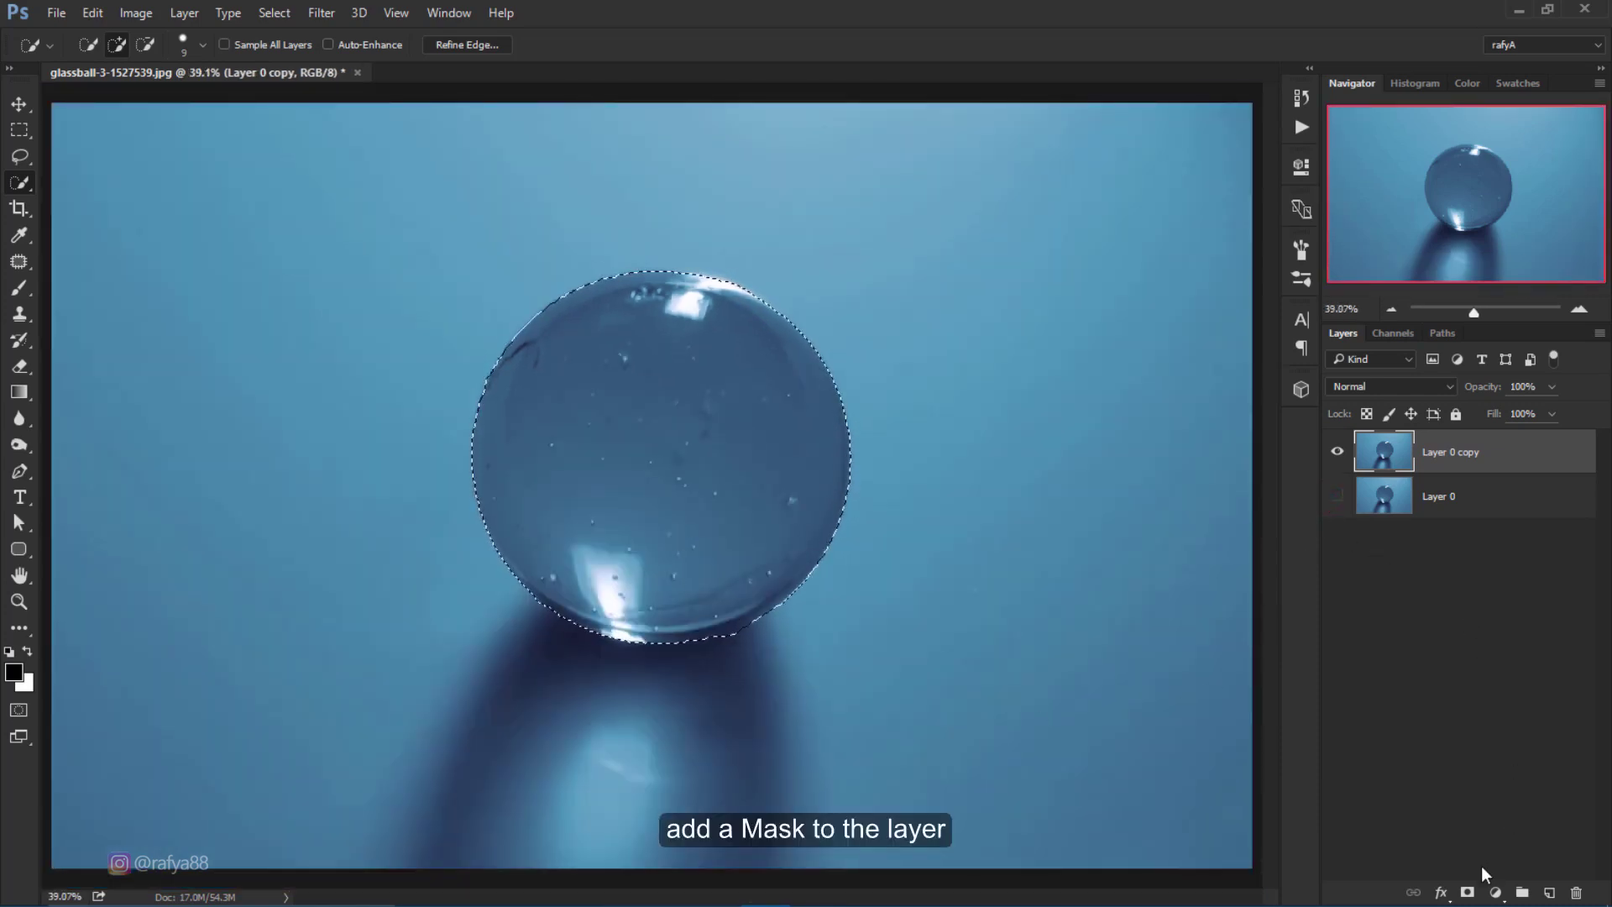
Mask Layer 0 copy with the ball selection and bring up Refine Mask.
left_click(1467, 892)
scroll(687, 462, "up", 4)
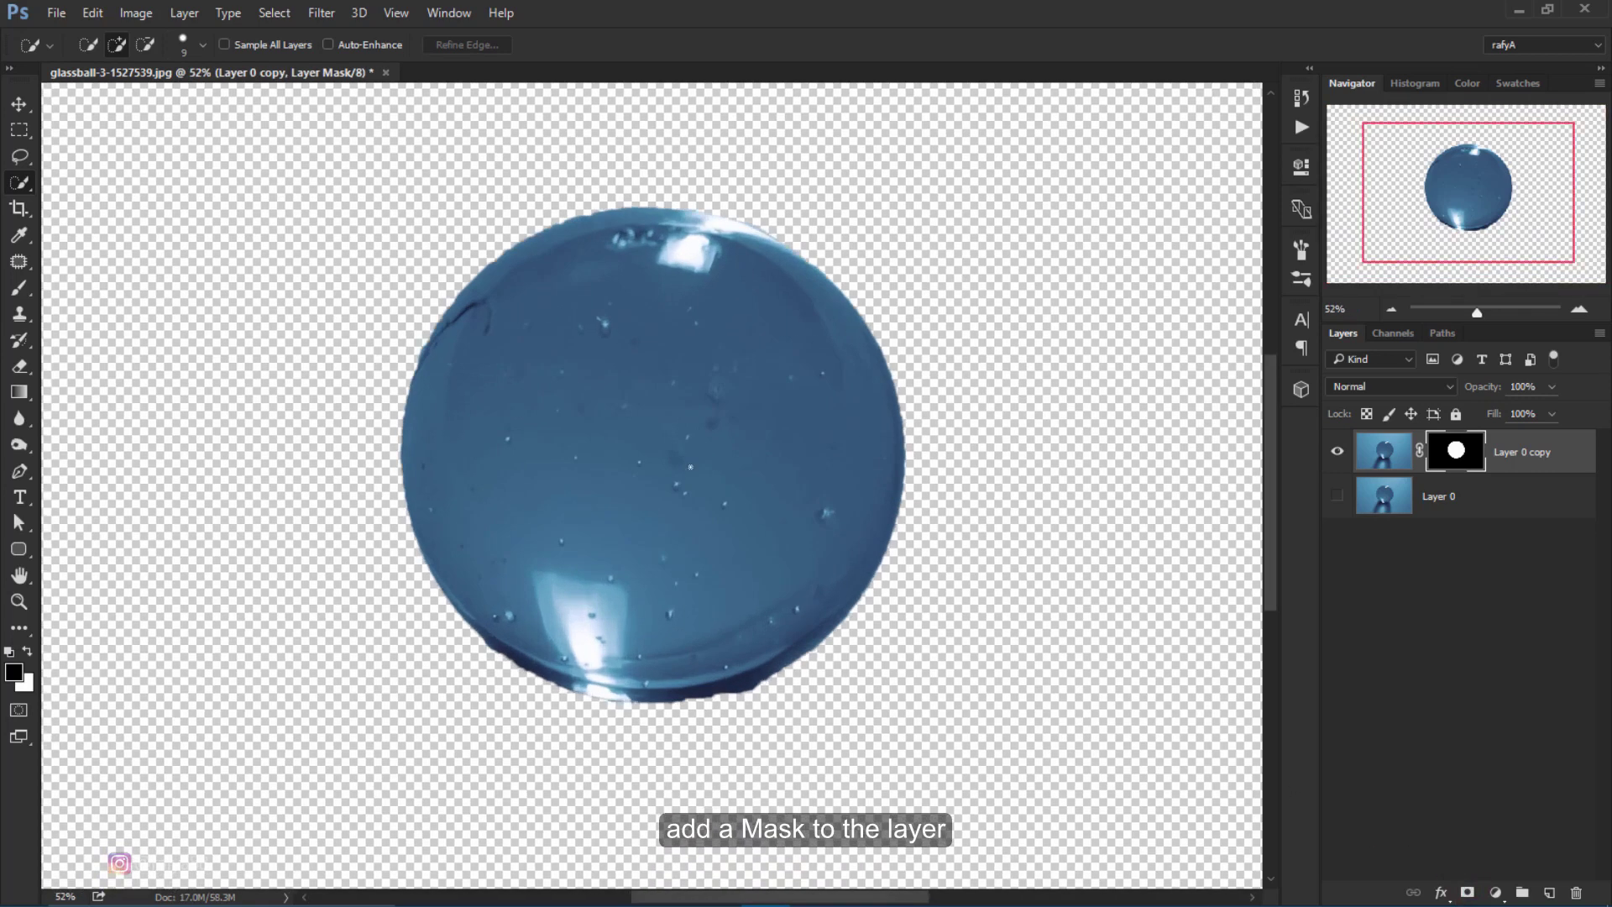
scroll(923, 563, "up", 3)
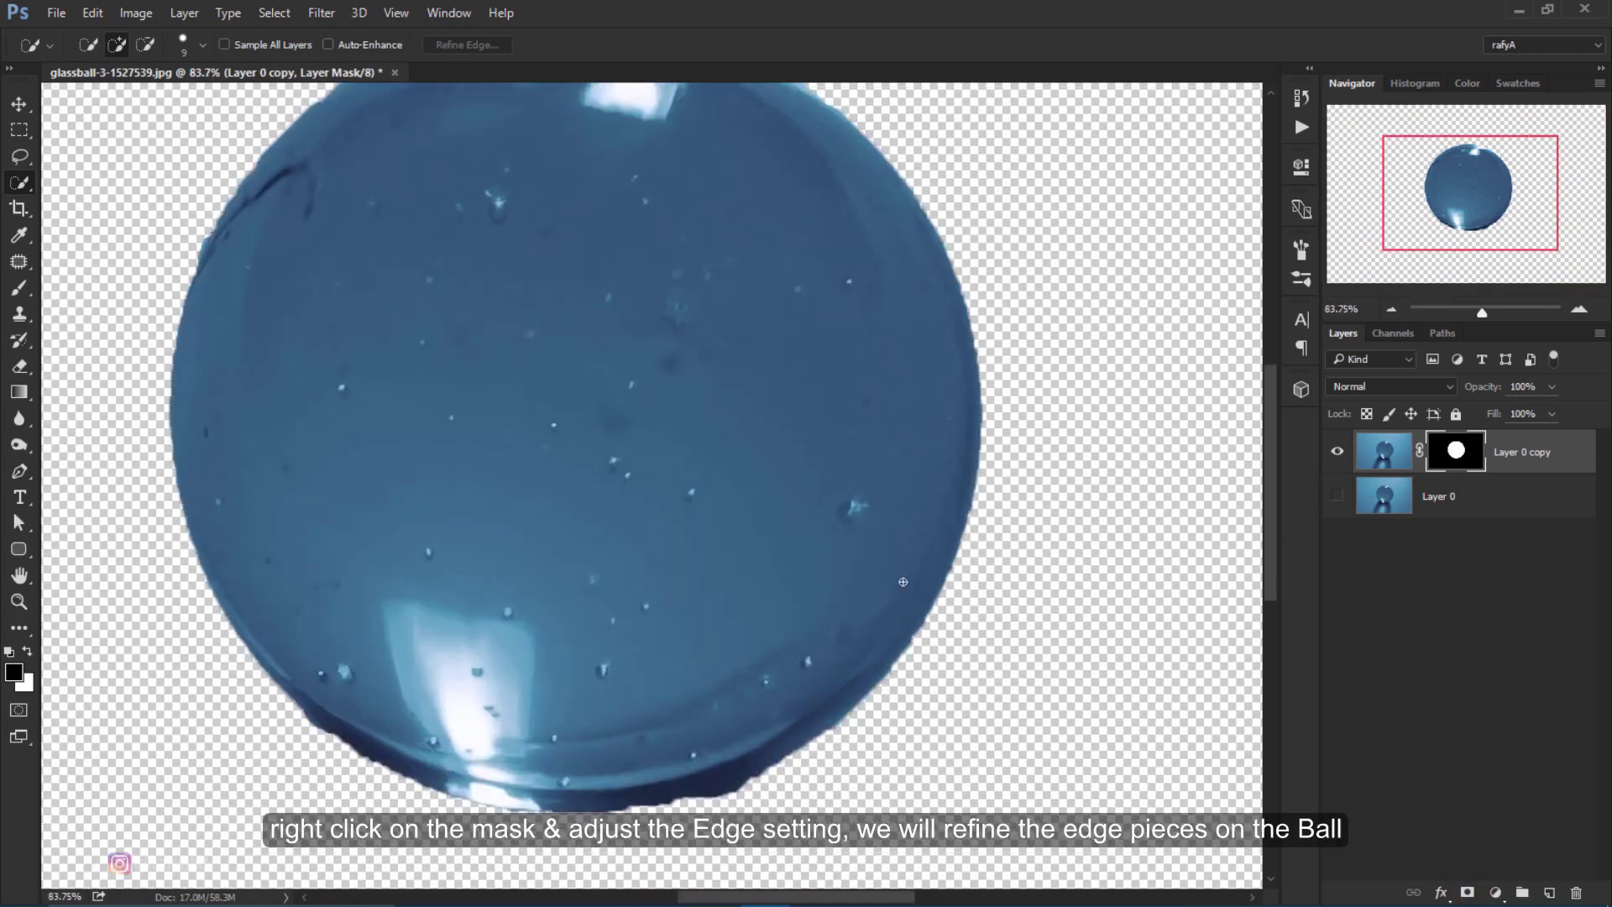
scroll(1008, 558, "up", 2)
right_click(1455, 451)
left_click(1428, 615)
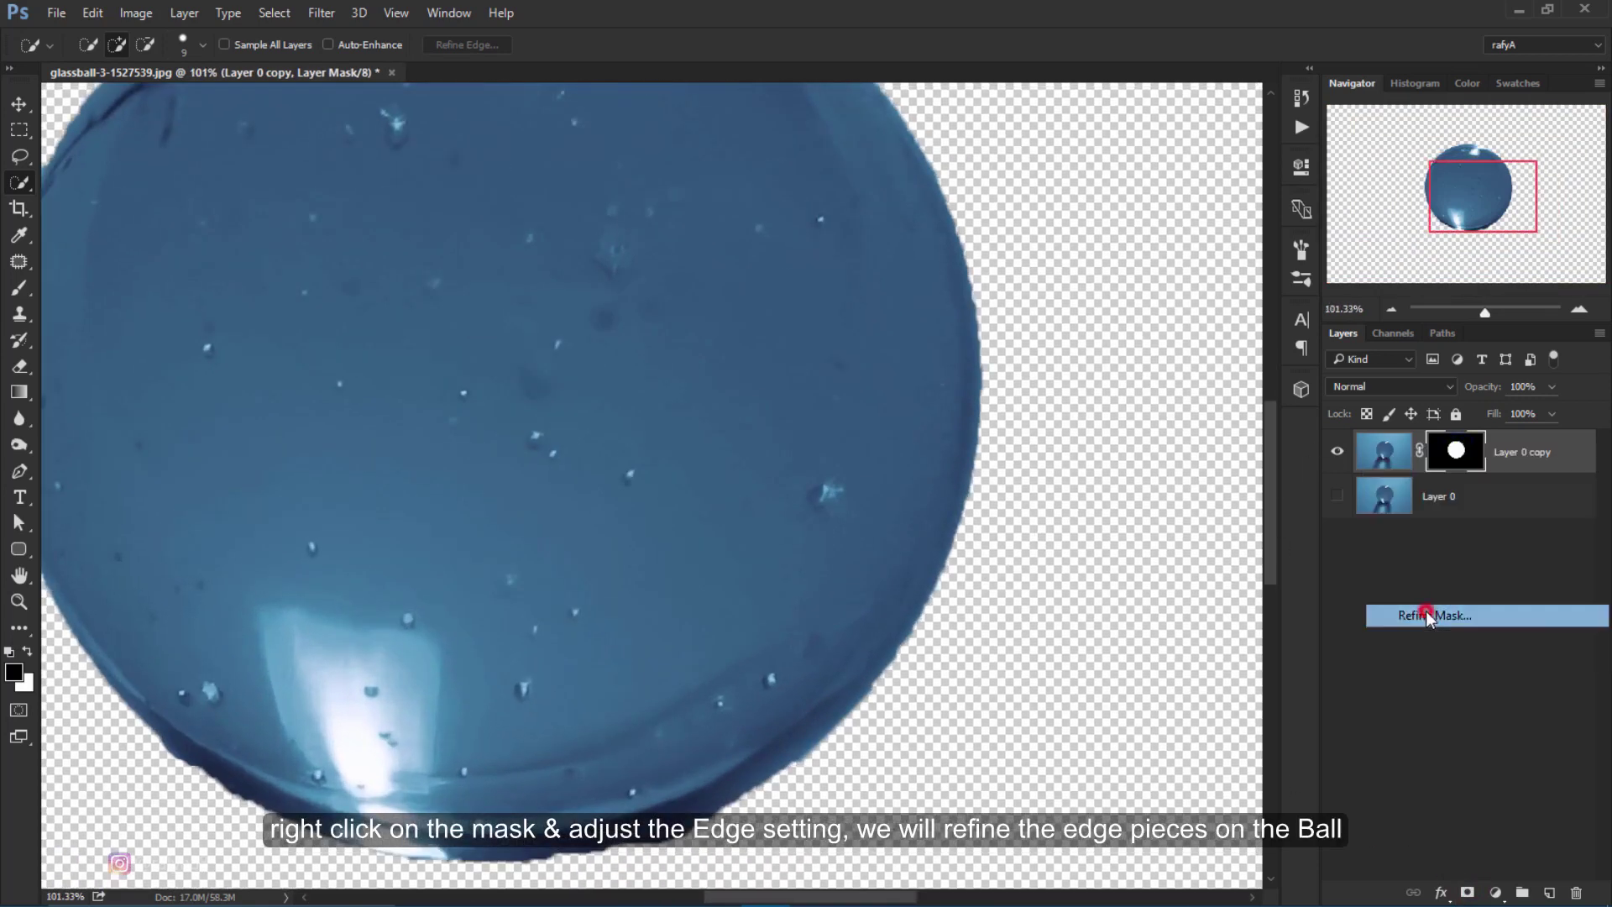
mouse_move(1024, 237)
left_mouse_down()
mouse_move(1306, 240)
mouse_move(1271, 254)
left_mouse_up()
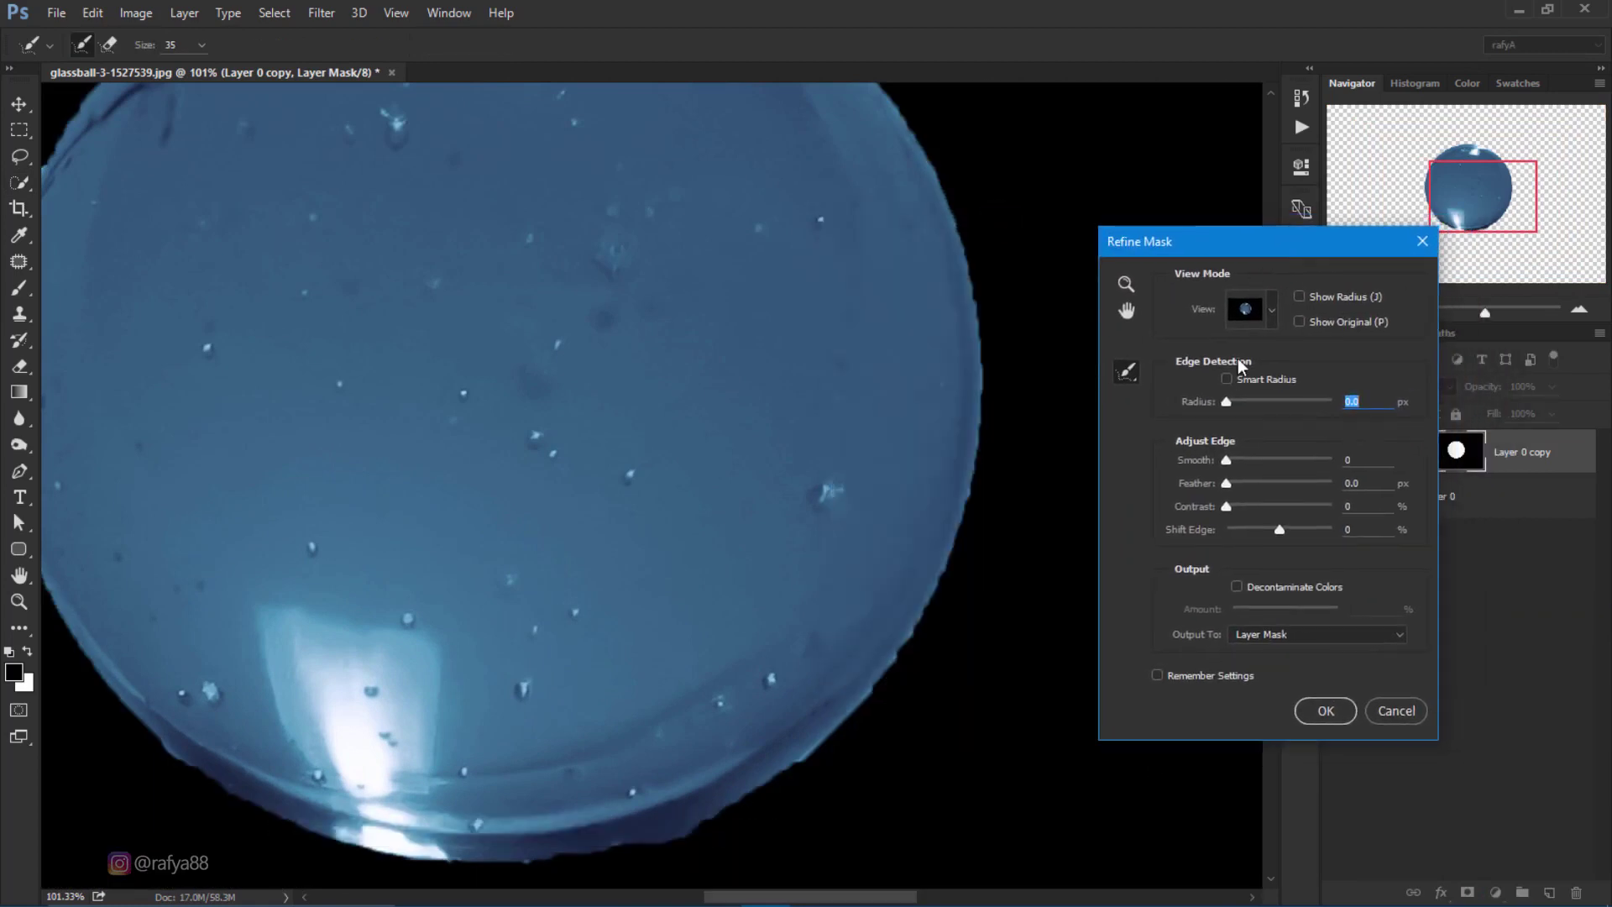
Refine the mask with Smart Radius 0.7 px, Smooth 5 and Shift Edge -10%.
left_click(1243, 377)
left_click(1231, 403)
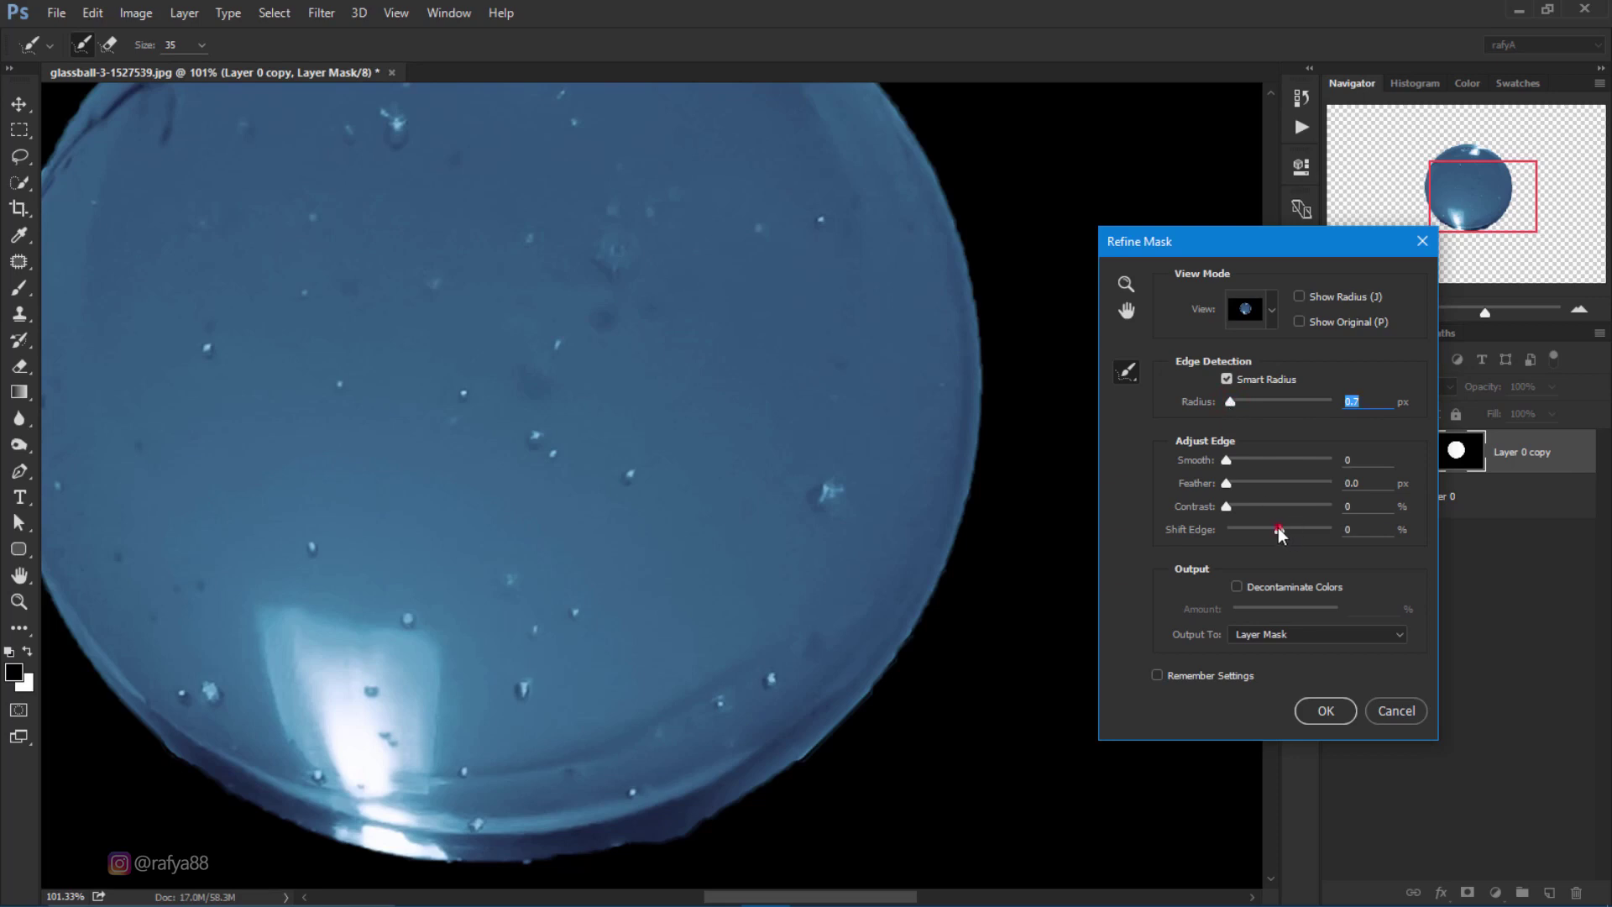
left_click_drag(1278, 528, 1273, 528)
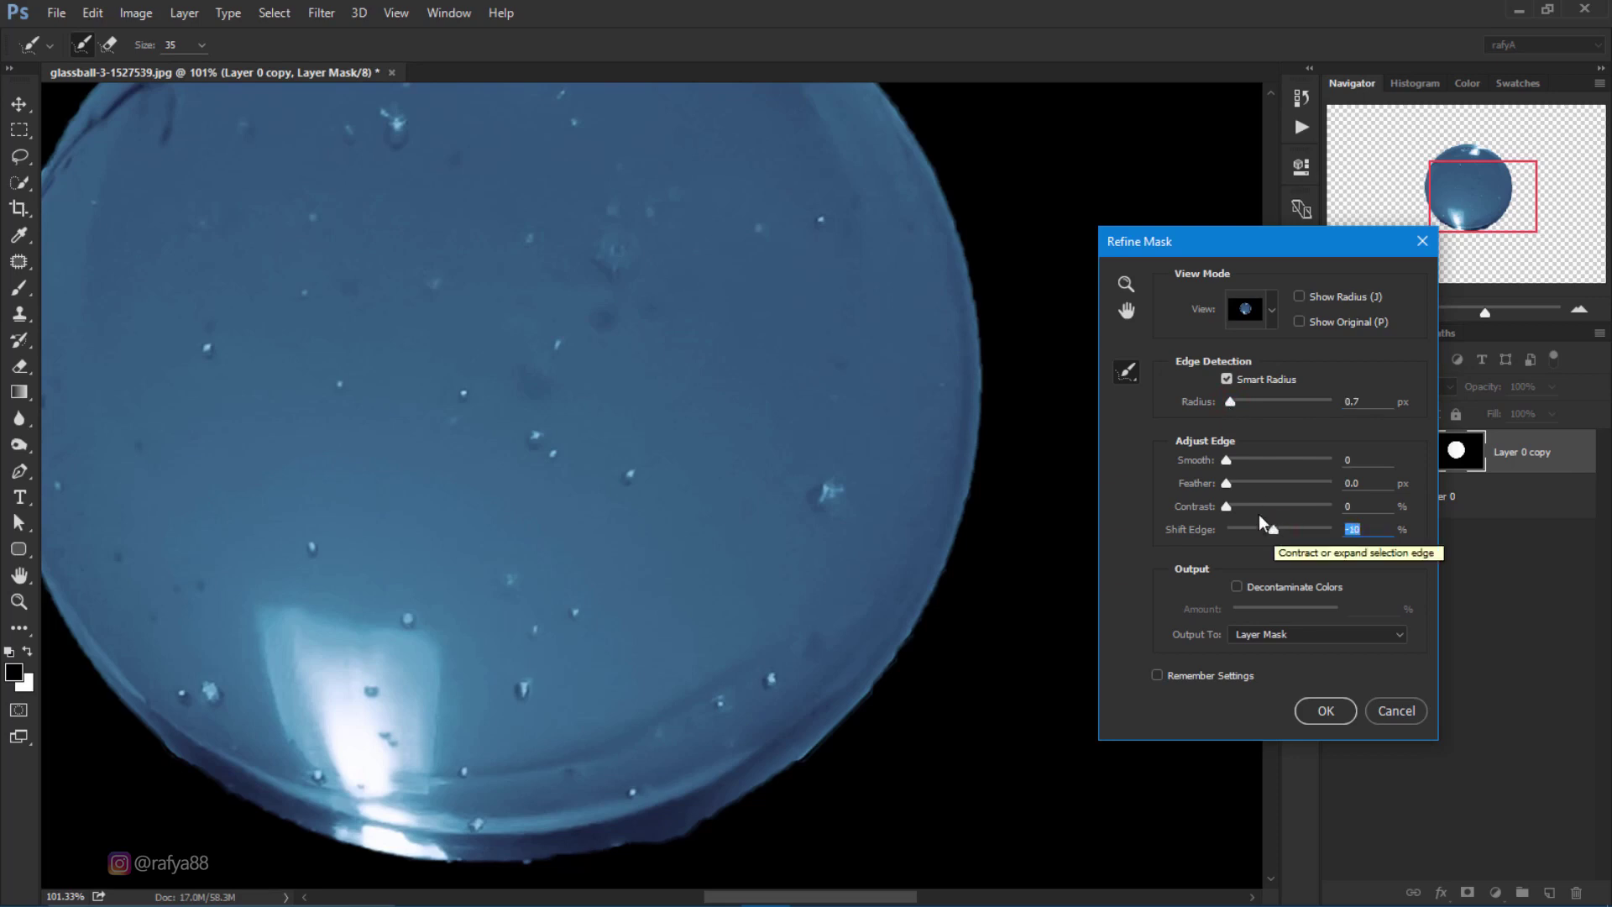
left_click_drag(1226, 460, 1232, 506)
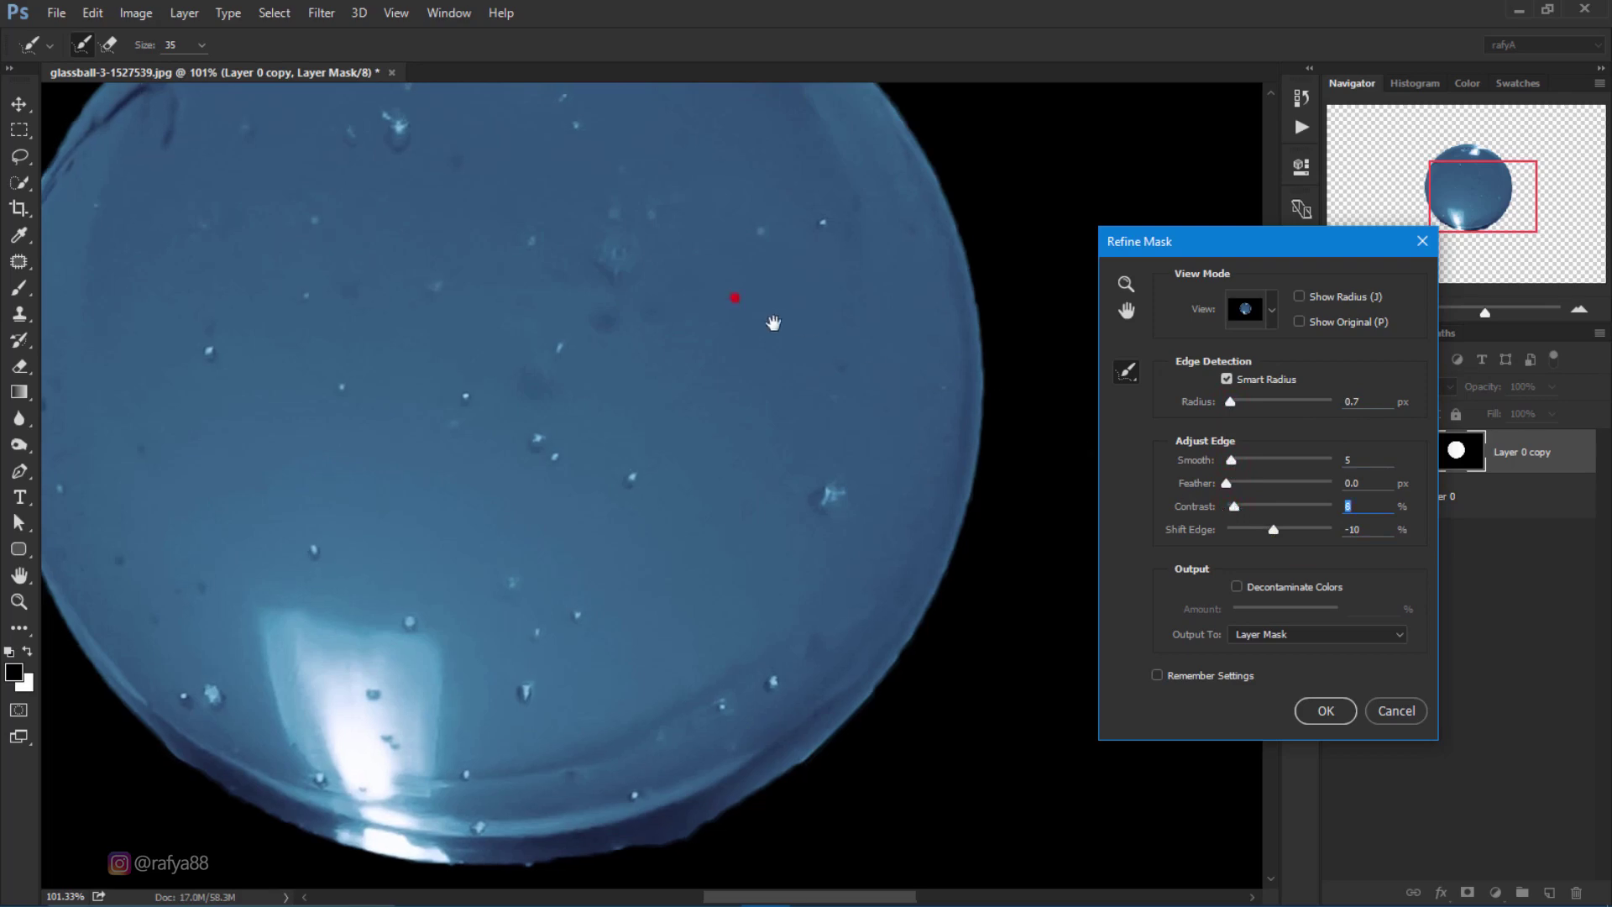
left_click_drag(739, 296, 919, 428)
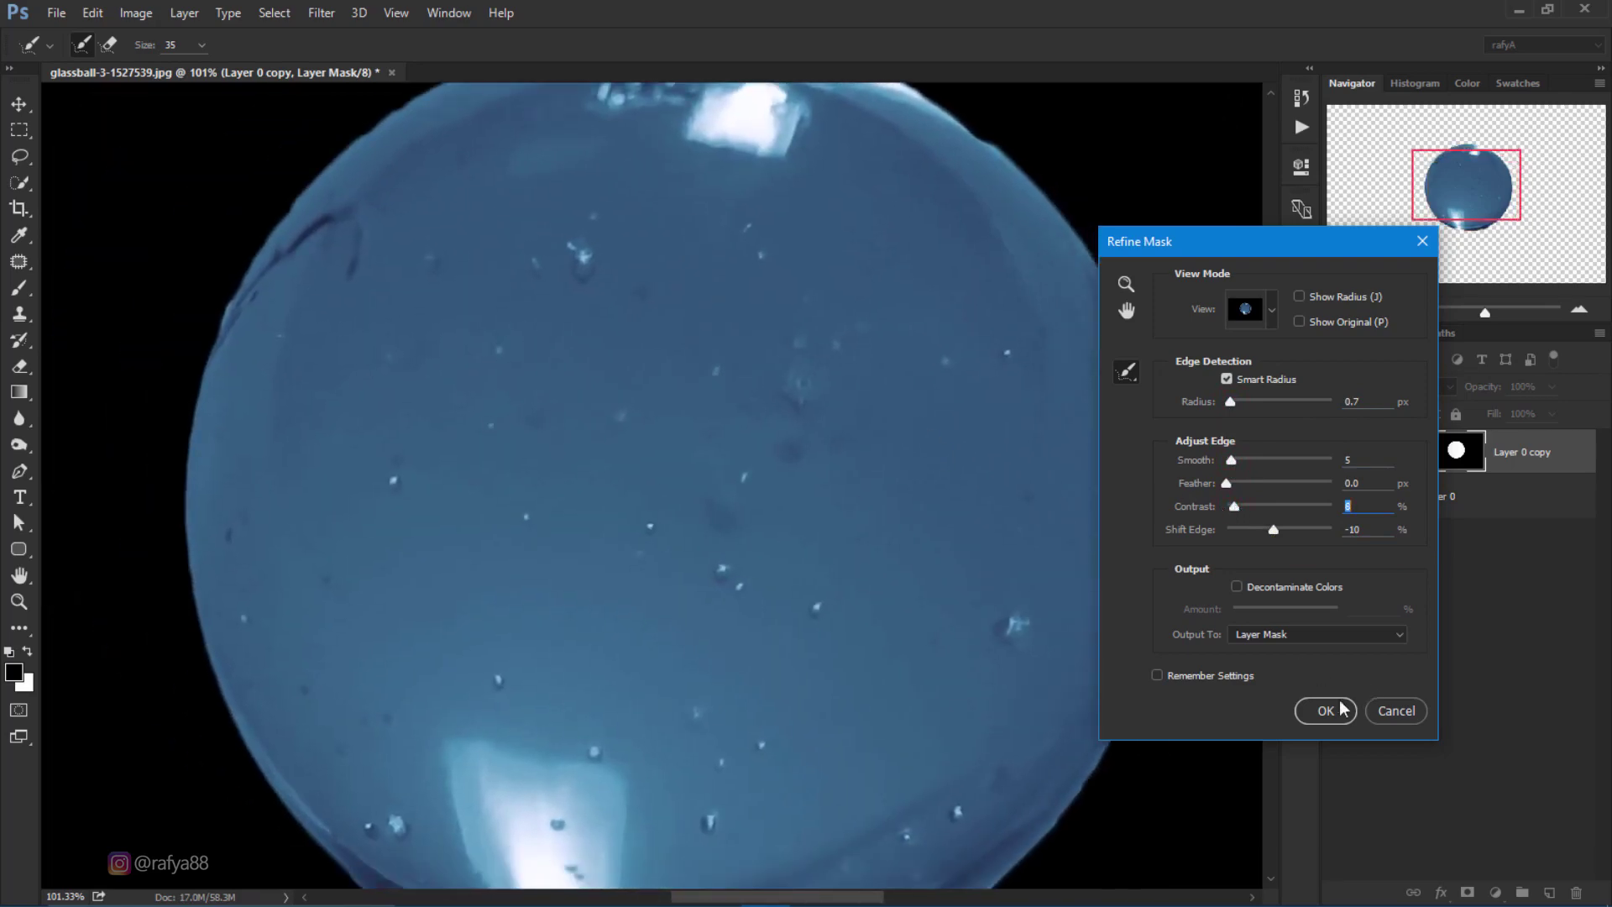
left_click(1341, 708)
scroll(849, 424, "down", 3)
Make the original Layer 0 visible again beneath the cut-out ball.
left_click_drag(906, 507, 850, 424)
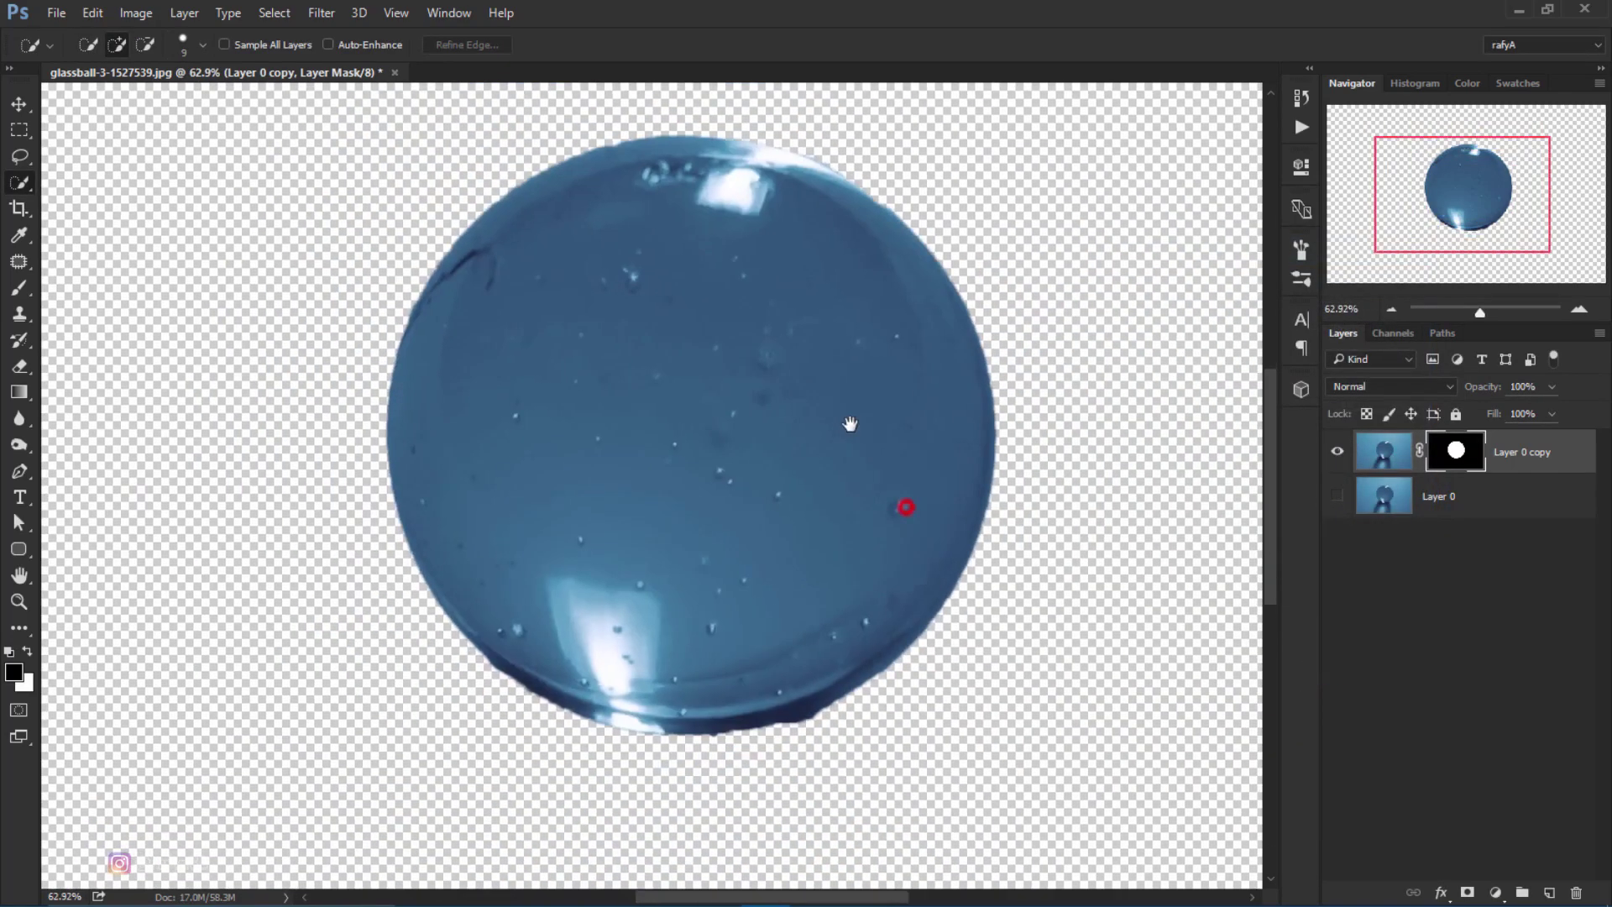
left_click(1338, 496)
scroll(812, 462, "down", 2)
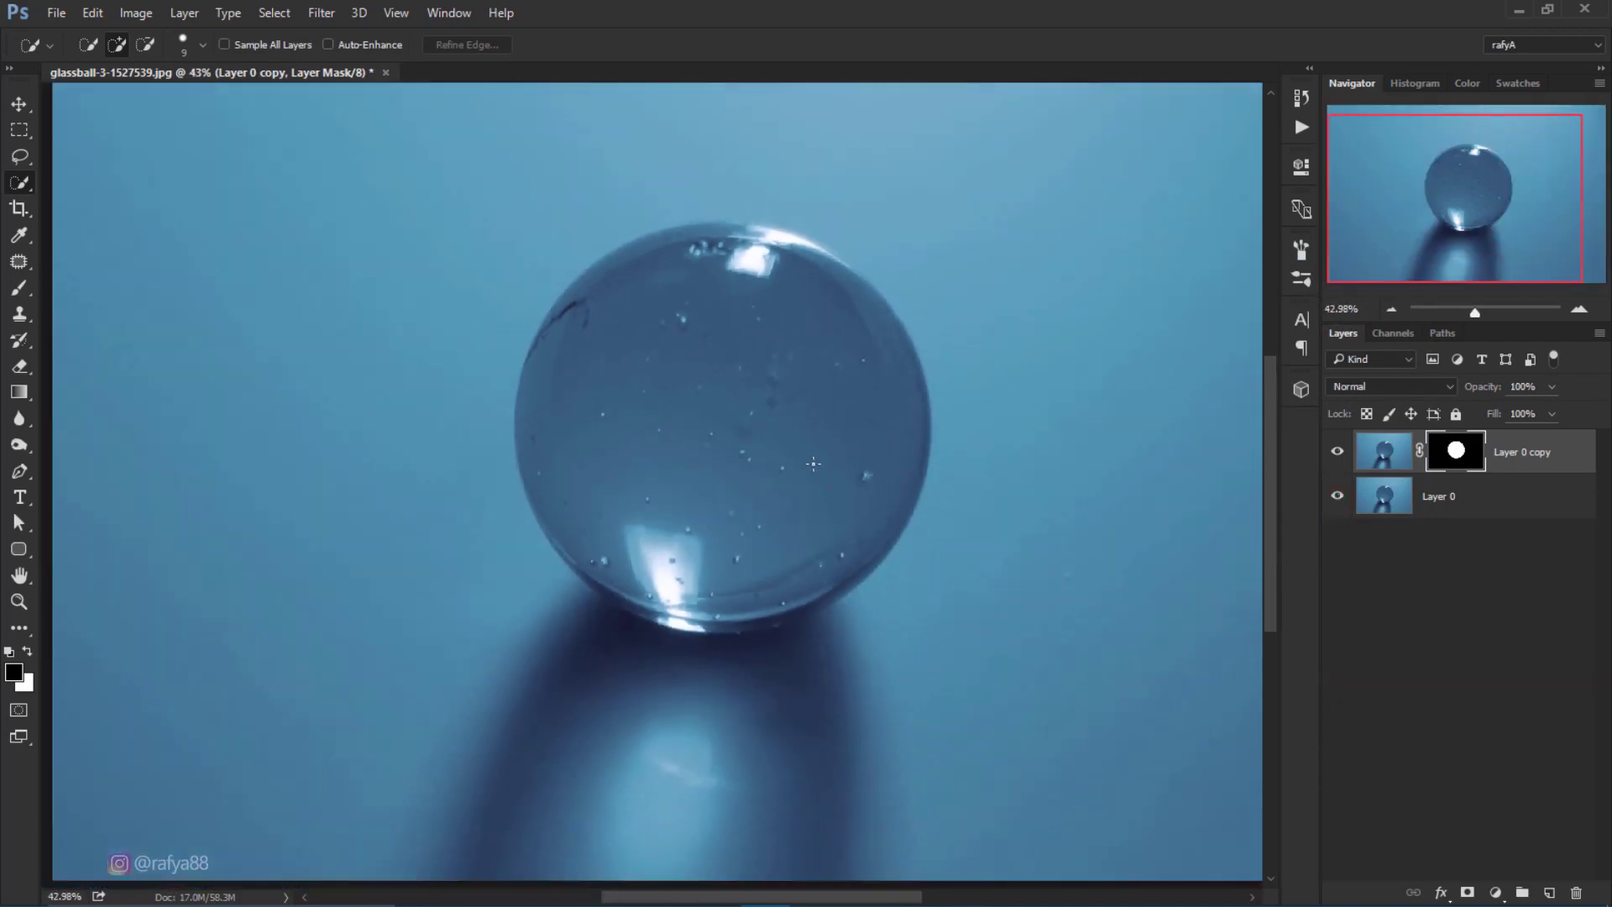
scroll(813, 462, "down", 2)
scroll(864, 477, "up", 1)
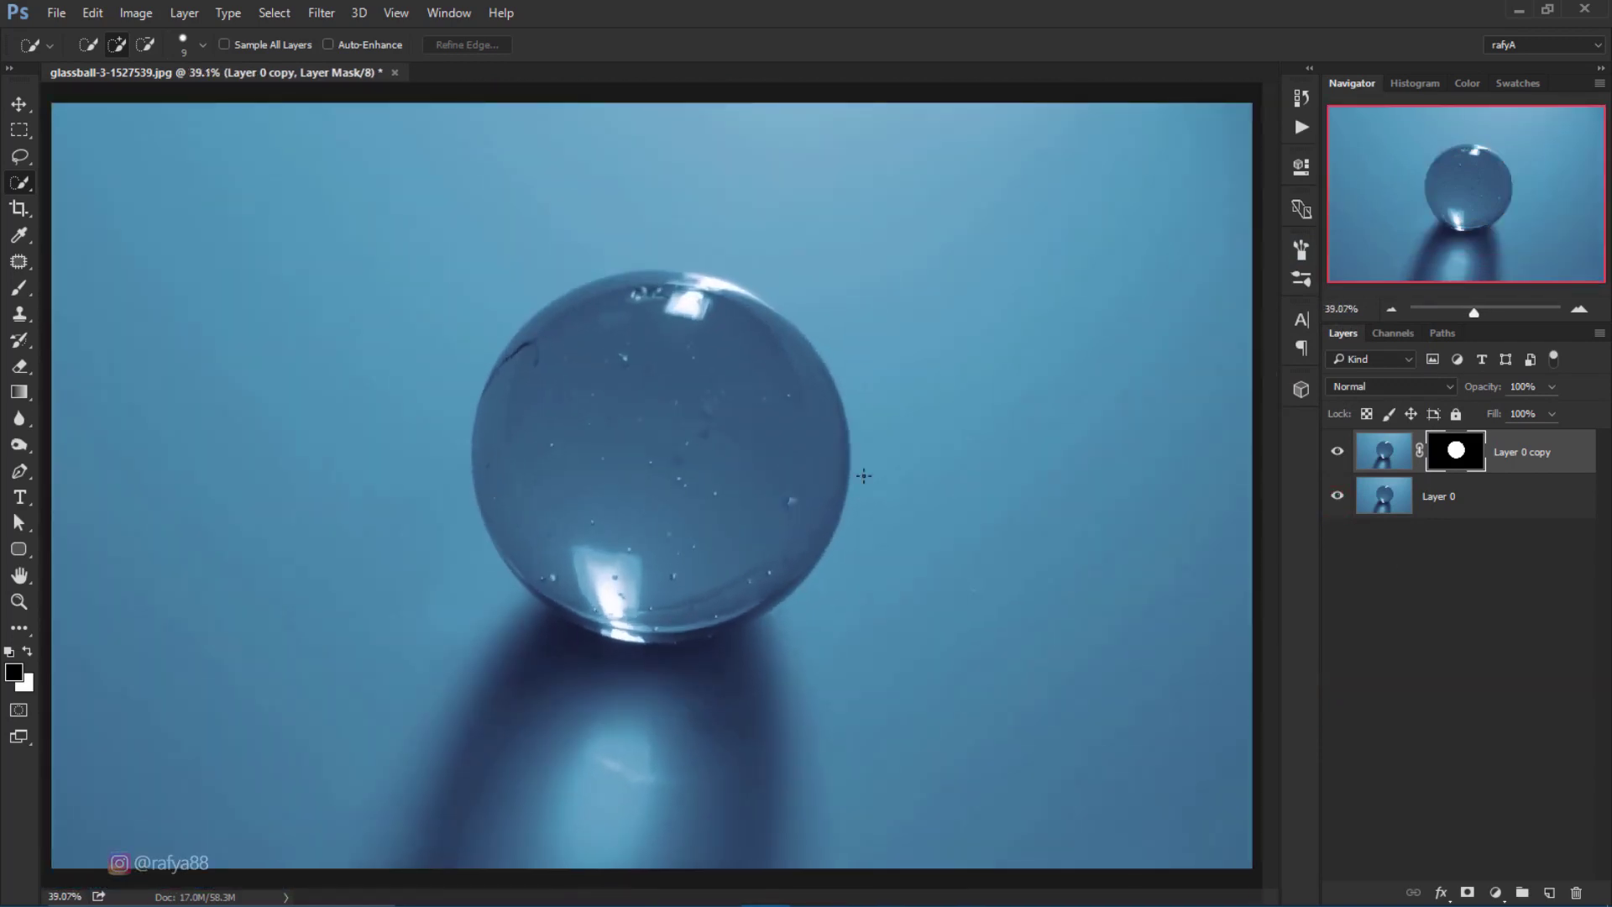
Scale the Layer 0 copy pixels to about 106.49% around the ball's centre.
left_click(1564, 461)
key("ctrl+t")
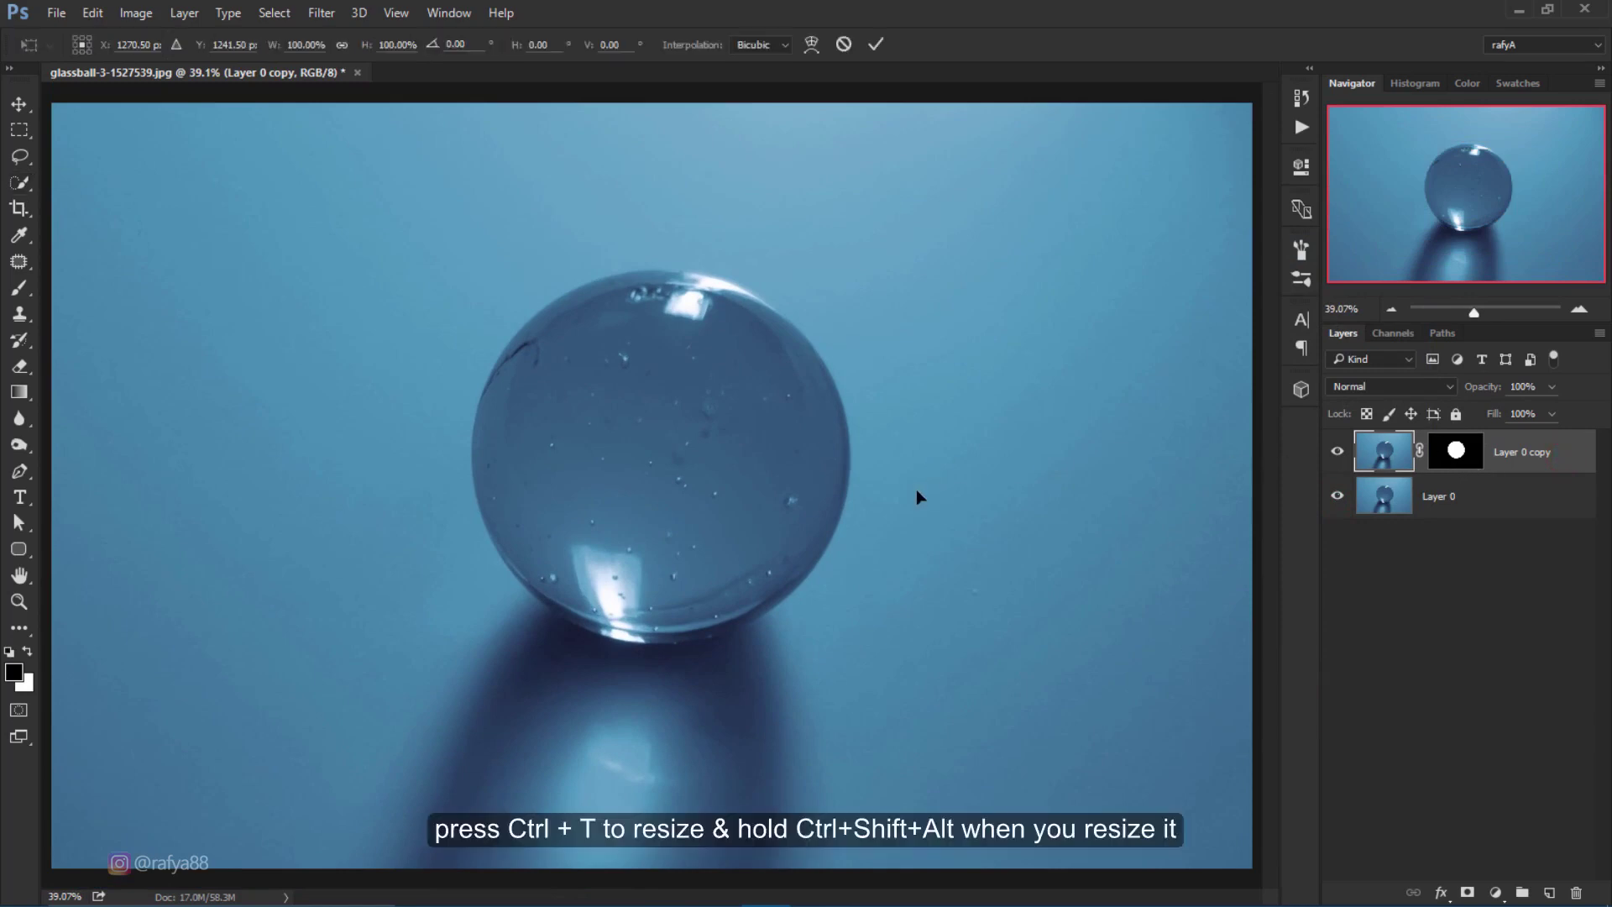
scroll(904, 382, "down", 2)
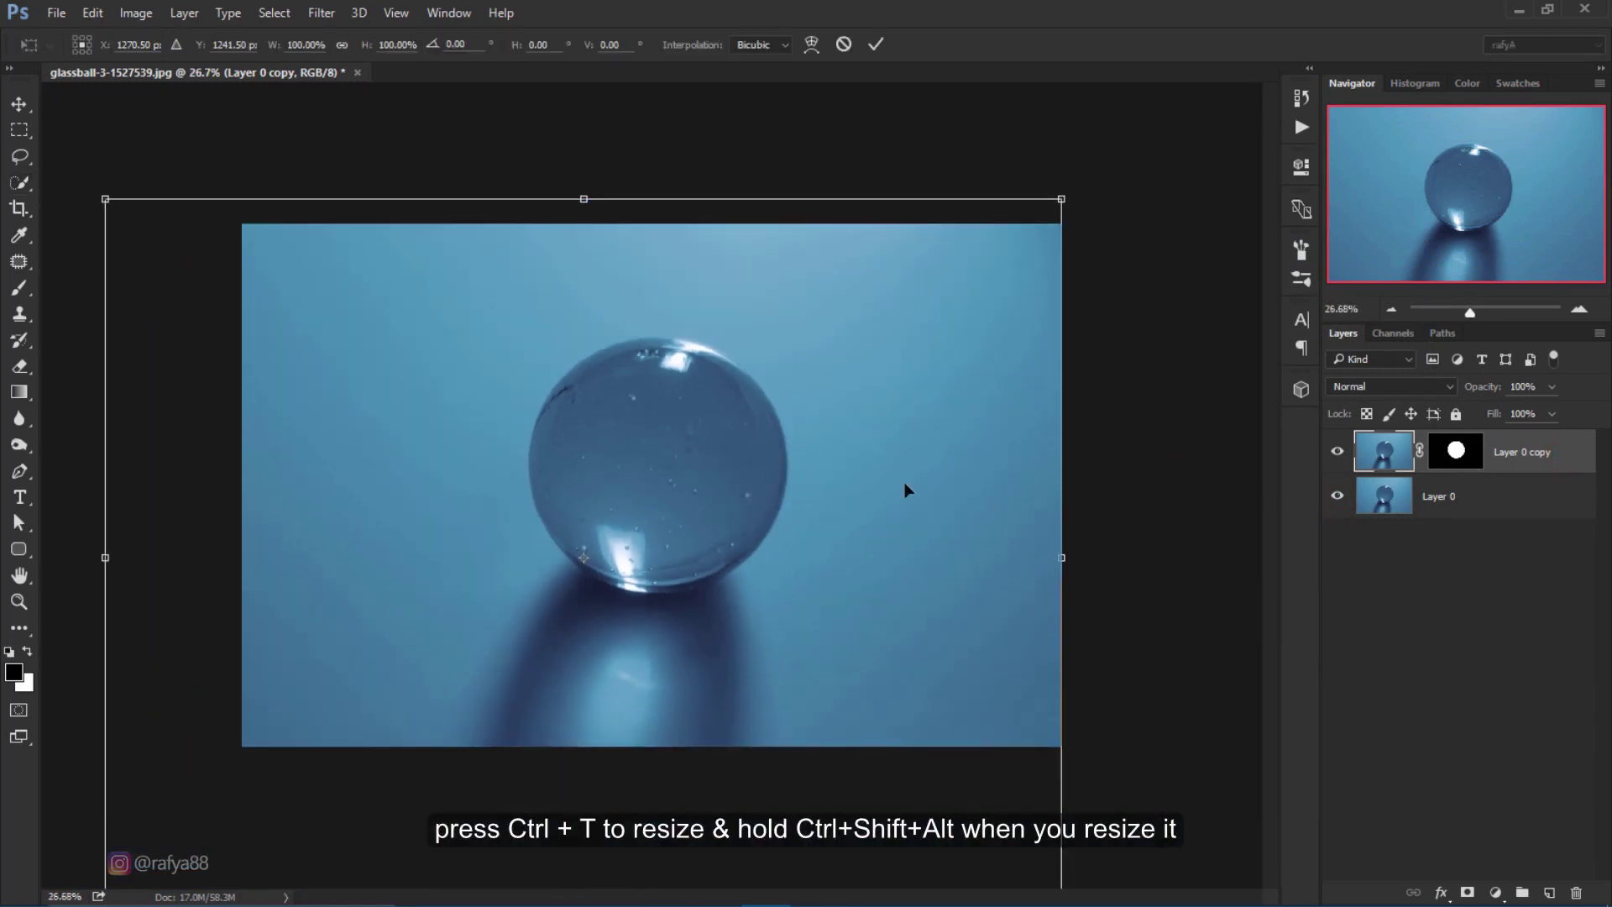
scroll(907, 485, "down", 1)
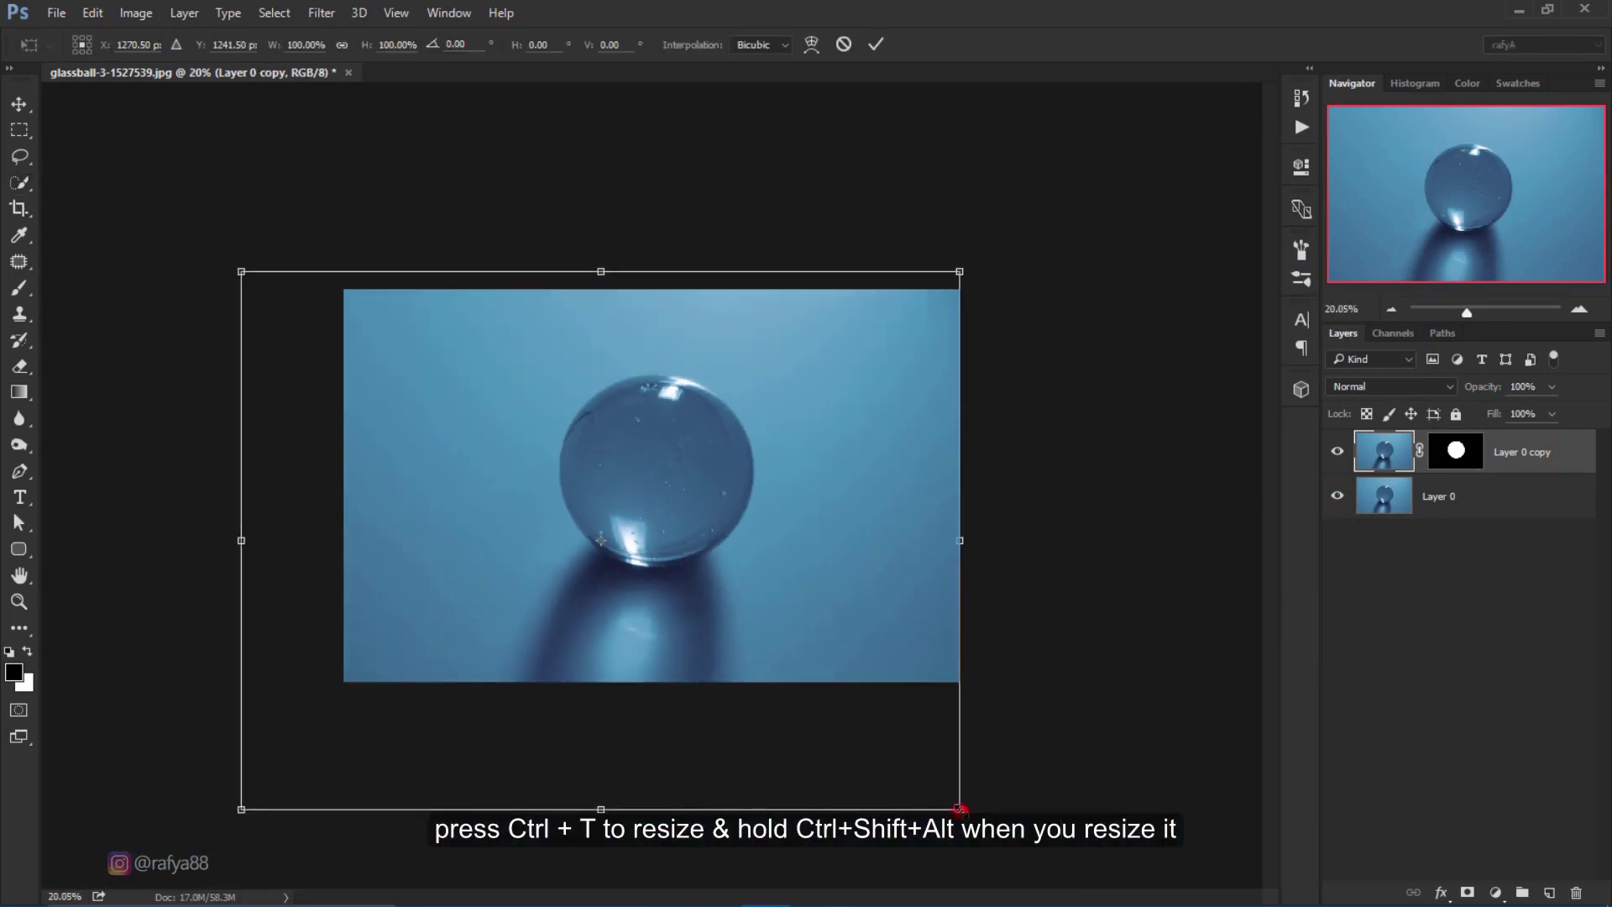
left_click_drag(960, 809, 982, 826)
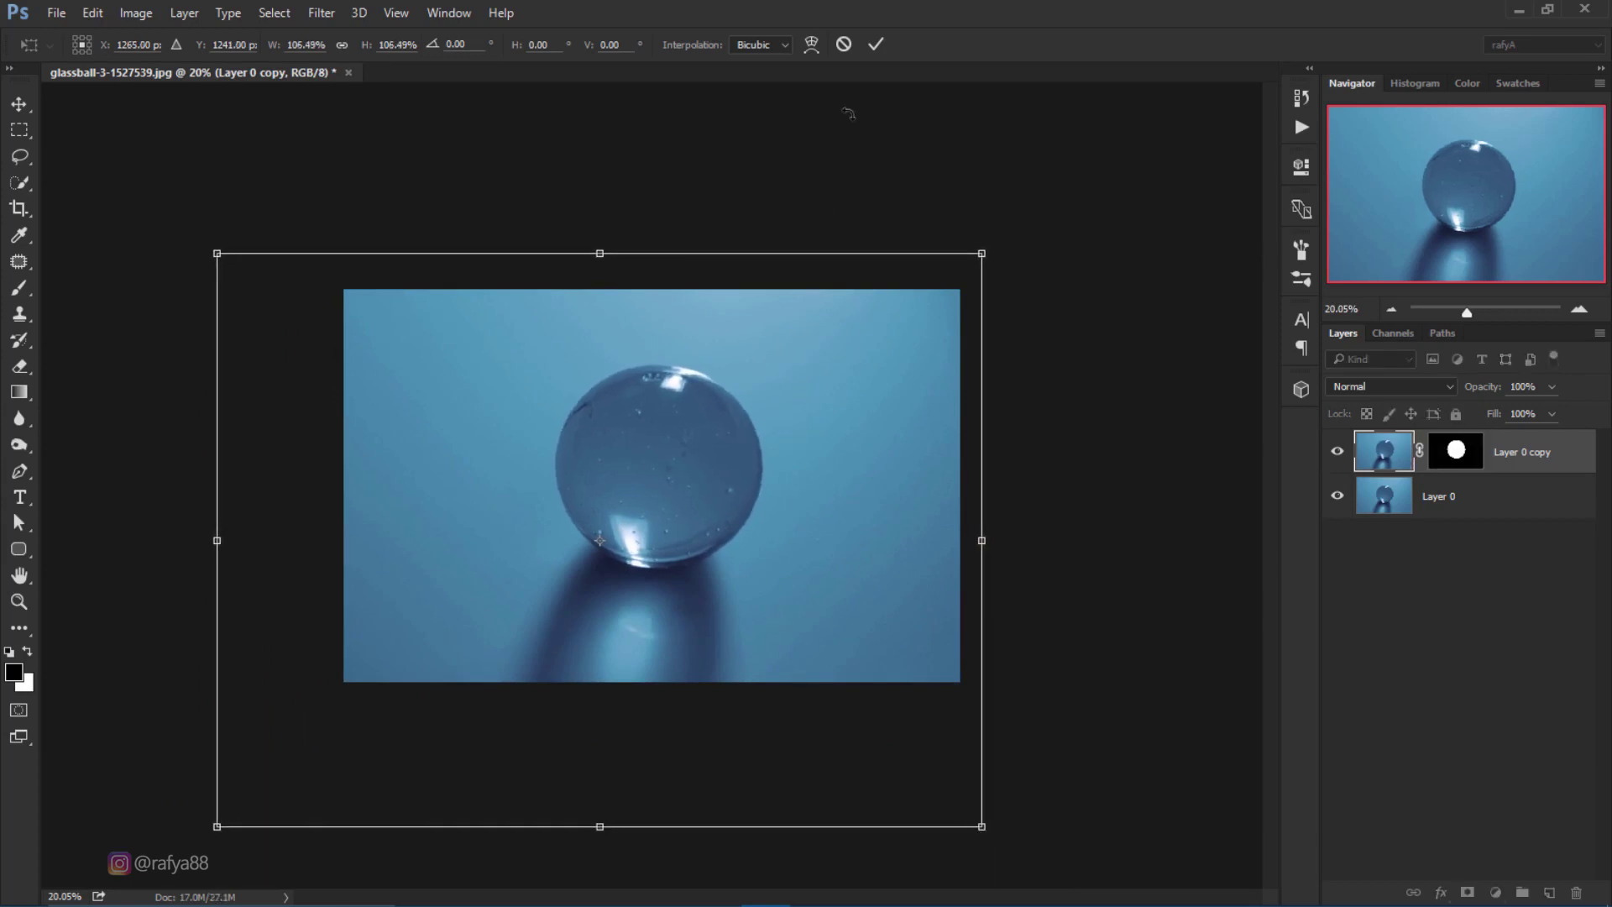
left_click(876, 43)
key("w")
scroll(682, 602, "up", 2)
scroll(681, 603, "up", 2)
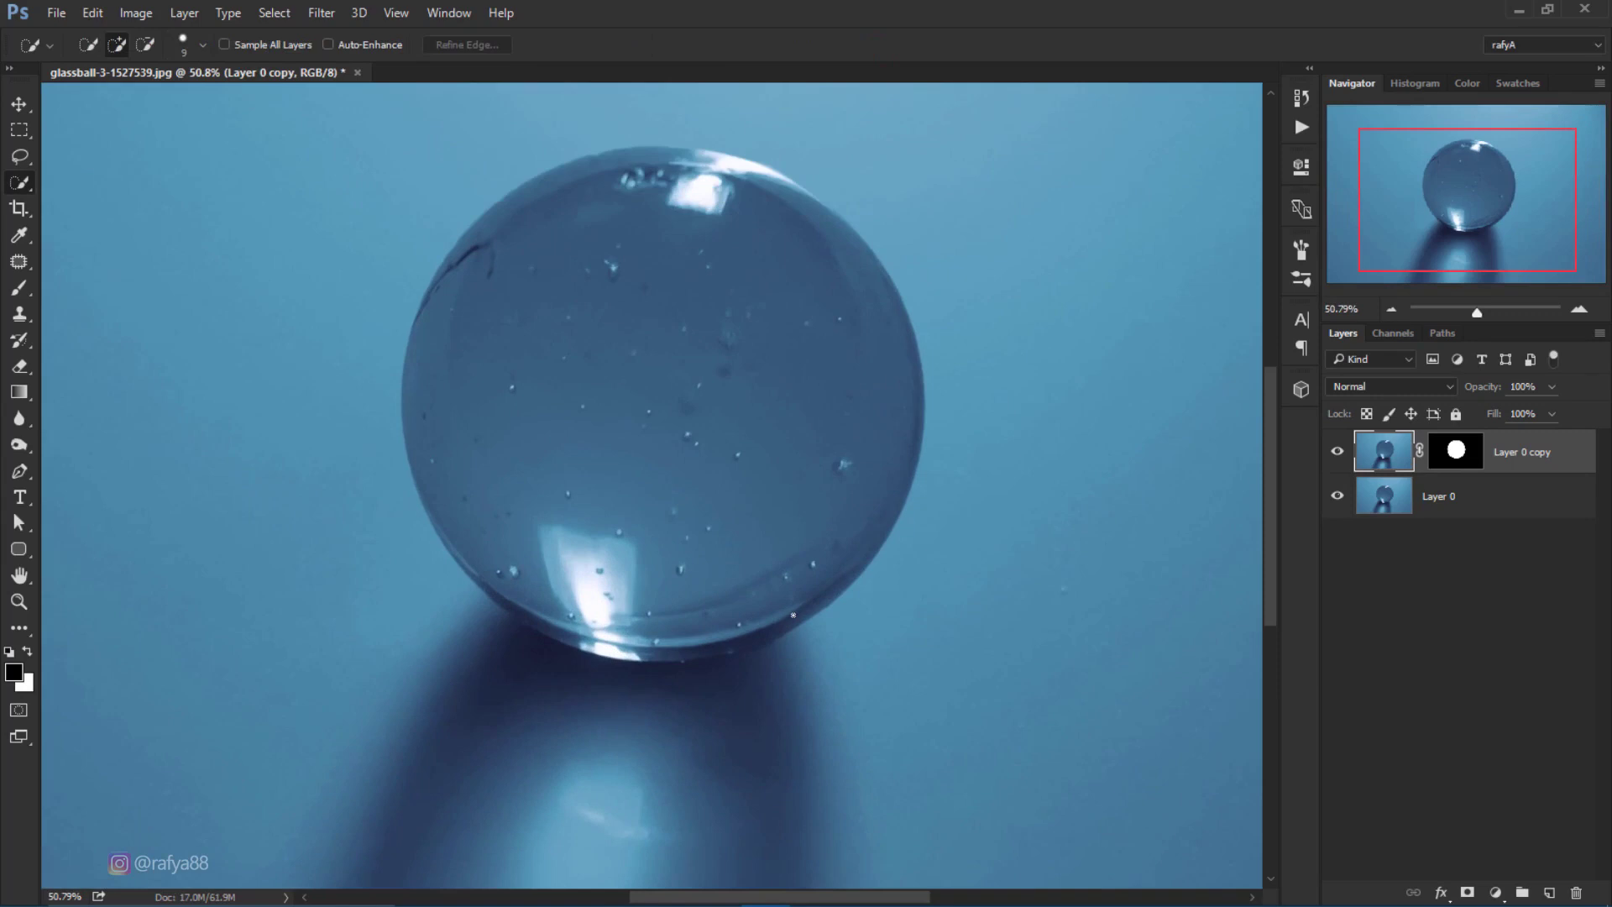
Toggle the cut-out ball's visibility to compare, then target its layer mask.
left_click(1331, 452)
left_click(1337, 452)
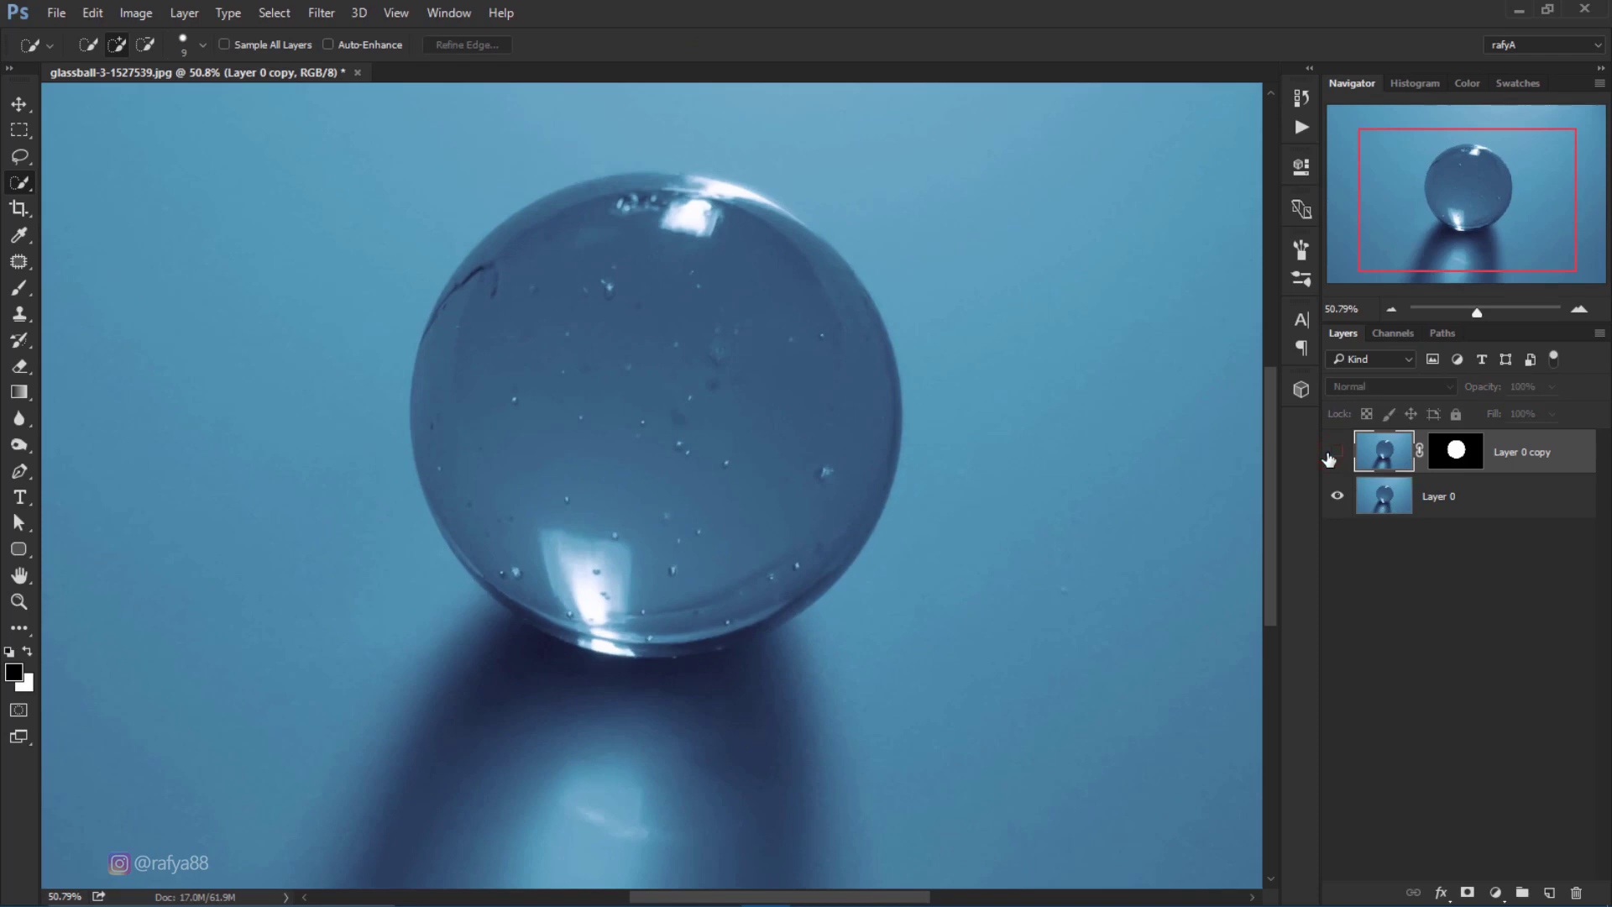
left_click(1337, 452)
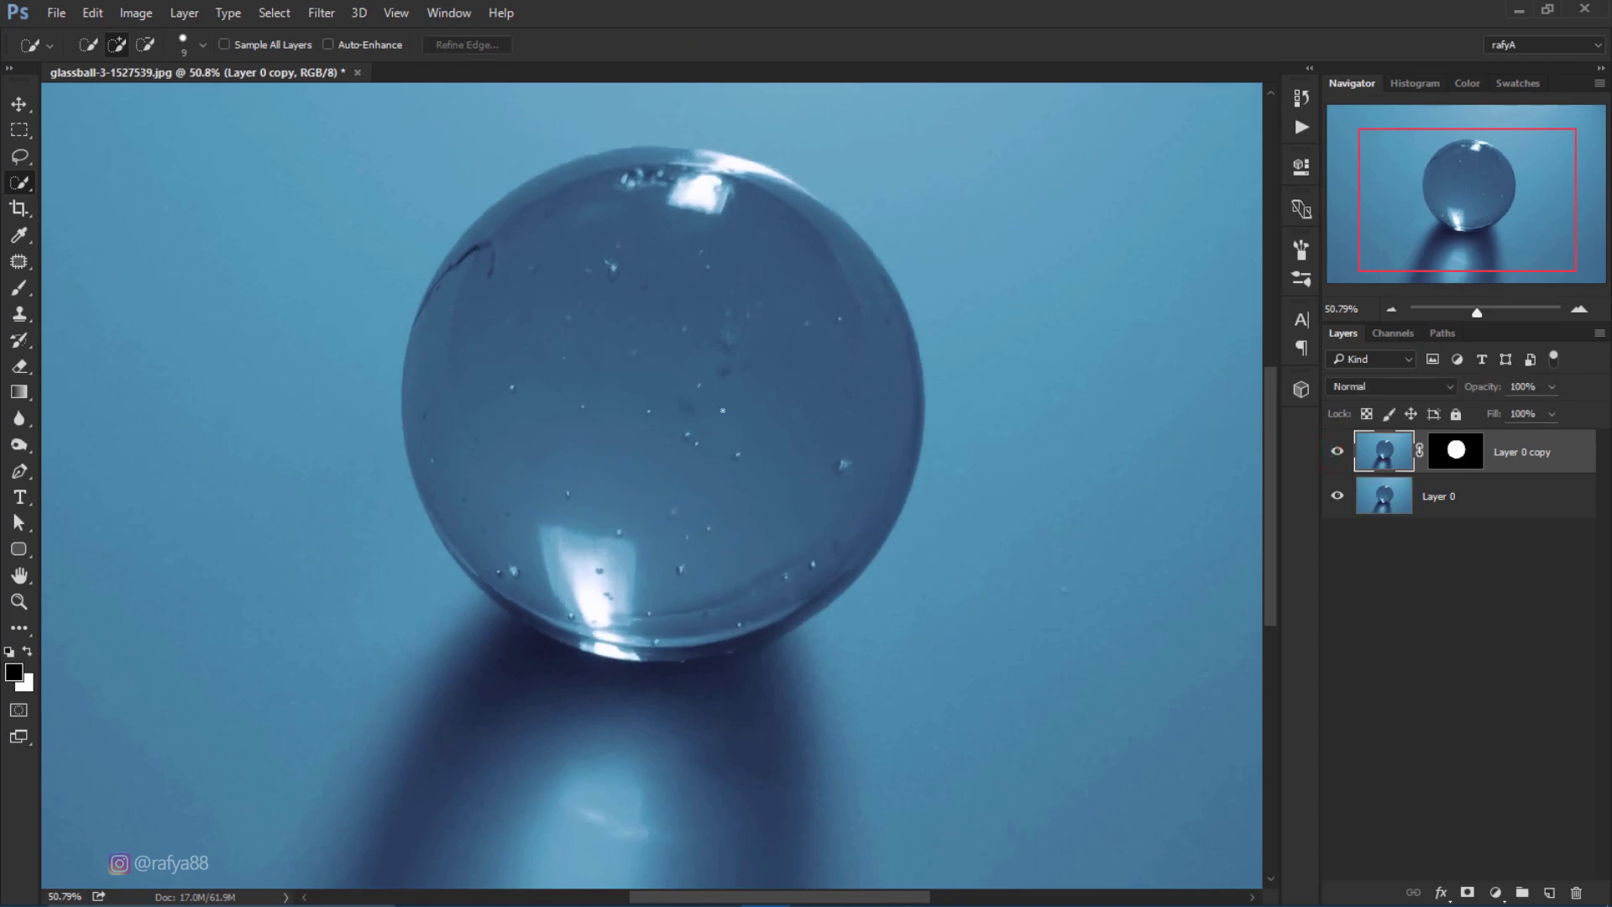
key("ctrl+0")
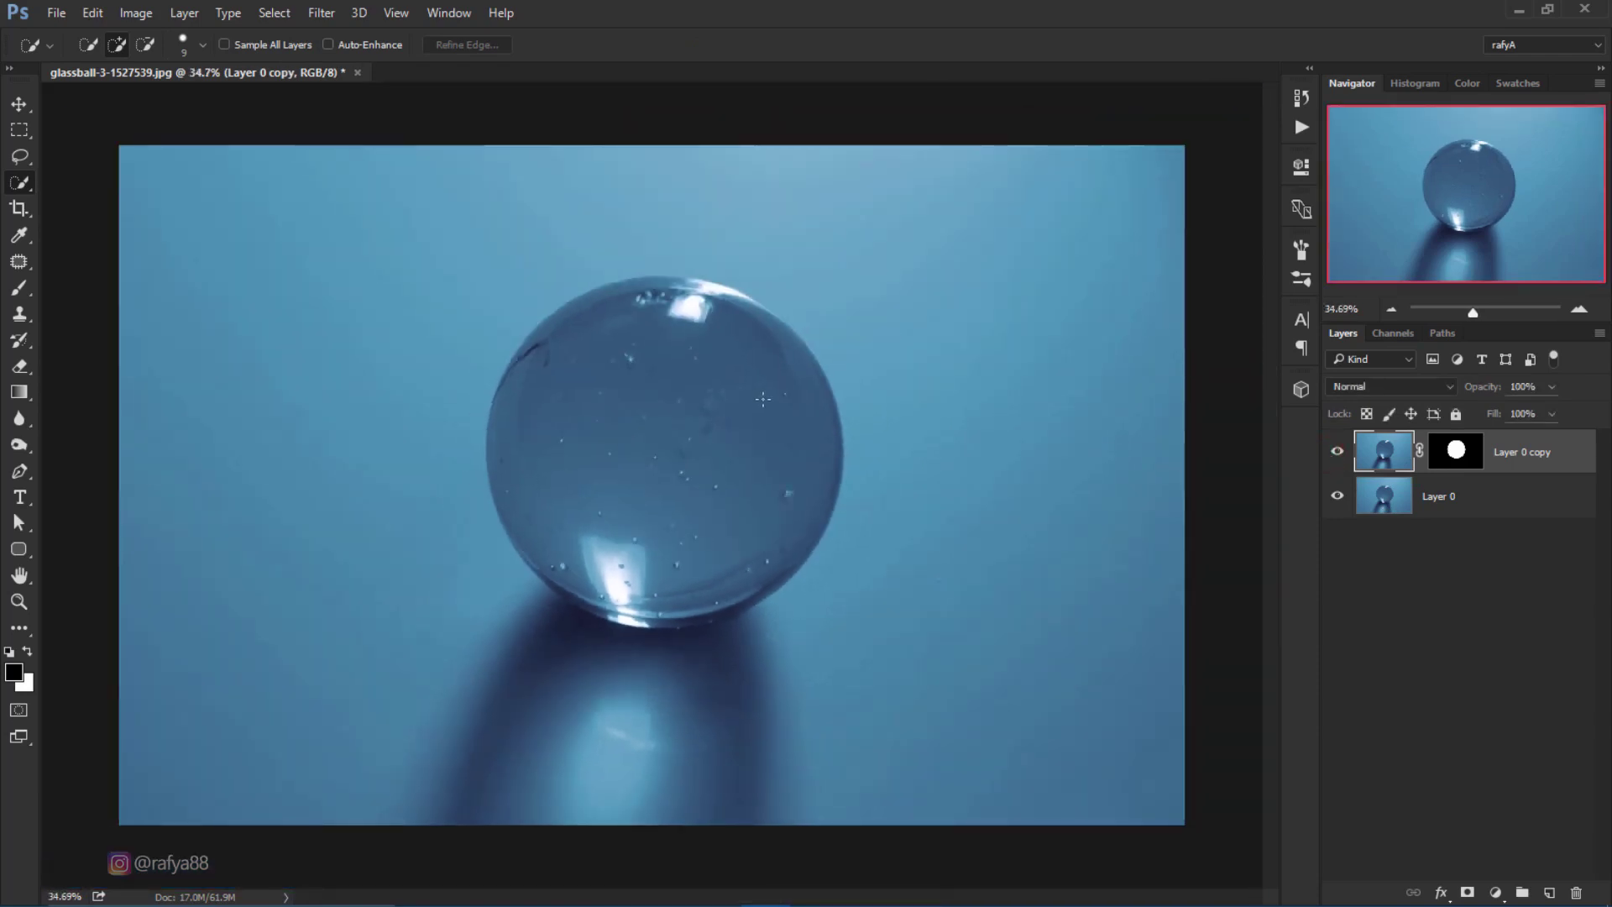
scroll(762, 399, "up", 1)
scroll(763, 399, "up", 1)
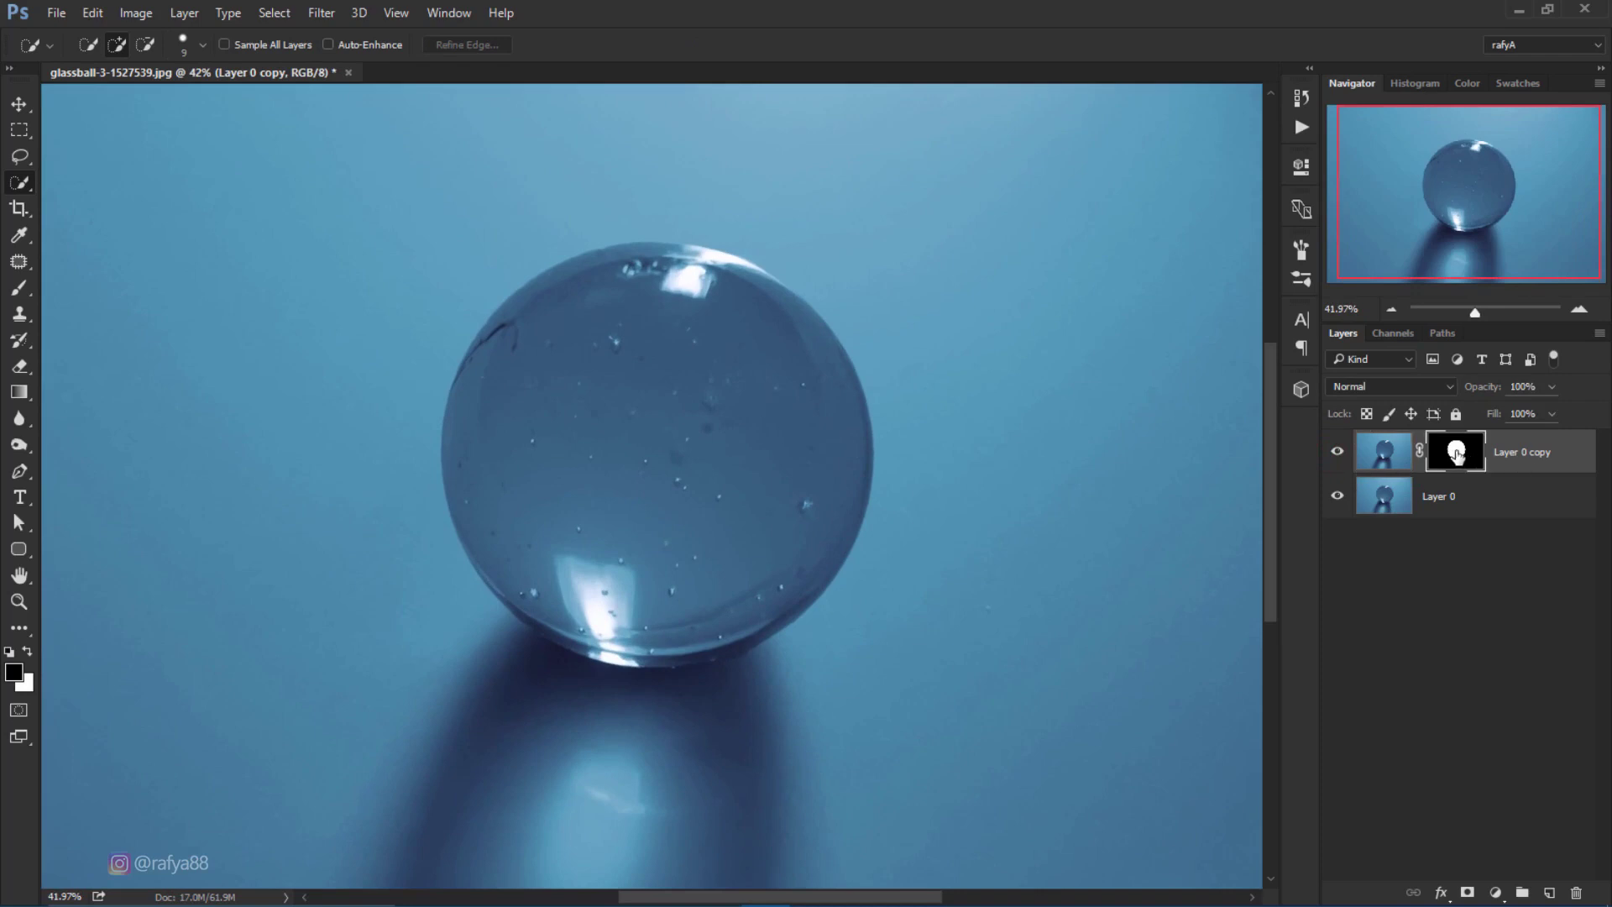
left_click(1458, 455)
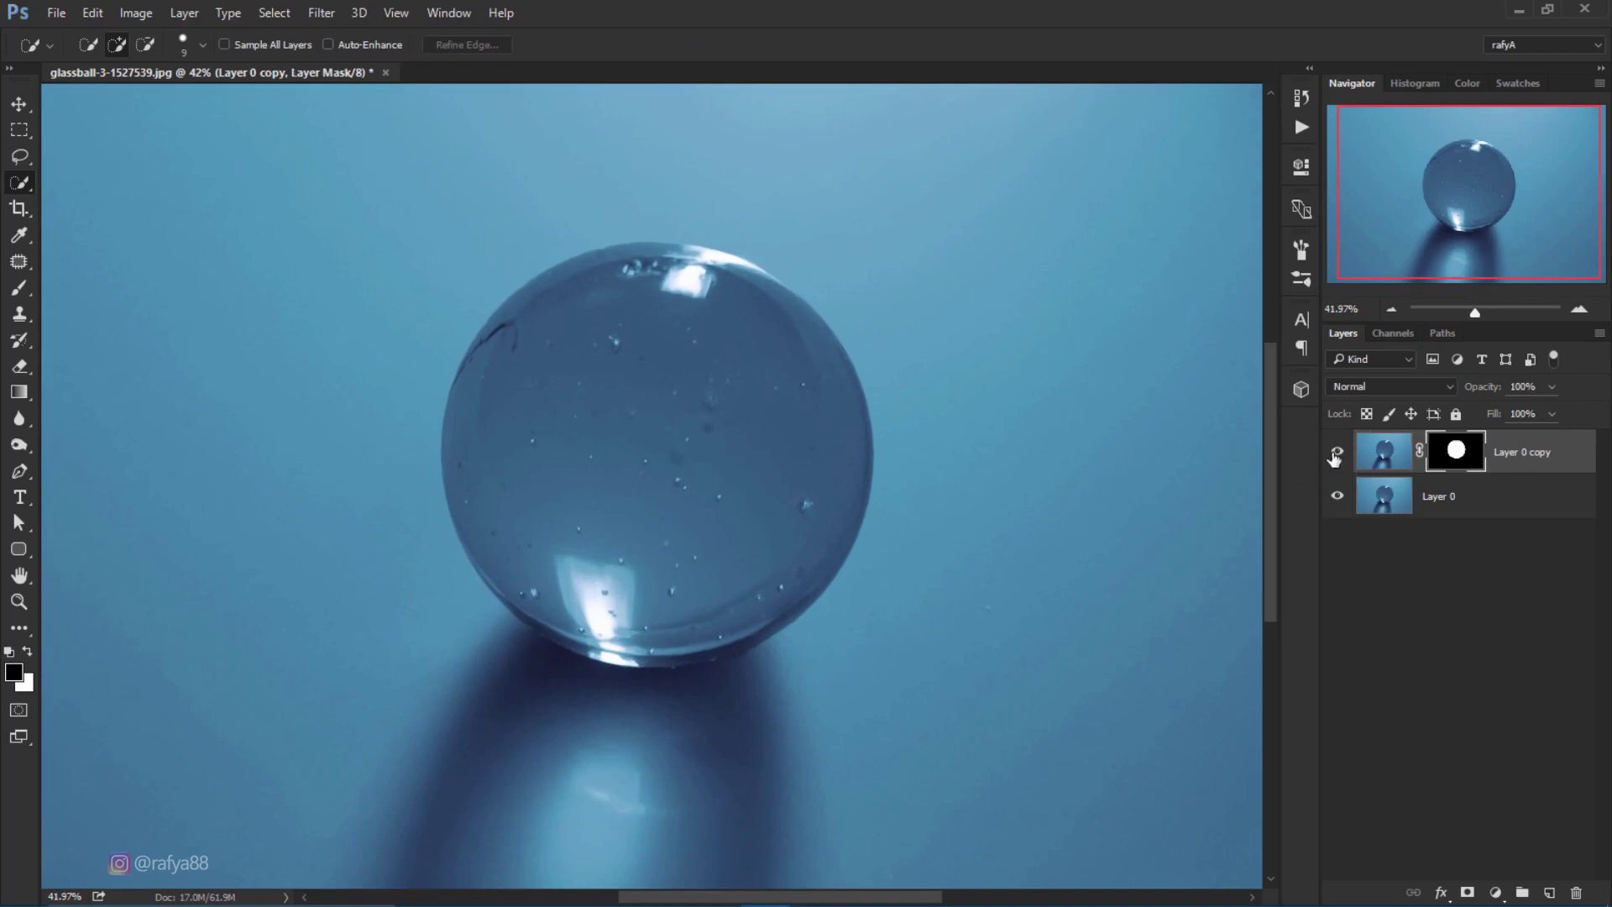
Load the ball mask as a selection on Layer 0, hide the copy, and nudge the selection to fit.
left_click(1457, 453, "ctrl")
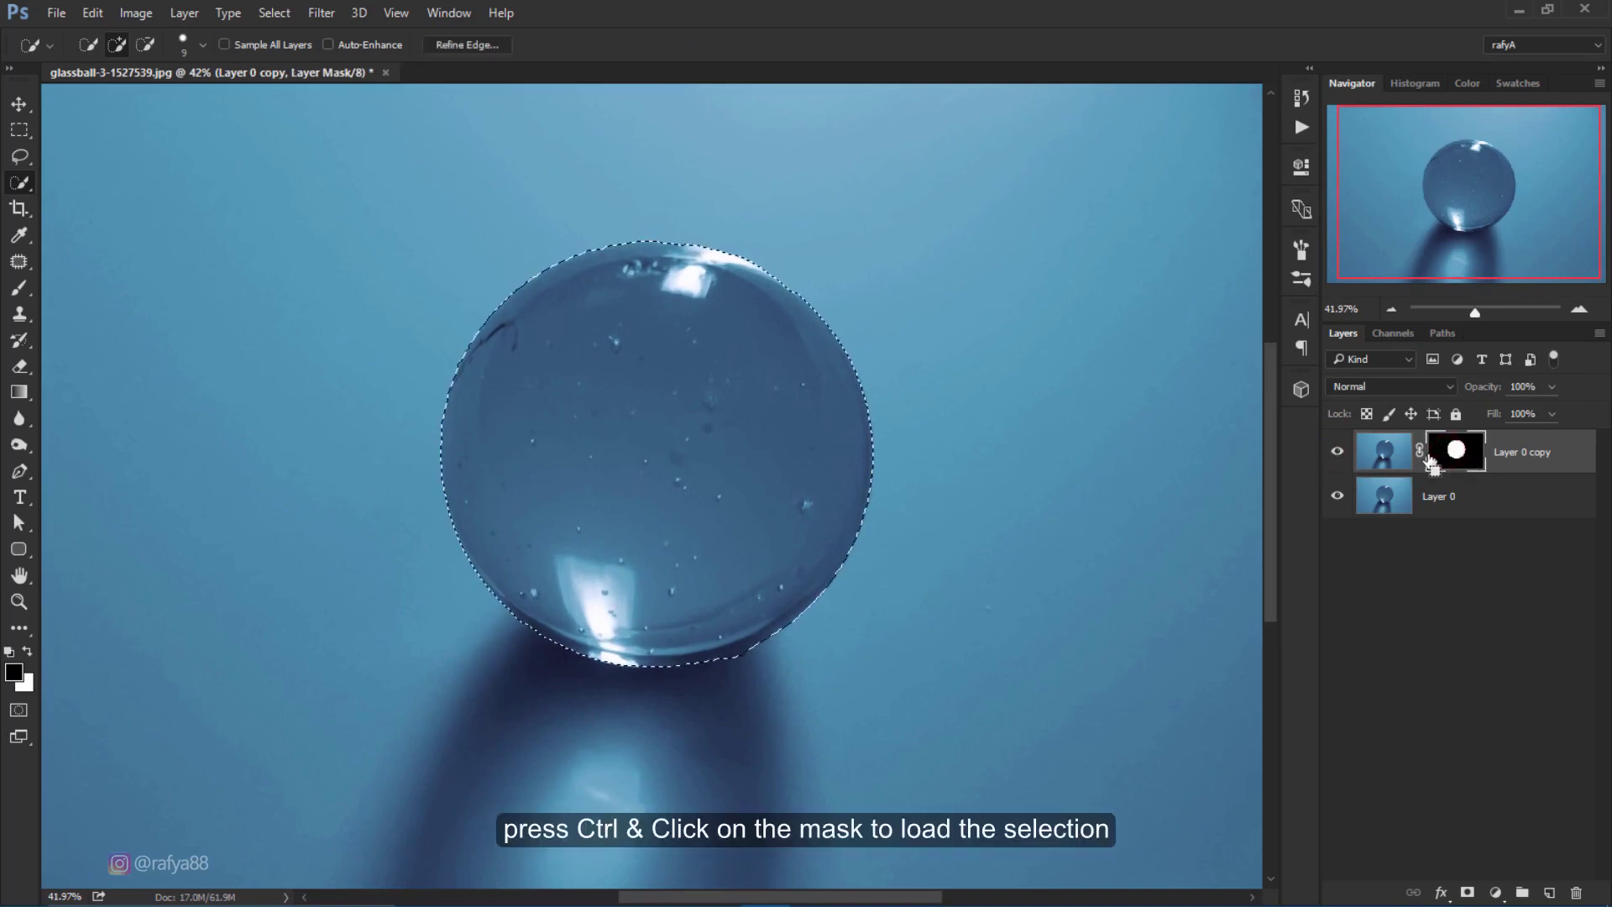
left_click(1337, 452)
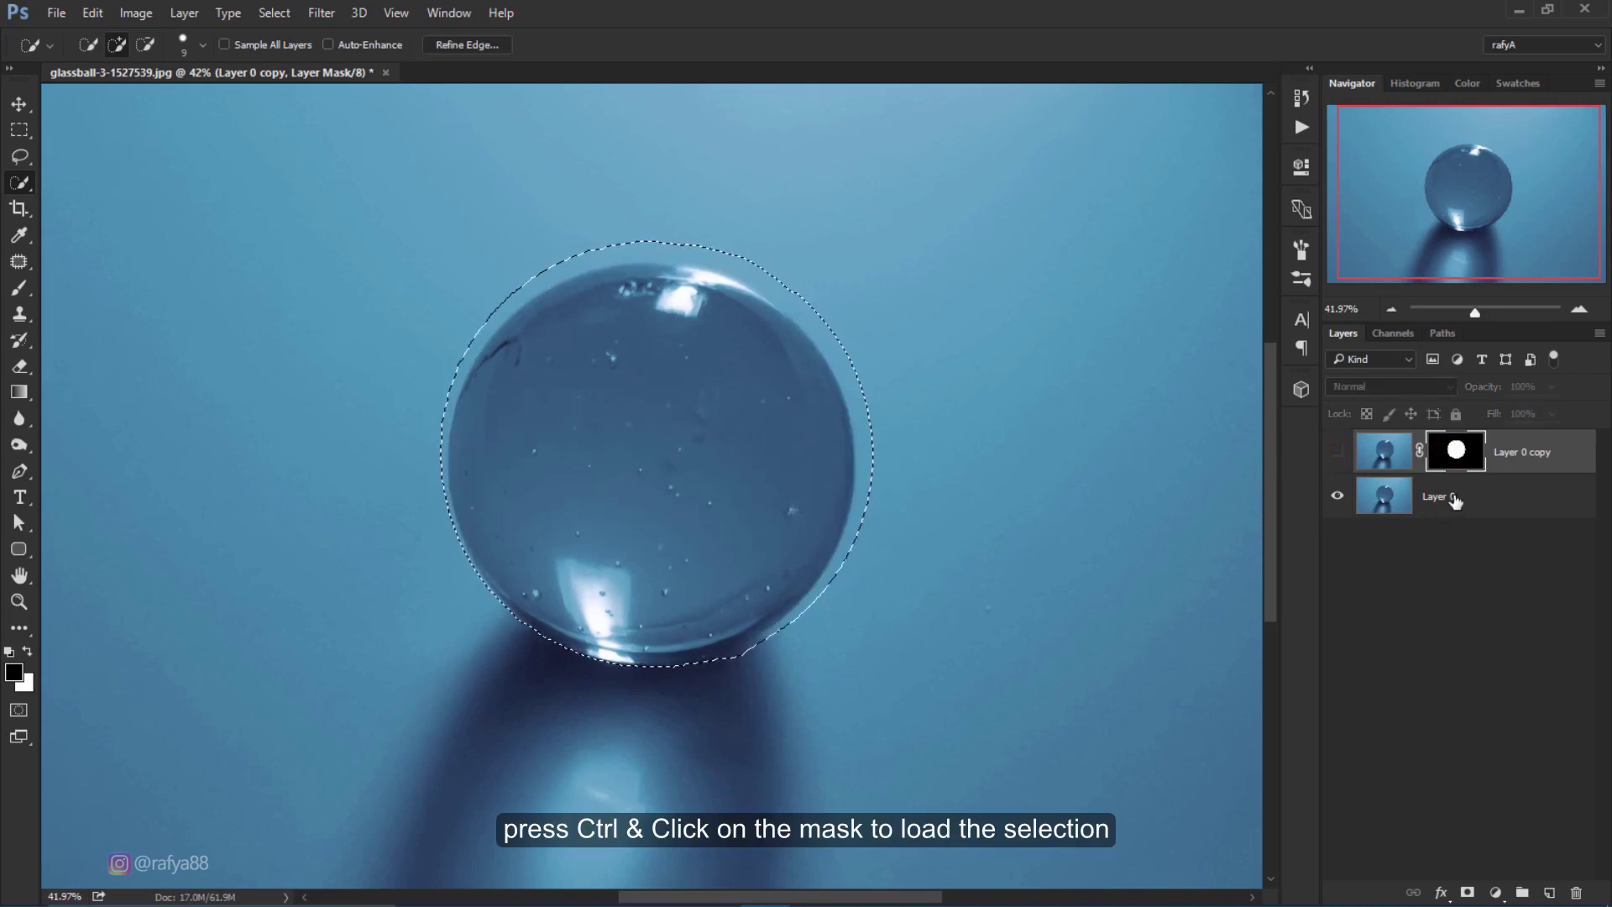
left_click(1455, 498)
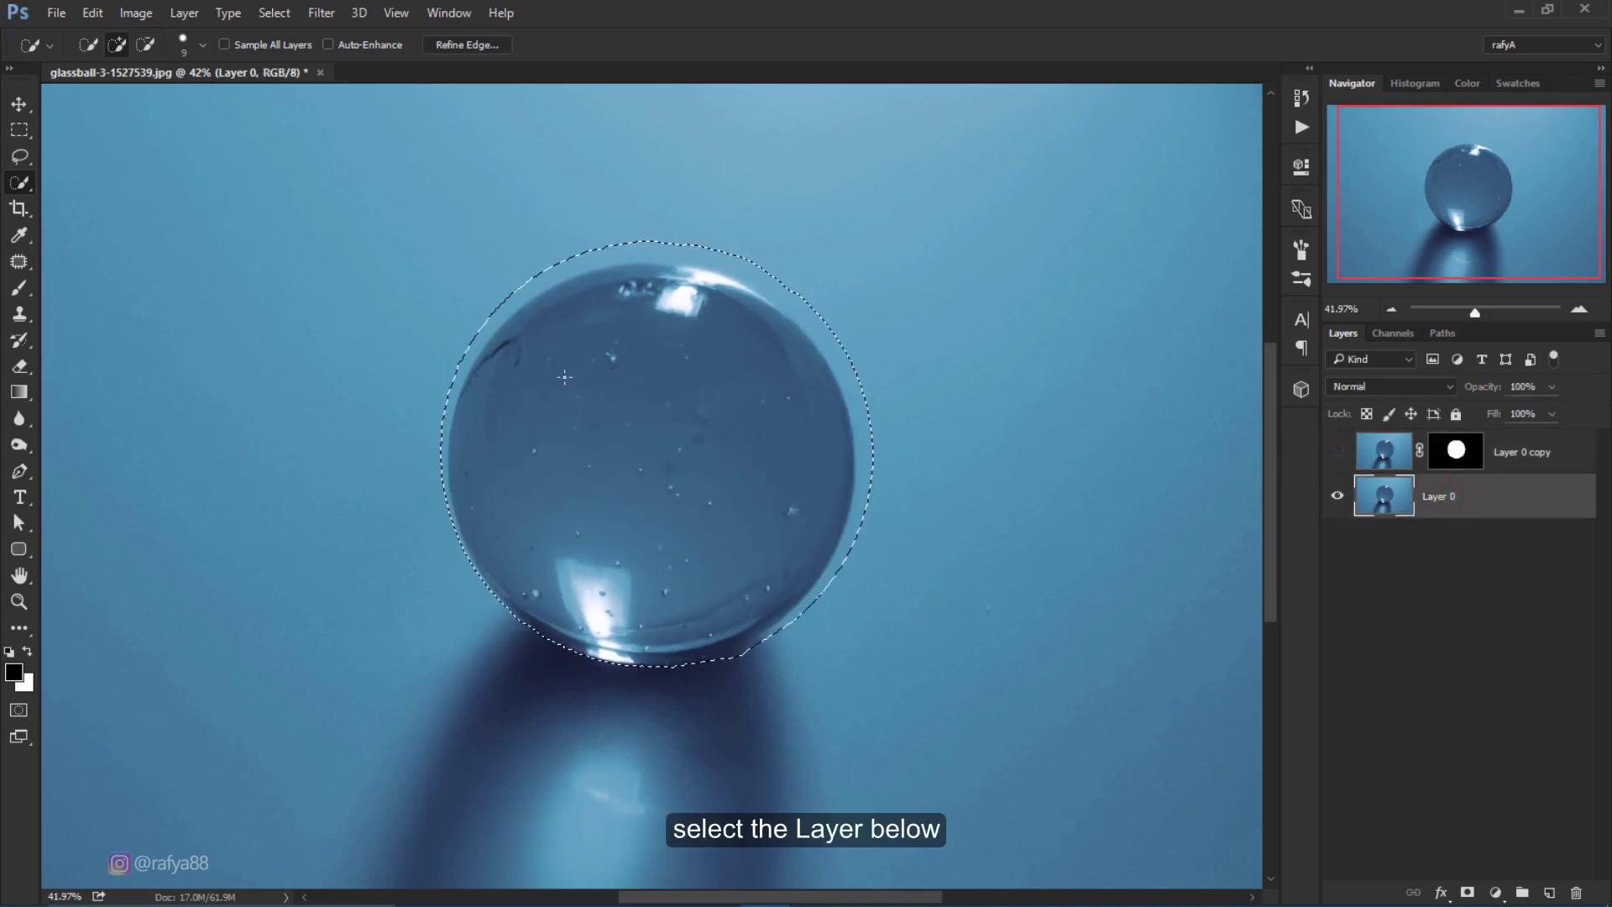
left_click(19, 130)
left_click_drag(662, 413, 663, 422)
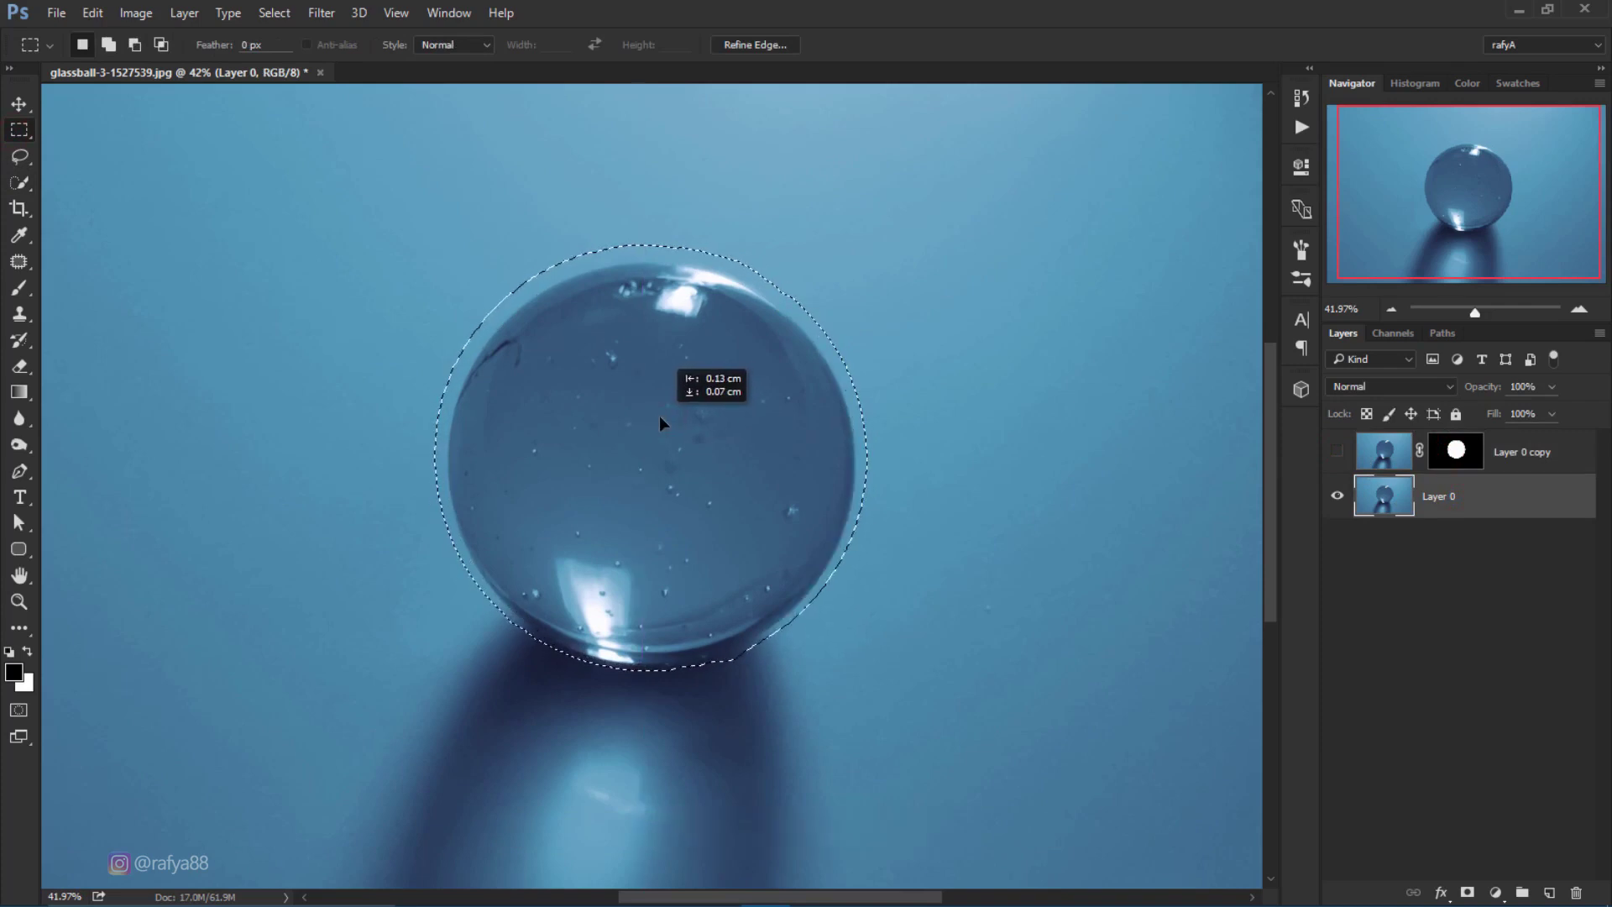
left_click_drag(660, 423, 661, 424)
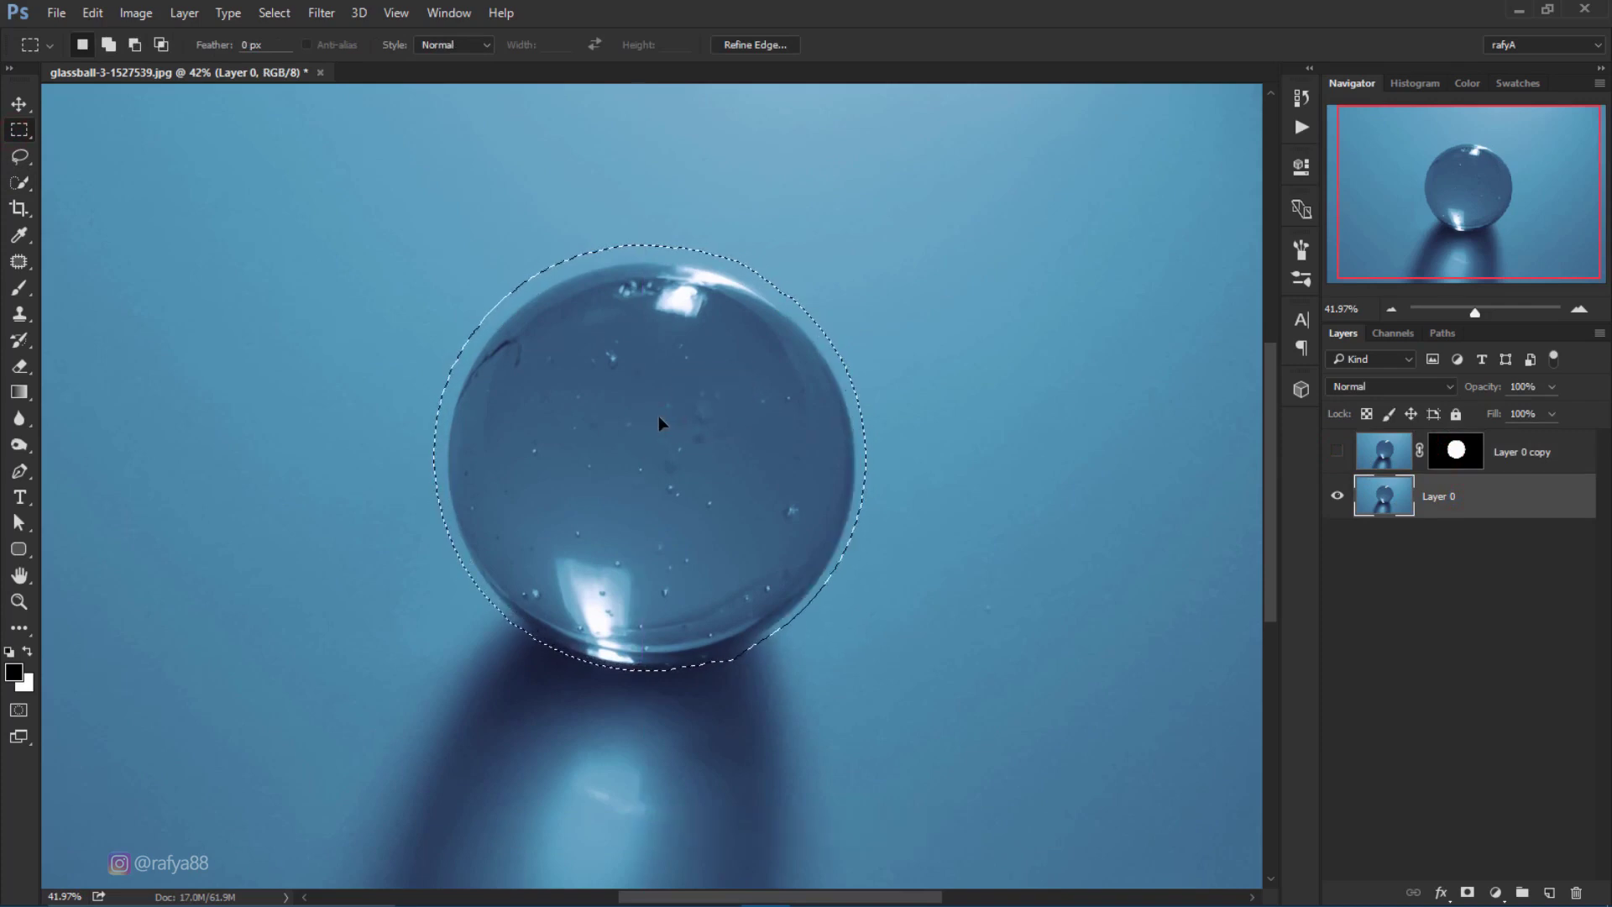
Erase the original ball from Layer 0 with a Content-Aware fill.
left_click(93, 13)
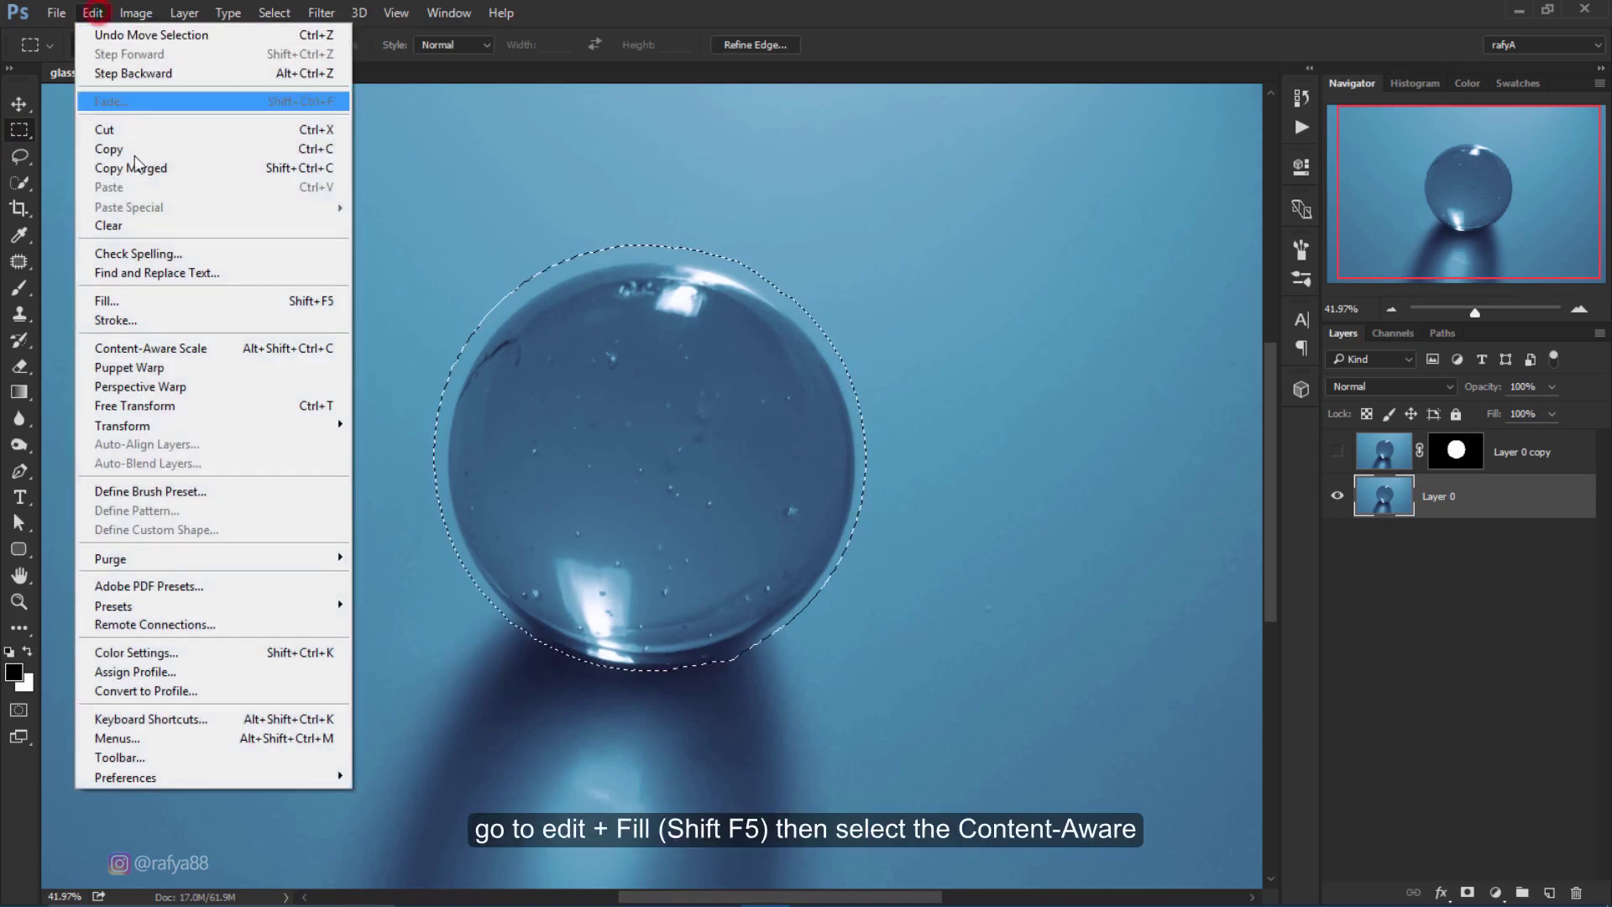
left_click(230, 302)
left_click(987, 336)
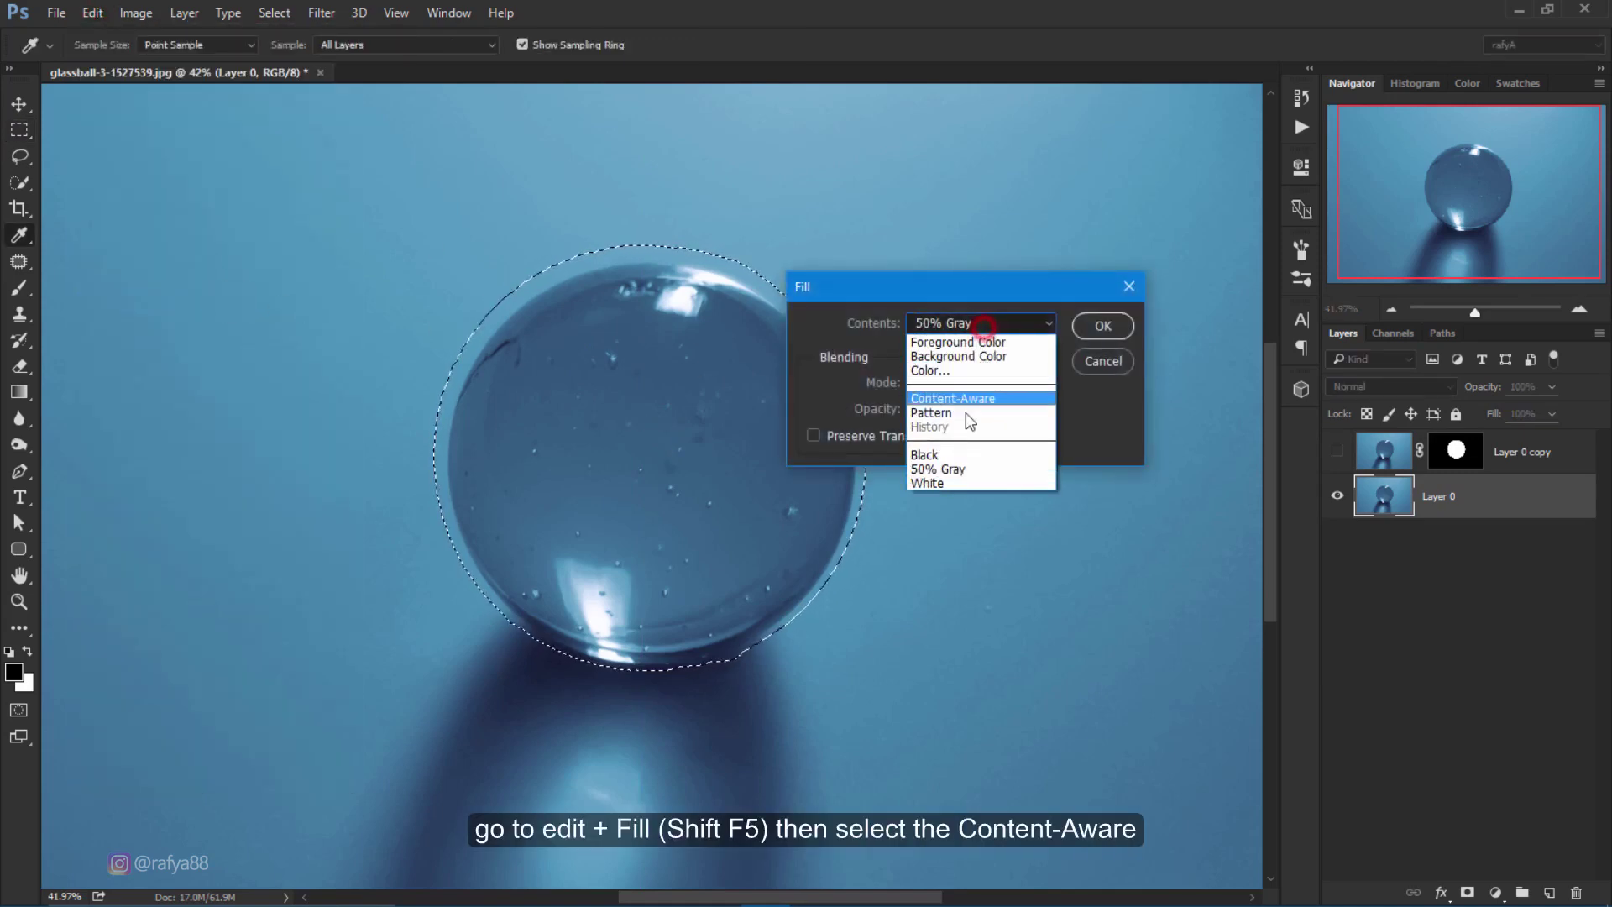
left_click(1012, 406)
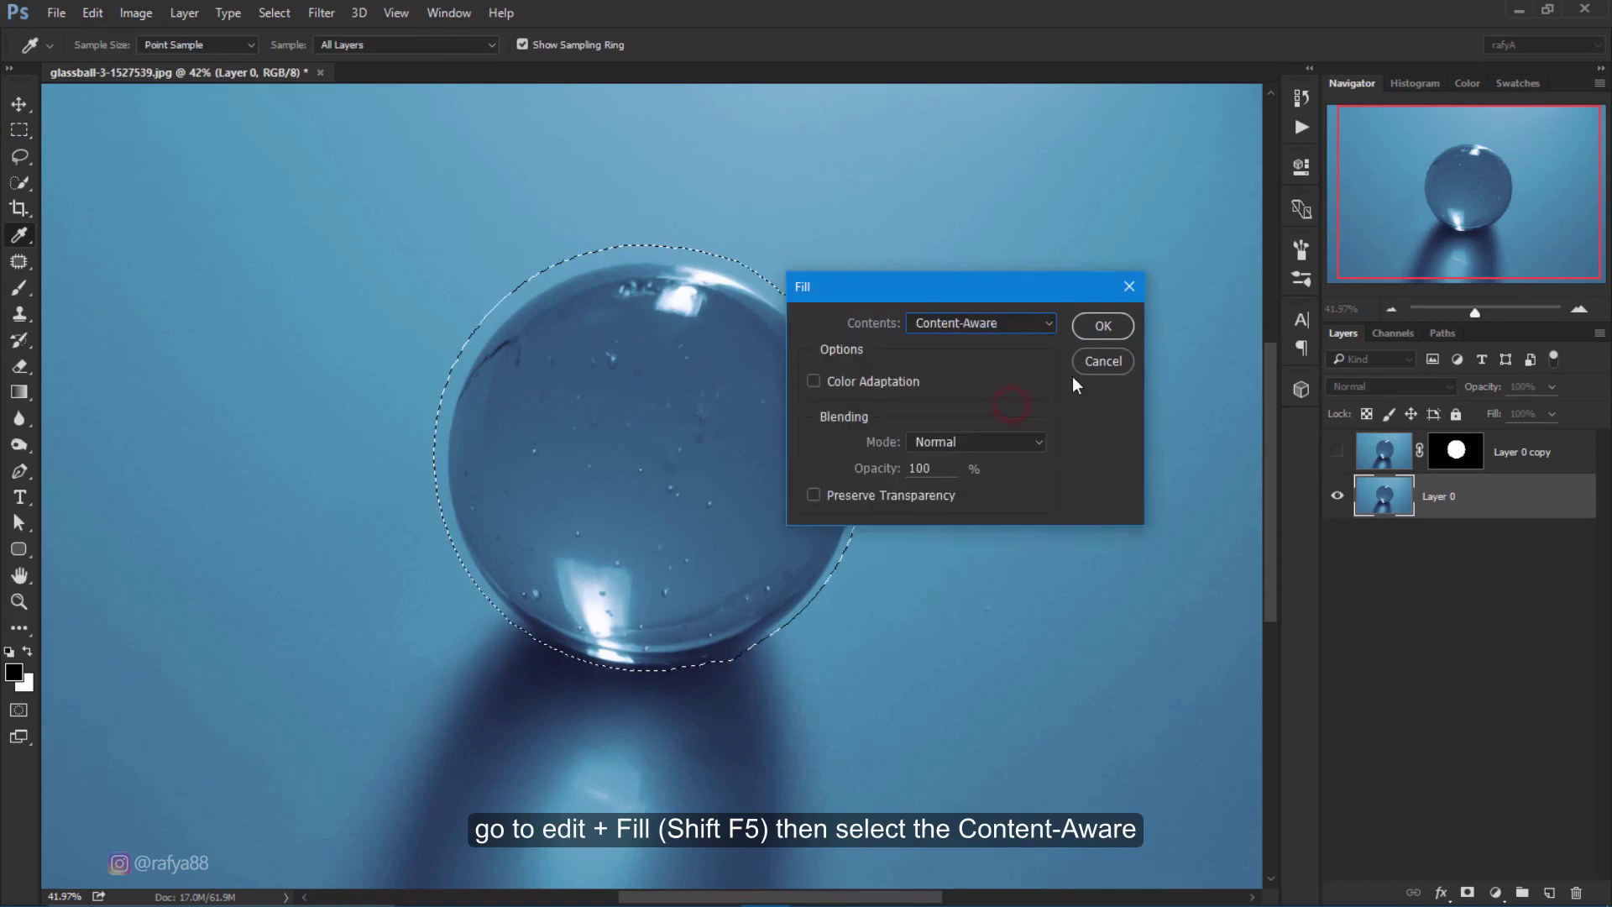
left_click(1109, 324)
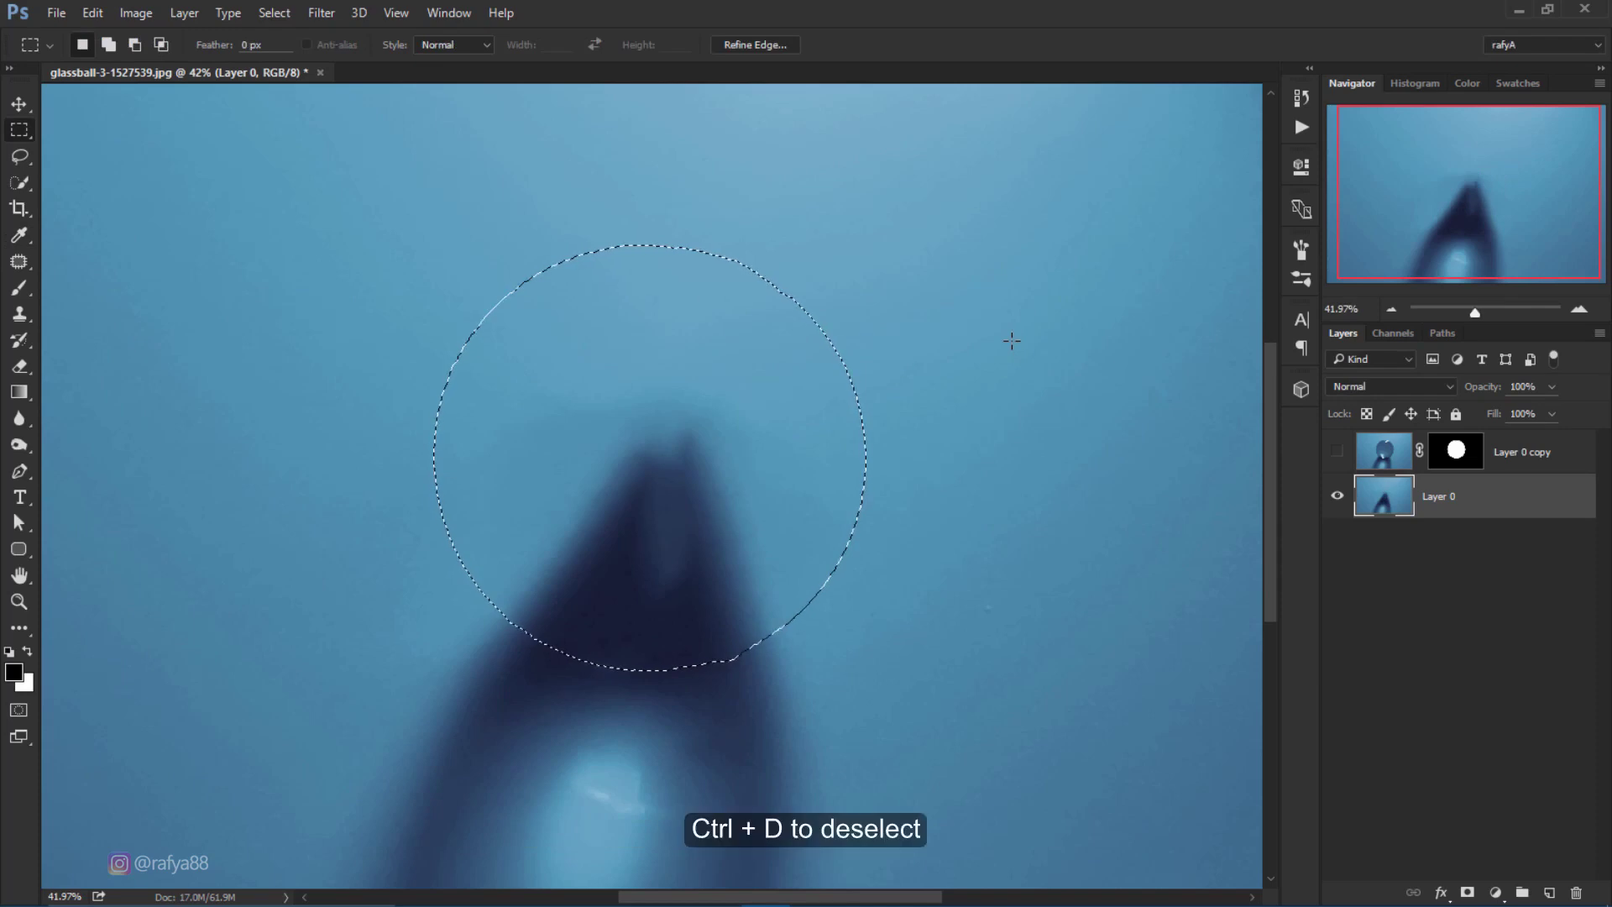
Deselect and make the cut-out Layer 0 copy visible again.
key("ctrl+d")
left_click(1337, 451)
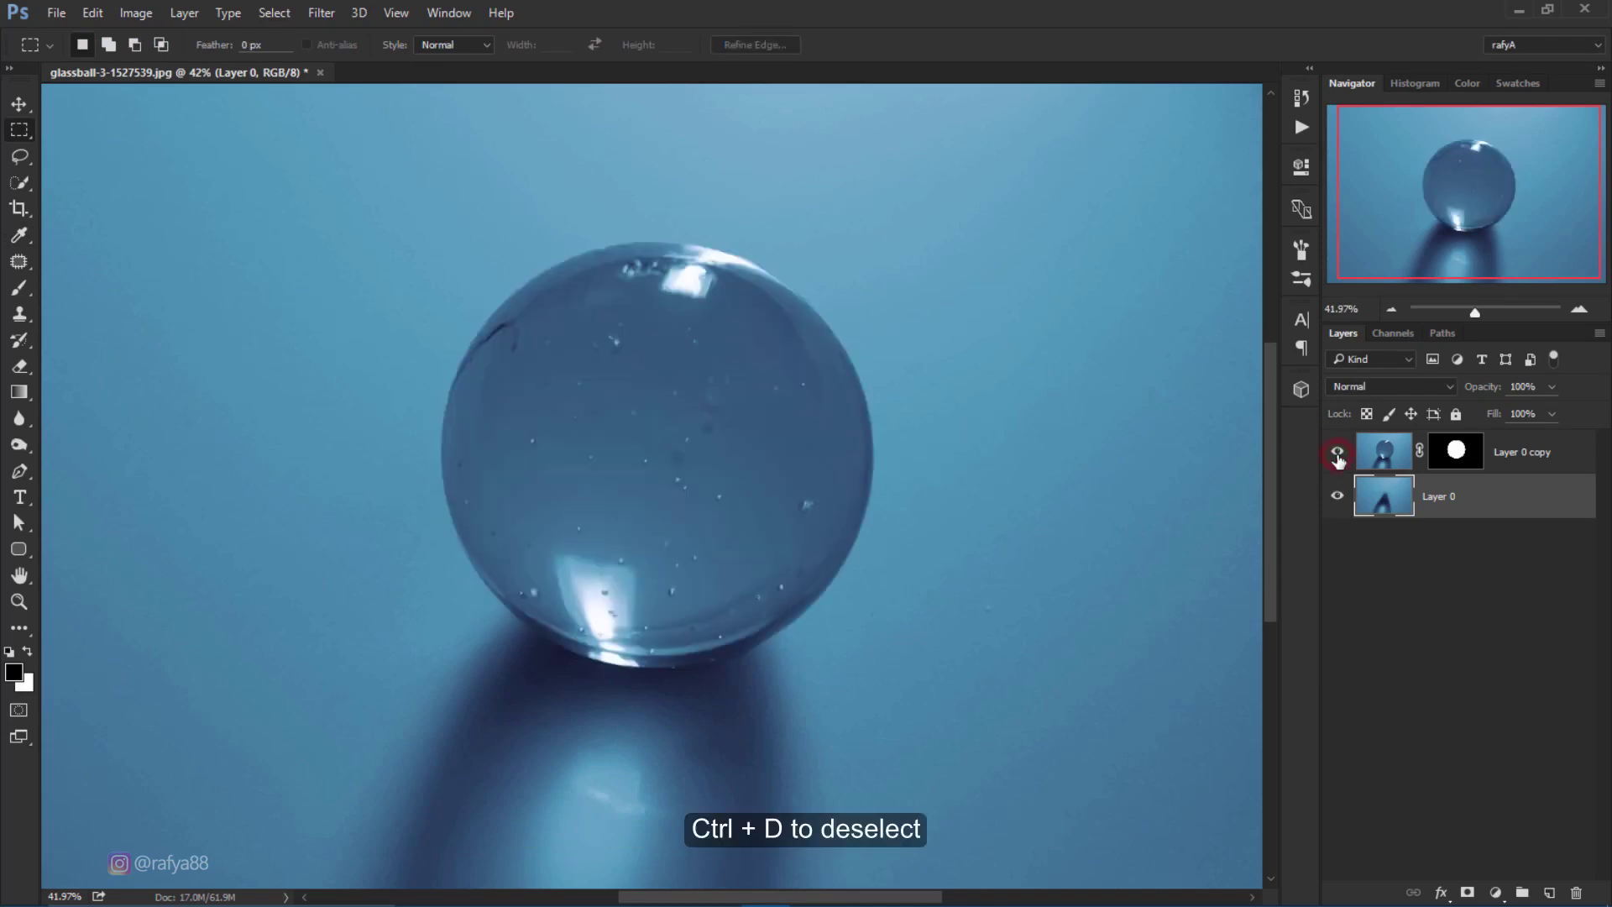
key("ctrl+0")
scroll(850, 426, "up", 1)
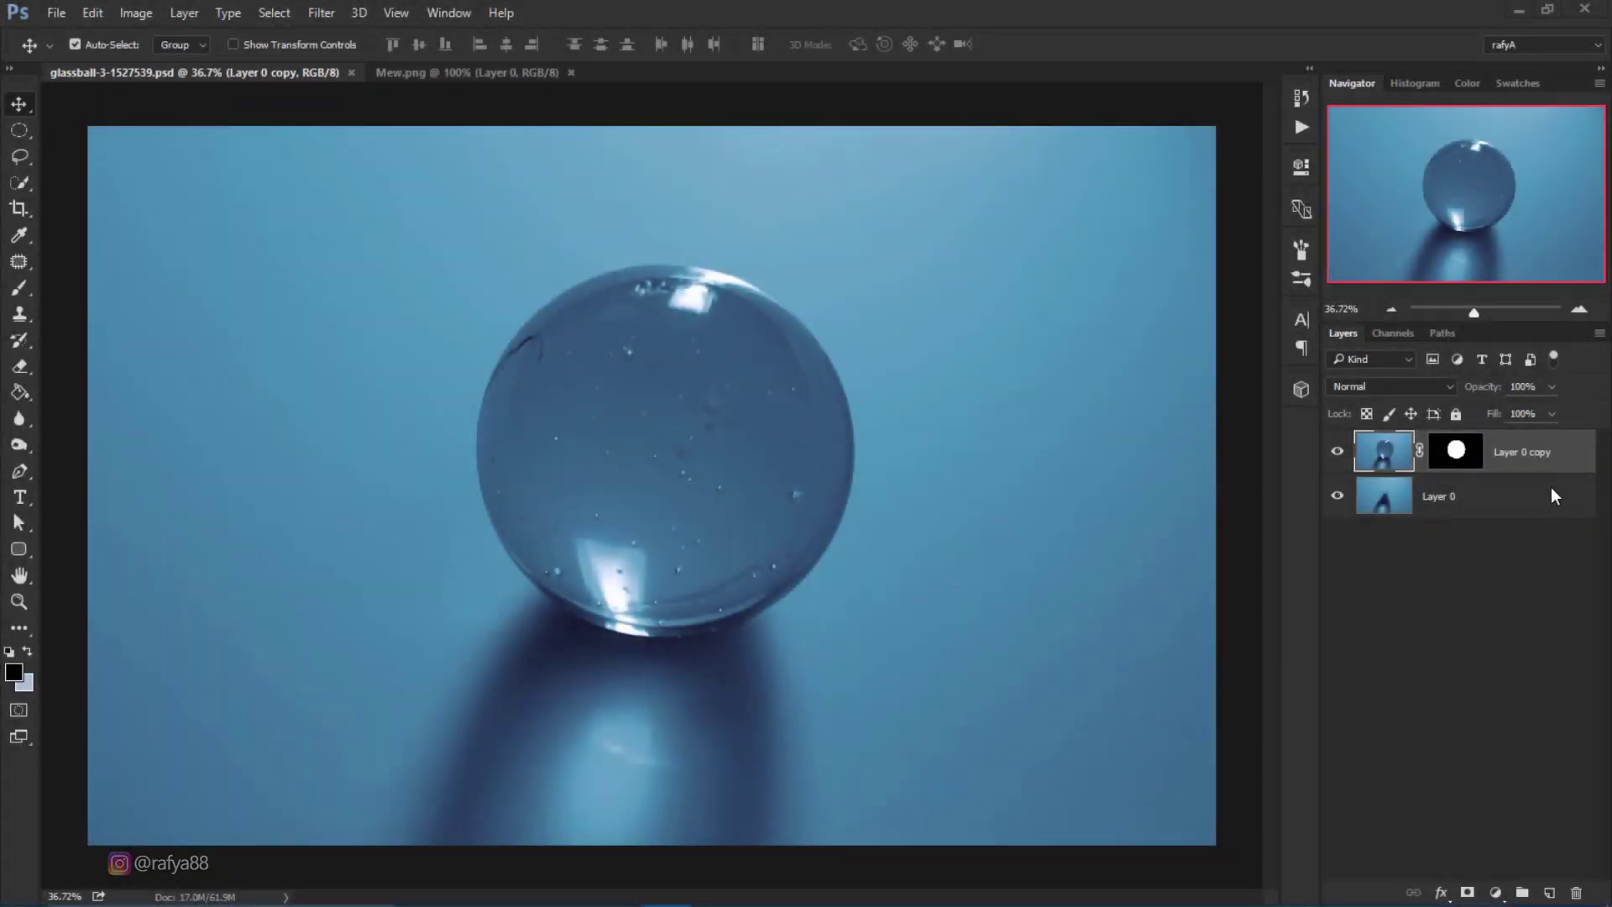
Duplicate Layer 0 copy and apply the duplicate's layer mask permanently.
left_click_drag(1559, 468, 1553, 892)
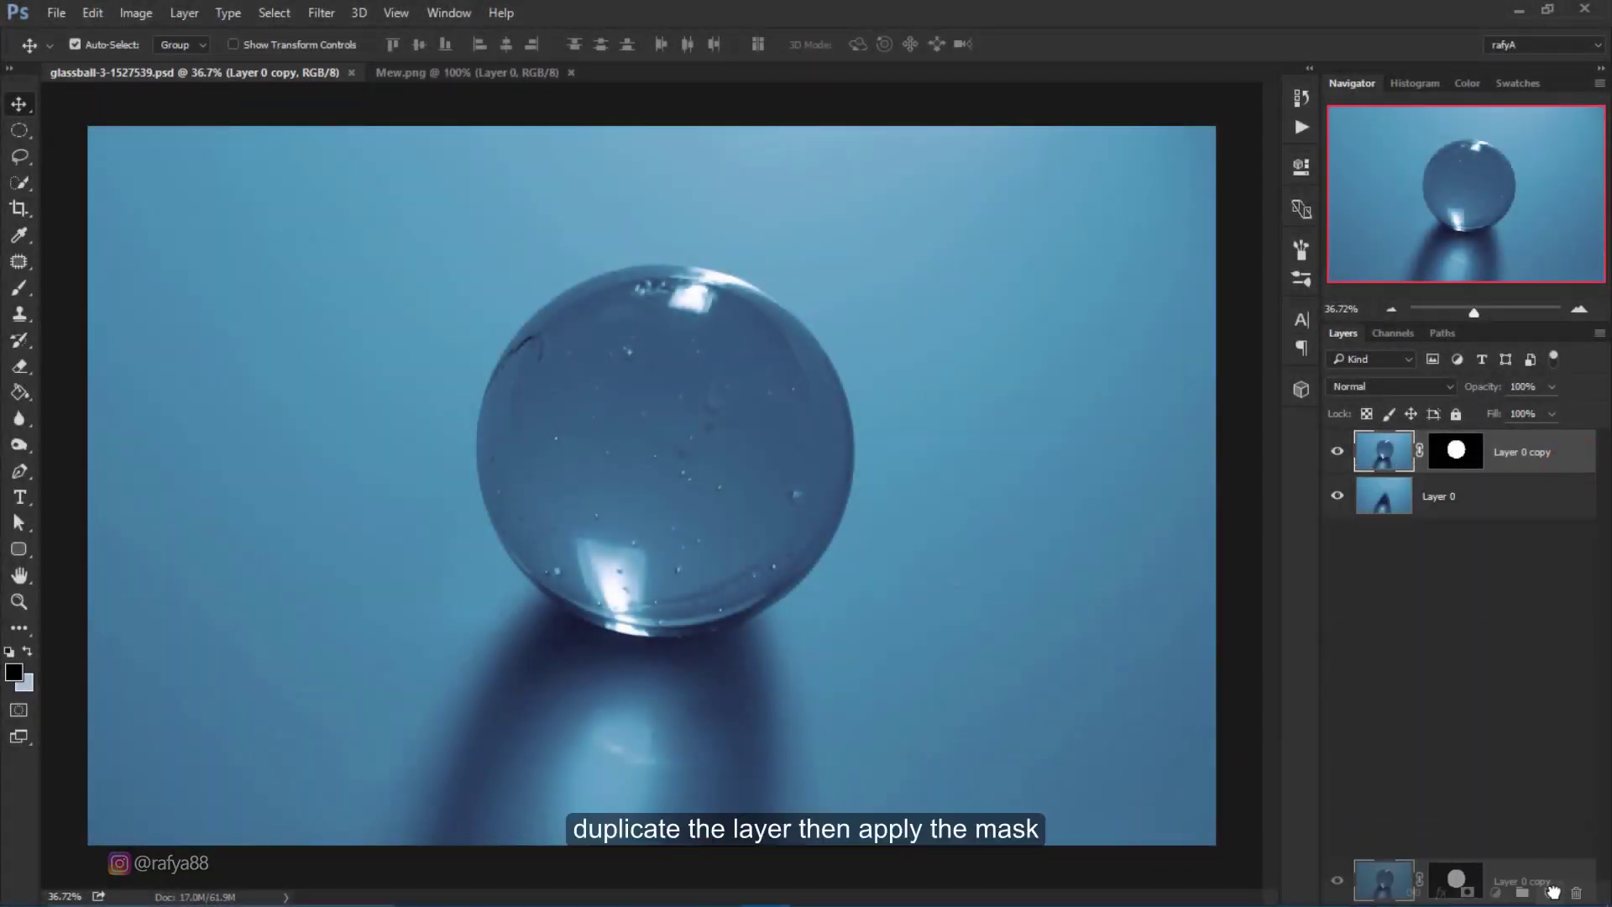
left_click(1458, 452)
right_click(1461, 458)
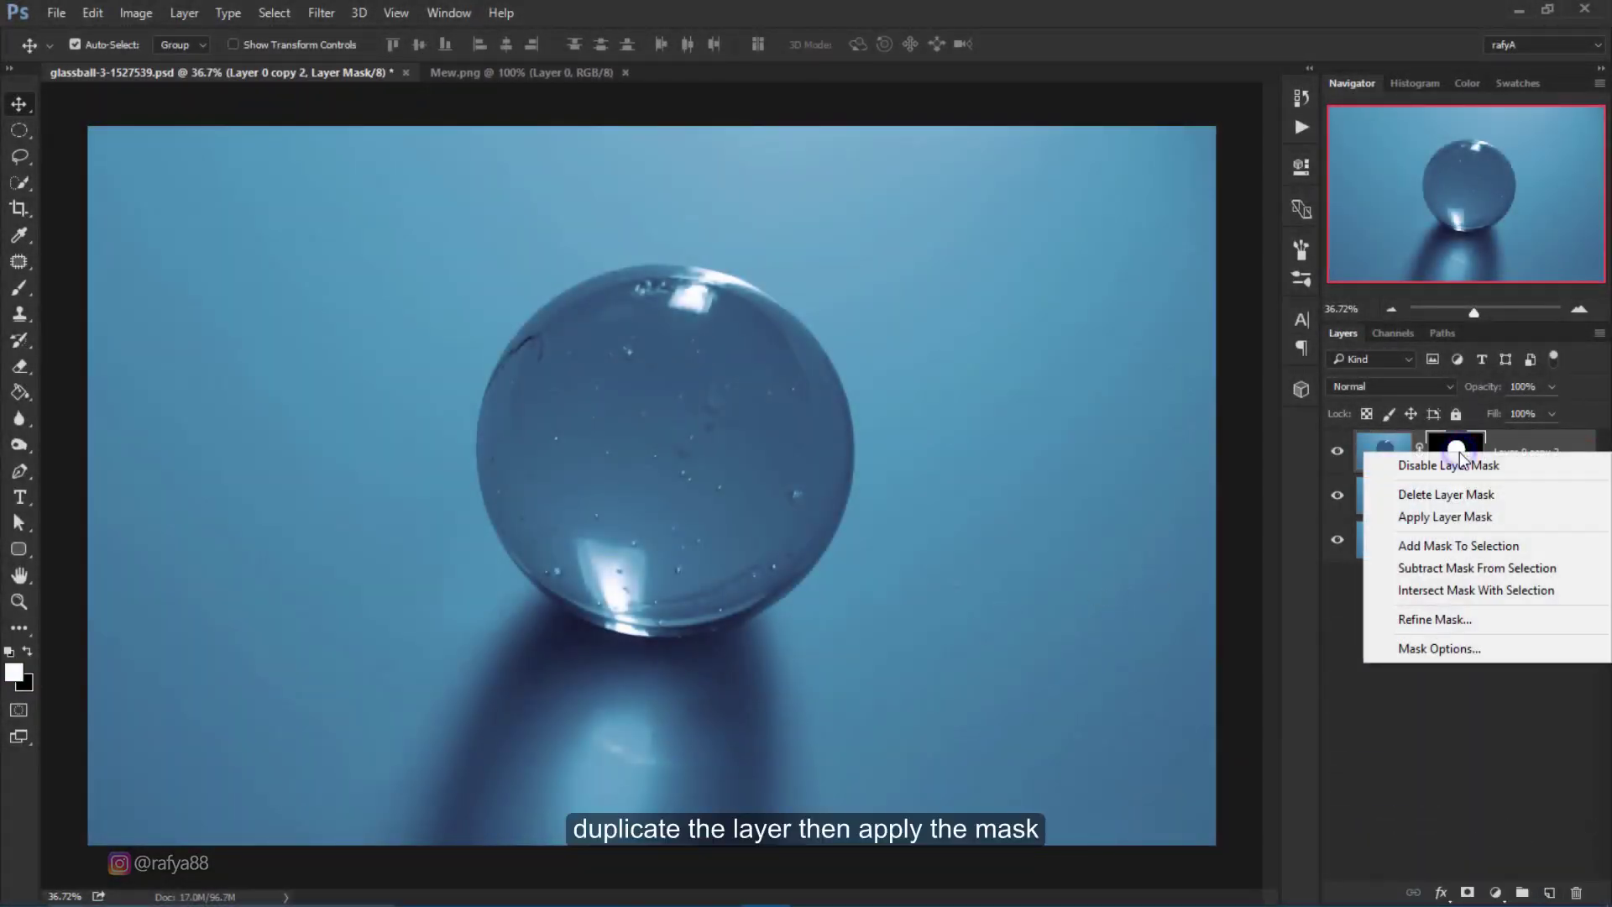
left_click(1428, 517)
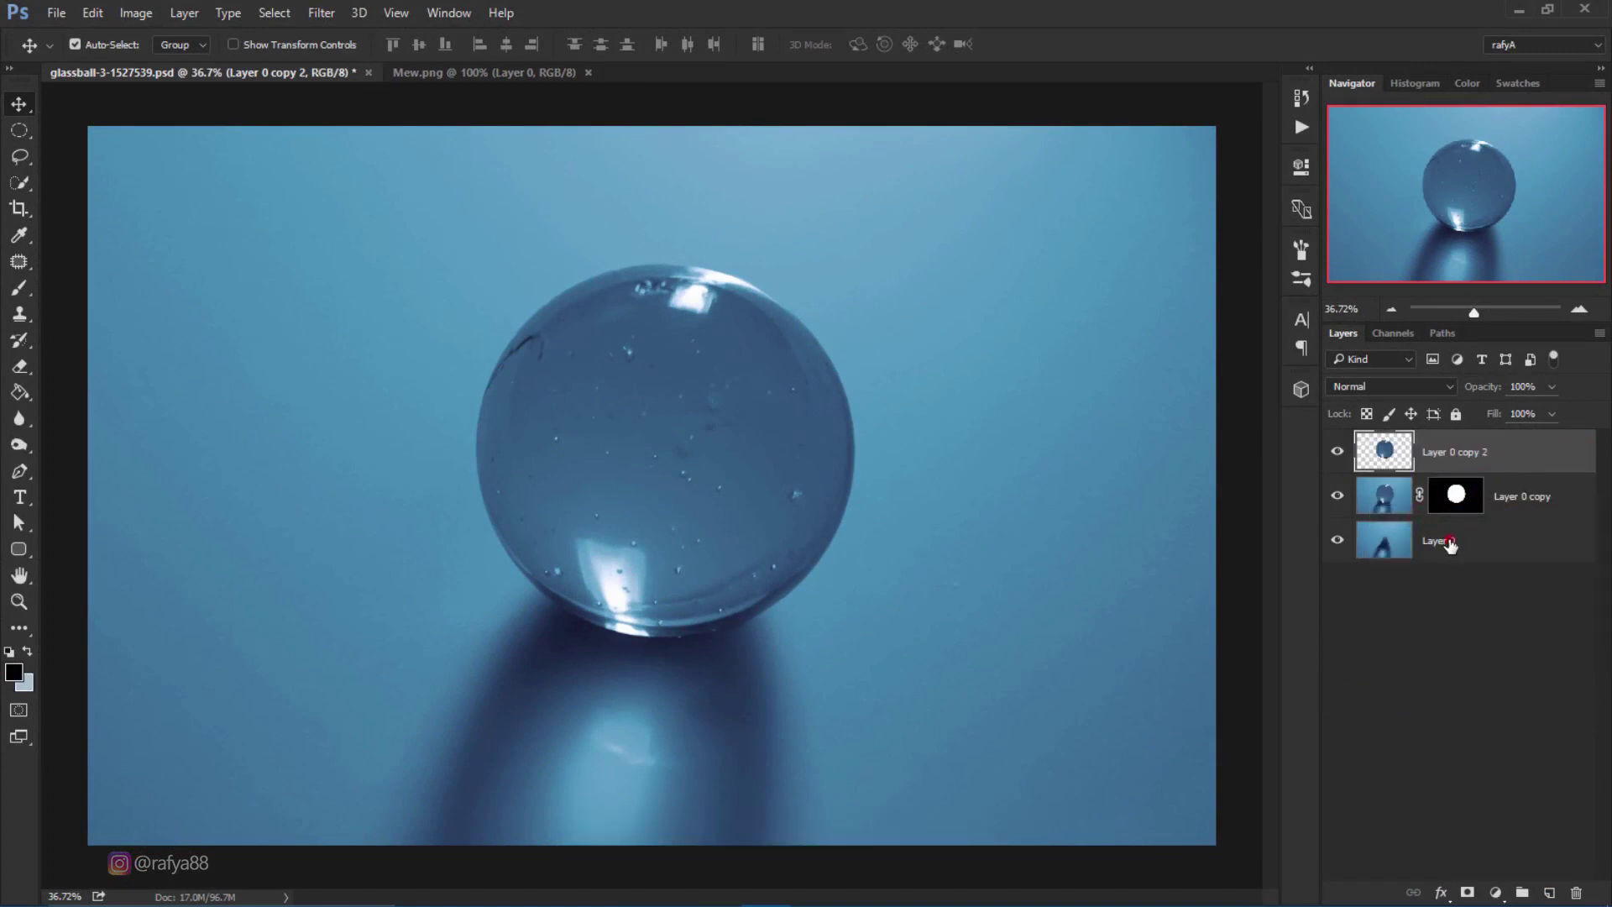
Rename Layer 0 to 'background' and Layer 0 copy to 'ball', then select Layer 0 copy 2.
double_click(1450, 542)
type("background")
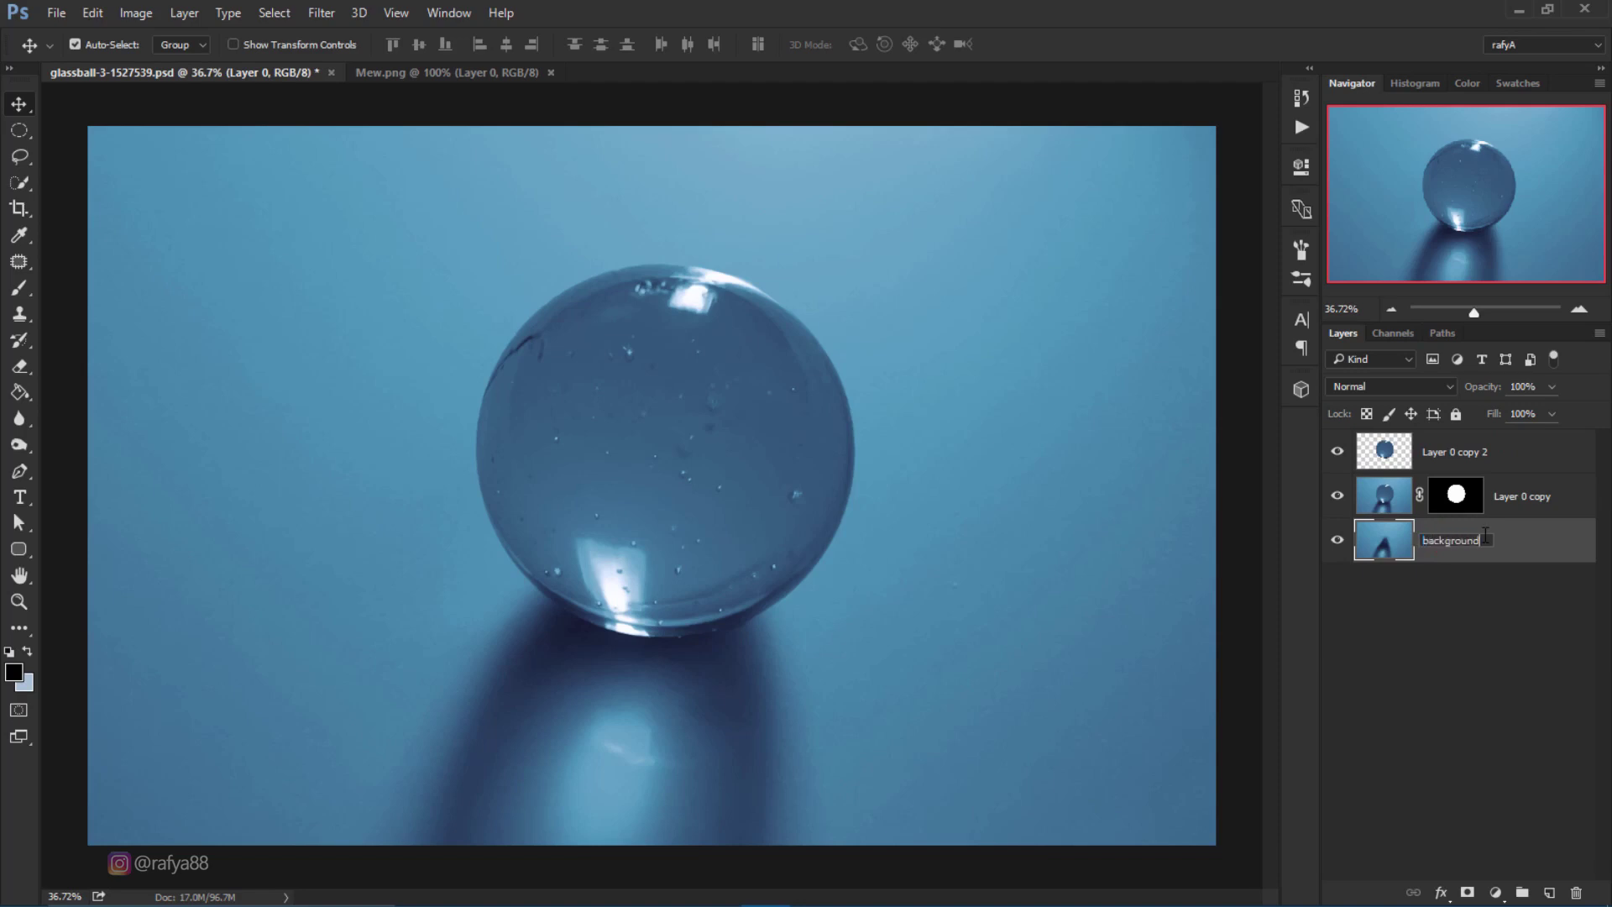
double_click(1525, 496)
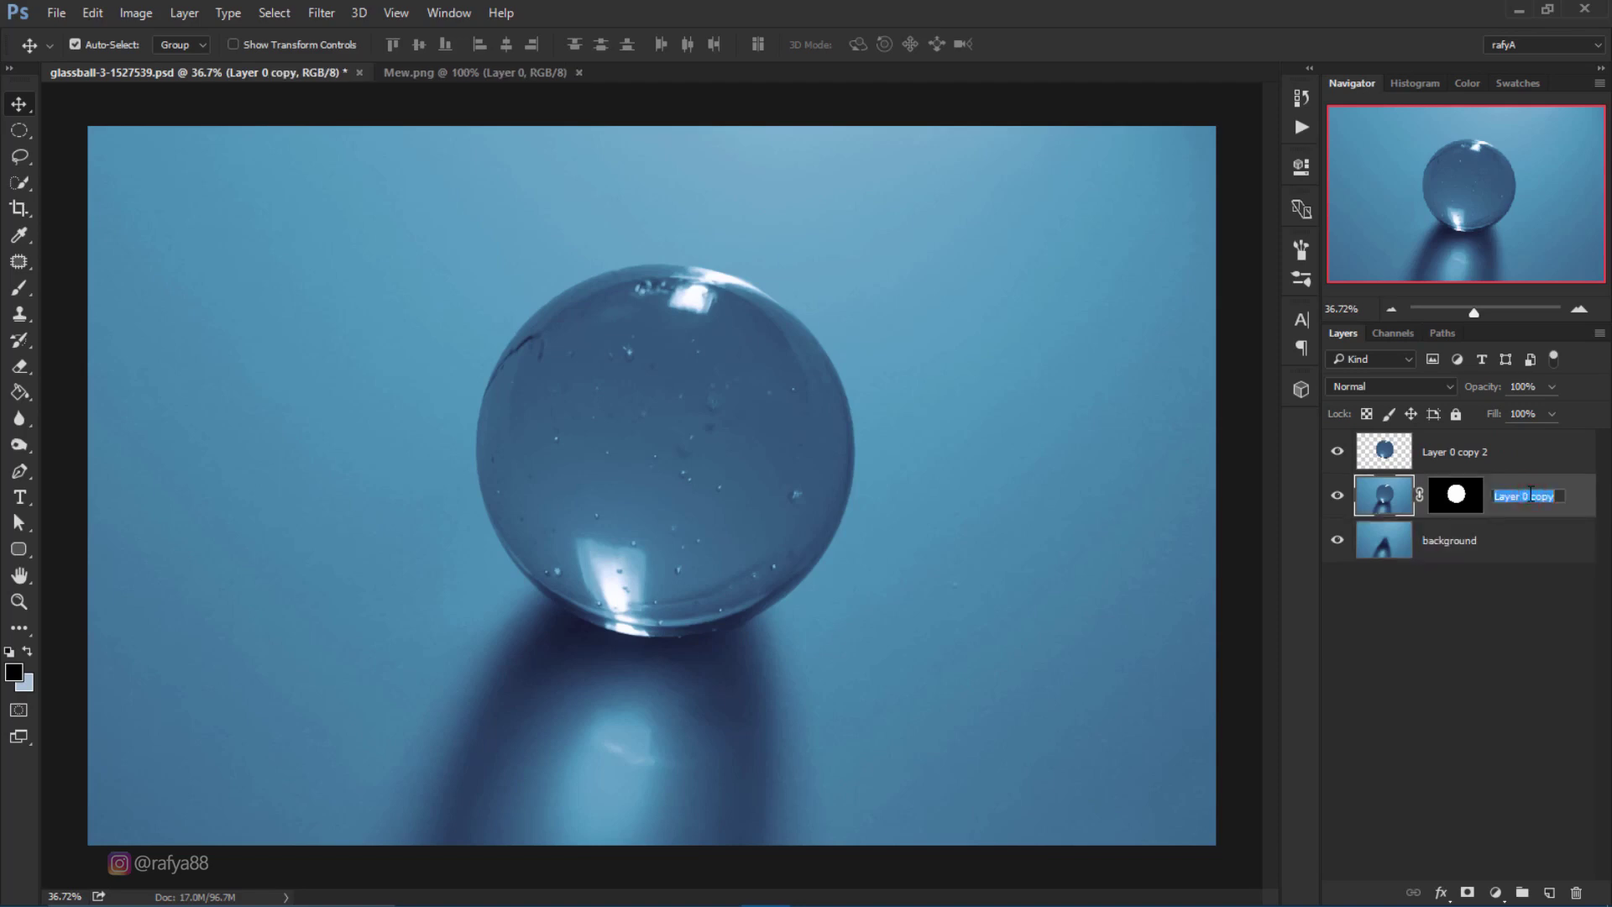
type("ball")
key("Return")
left_click(1525, 452)
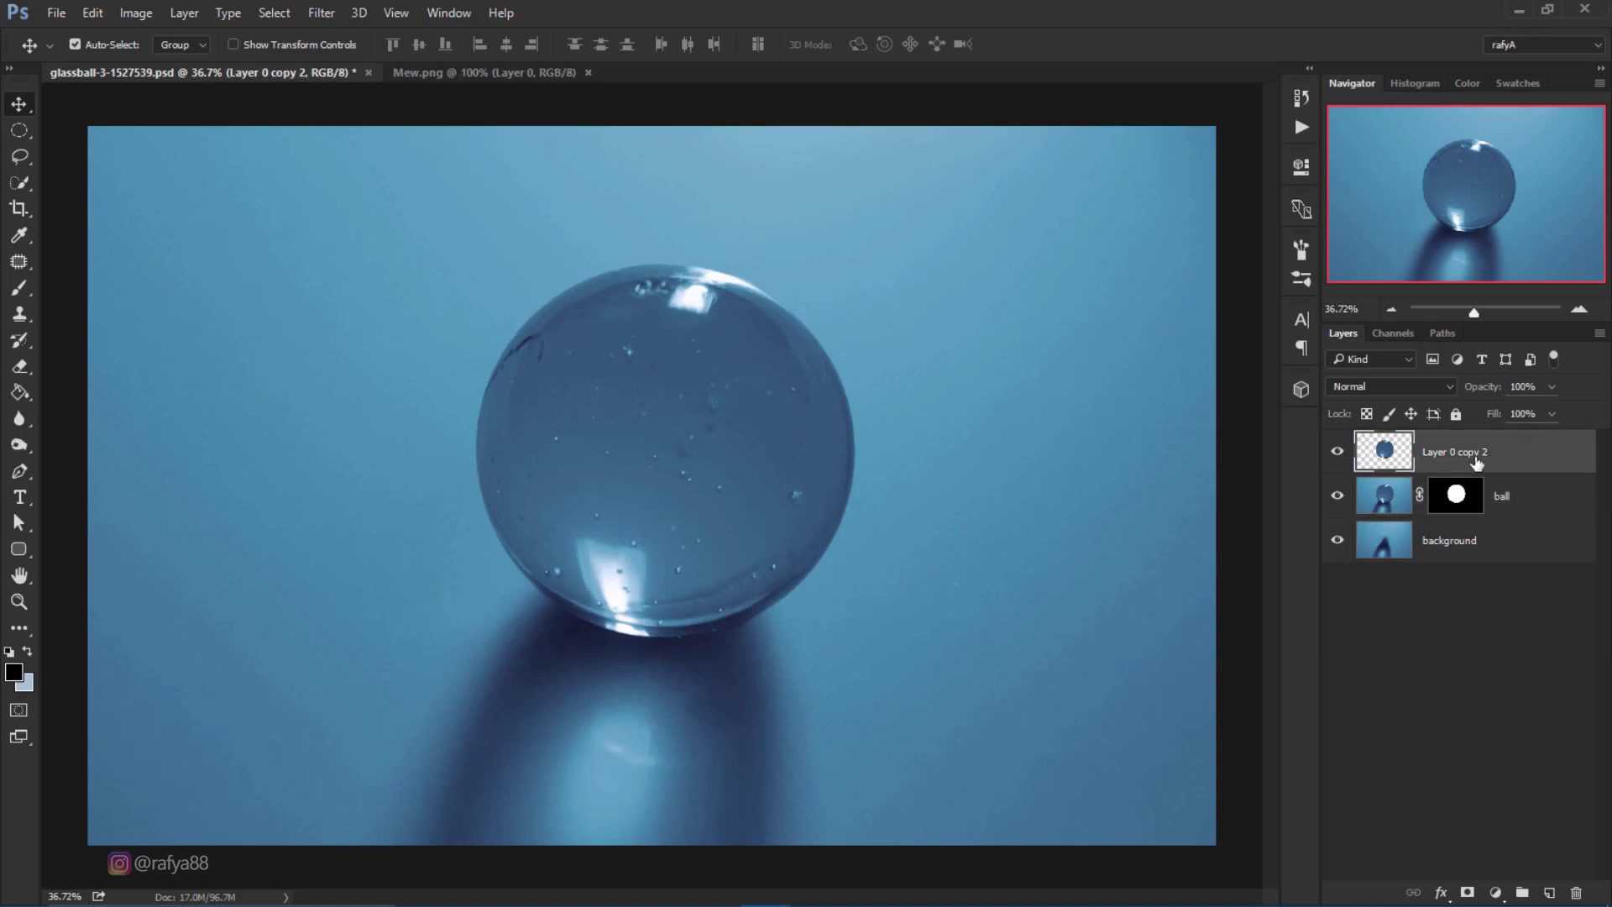
left_click(1522, 458)
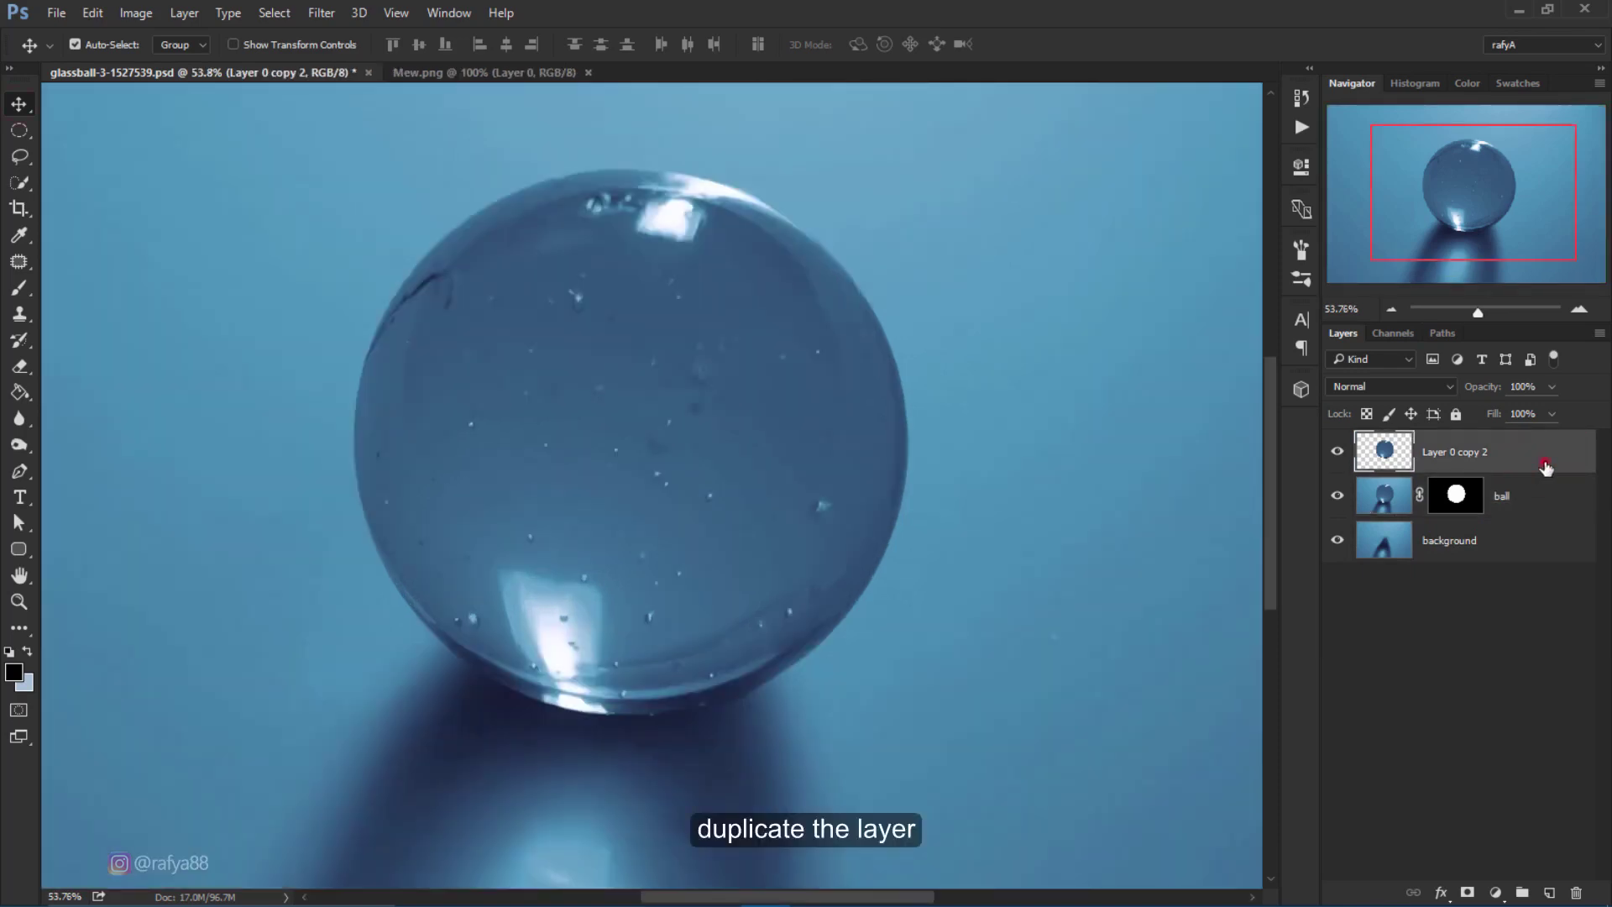
Duplicate Layer 0 copy 2, hide the lower ball layers, and start a curved Pen path across the ball.
left_click_drag(1546, 467, 1550, 893)
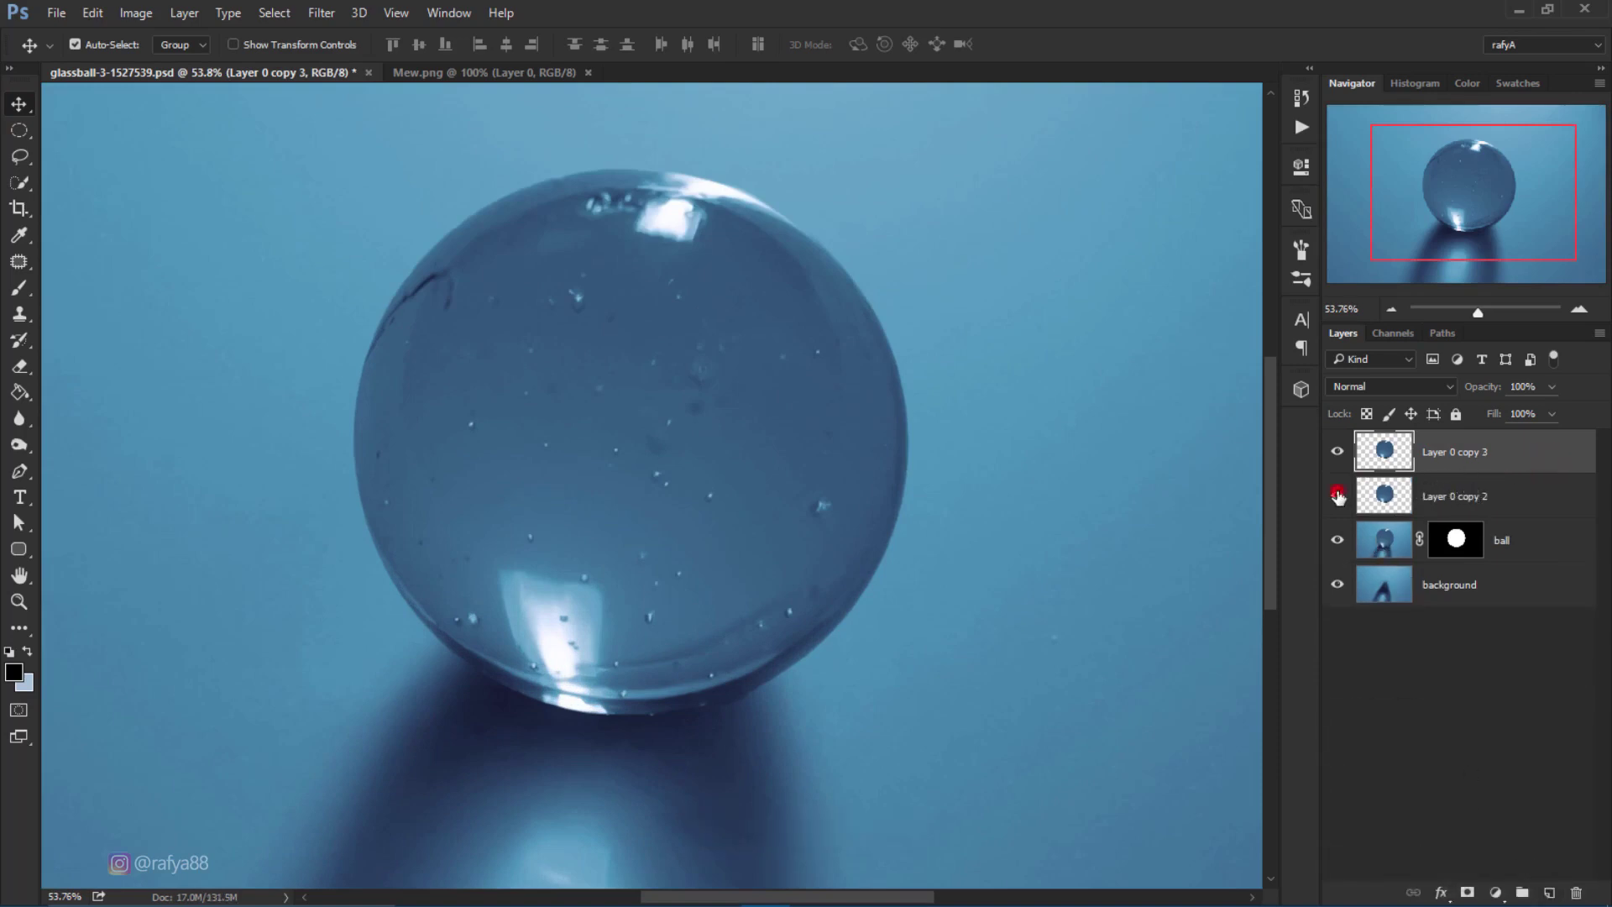
left_click(1338, 540)
key("p")
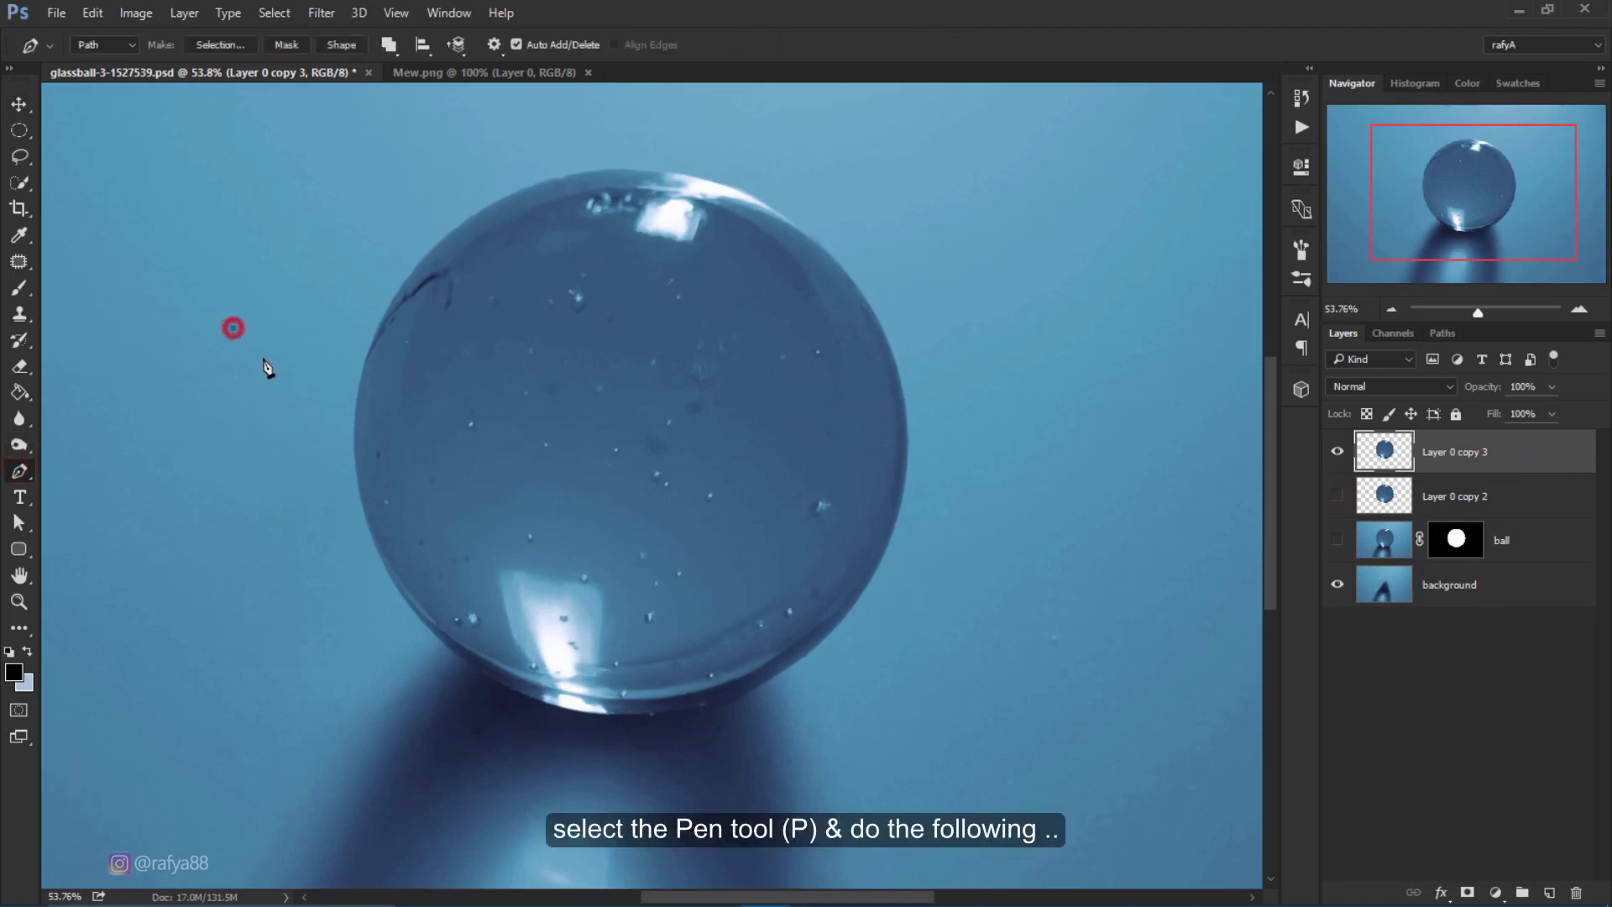
mouse_move(1010, 371)
left_mouse_down()
mouse_move(1271, 196)
mouse_move(1215, 183)
left_mouse_up()
left_click_drag(808, 328, 904, 297)
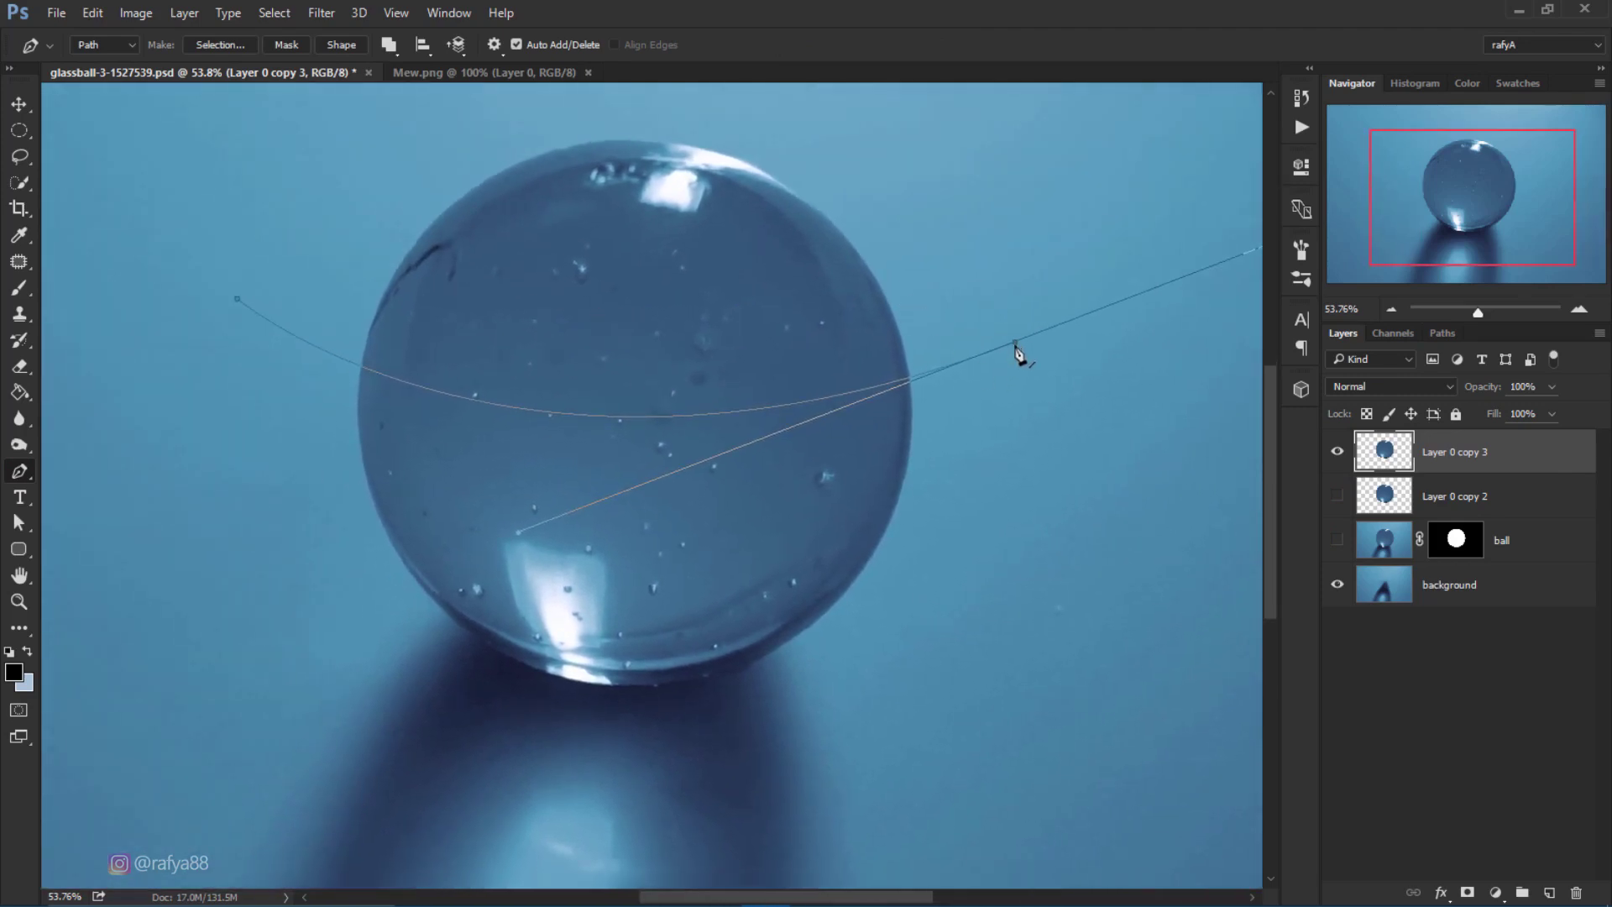
Close the band-shaped path around the ball and convert it into a selection.
left_click(943, 435)
left_click(912, 439)
left_click_drag(354, 424, 153, 277)
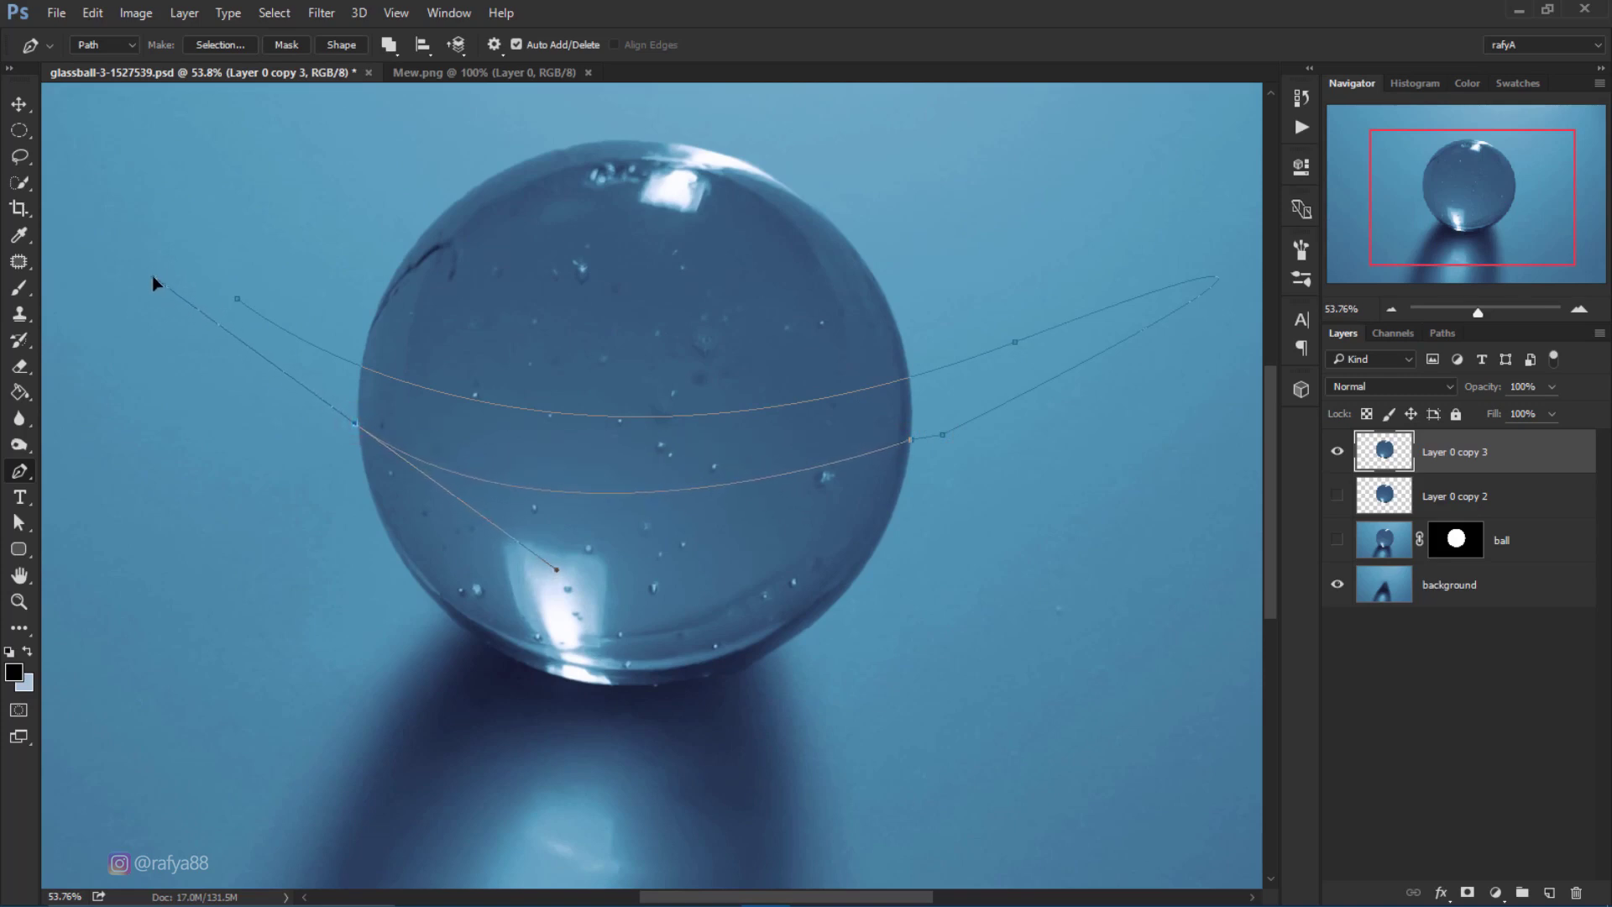
left_click(238, 300)
right_click(607, 463)
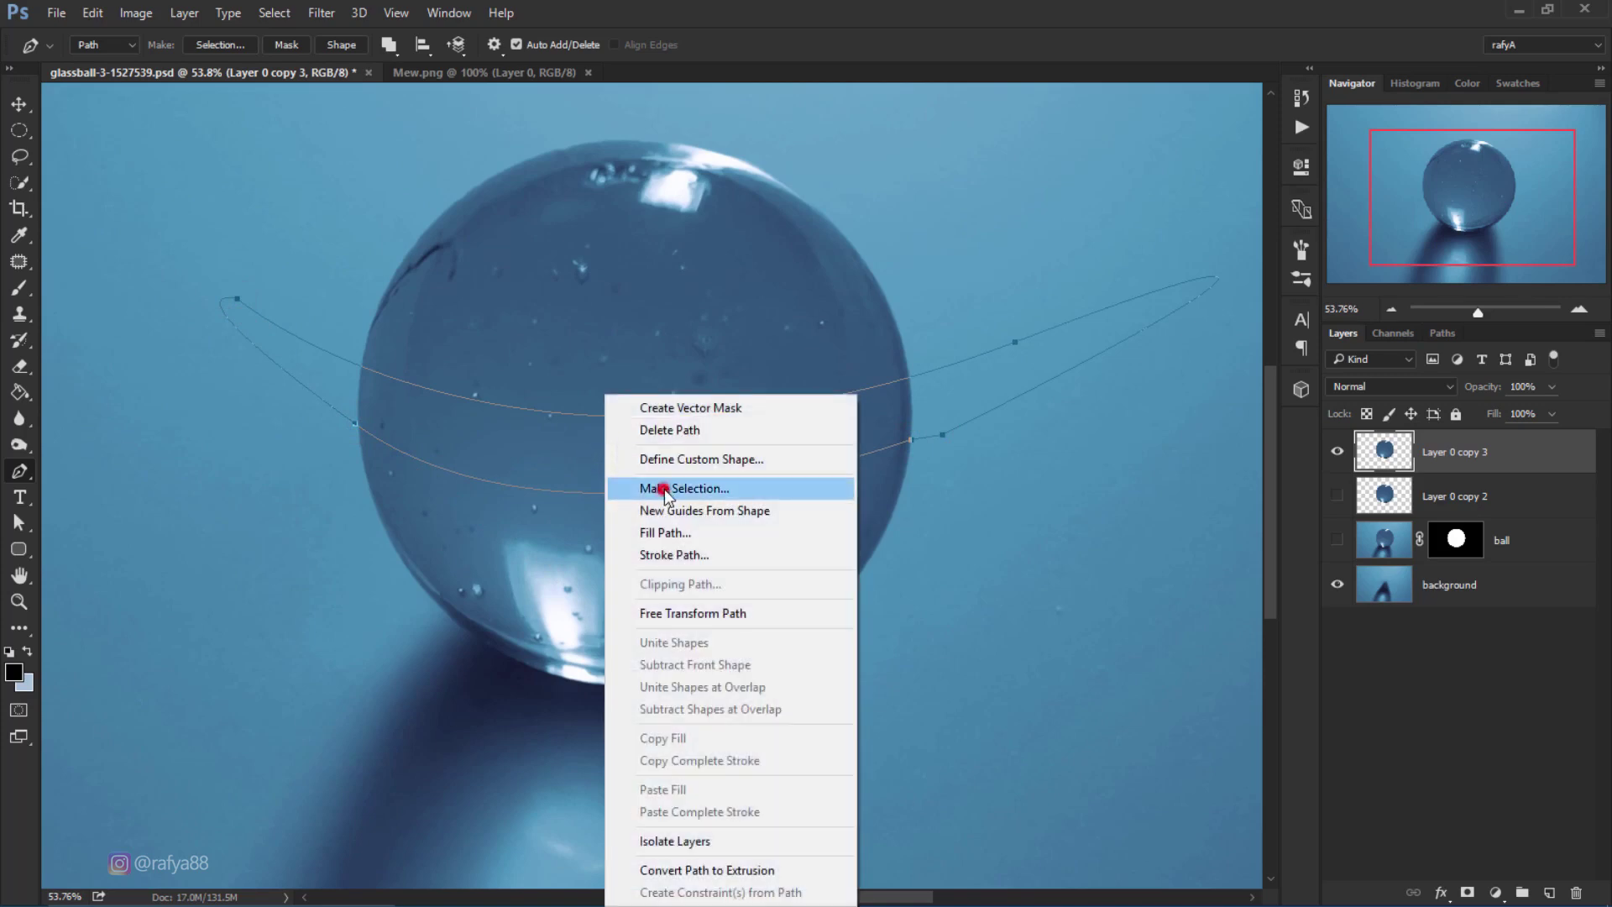
left_click(663, 489)
left_click(873, 269)
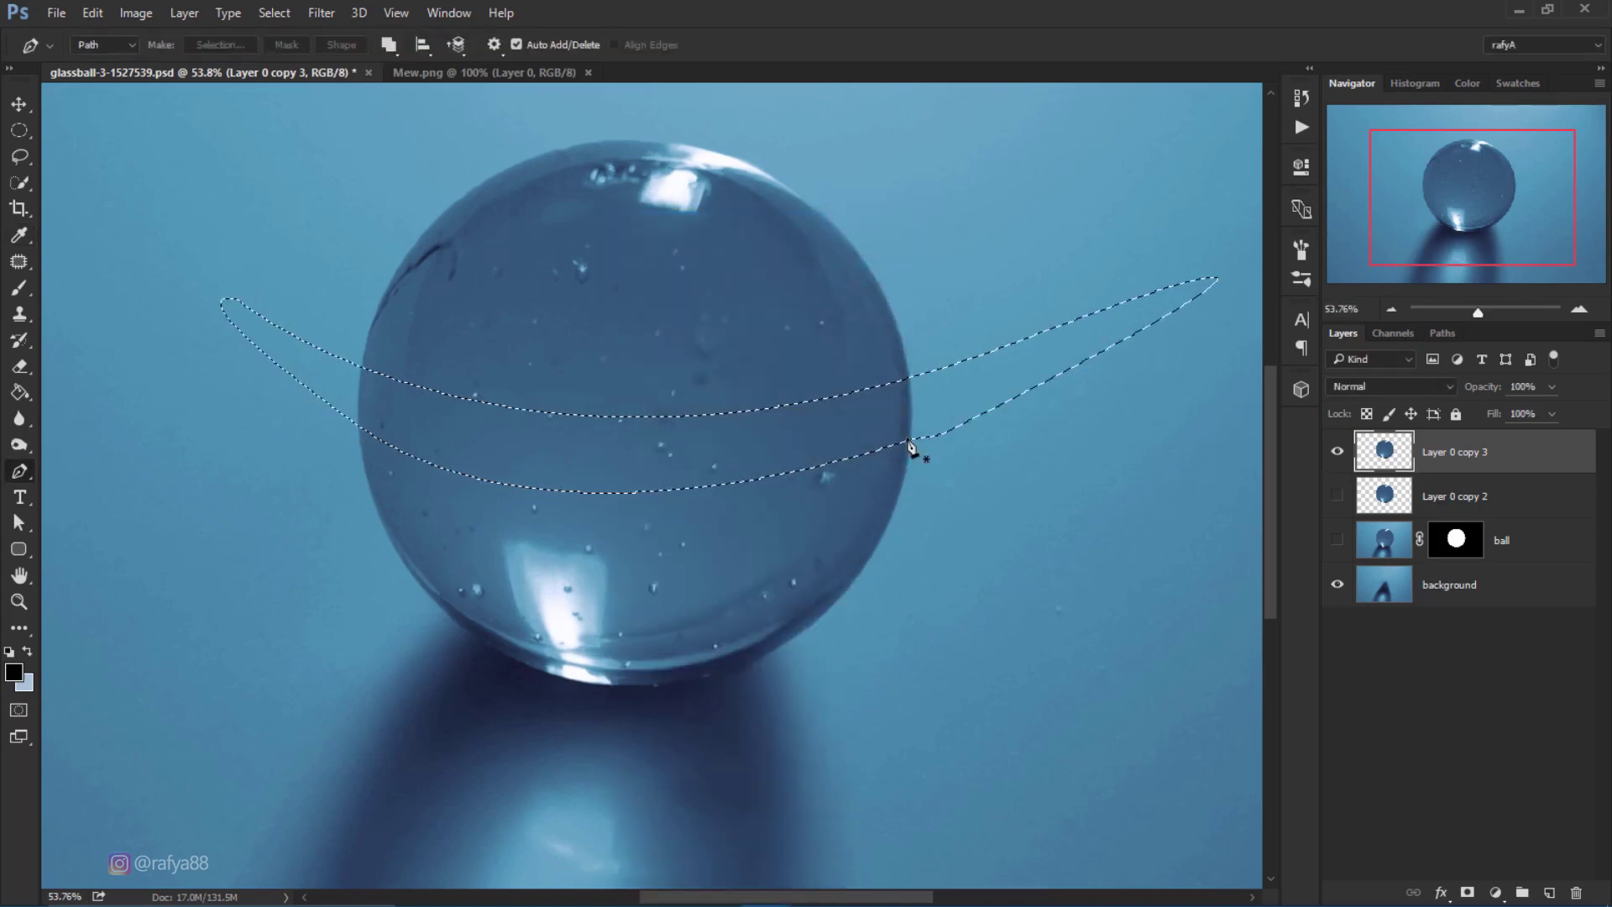
Add an elliptical circle over the band's middle to the selection.
left_click(18, 131)
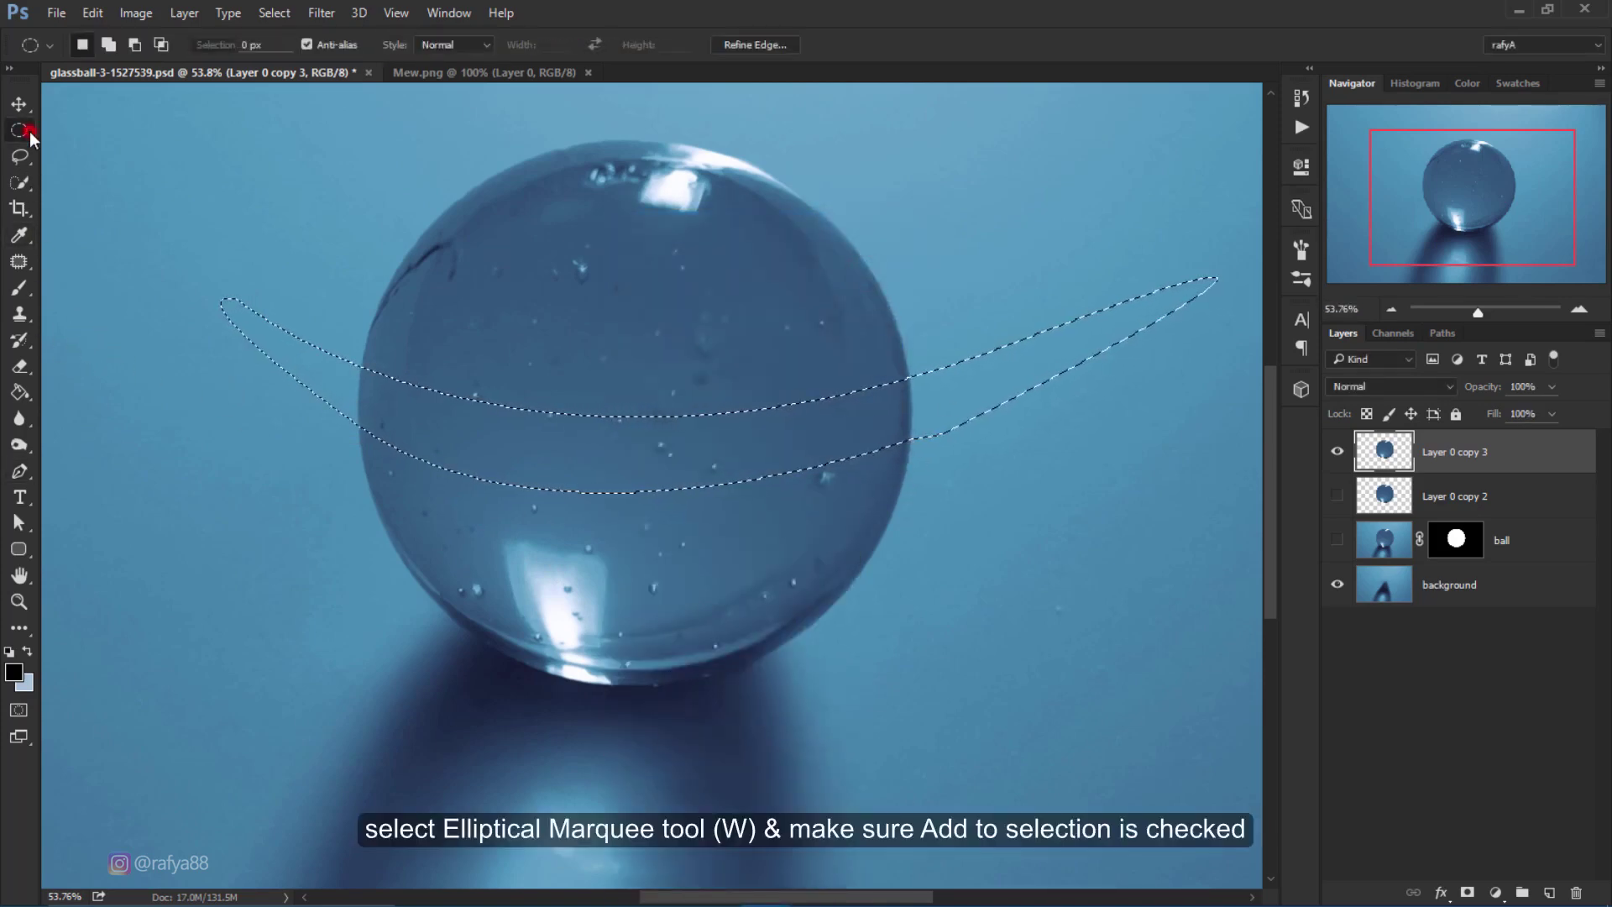
right_click(18, 130)
left_click(161, 151)
left_click(109, 44)
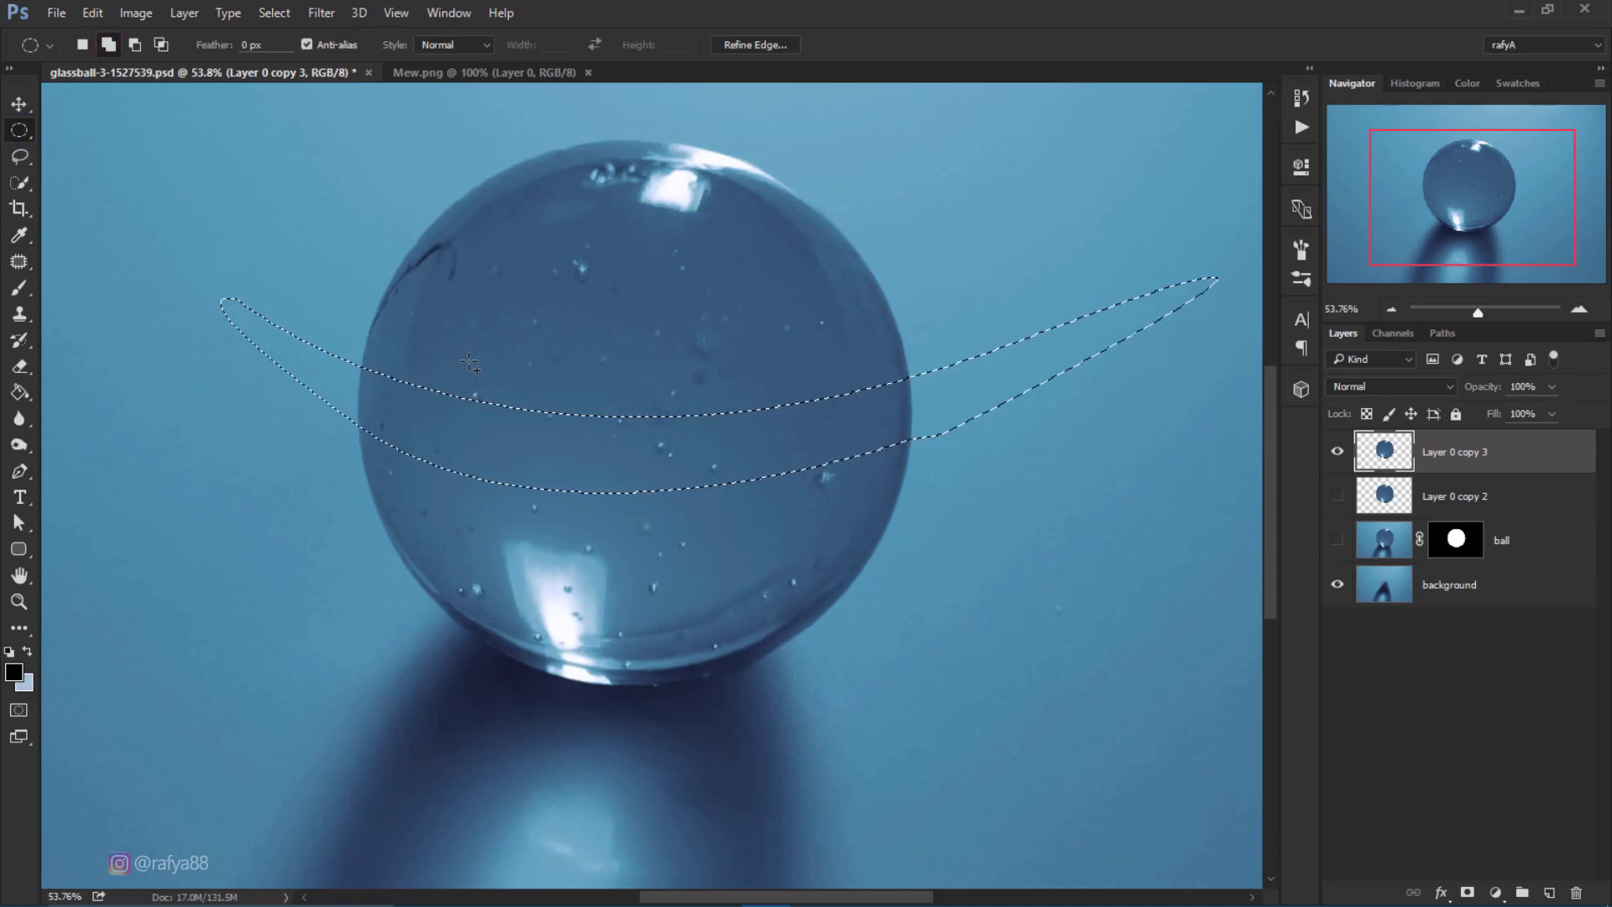
mouse_move(465, 363)
left_mouse_down()
mouse_move(568, 502)
mouse_move(618, 535)
left_mouse_up()
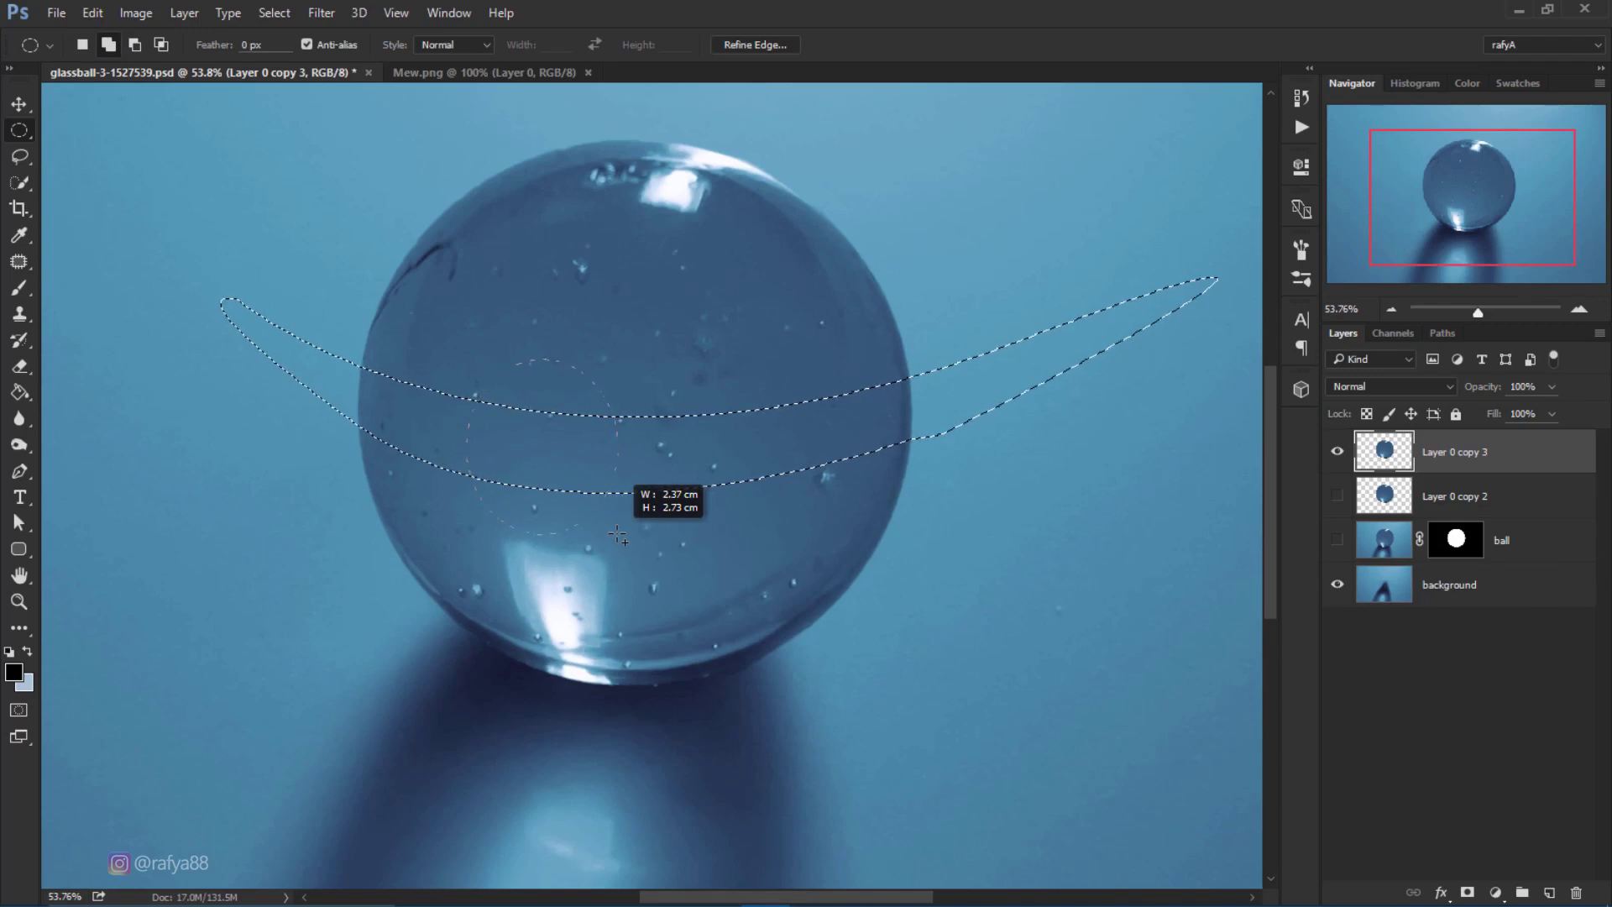
left_click_drag(618, 535, 618, 536)
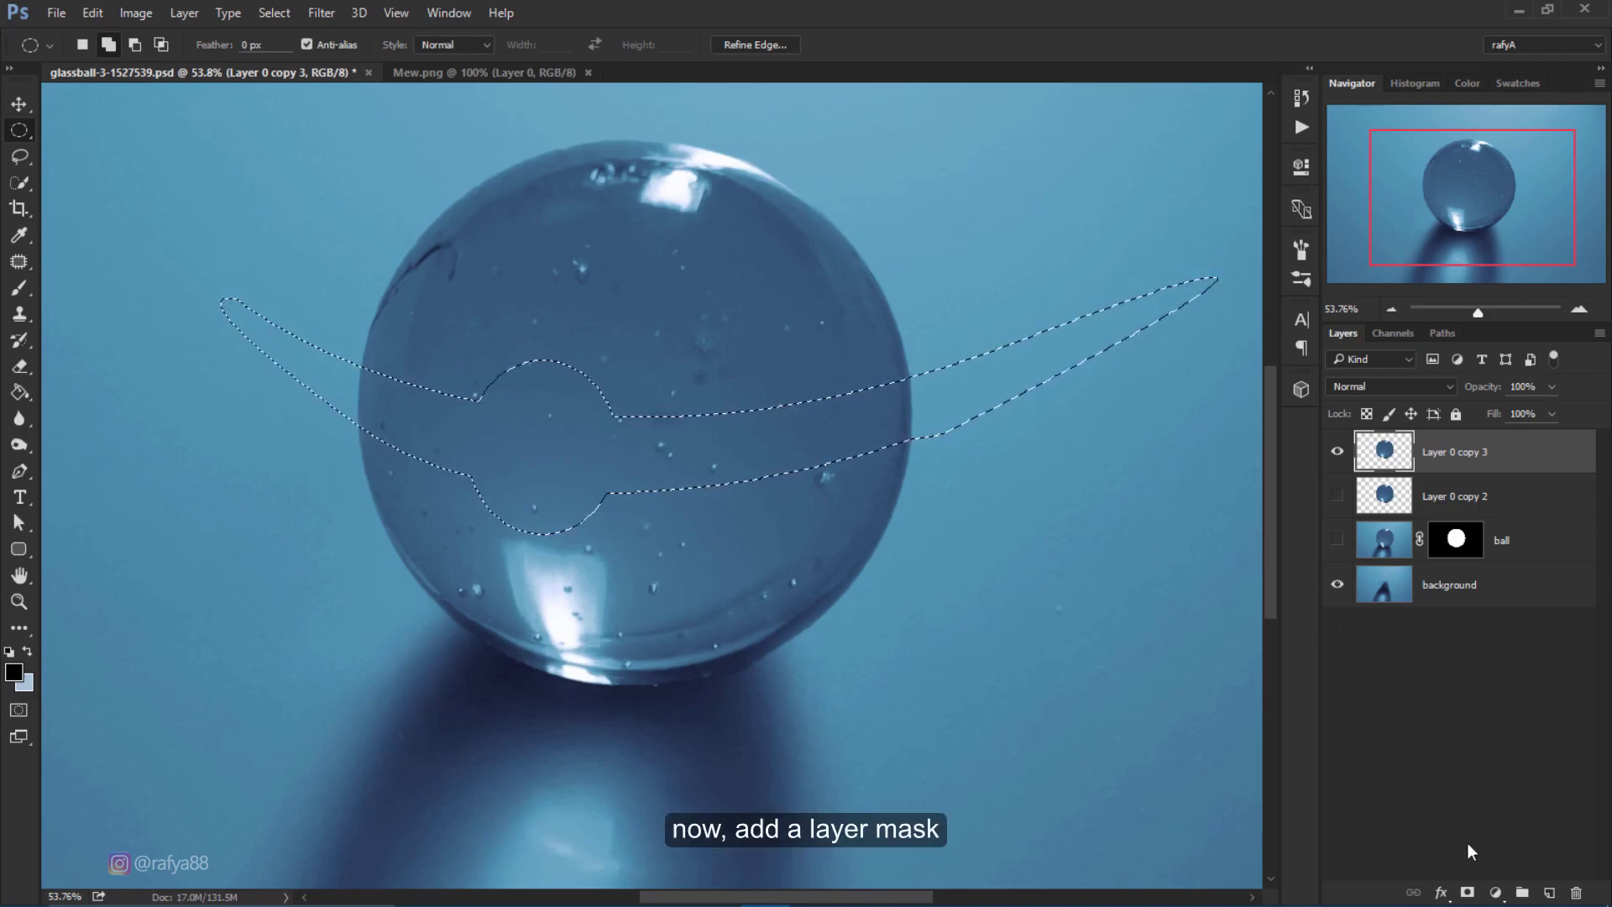
Mask Layer 0 copy 3 with the selection, invert it, and show Layer 0 copy 2 again.
left_click(1465, 890)
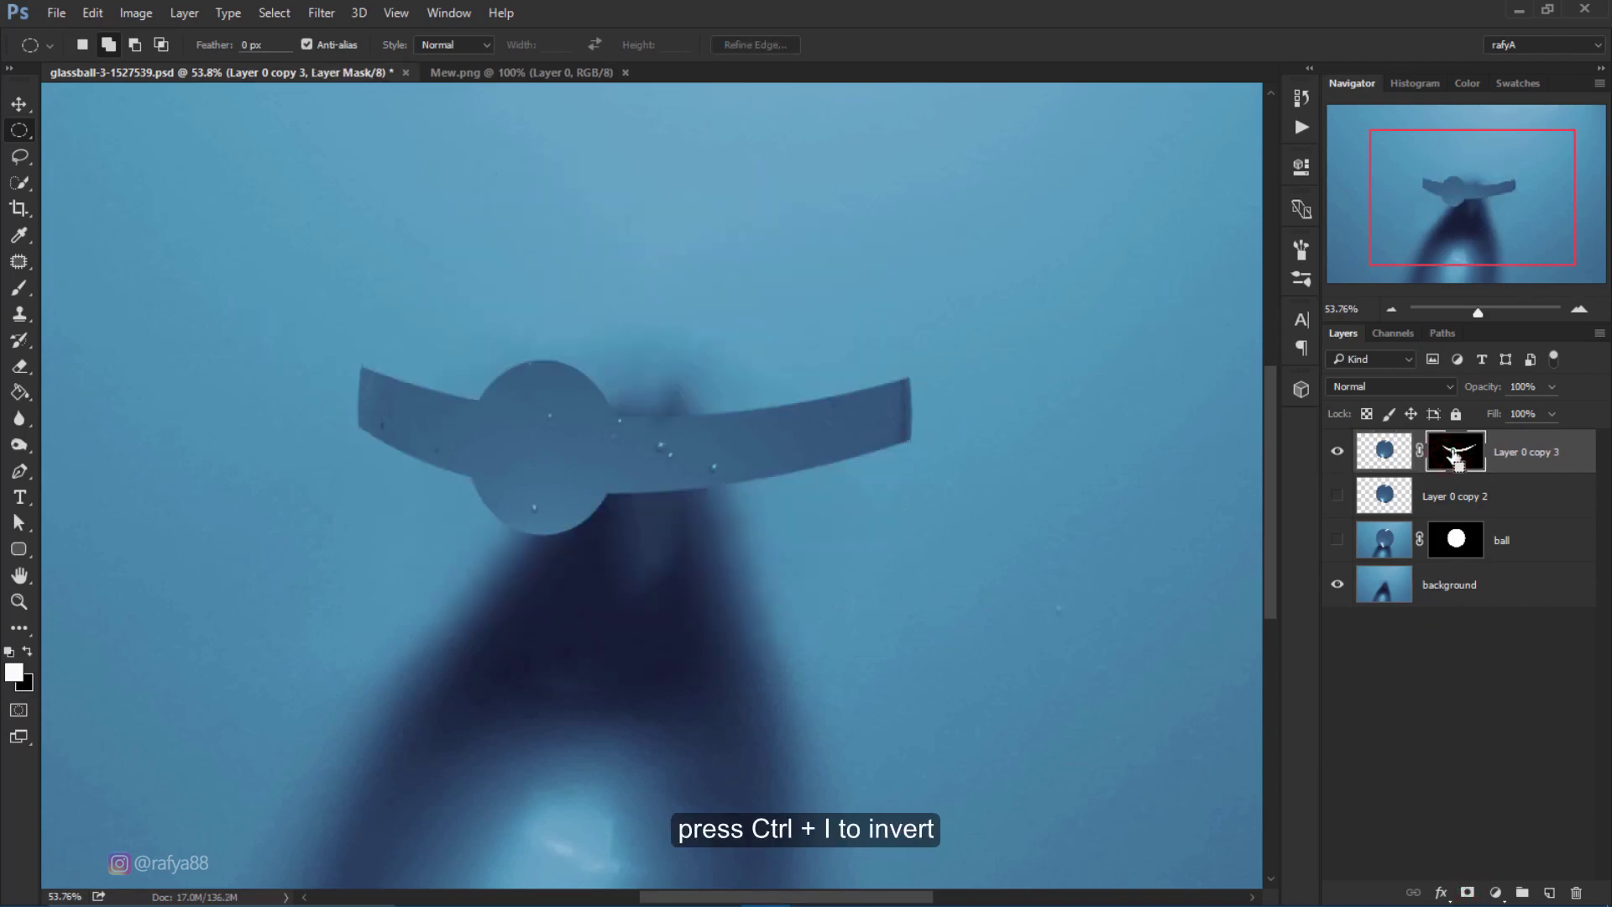
key("ctrl+i")
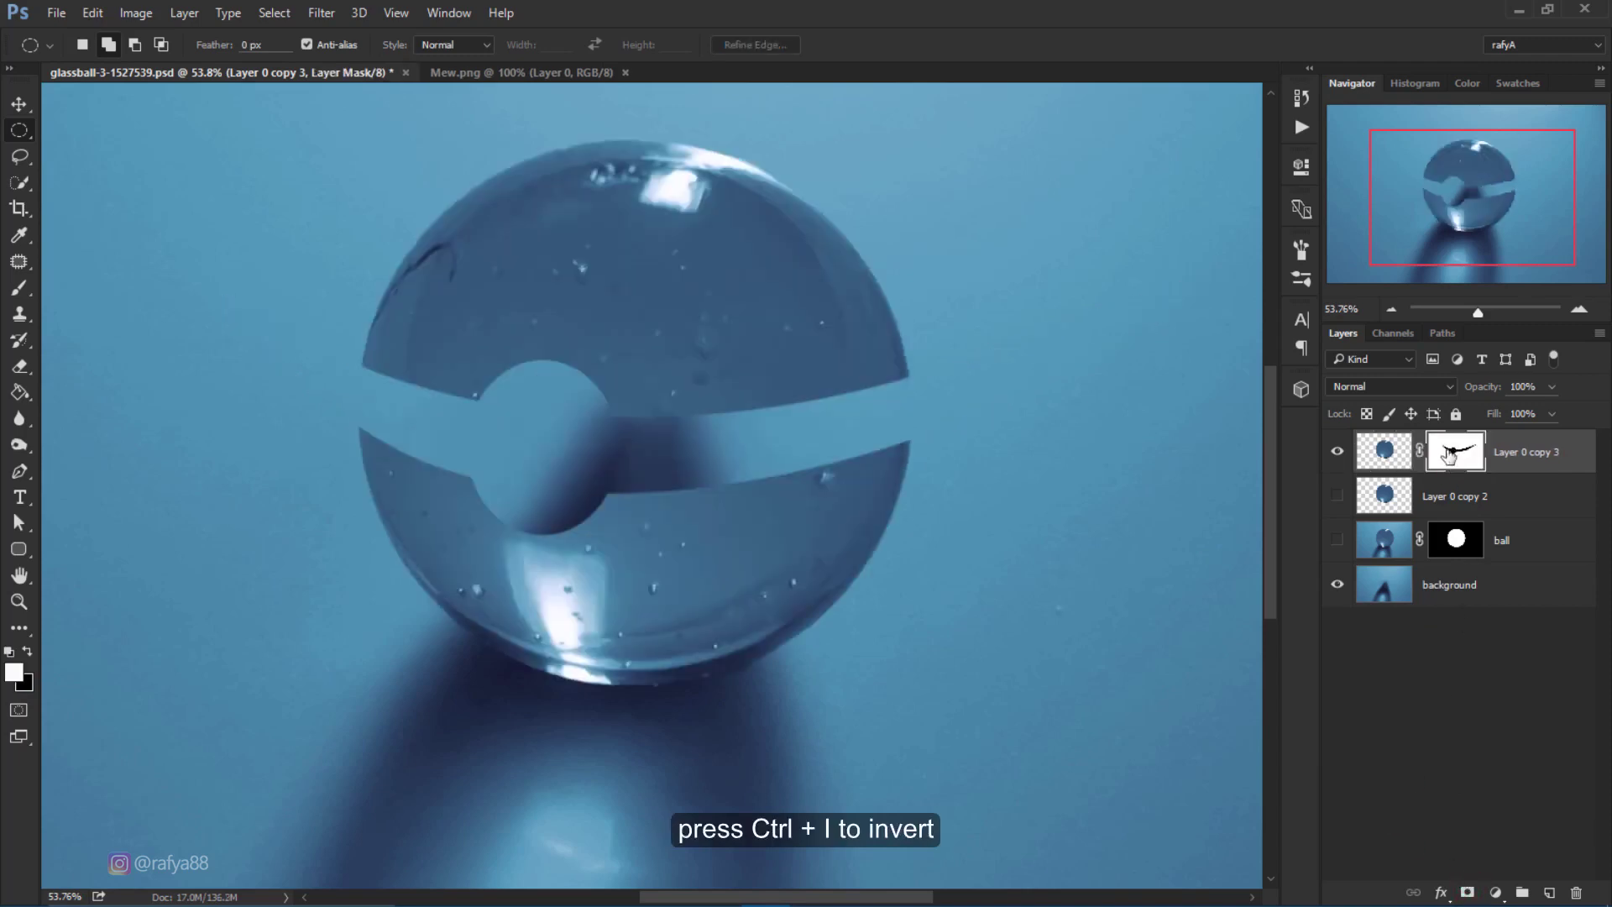
left_click(1337, 496)
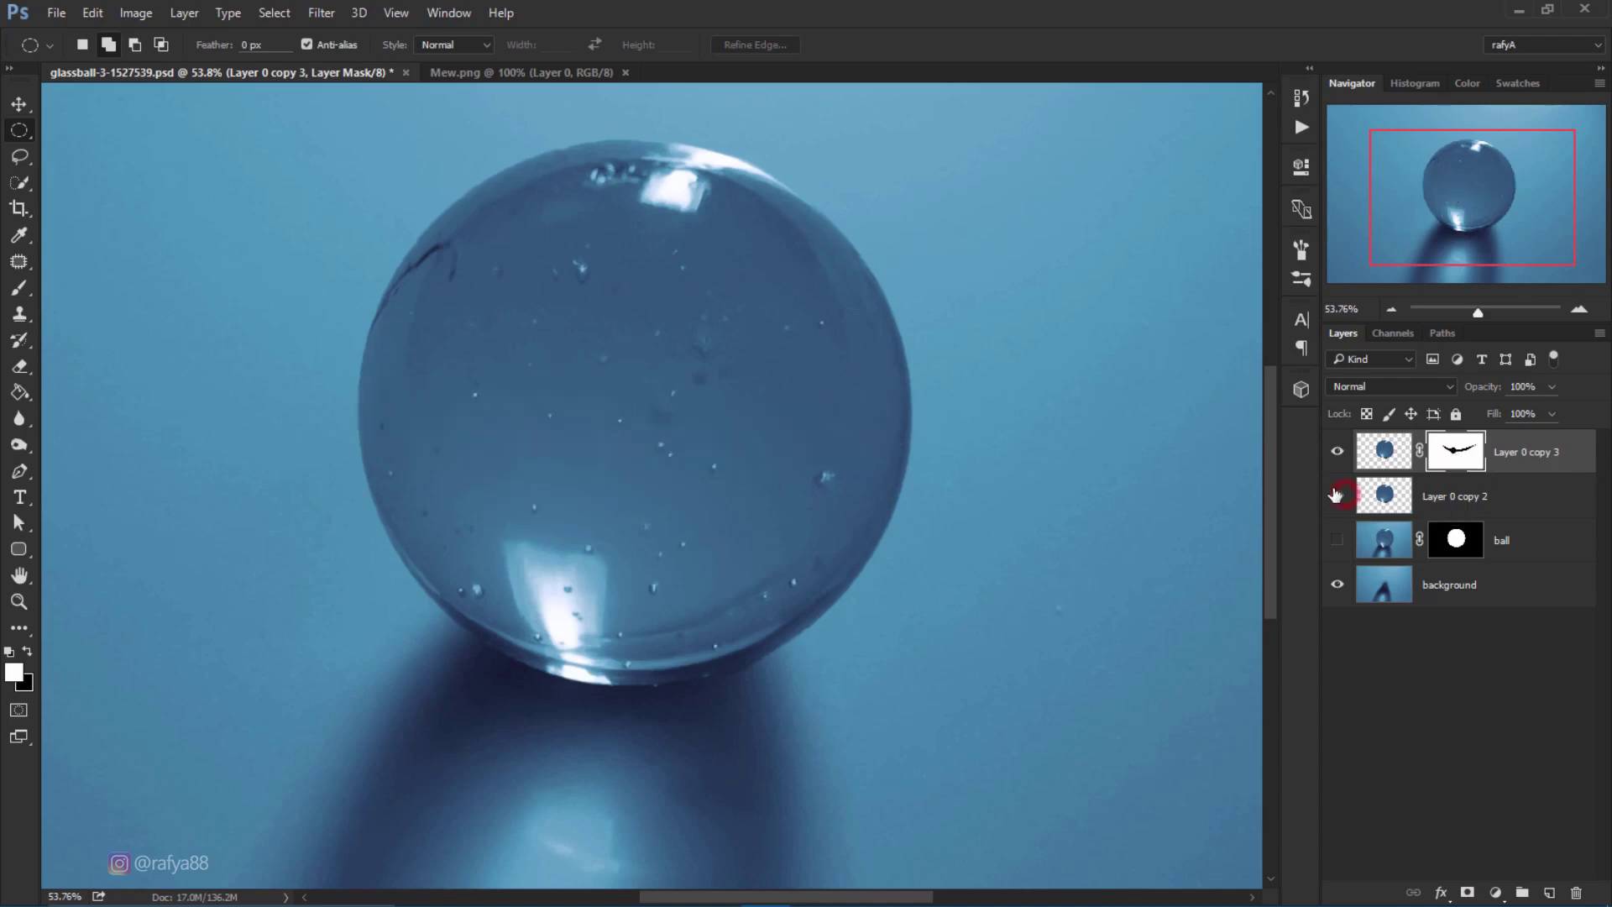
left_click(1517, 500)
Give Layer 0 copy 2 a near-black navy Color Overlay, #0a0f1b.
double_click(1527, 499)
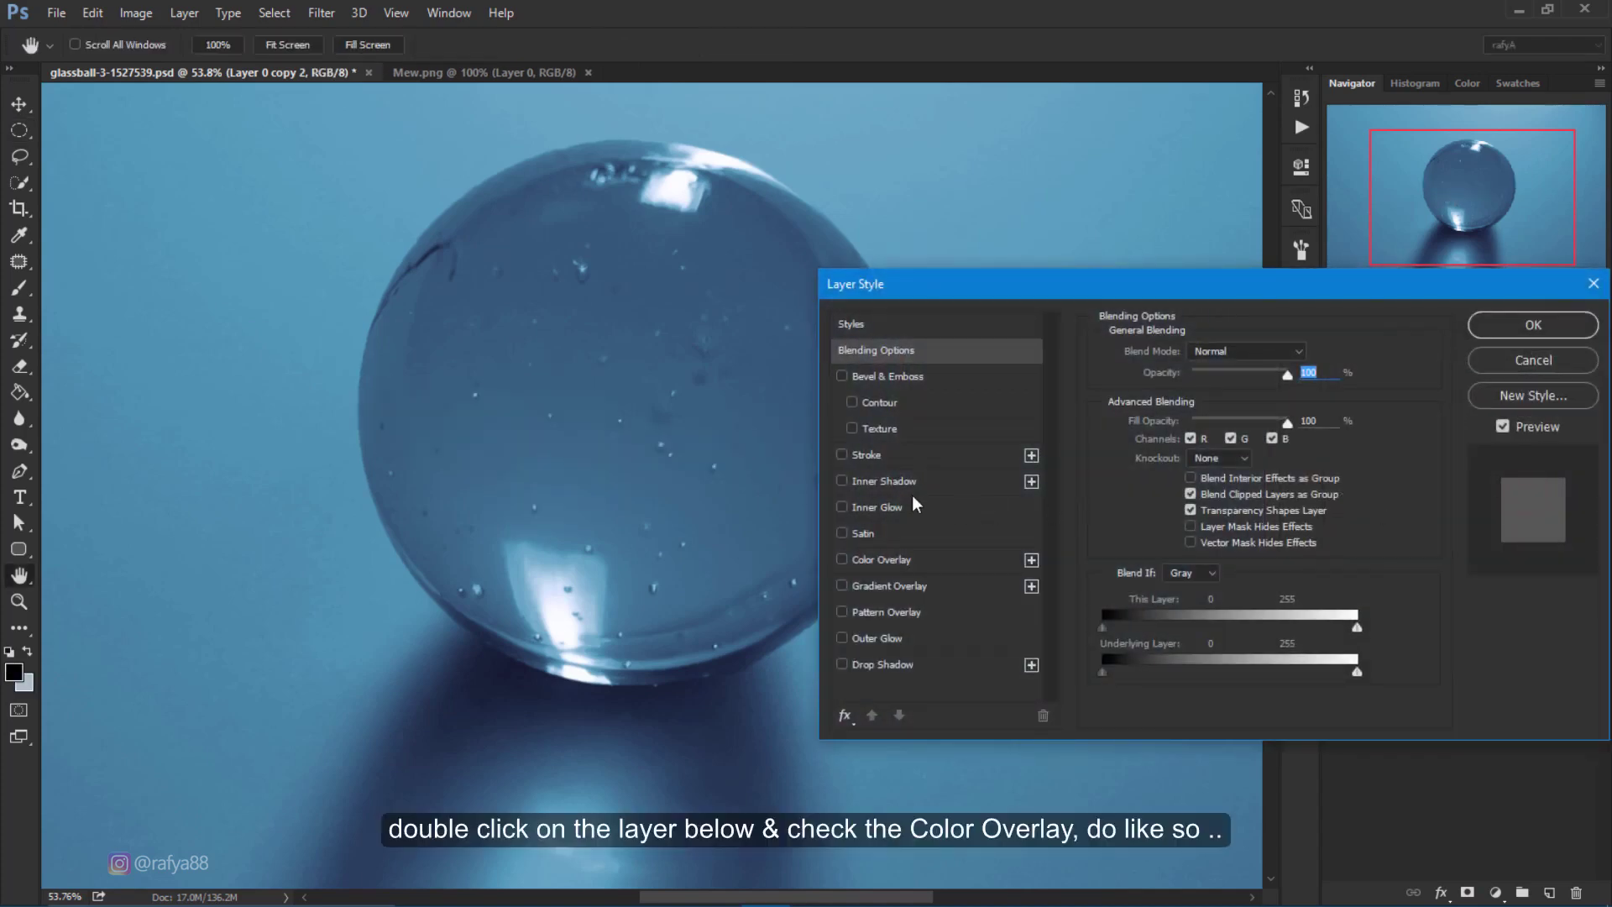
left_click(903, 561)
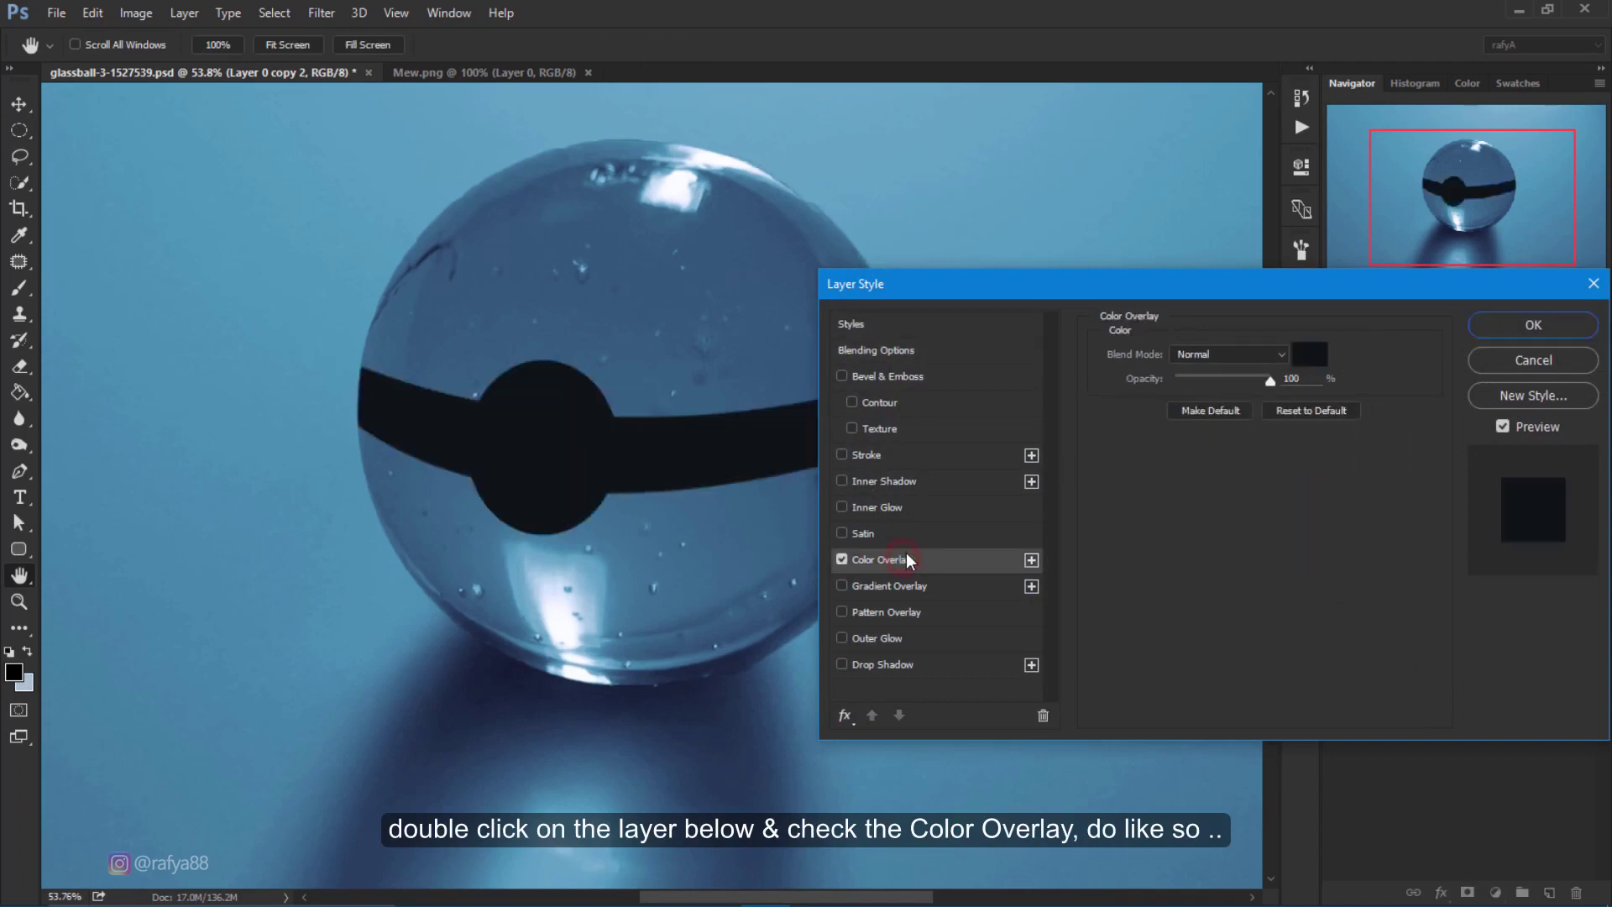
left_click(1307, 354)
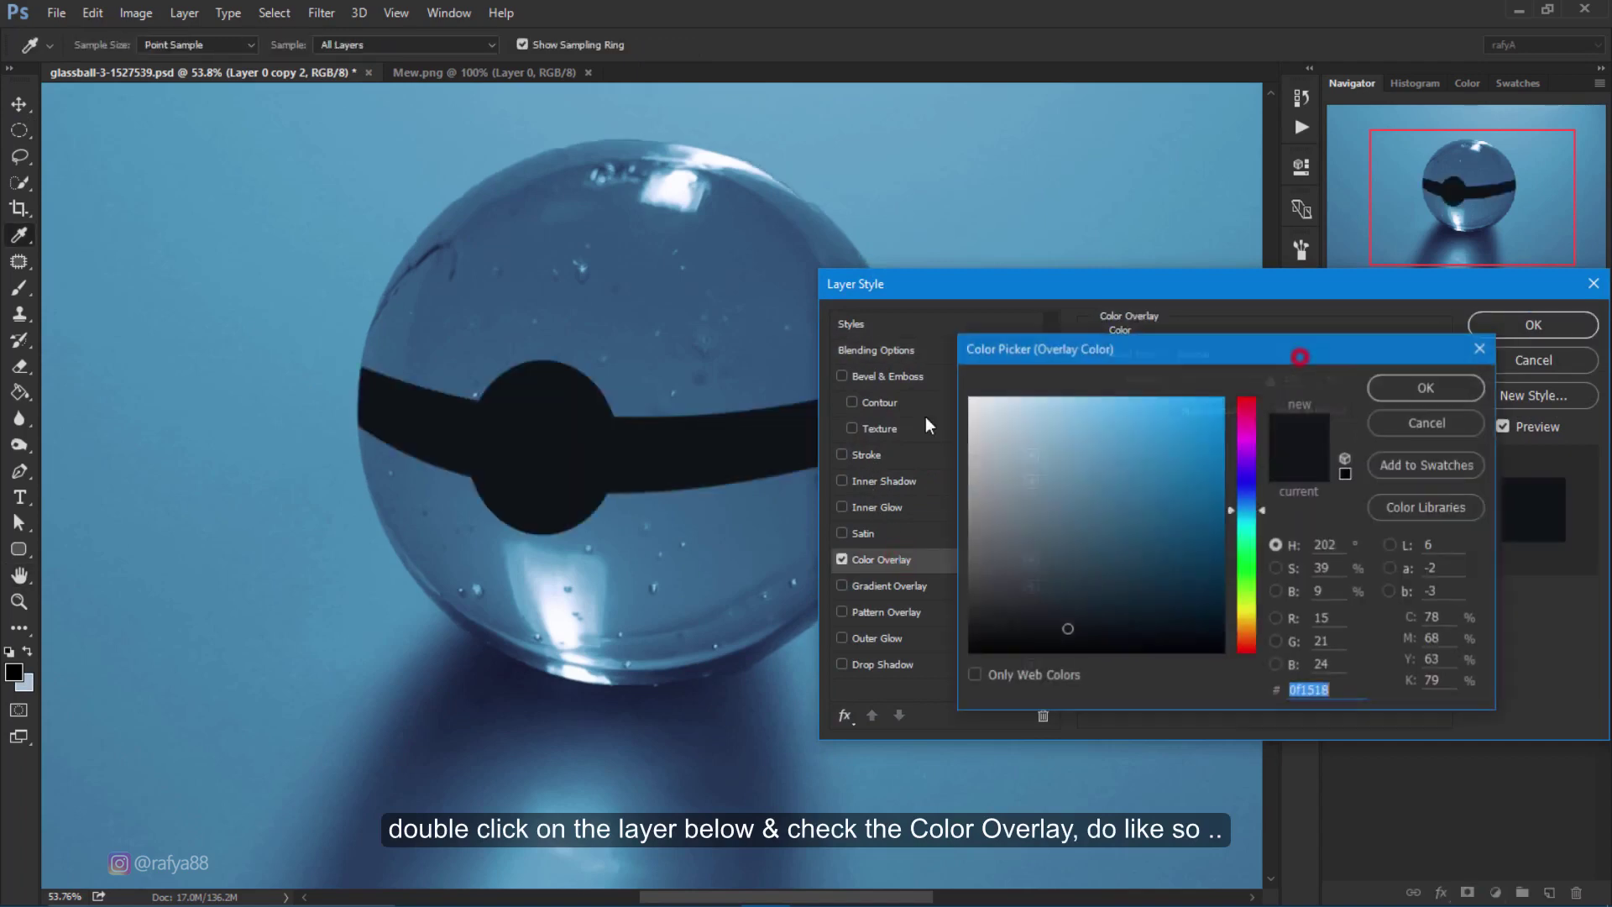
left_click(477, 682)
left_click_drag(1121, 595, 1126, 626)
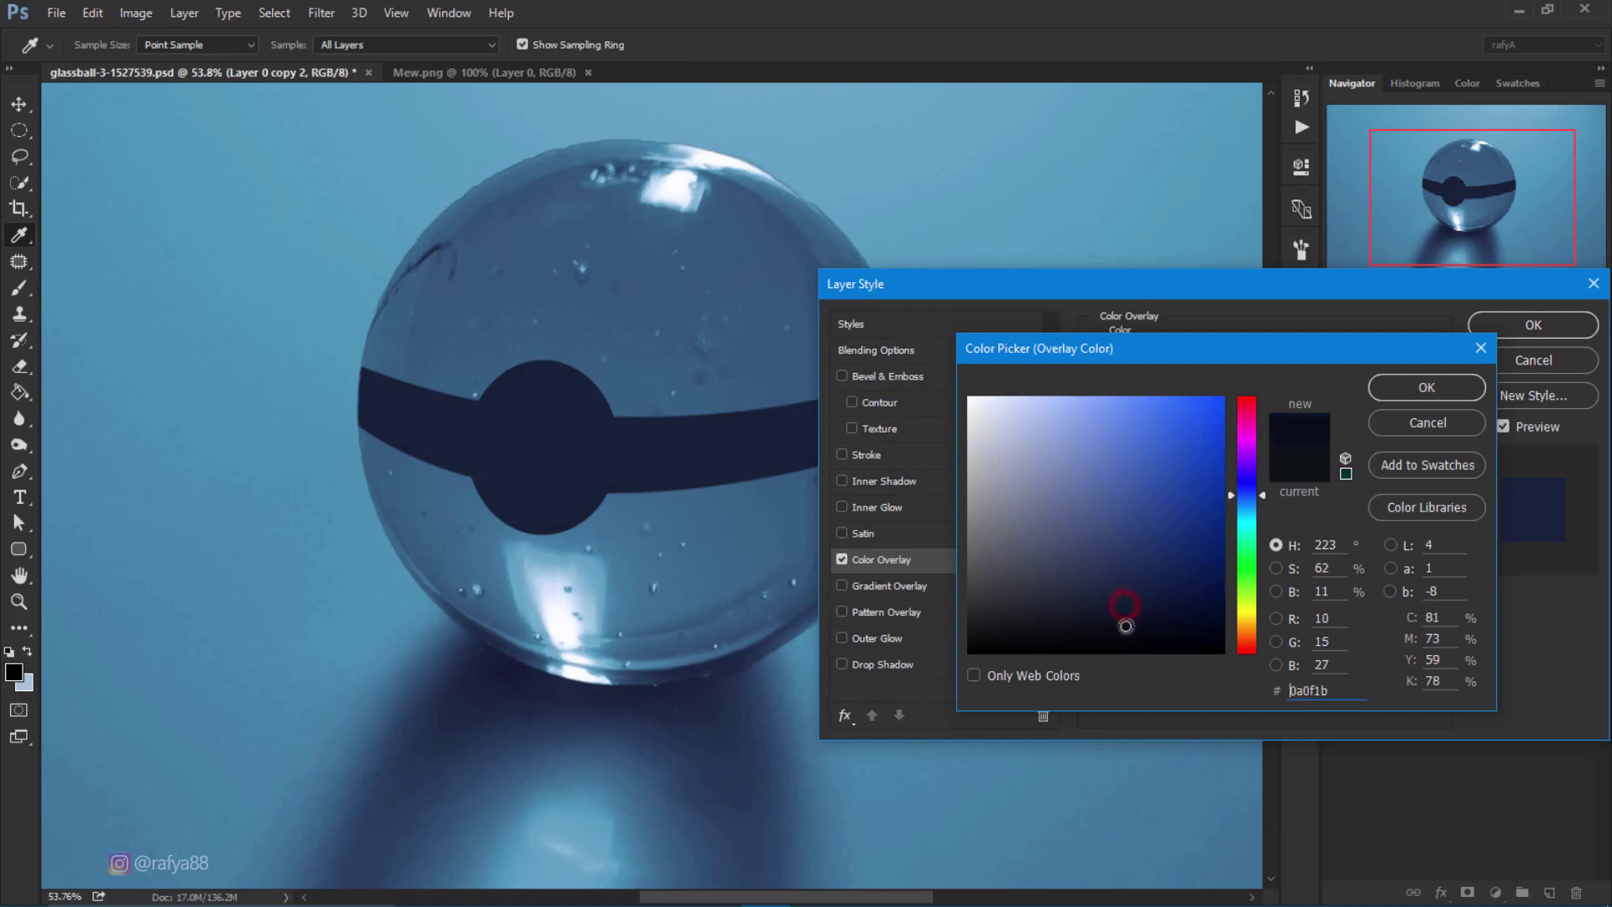
left_click(1373, 387)
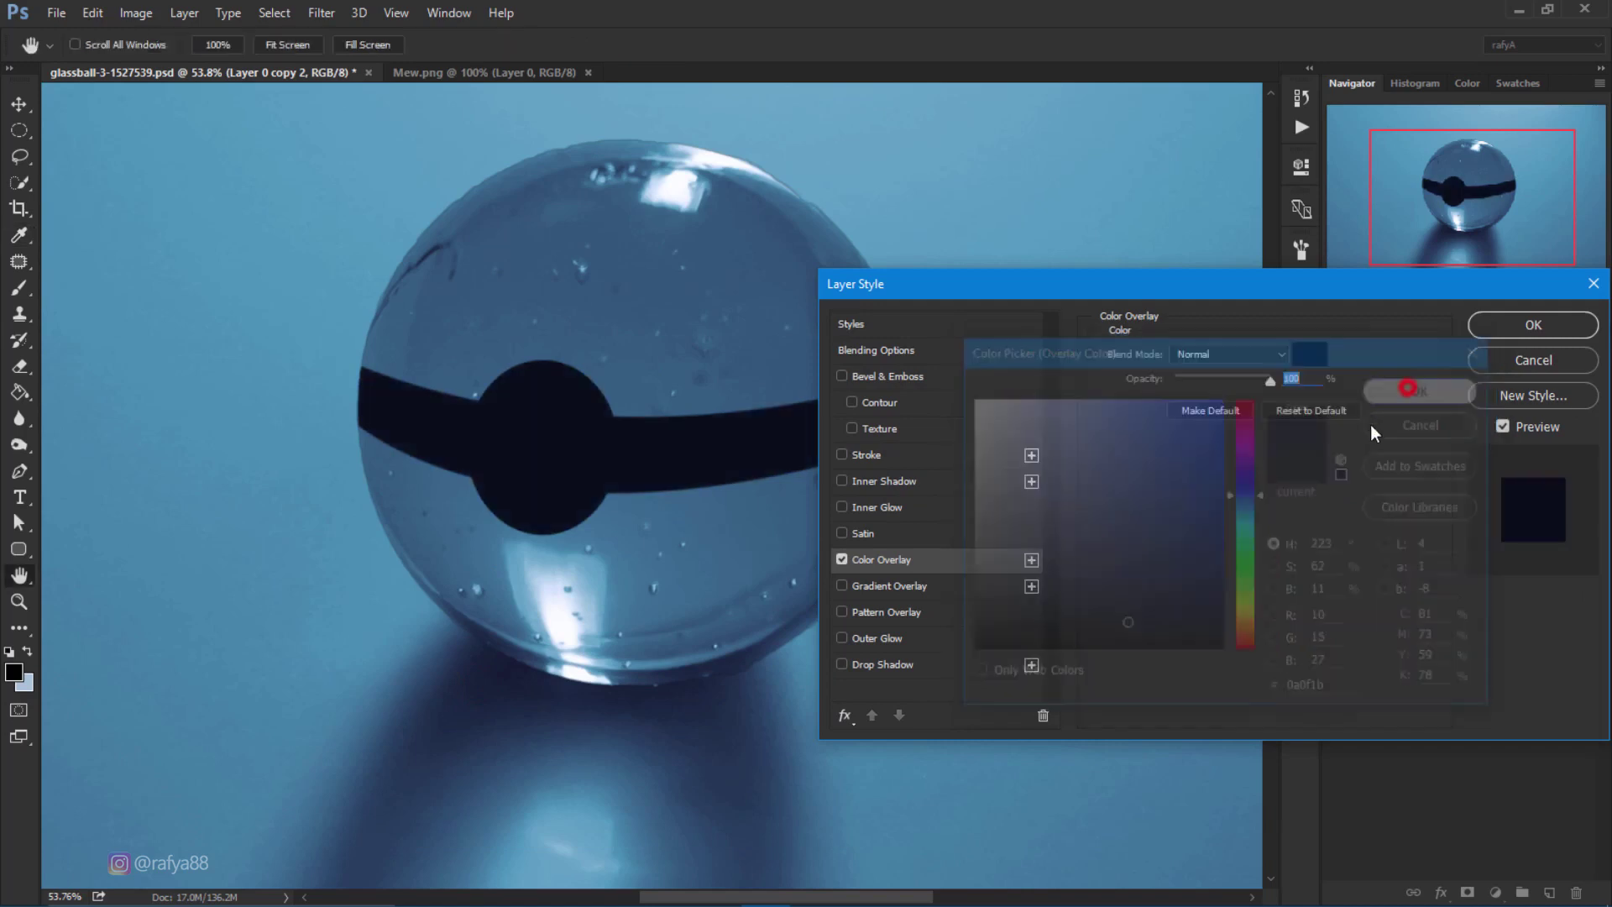
left_click(1533, 325)
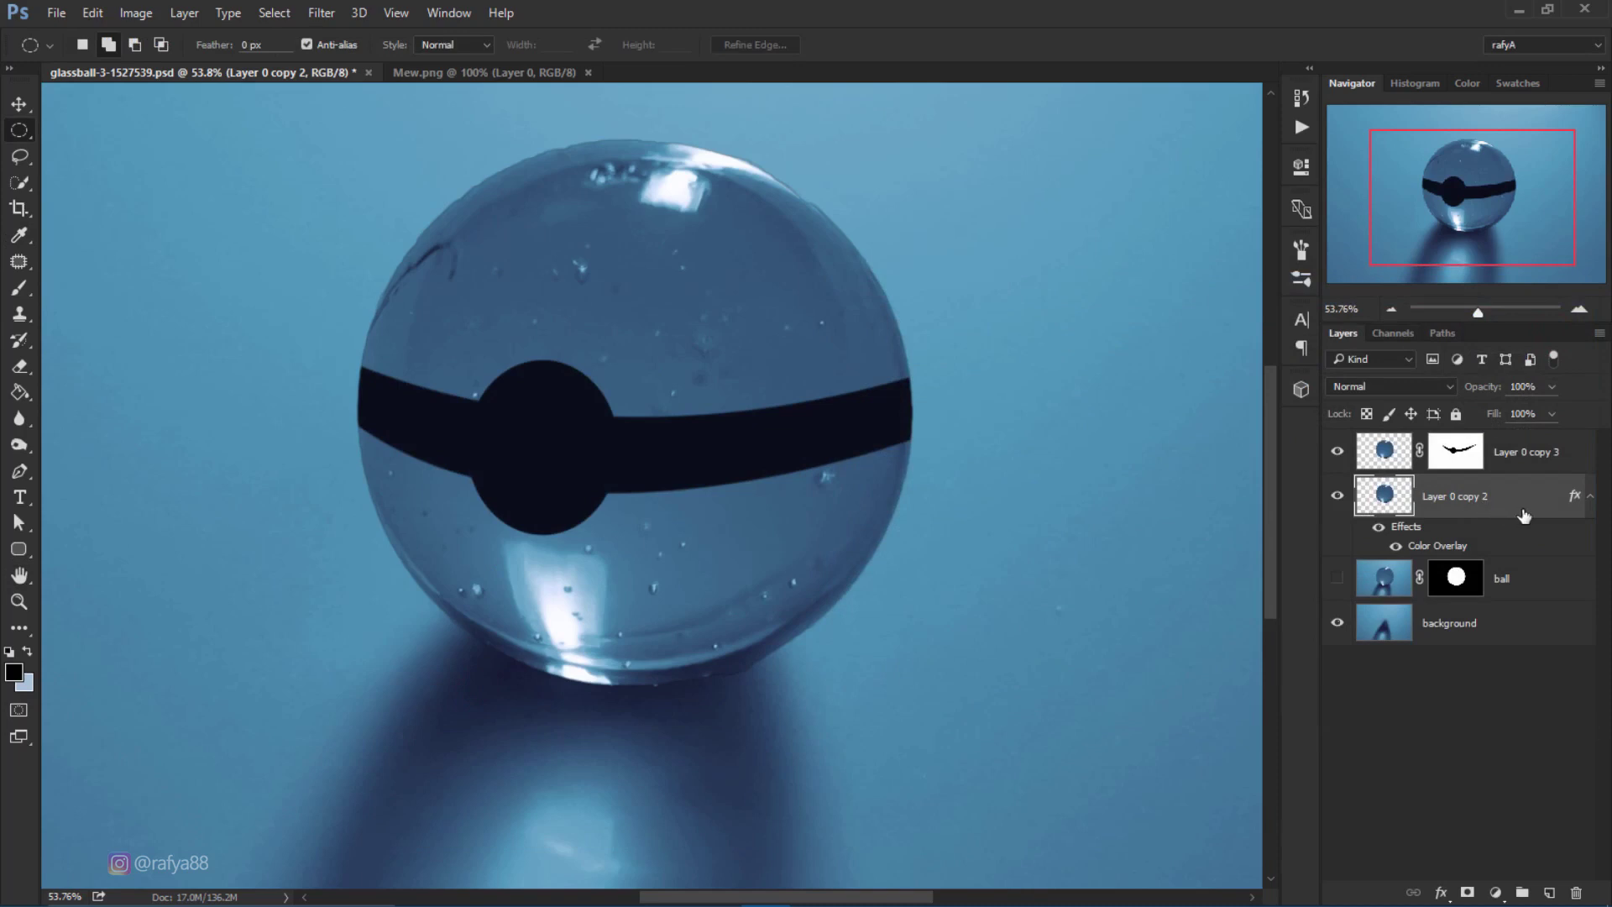
Scale Layer 0 copy 2 down to about 96% with Free Transform.
key("ctrl+t")
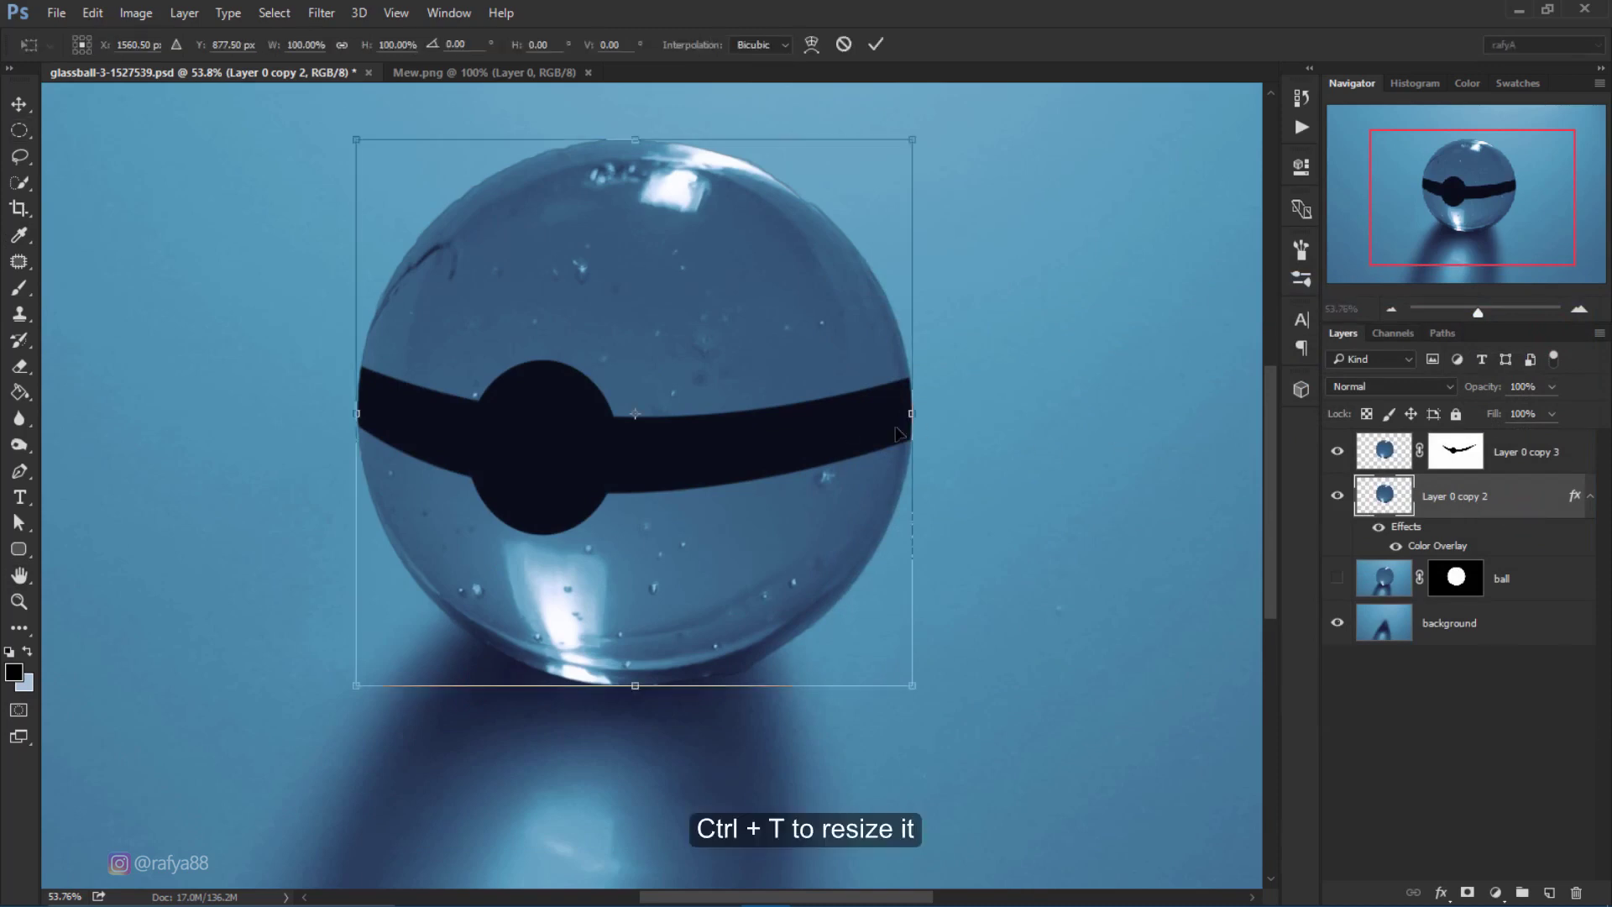
left_click_drag(913, 689, 904, 682)
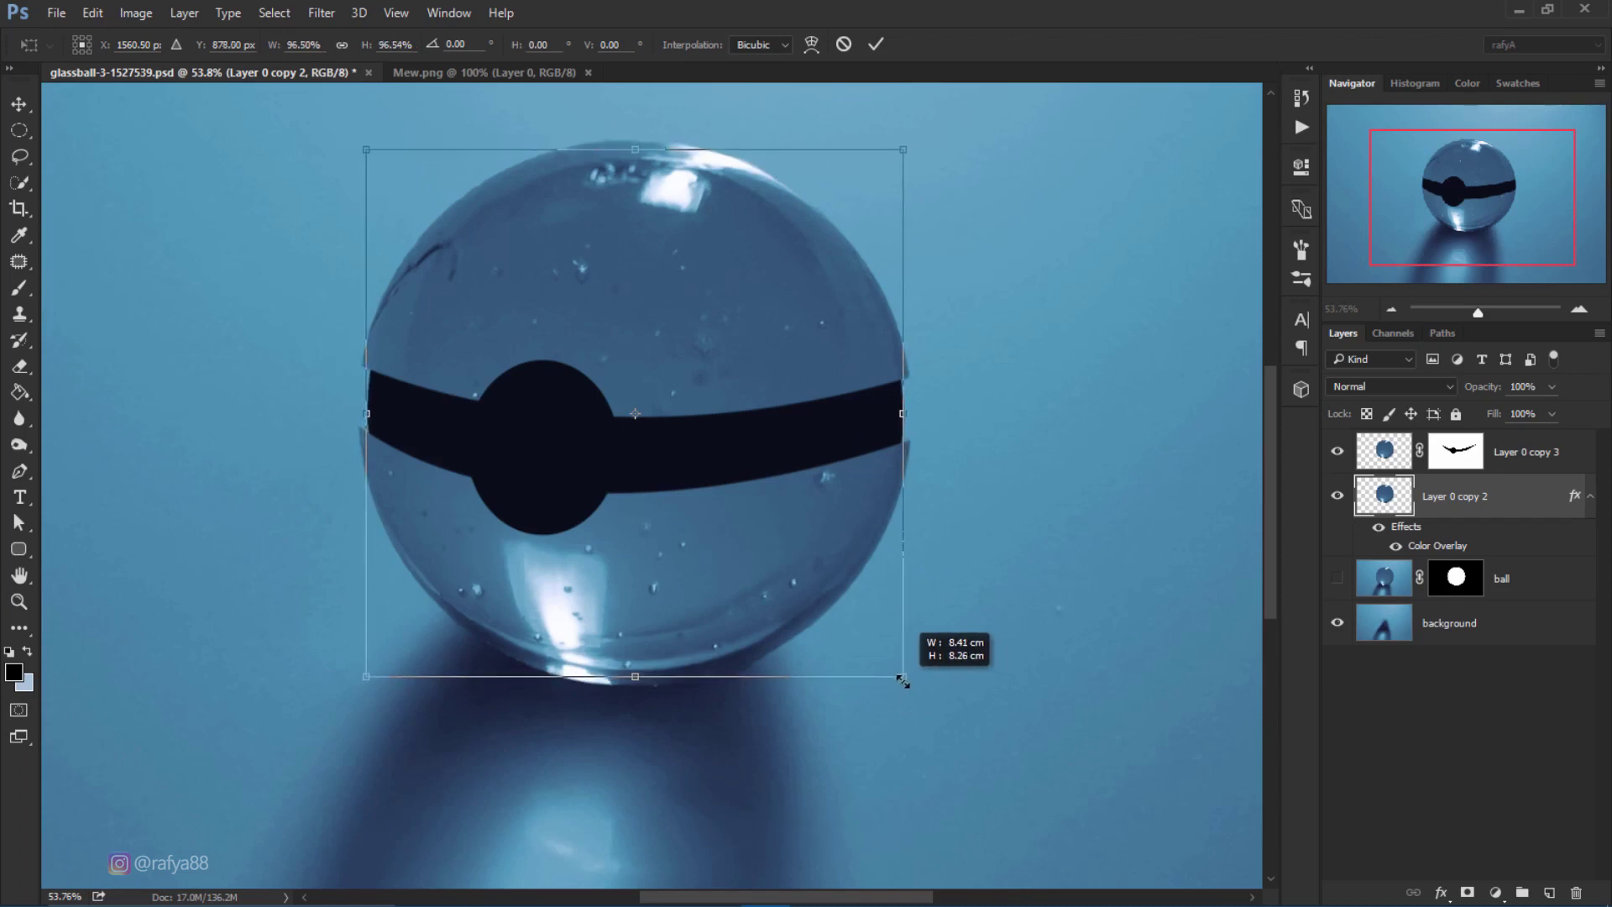
left_click_drag(904, 682, 902, 680)
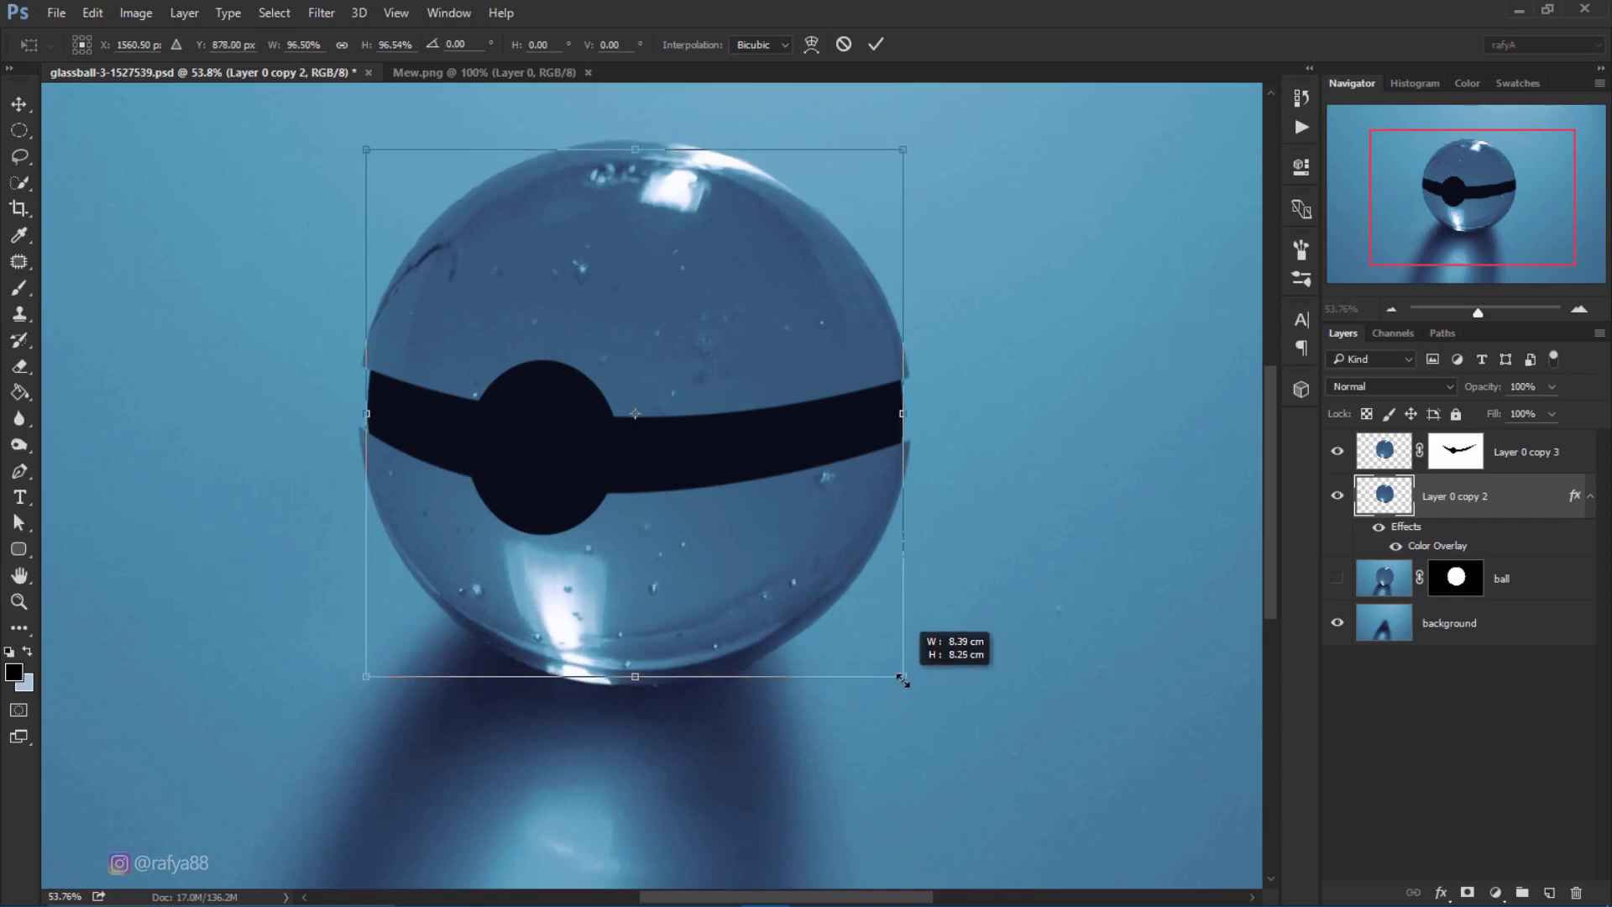
left_click(873, 49)
scroll(977, 436, "down", 5)
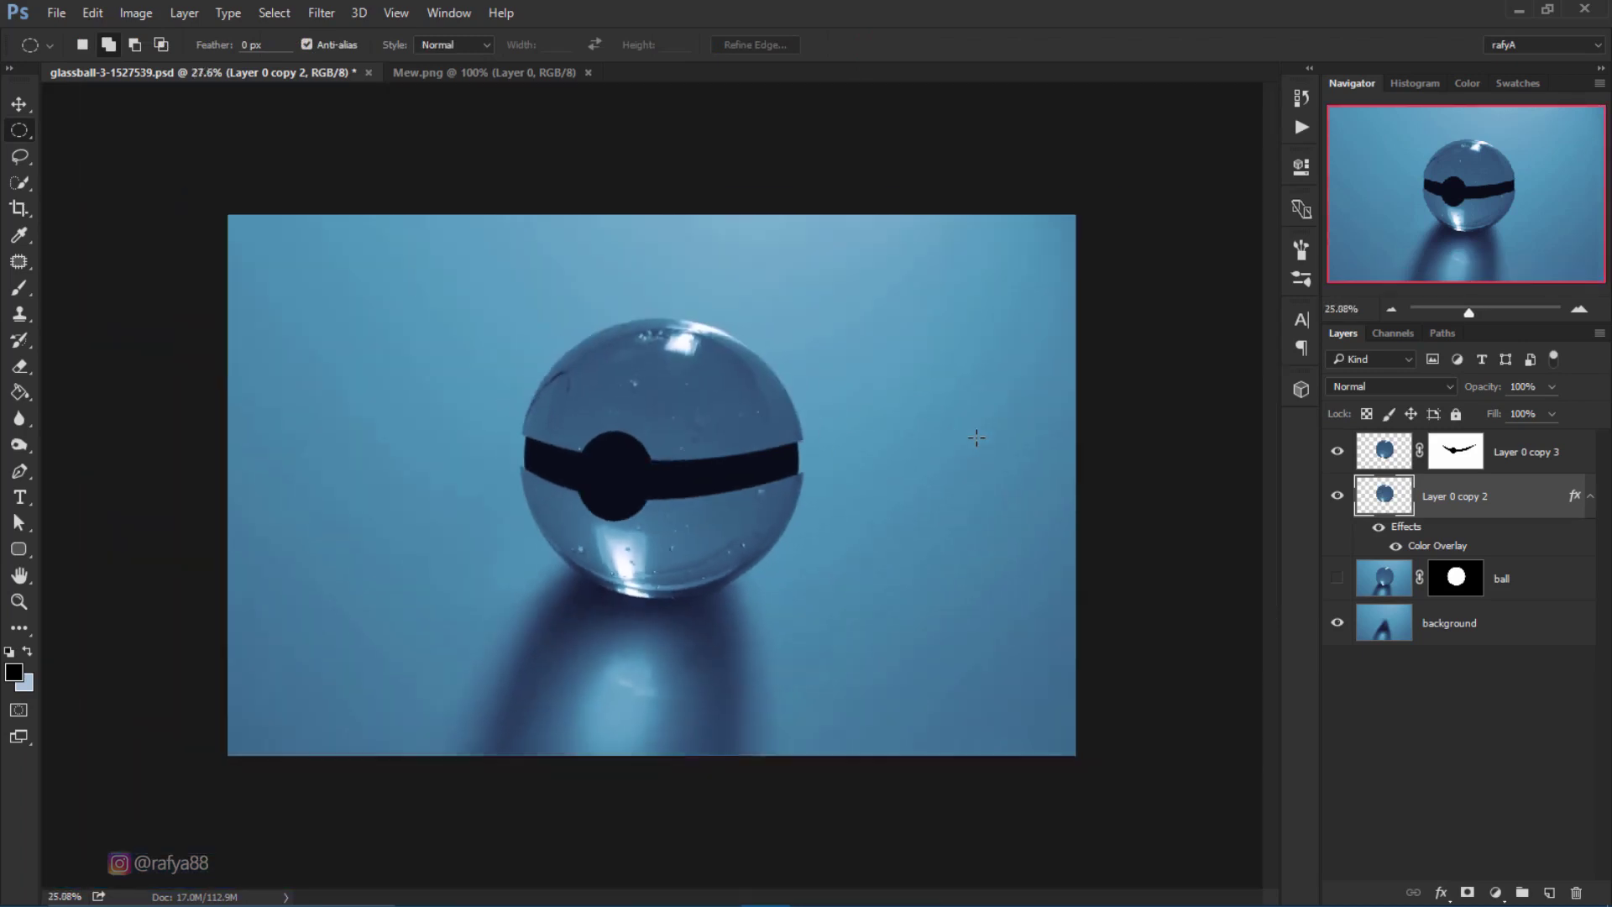
scroll(730, 406, "up", 1)
scroll(730, 406, "up", 4)
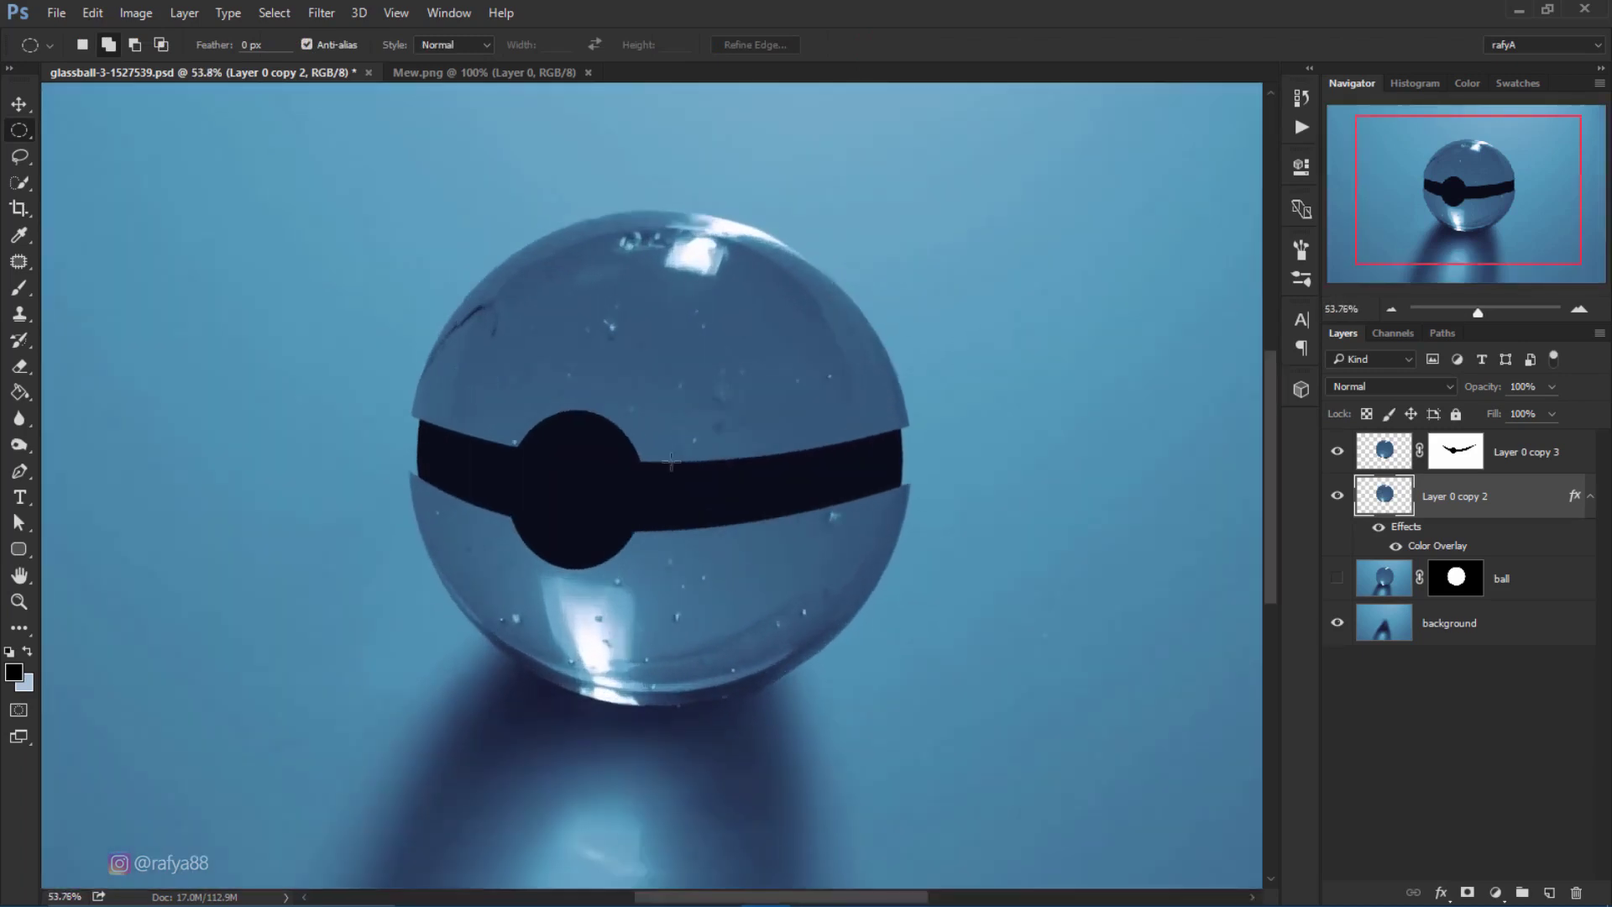
Shrink the layer a touch more, to about 99%, and select the ball layer.
key("ctrl+t")
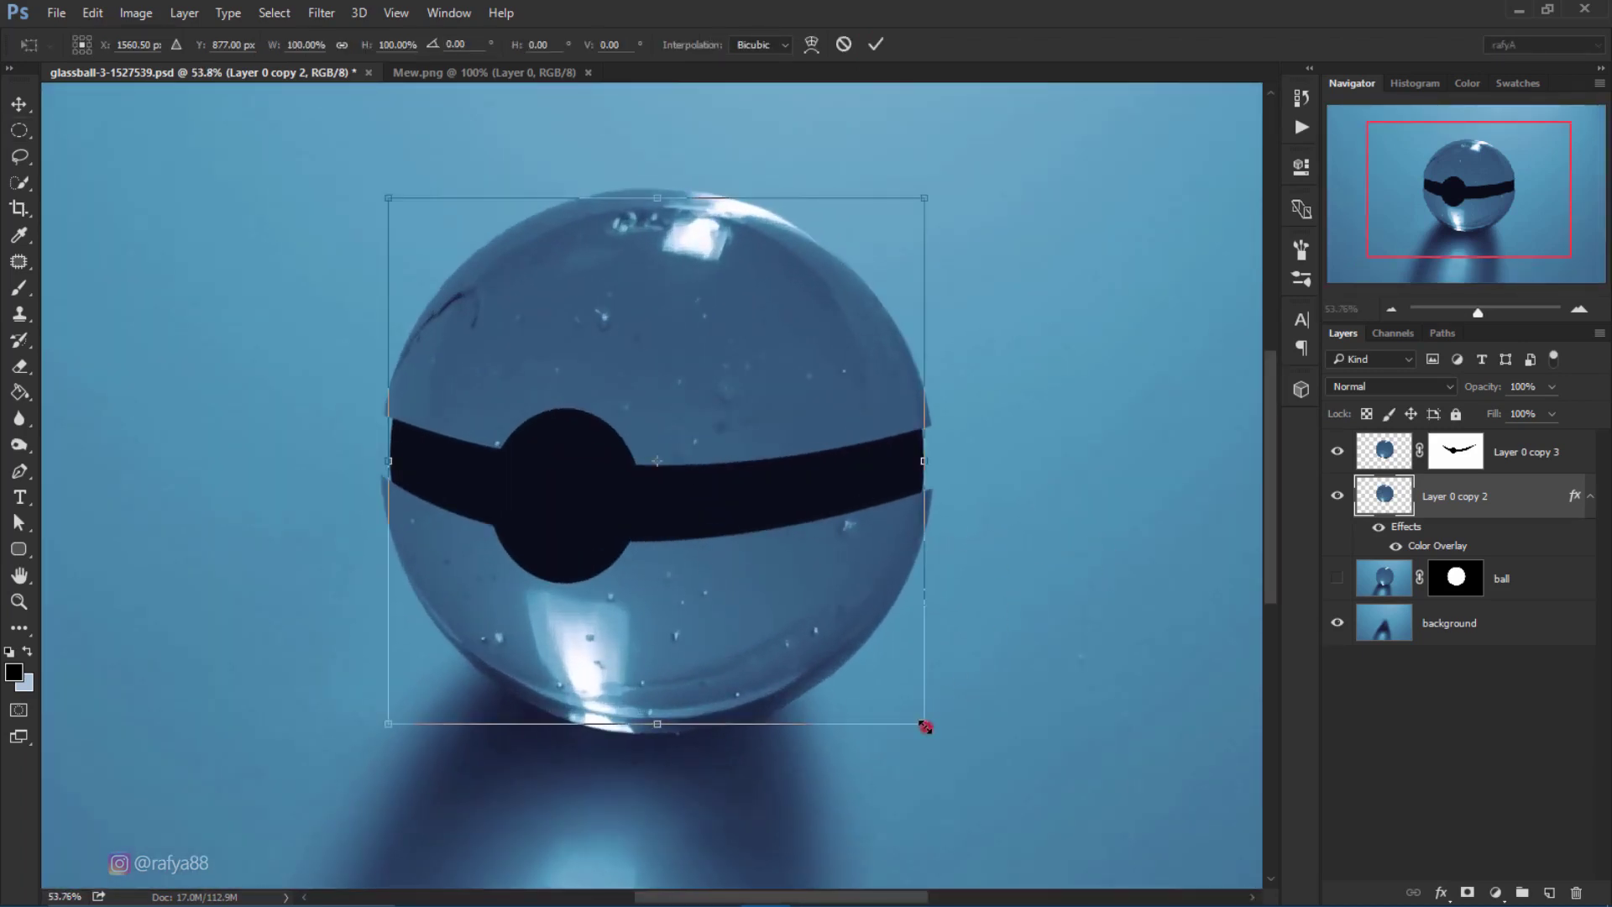
left_click_drag(925, 726, 922, 722)
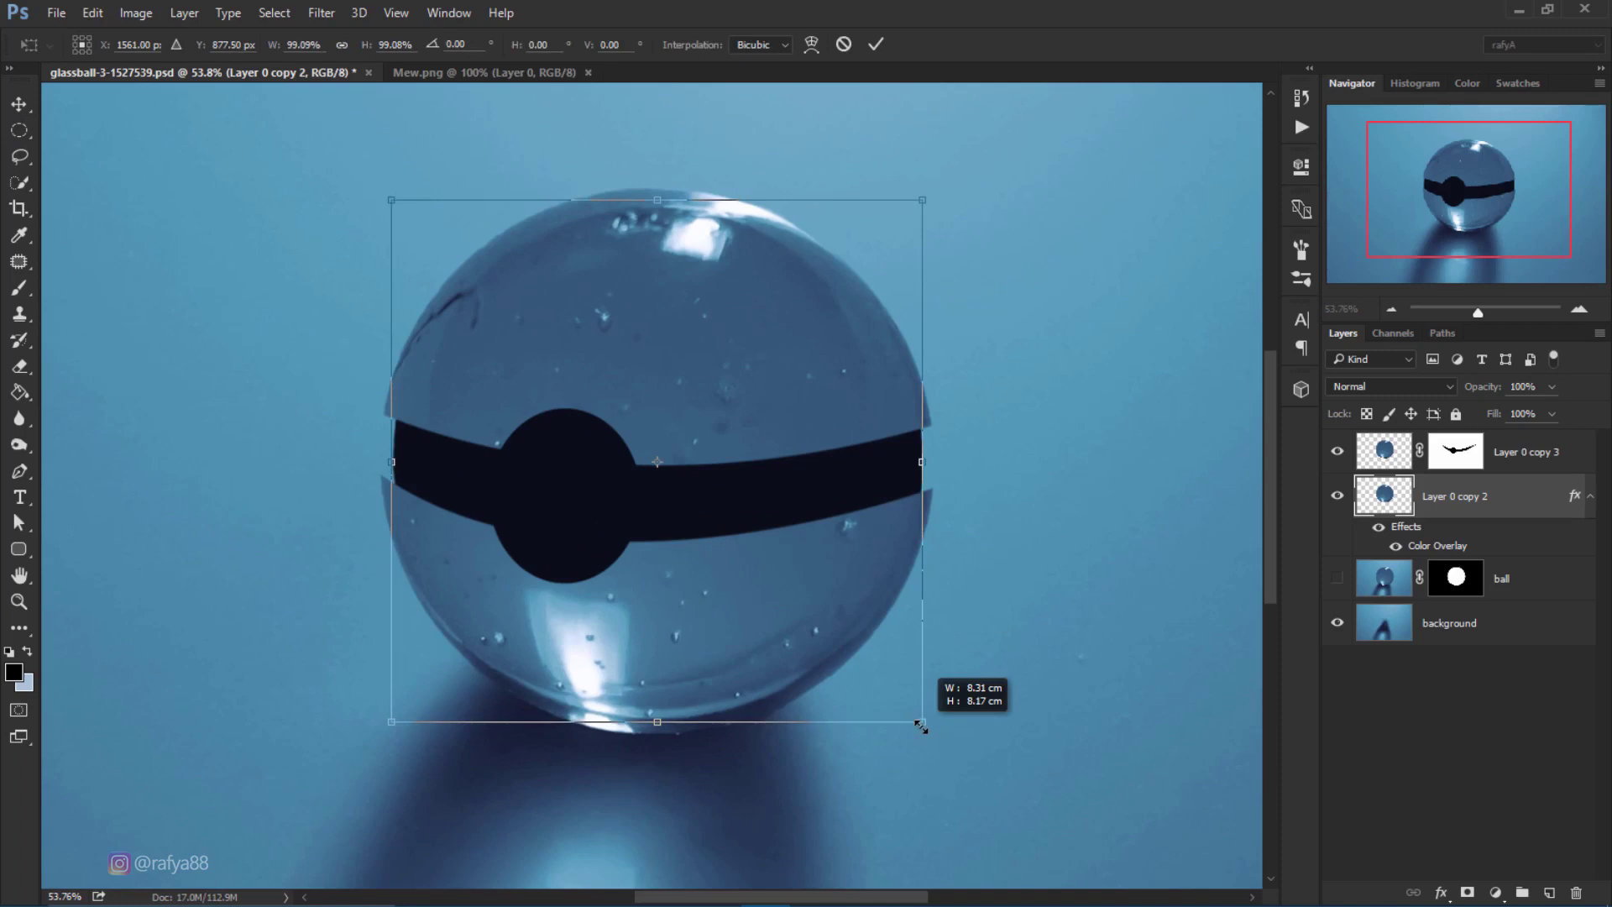
left_click(871, 45)
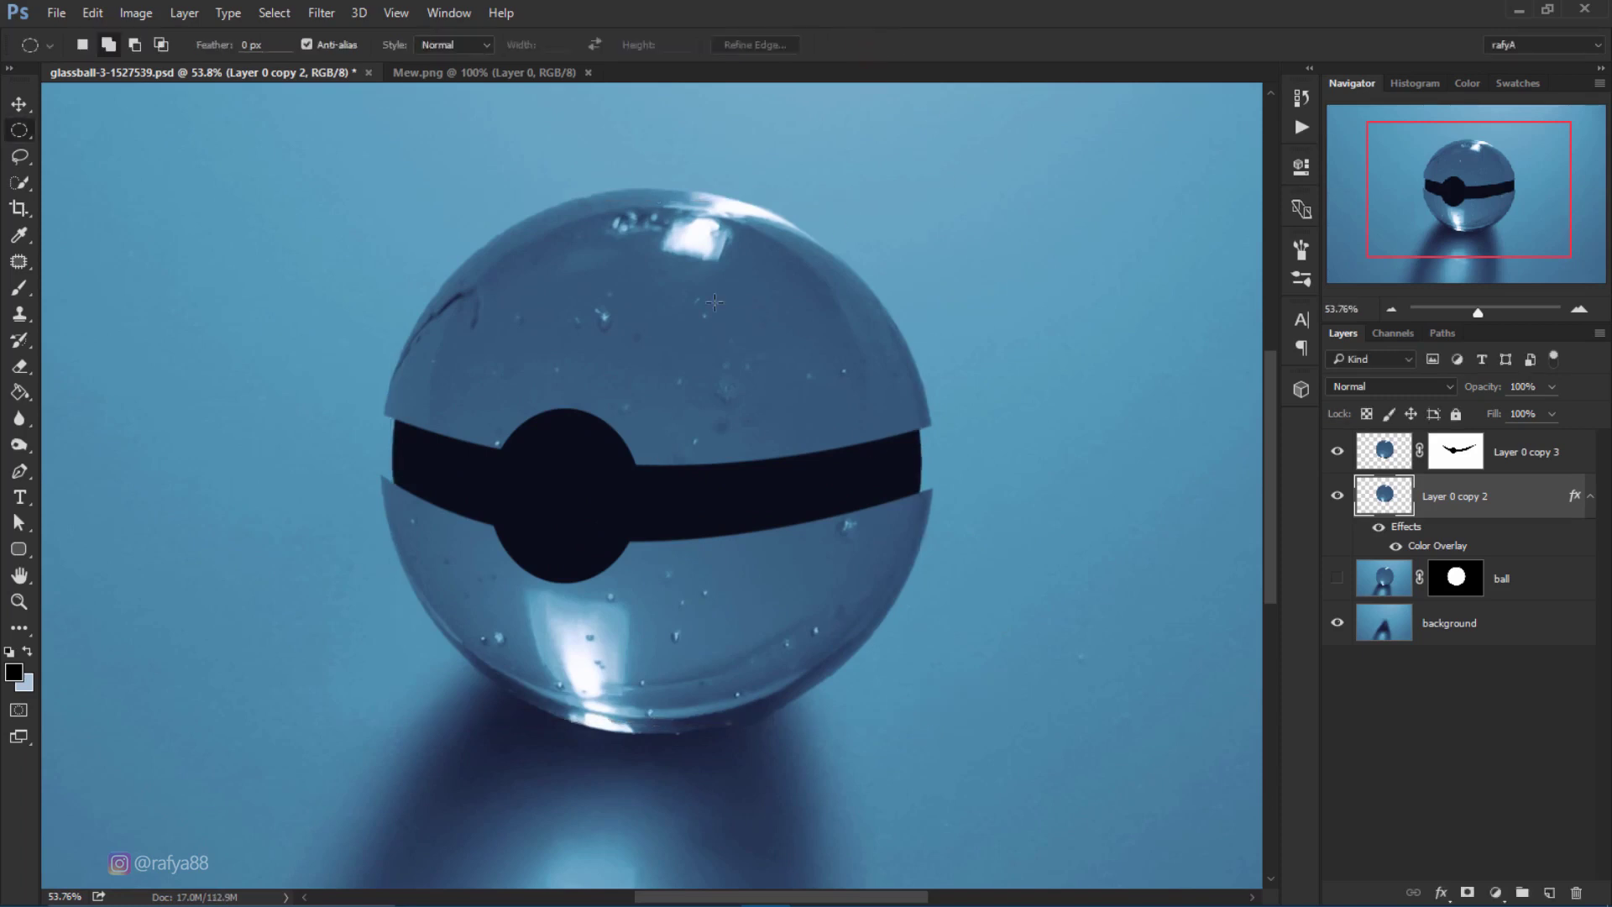
left_click(1529, 582)
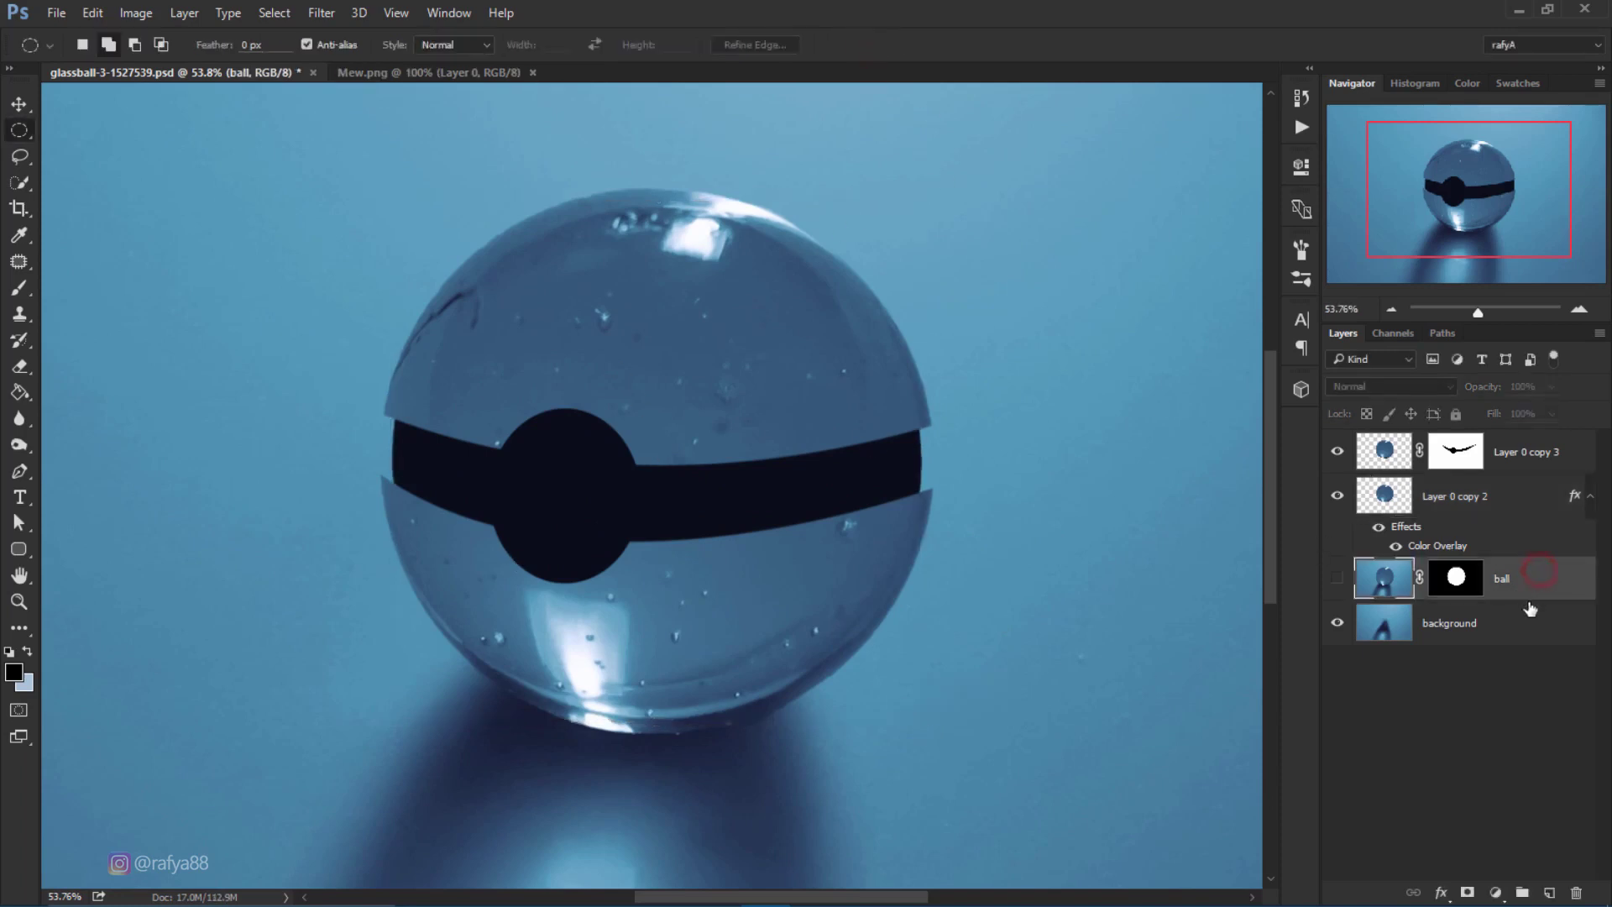
Add a new empty layer above ball and start a Pen path below the belt.
left_click(1551, 893)
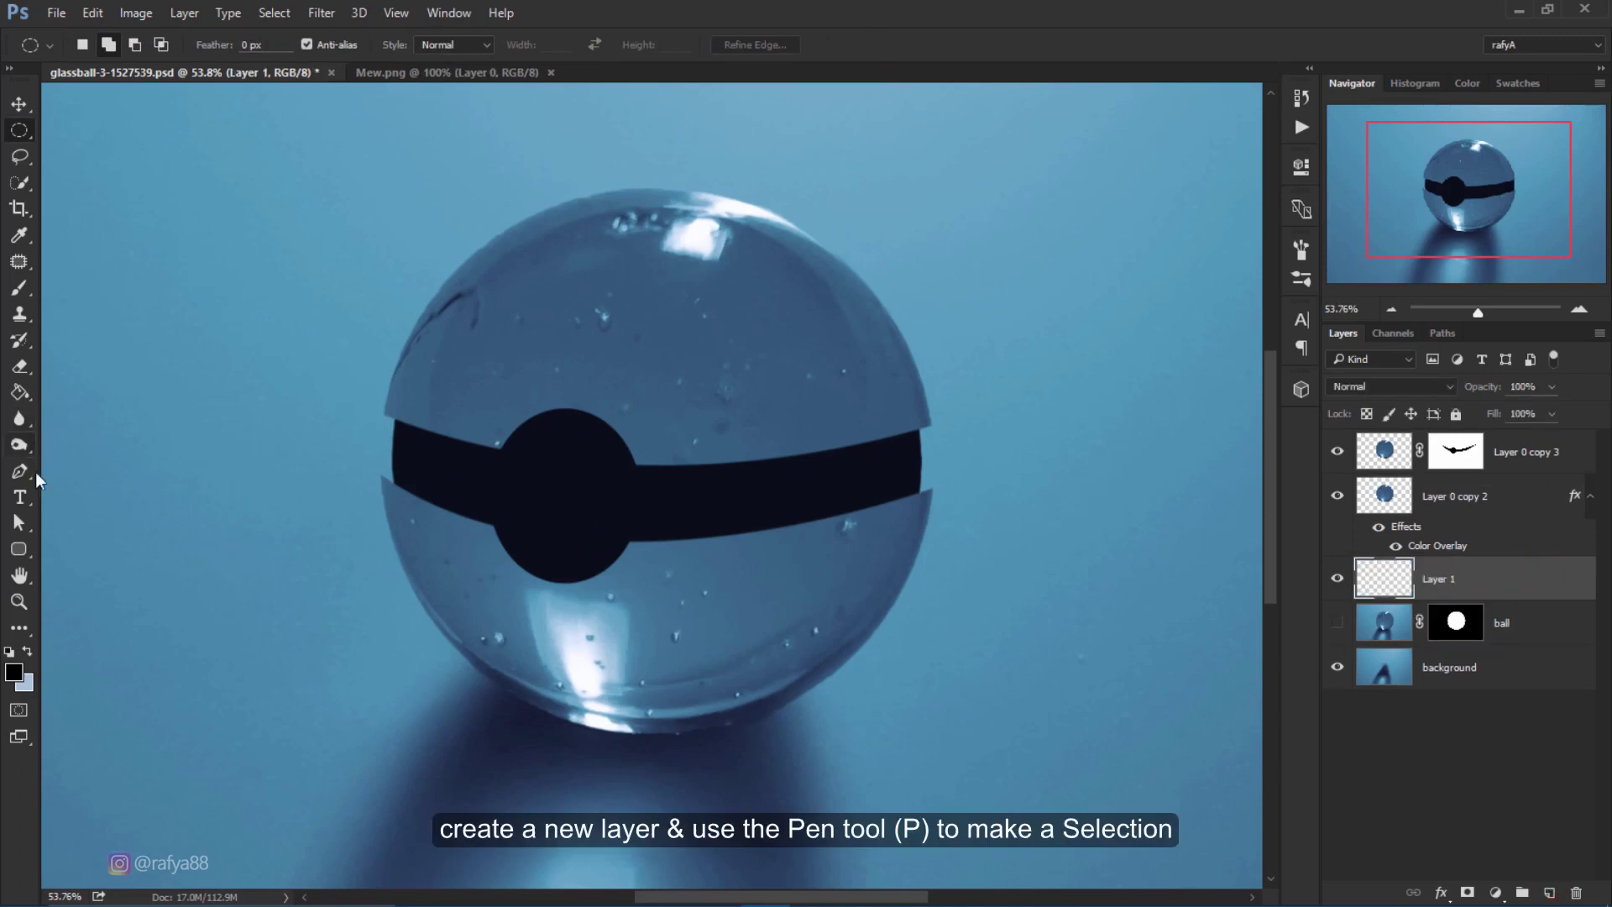
key("p")
scroll(324, 461, "up", 4)
scroll(369, 479, "up", 2)
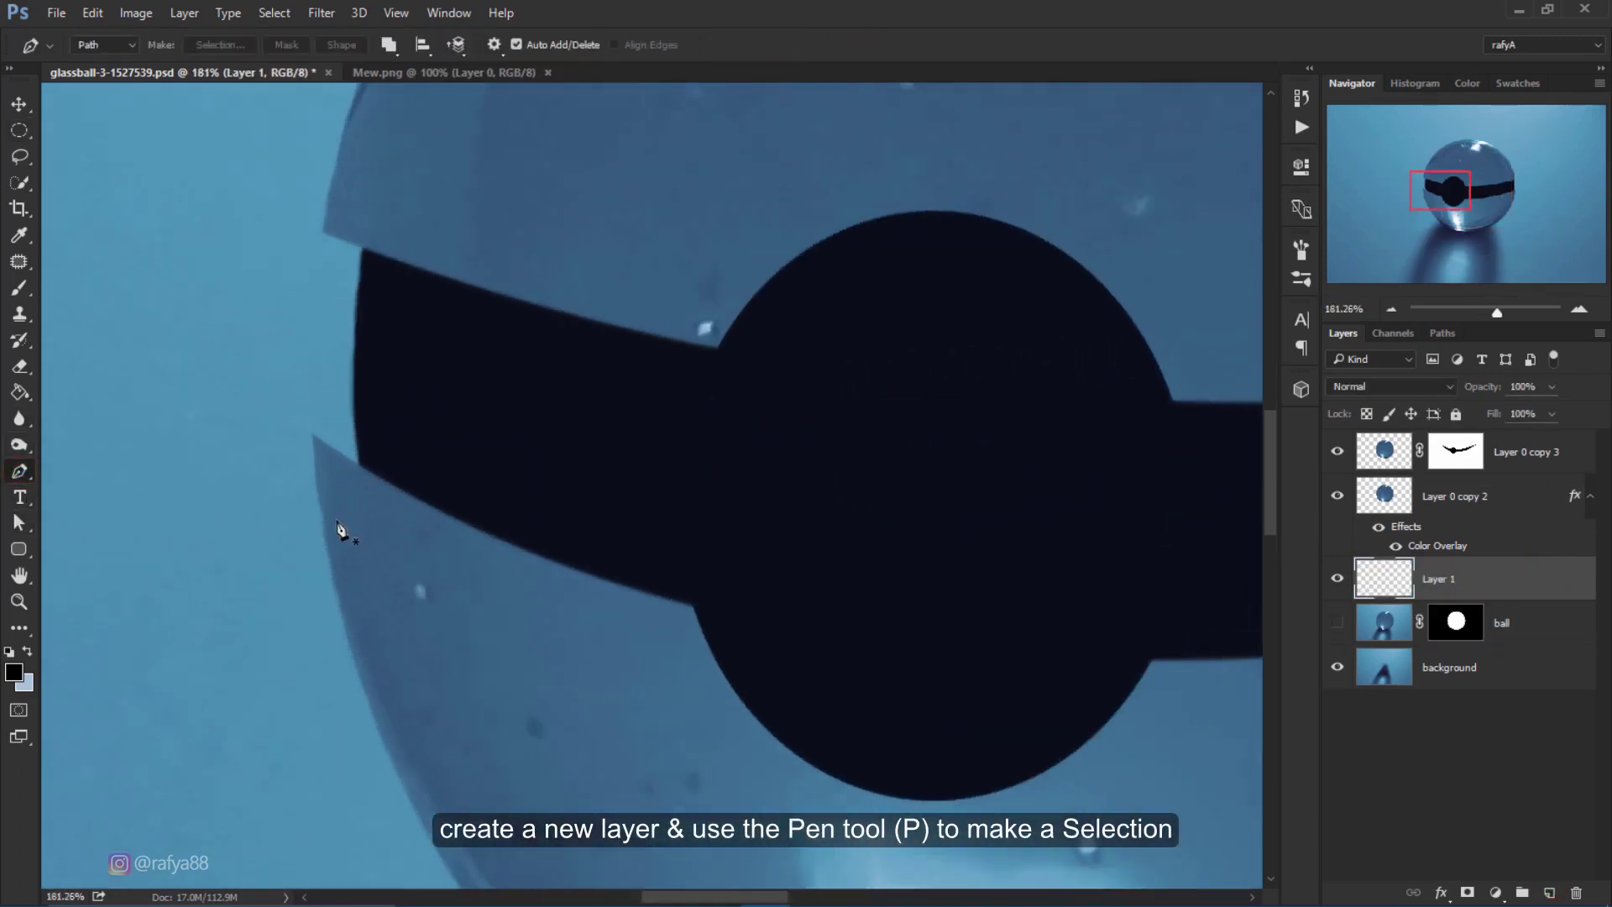
left_click(337, 520)
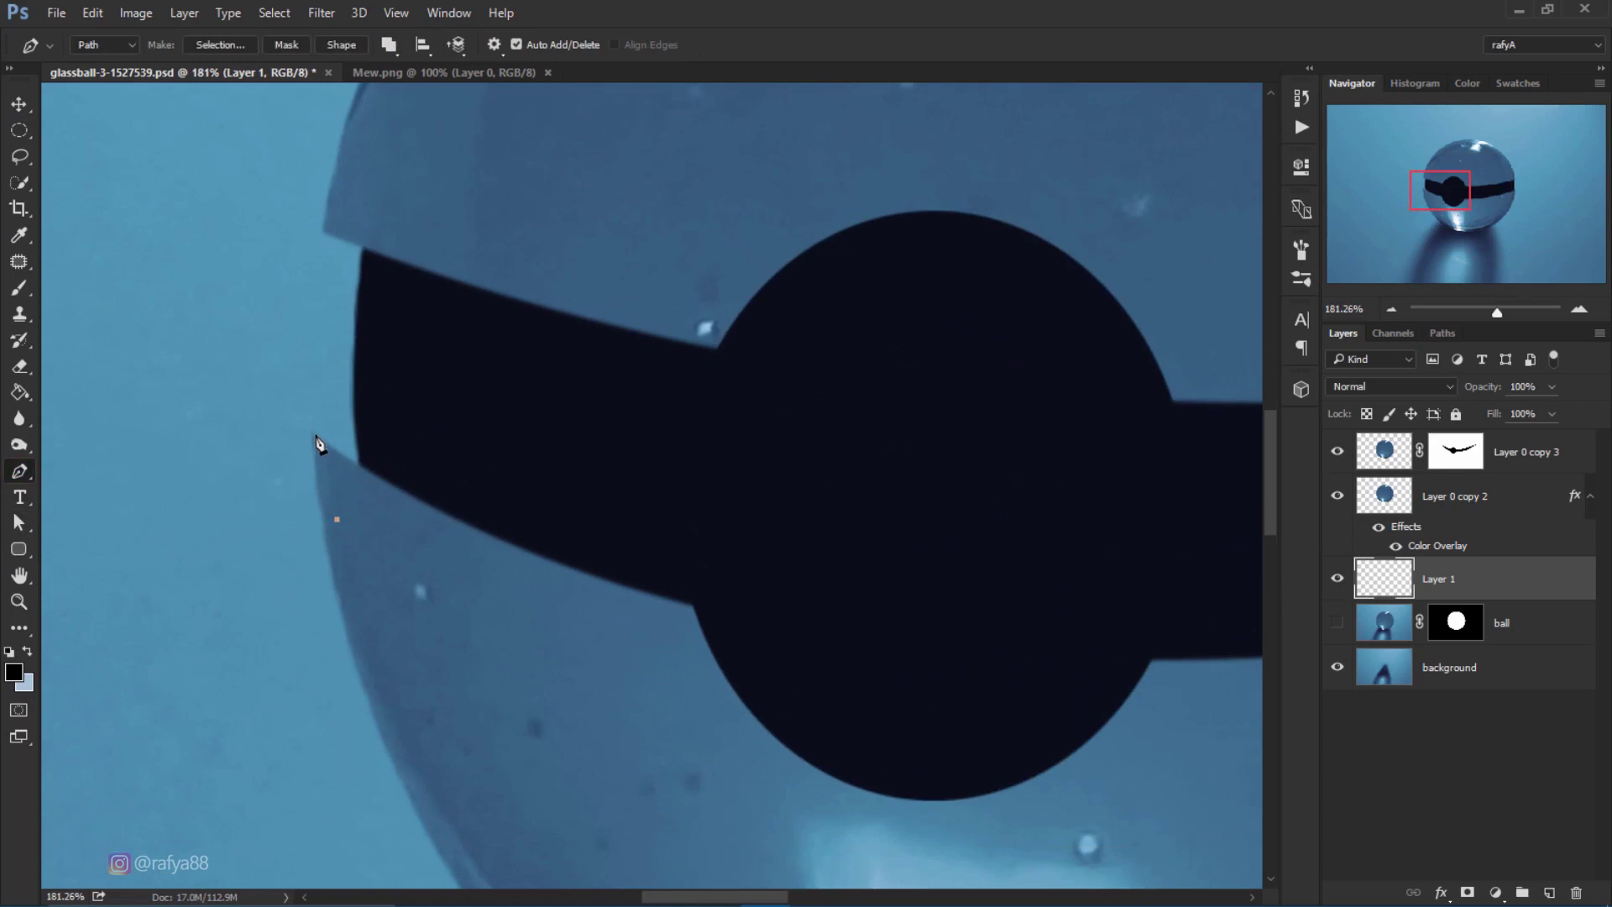
left_click_drag(593, 414, 839, 428)
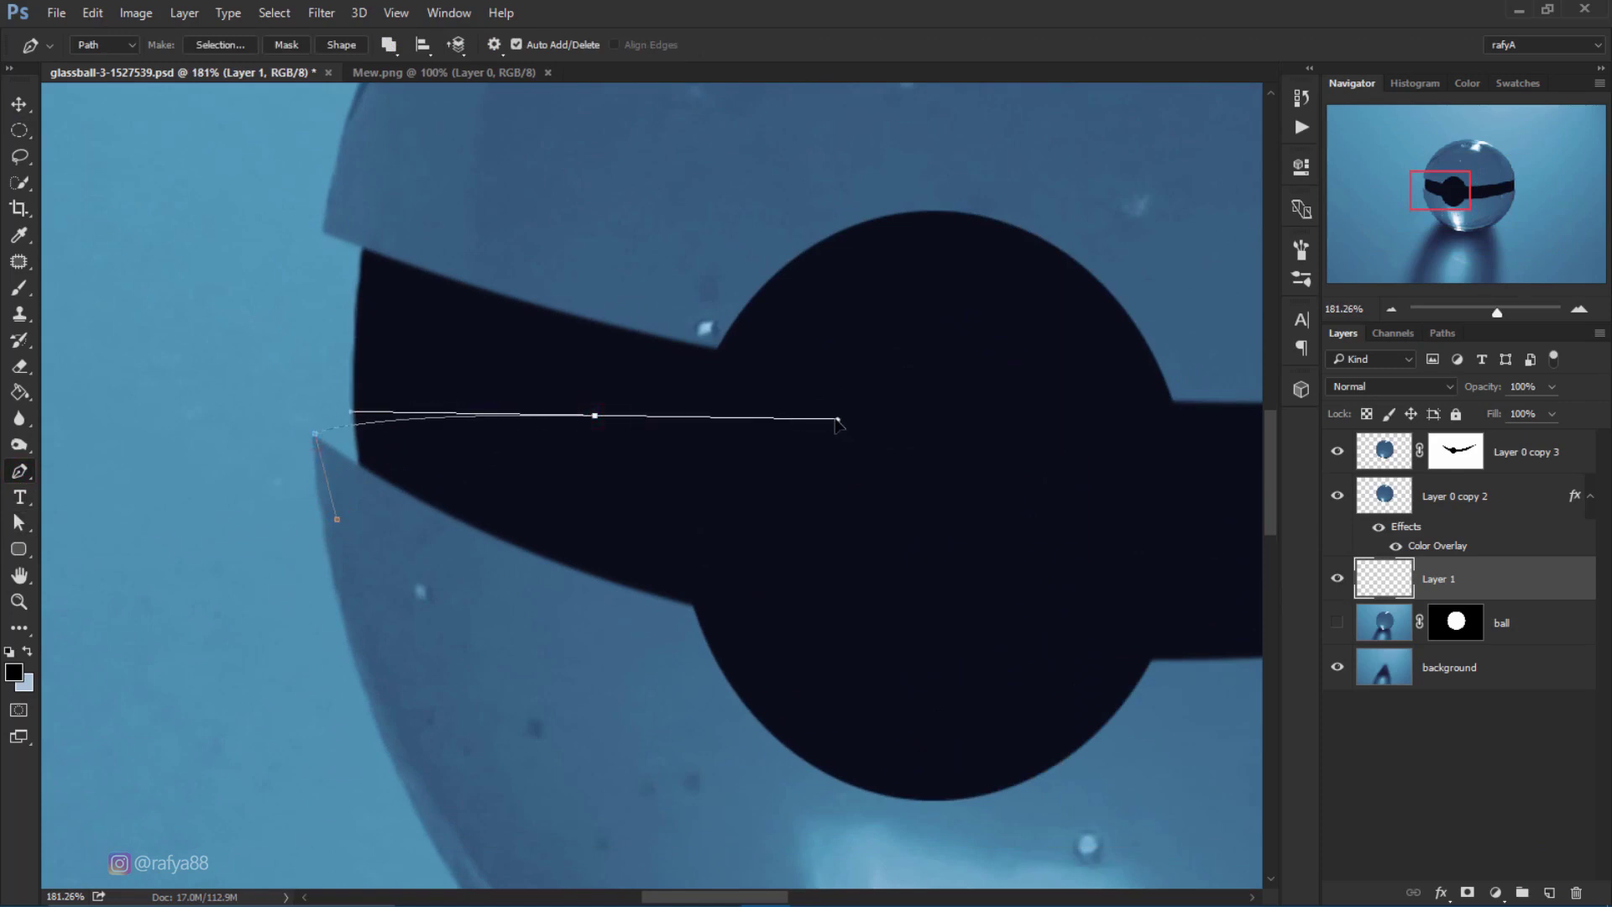
Continue the path along the belt's lower edge to the ball's right edge.
scroll(563, 393, "down", 3)
scroll(563, 393, "down", 2)
left_click(1121, 413)
scroll(1125, 420, "up", 3)
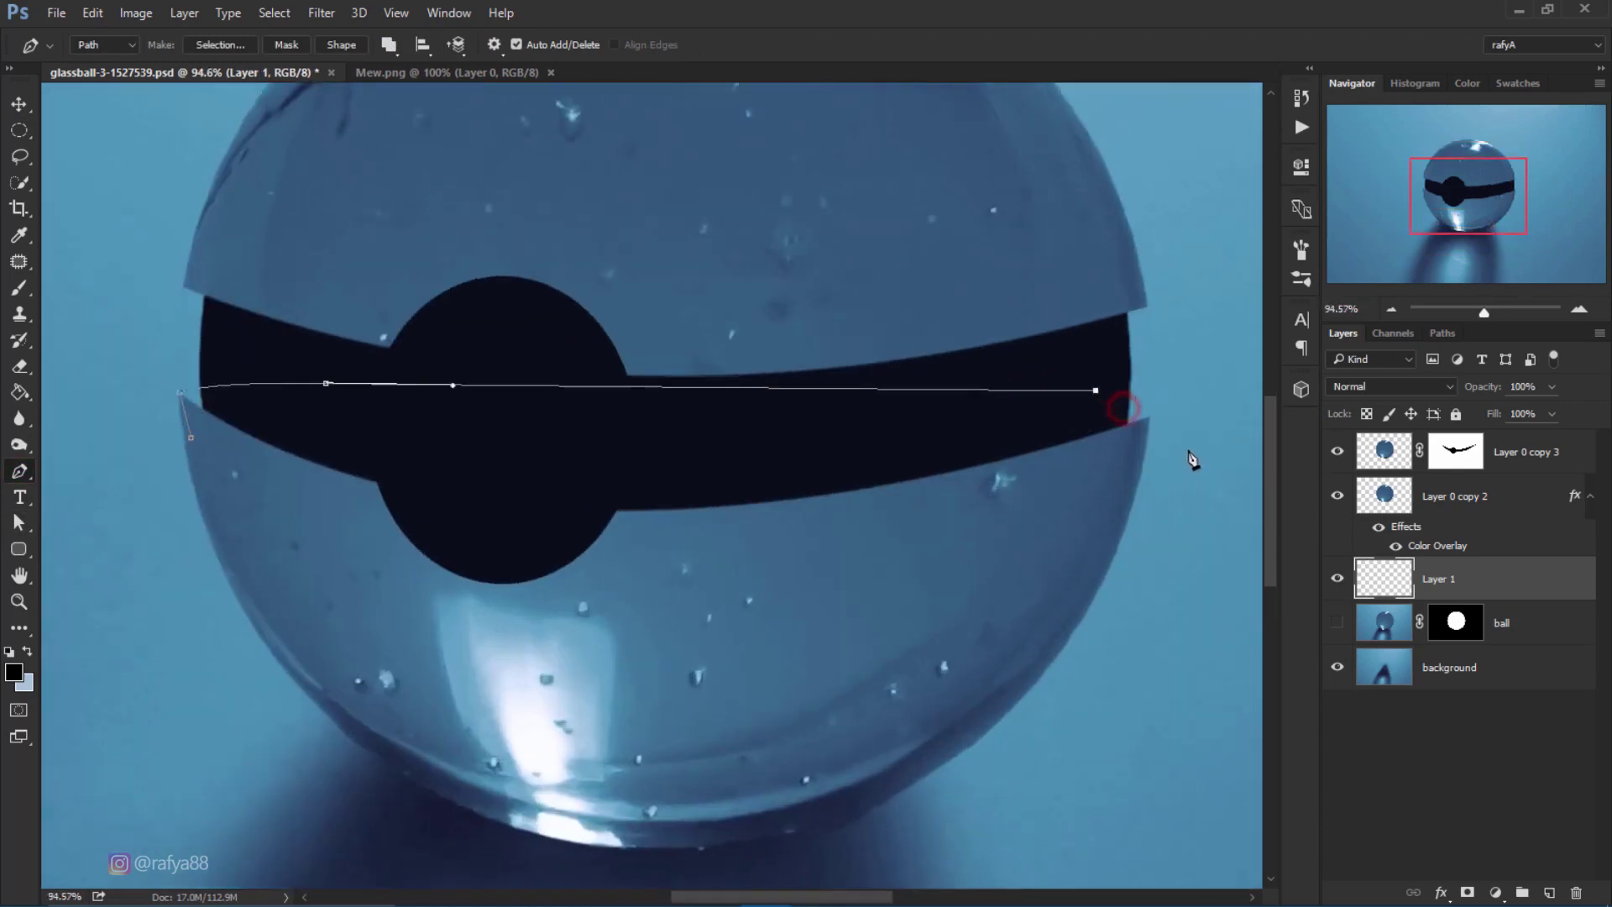
scroll(1135, 420, "up", 1)
key("ctrl+z")
left_click(1082, 399)
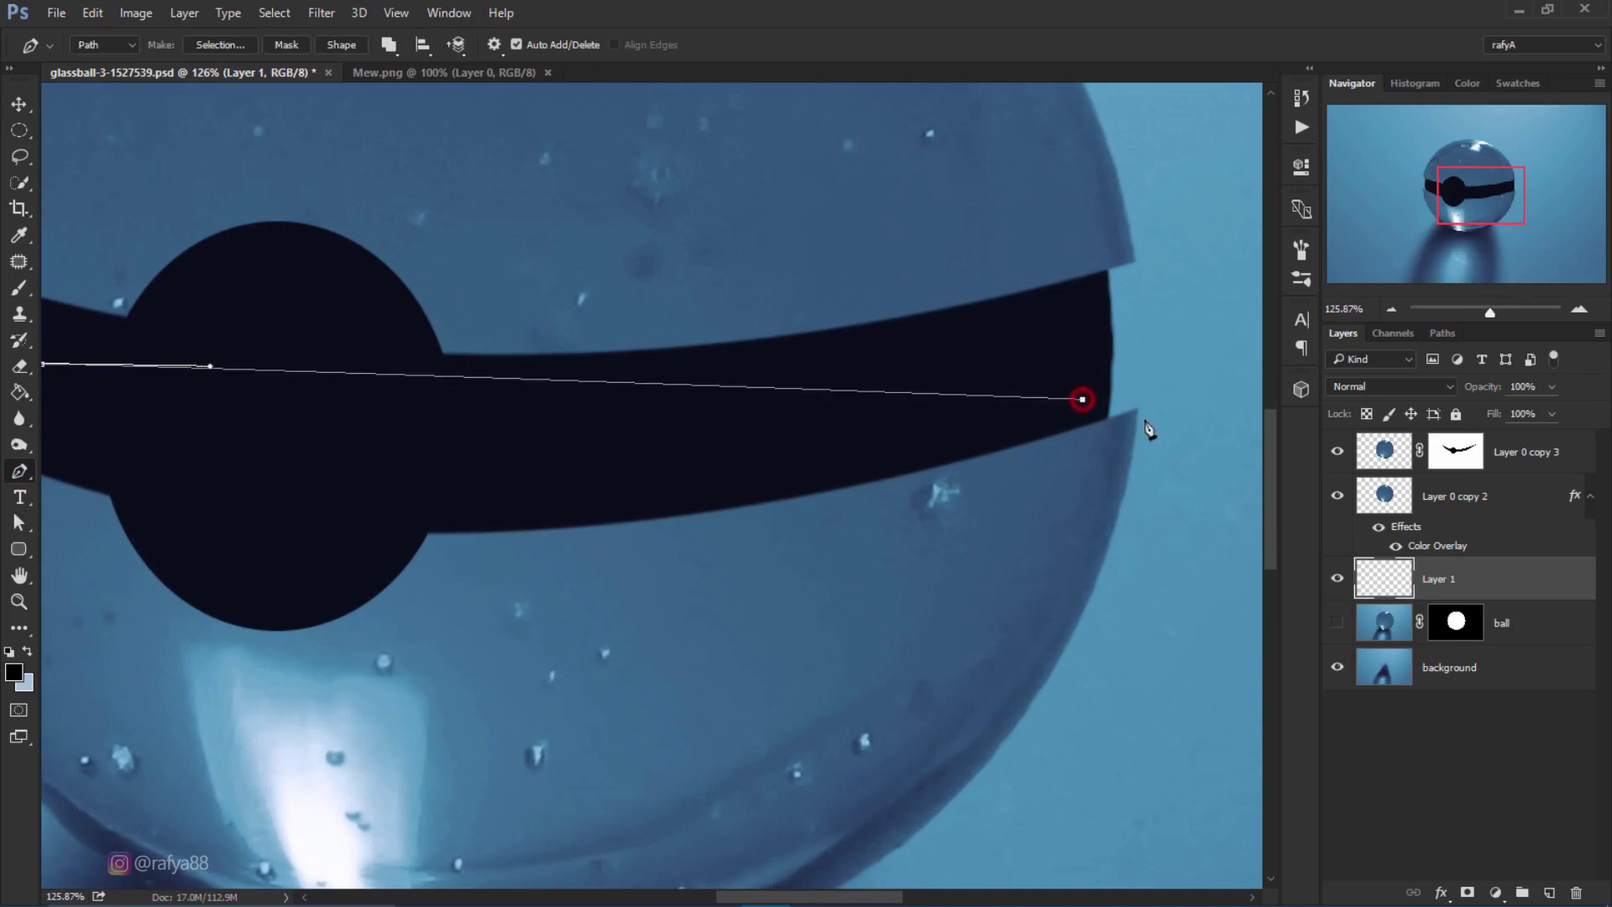
left_click(1137, 405)
Curve the path around the lower half, close it, and choose Make Selection.
left_click(944, 556)
scroll(944, 558, "down", 2)
scroll(943, 558, "down", 1)
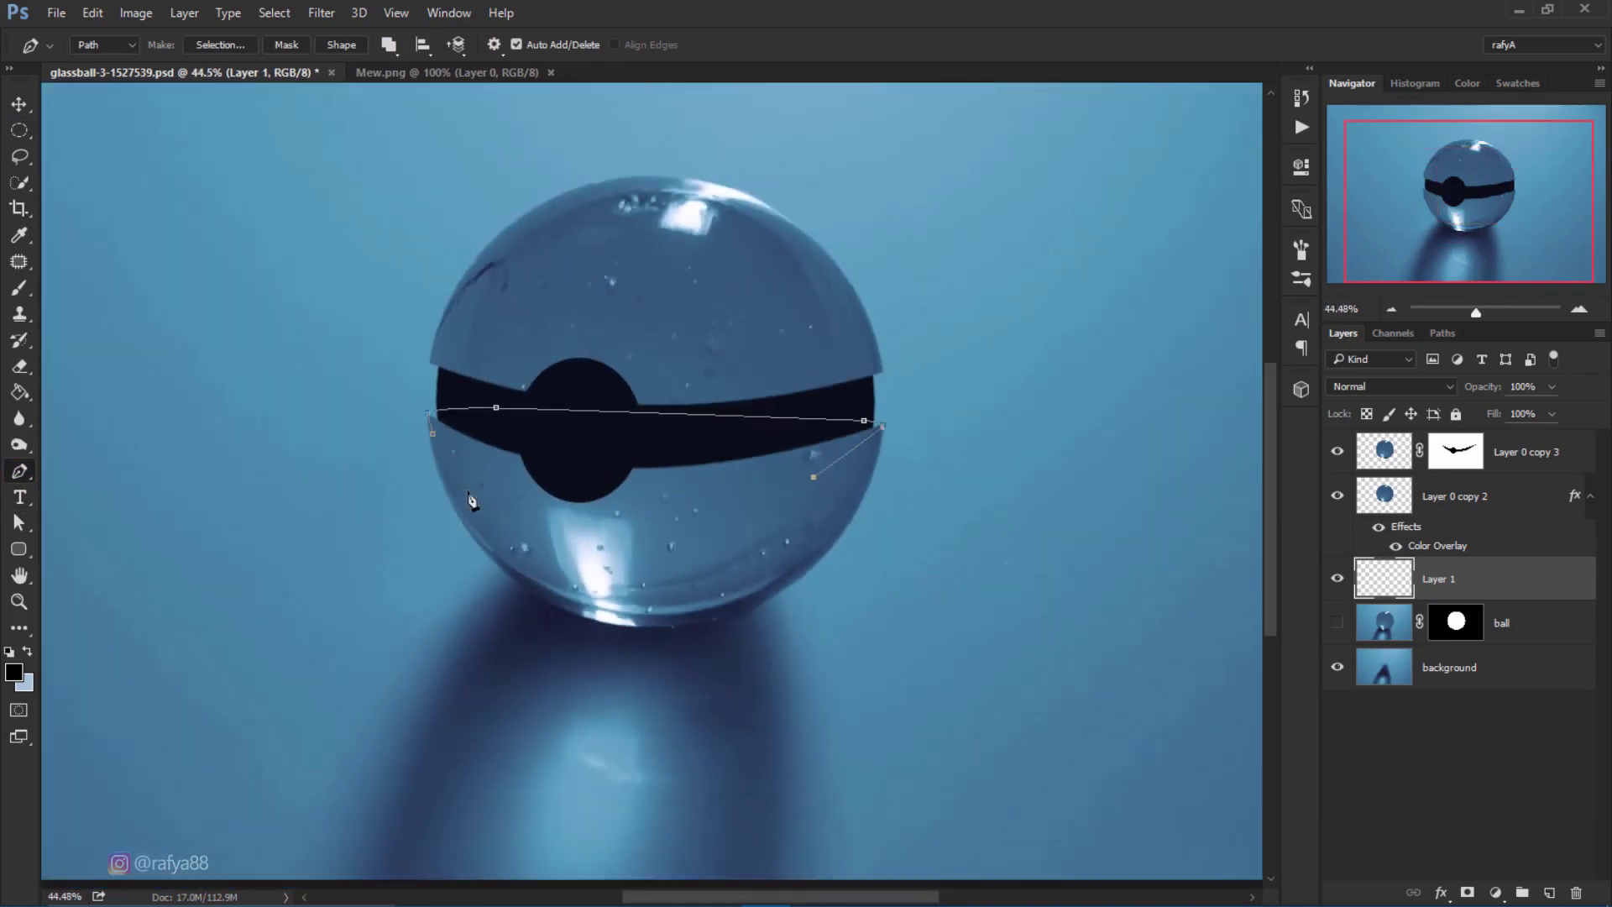
mouse_move(464, 477)
left_mouse_down()
mouse_move(453, 437)
mouse_move(392, 372)
left_mouse_up()
left_click_drag(438, 444, 433, 432)
scroll(437, 434, "up", 1)
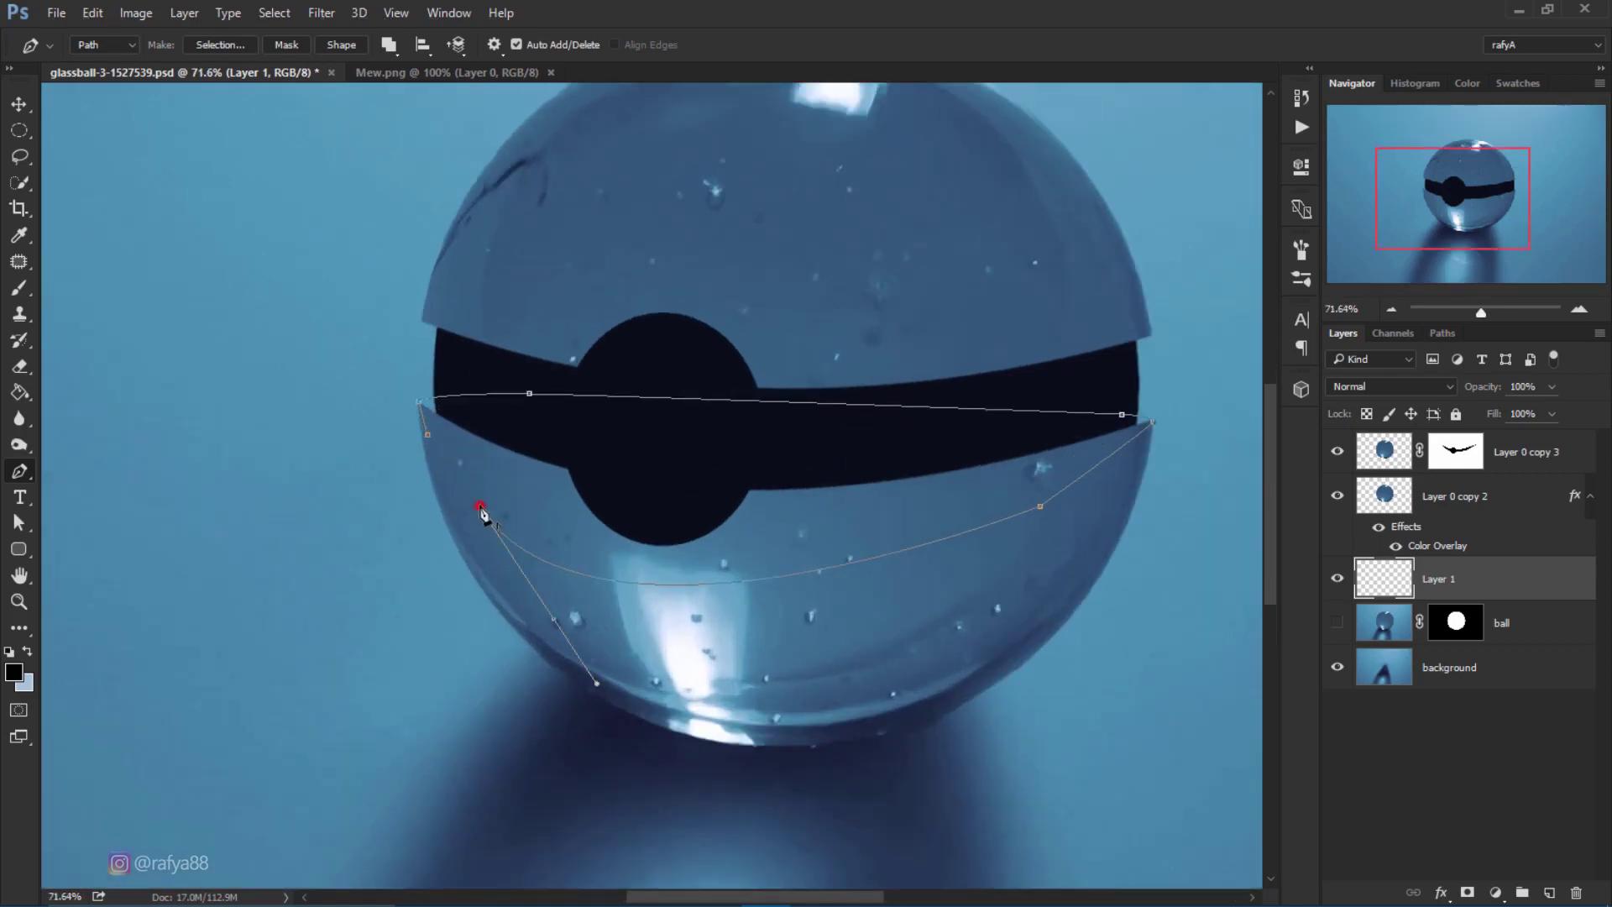
right_click(892, 462)
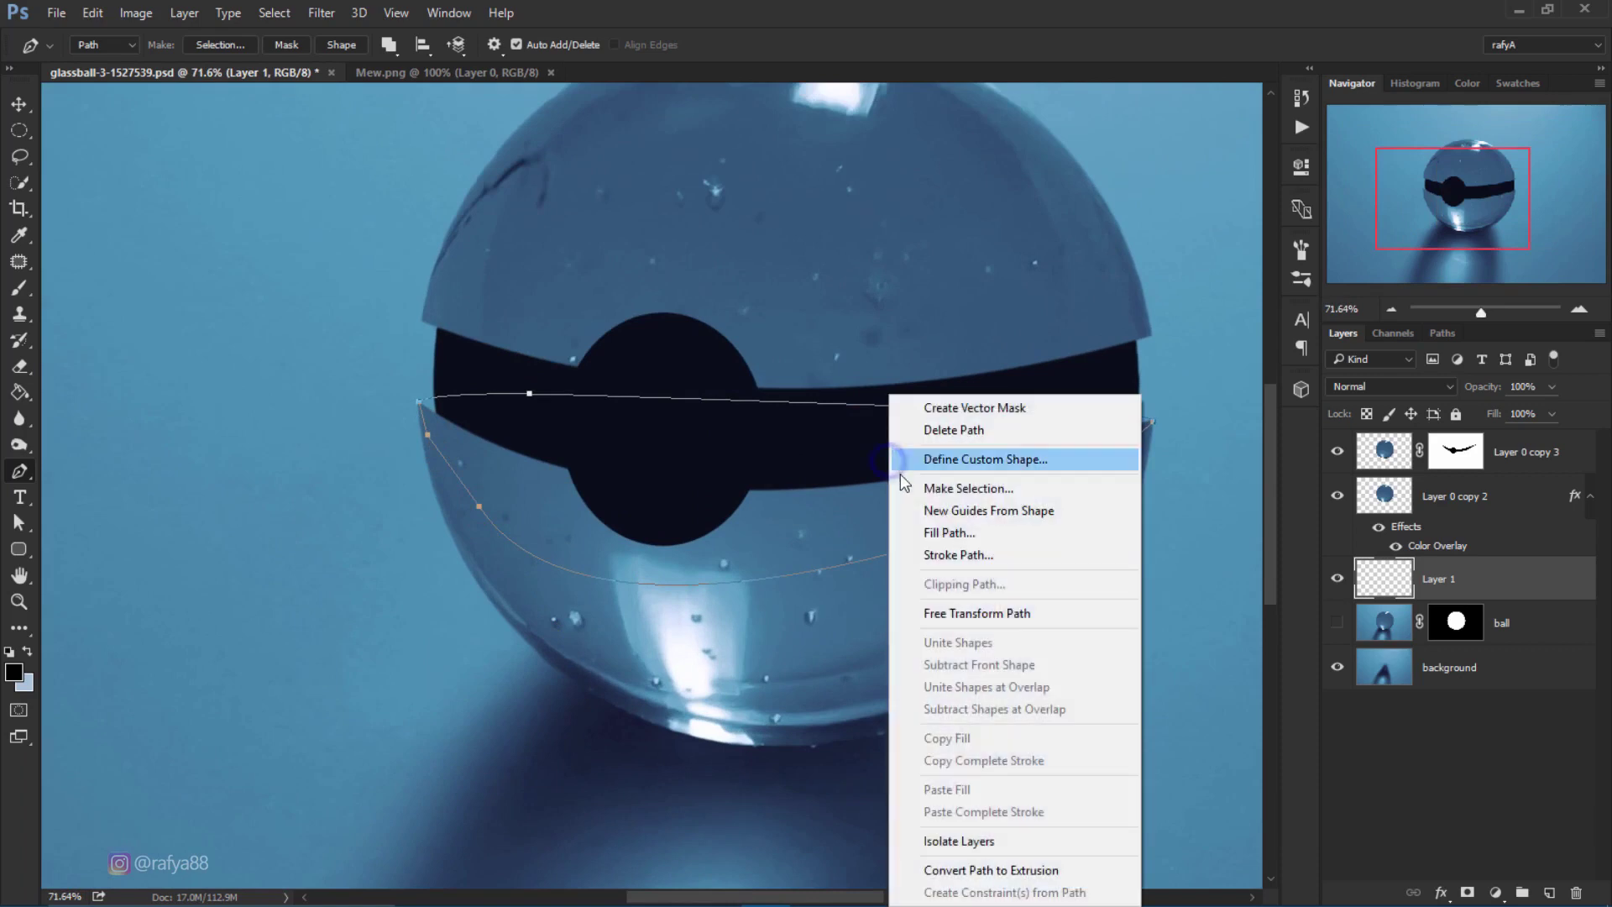
left_click(904, 487)
Confirm the selection and set the foreground colour to a light blue sampled from the glass.
left_click(869, 265)
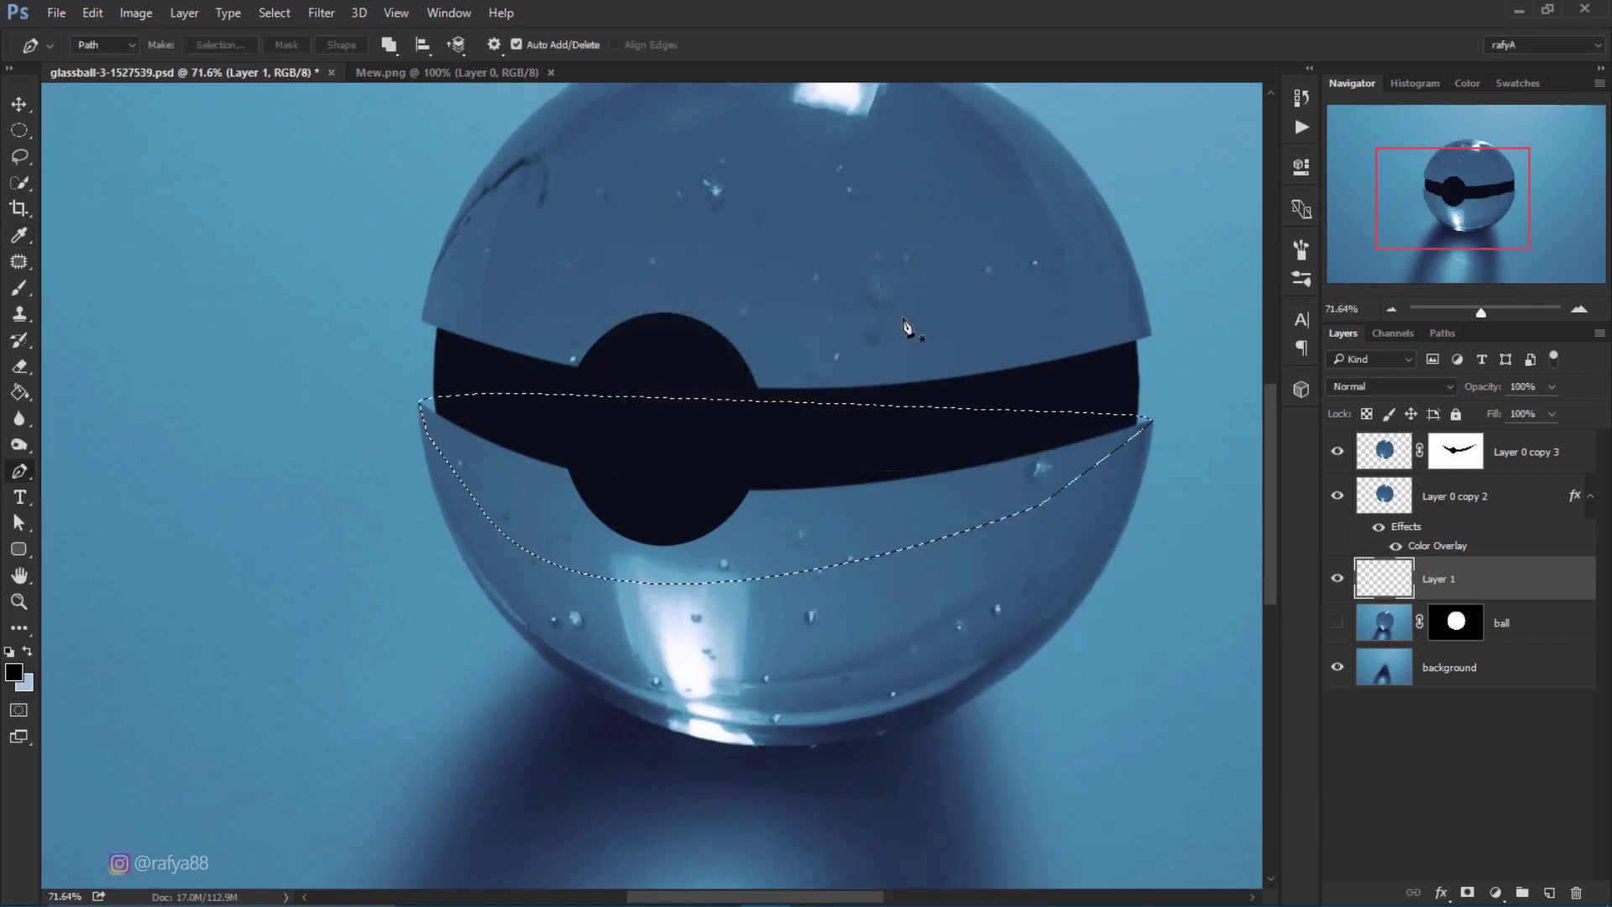
left_click(13, 671)
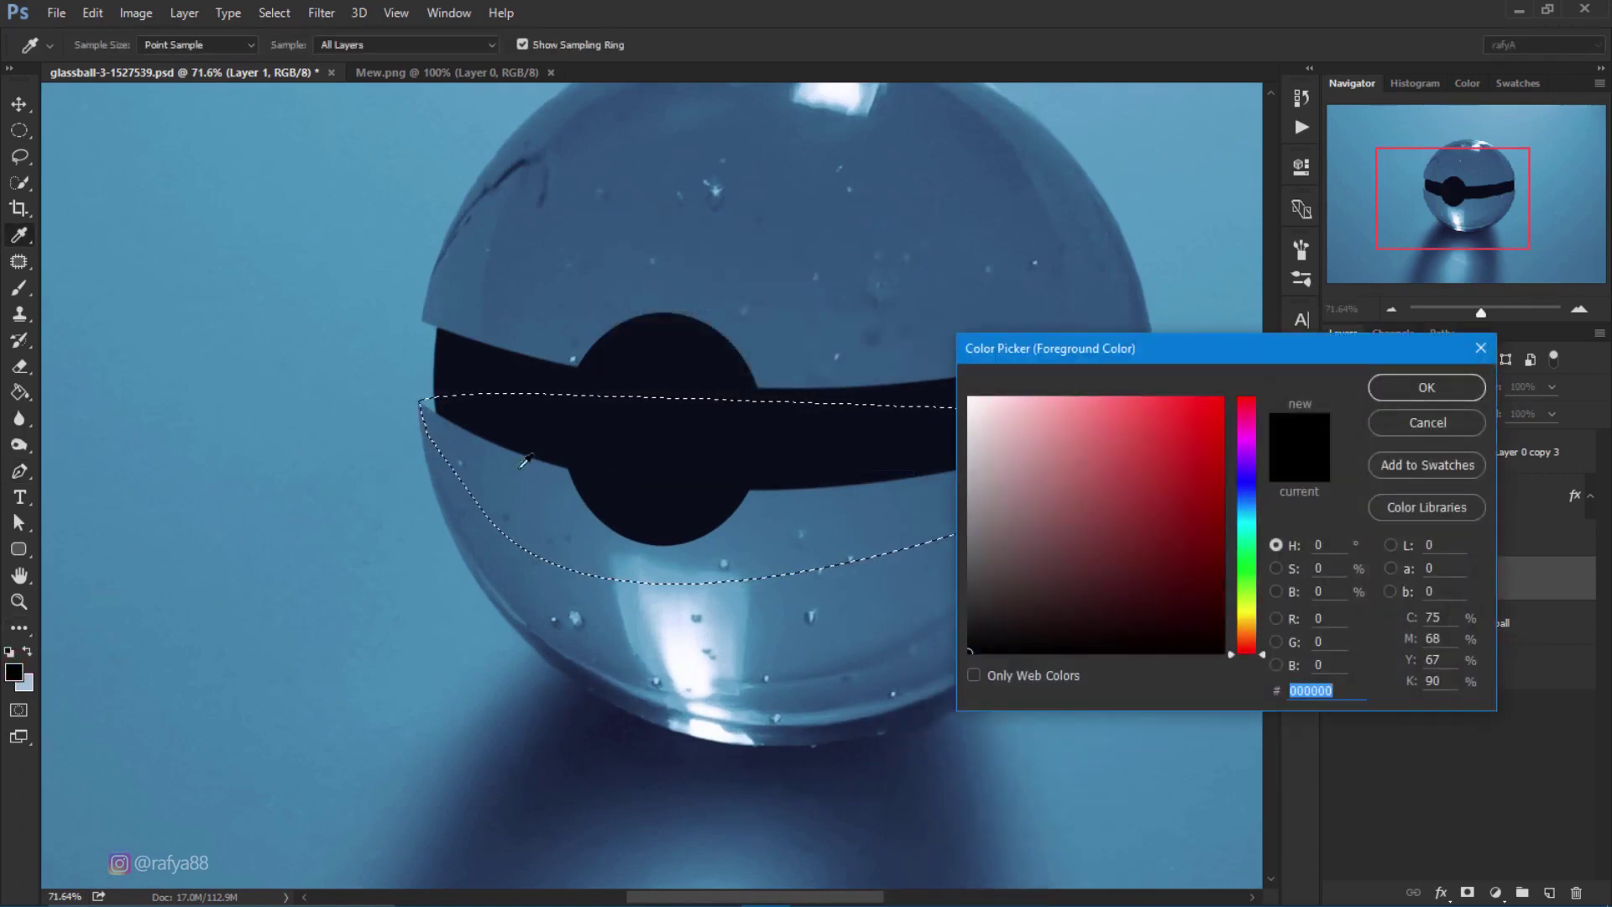
left_click(645, 619)
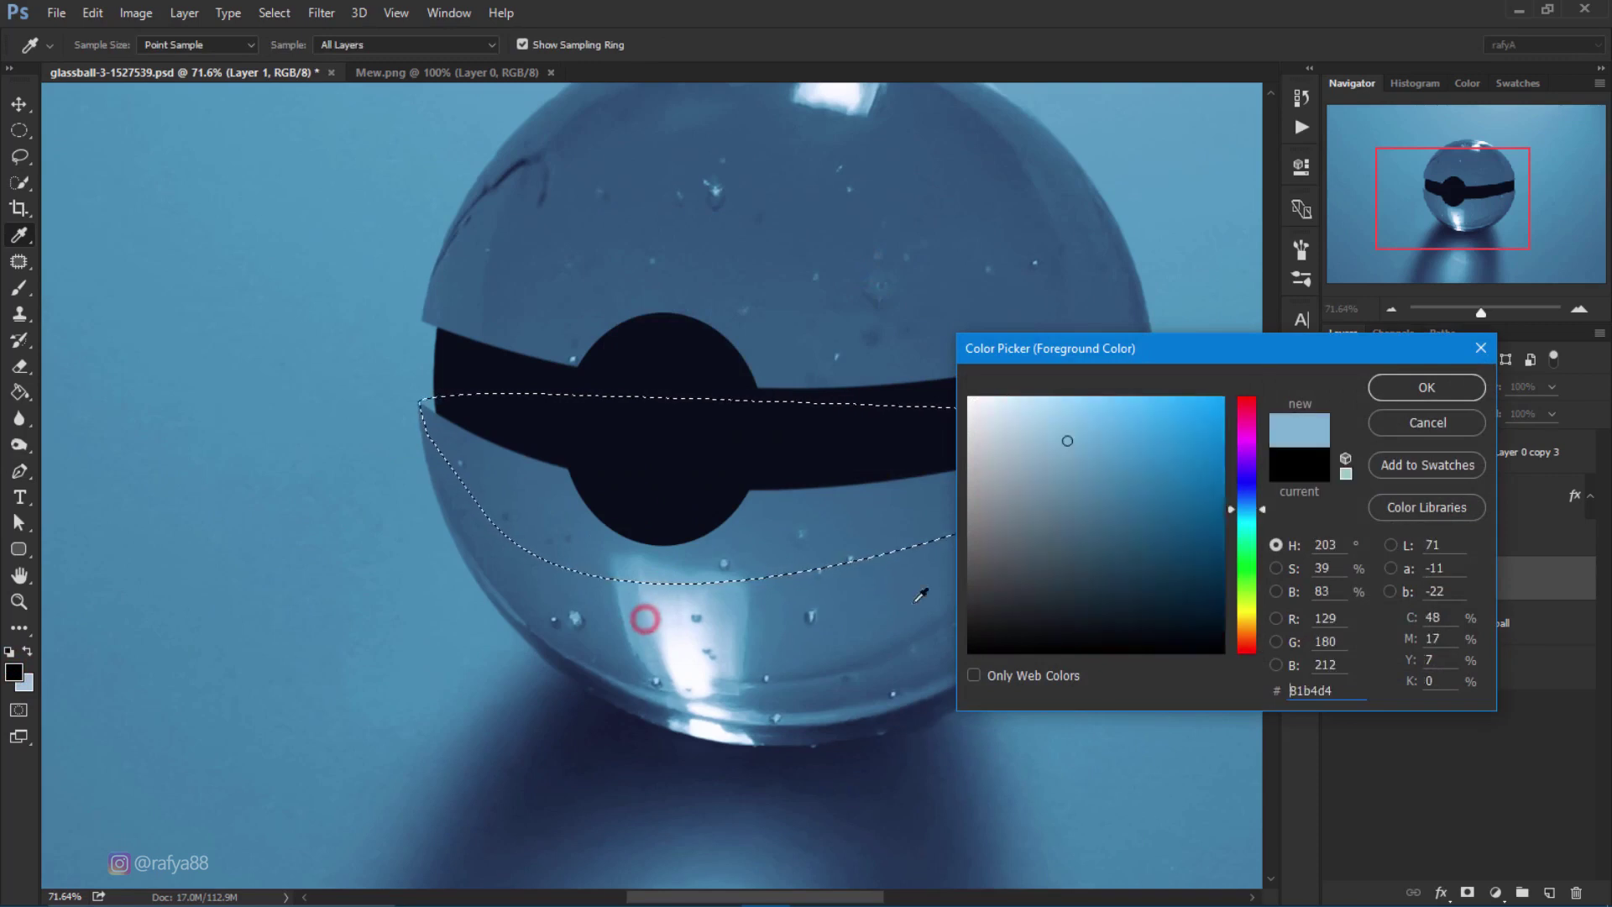
left_click(1427, 387)
Fill the crescent on Layer 1 with light blue 81b4d4 using the Paint Bucket, then deselect.
left_click(24, 393)
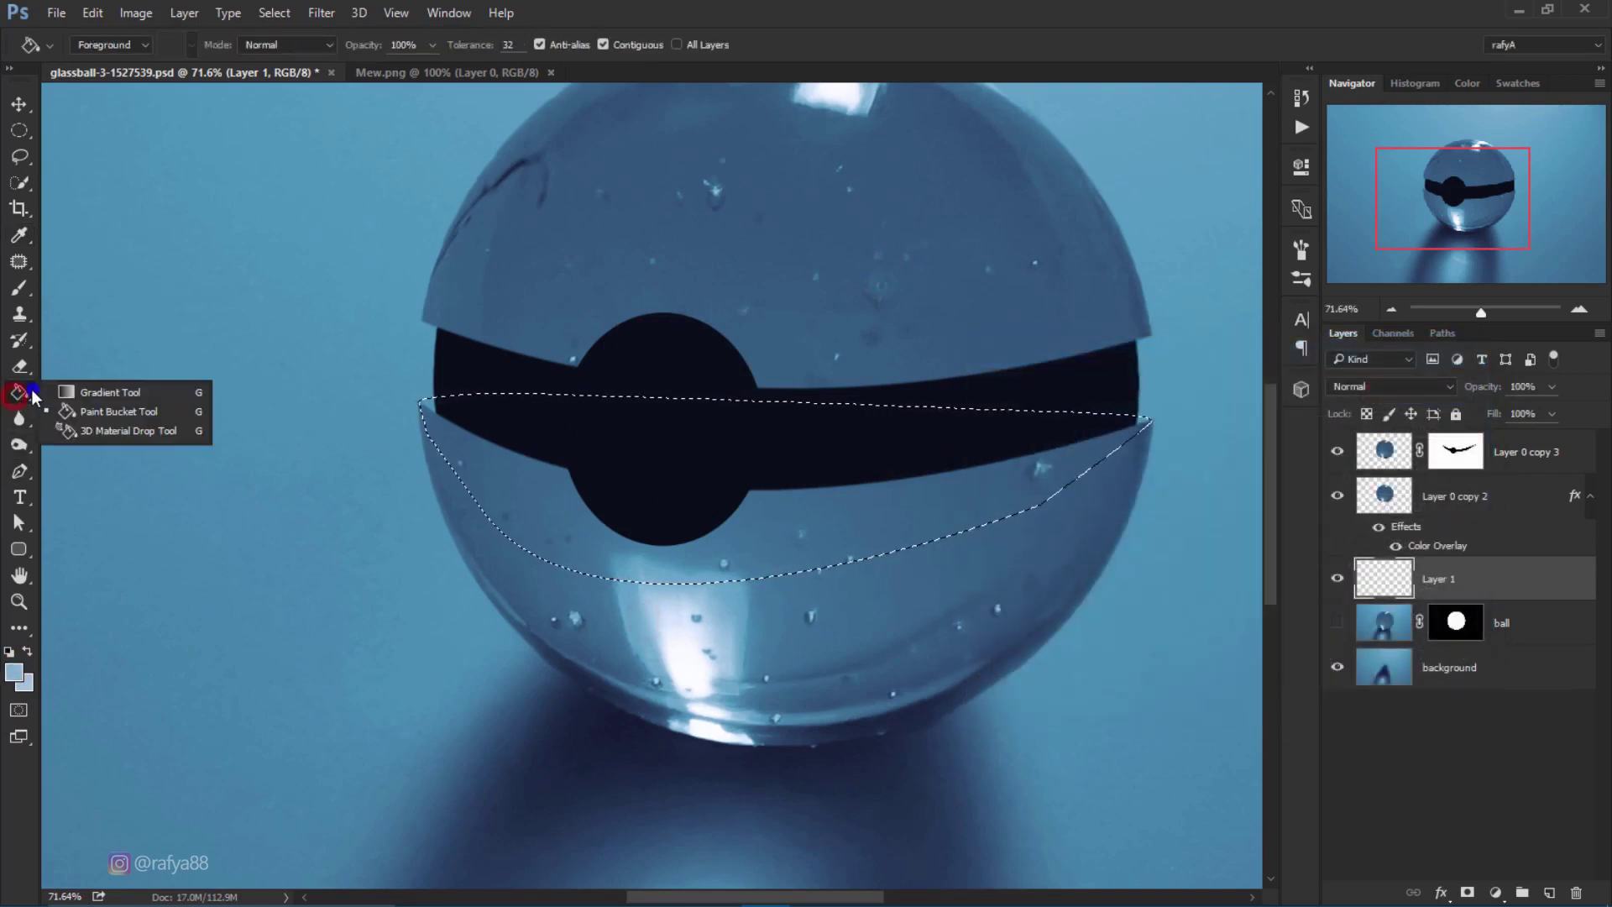
left_click(118, 411)
left_click(521, 446)
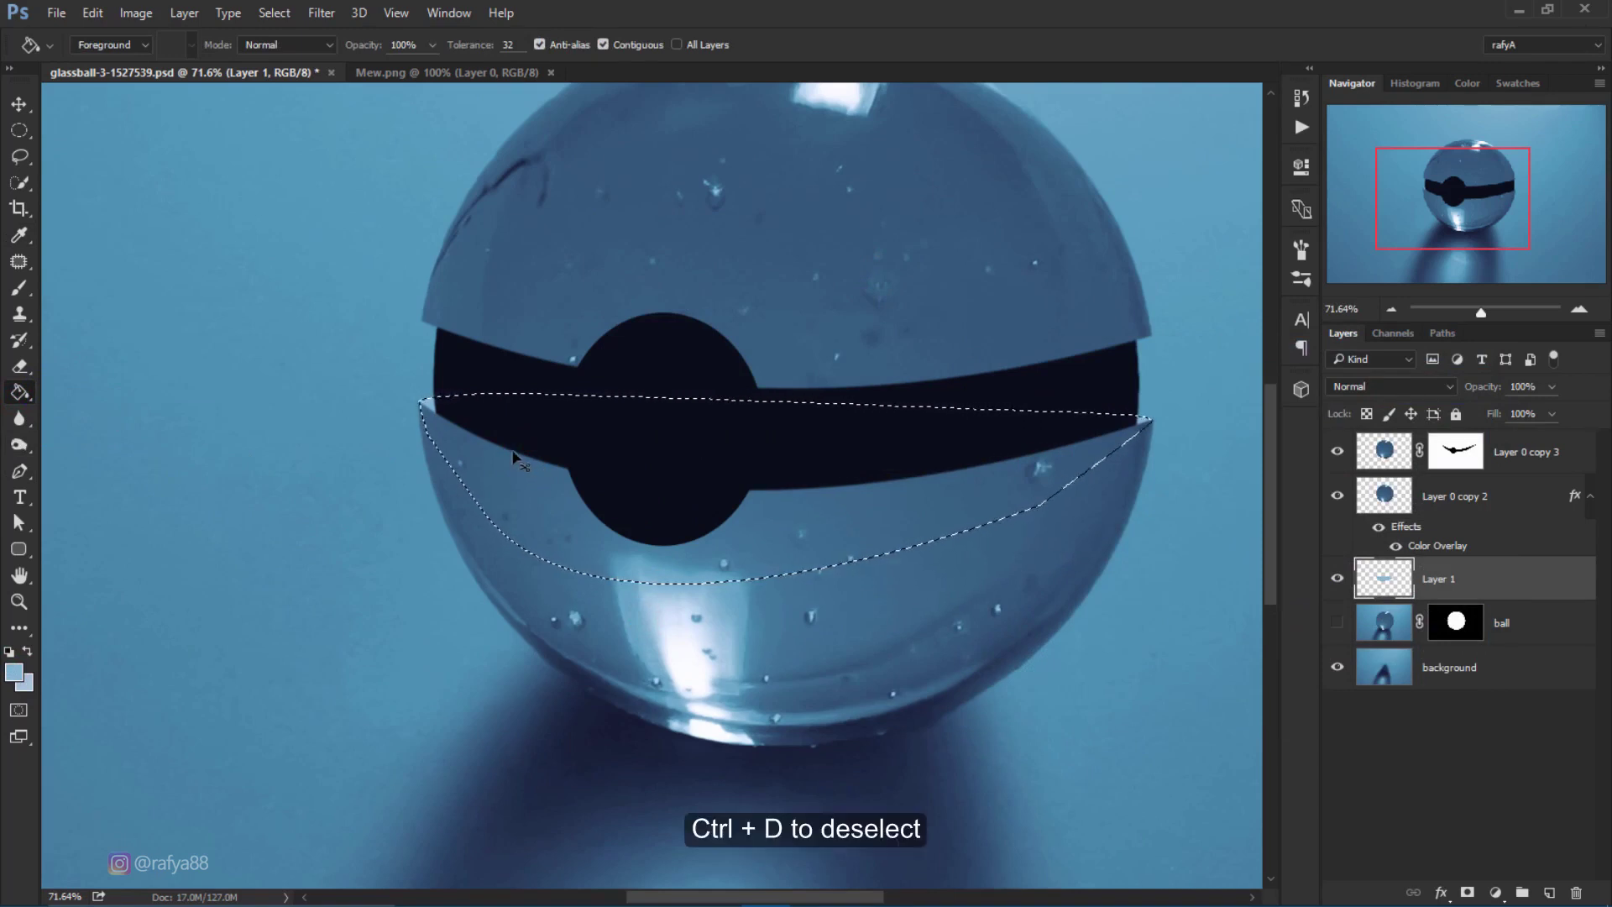
key("ctrl+d")
scroll(560, 516, "down", 5)
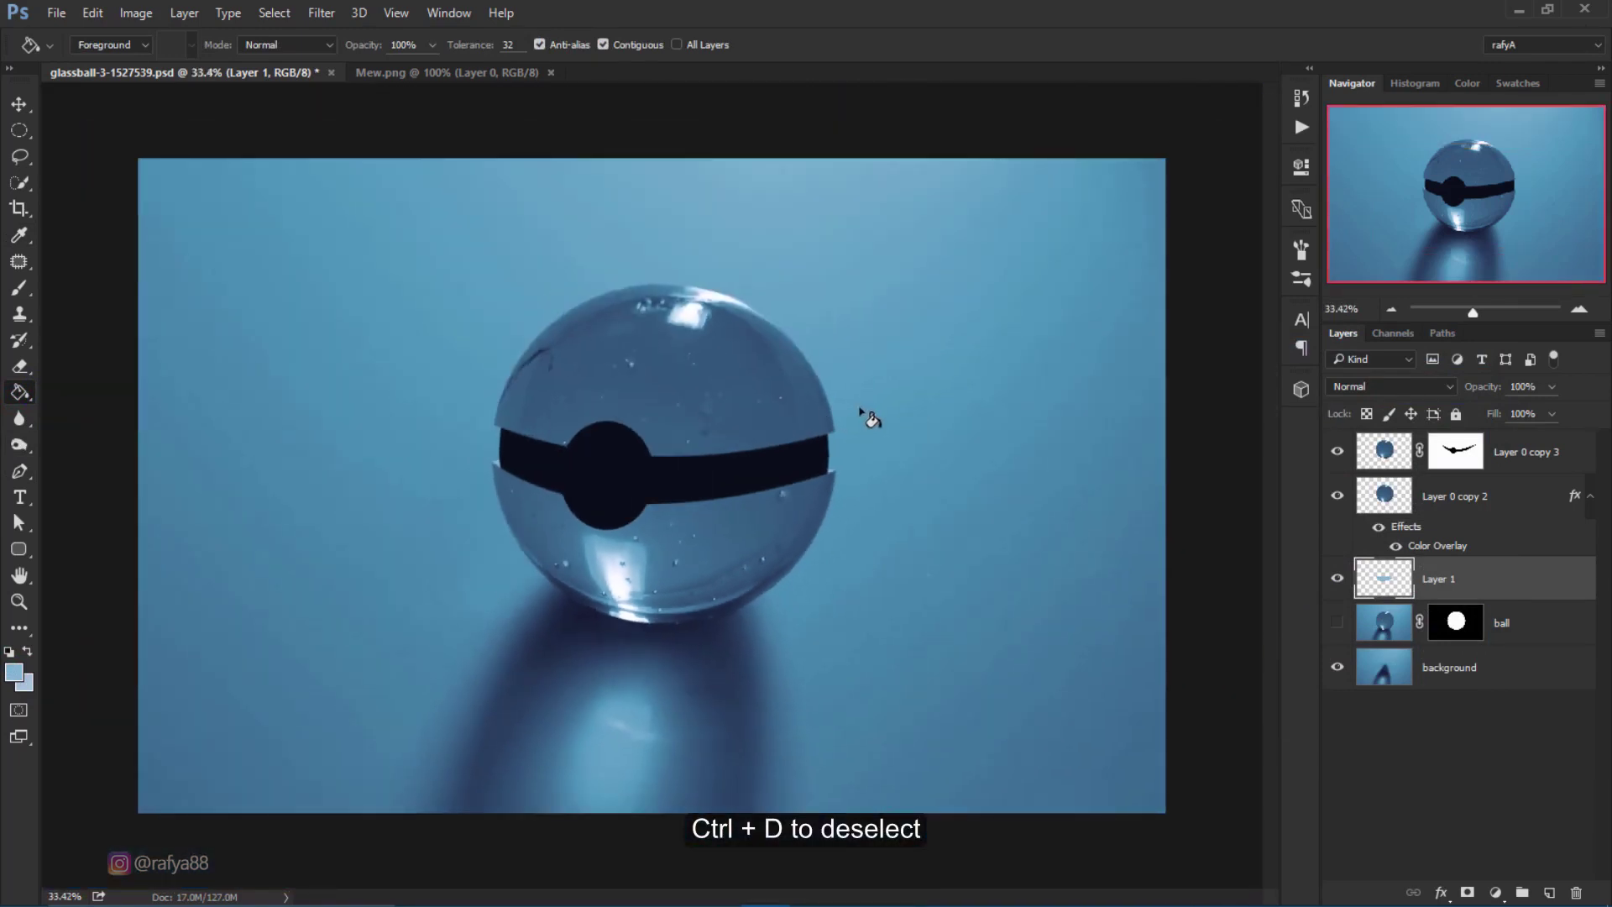
scroll(623, 429, "up", 3)
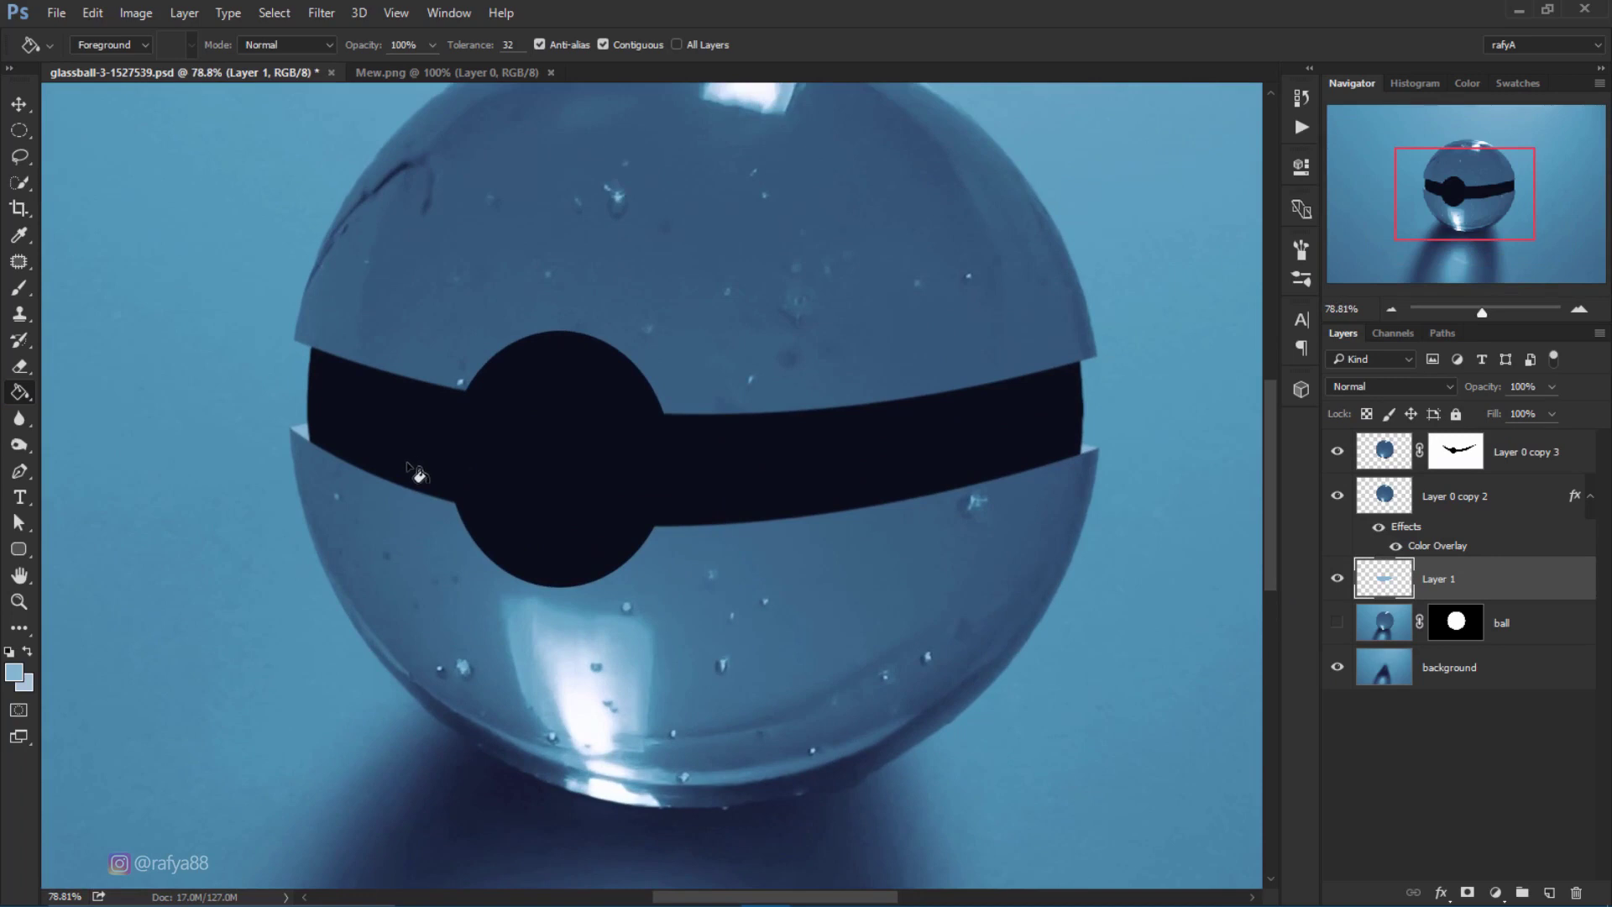
left_click_drag(738, 294, 715, 387)
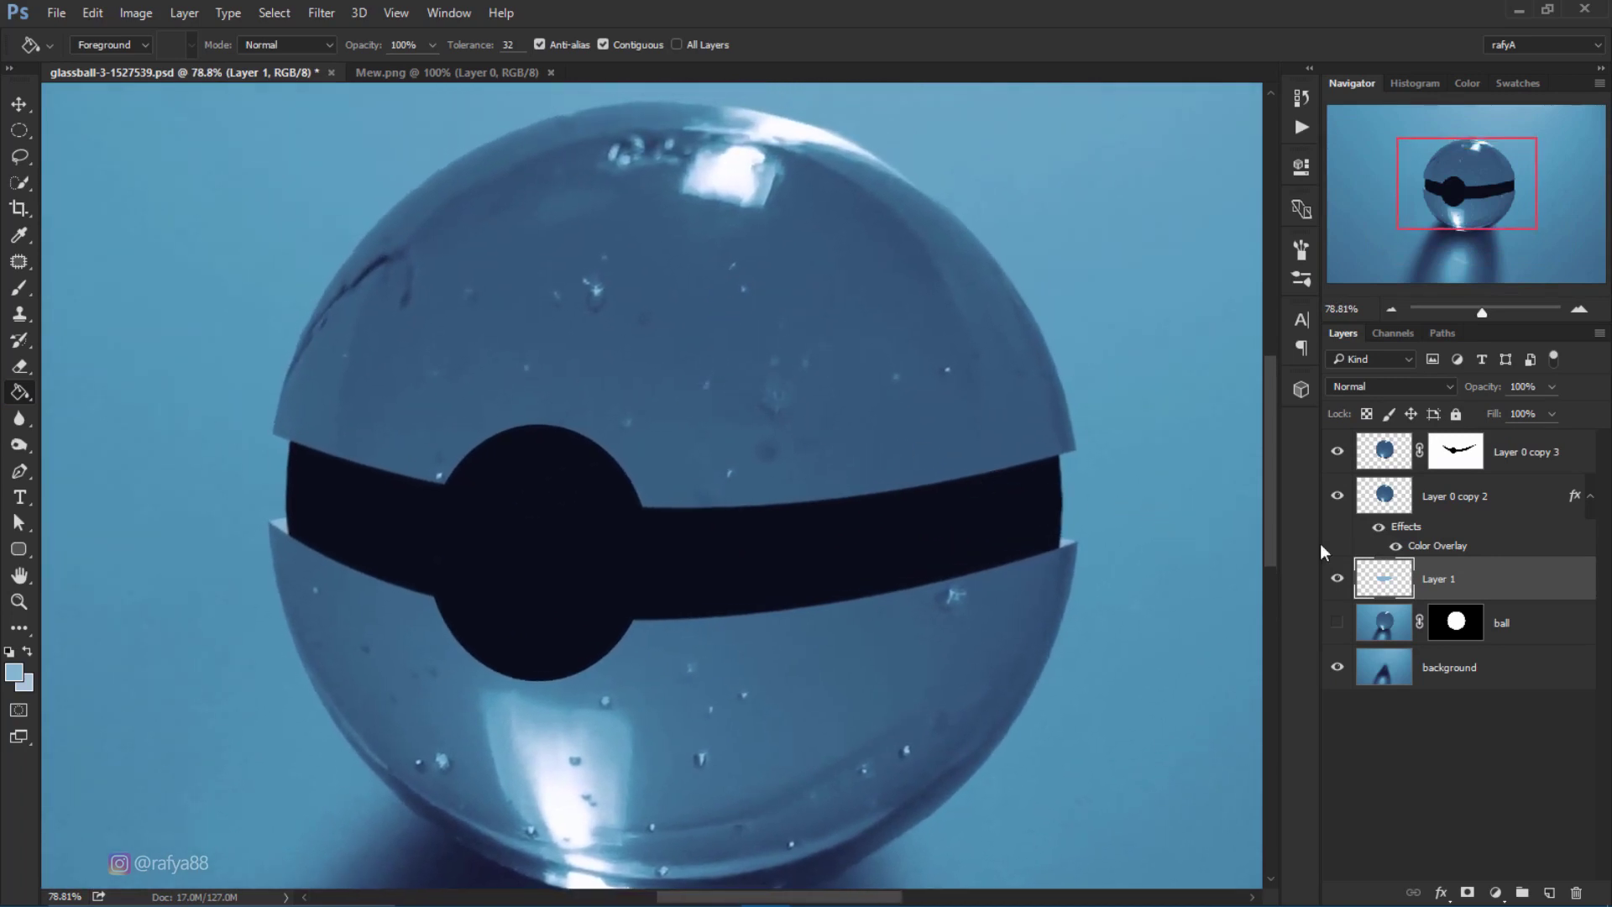
Target Layer 0 copy 3's mask and draw a centred elliptical selection inside the black button.
left_click(1338, 451)
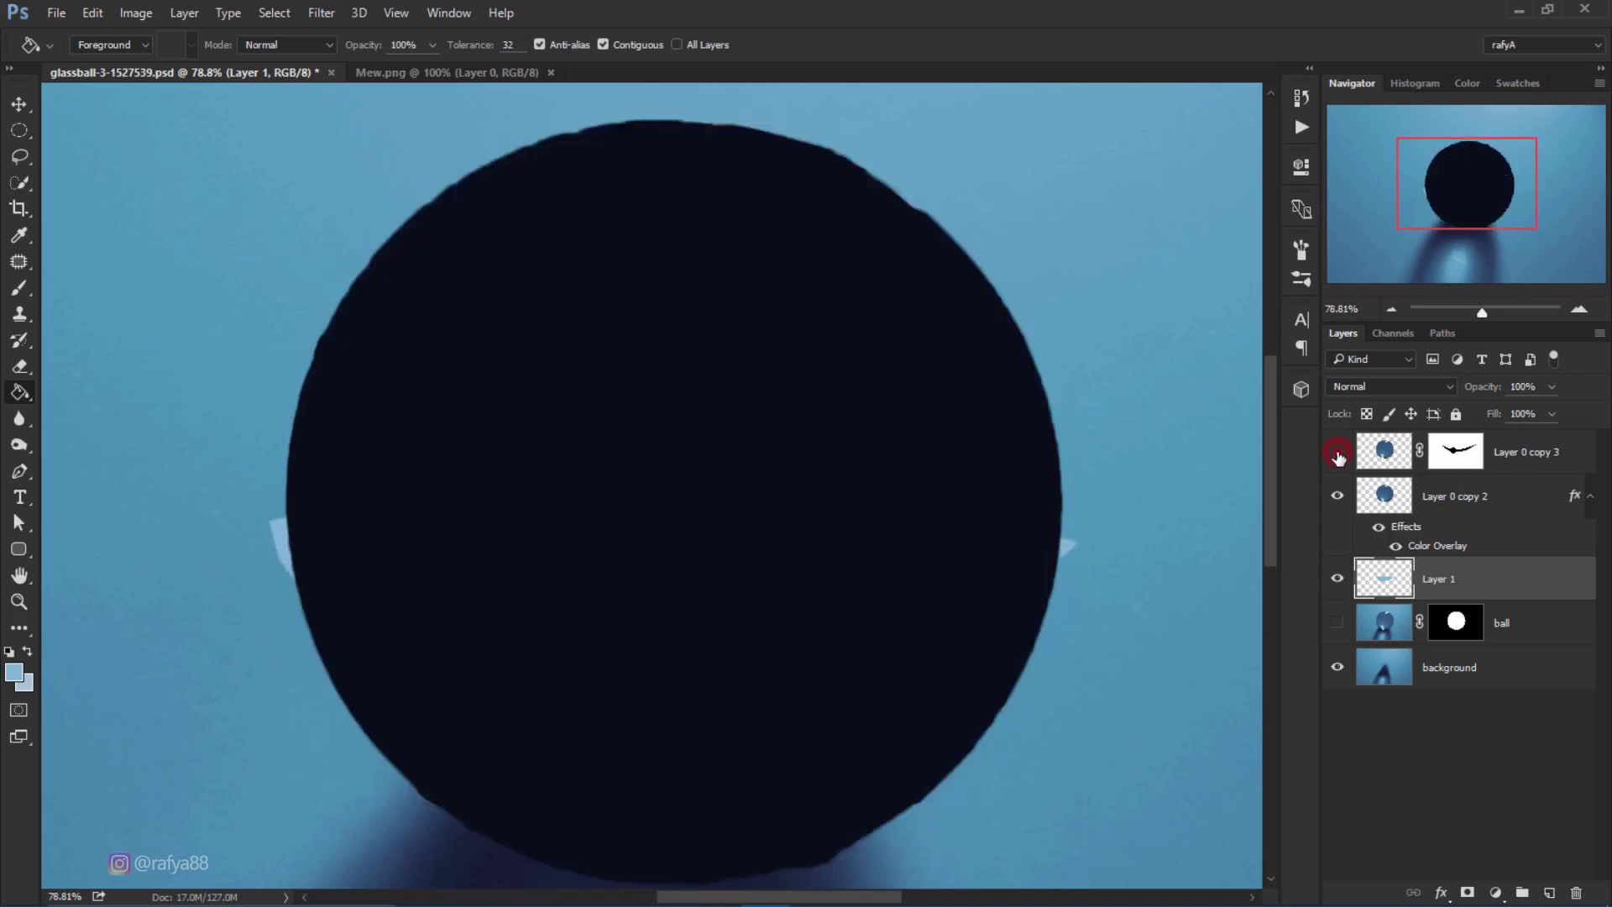
left_click(1441, 454)
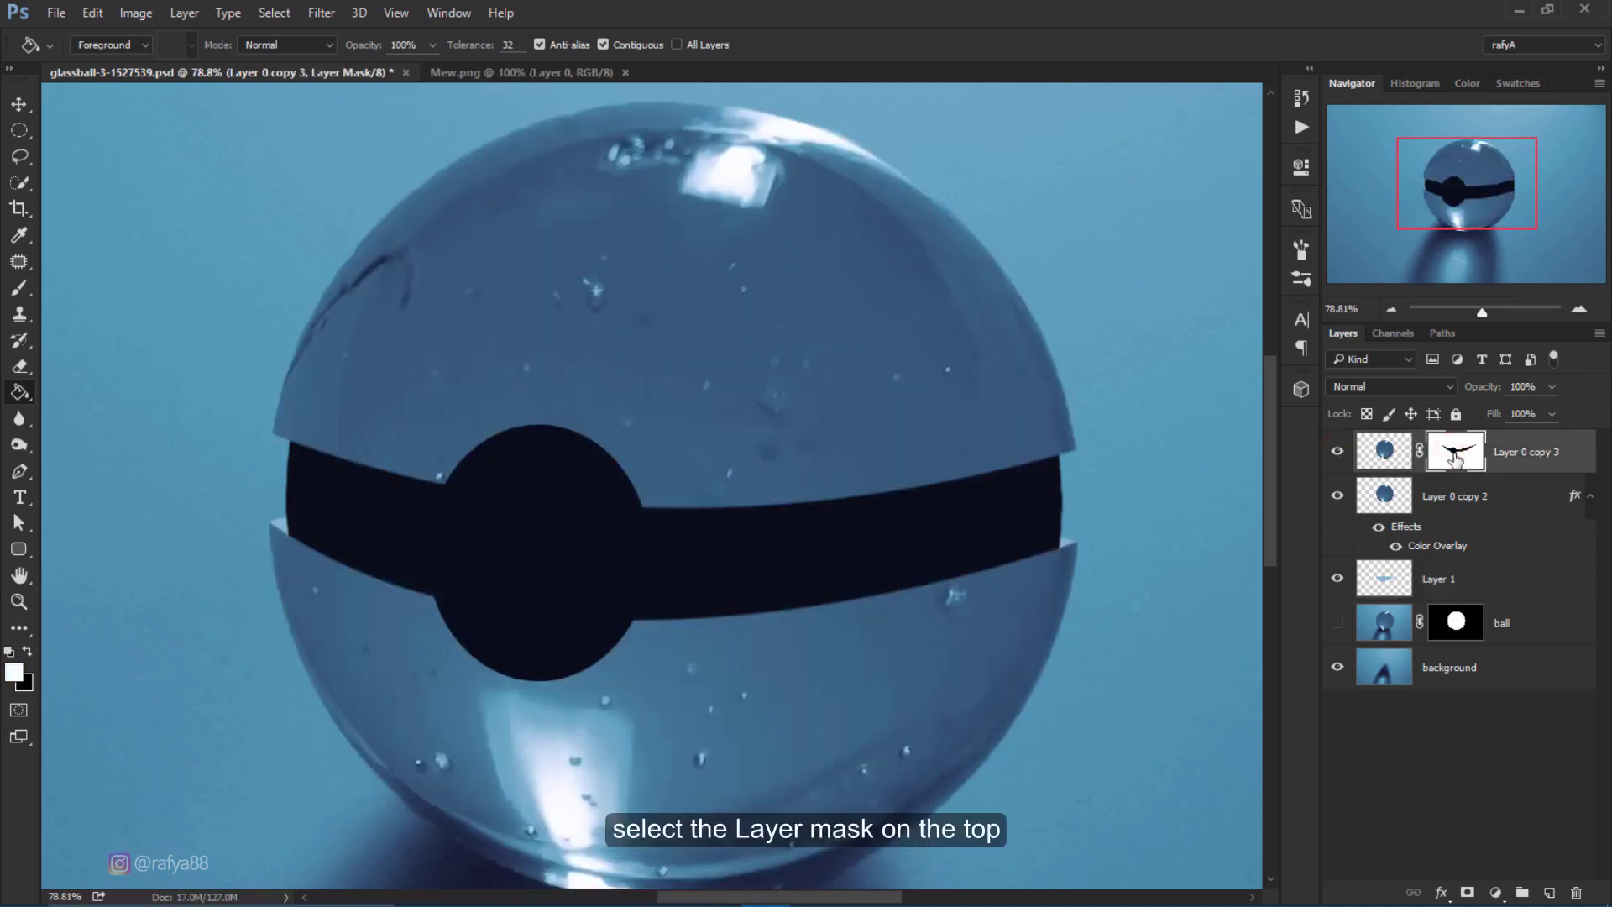
left_click(18, 131)
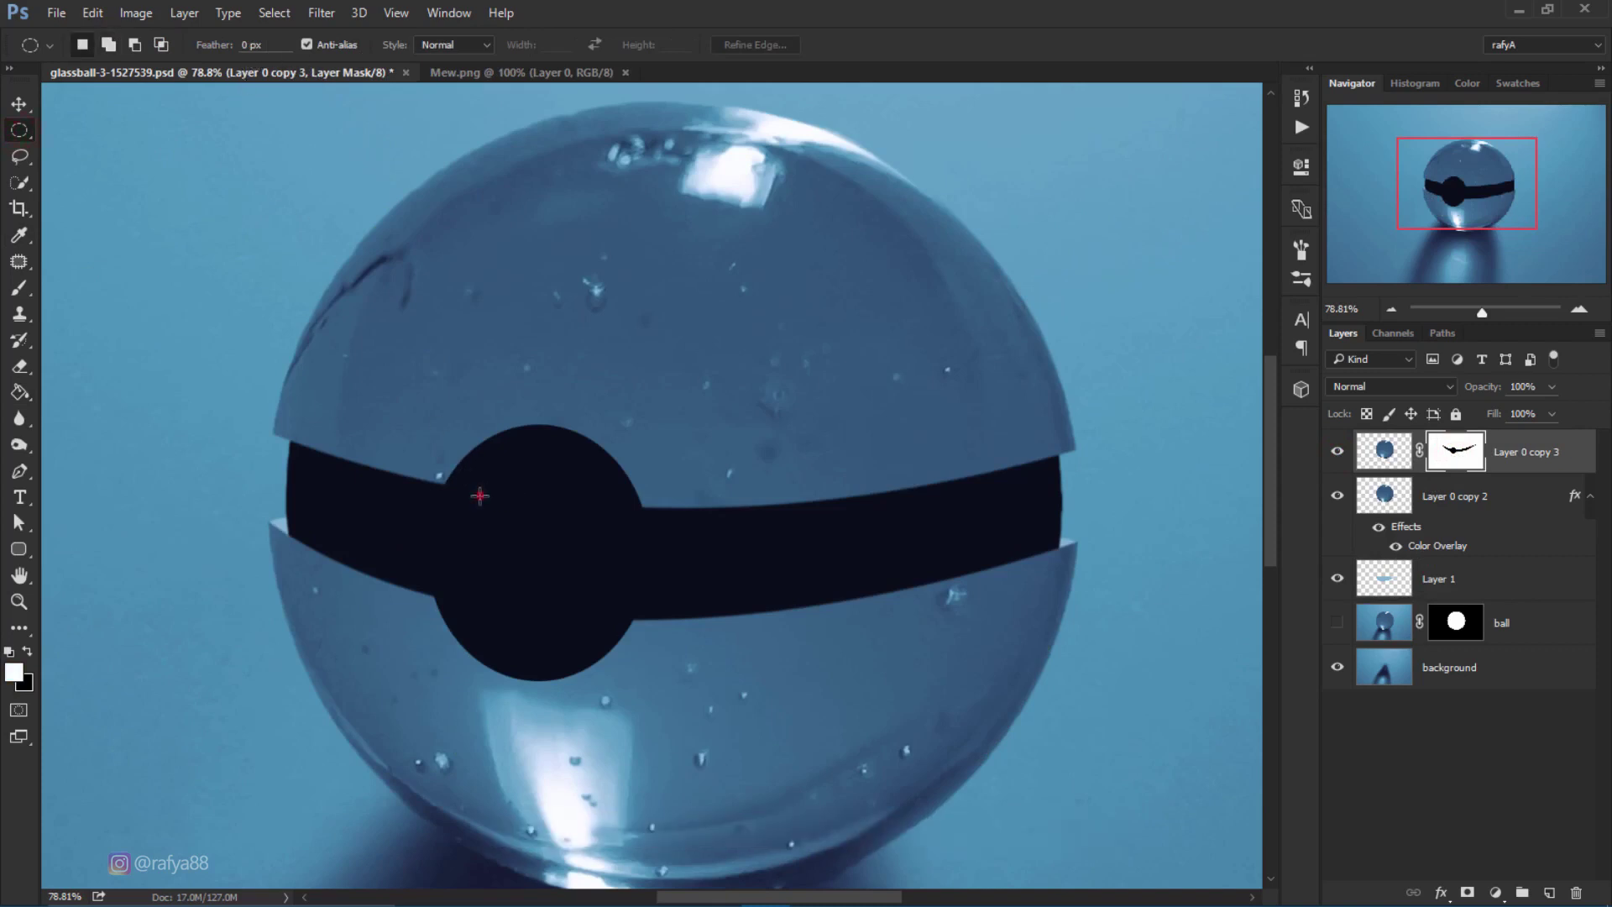
left_click_drag(479, 496, 584, 619)
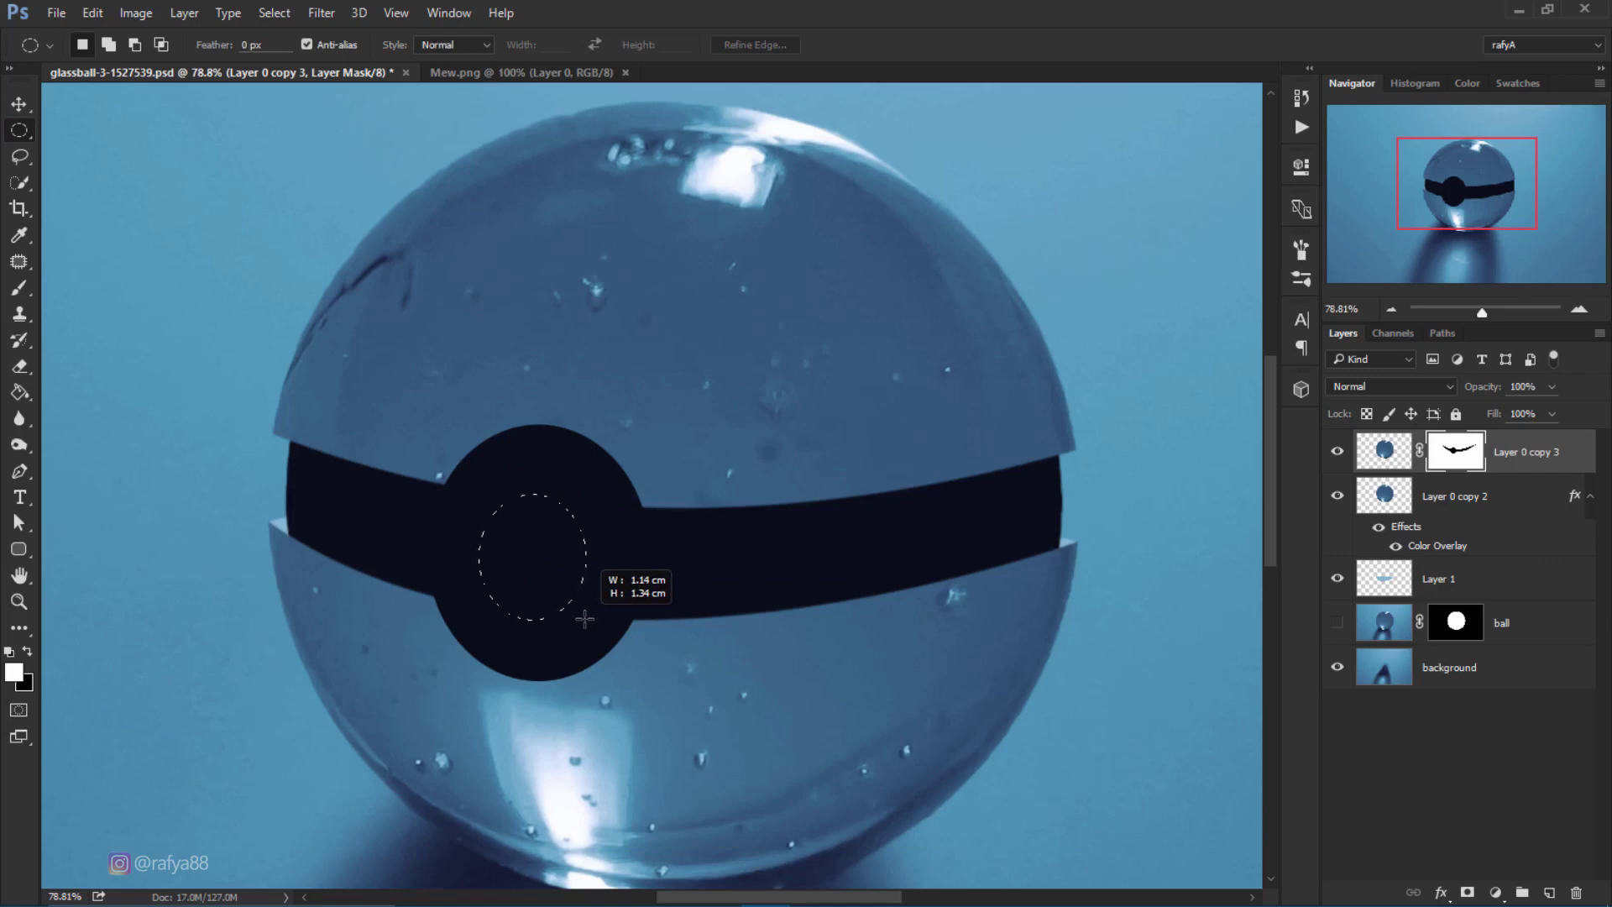
left_click_drag(584, 620, 589, 625)
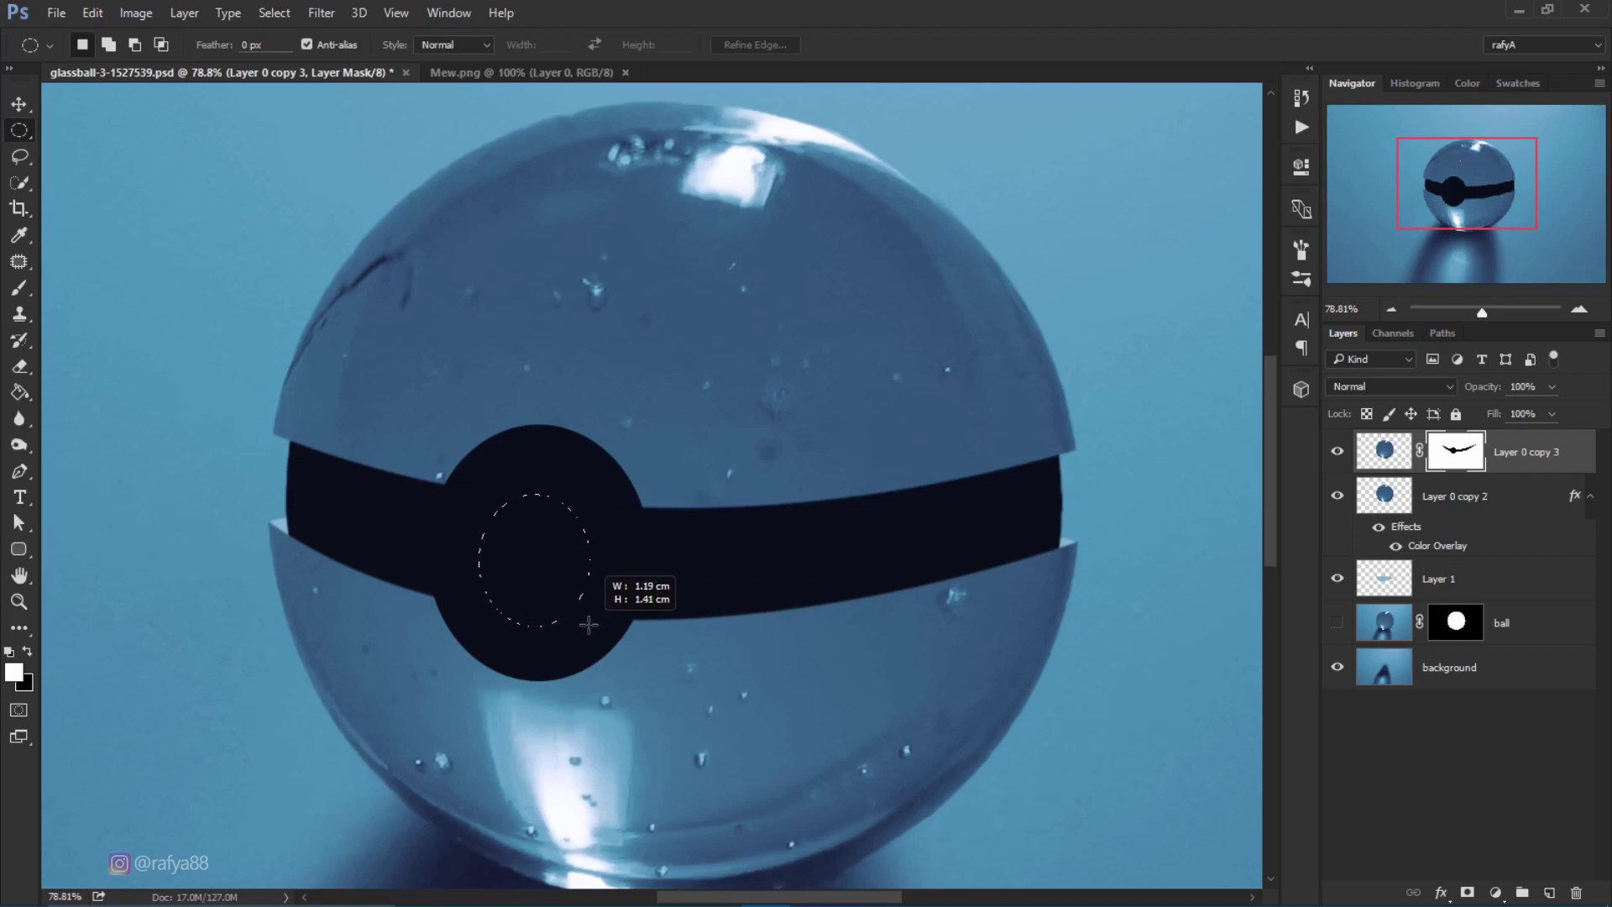
left_click_drag(589, 624, 588, 625)
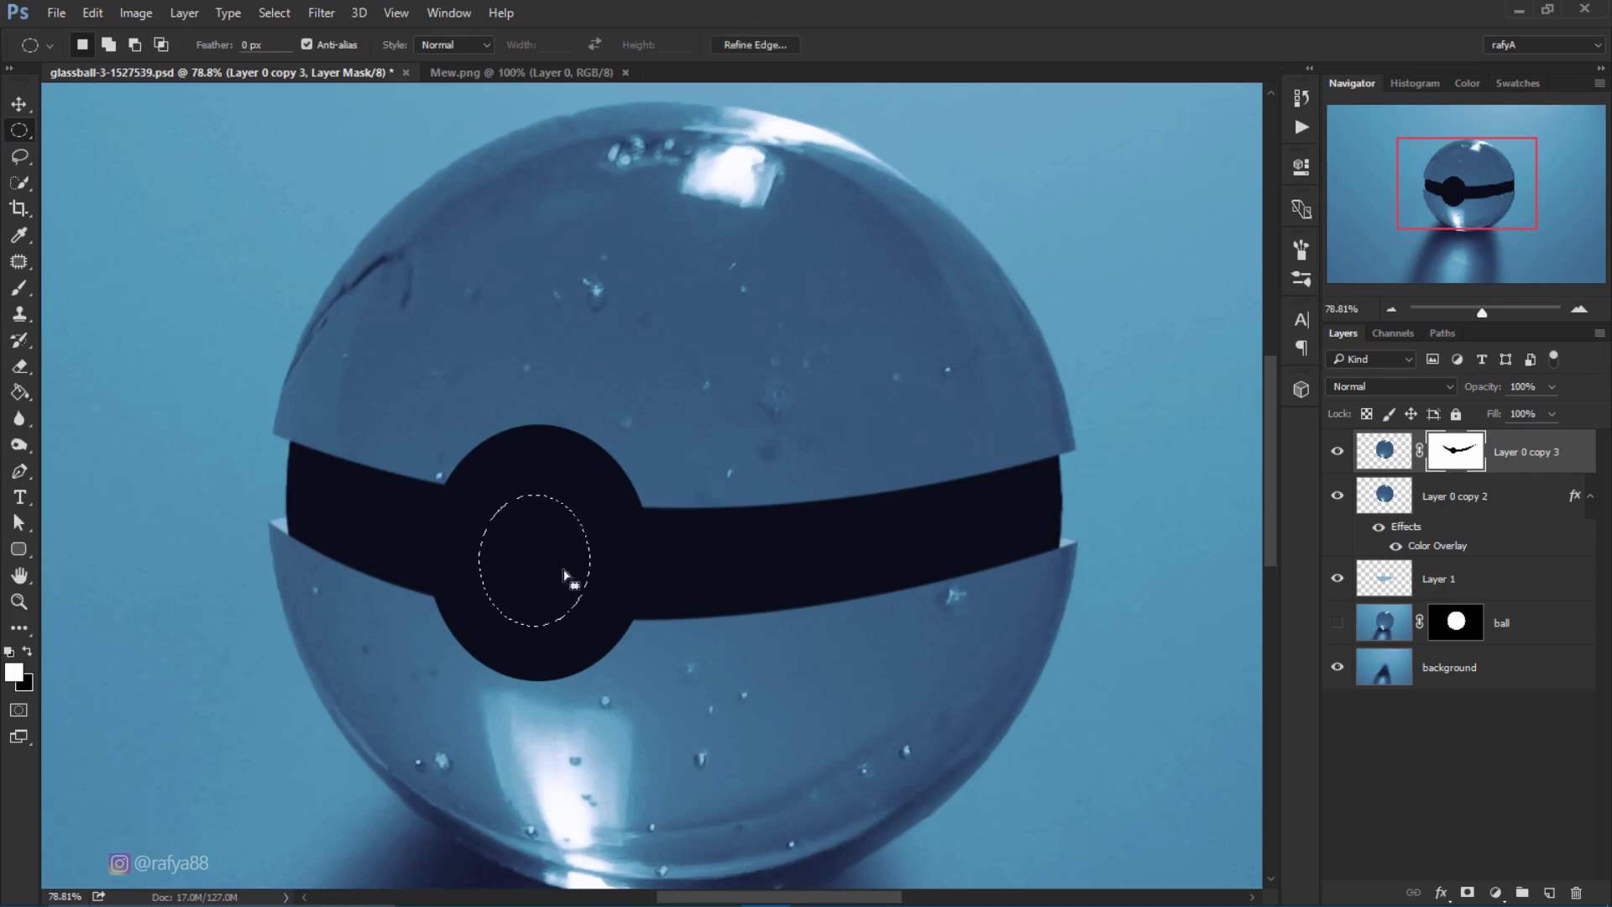
left_click(83, 46)
left_click_drag(534, 558, 536, 554)
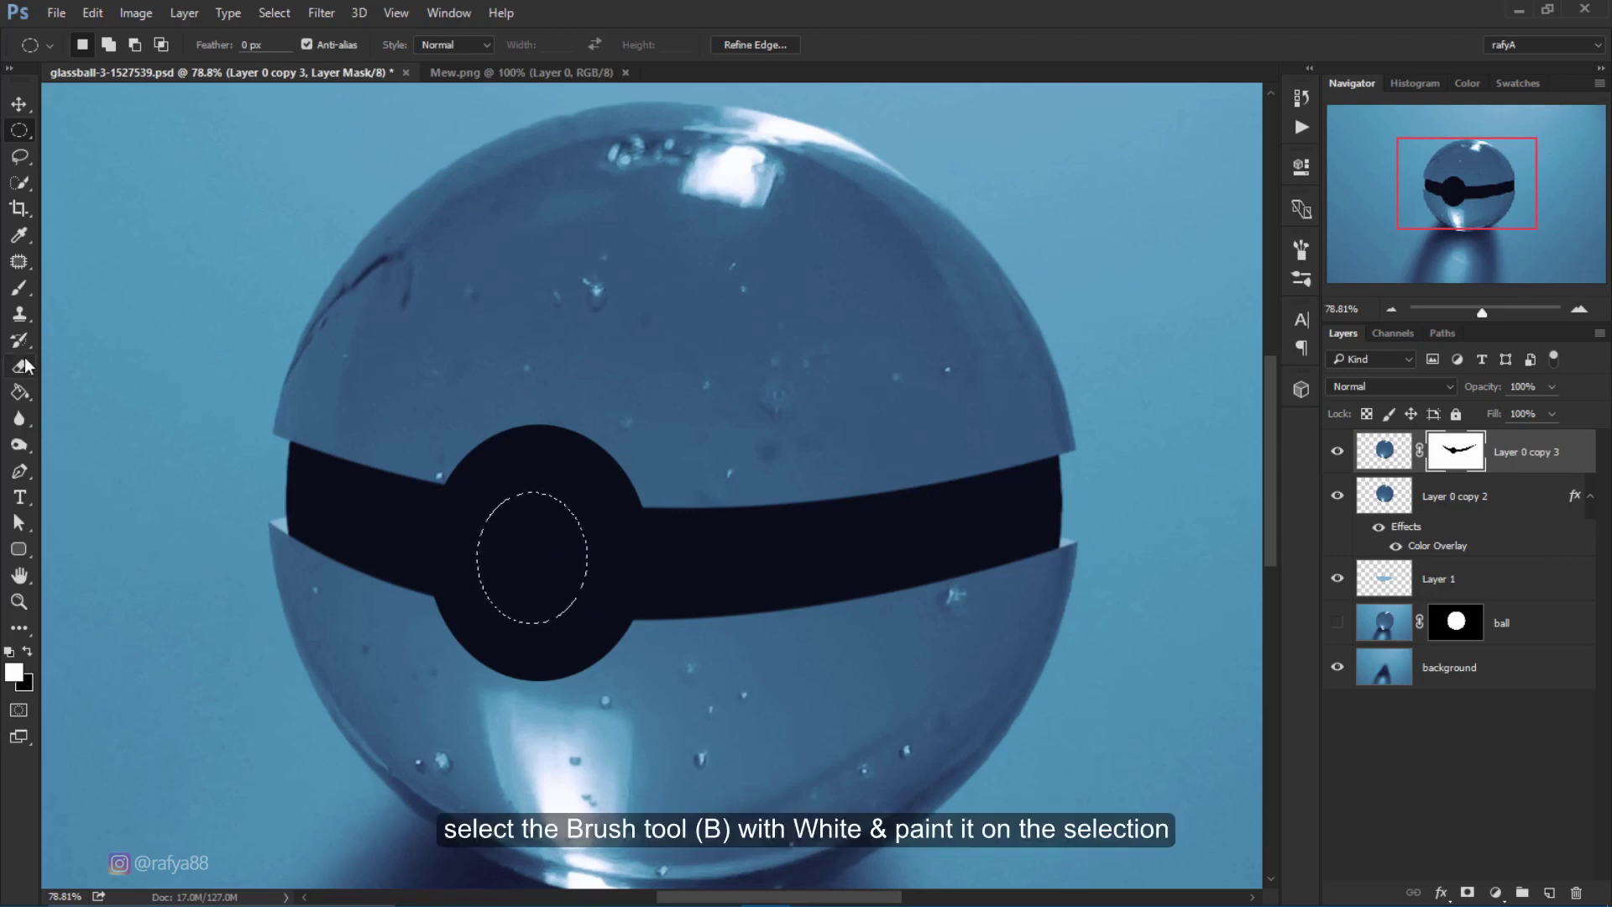
Paint white on the mask inside the circle to reveal the glass, then deselect.
left_click(19, 288)
left_click(28, 652)
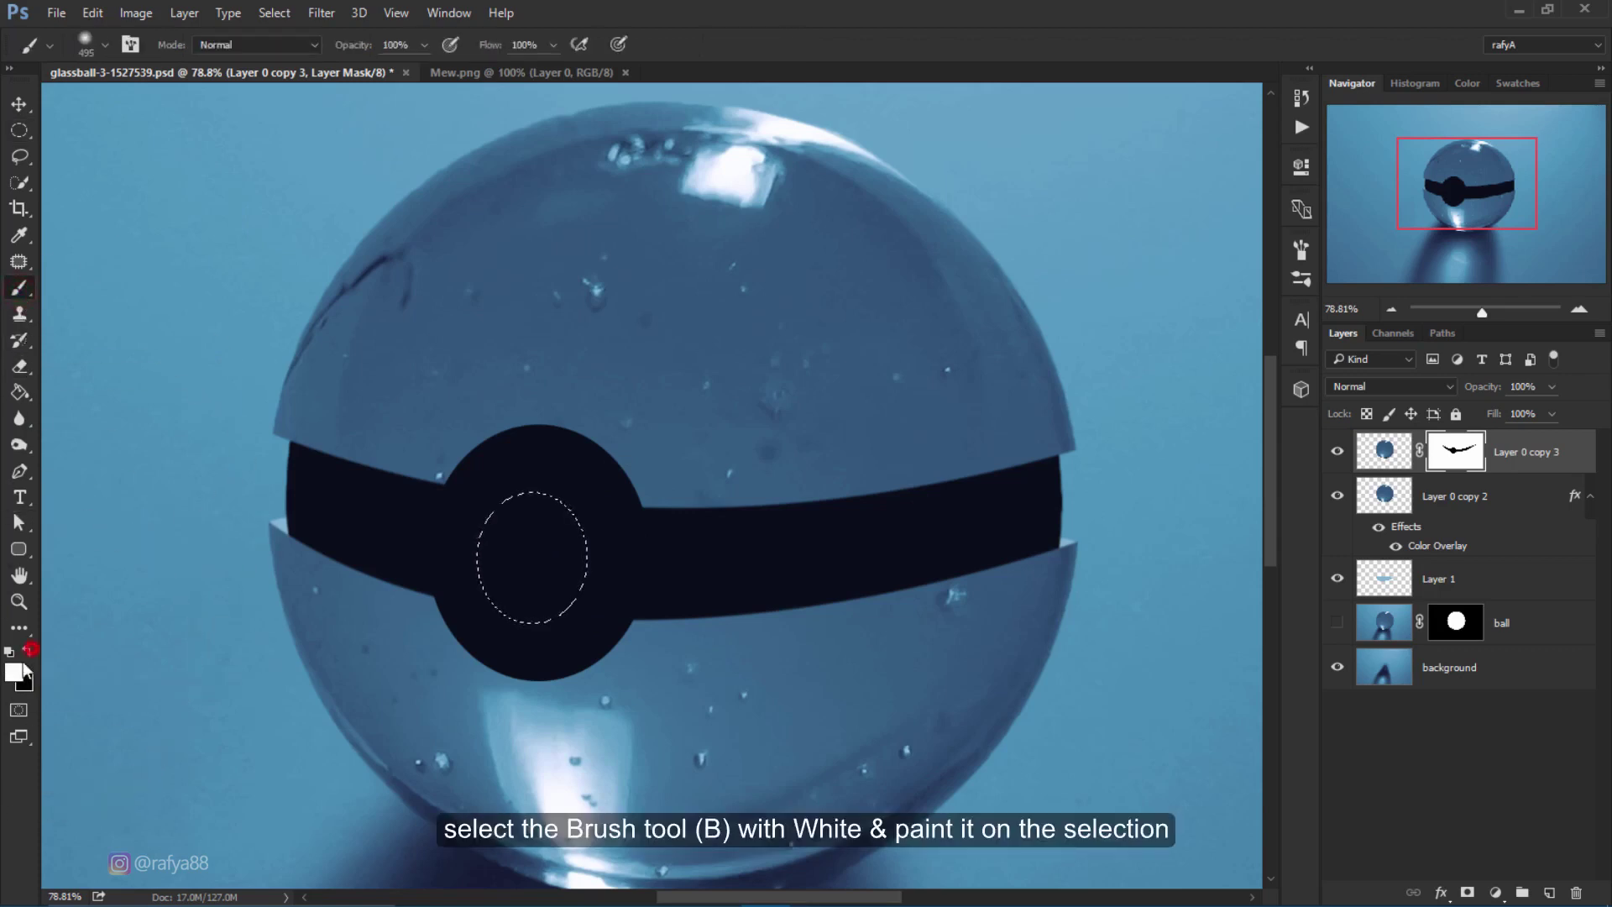
left_click(537, 536)
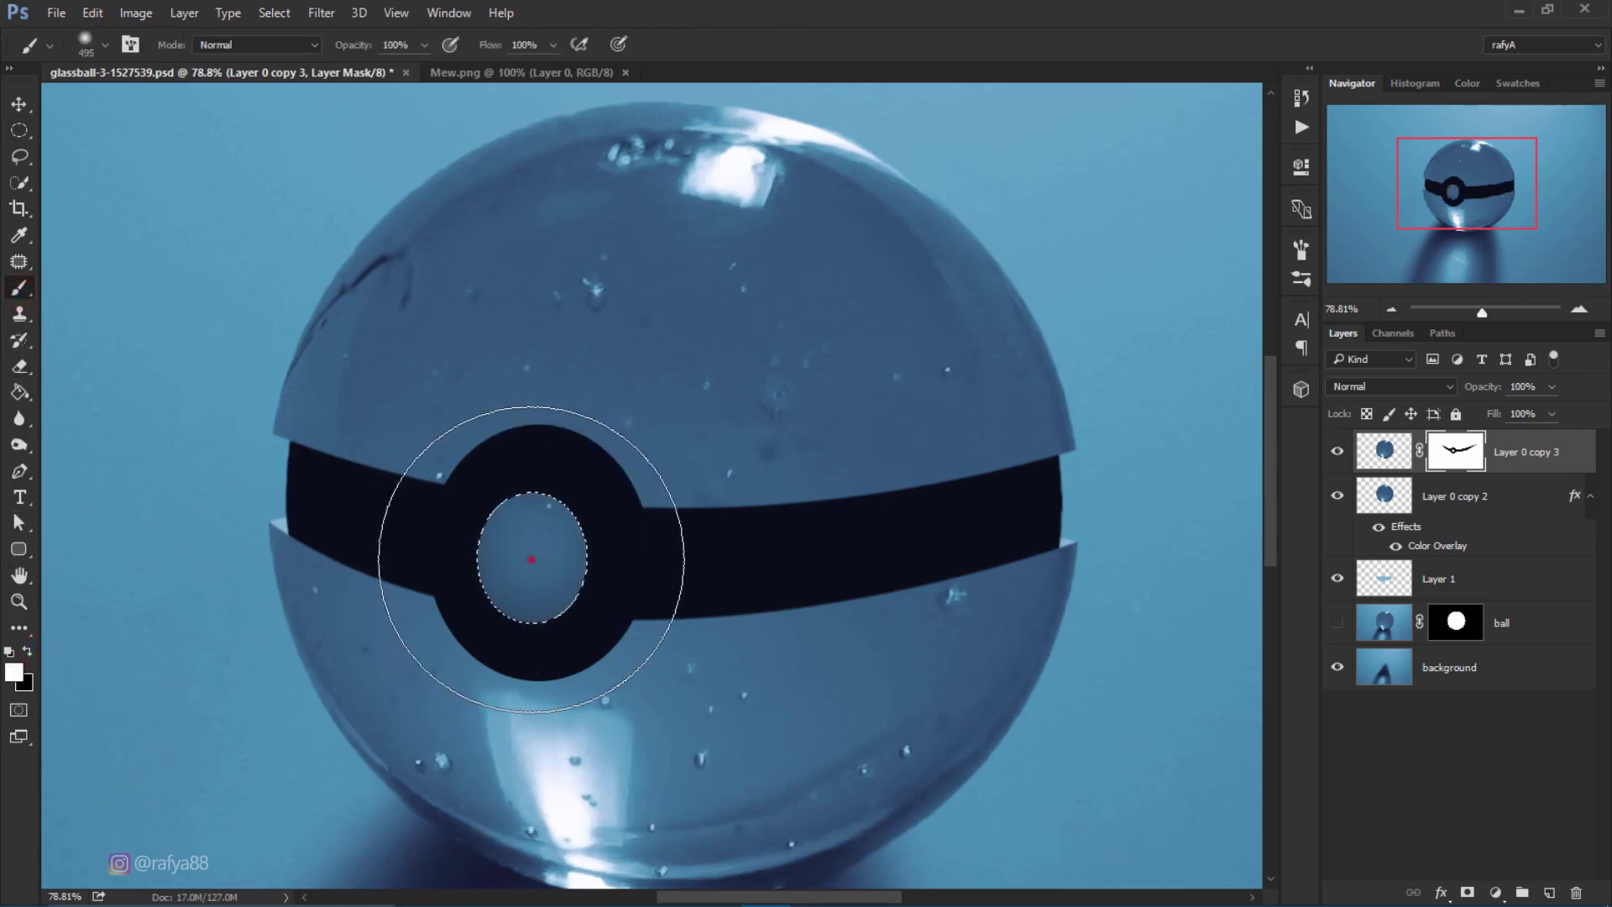
left_click(529, 558)
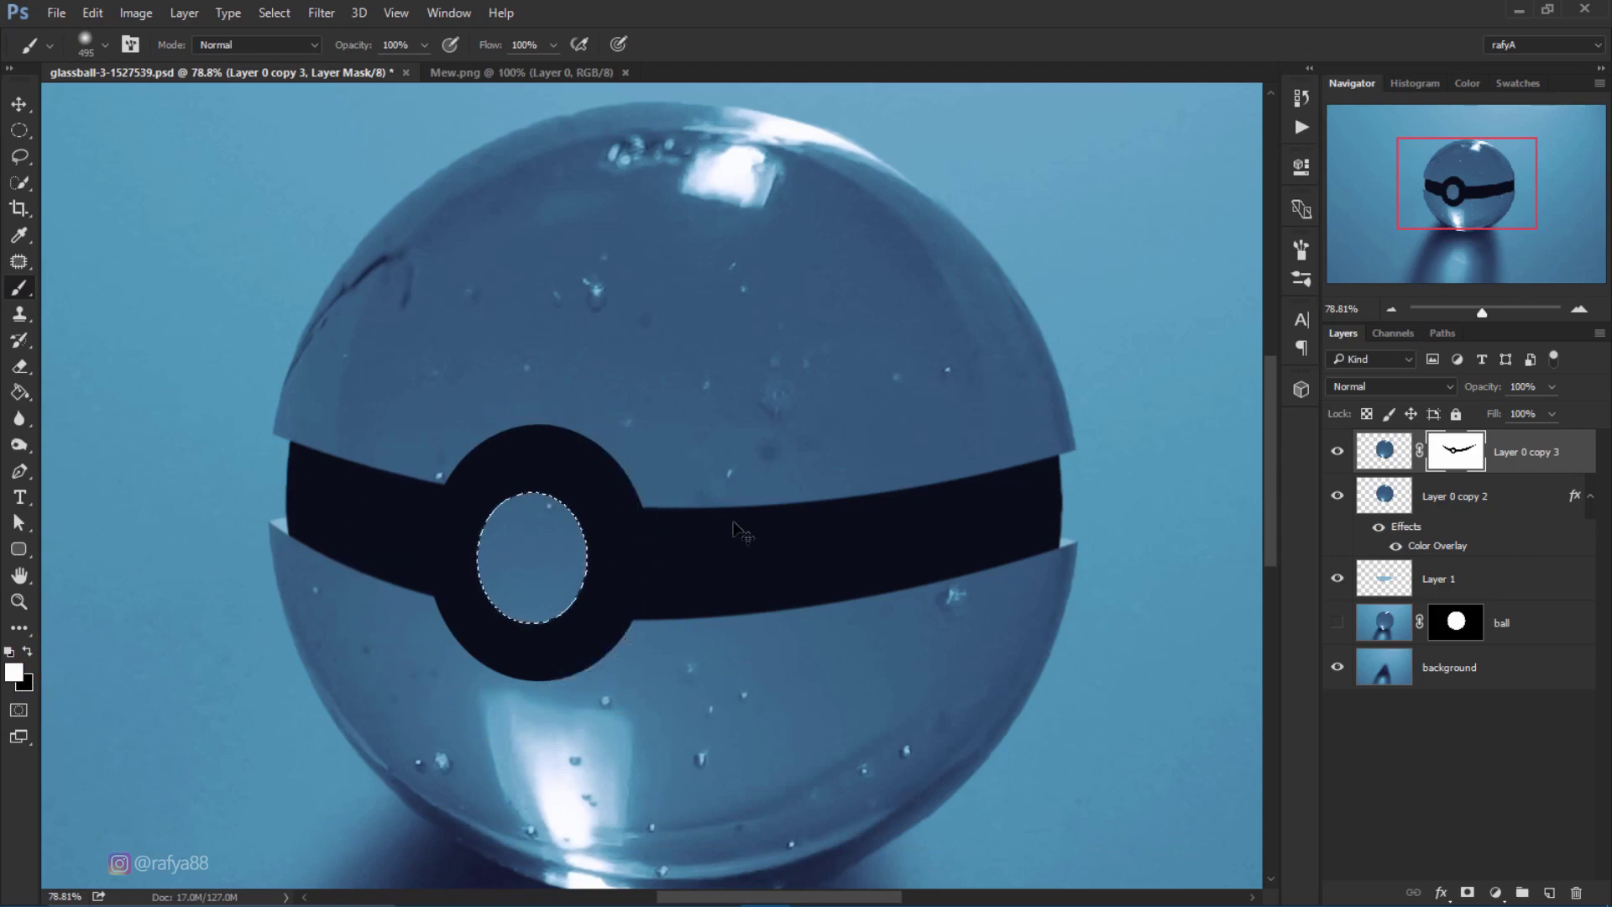
key("ctrl+d")
scroll(663, 378, "down", 5)
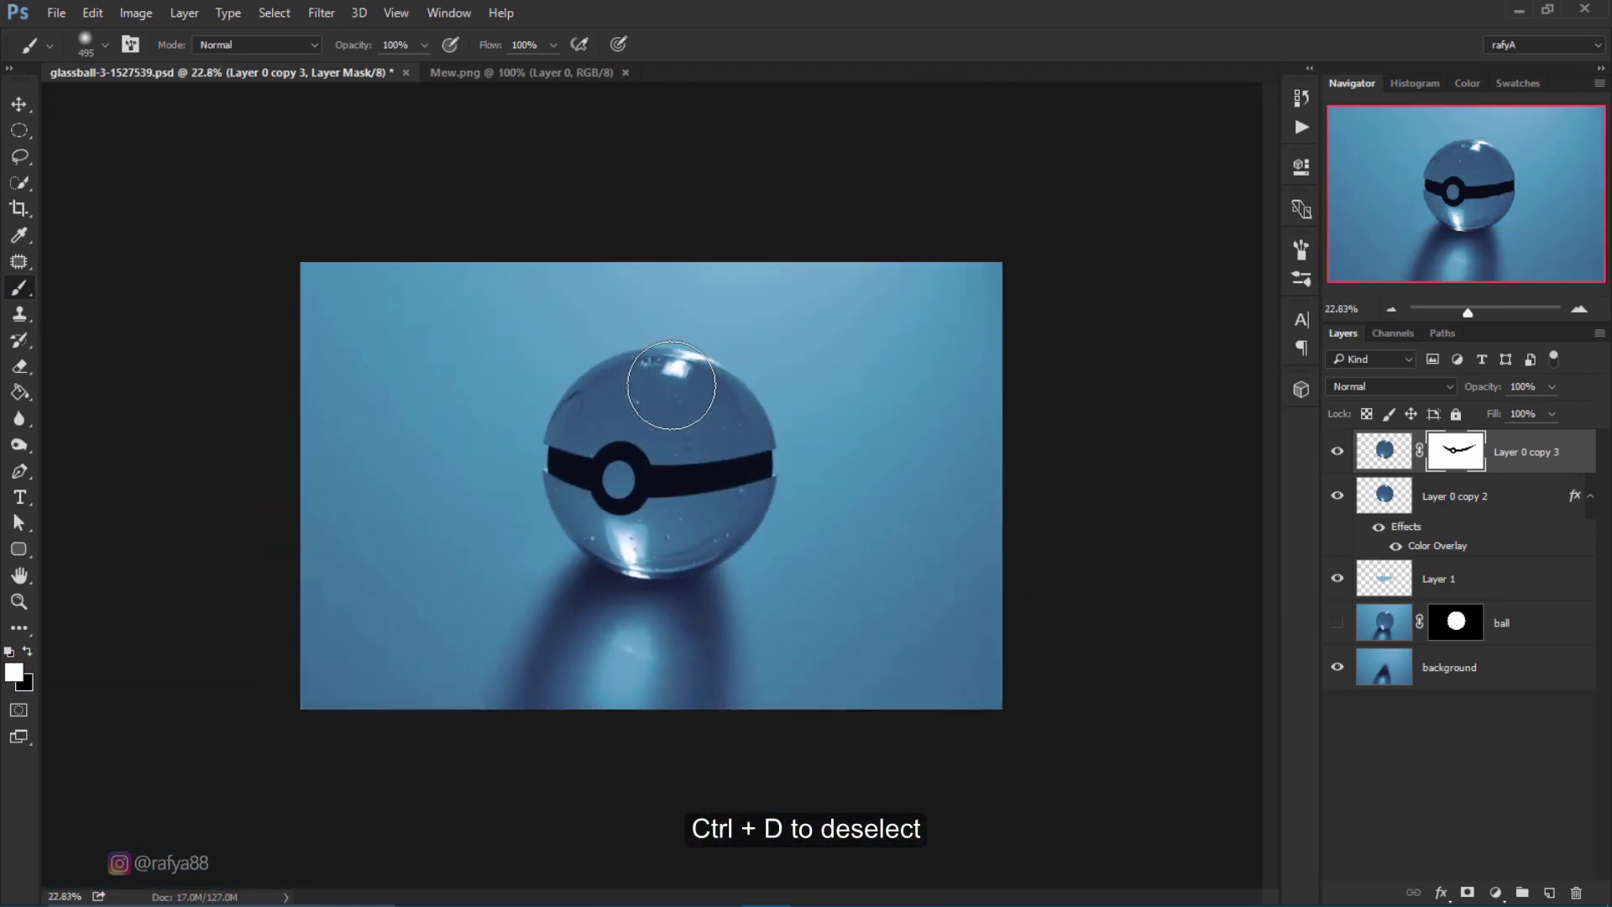
scroll(630, 450, "up", 2)
scroll(579, 461, "up", 2)
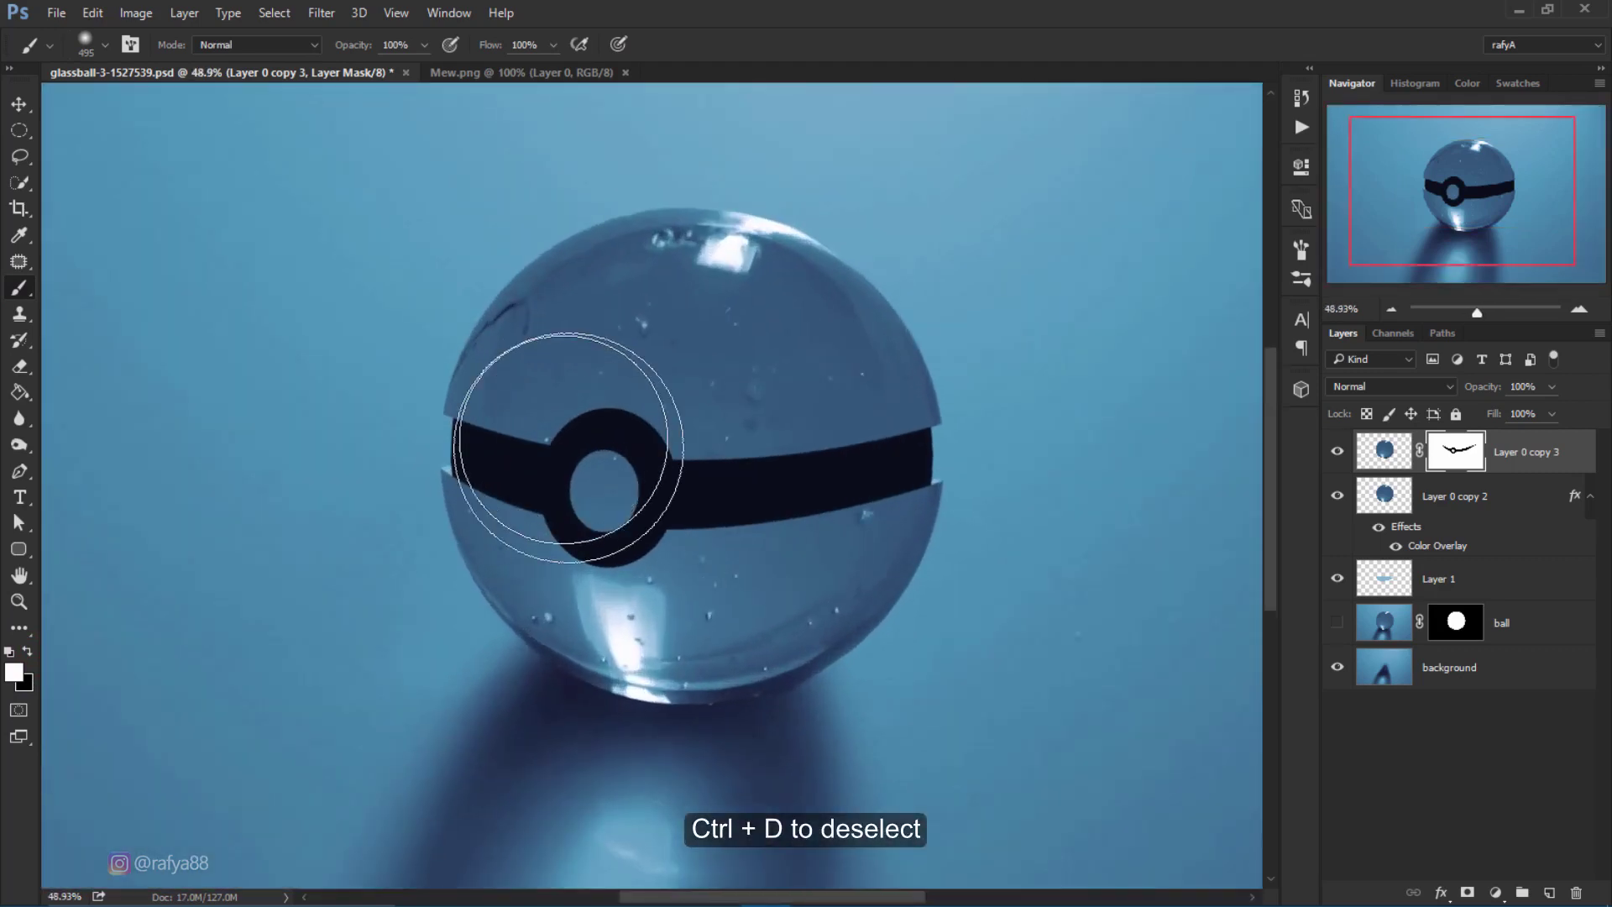
scroll(622, 482, "up", 2)
scroll(622, 481, "up", 2)
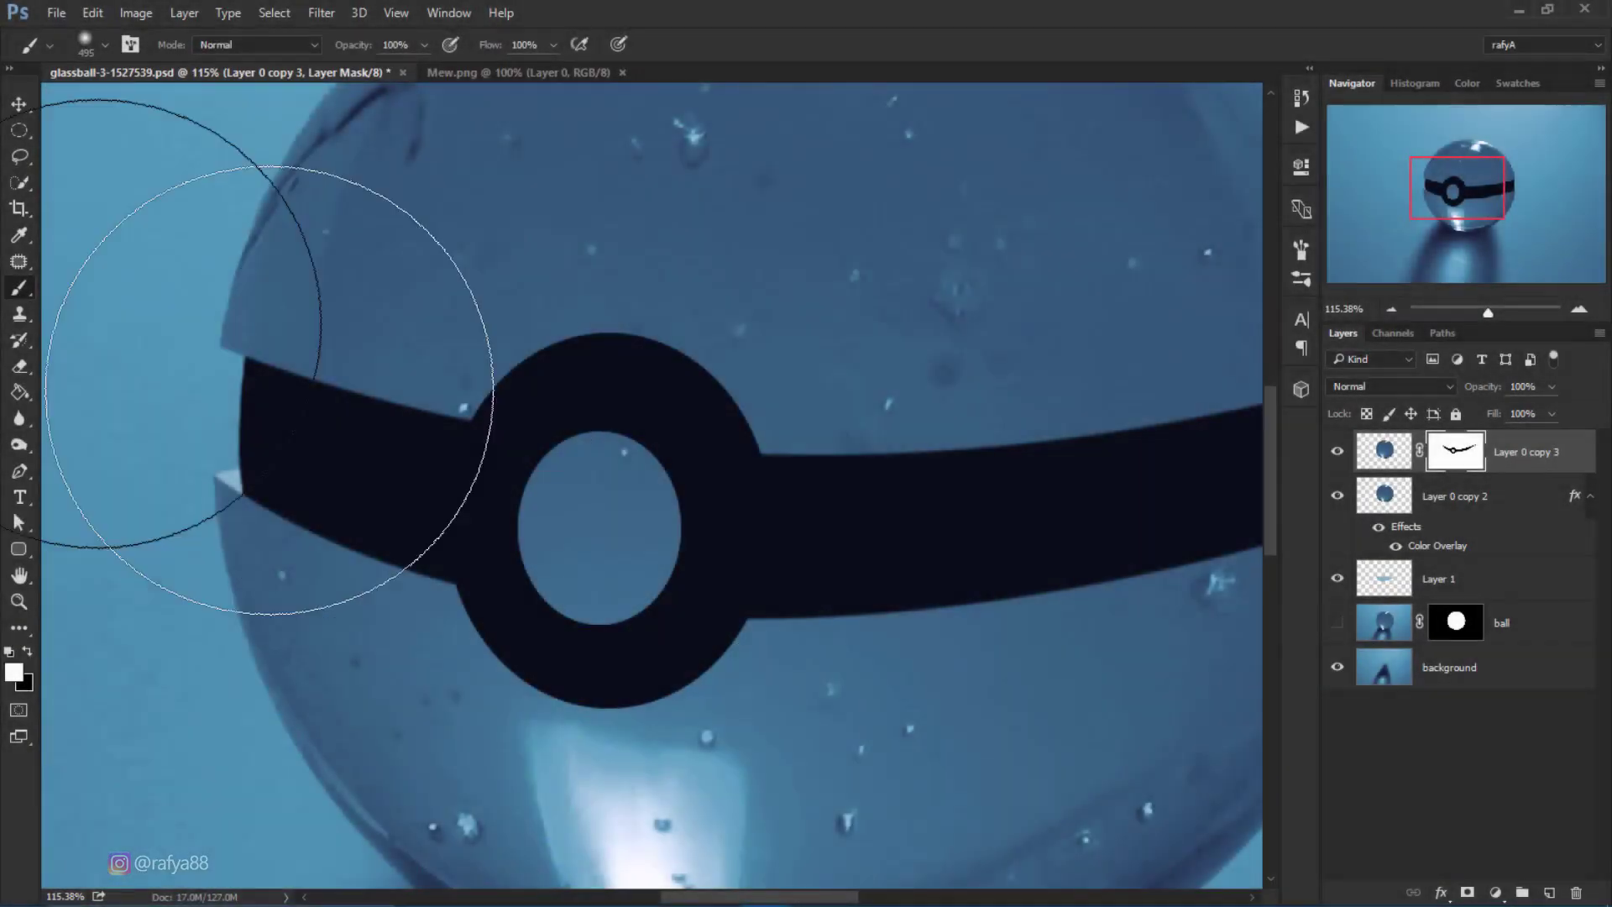
Draw an elliptical selection around the button ring's inner hole.
left_click(21, 133)
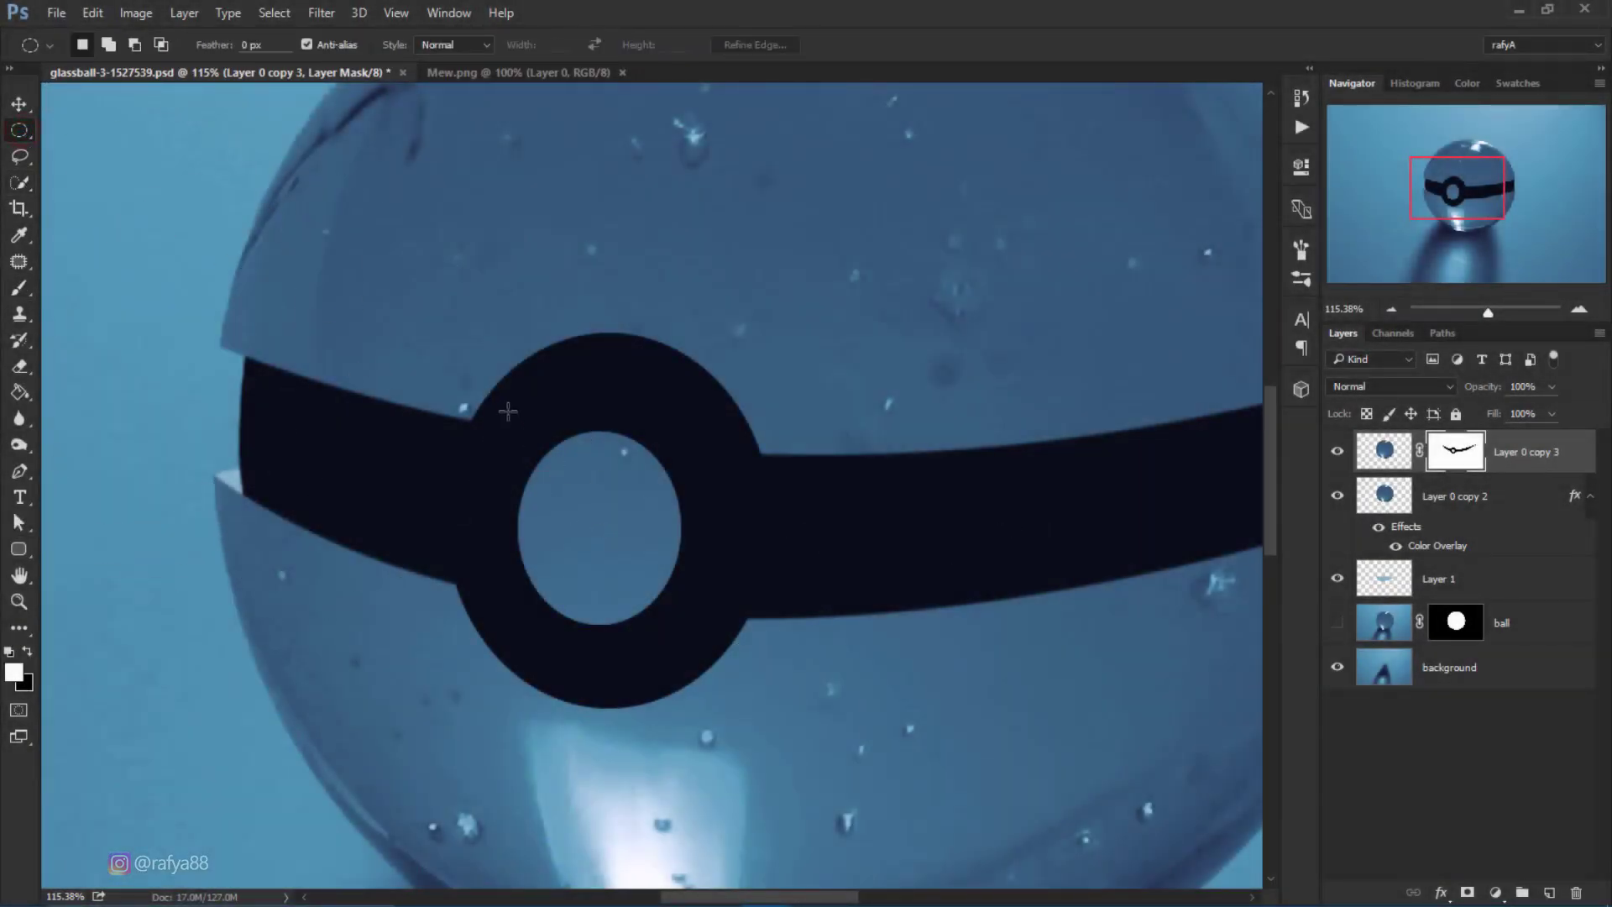
left_click_drag(510, 415, 710, 655)
left_click_drag(637, 581, 629, 570)
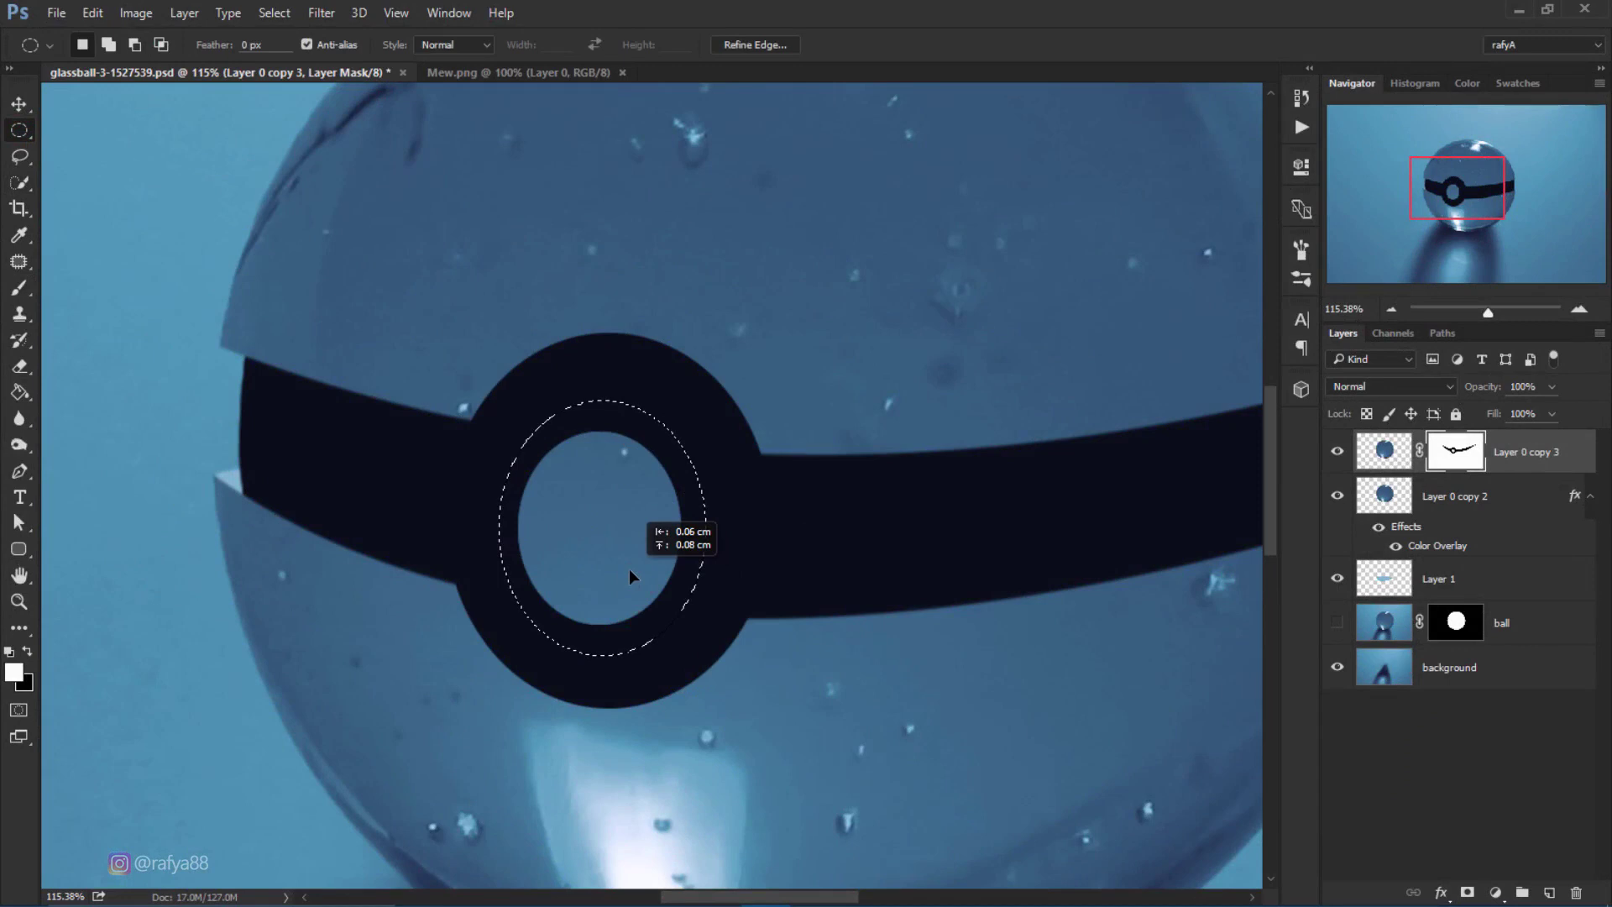
left_click_drag(631, 571, 631, 571)
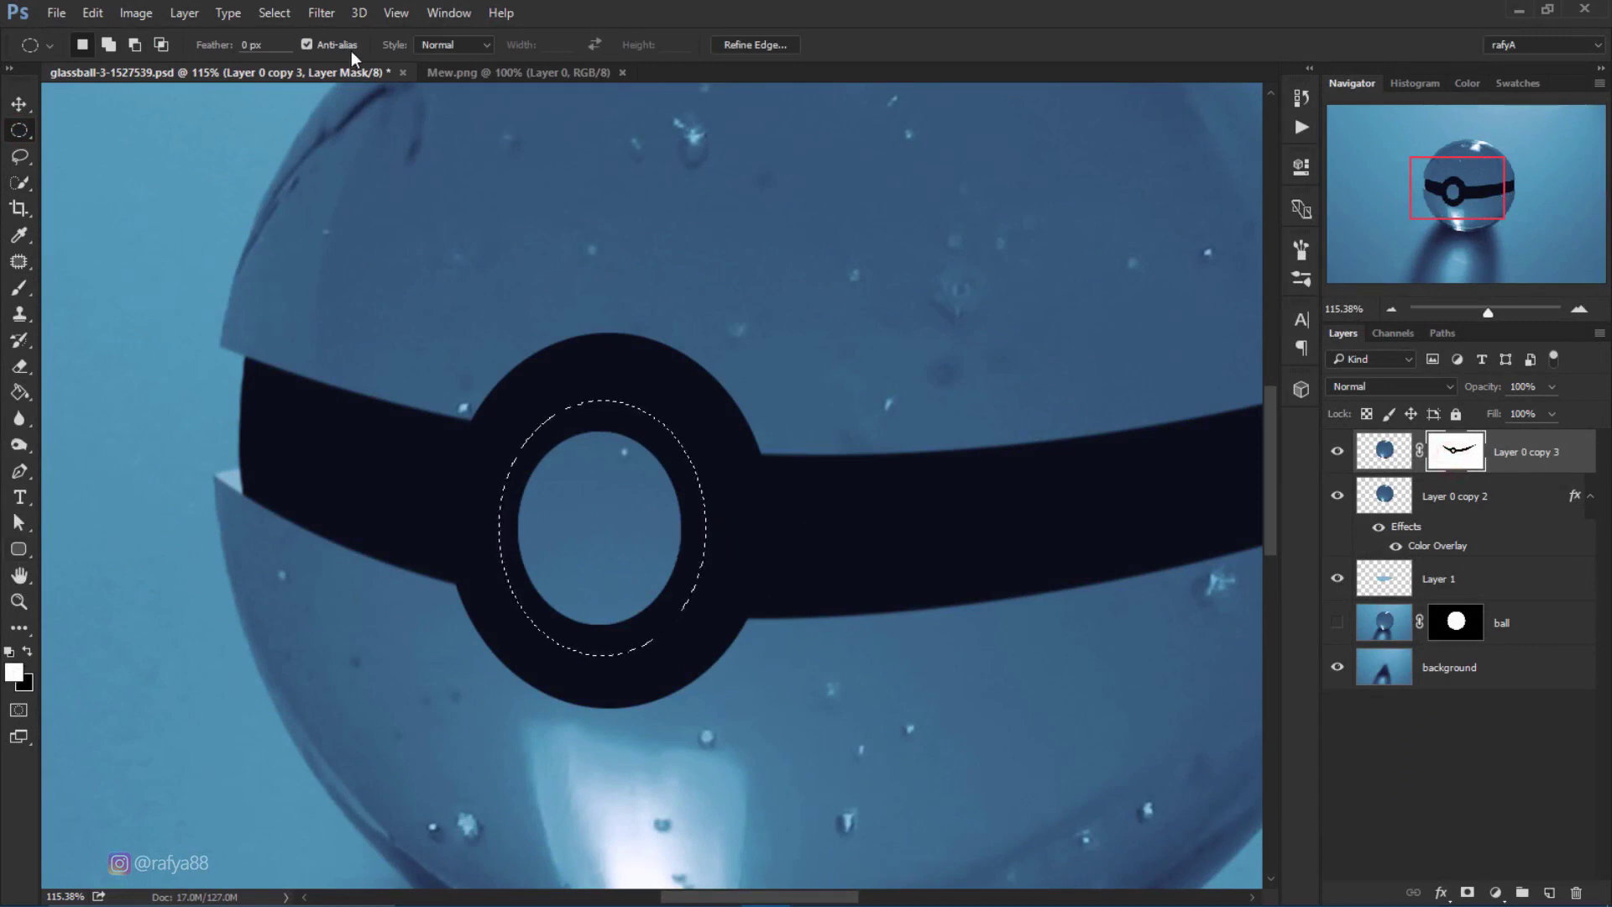
Brush faint shading around the ring at 6% opacity, then deselect.
key("b")
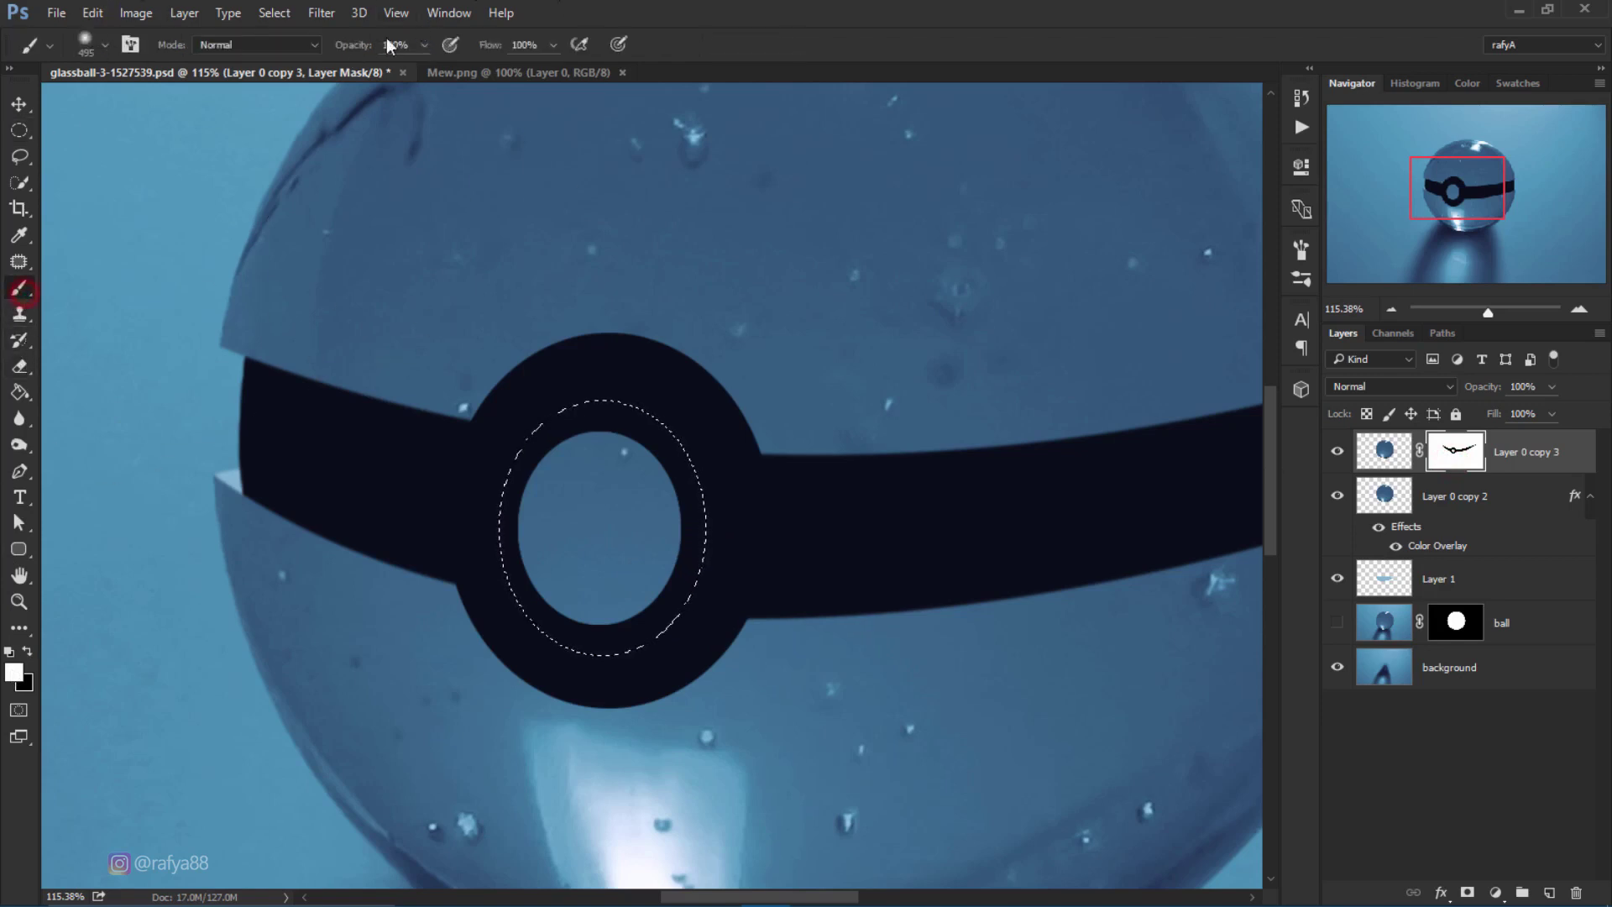
left_click_drag(360, 44, 346, 54)
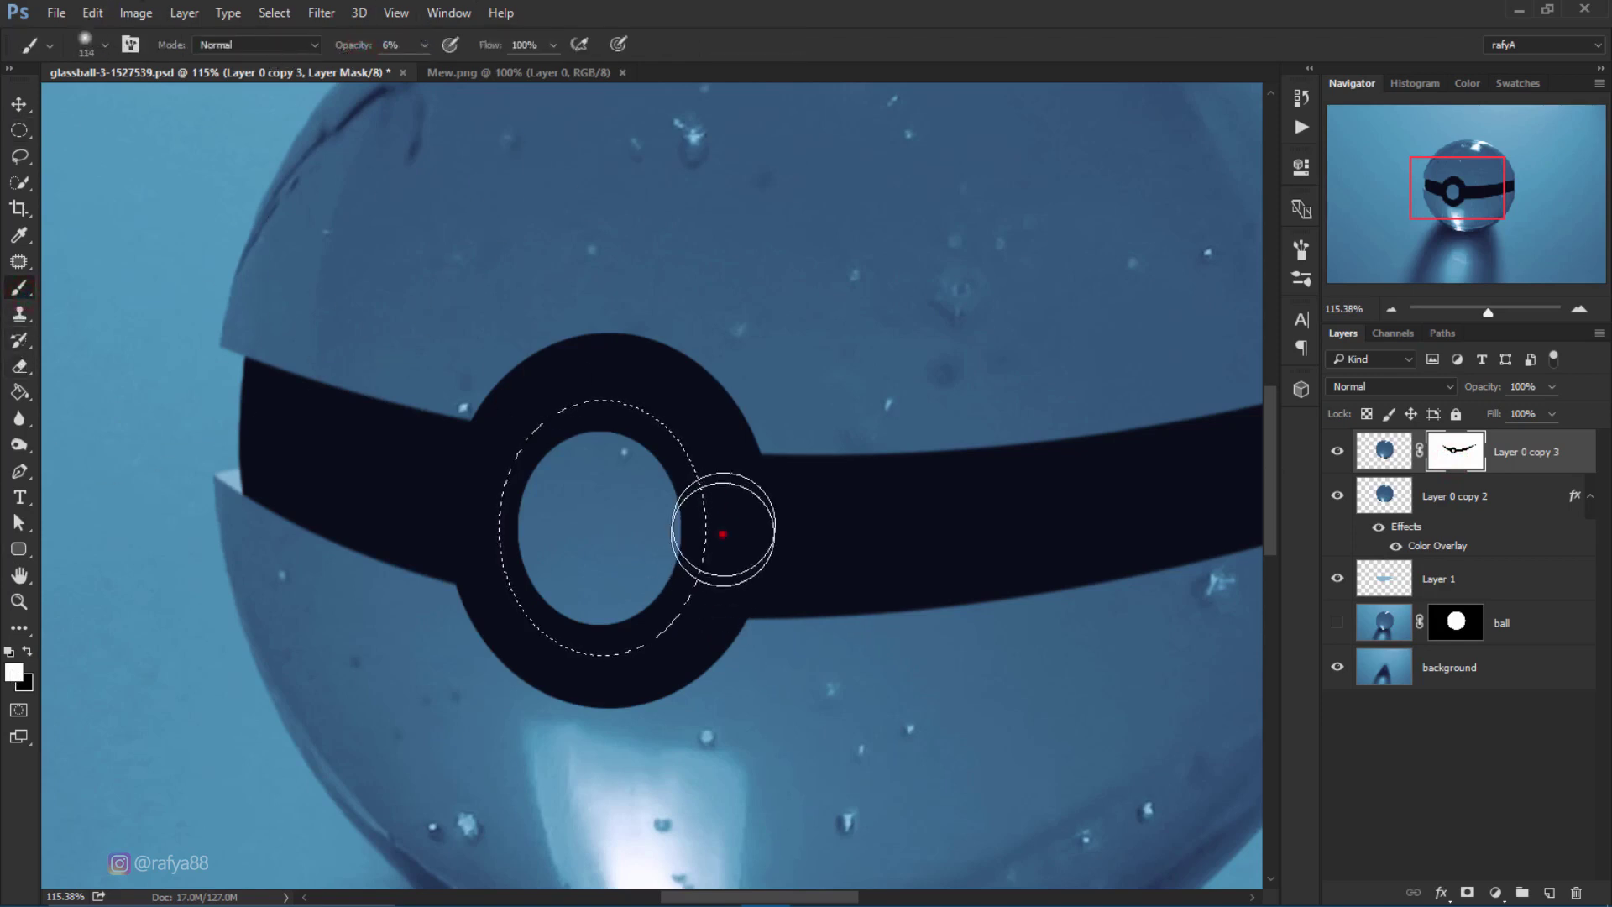
mouse_move(721, 530)
left_mouse_down()
mouse_move(709, 486)
mouse_move(708, 501)
left_mouse_up()
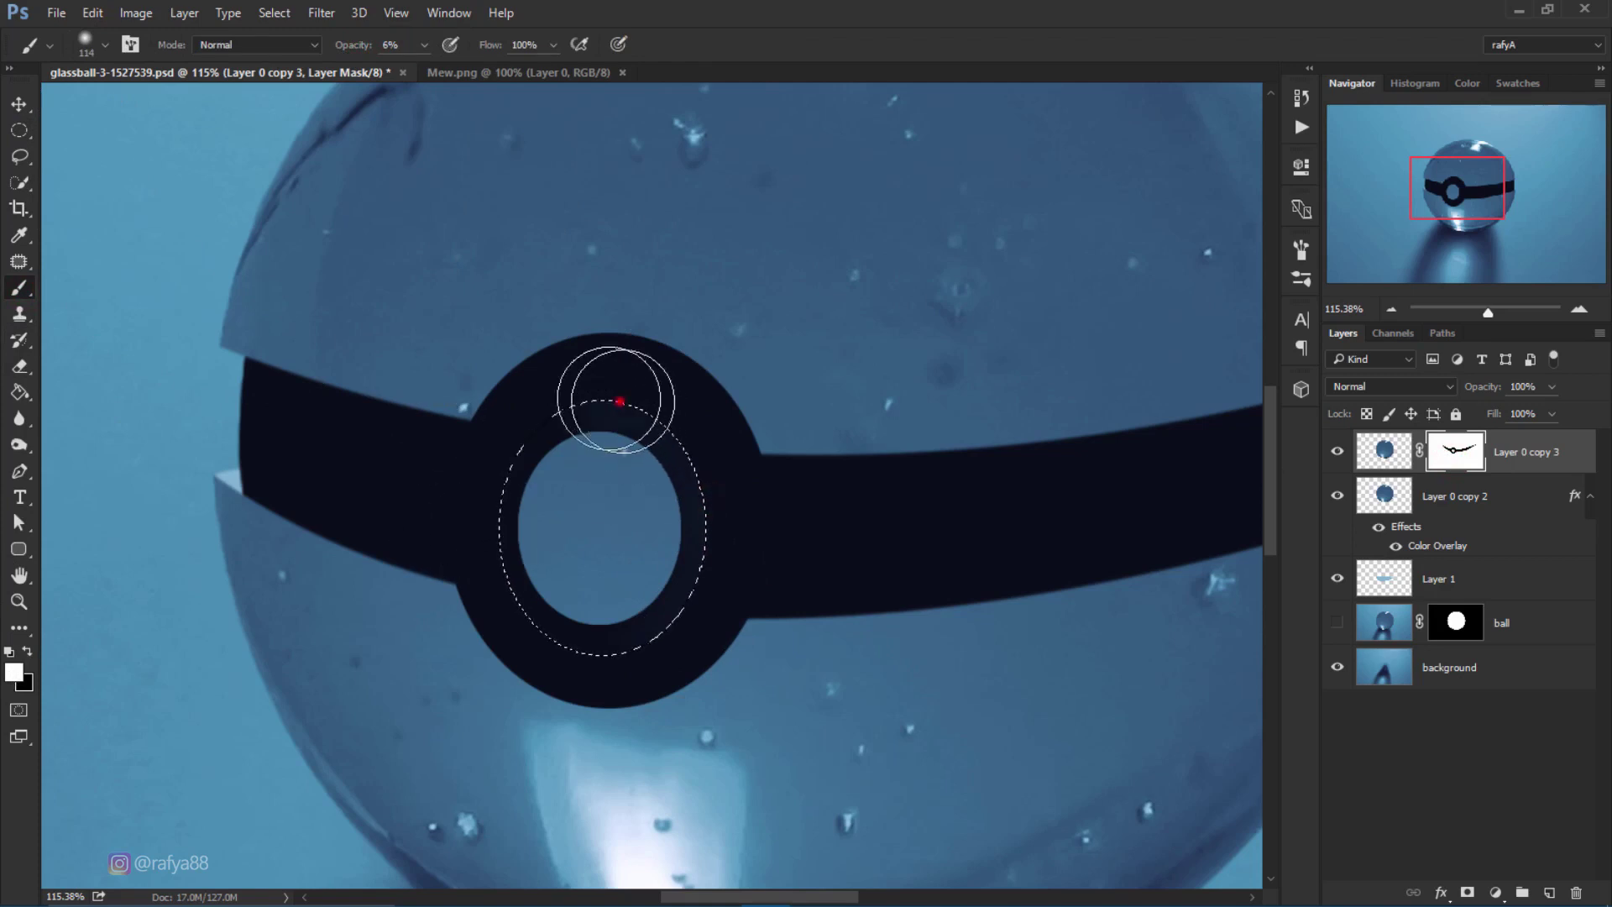
mouse_move(612, 378)
left_mouse_down()
mouse_move(593, 659)
mouse_move(642, 433)
mouse_move(684, 577)
mouse_move(683, 613)
mouse_move(626, 652)
left_mouse_up()
key("ctrl+d")
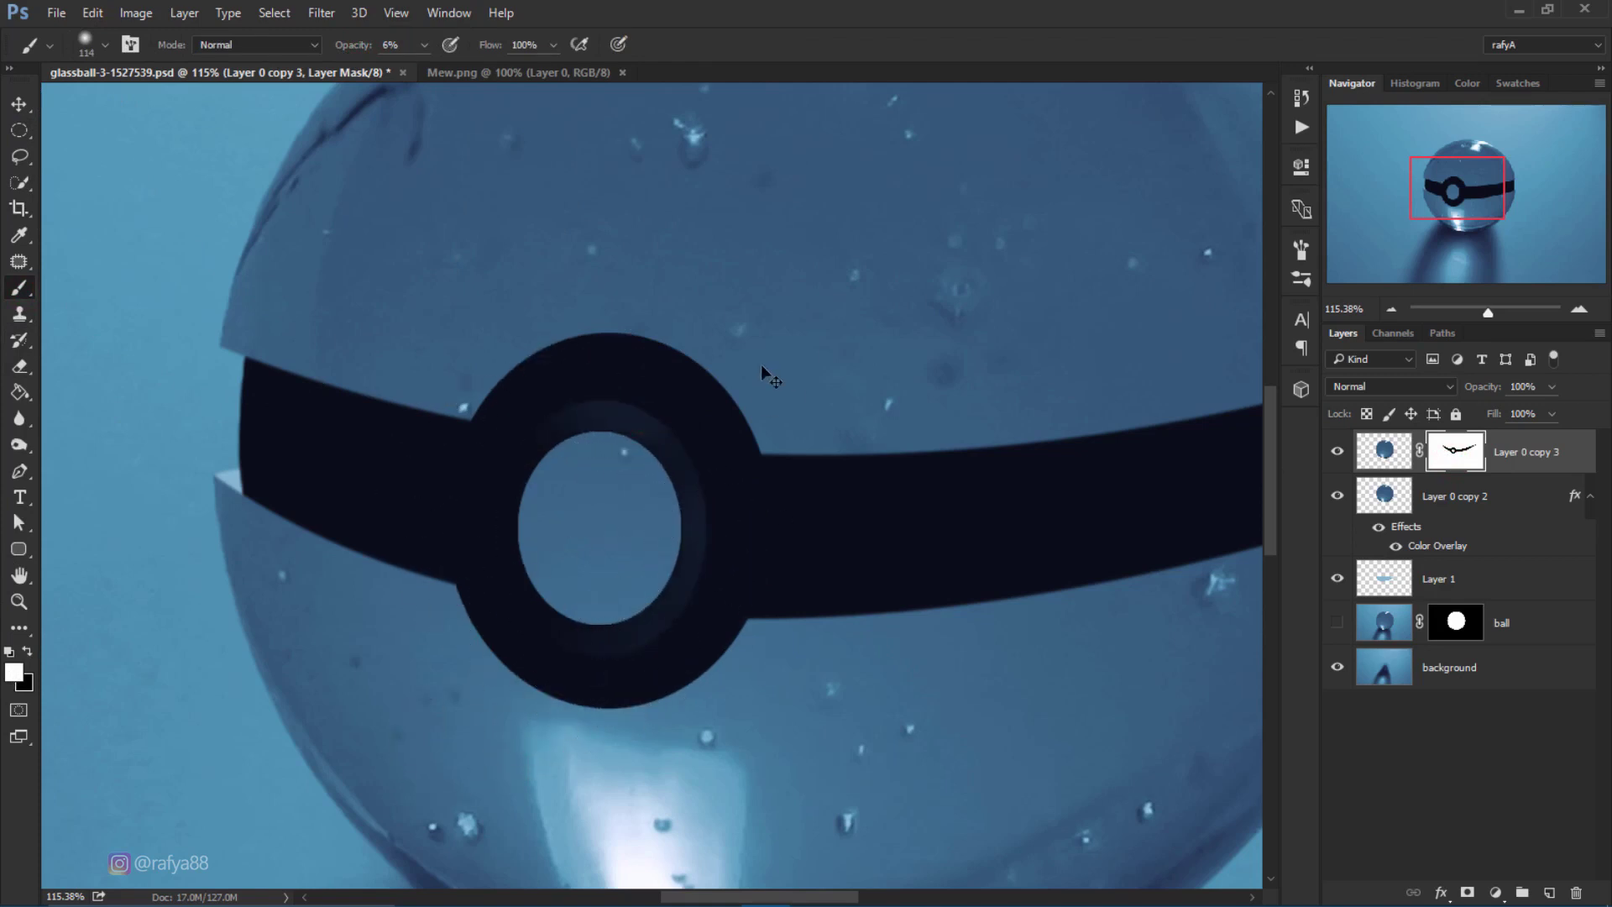
scroll(642, 327, "down", 5)
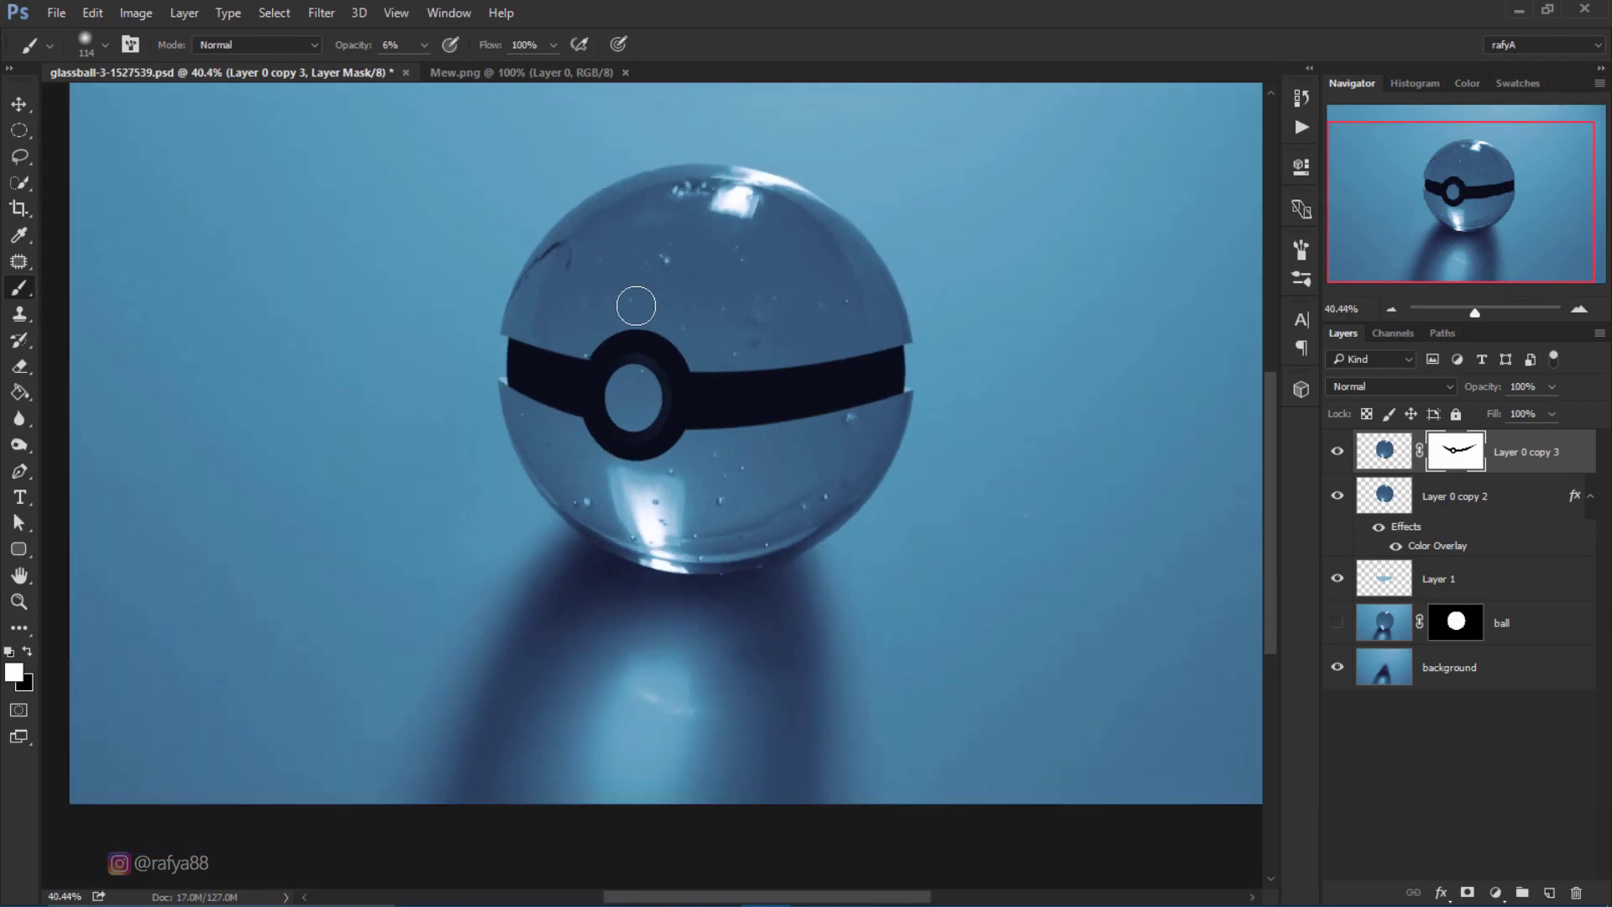
scroll(663, 346, "up", 1)
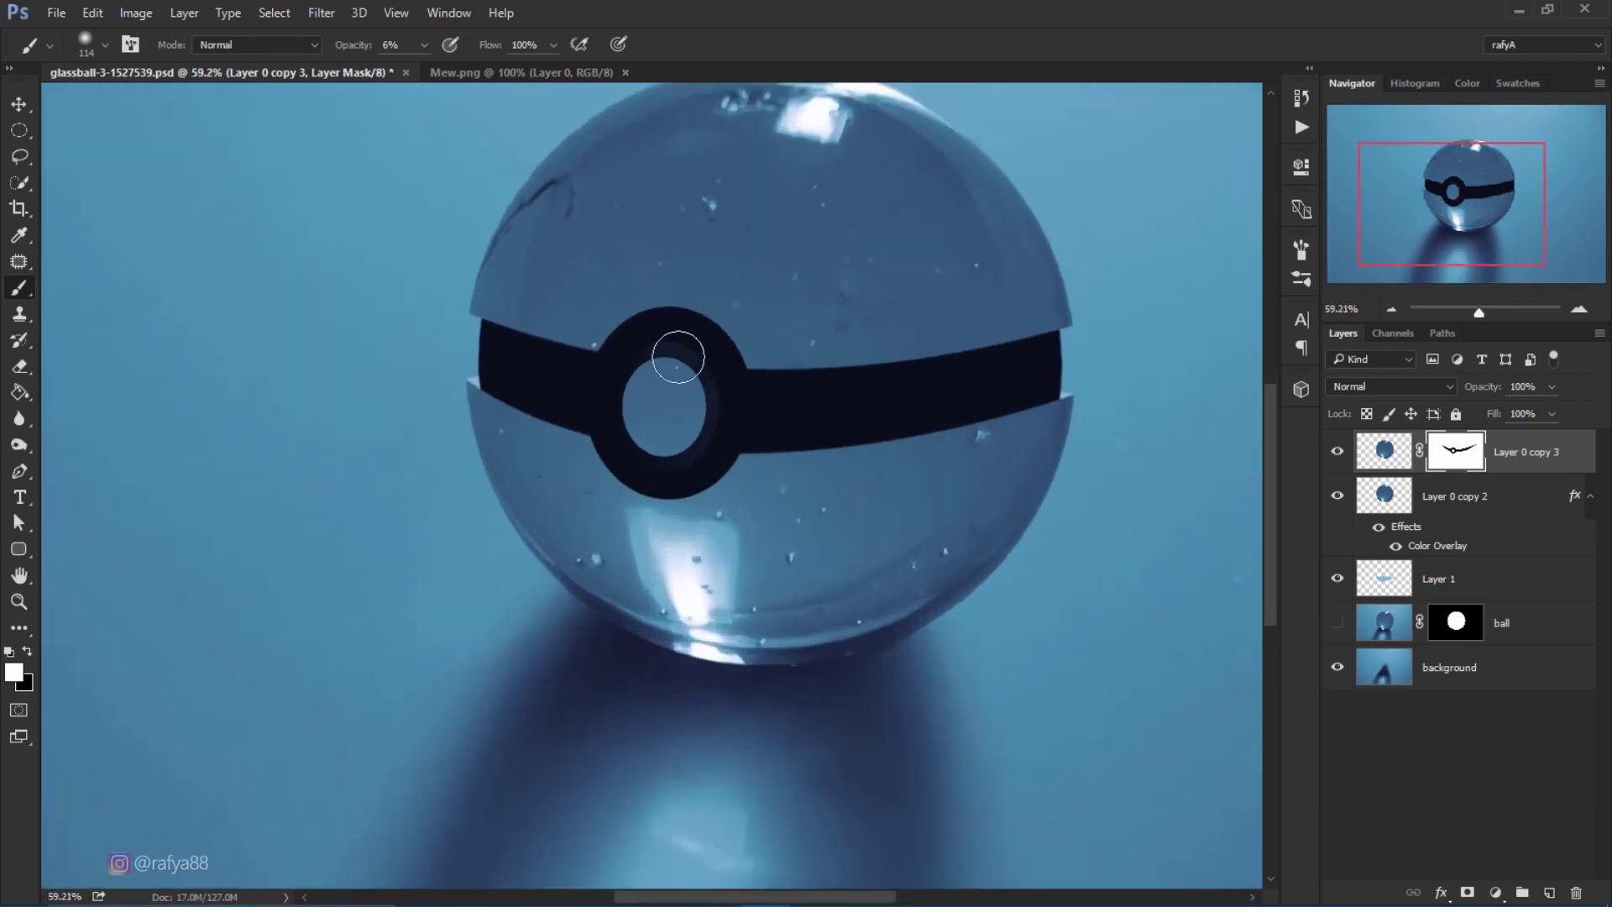
scroll(672, 348, "up", 1)
scroll(719, 349, "up", 1)
Add an Inner Bevel to Layer 0 copy 3: depth 428%, angle 62°, altitude 11°, highlight 50%, smaller size.
double_click(1537, 460)
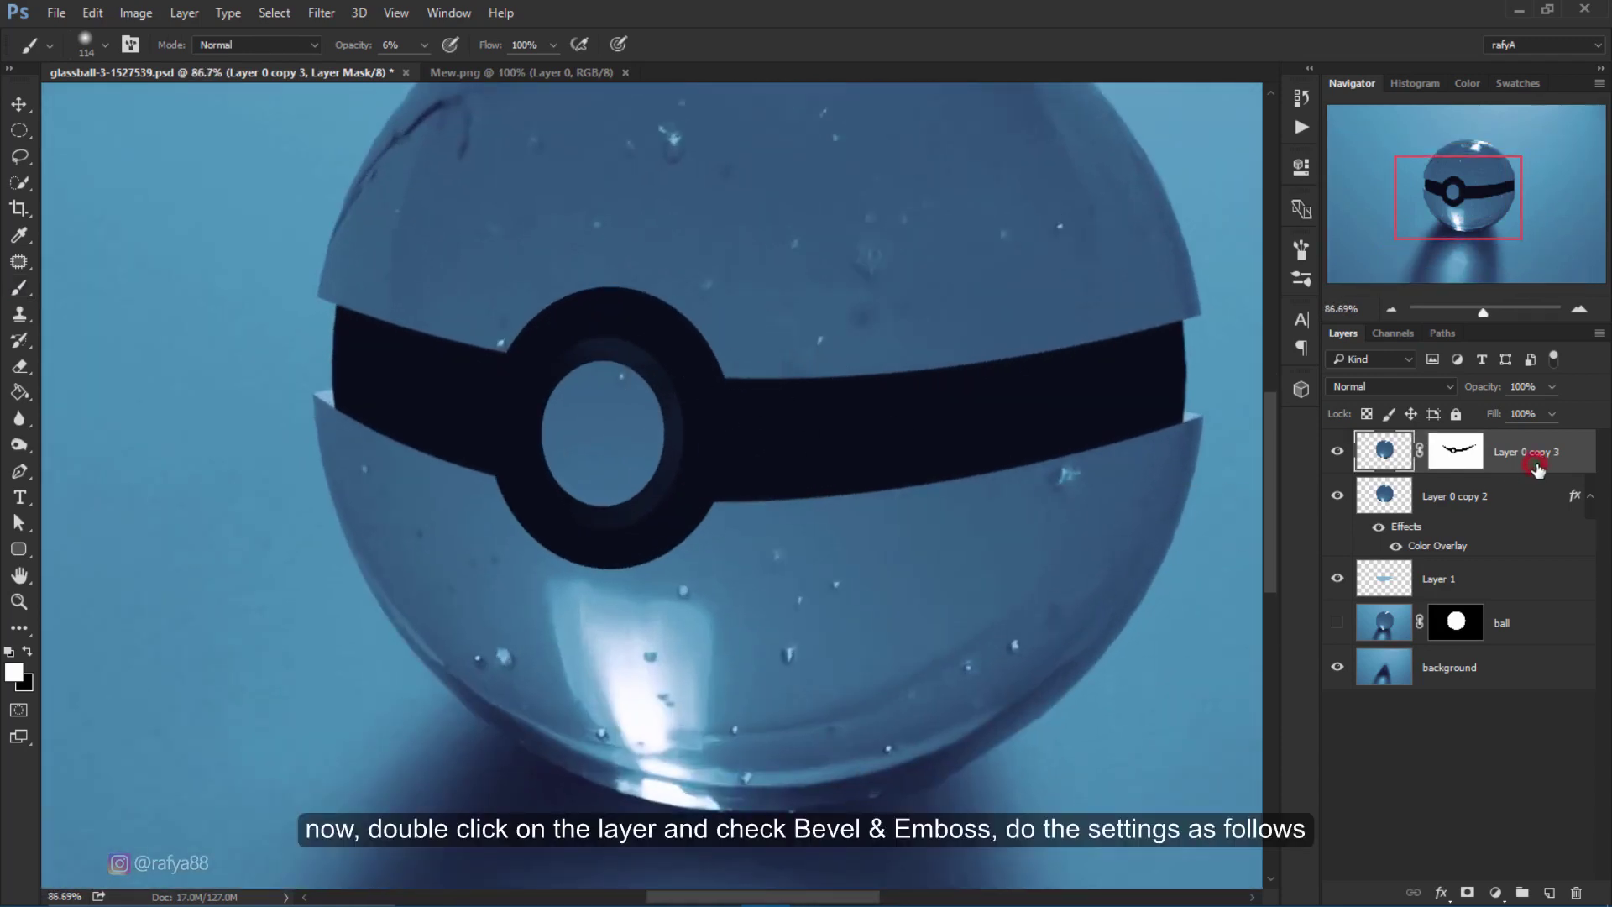
left_click(882, 378)
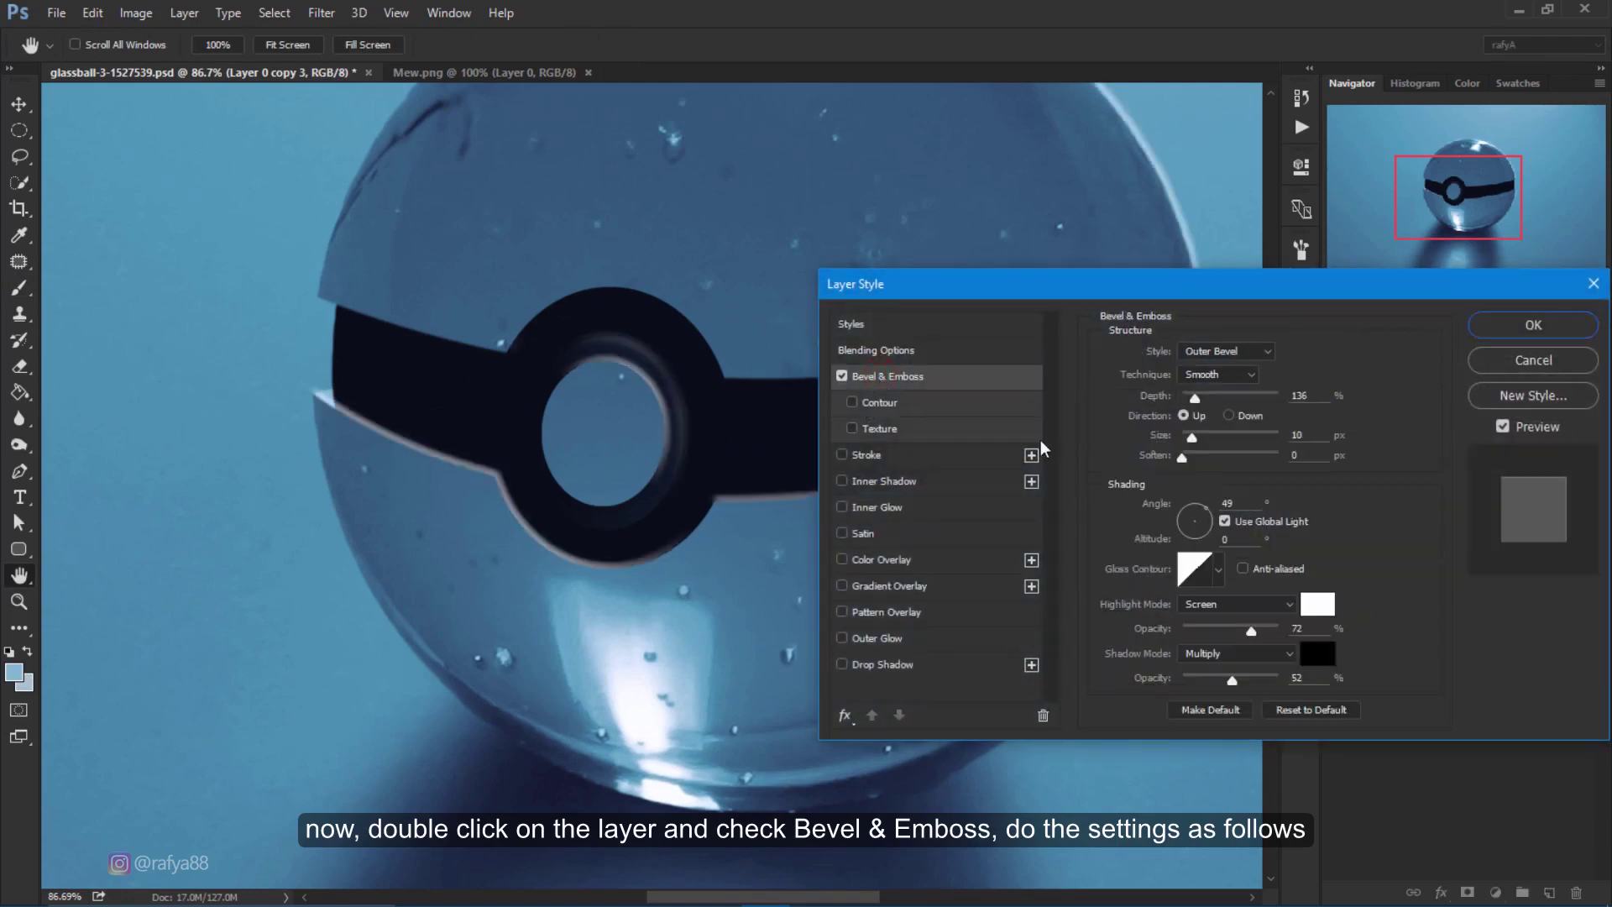
left_click(1219, 352)
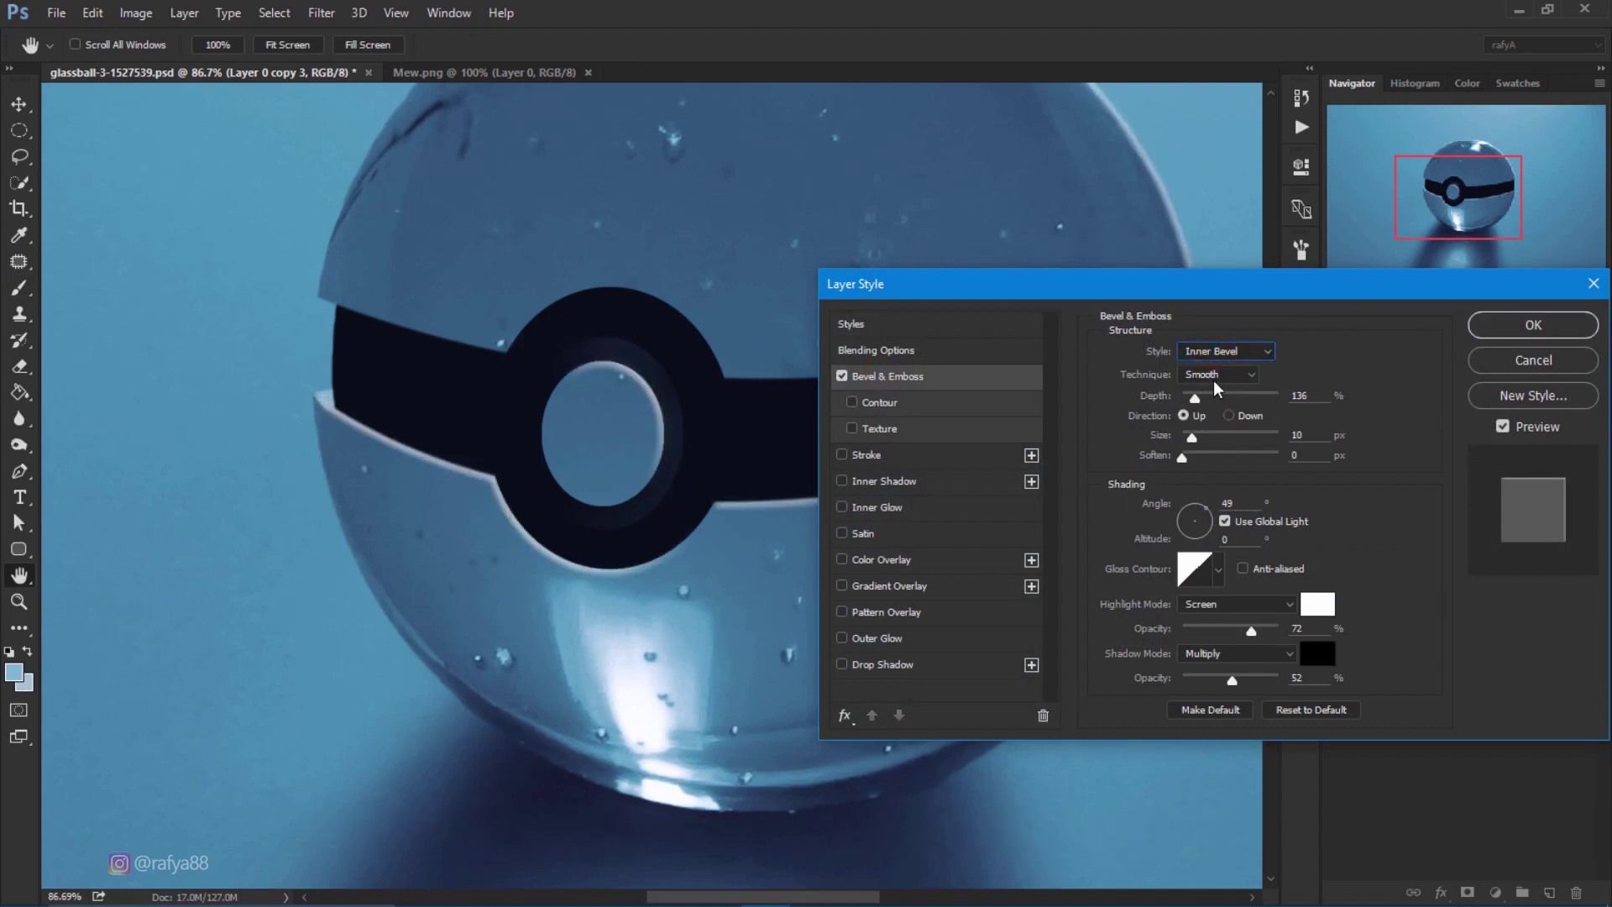
left_click(1203, 518)
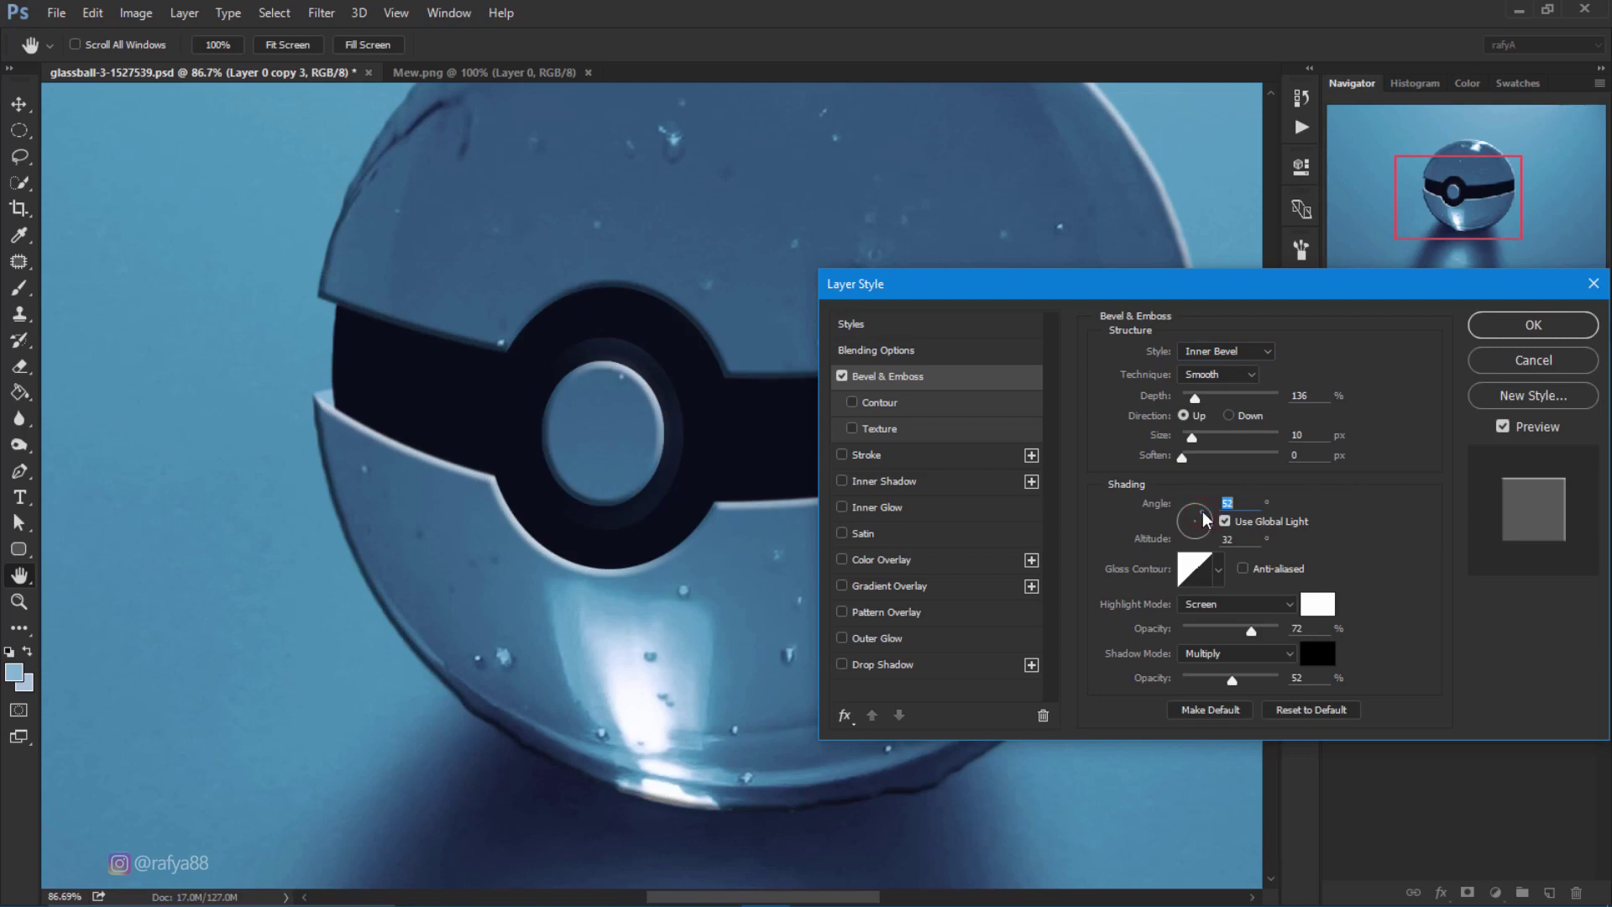
left_click_drag(1203, 518, 1203, 524)
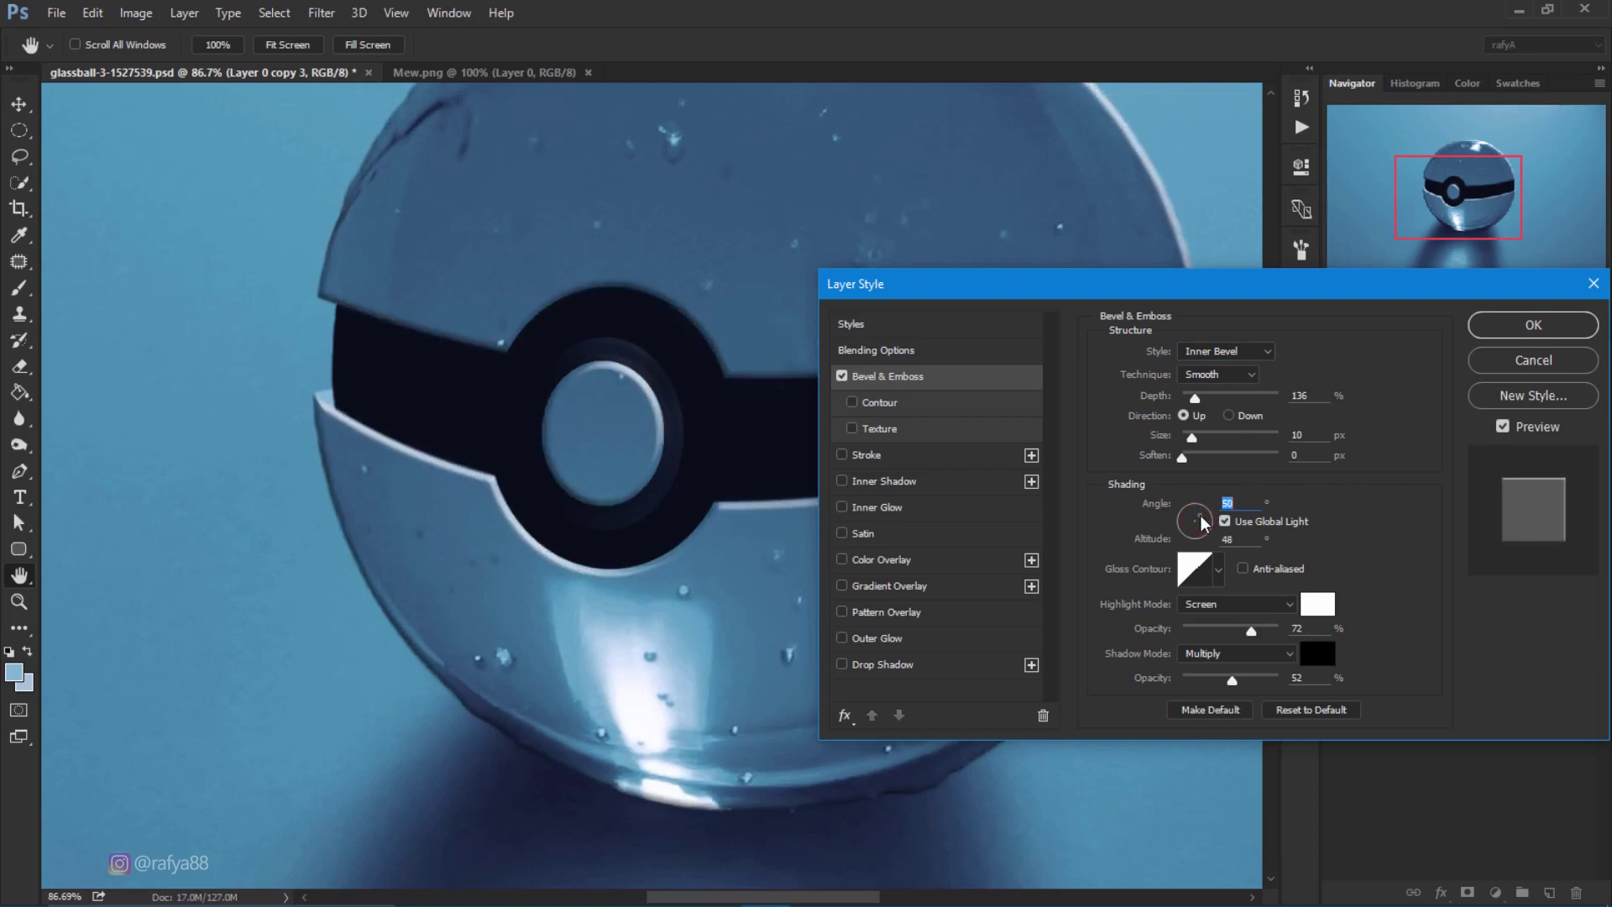
mouse_move(1252, 630)
left_mouse_down()
mouse_move(1232, 630)
mouse_move(1235, 682)
left_mouse_up()
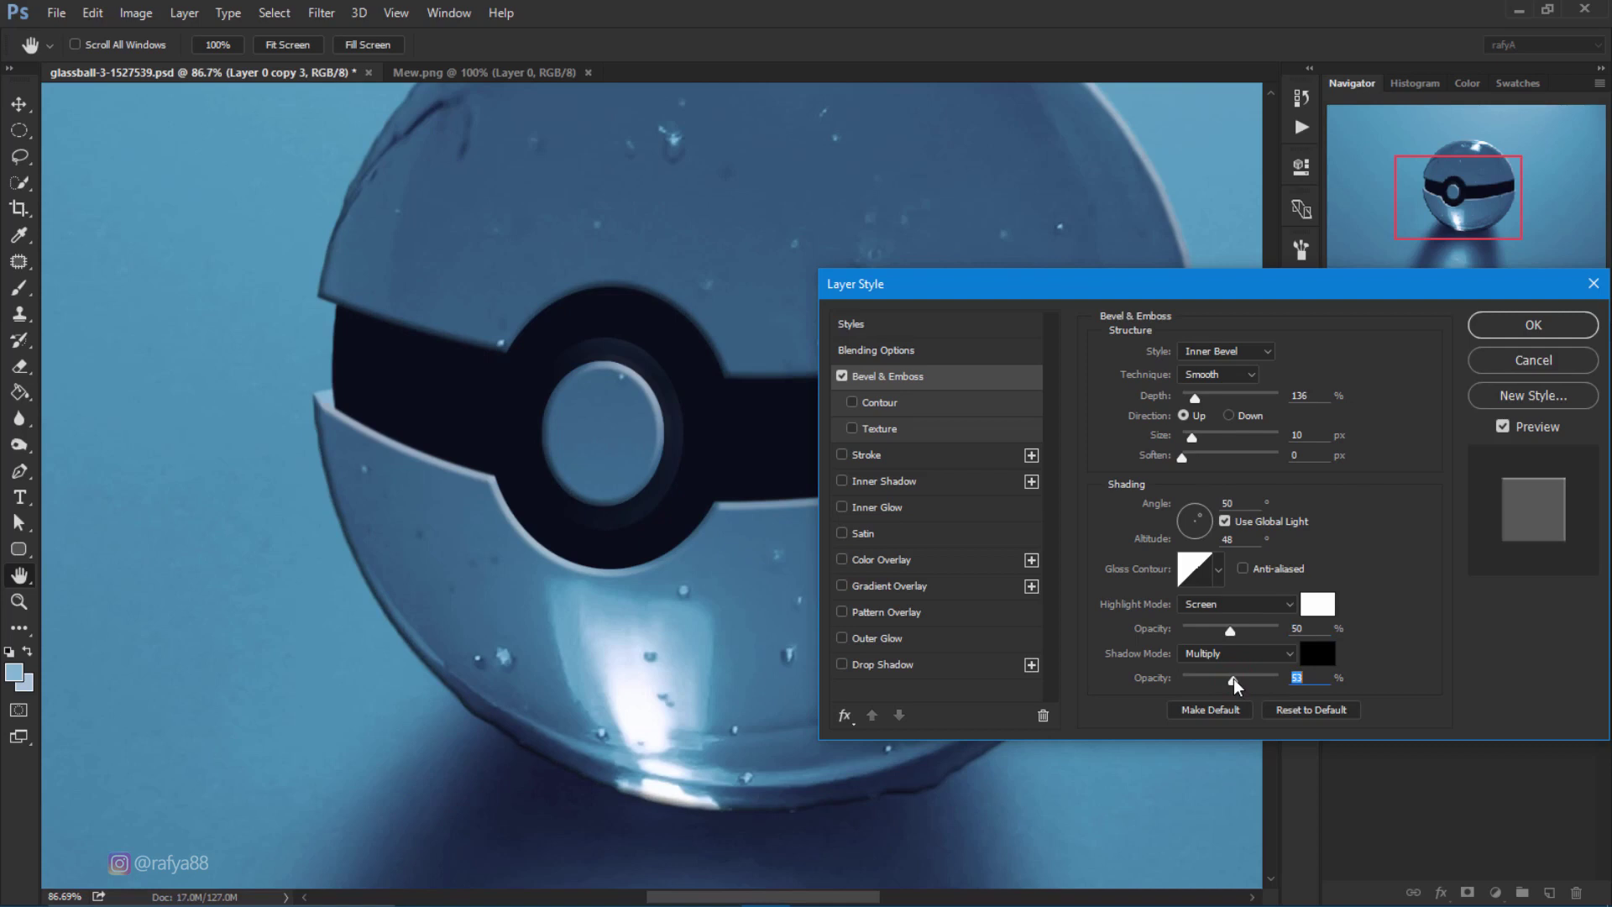
left_click_drag(1208, 400, 1222, 398)
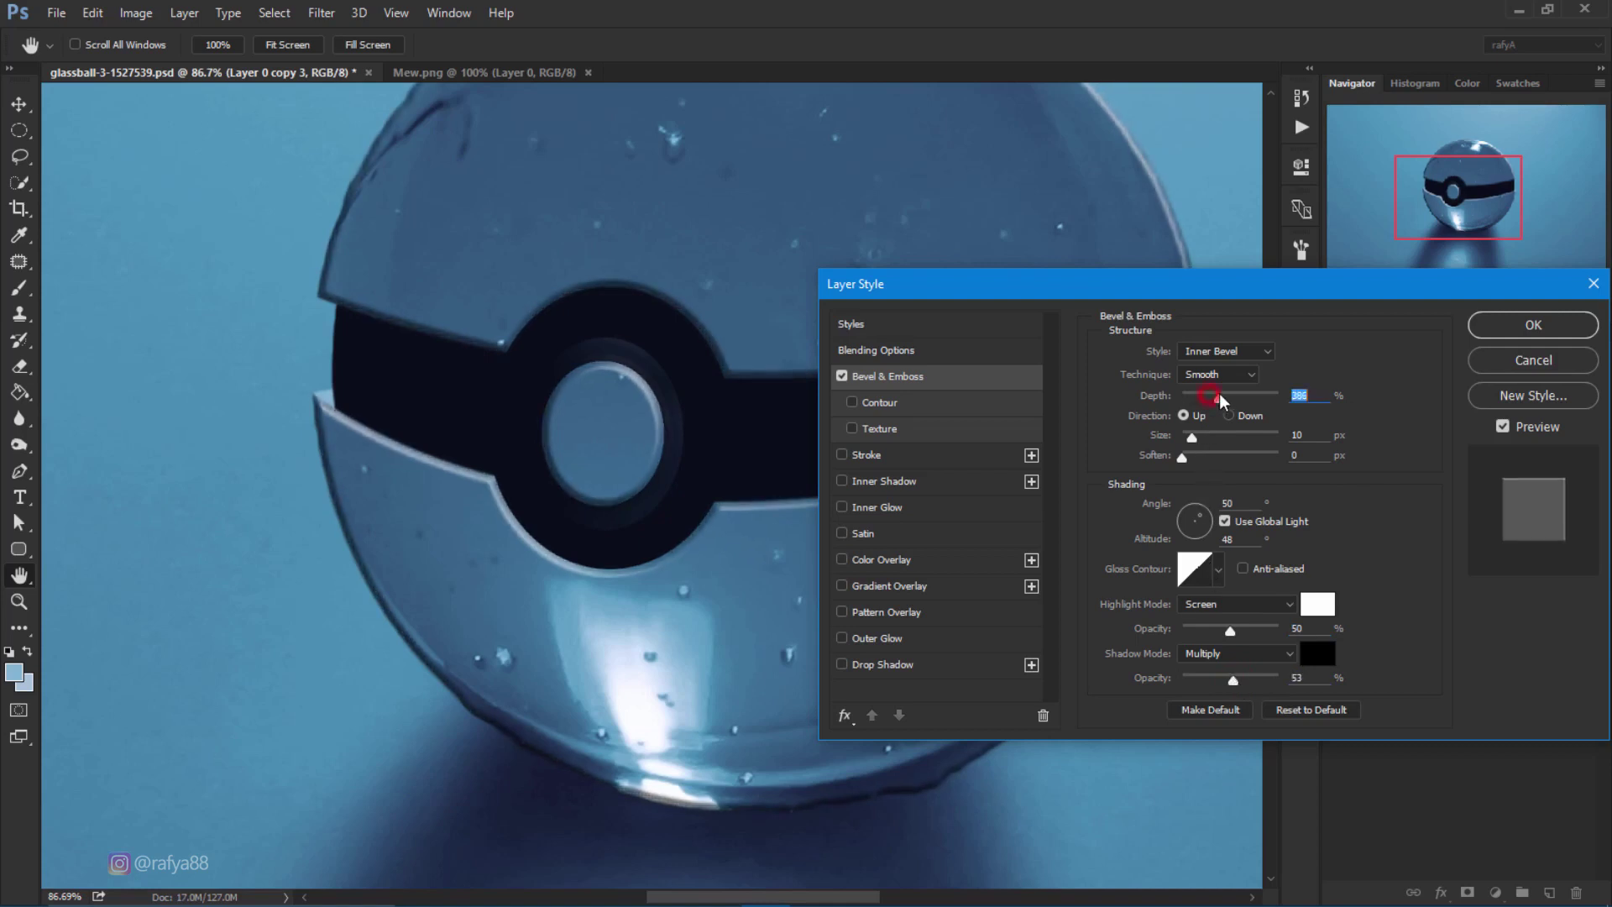
left_click_drag(1180, 300, 1174, 360)
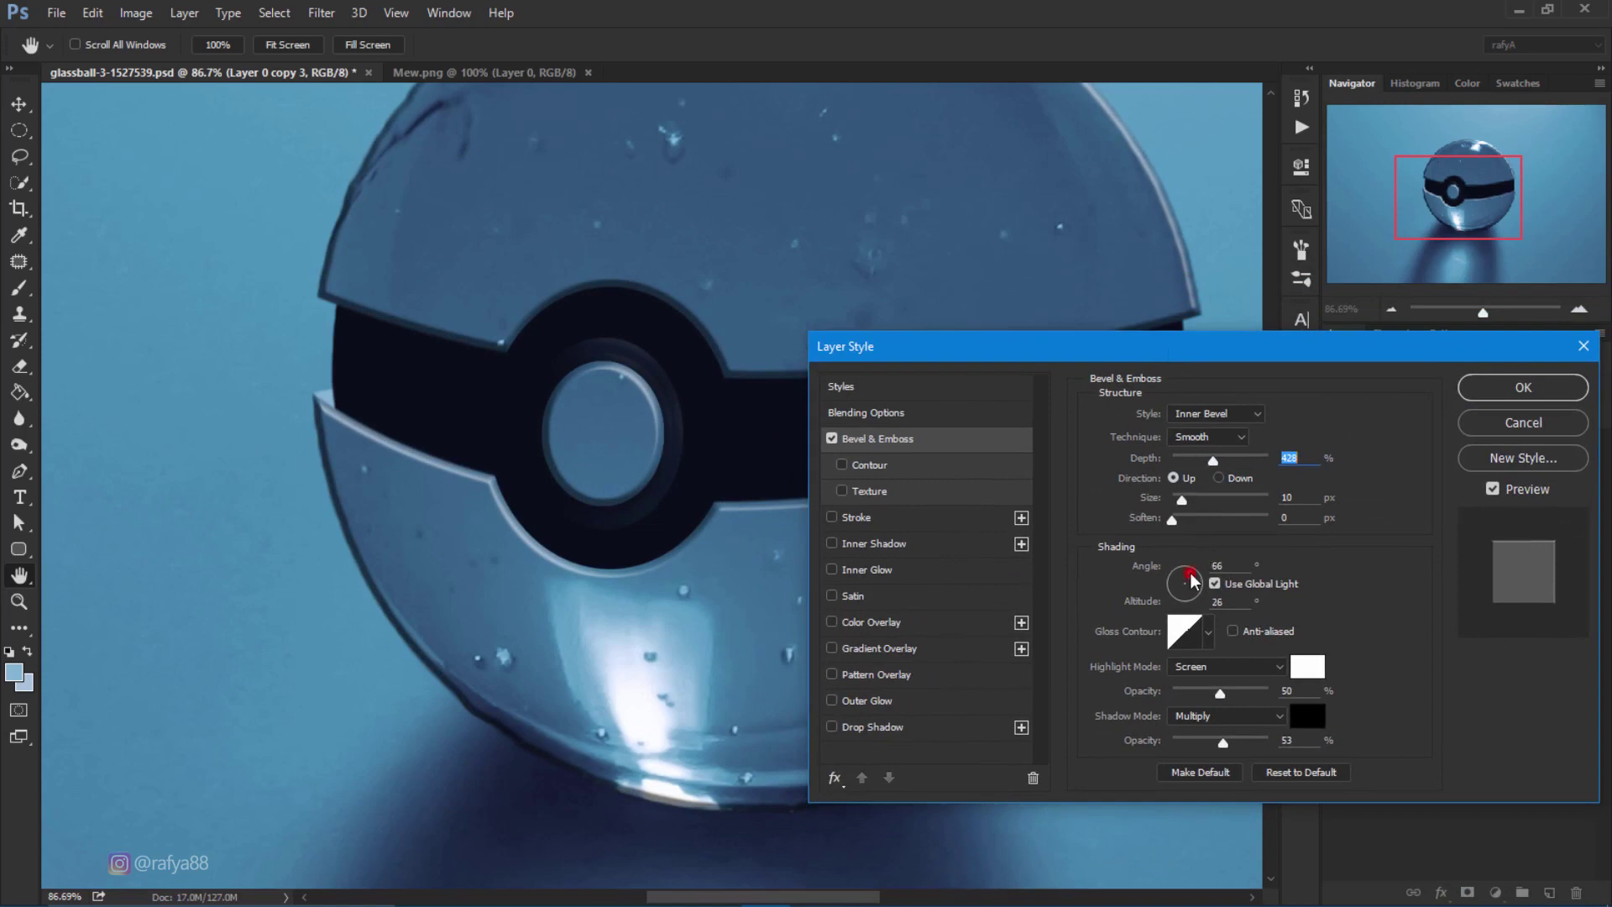
left_click_drag(1193, 577, 1196, 578)
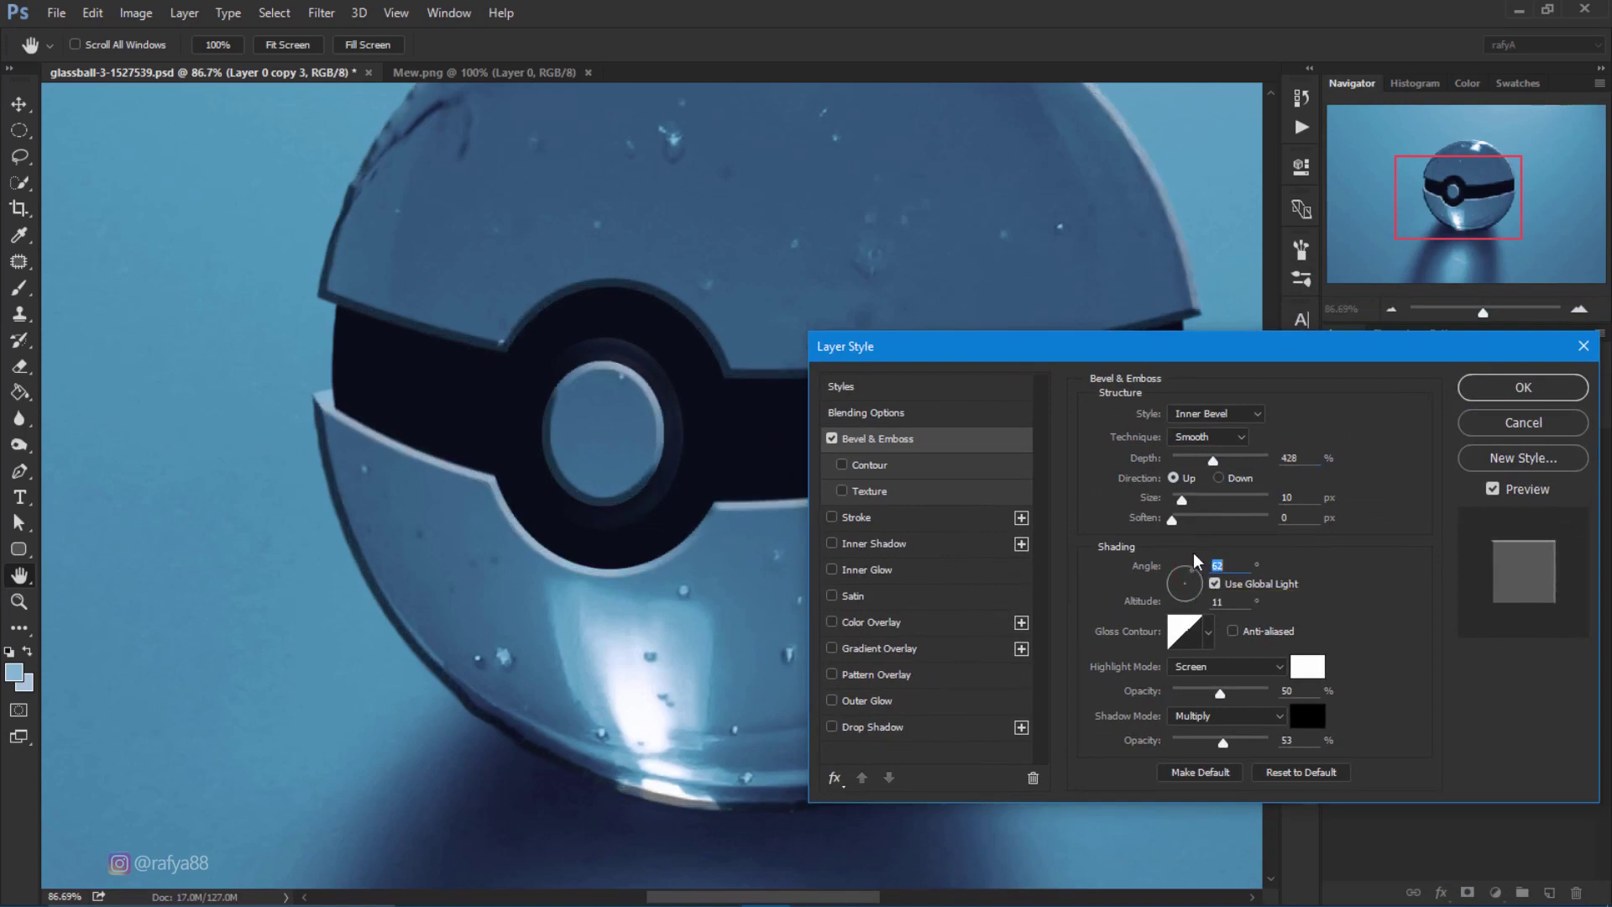
left_click_drag(1182, 502, 1181, 502)
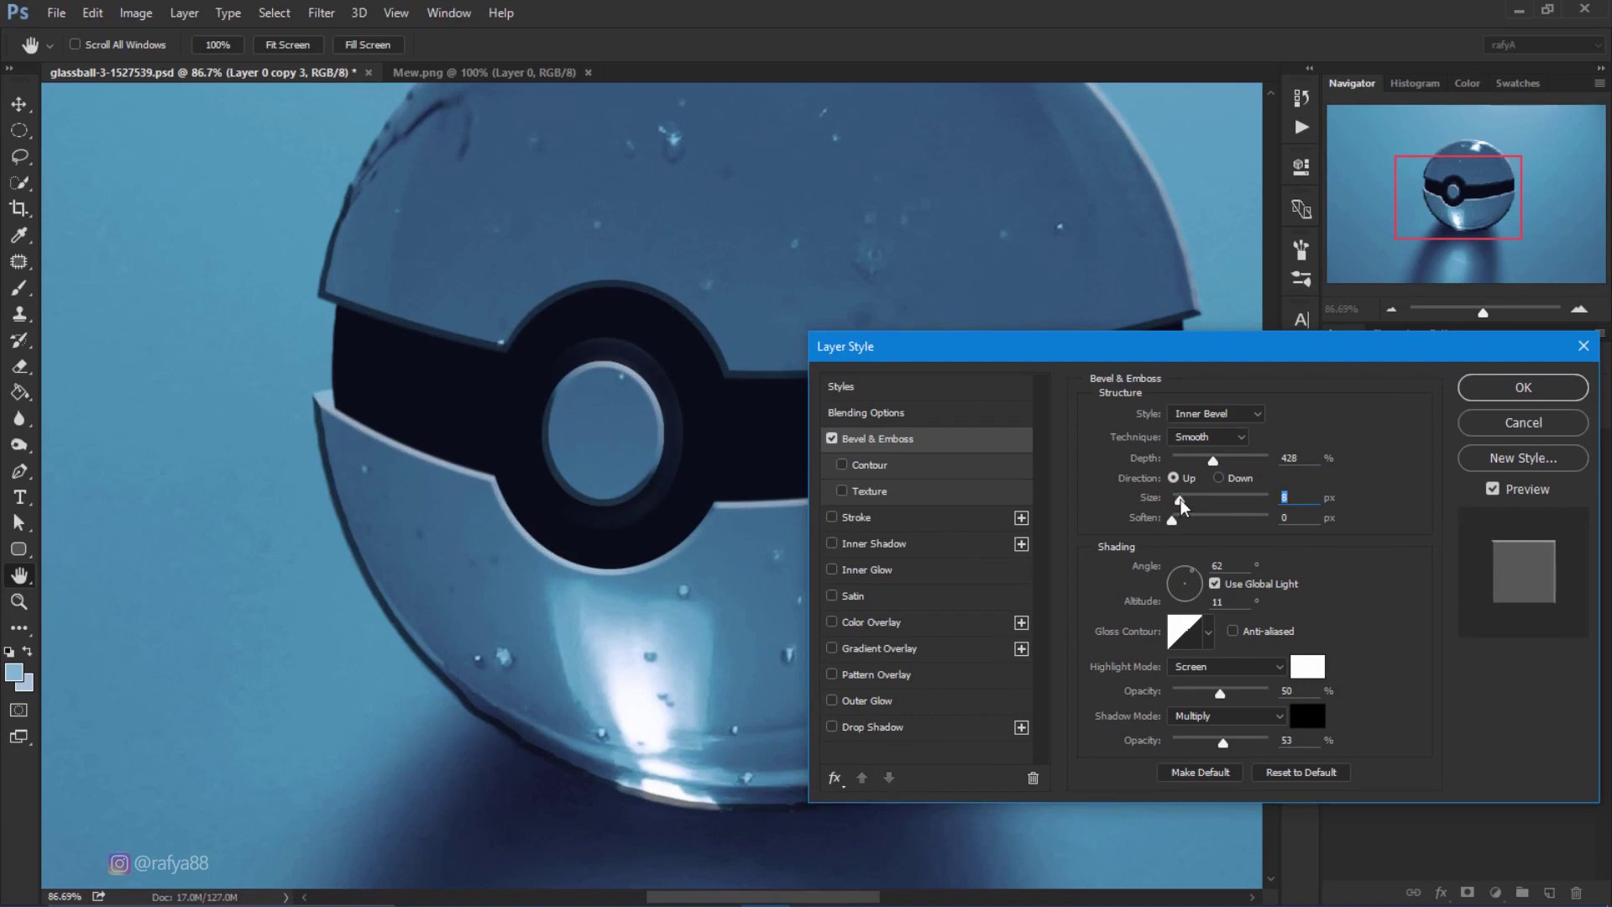
left_click(1523, 387)
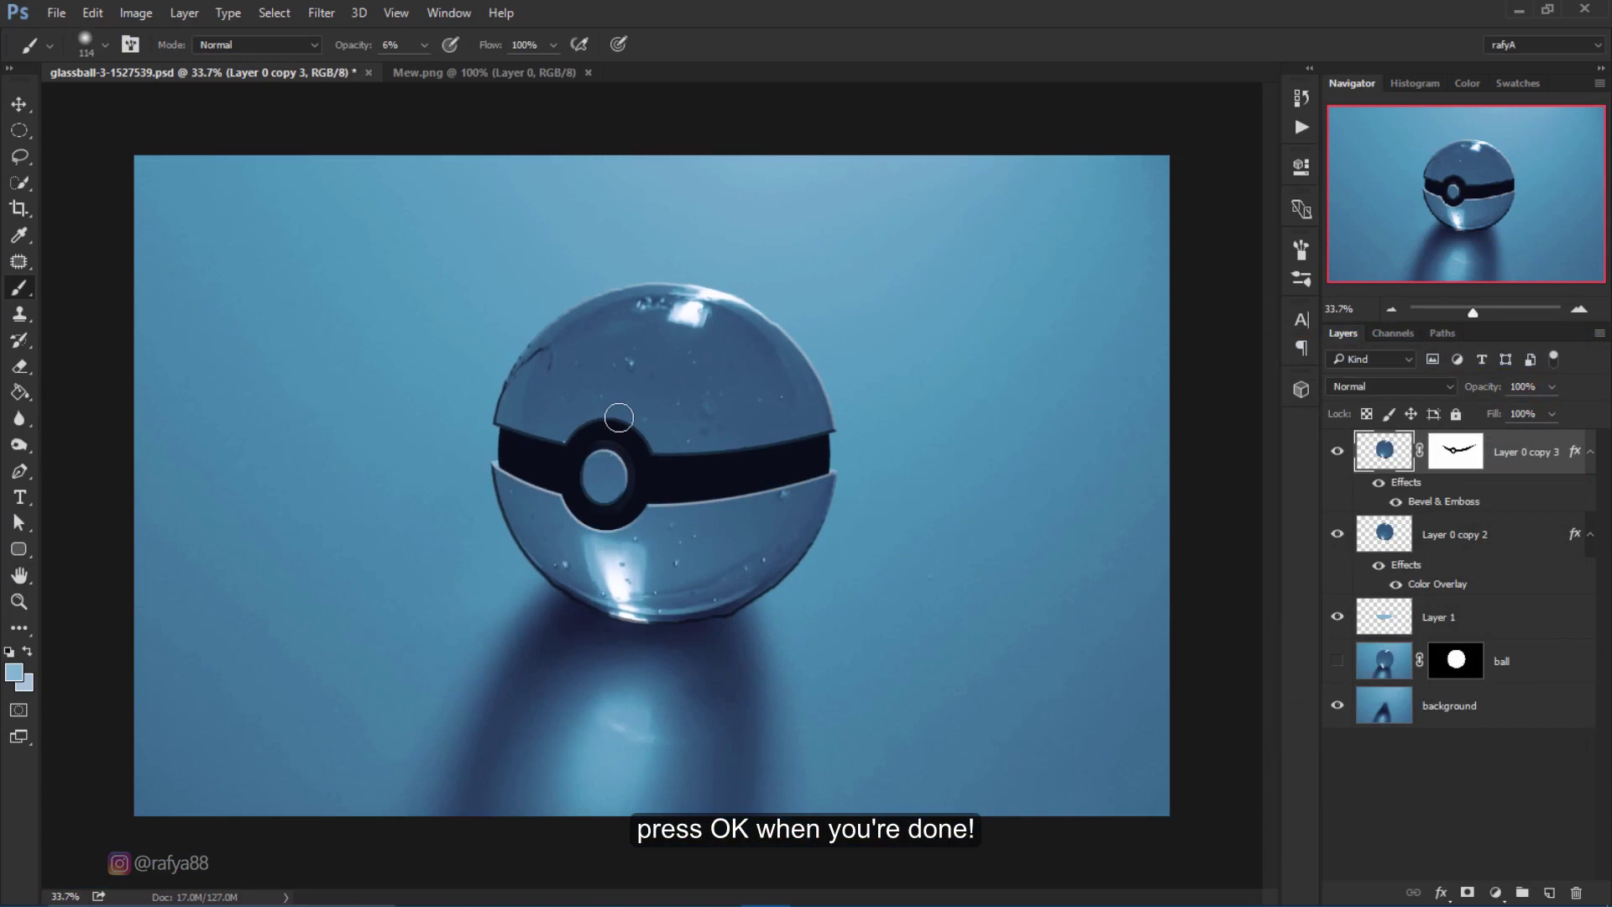
Use Create Layers on Layer 0 copy 3's bevel, compare the result, and select Inner Bevel Shadows.
scroll(670, 517, "up", 1)
scroll(670, 517, "up", 2)
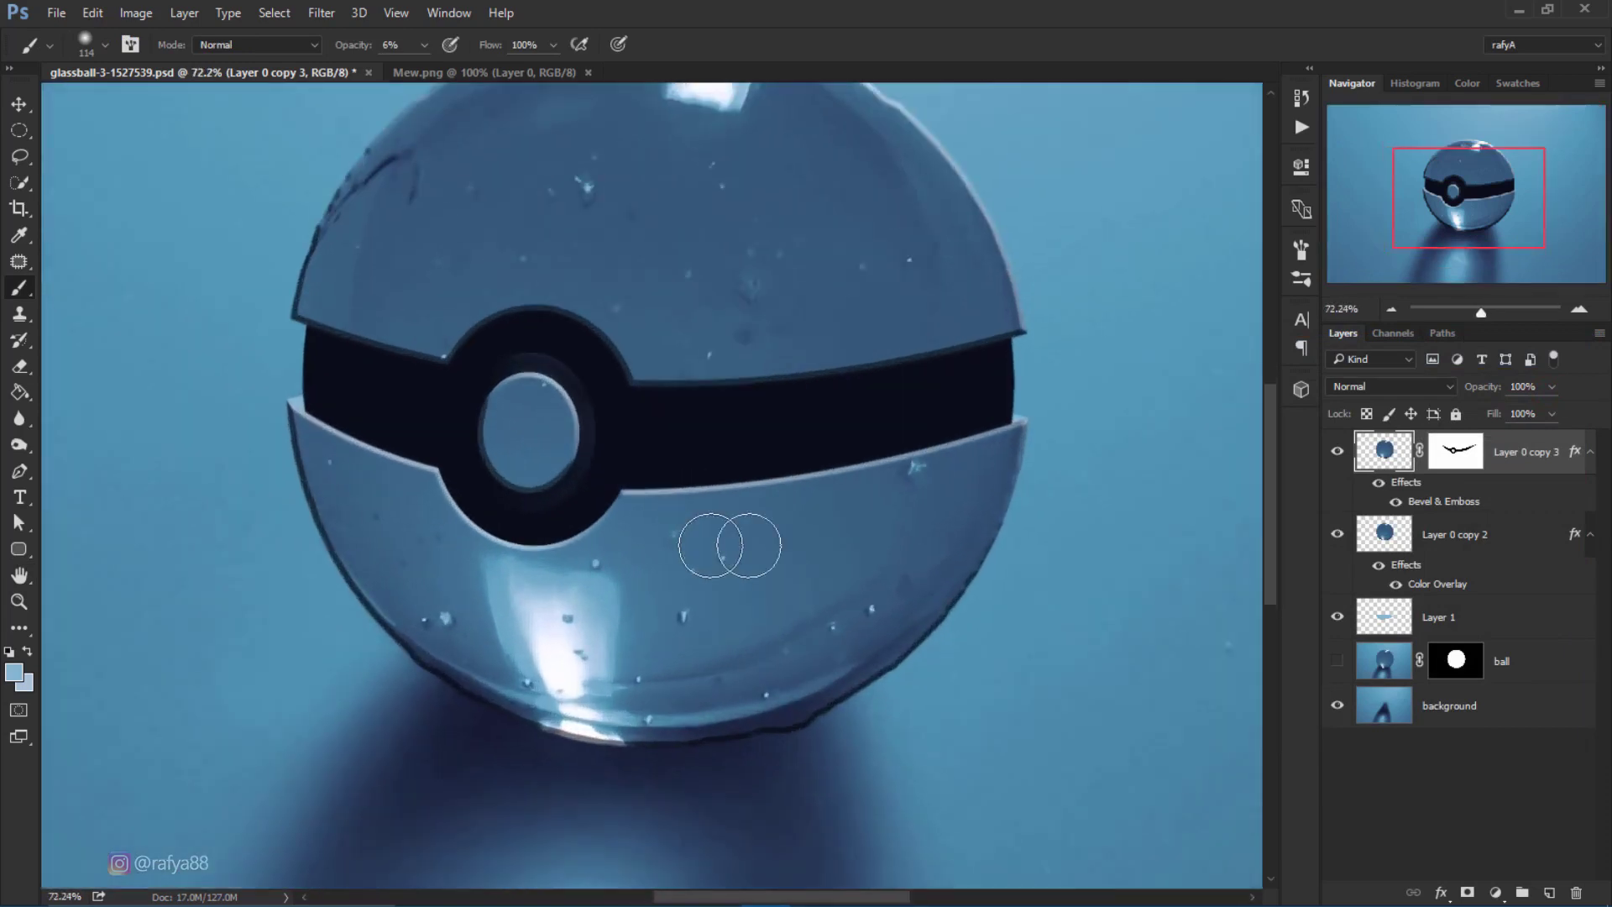
right_click(1574, 454)
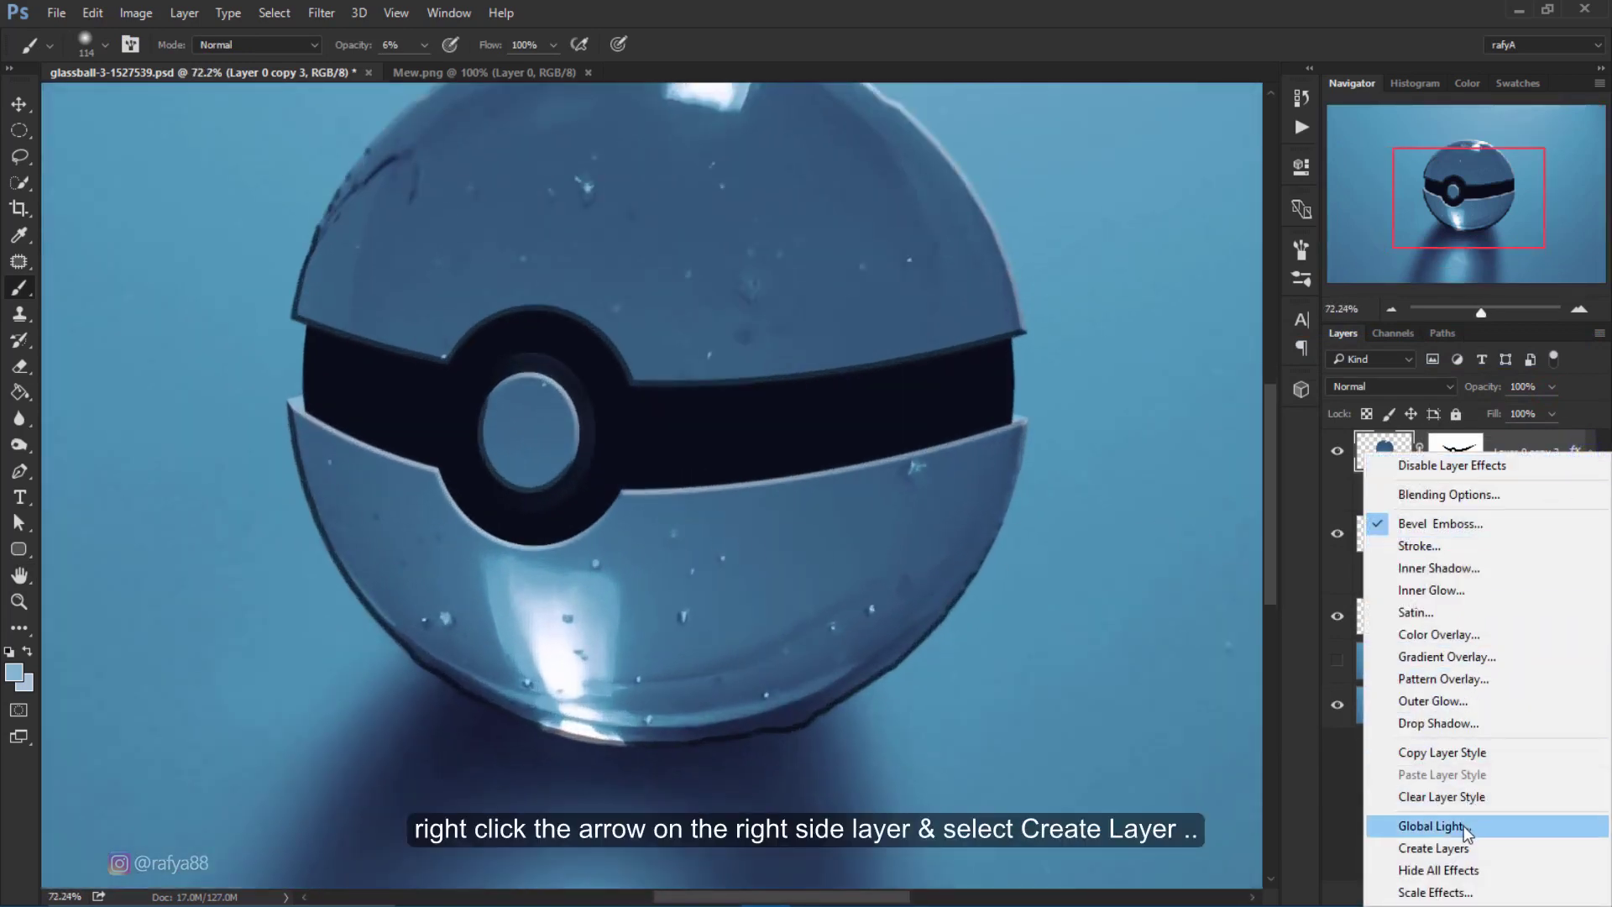
left_click(1470, 848)
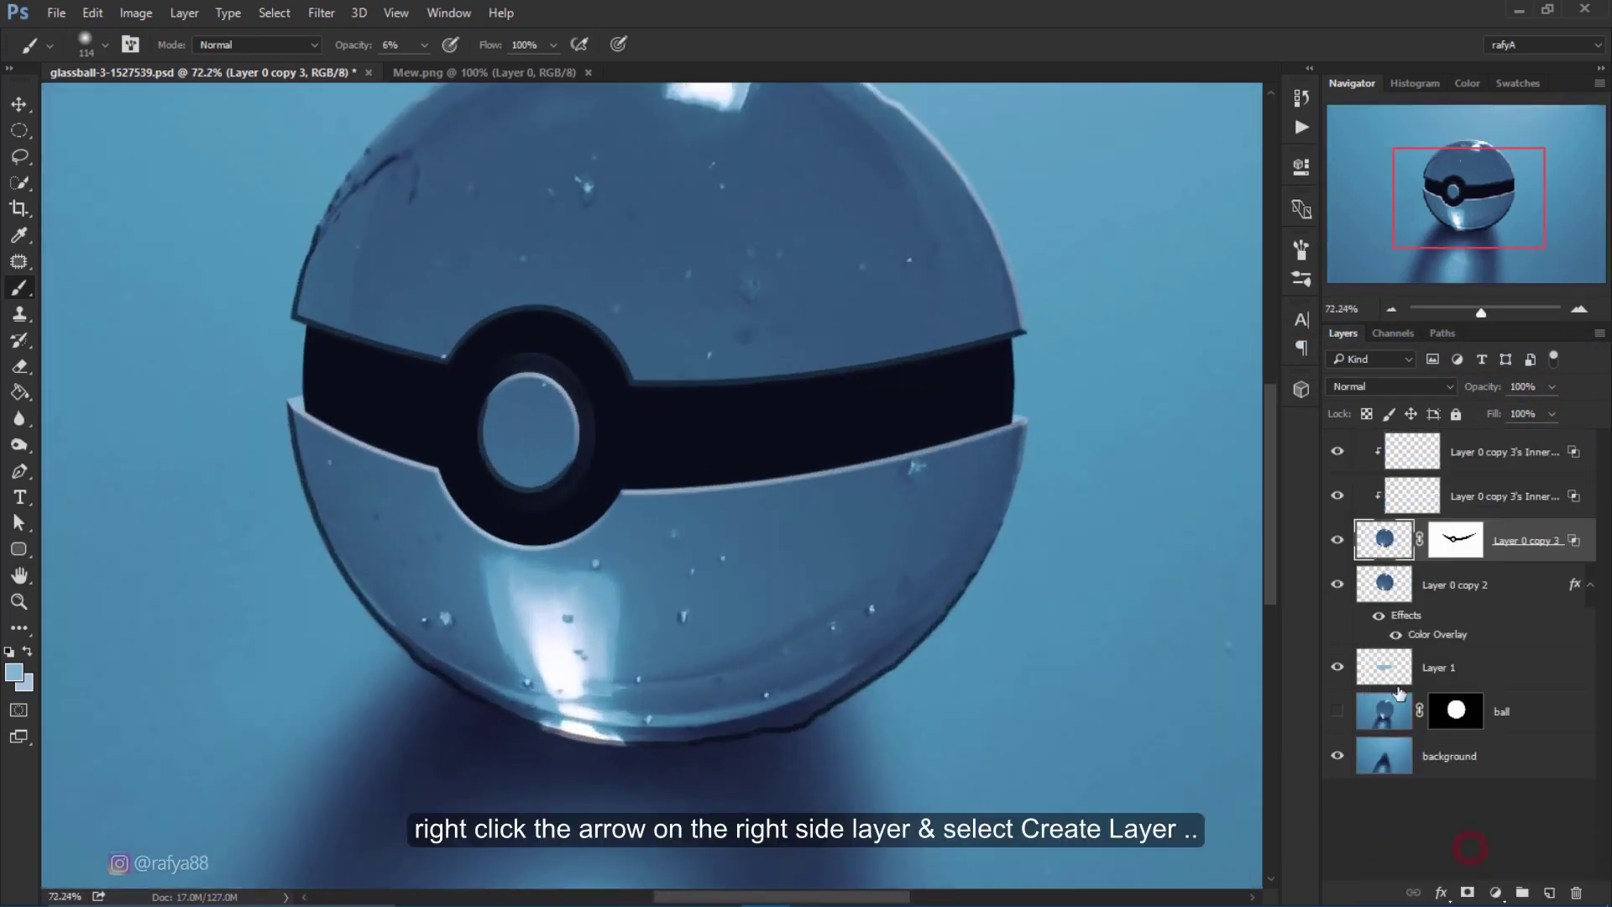
left_click(1341, 451)
left_click(1338, 452)
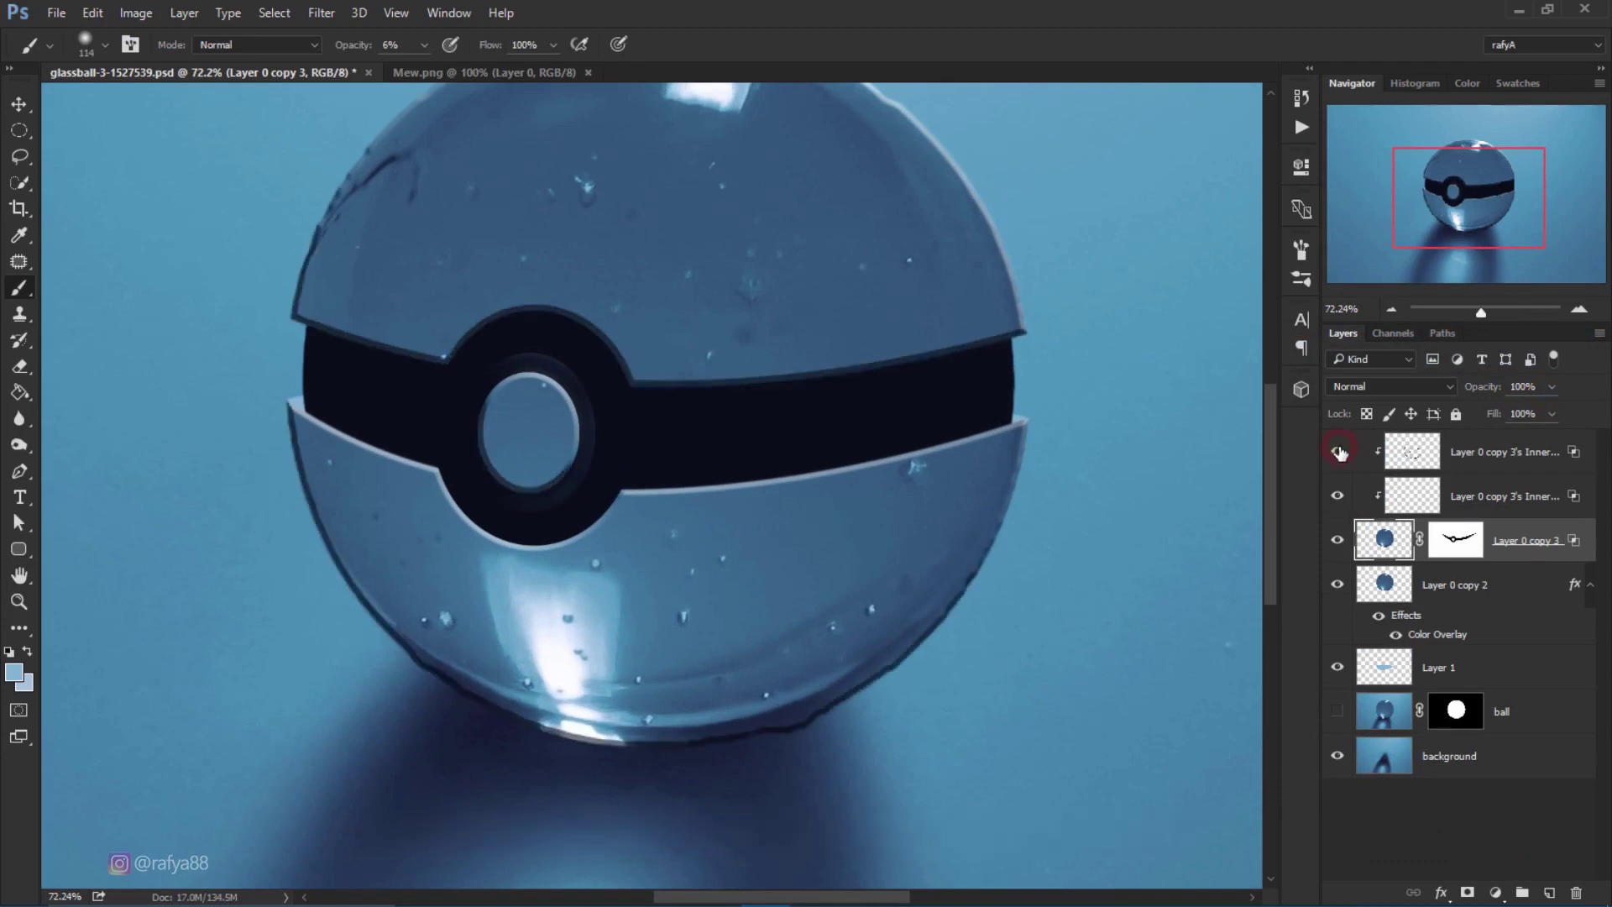
left_click(1340, 451)
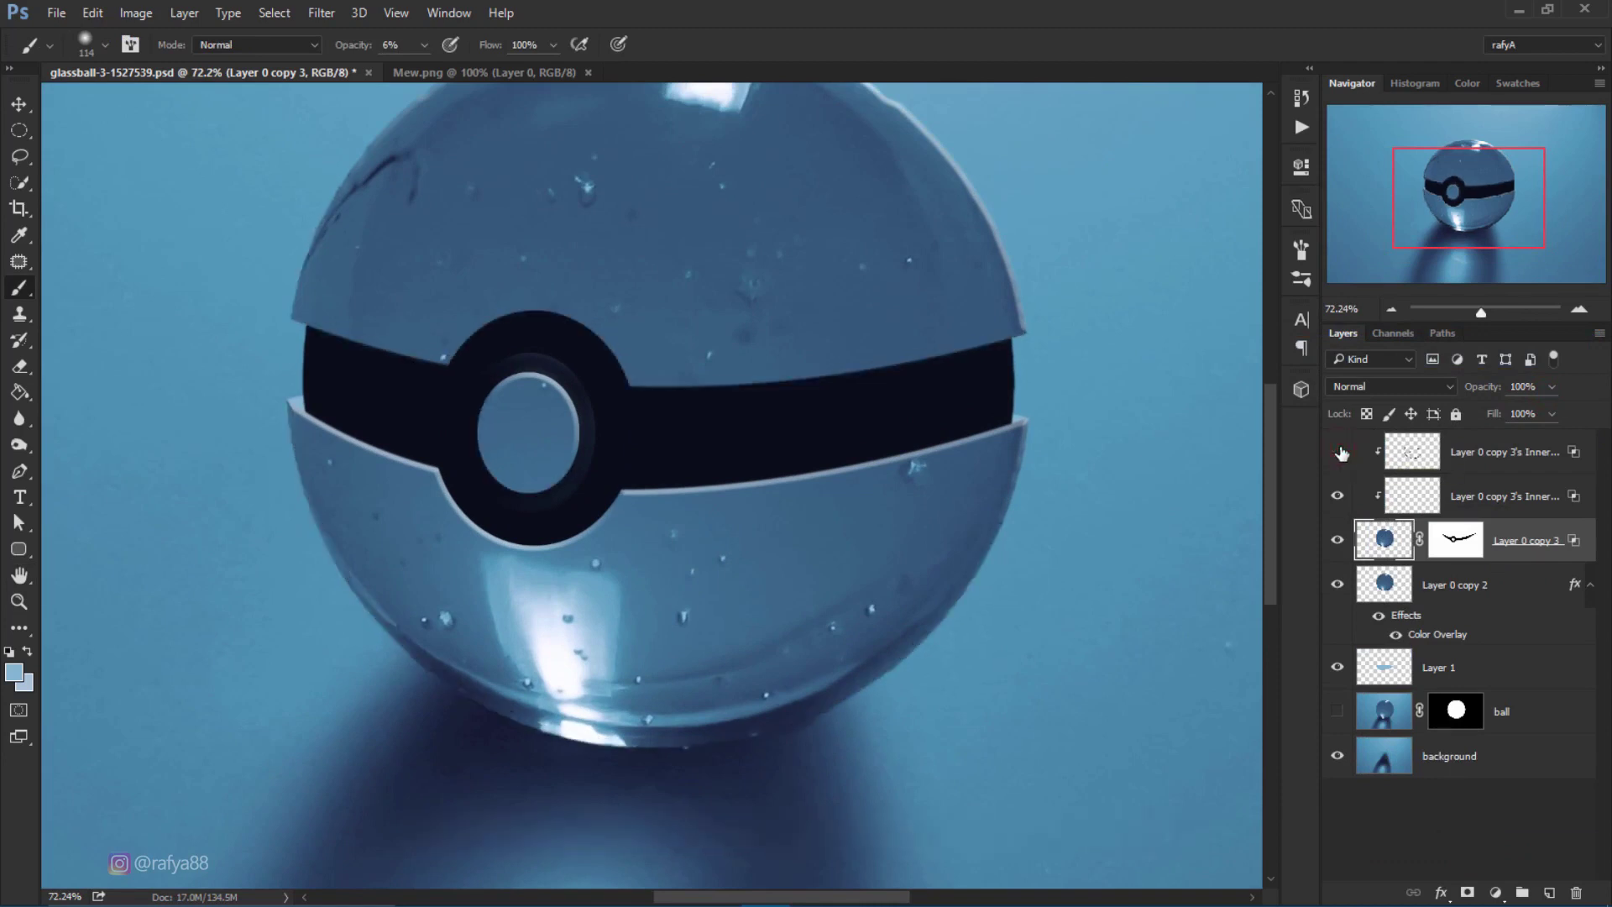
left_click(1339, 451)
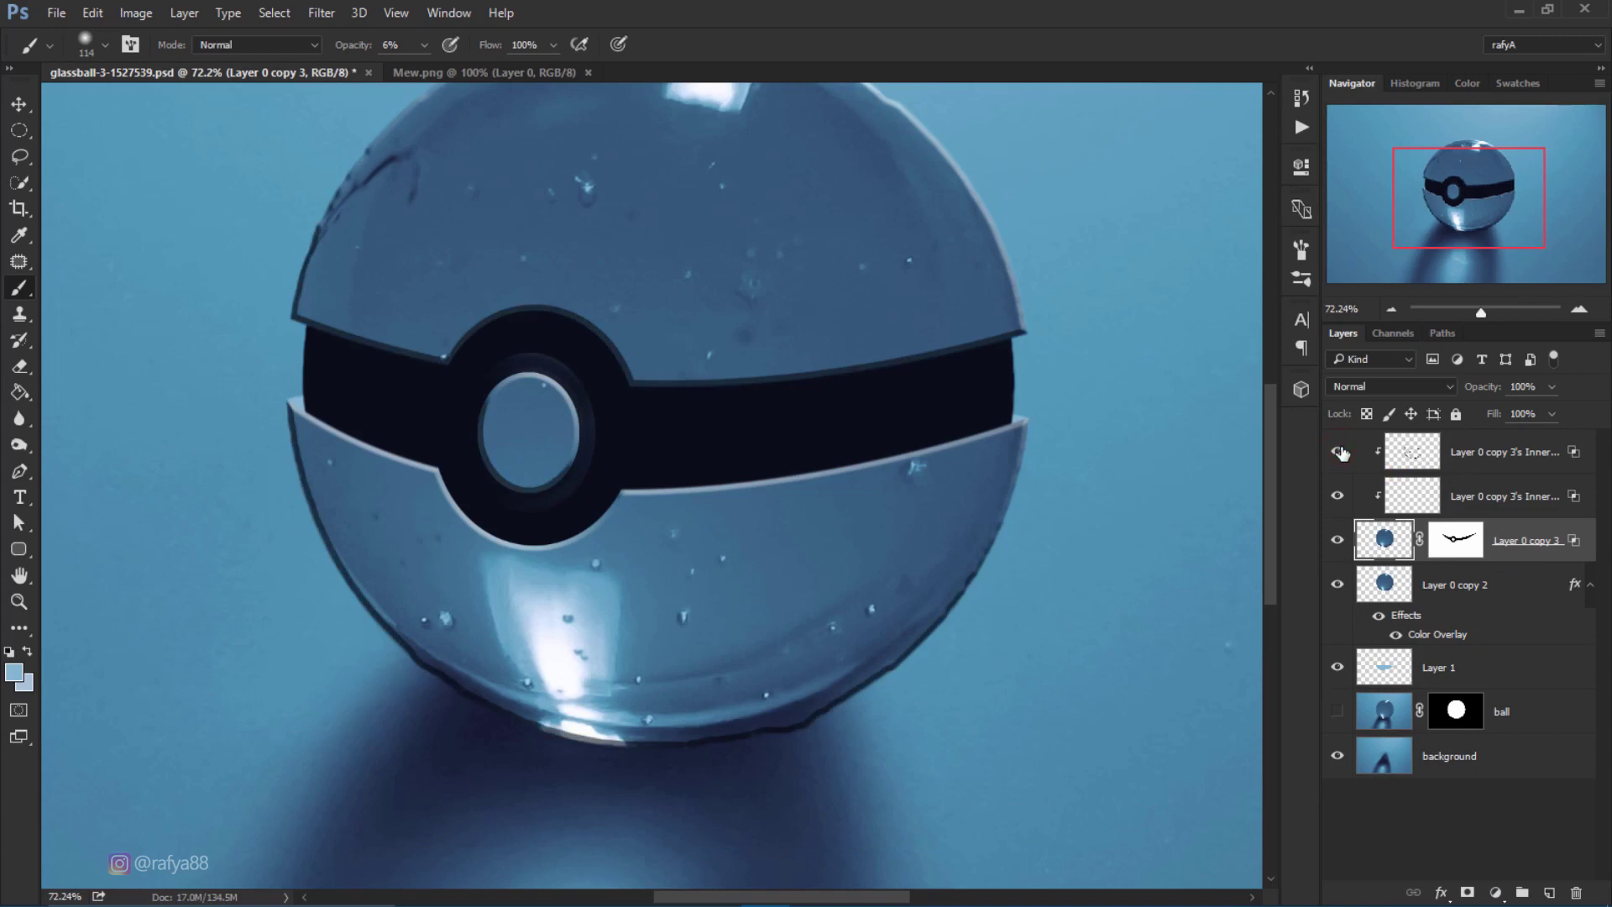
left_click(1485, 463)
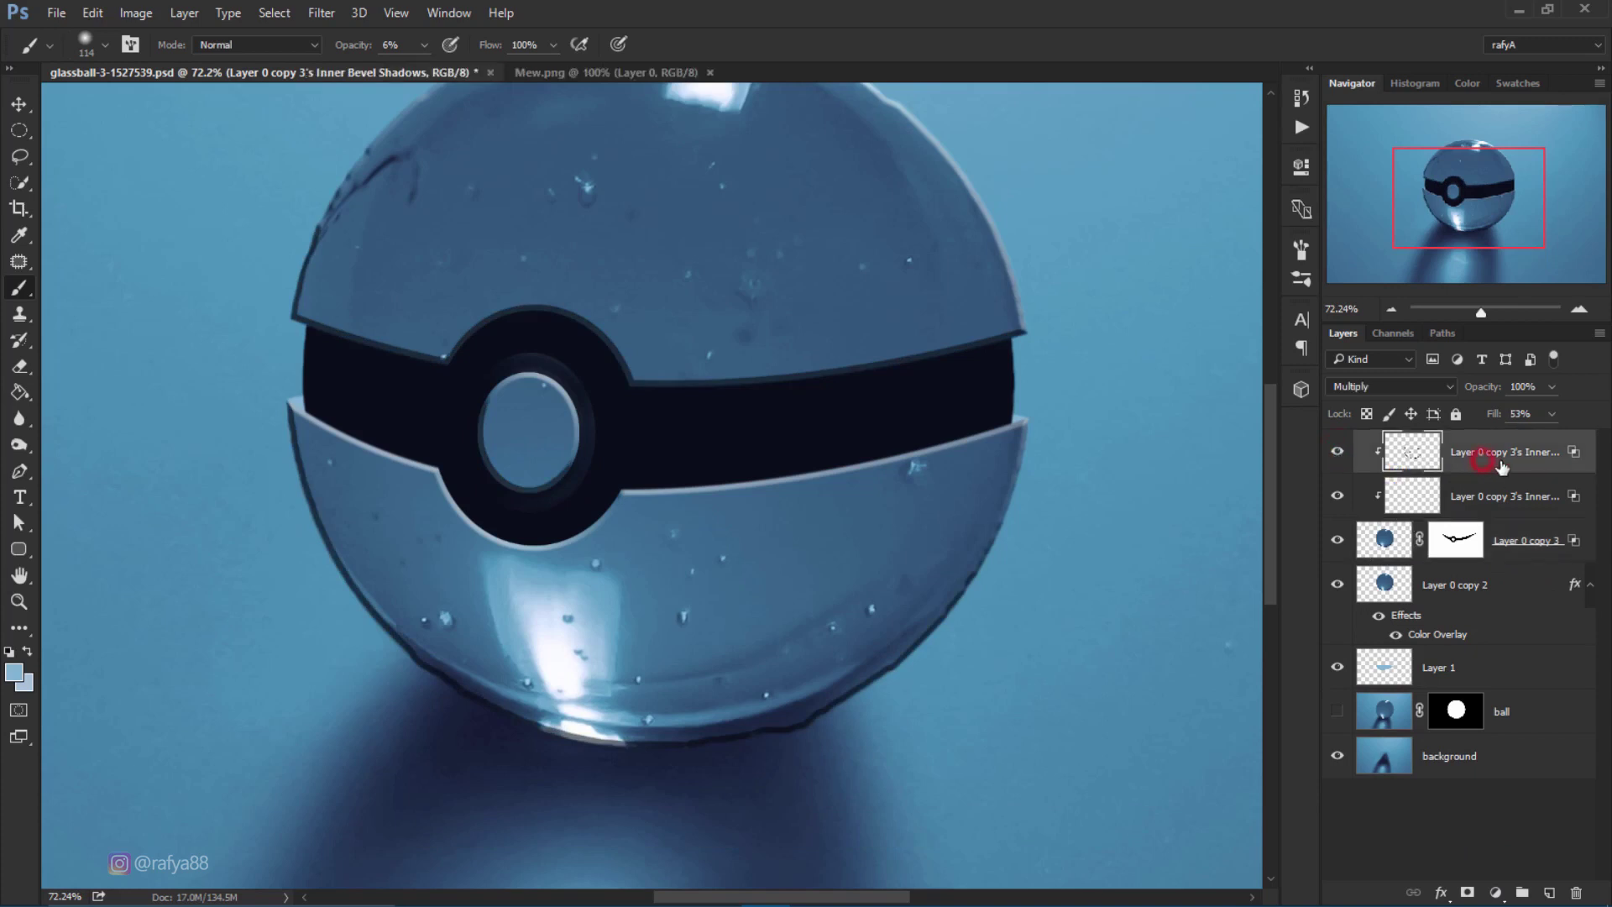
Shift the Inner Bevel Shadows layer a few pixels left and down with Free Transform and commit.
key("ctrl+t")
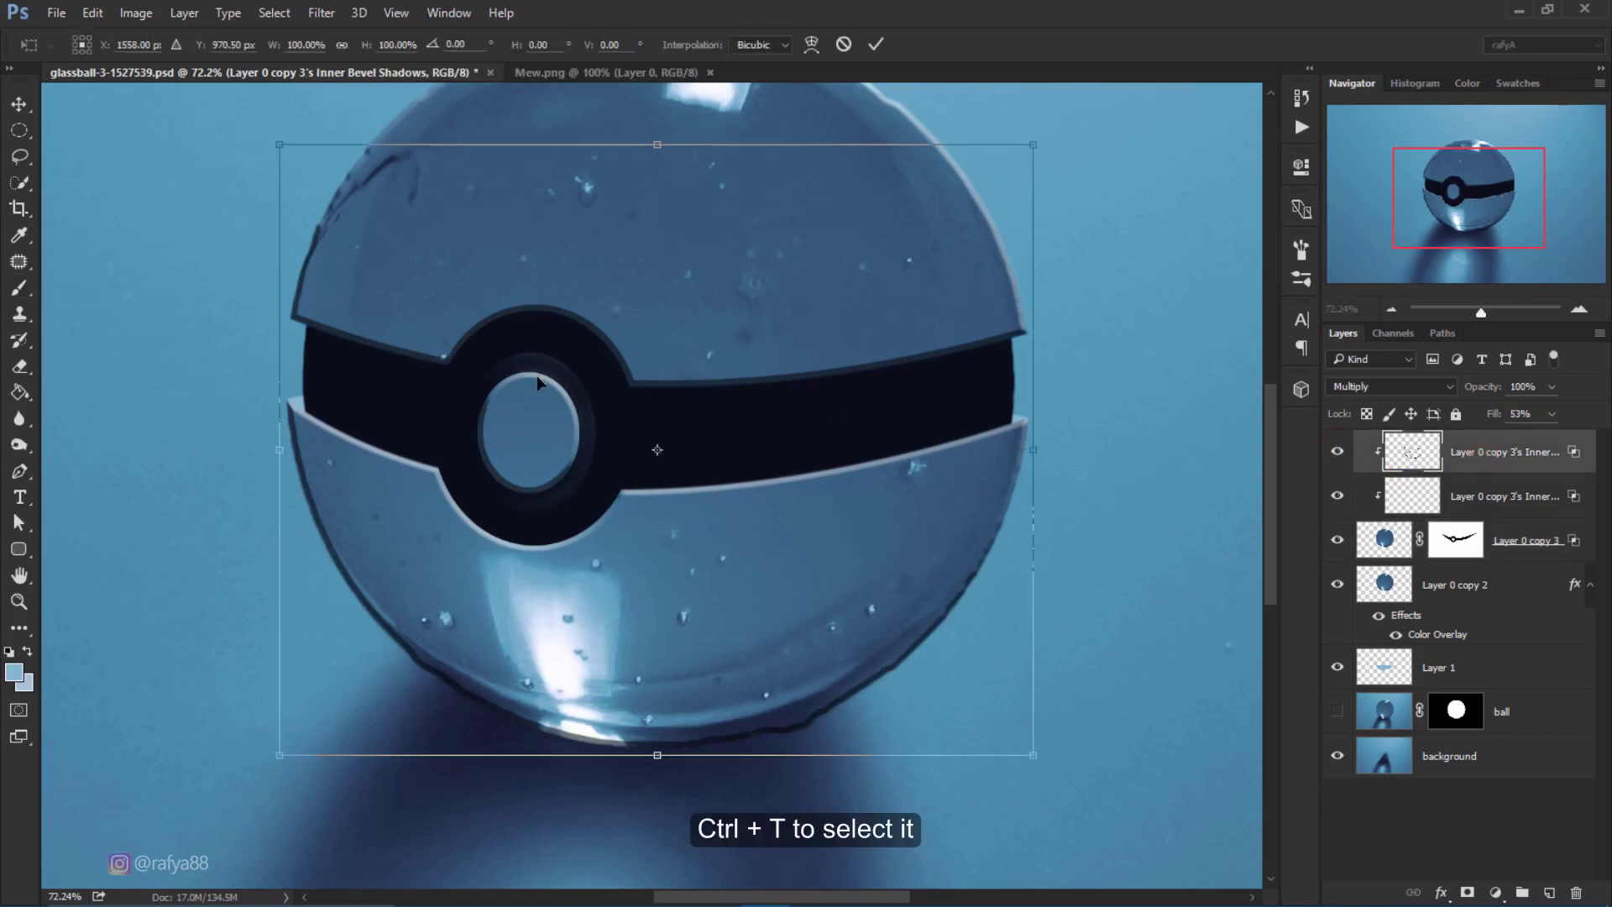
scroll(537, 382, "up", 3)
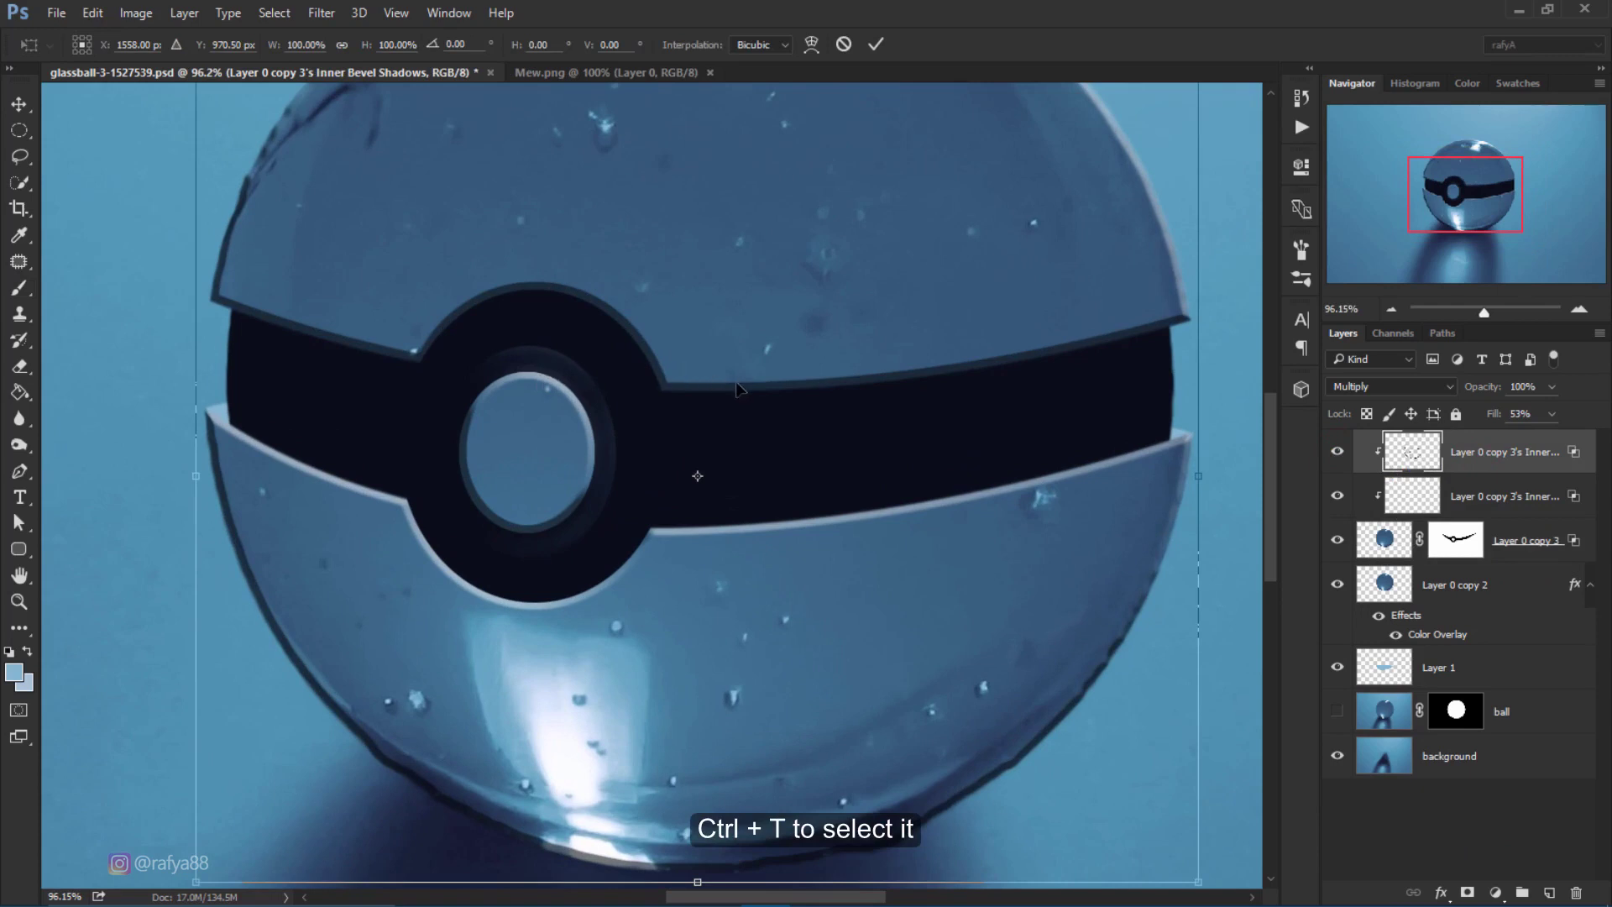
scroll(736, 389, "down", 1)
left_click_drag(766, 391, 760, 396)
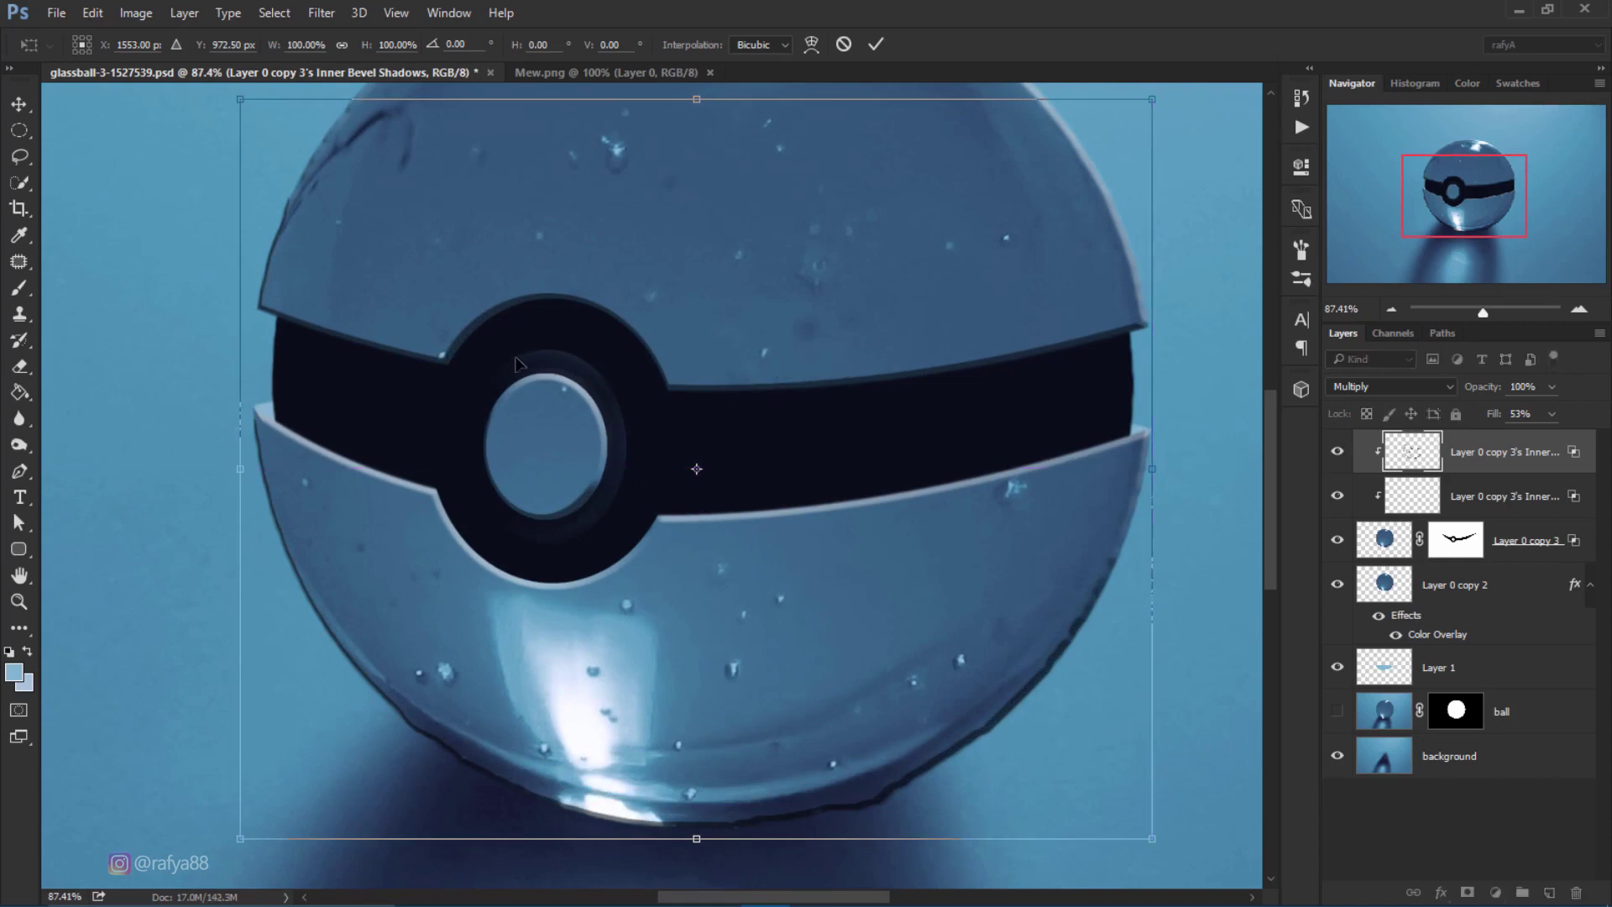
key("Left")
key("Down")
key("Down")
key("Down")
key("Left")
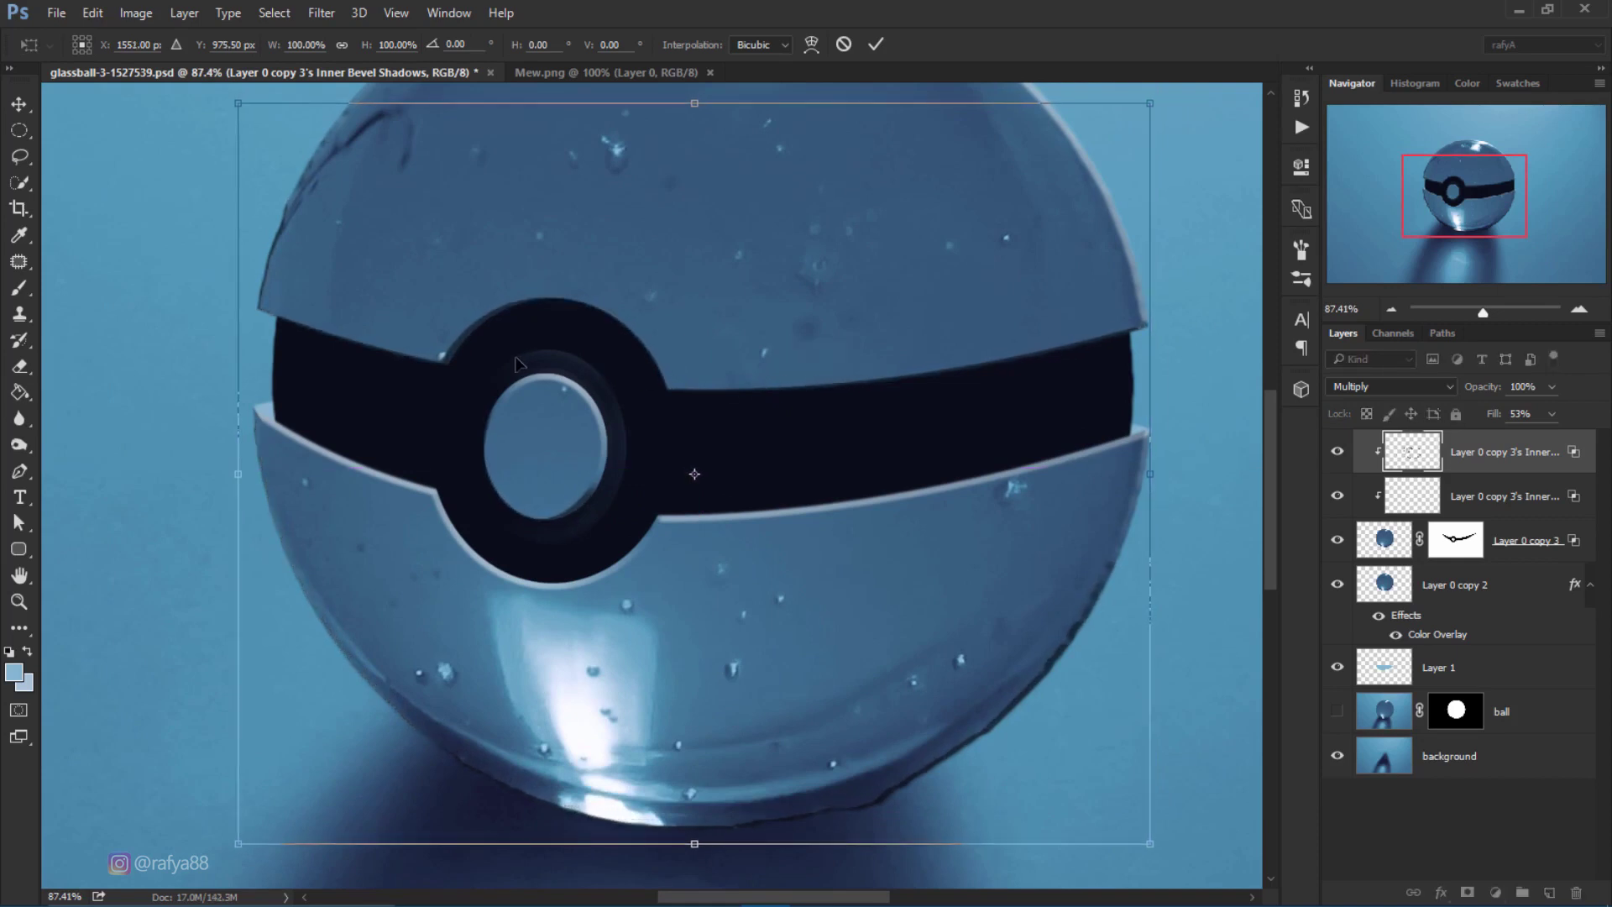
key("Up")
key("Right")
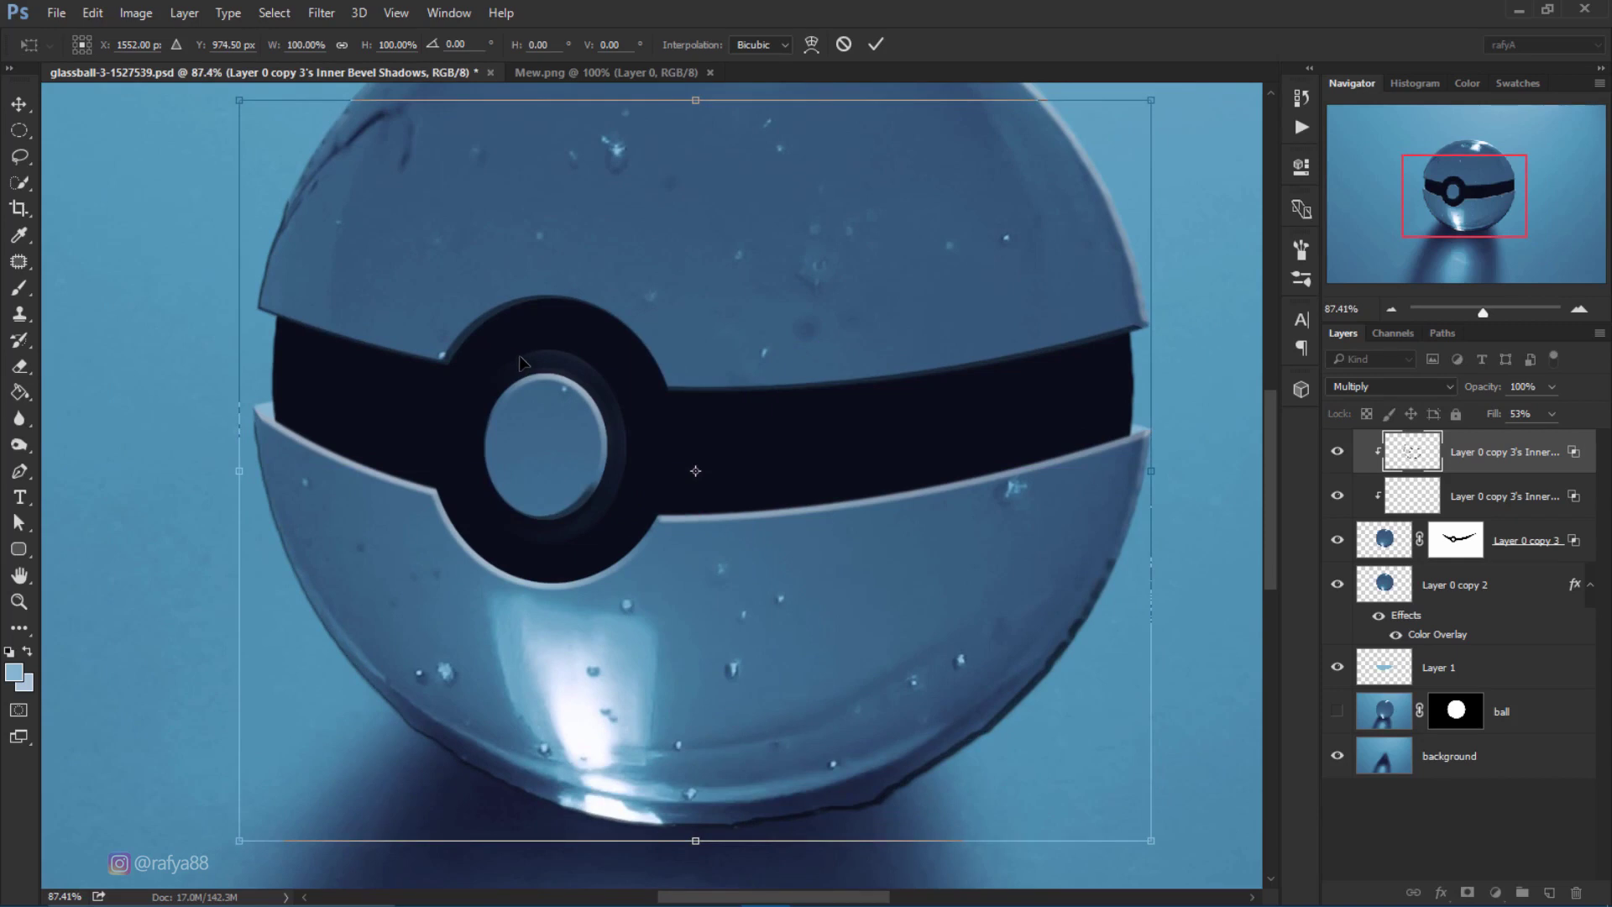
left_click(875, 44)
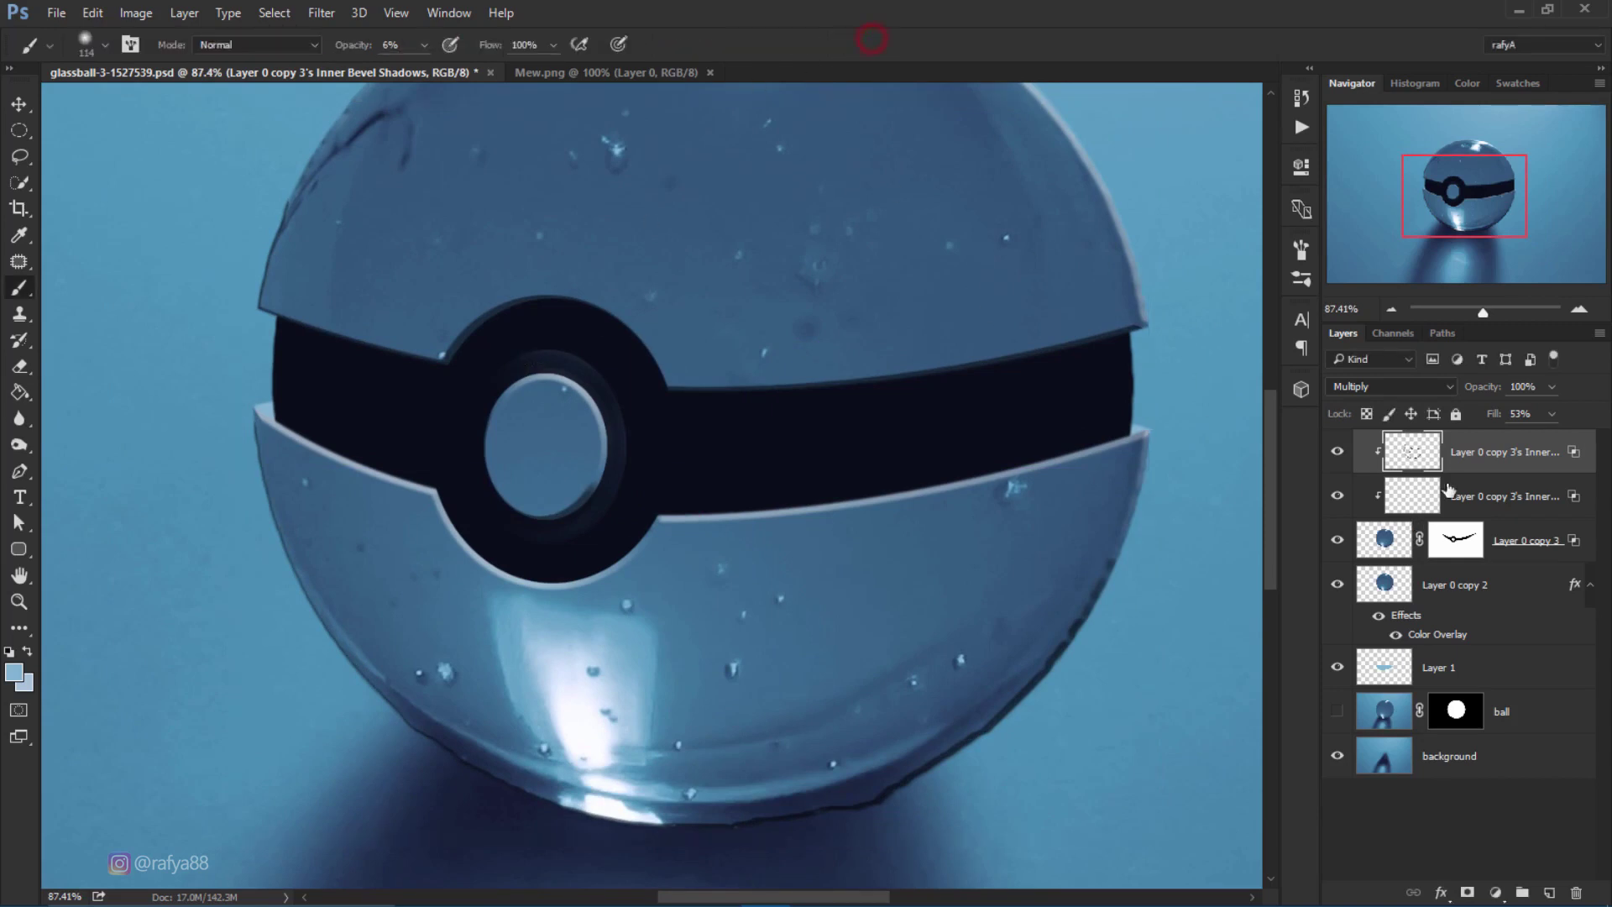
Erase stray Inner Bevel Shadows around the ball's rim with the Eraser at 100% opacity.
left_click(19, 366)
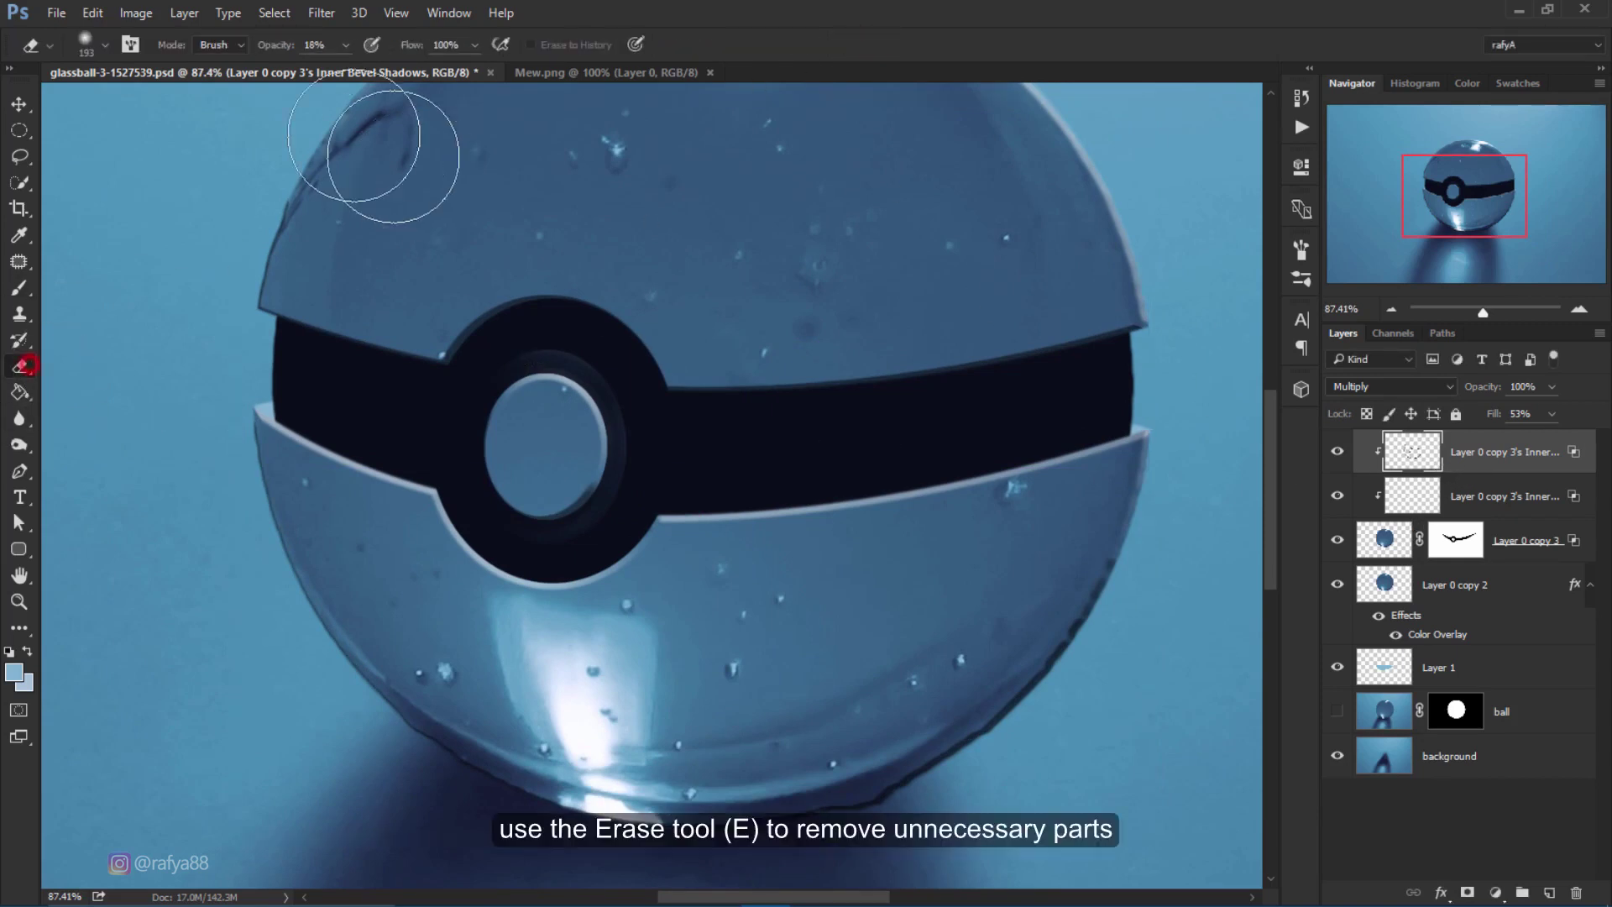
left_click_drag(286, 53, 363, 53)
scroll(404, 466, "down", 2)
left_click(378, 674)
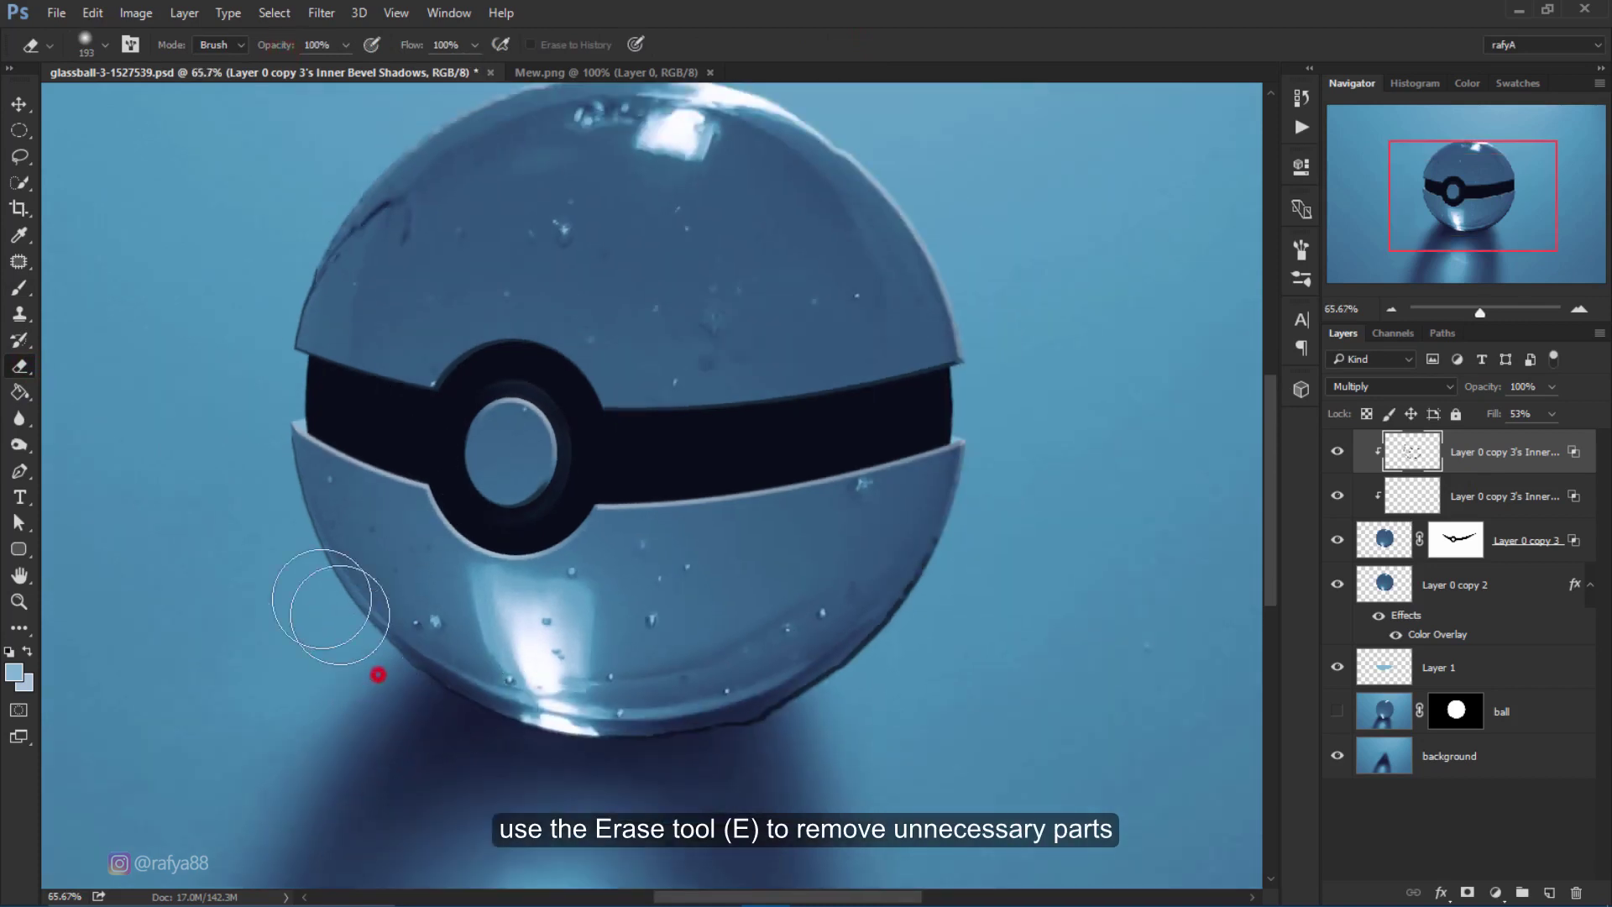
left_click(256, 460)
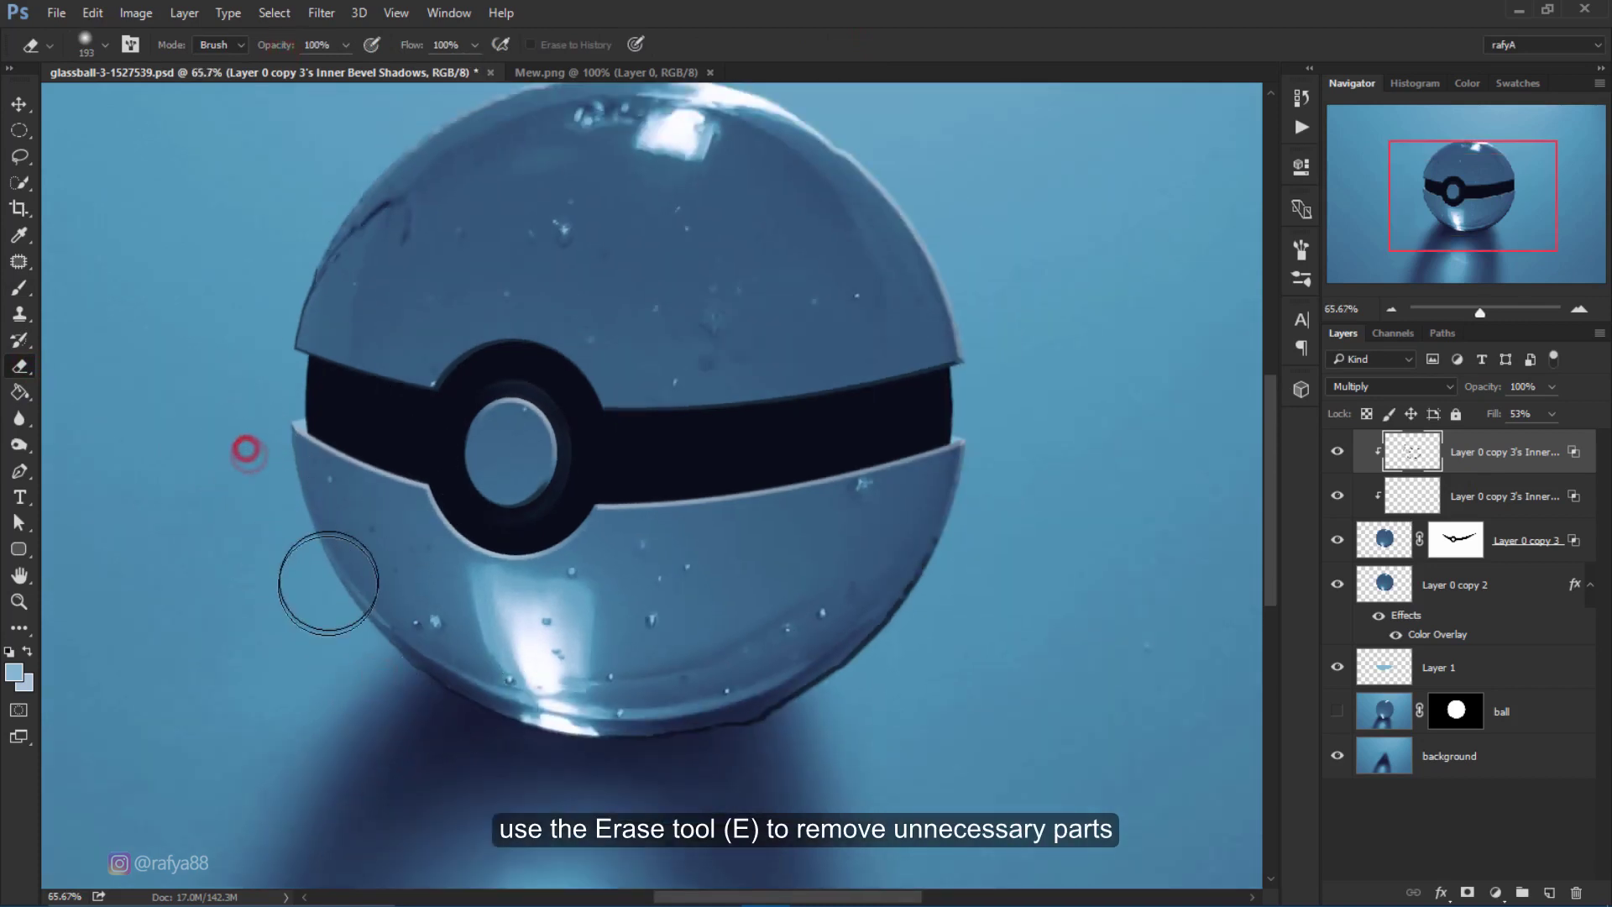
left_click_drag(327, 579, 805, 684)
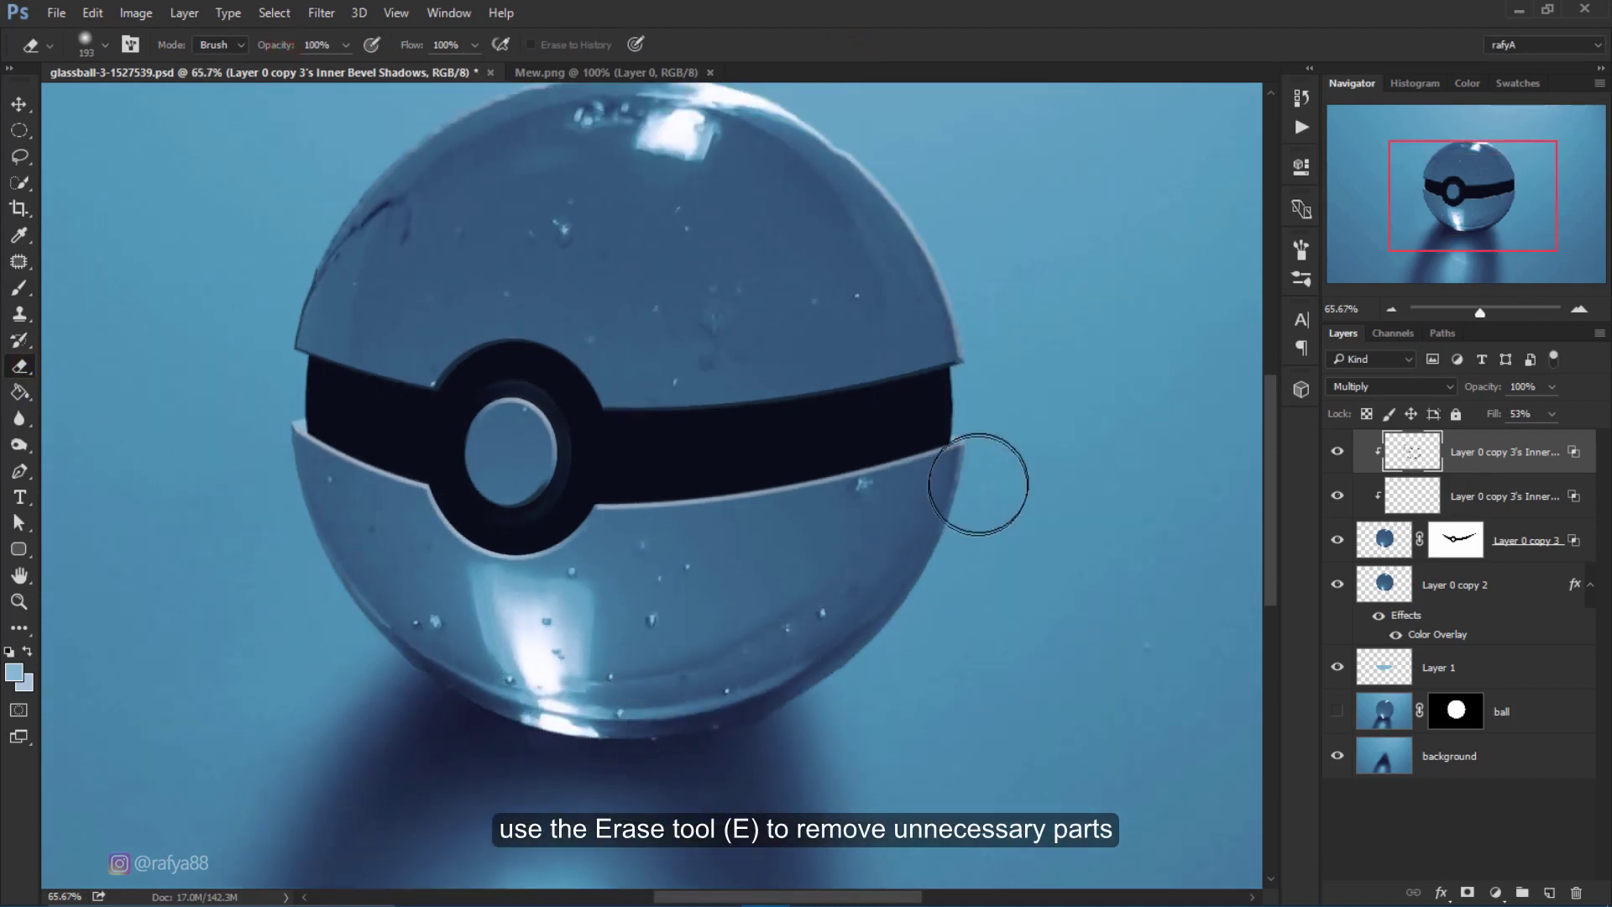
left_click_drag(974, 502, 771, 739)
left_click_drag(965, 316, 923, 266)
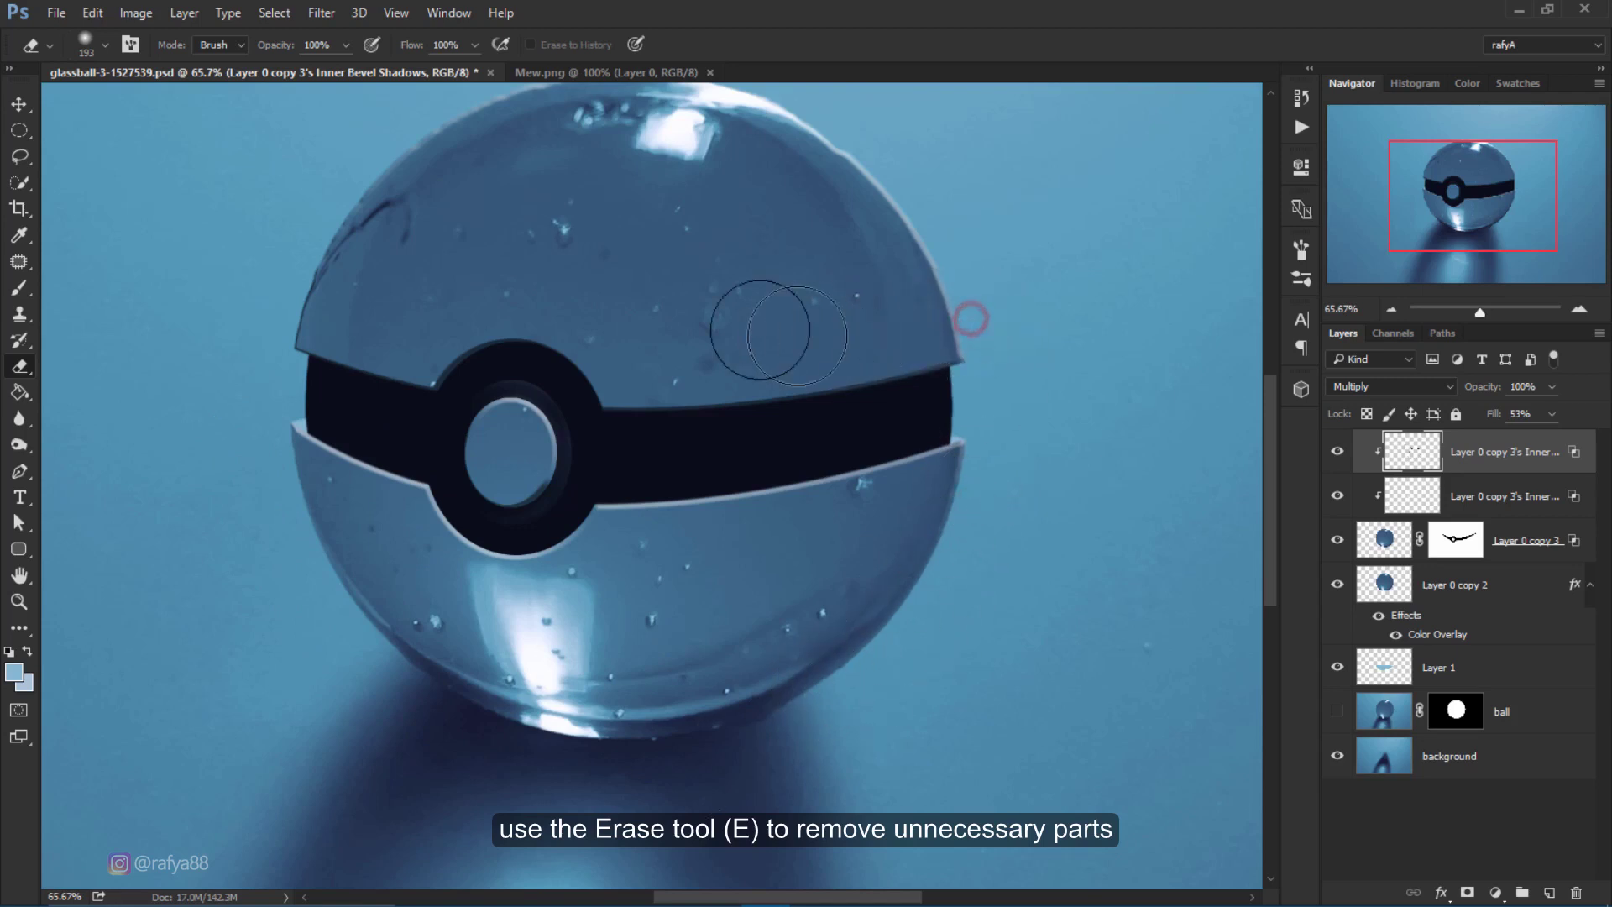
left_click(286, 288)
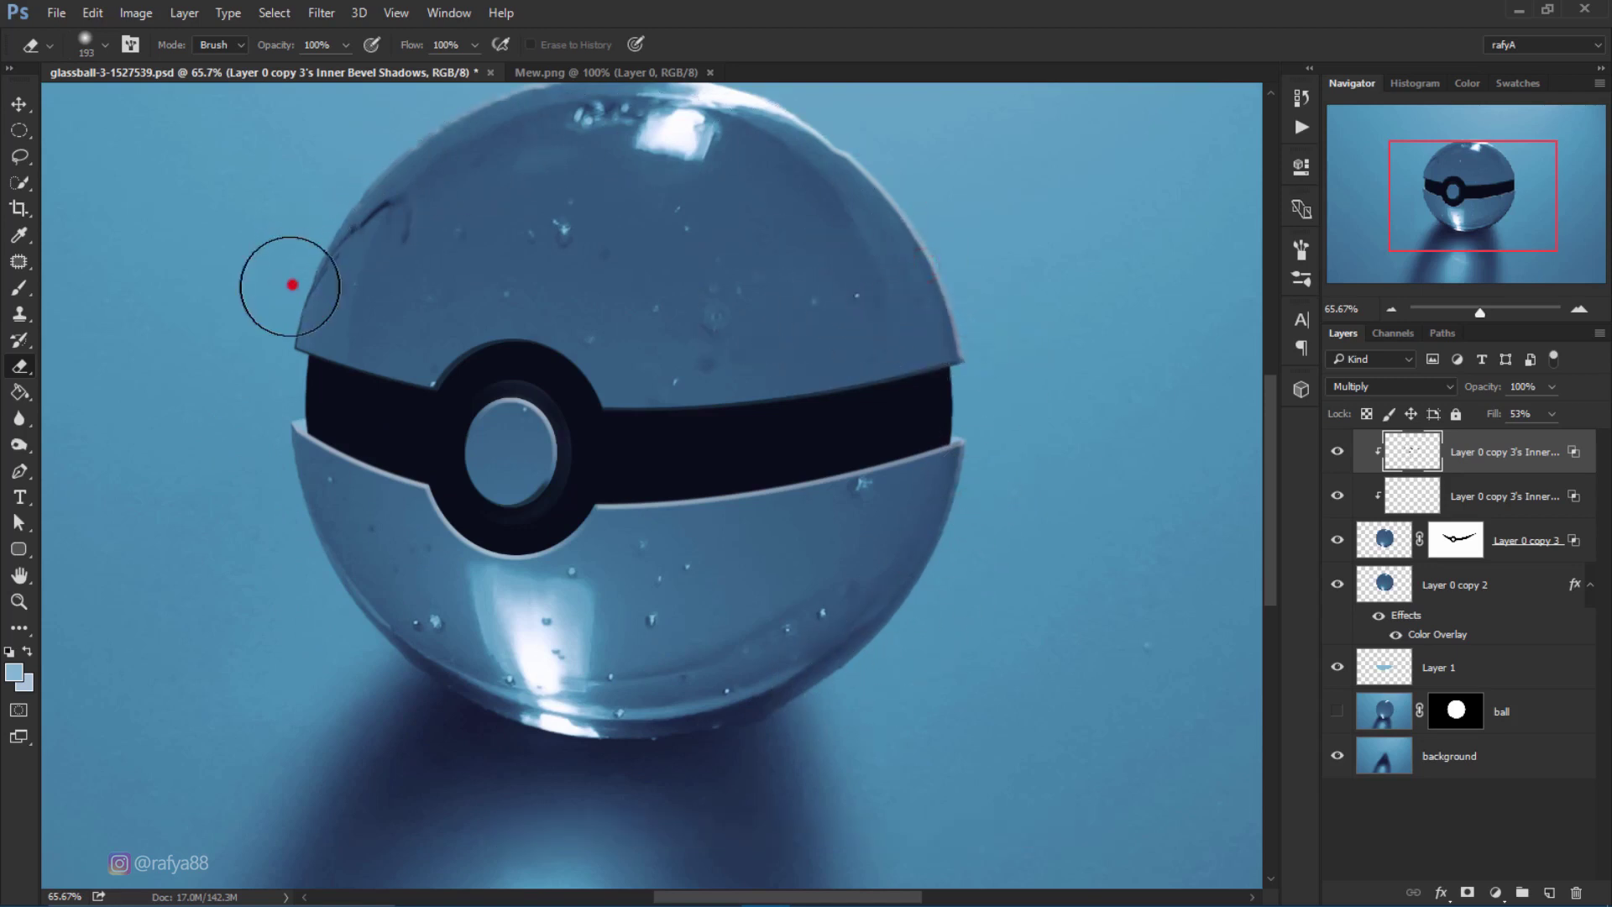
left_click(378, 238)
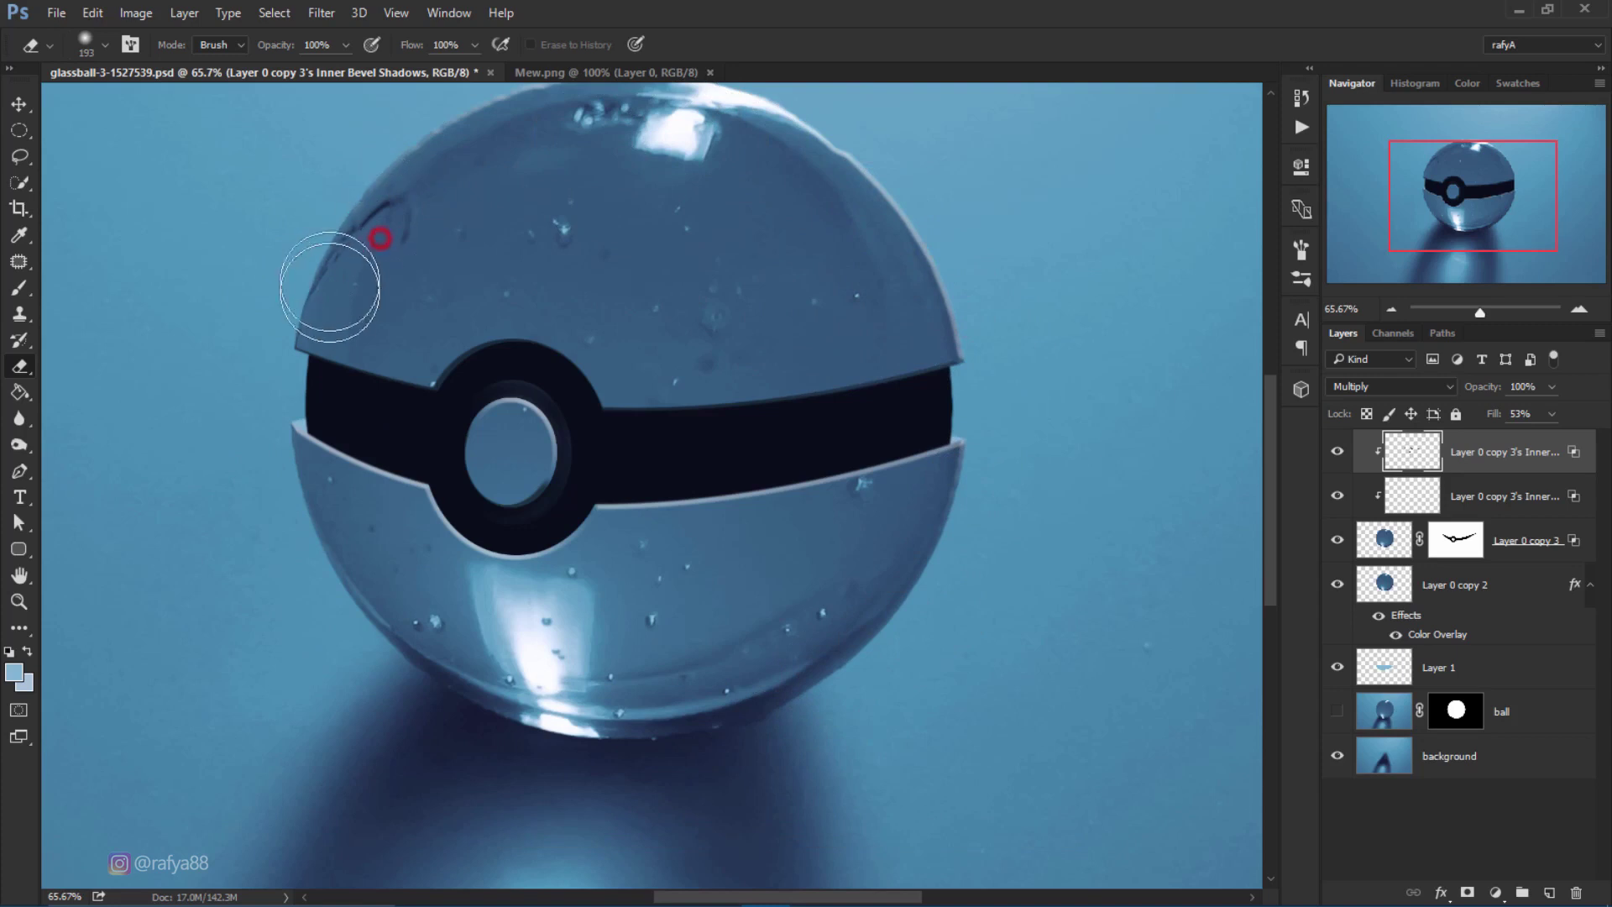
Erase stray Inner Bevel Highlights along the right rim and top, then zoom out.
left_click(374, 266)
left_click(1390, 493)
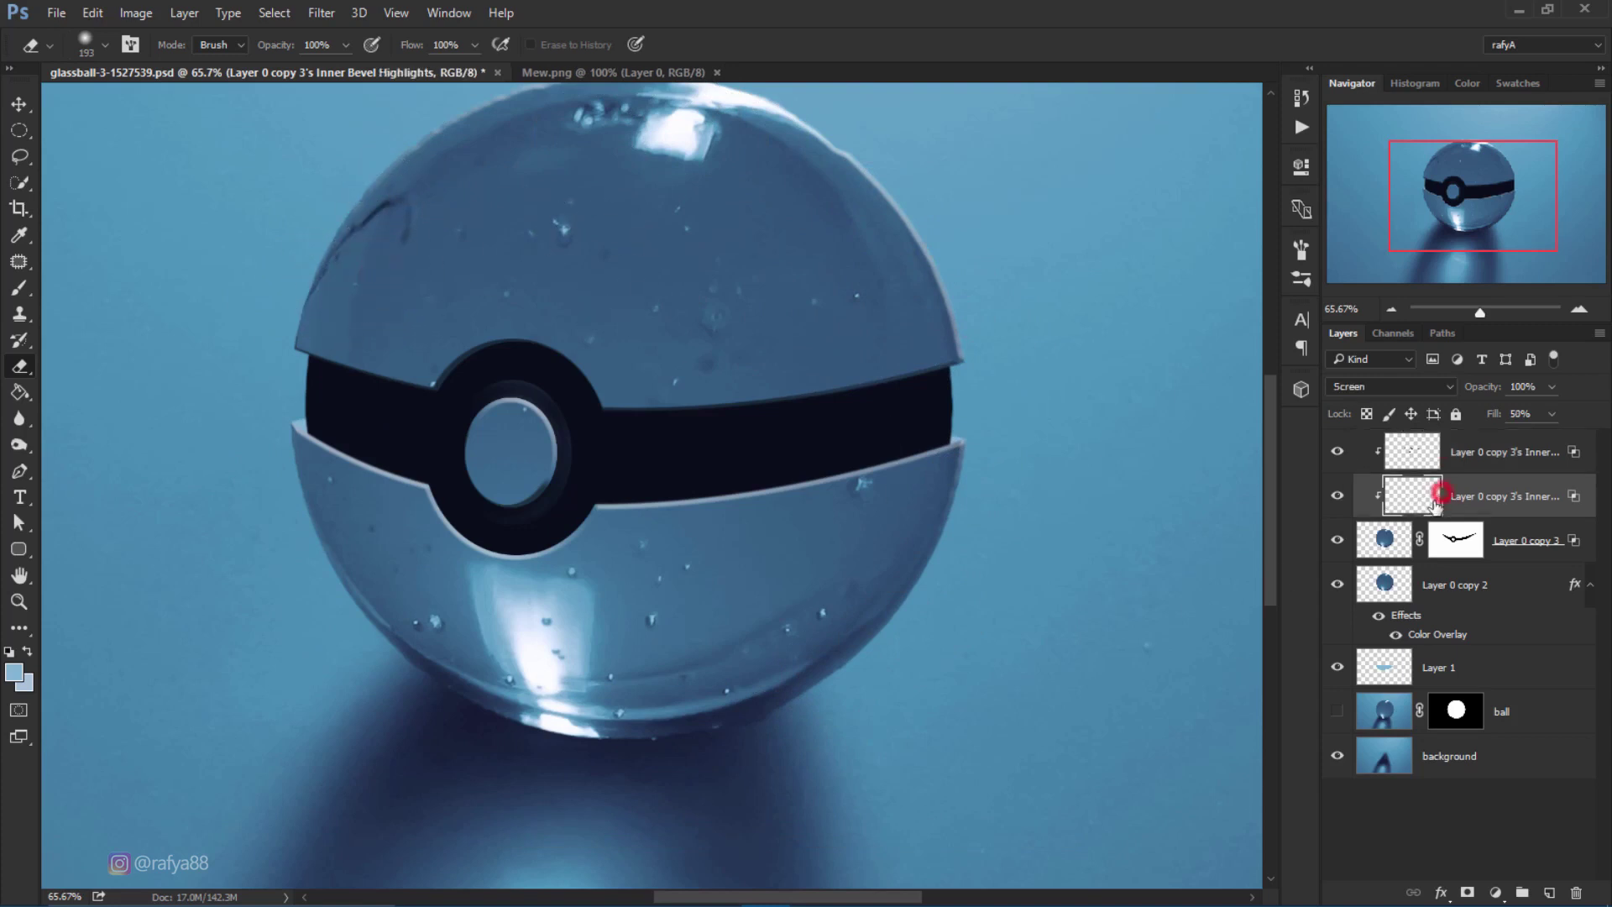
left_click(1328, 498)
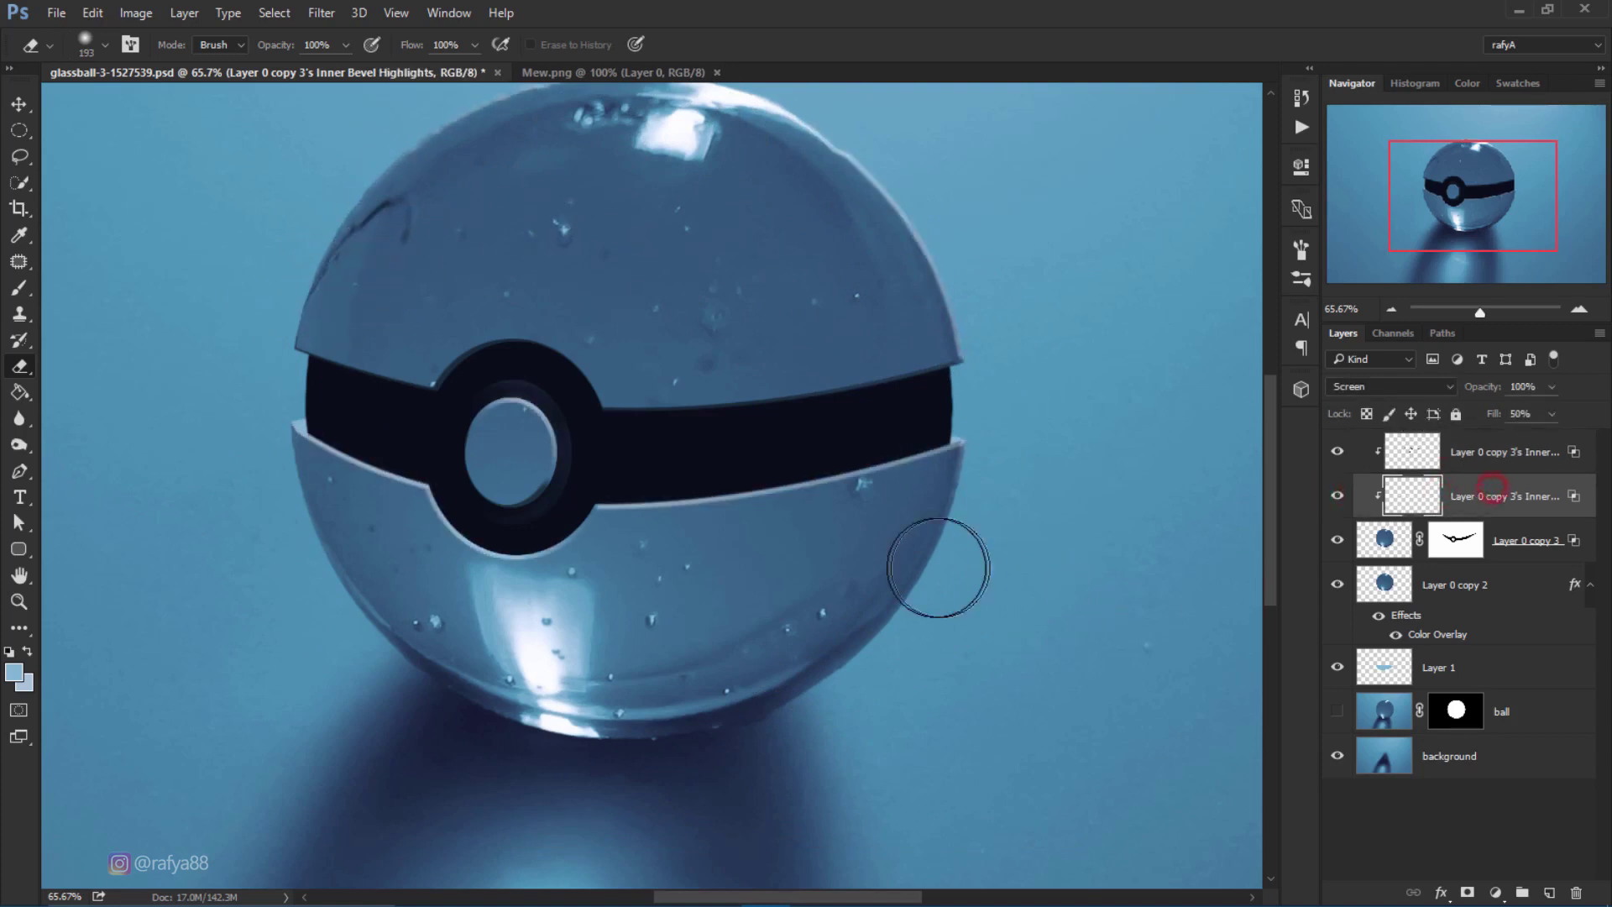
left_click_drag(932, 570, 966, 547)
left_click(990, 325)
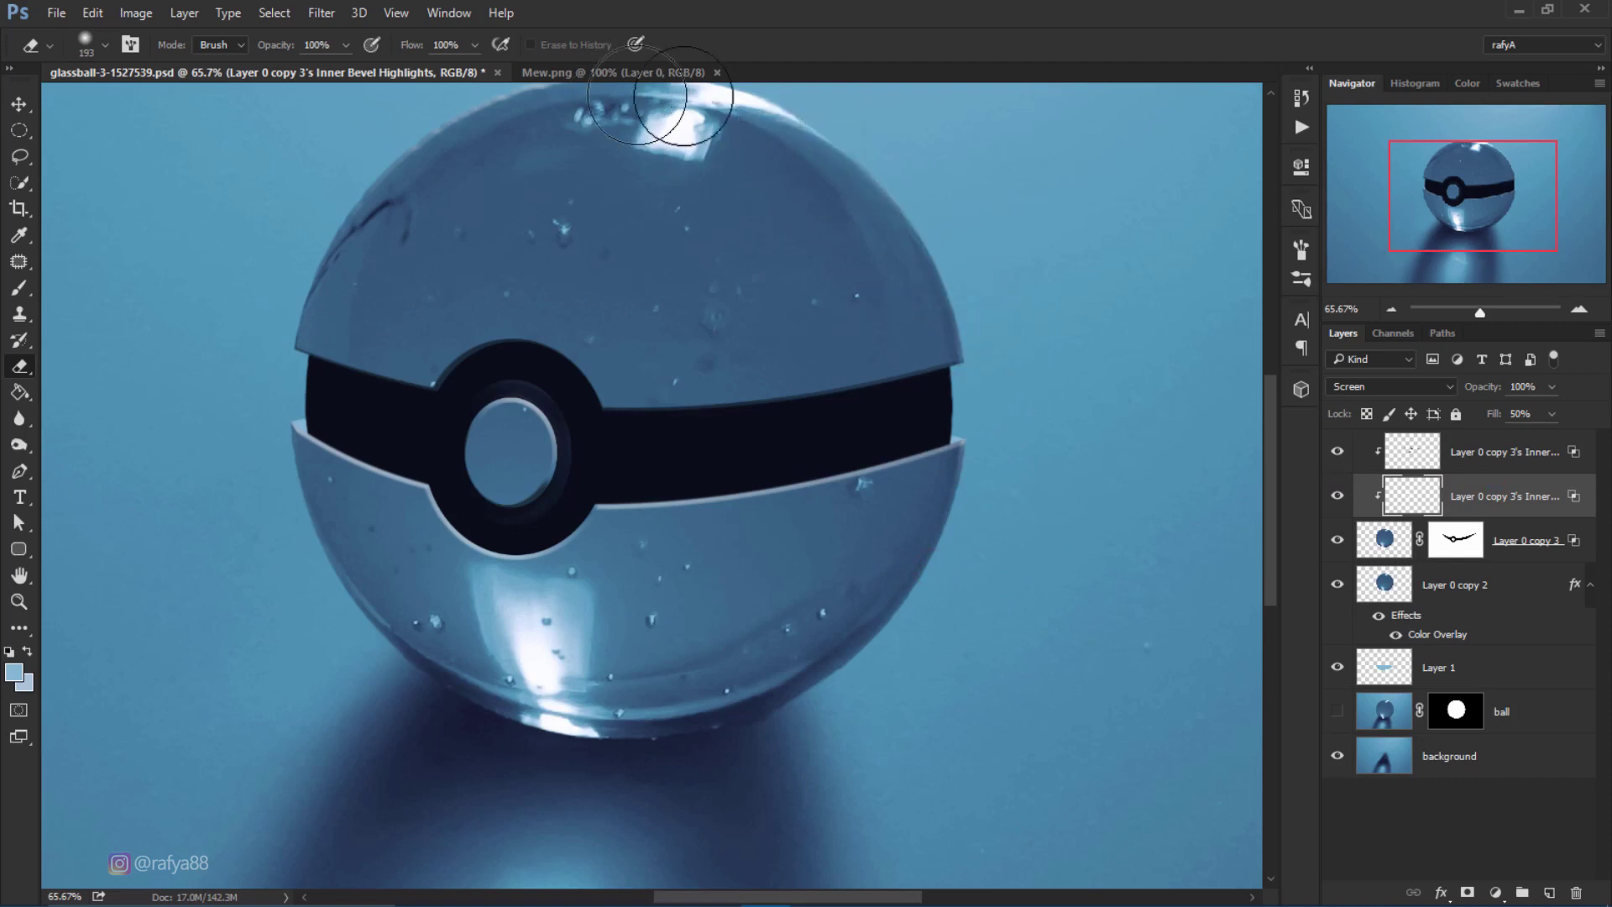
scroll(536, 230, "down", 2)
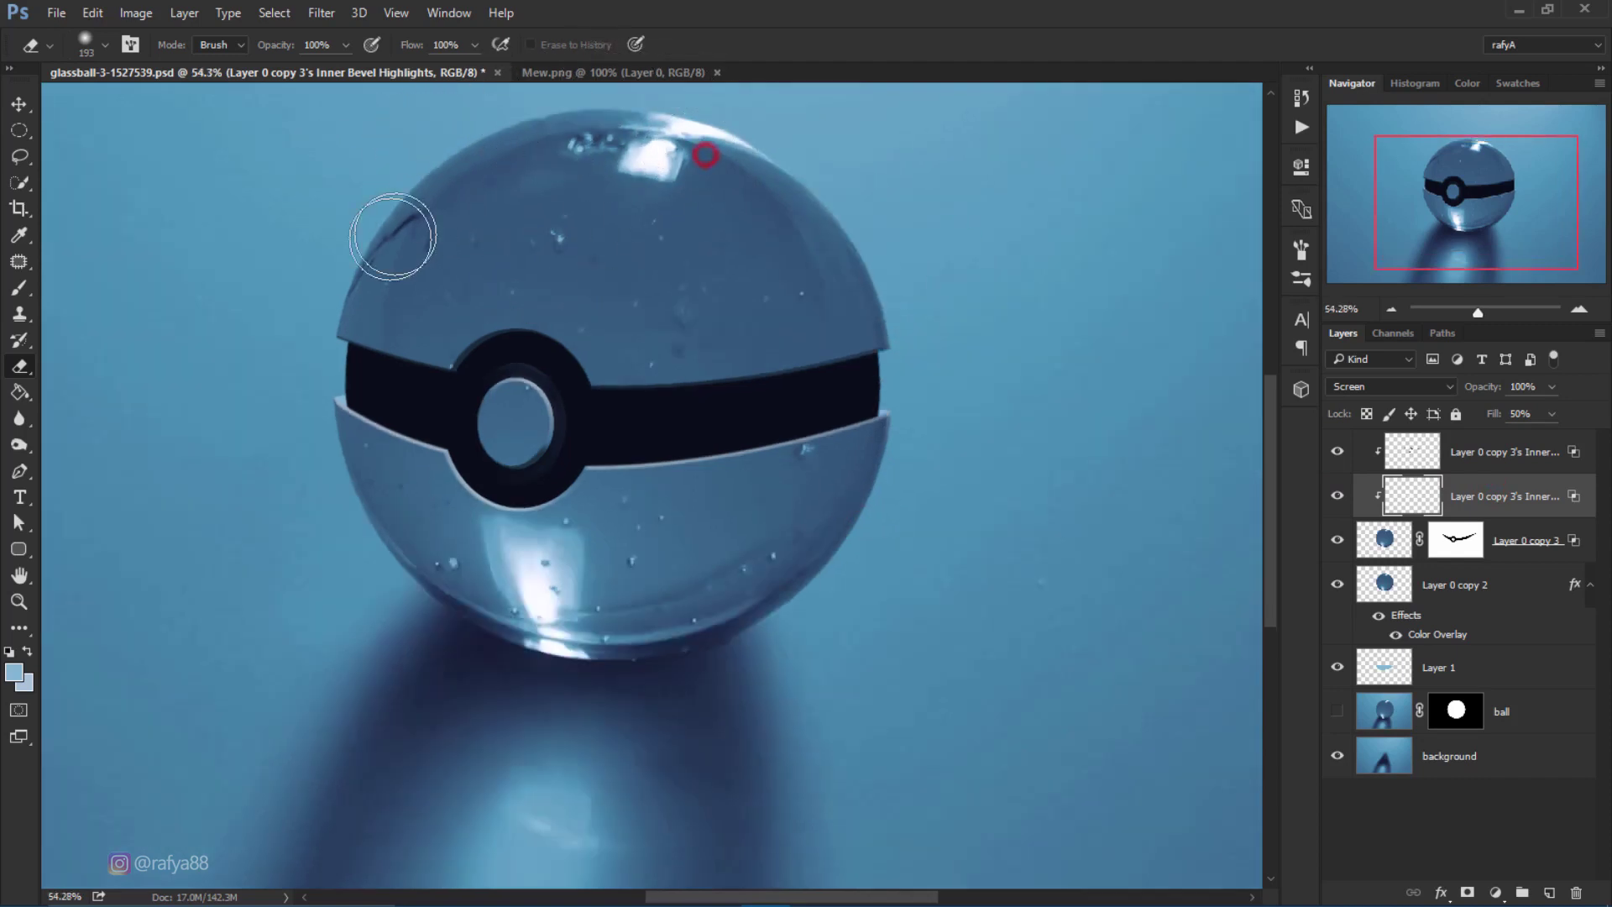
scroll(707, 336, "down", 3)
Group every Pokéball layer from the top down to Layer 1 into a group named 'ball'.
scroll(731, 378, "down", 1)
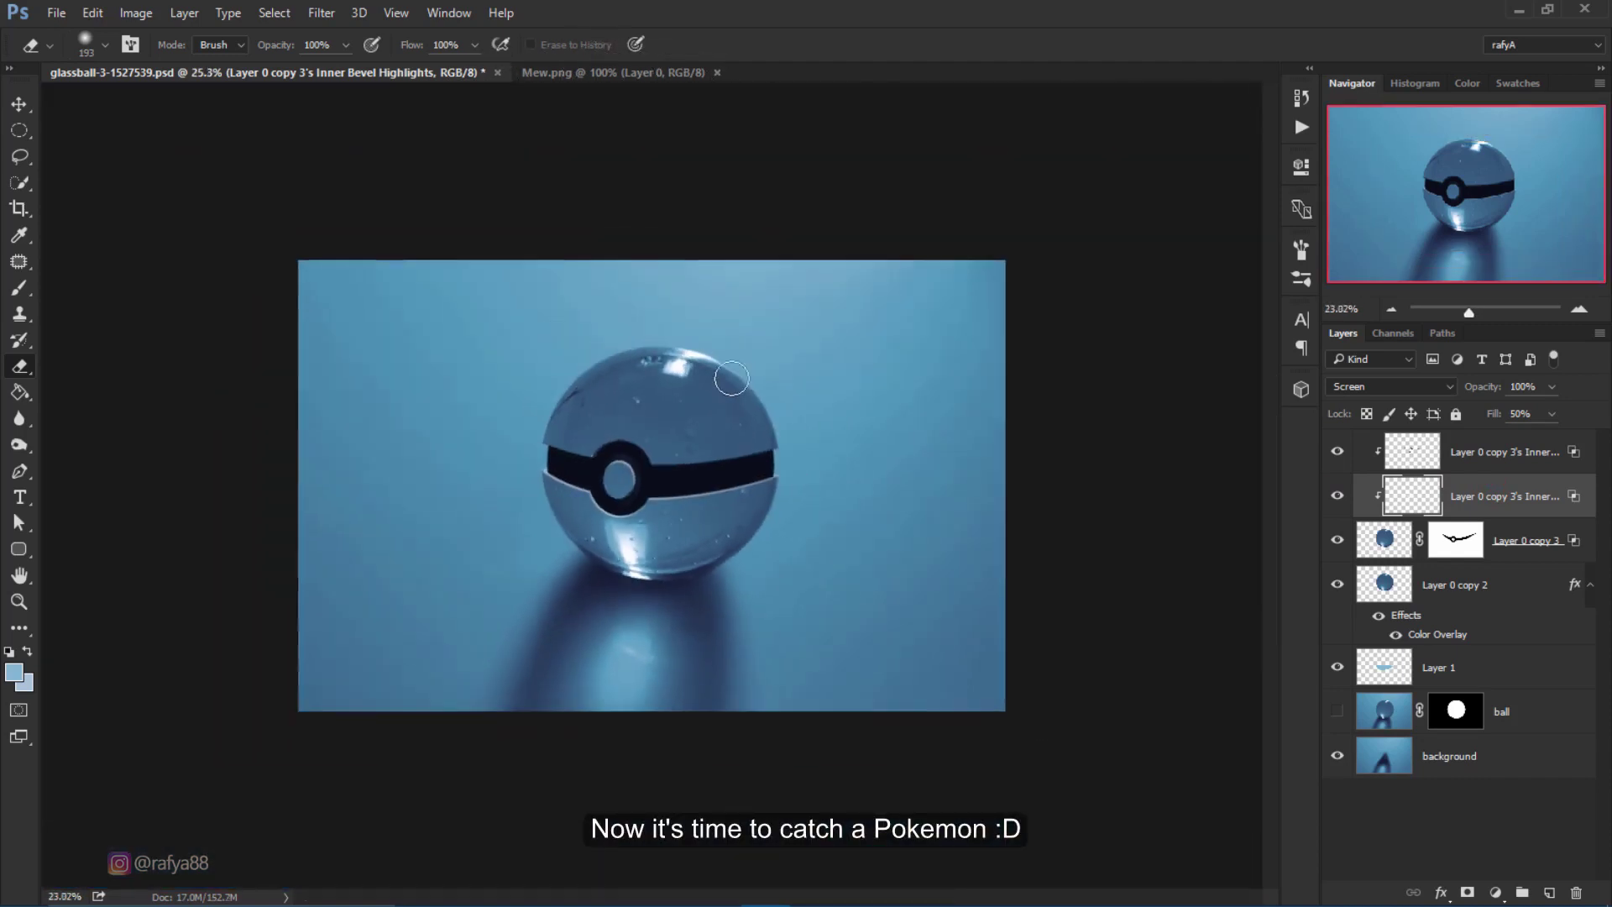
scroll(750, 385, "down", 2)
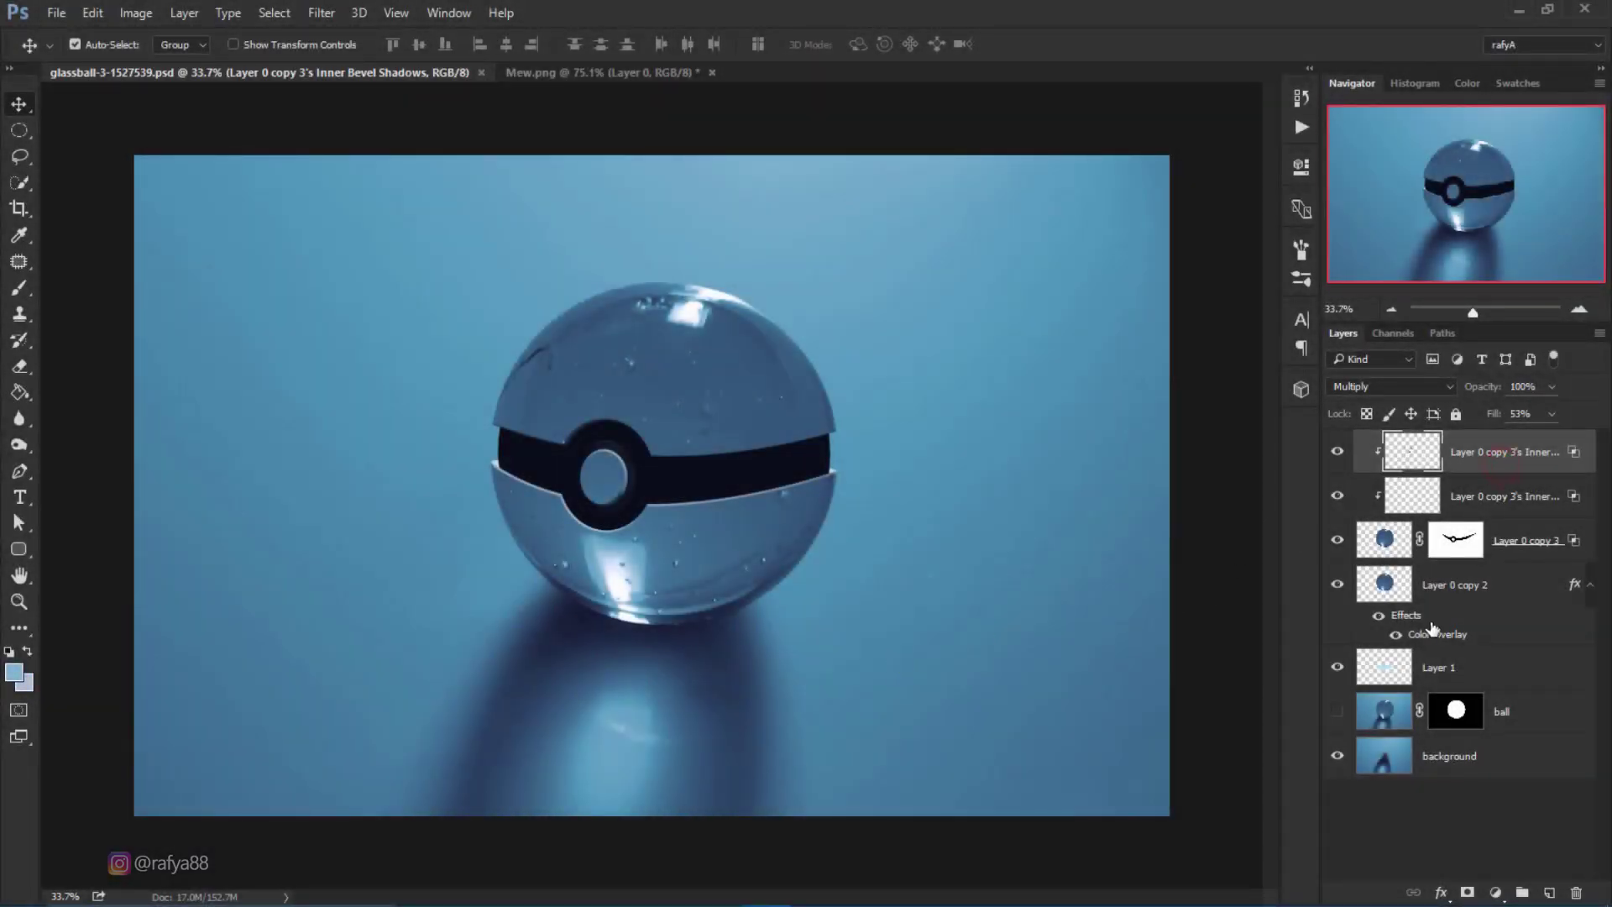
left_click(1486, 672, "shift")
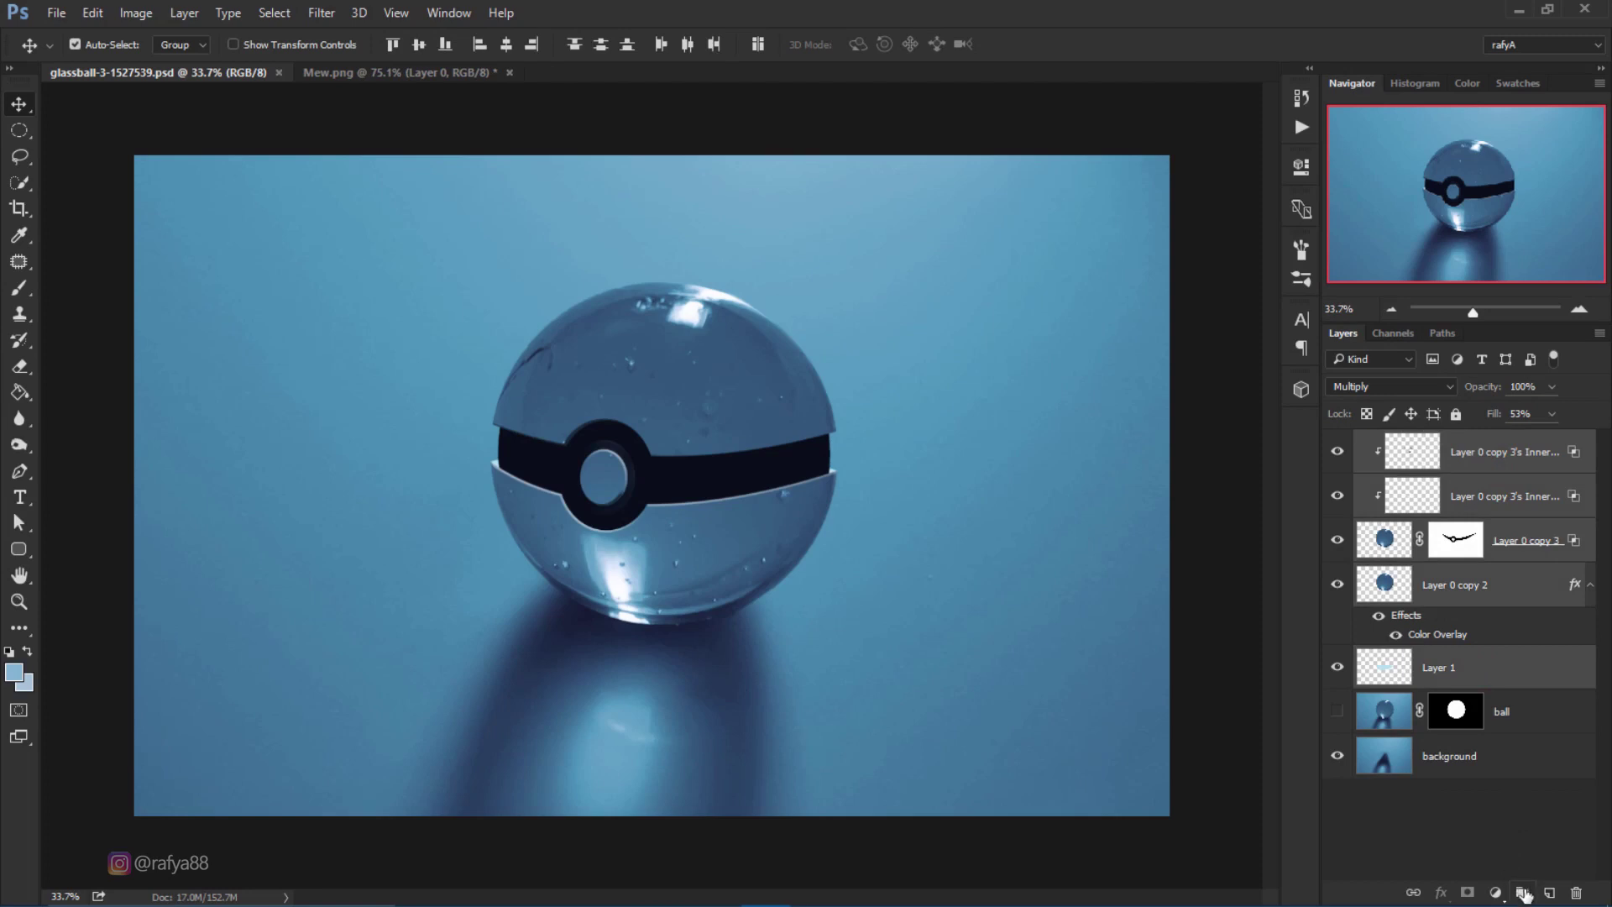
left_click(1524, 893)
left_click(1339, 441)
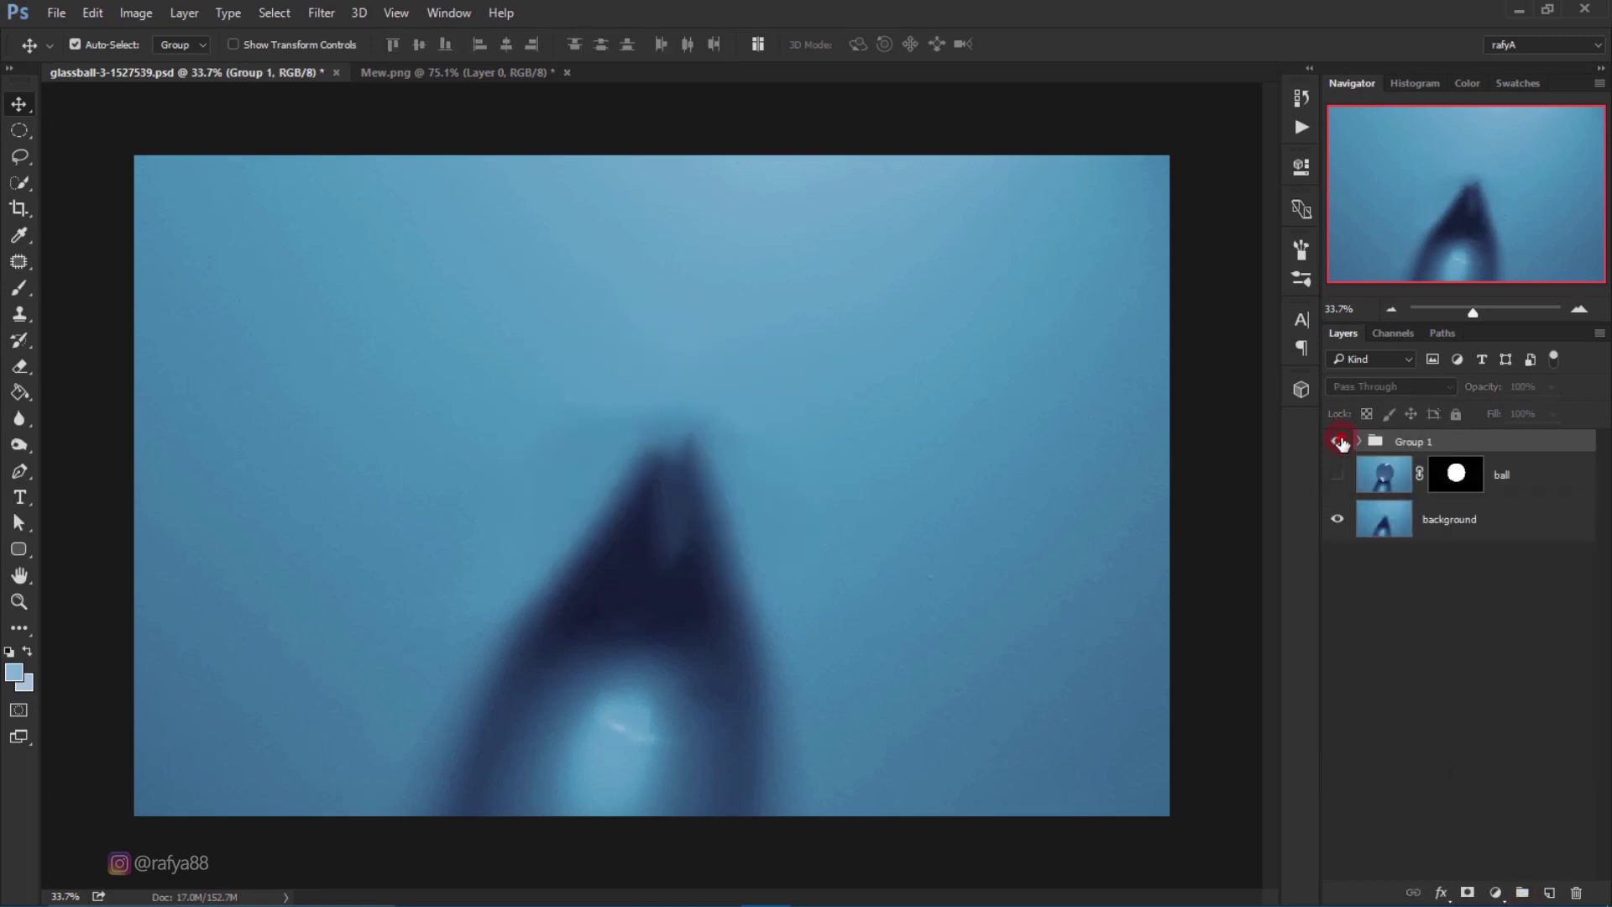
double_click(1416, 441)
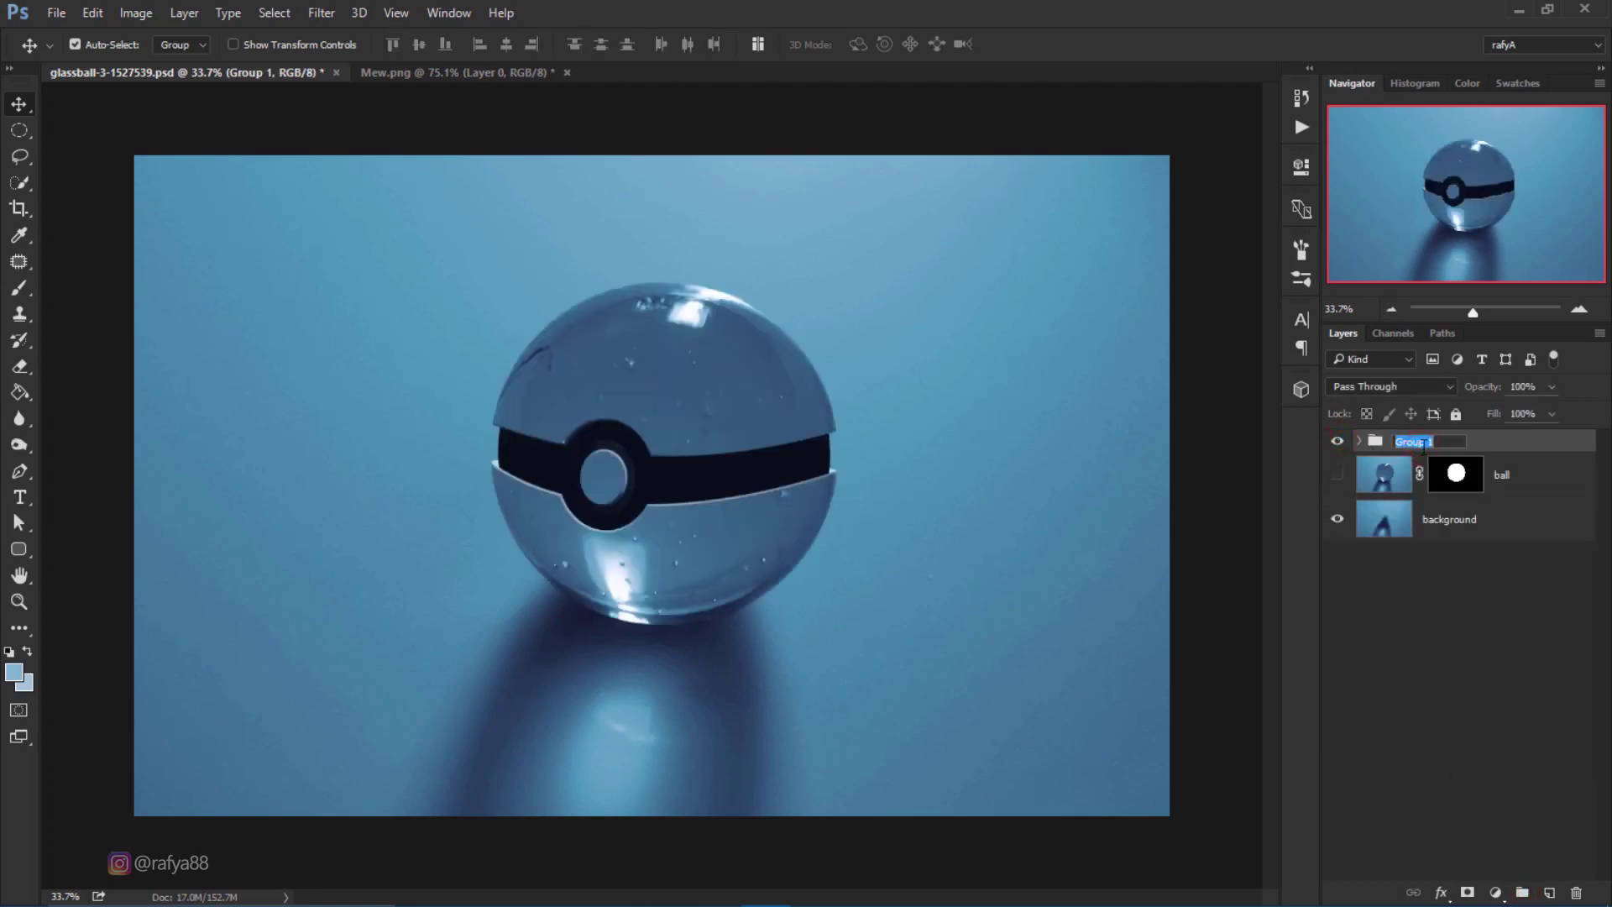
type("ball")
key("Return")
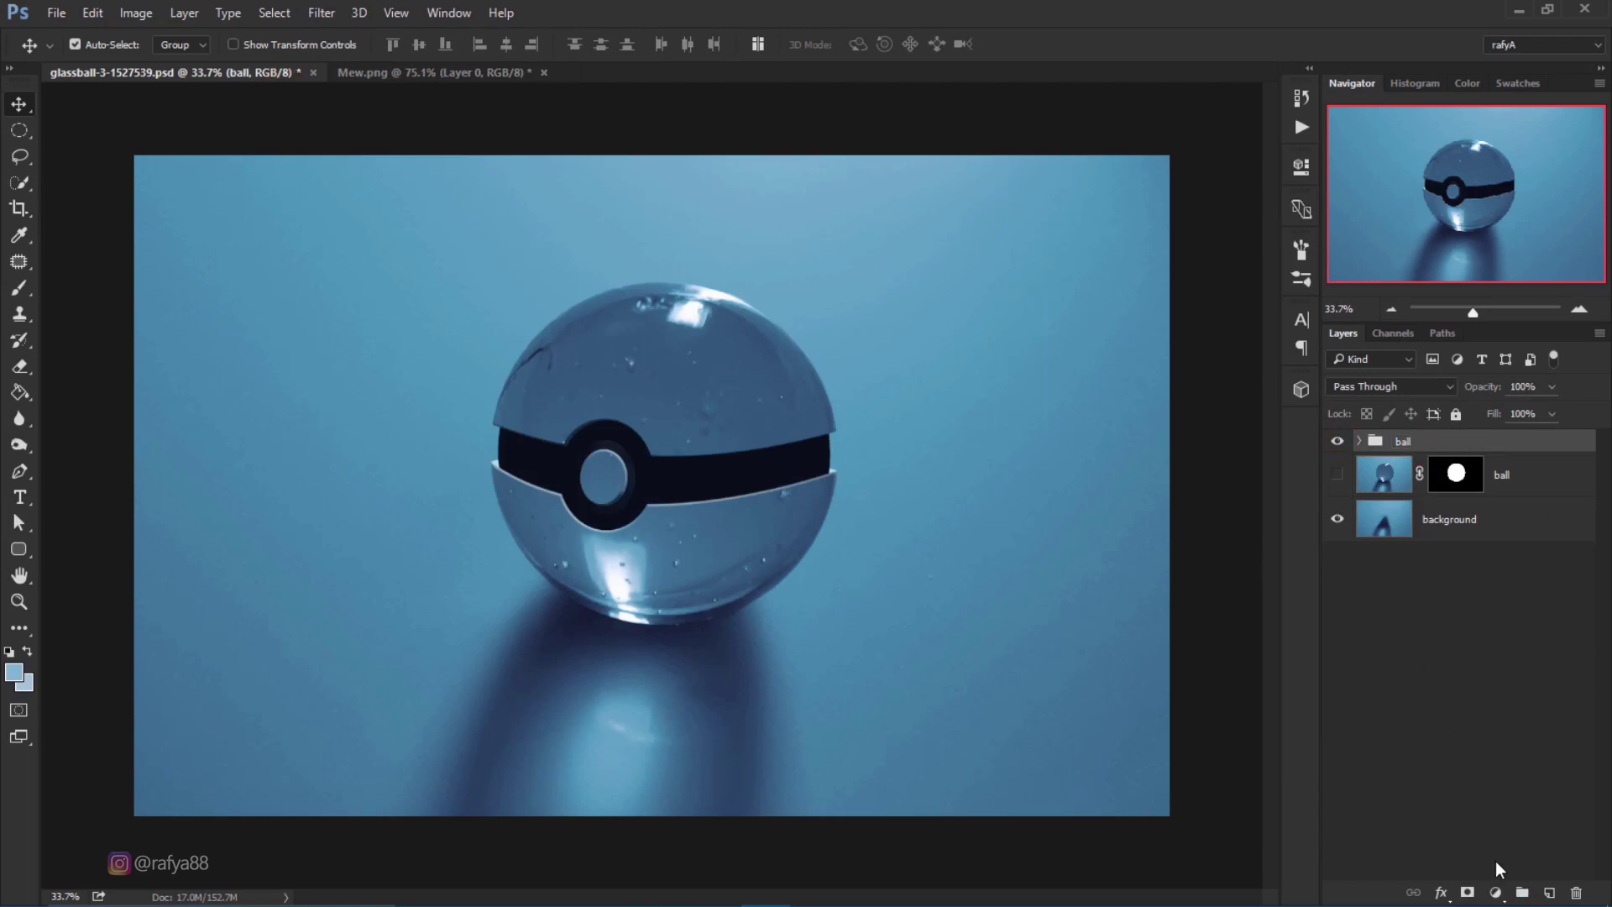
Add a Curves adjustment layer that lifts the RGB midtones to brighten the whole image.
left_click(1496, 892)
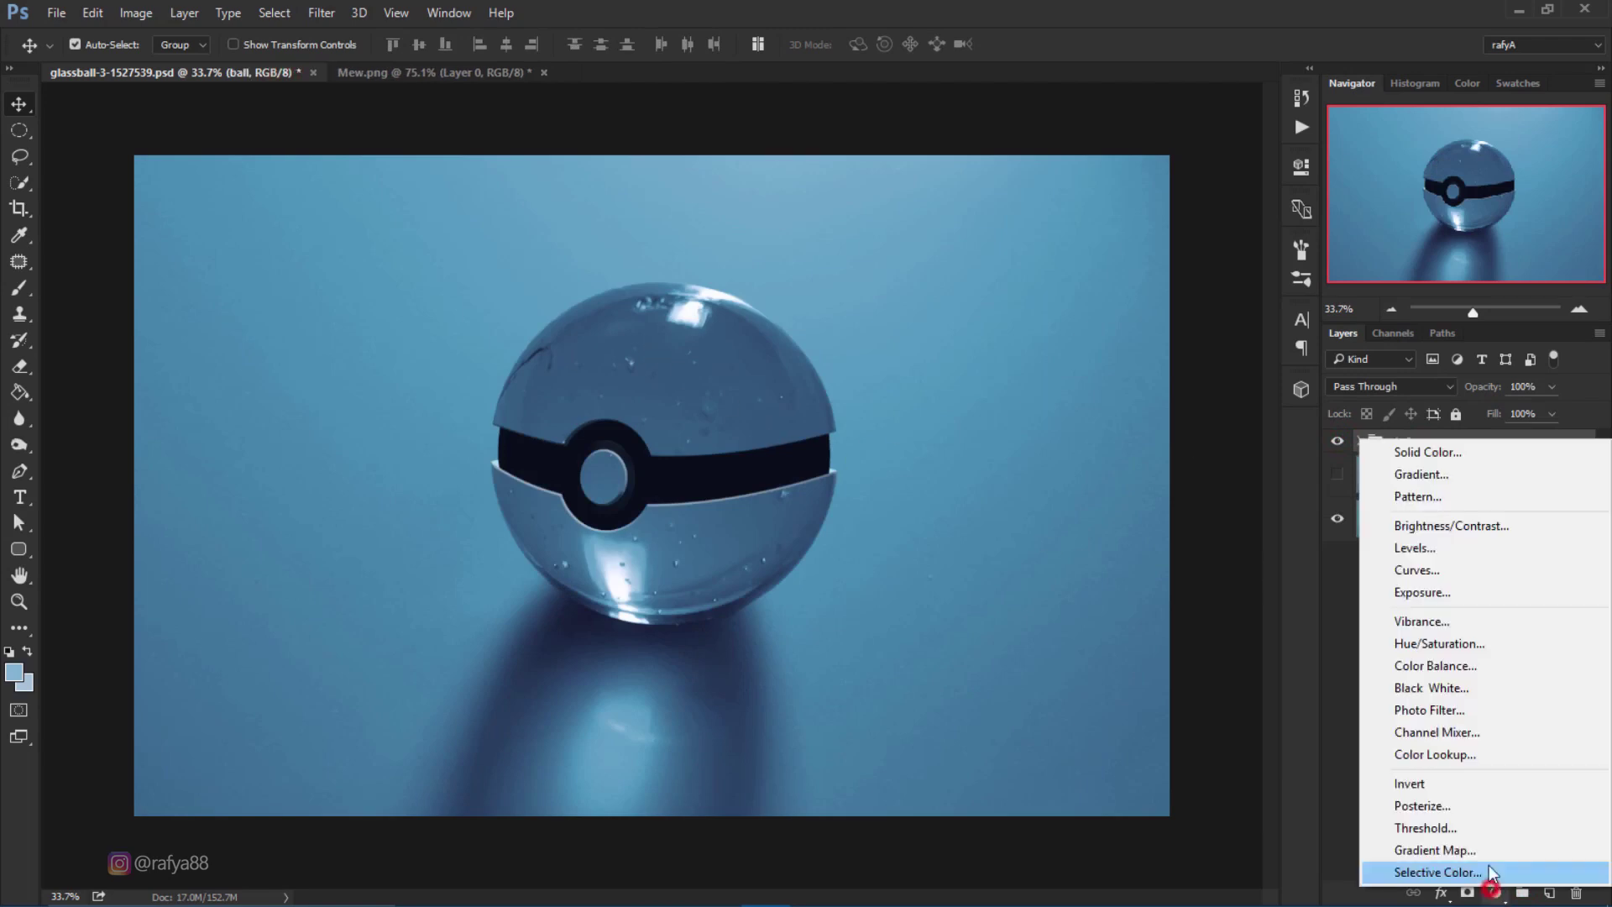
left_click(1525, 576)
left_click_drag(1178, 329, 1172, 316)
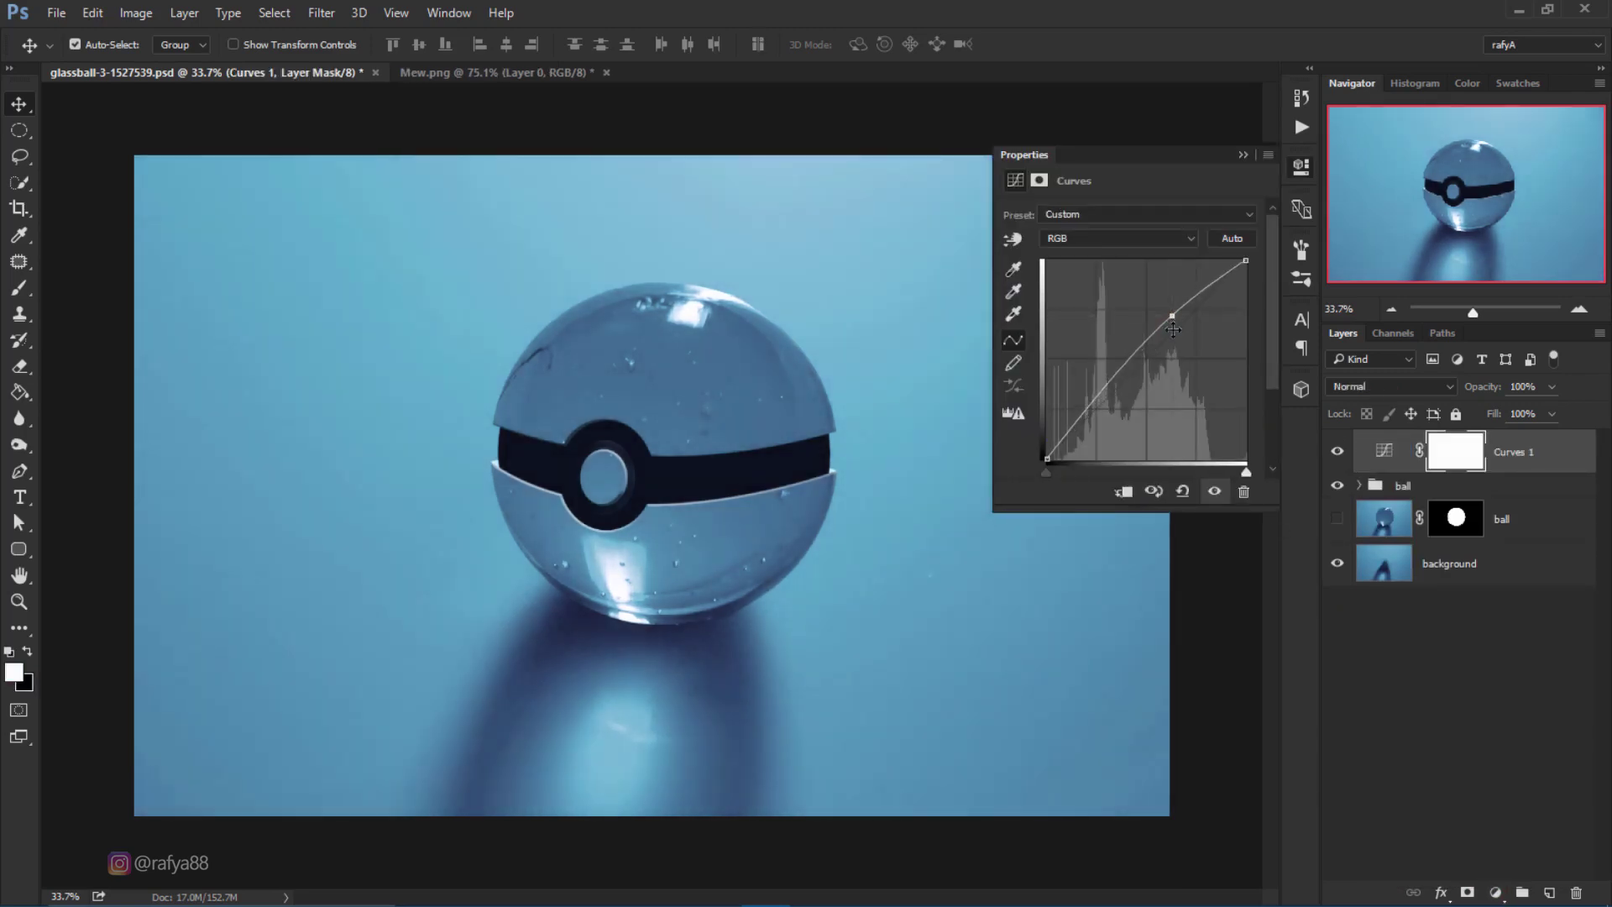
left_click(1243, 154)
Bring Mew from Mew.png into the glass ball document and flip it horizontally.
left_click(519, 72)
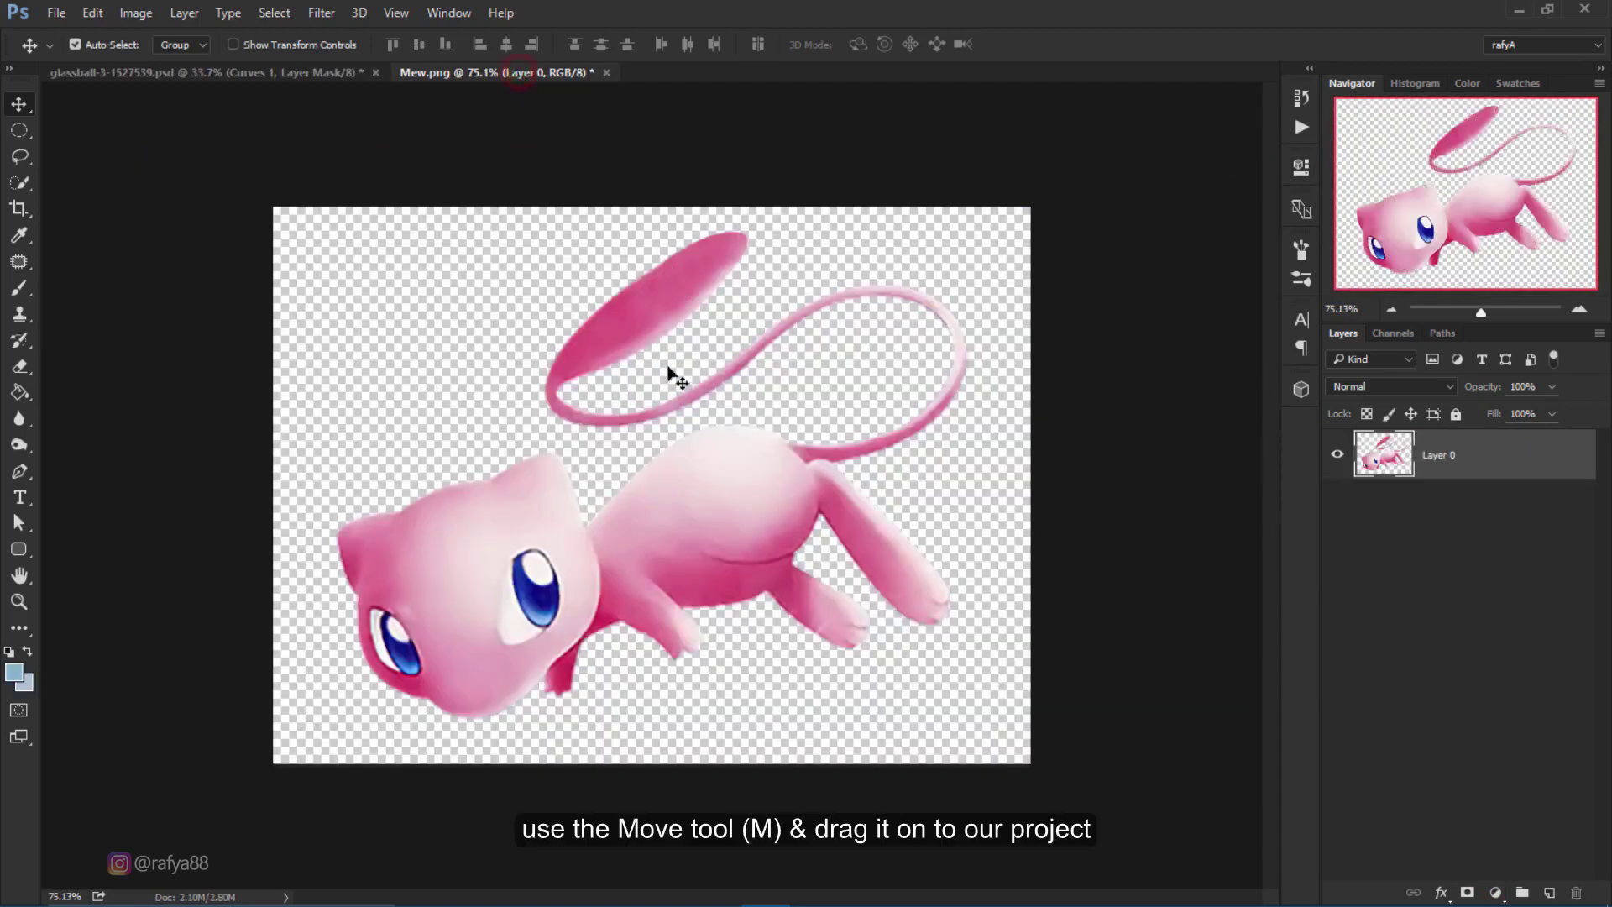
left_click_drag(668, 367, 672, 337)
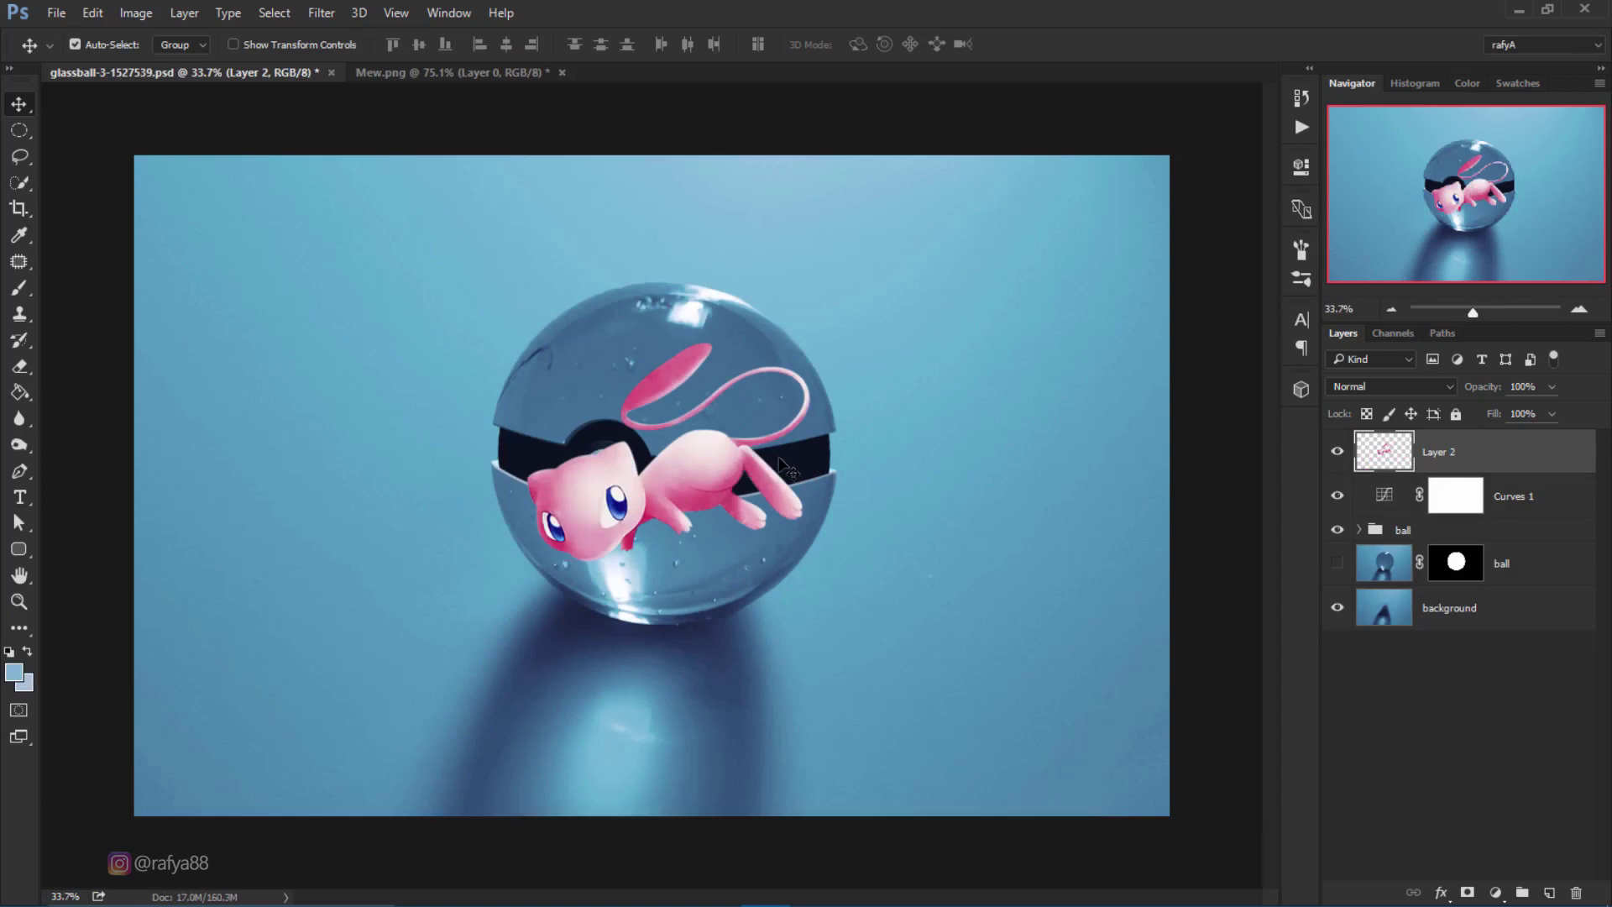
key("ctrl+t")
right_click(726, 424)
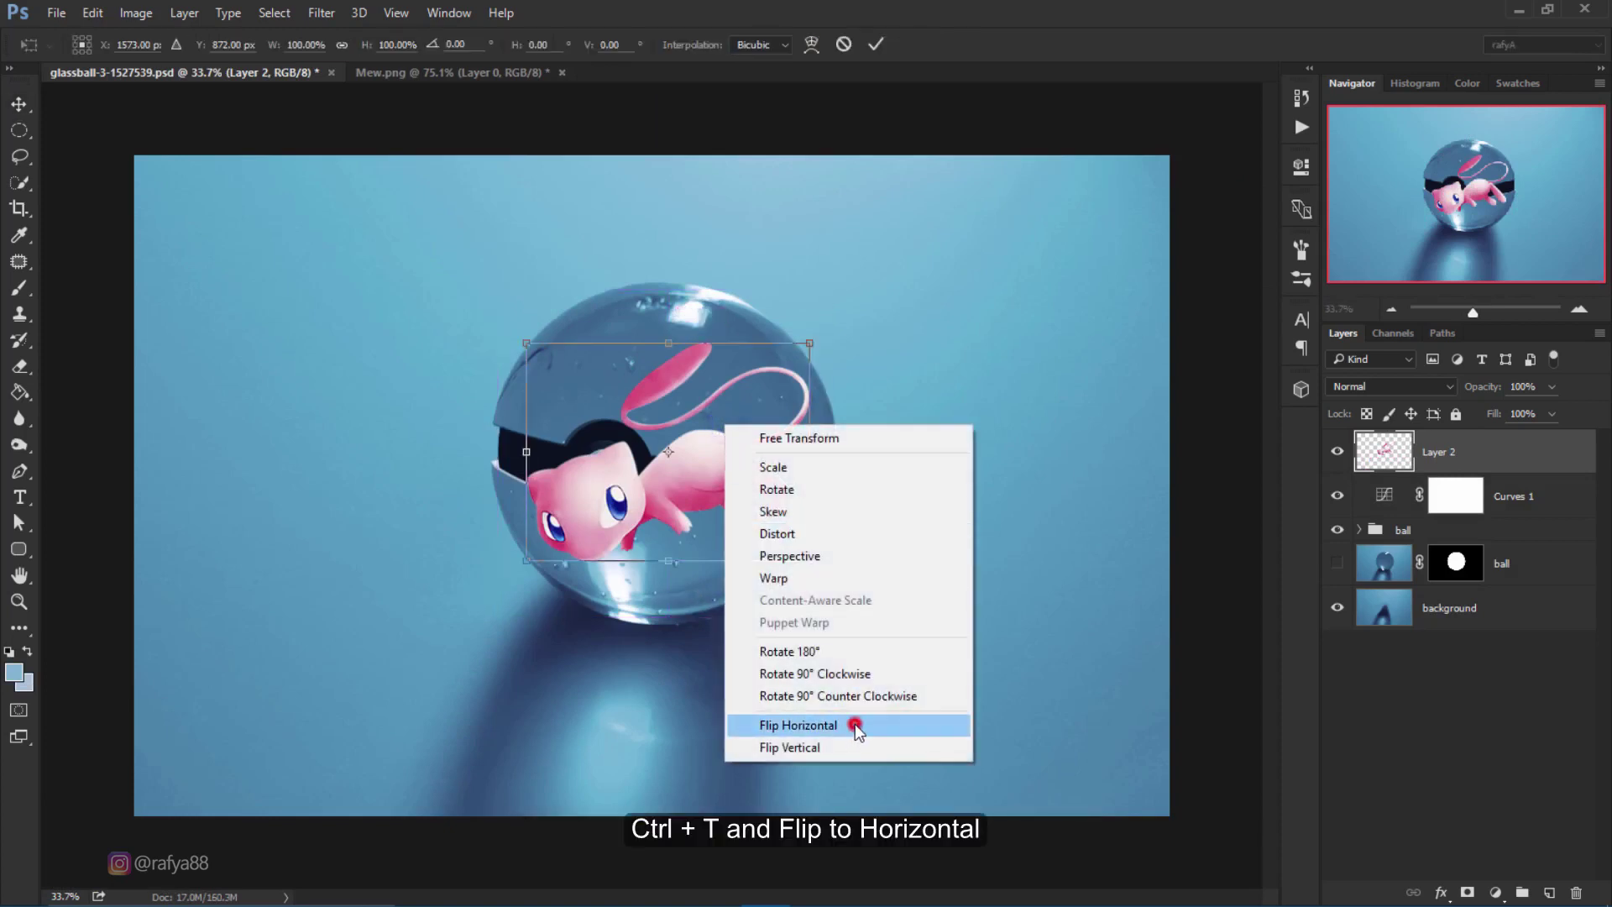
left_click(856, 725)
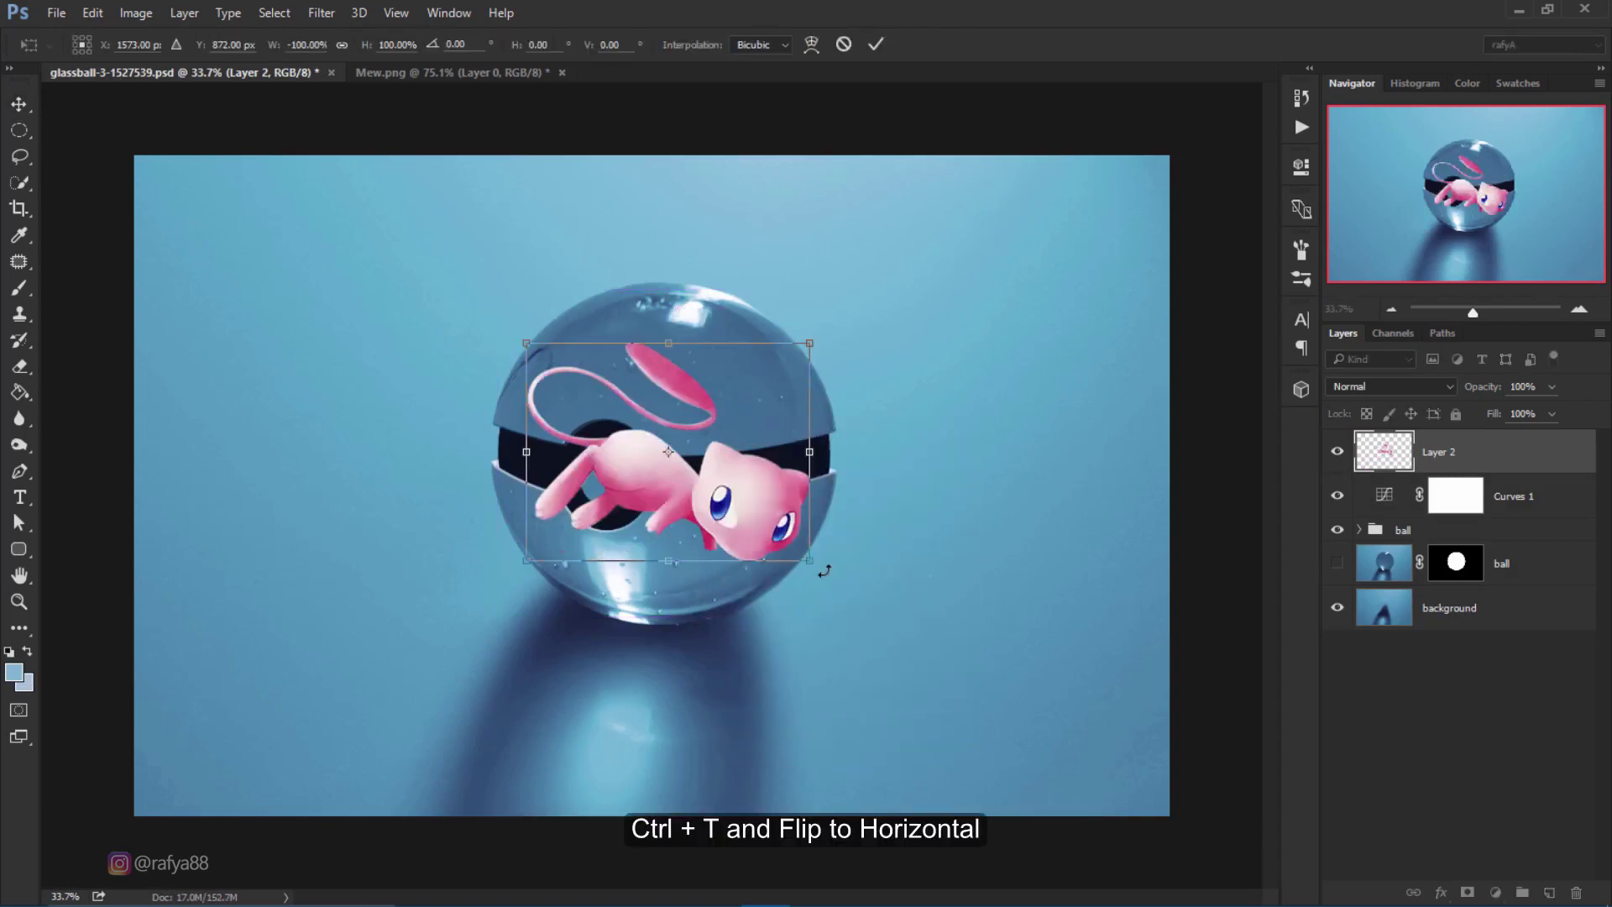
Rotate Mew about -58°, nudge it up-left, and scale it to 104%.
left_click_drag(843, 592, 820, 397)
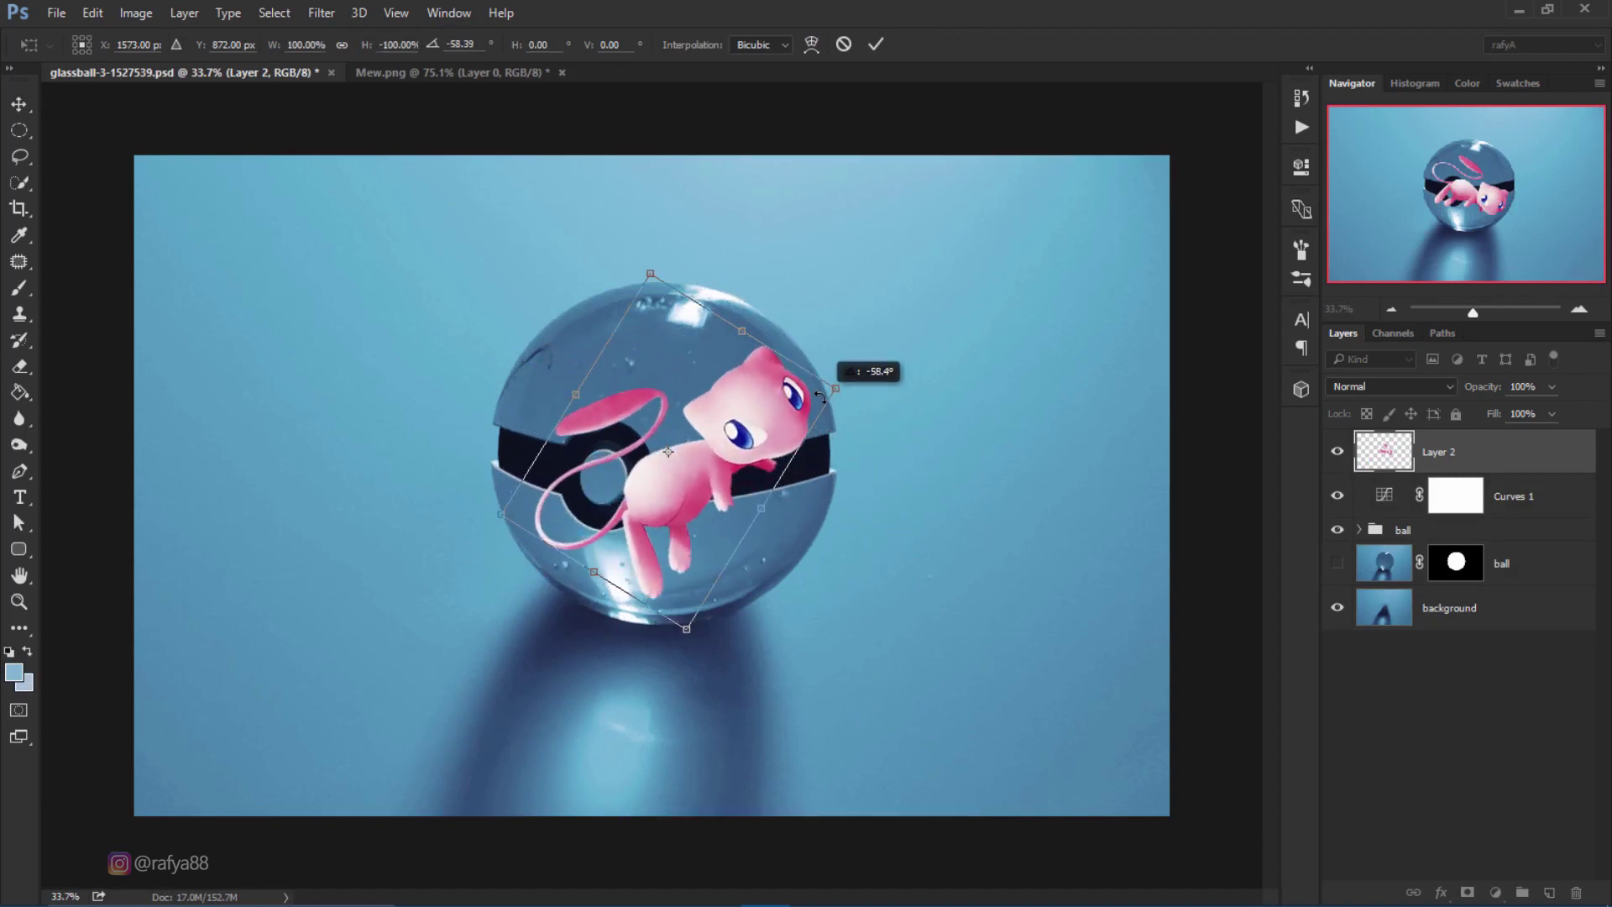
left_click_drag(729, 423, 713, 412)
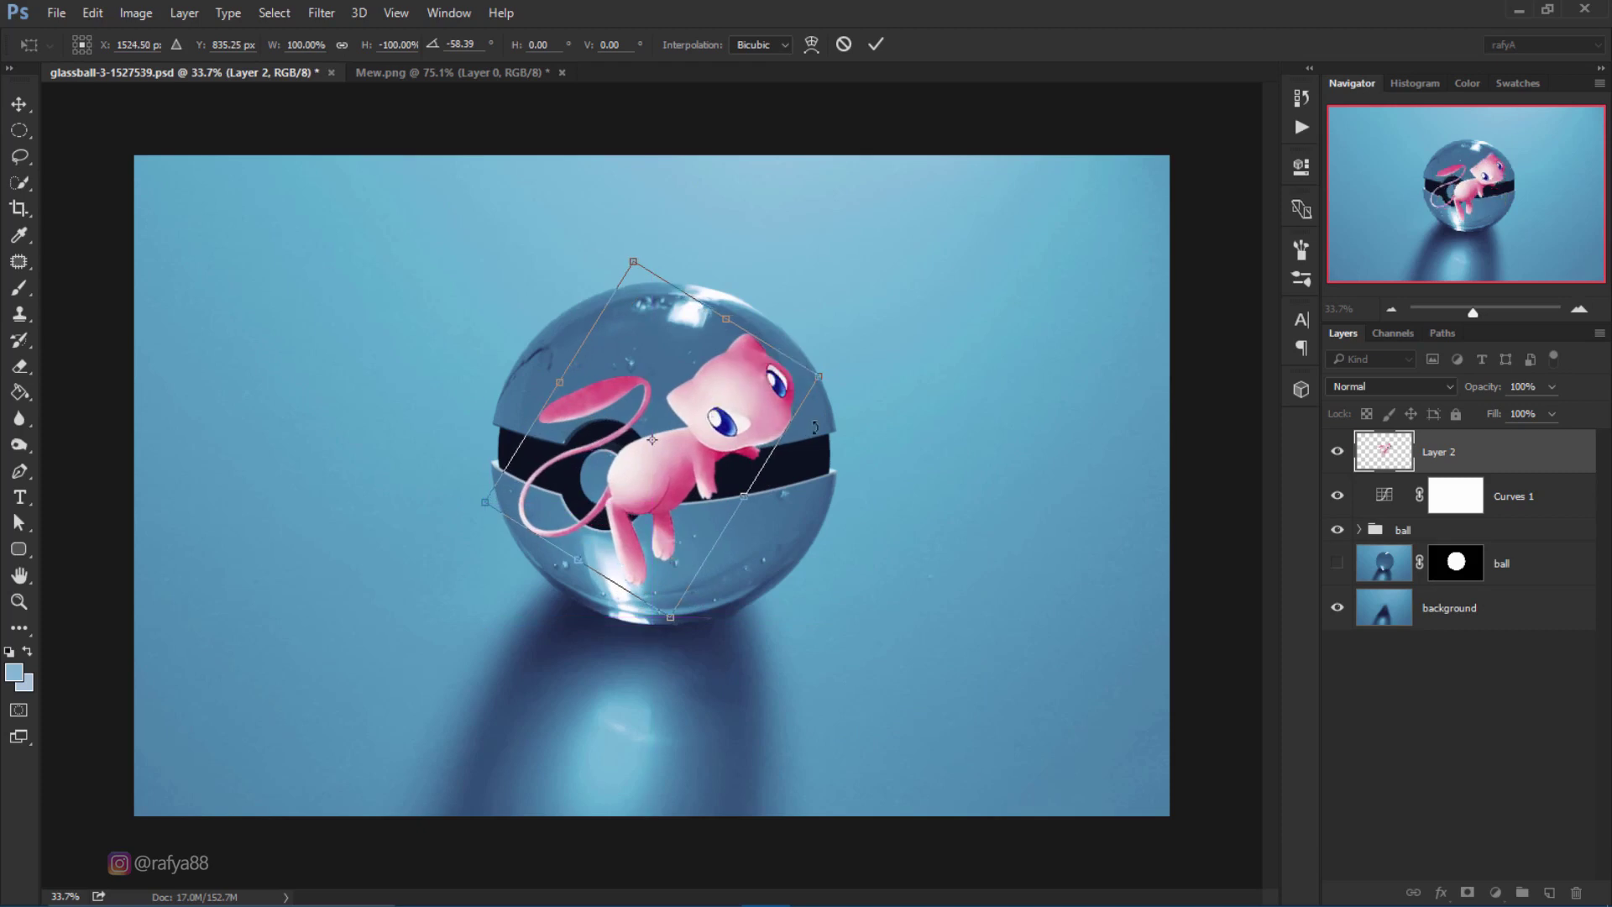
left_click_drag(822, 381, 830, 377)
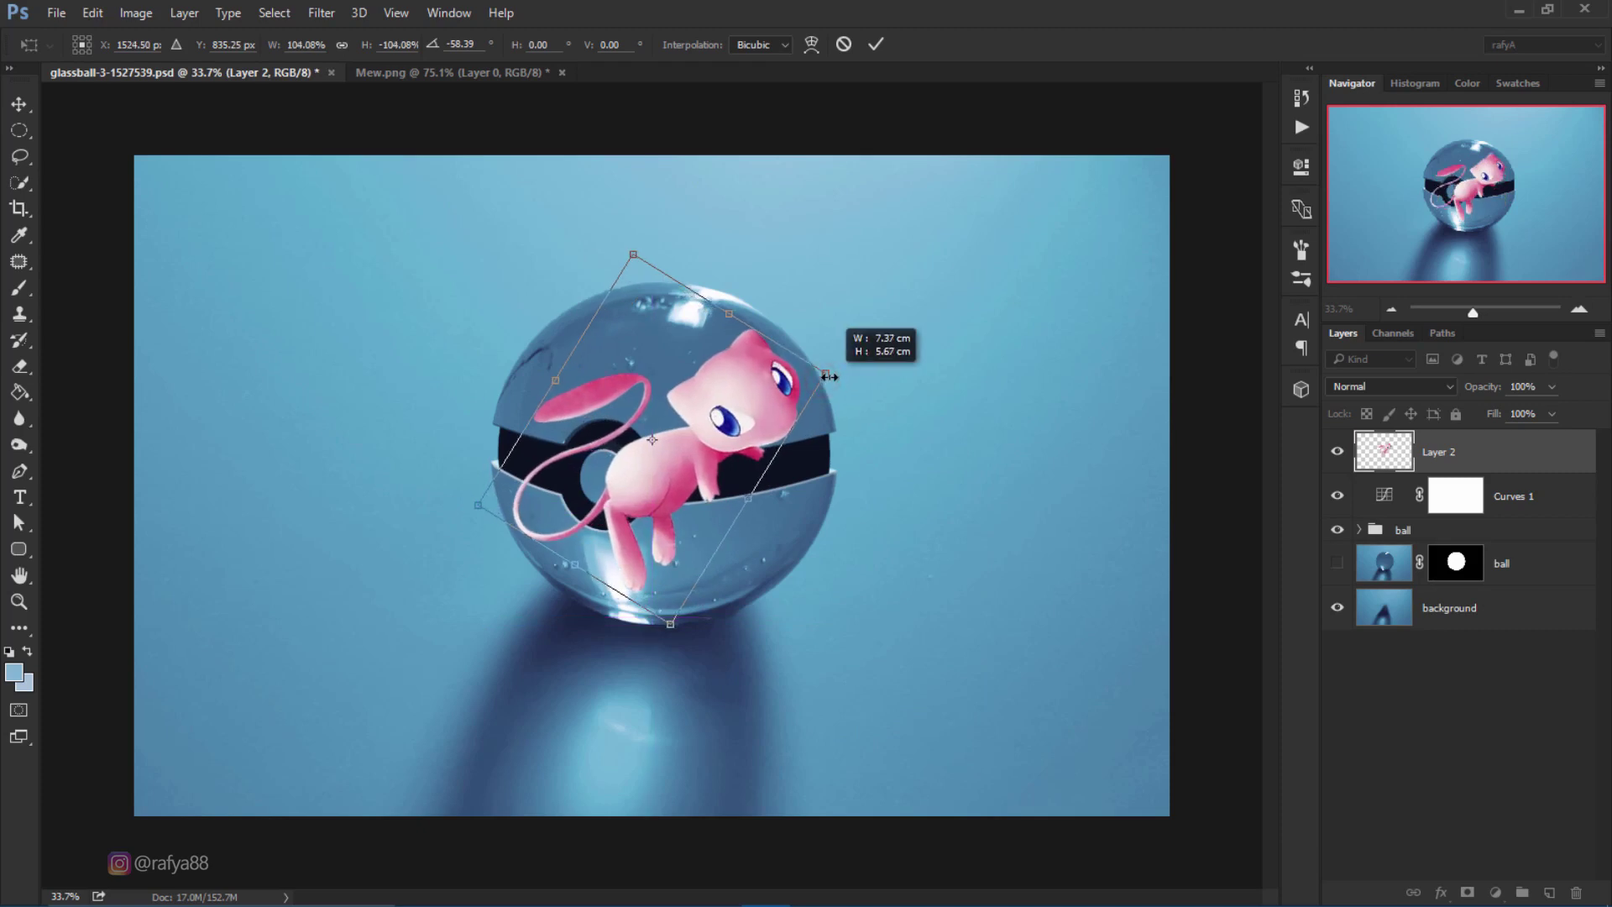
right_click(737, 378)
Warp Mew's head, body, legs, ear and tail to hug the glass ball's curve.
left_click(817, 542)
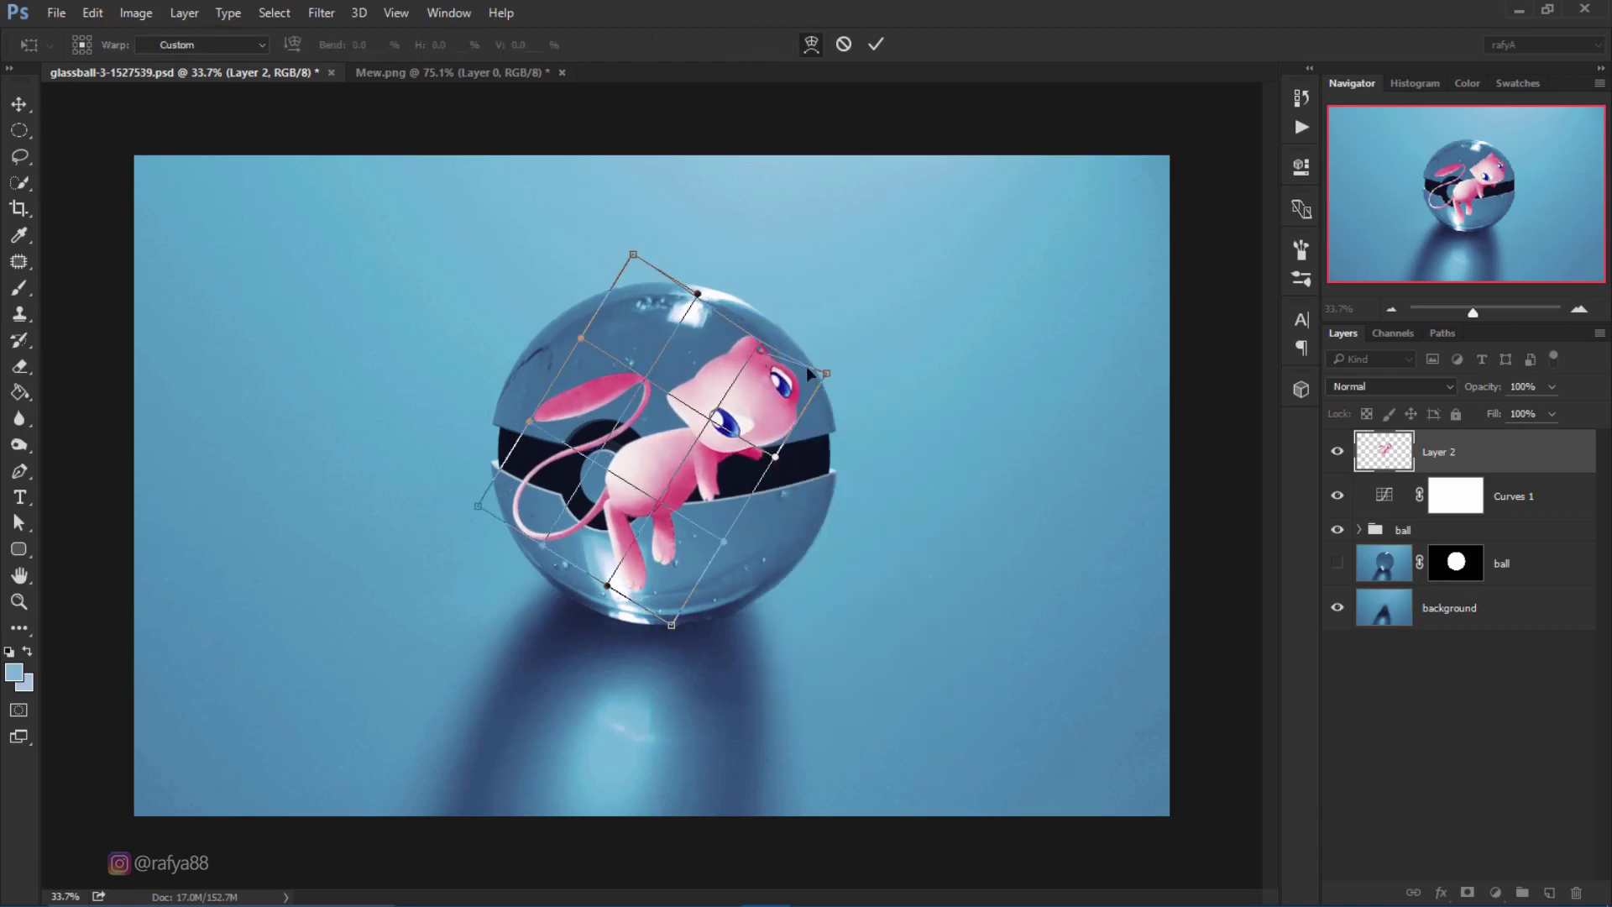
left_click_drag(827, 374, 819, 386)
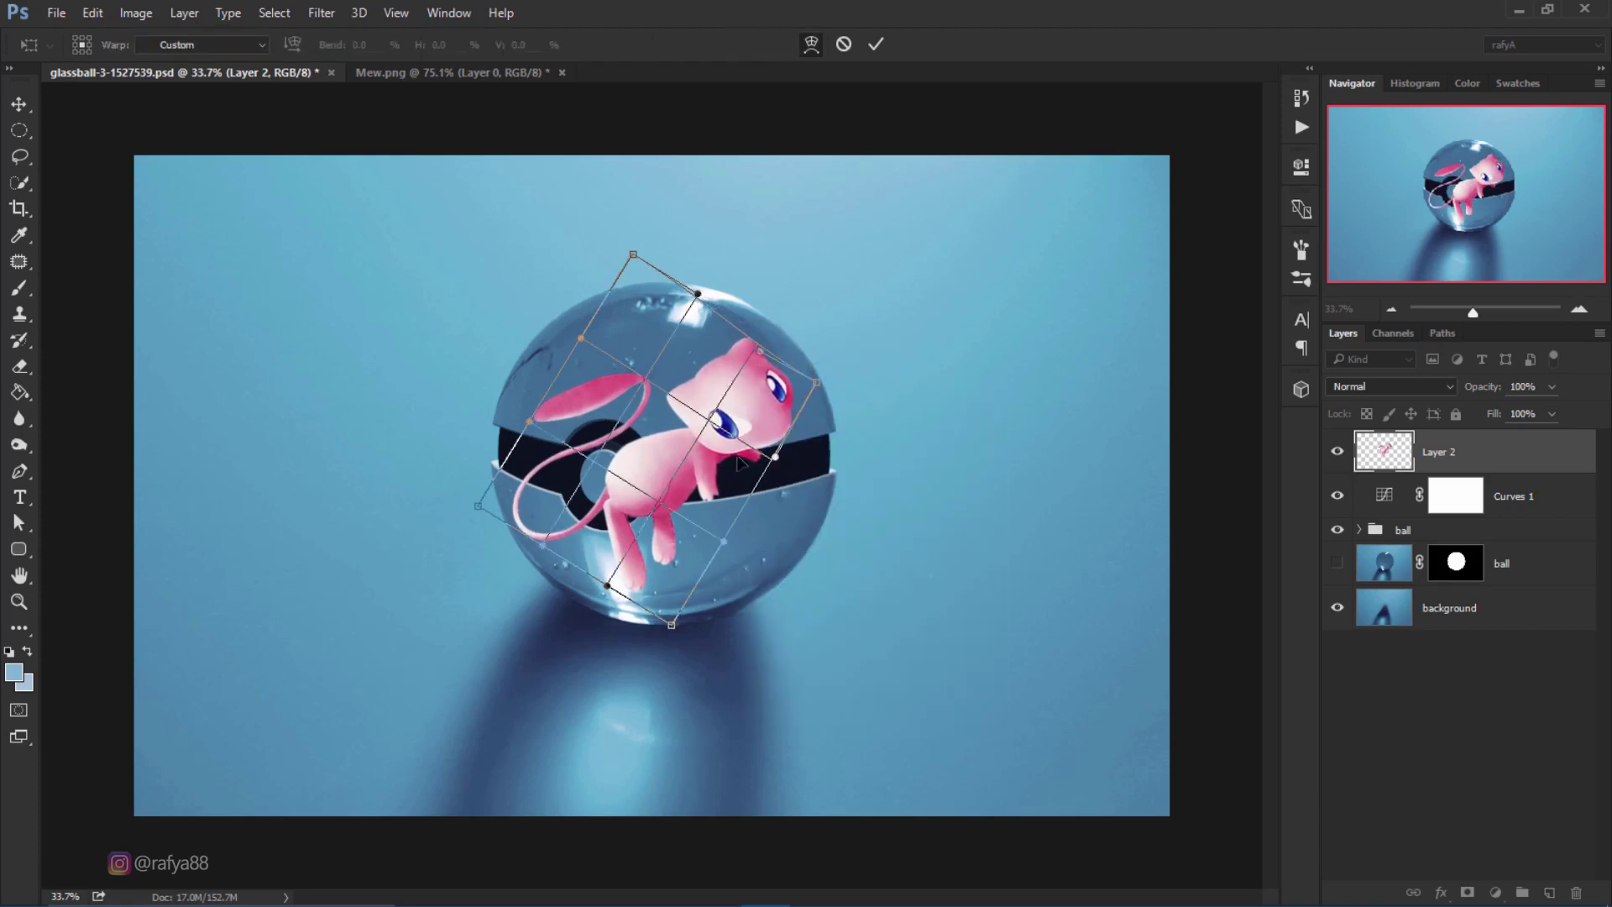
left_click_drag(767, 434, 743, 446)
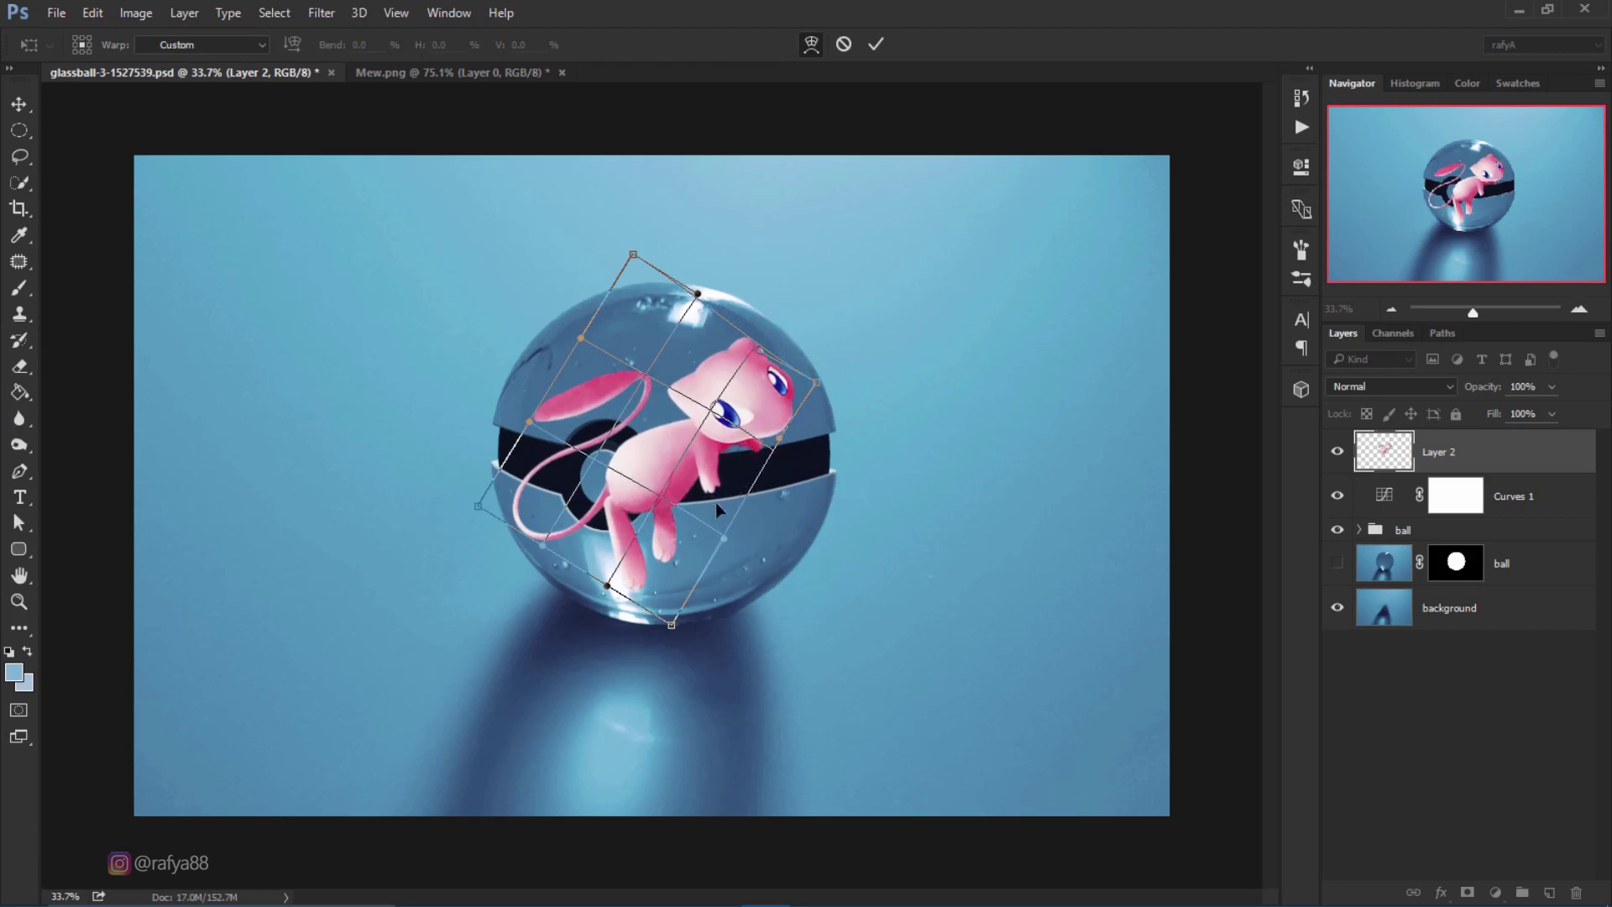
left_click_drag(659, 550, 642, 538)
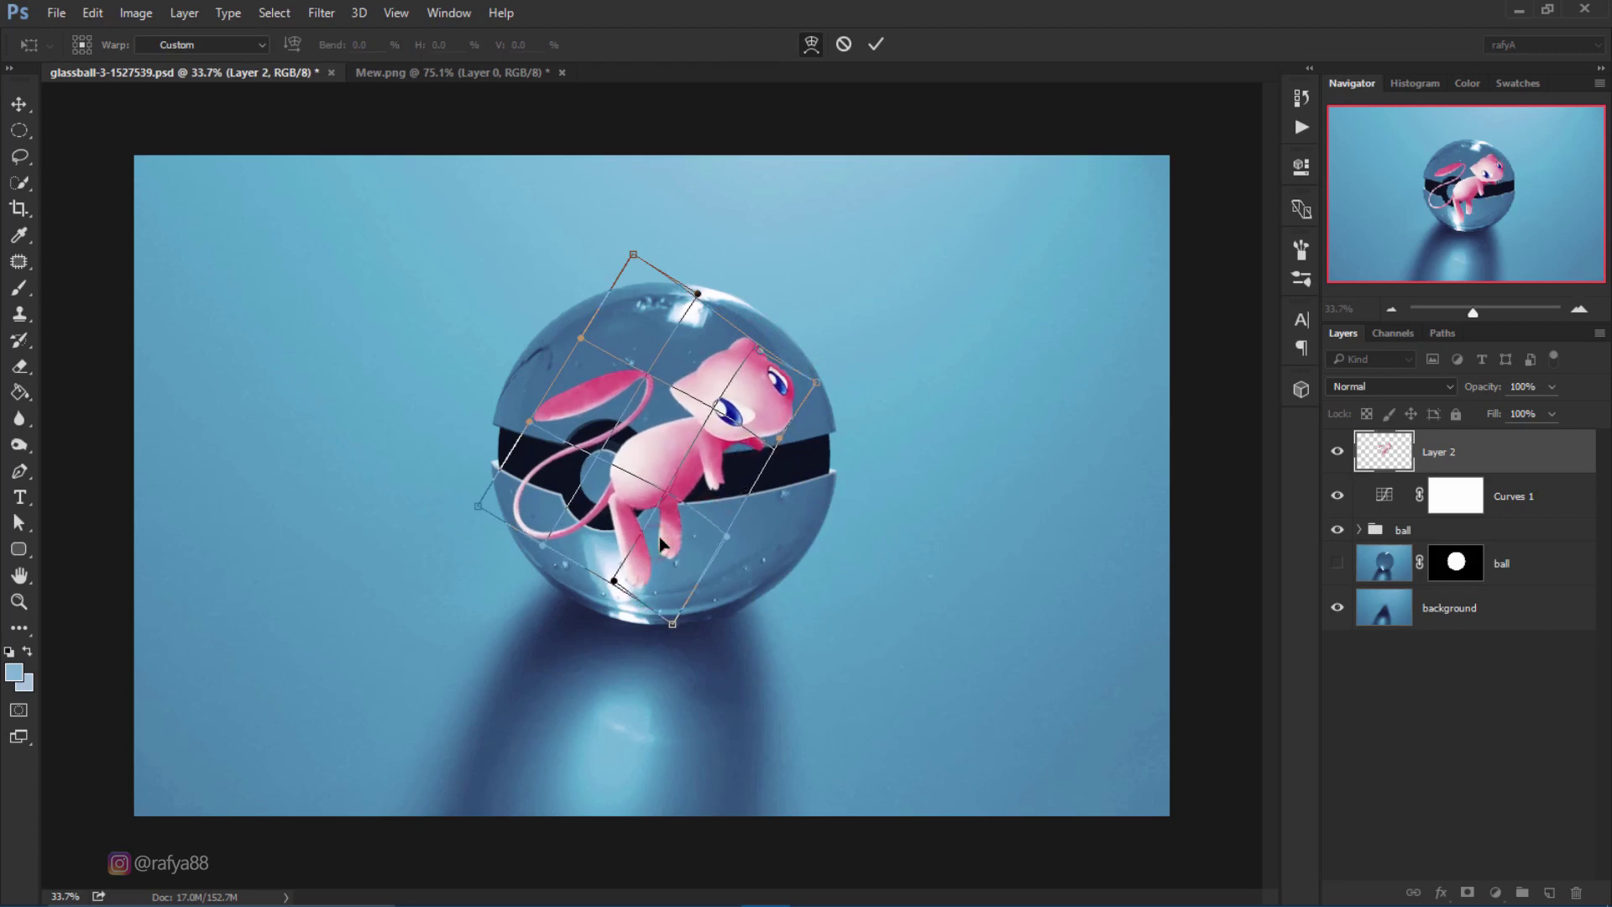
left_click_drag(531, 509, 538, 511)
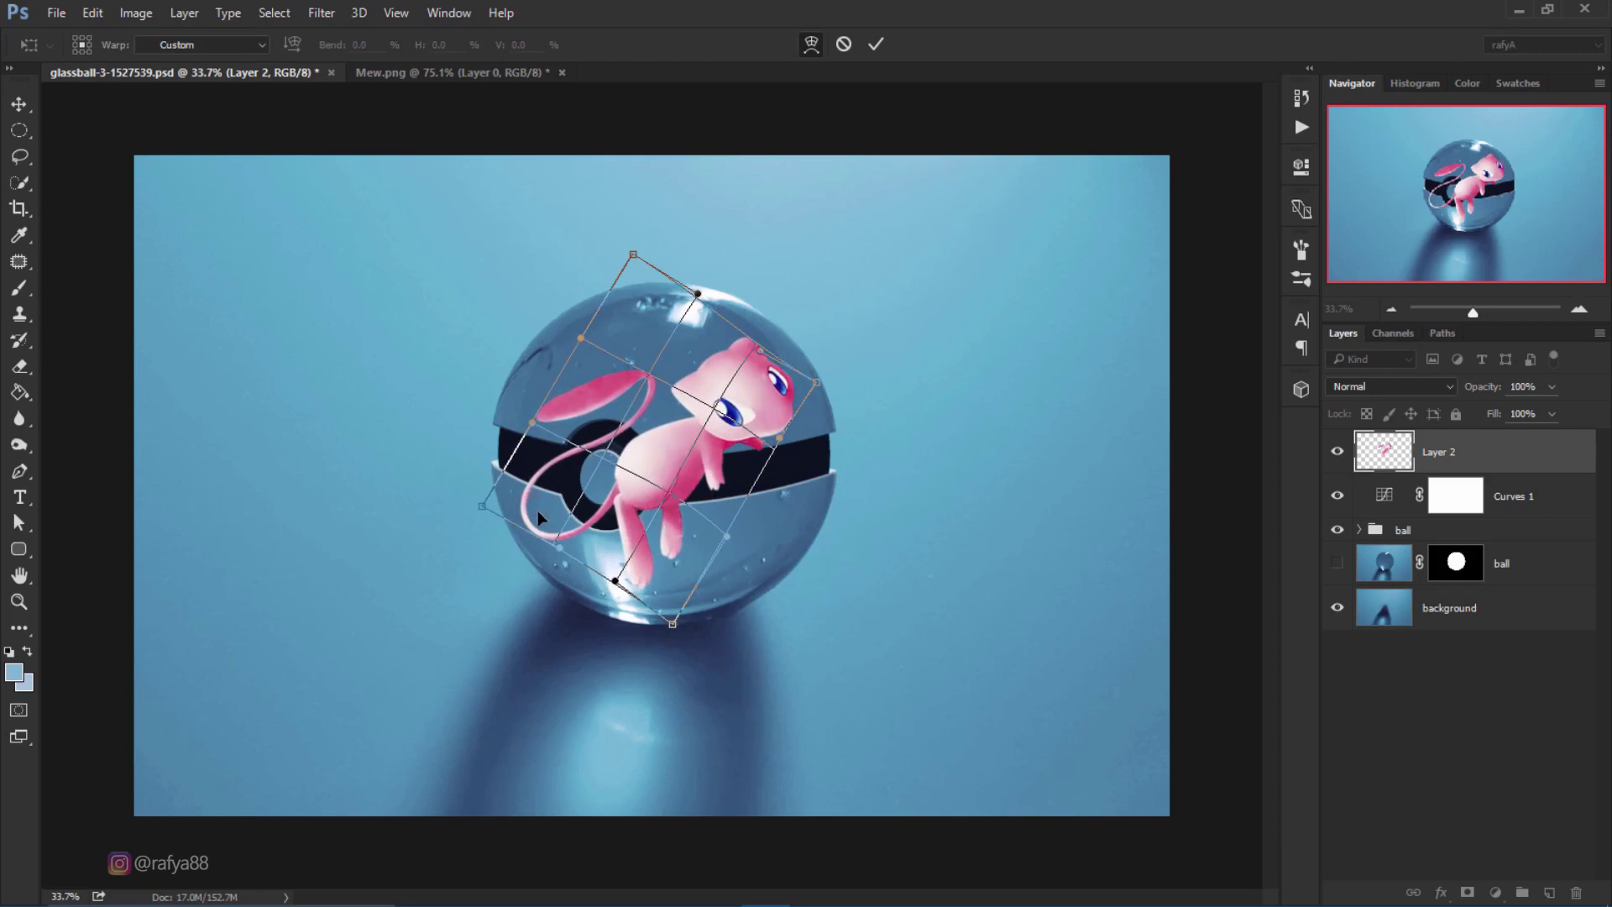
left_click_drag(577, 339, 557, 336)
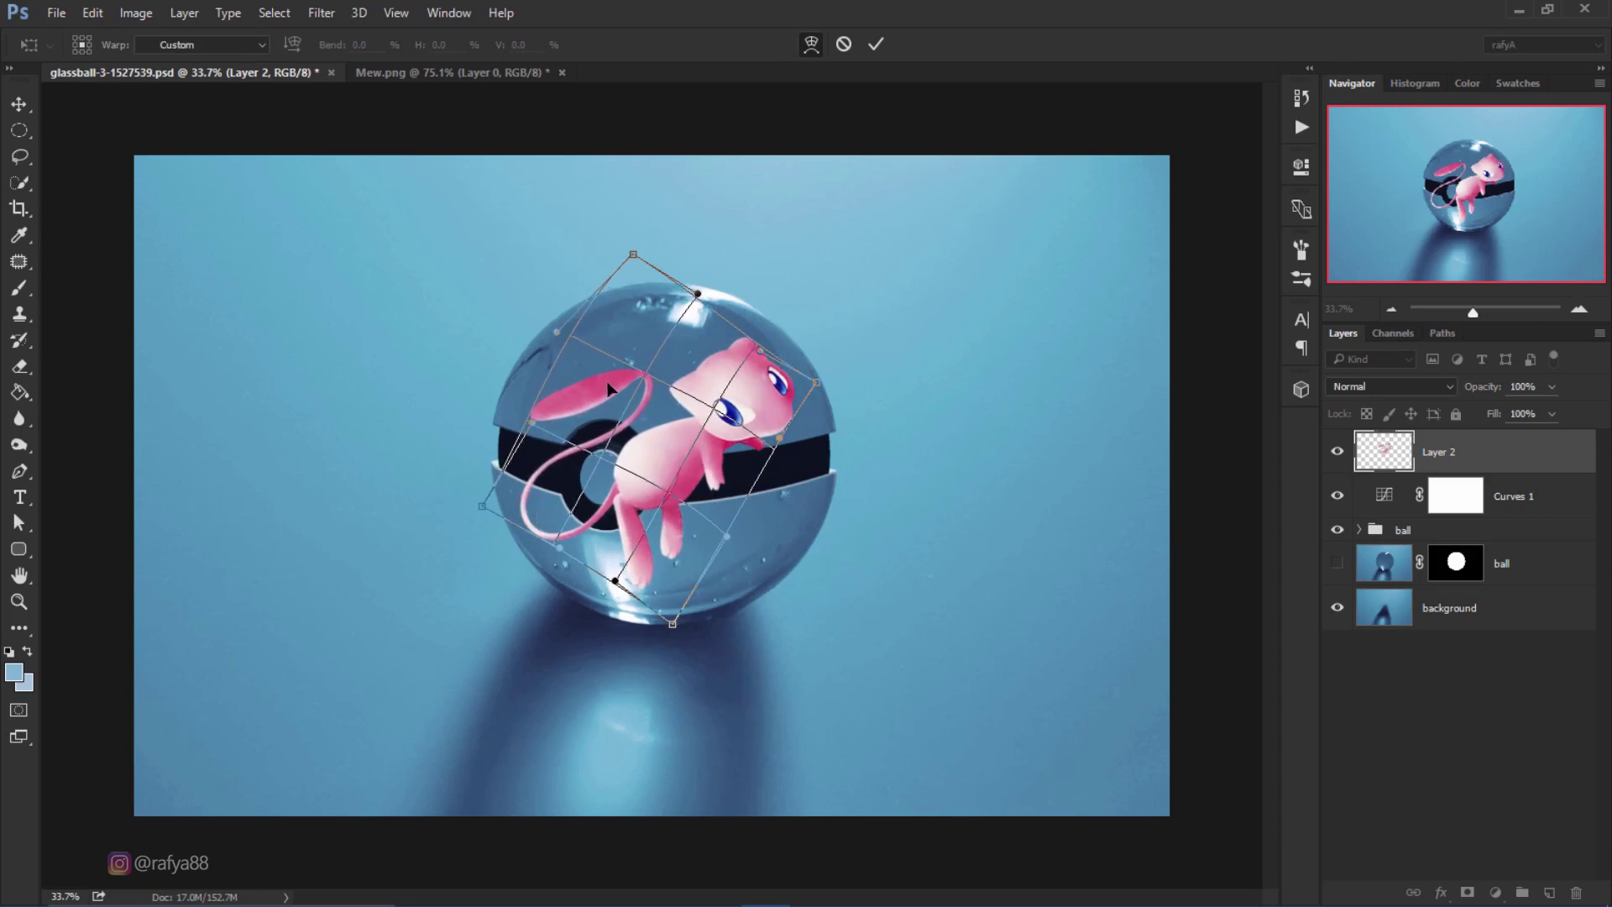
Commit the warp and add a Curves S-curve clipped to Mew's layer to boost contrast.
left_click(876, 43)
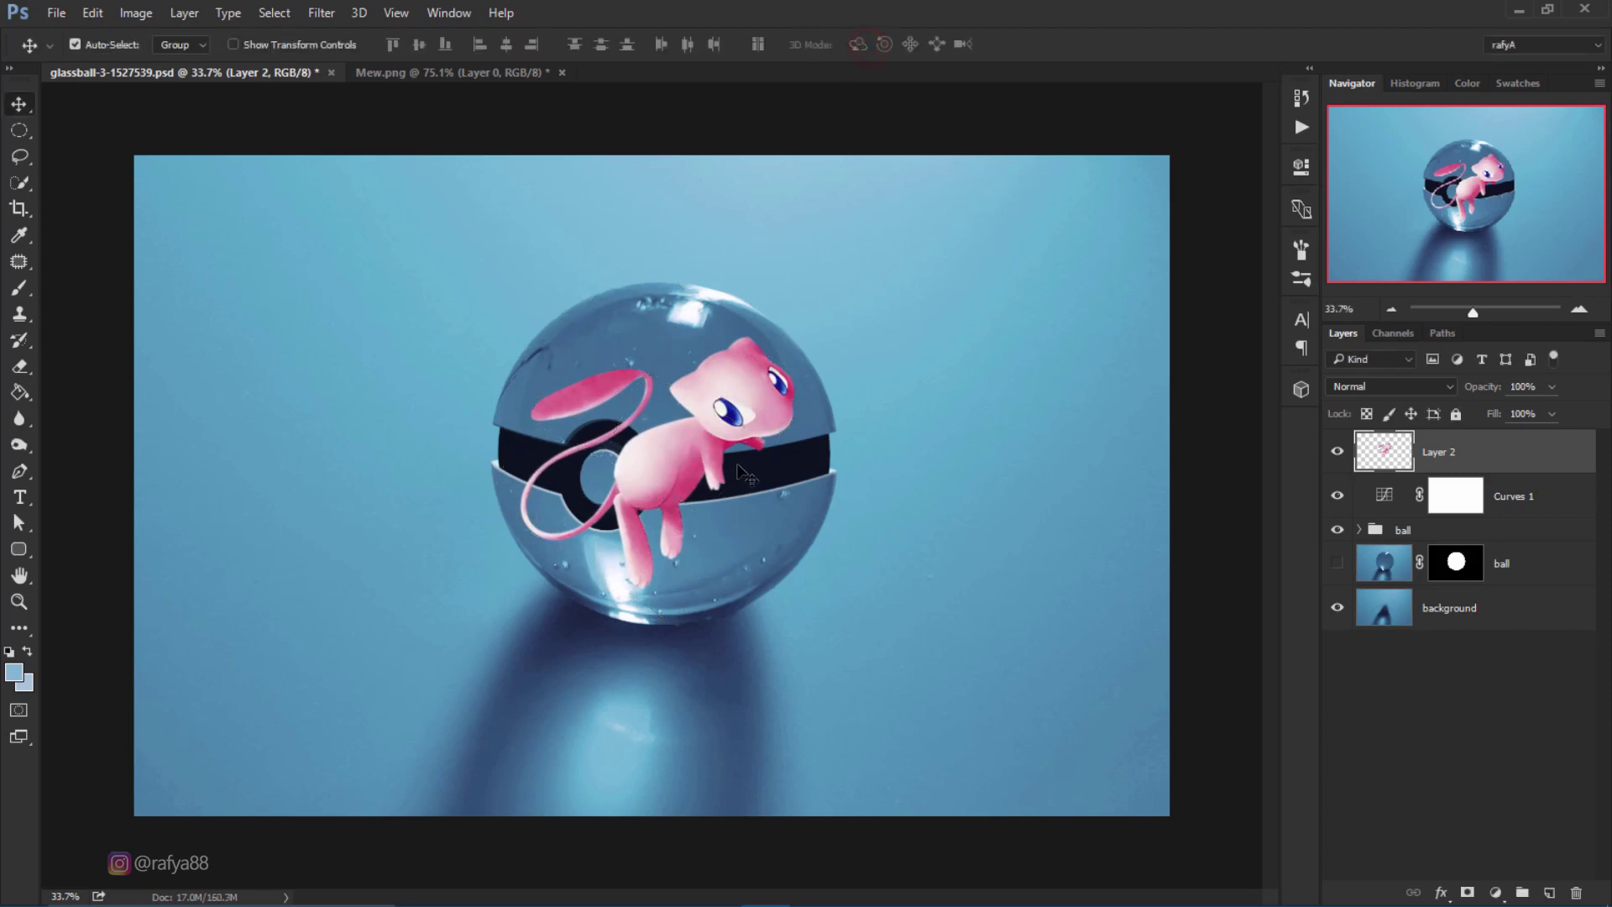
scroll(760, 429, "down", 2)
scroll(760, 428, "up", 4)
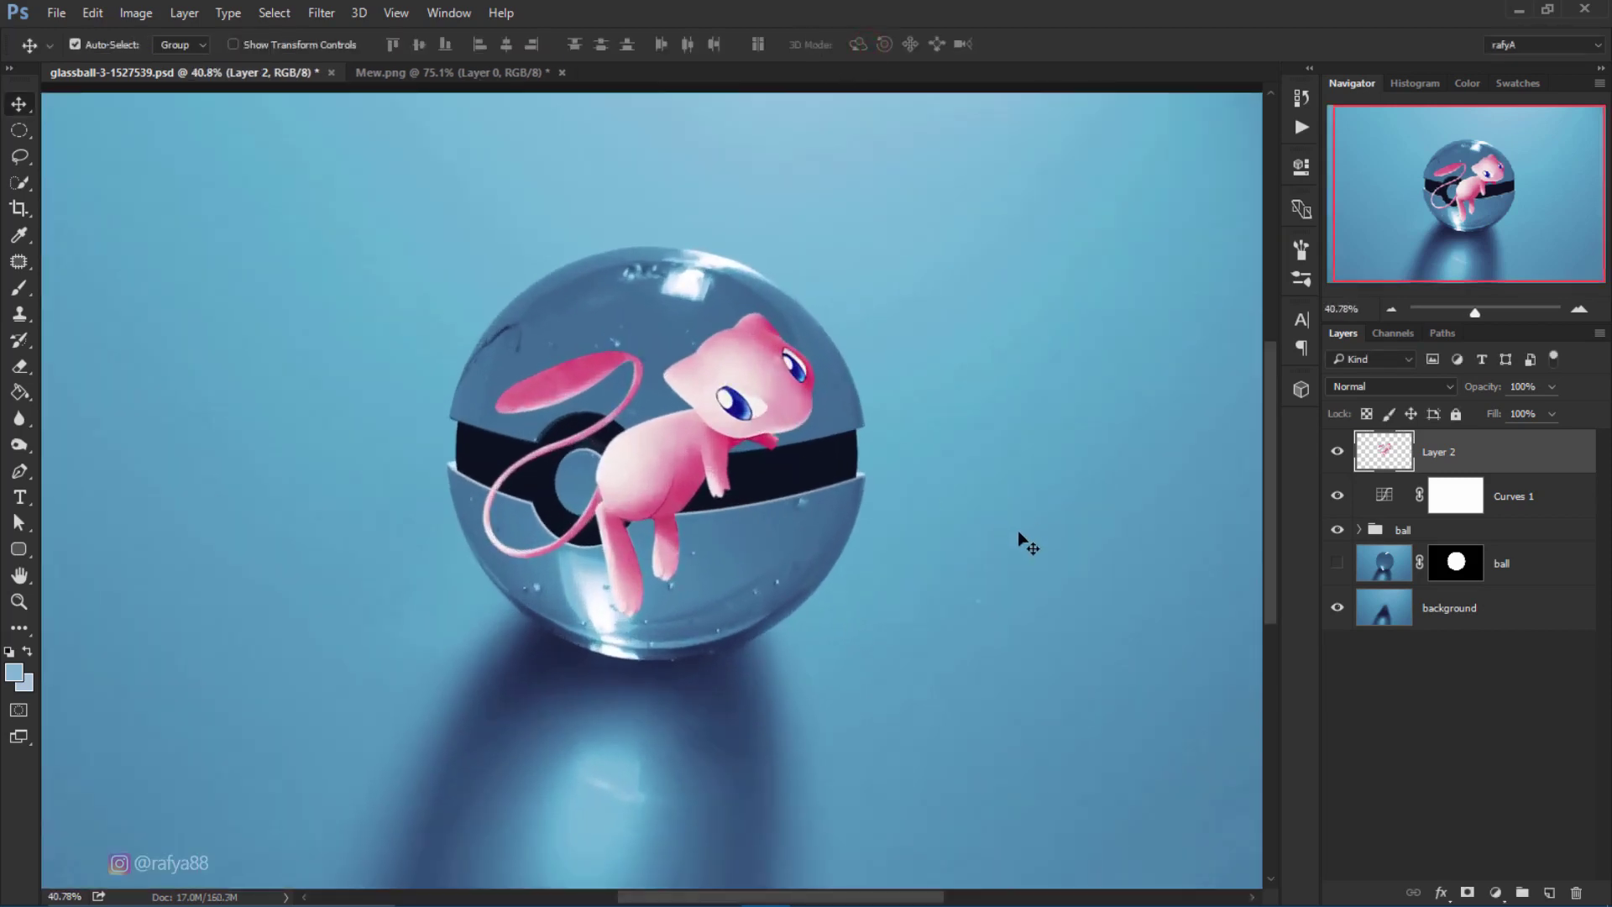
left_click(1495, 893)
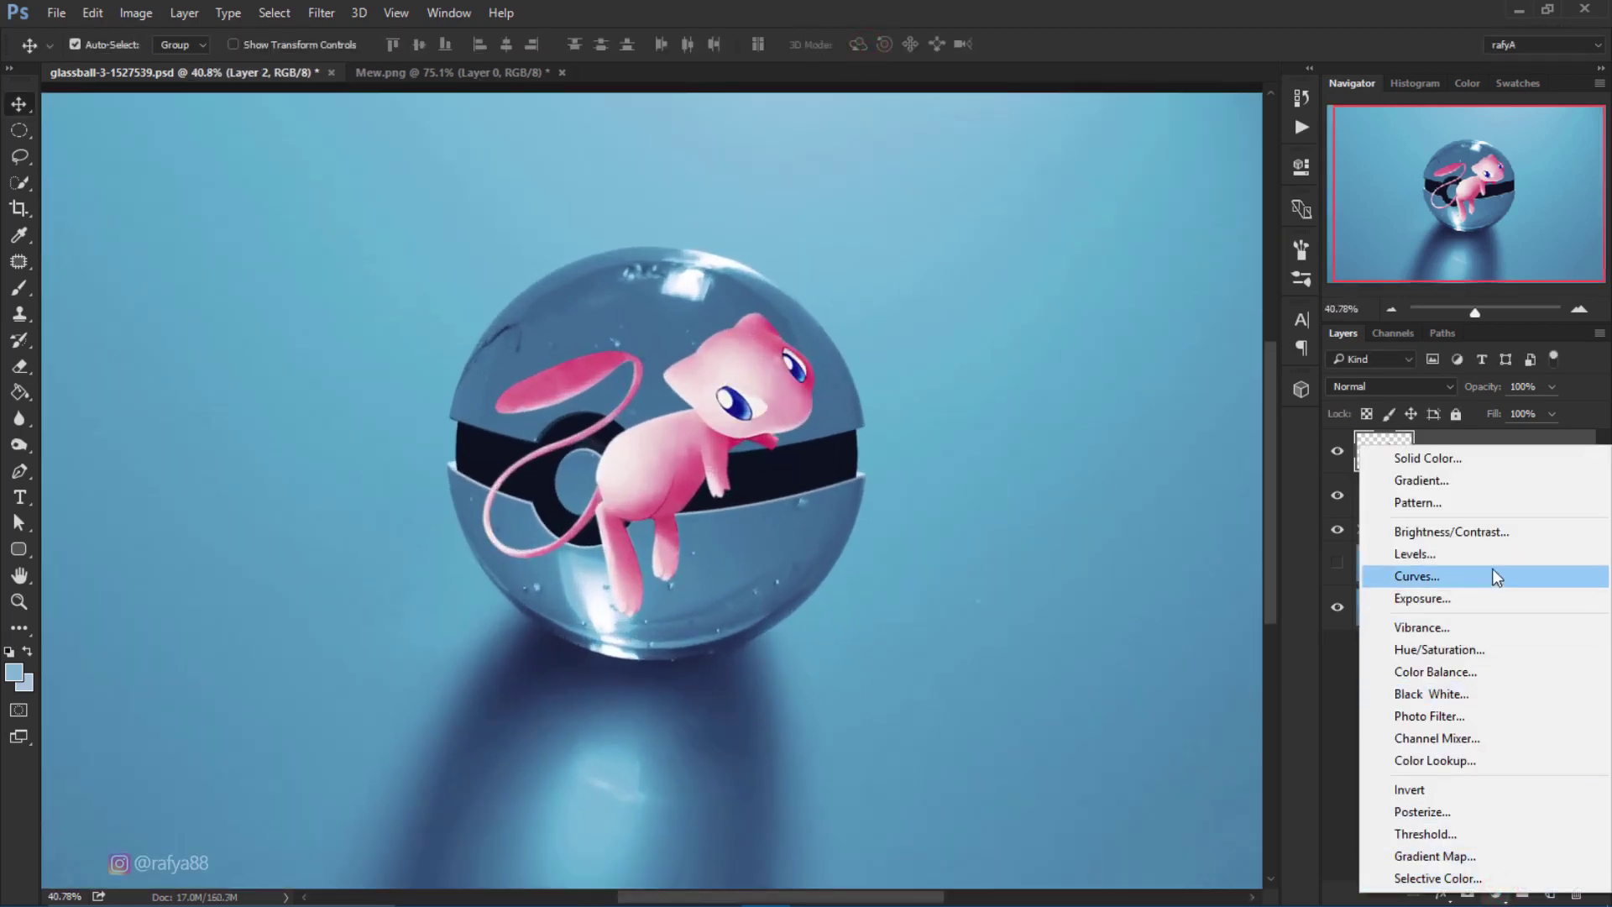
left_click(1500, 576)
left_click(1123, 491)
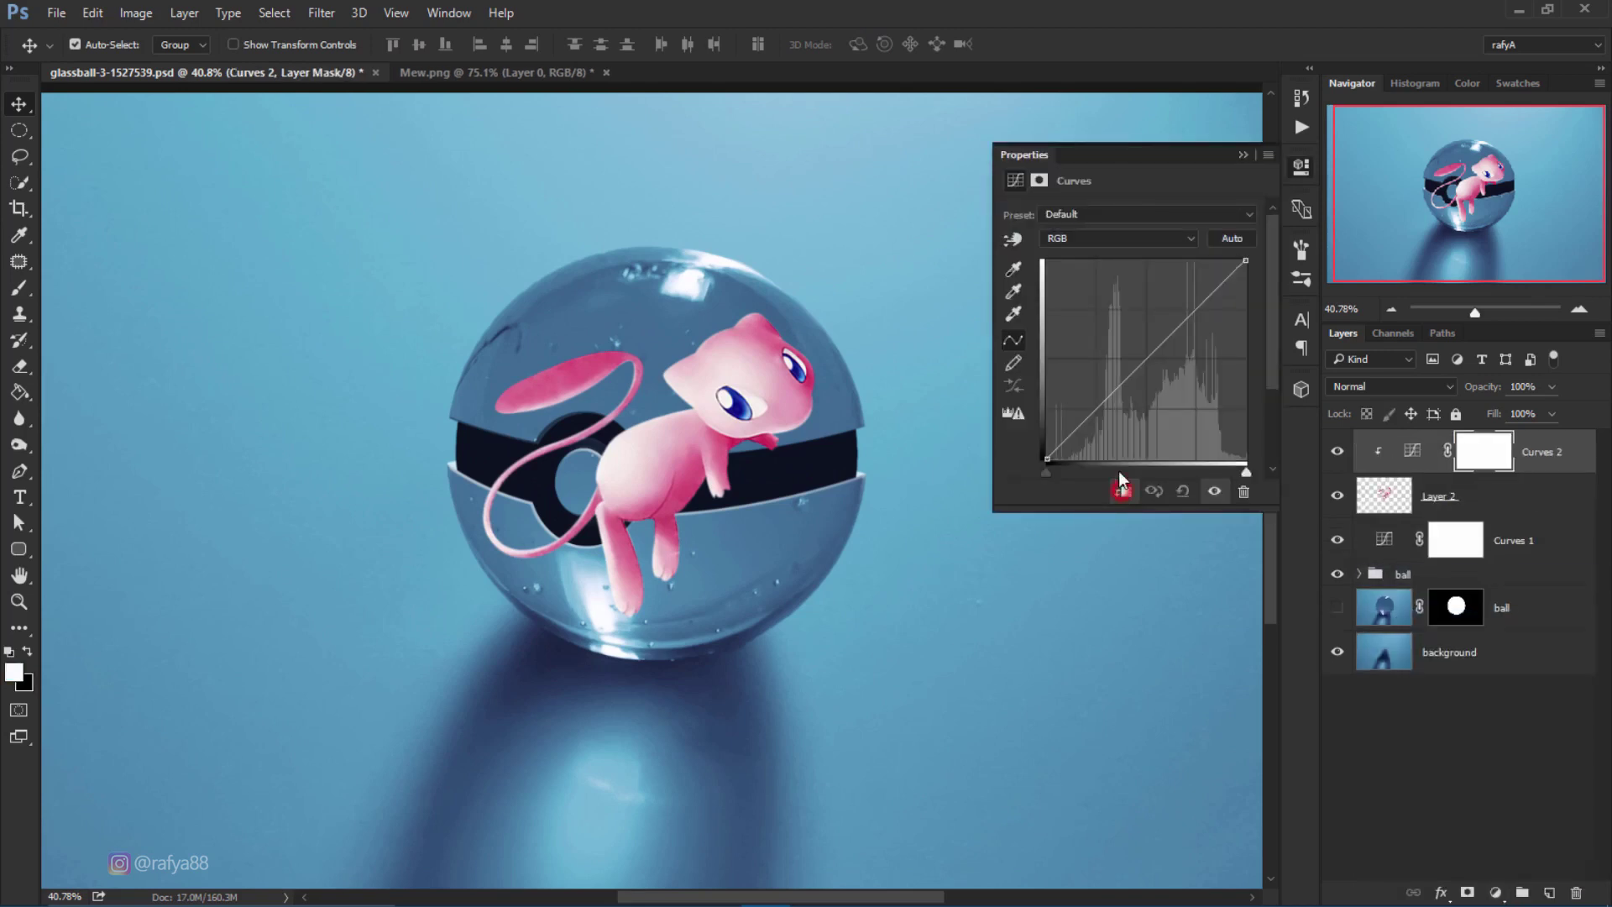
left_click_drag(1113, 396, 1111, 423)
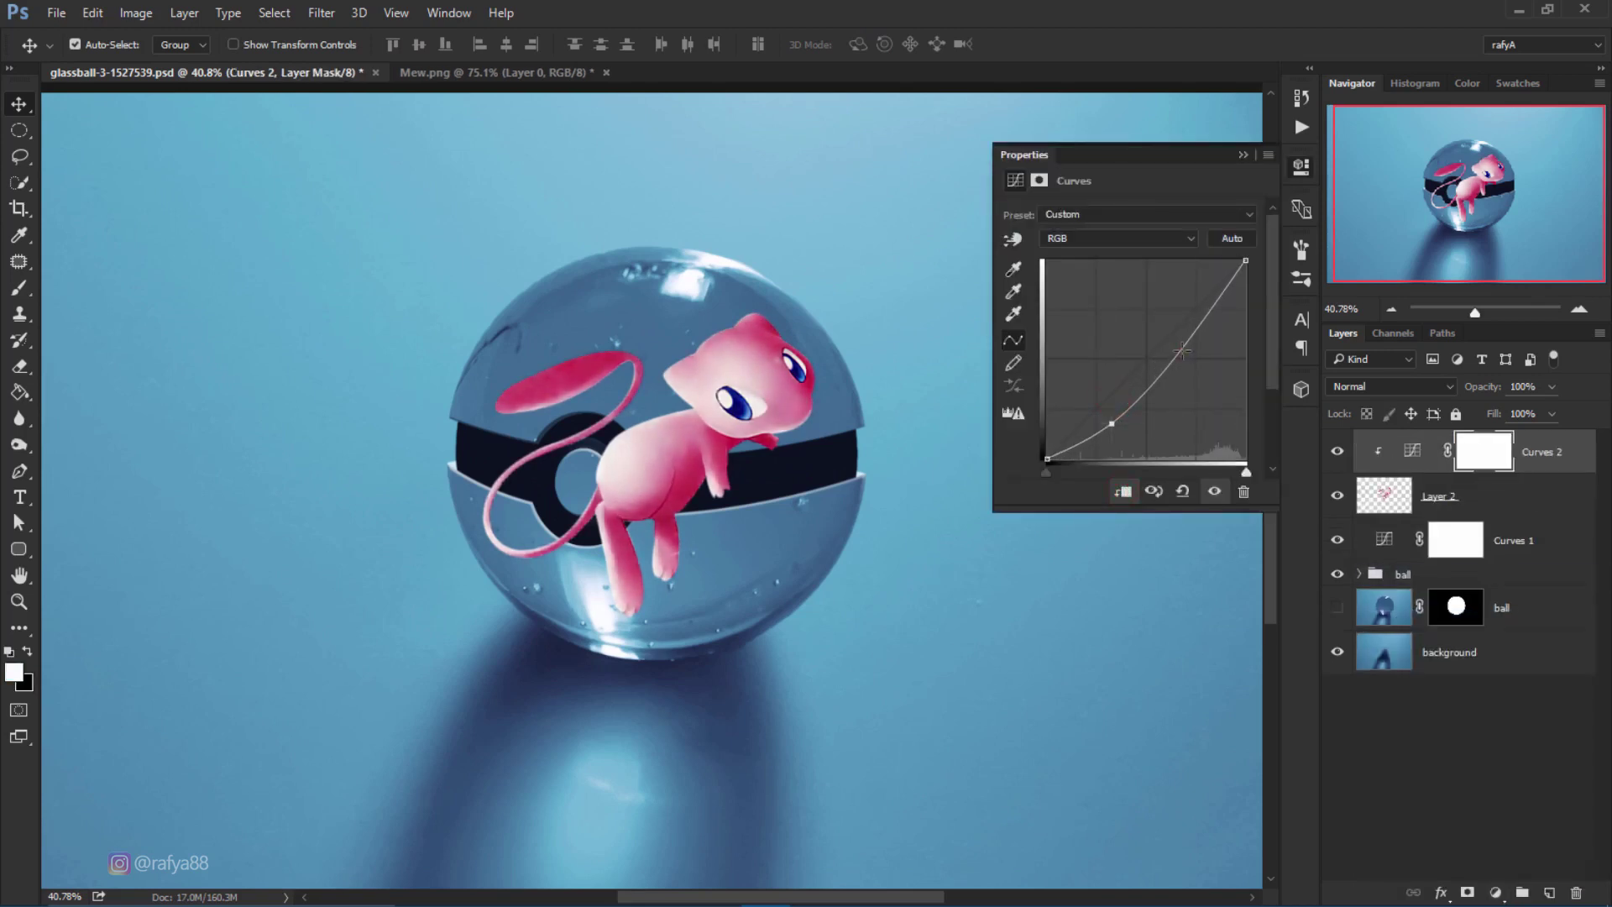
left_click_drag(1174, 359, 1174, 339)
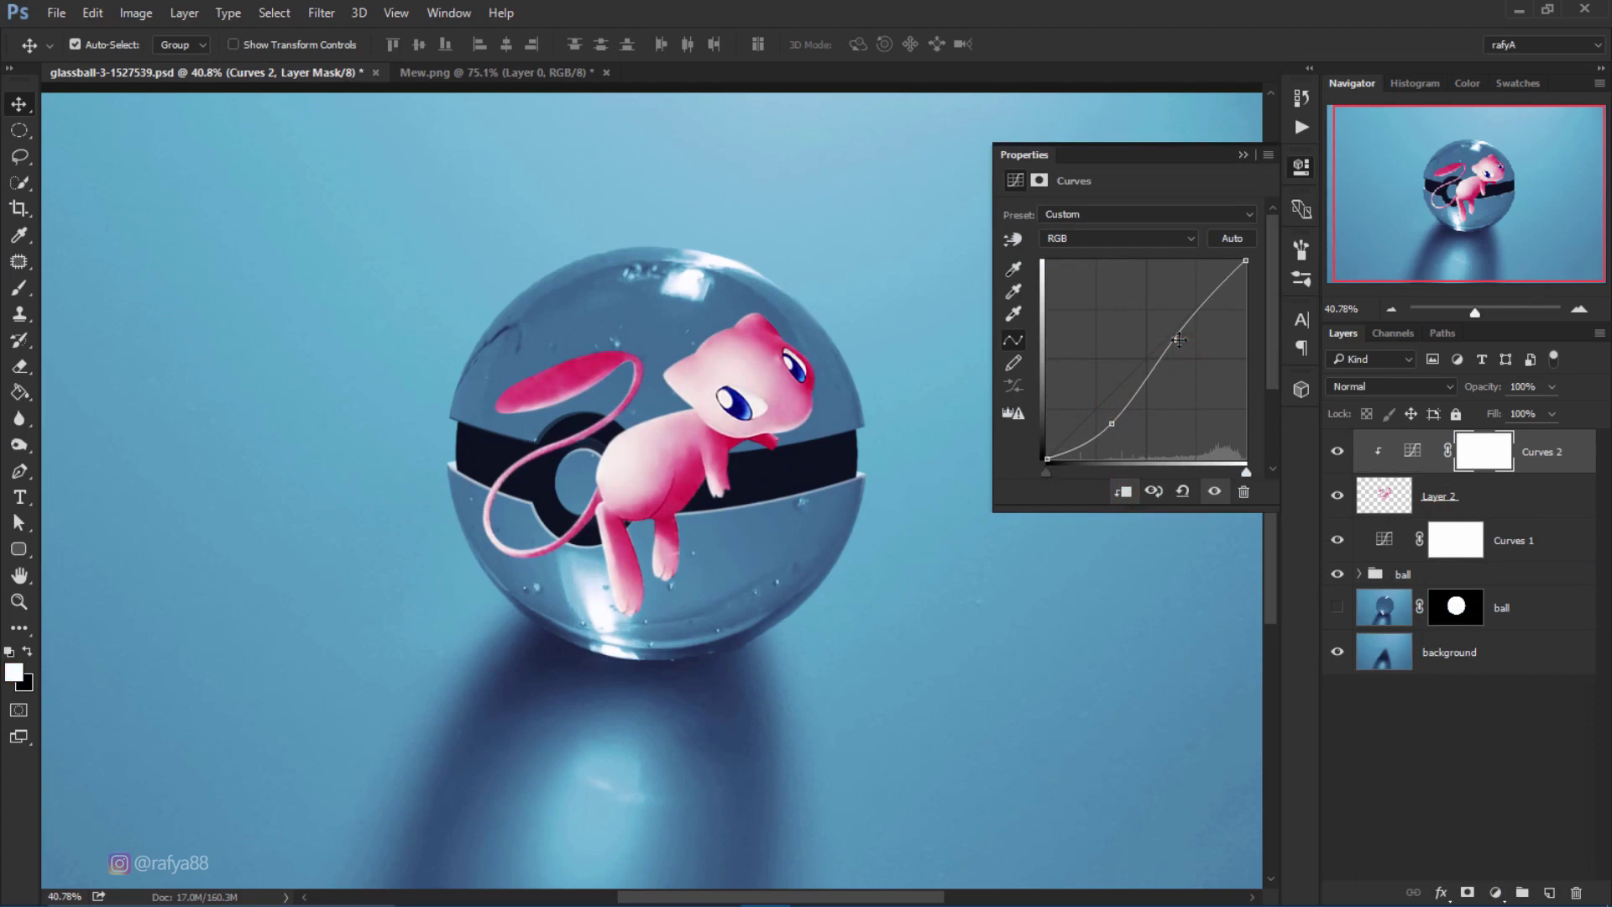
left_click(1244, 156)
Add a clipped Hue/Saturation adjustment lowering Mew's saturation to -39.
left_click(1495, 893)
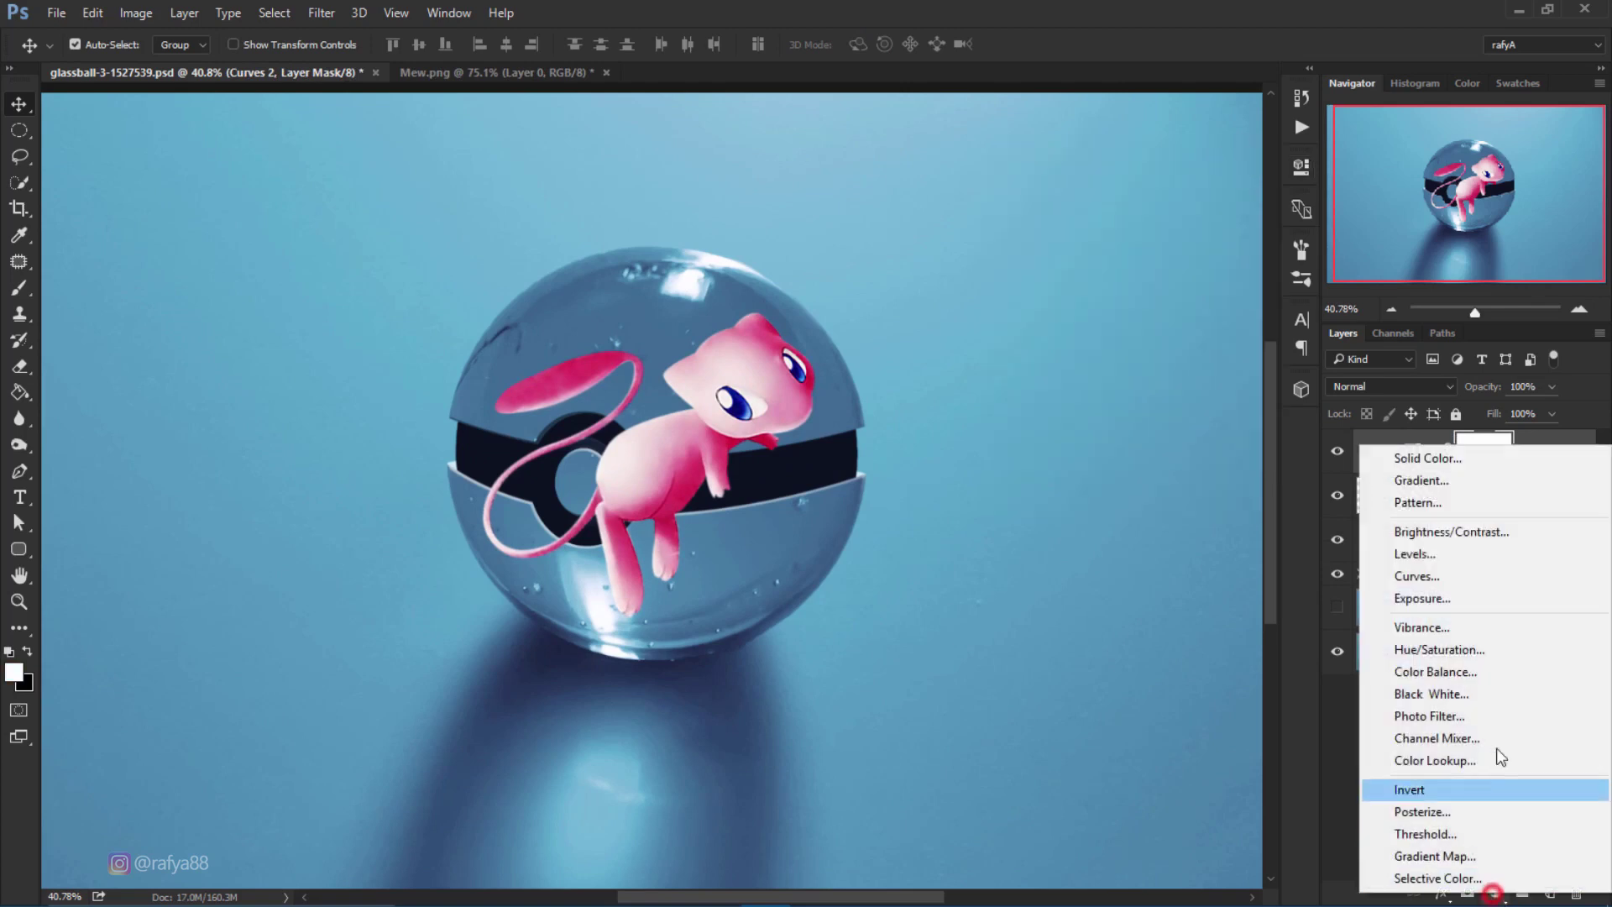
left_click(1550, 647)
left_click(1123, 491)
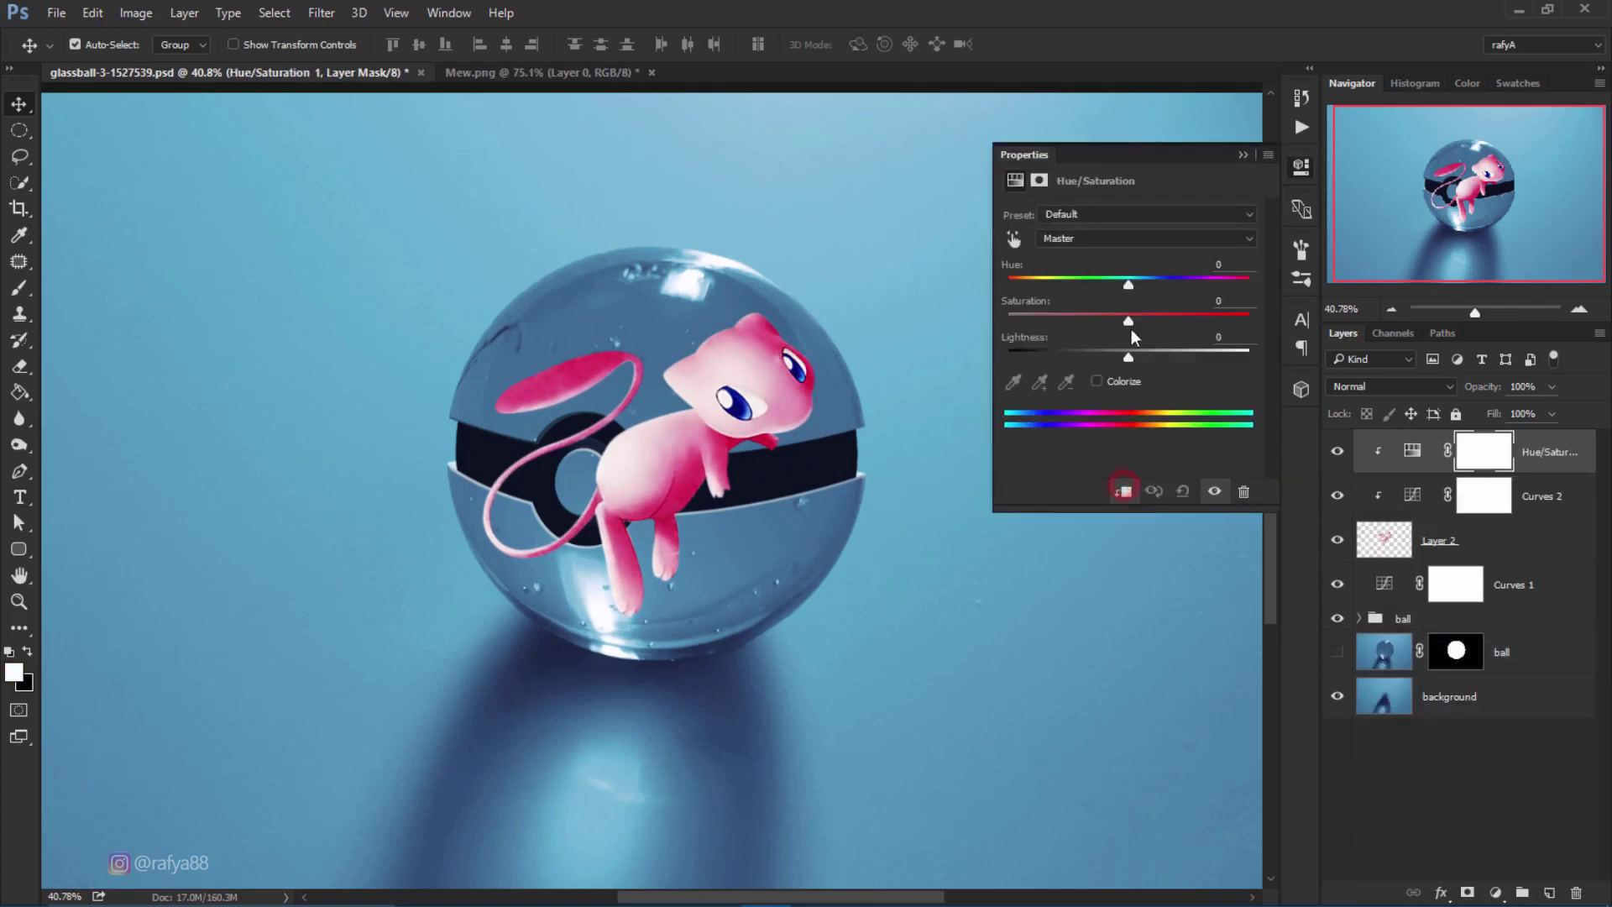
left_click_drag(1129, 321, 1074, 322)
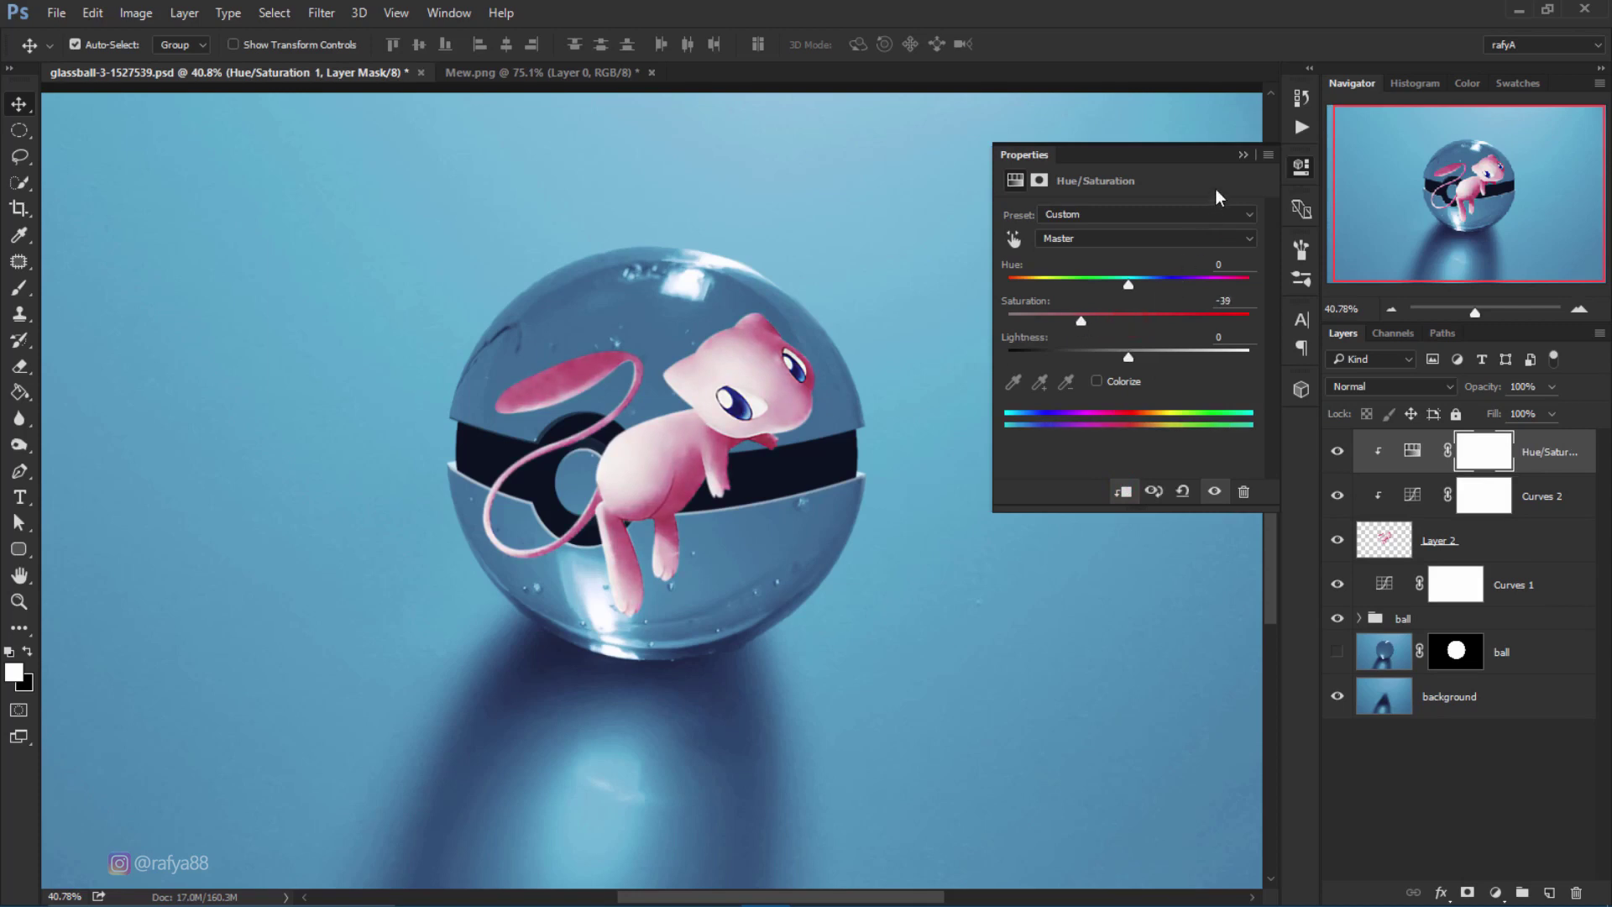
left_click(1239, 158)
left_click(1491, 548)
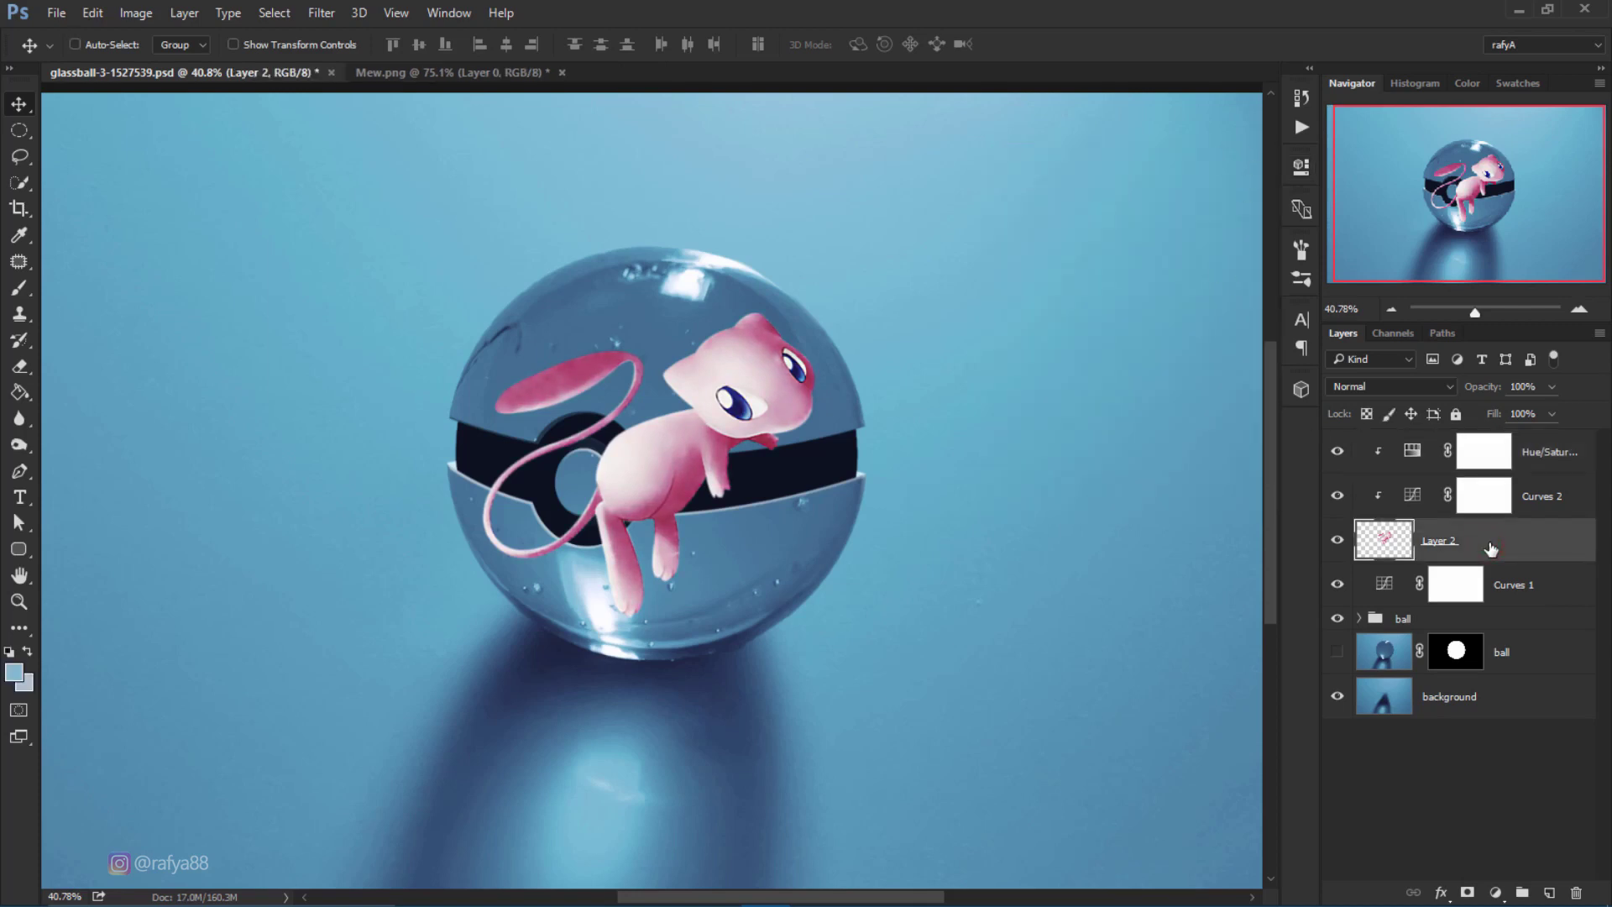
Duplicate the Mew layer and name the copy 'Mew'.
key("ctrl+j")
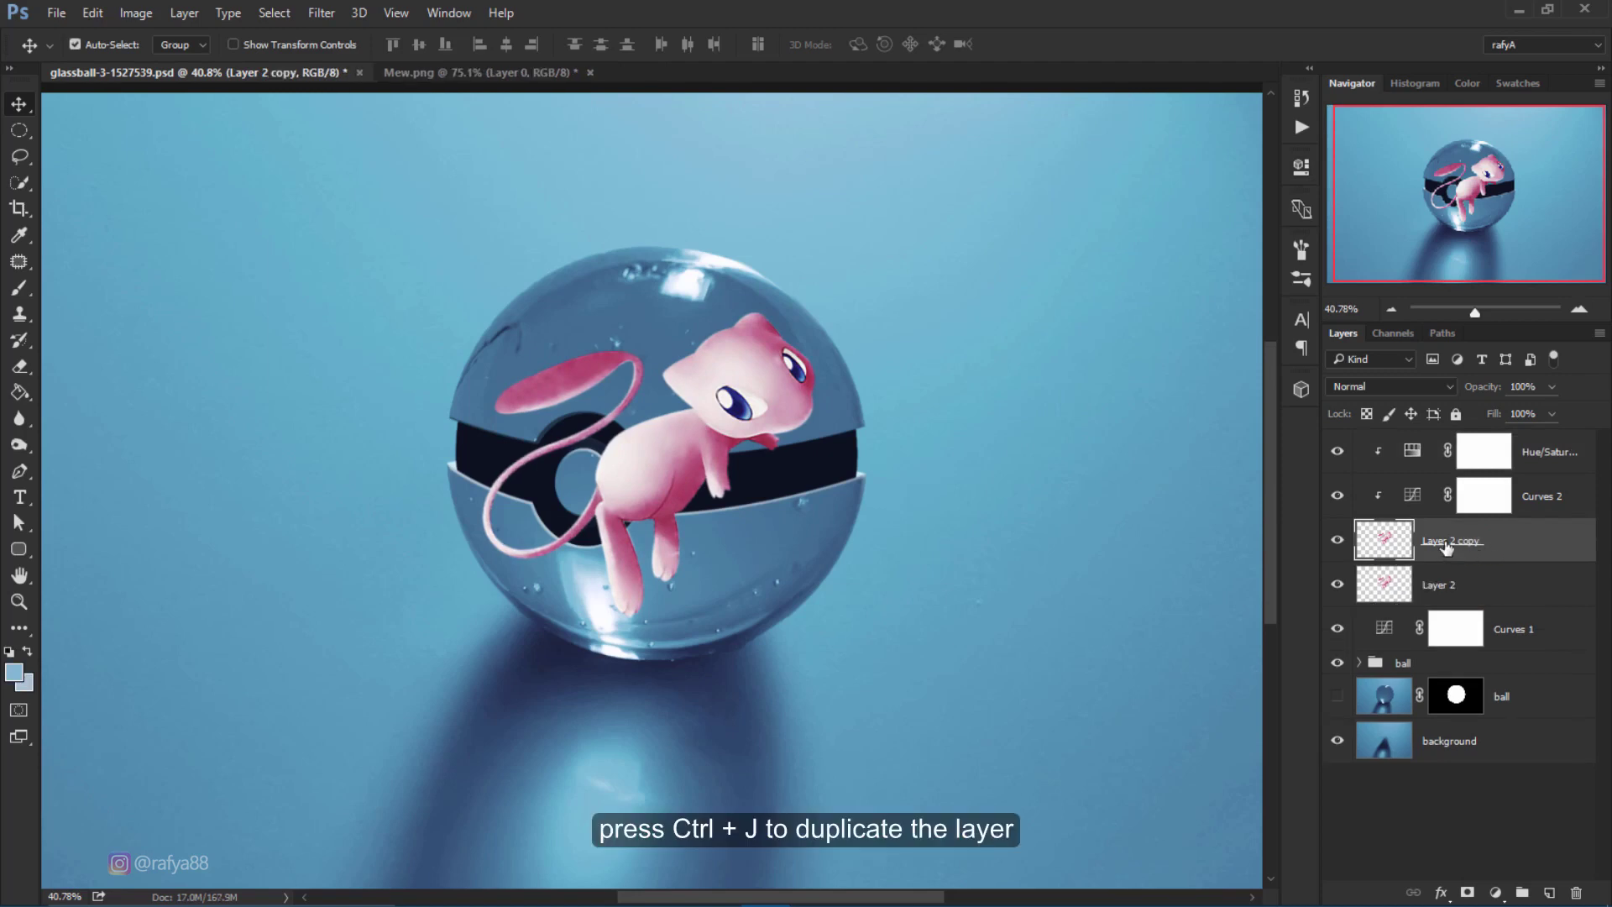
double_click(1446, 542)
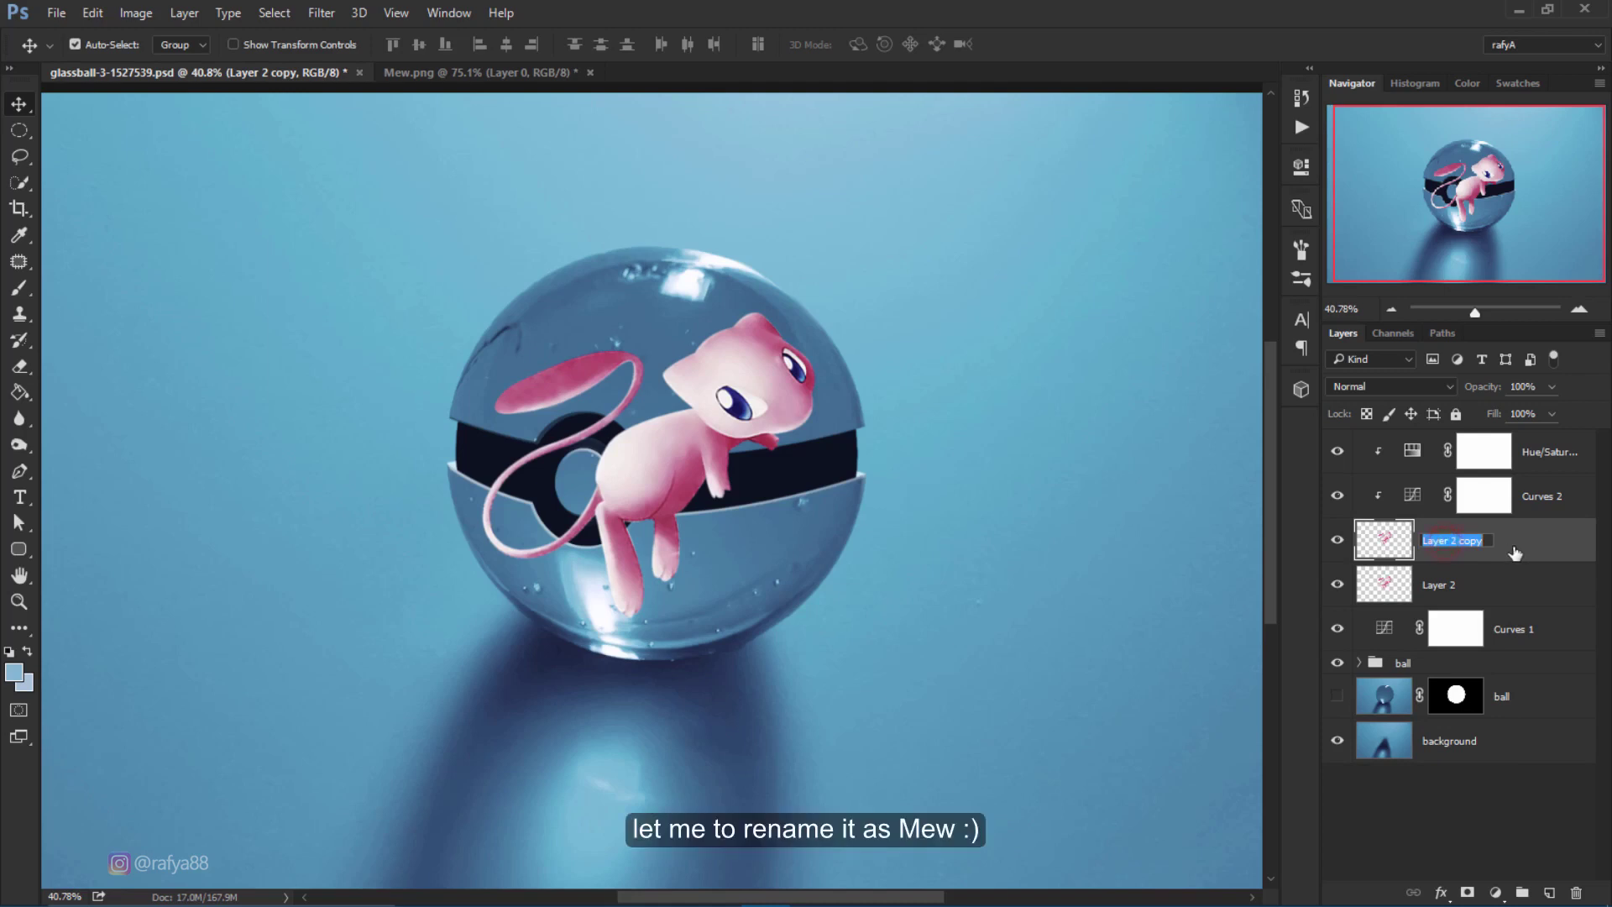
type("Mew")
key("Return")
Flip the original Layer 2 vertically and move it below the ball.
left_click(1455, 582)
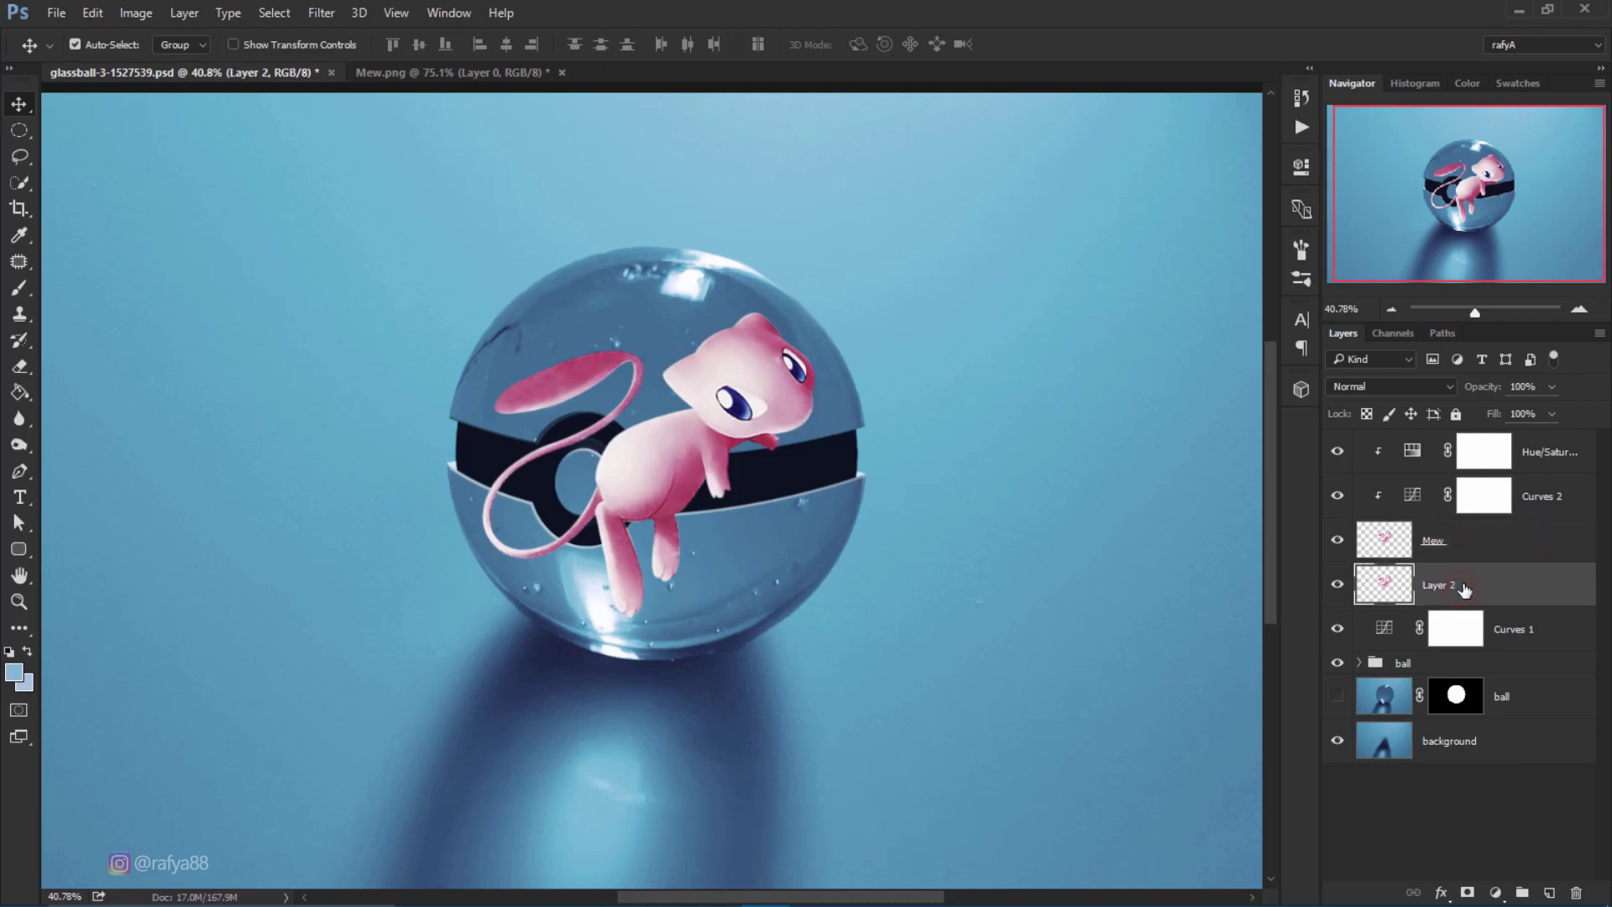
key("ctrl+t")
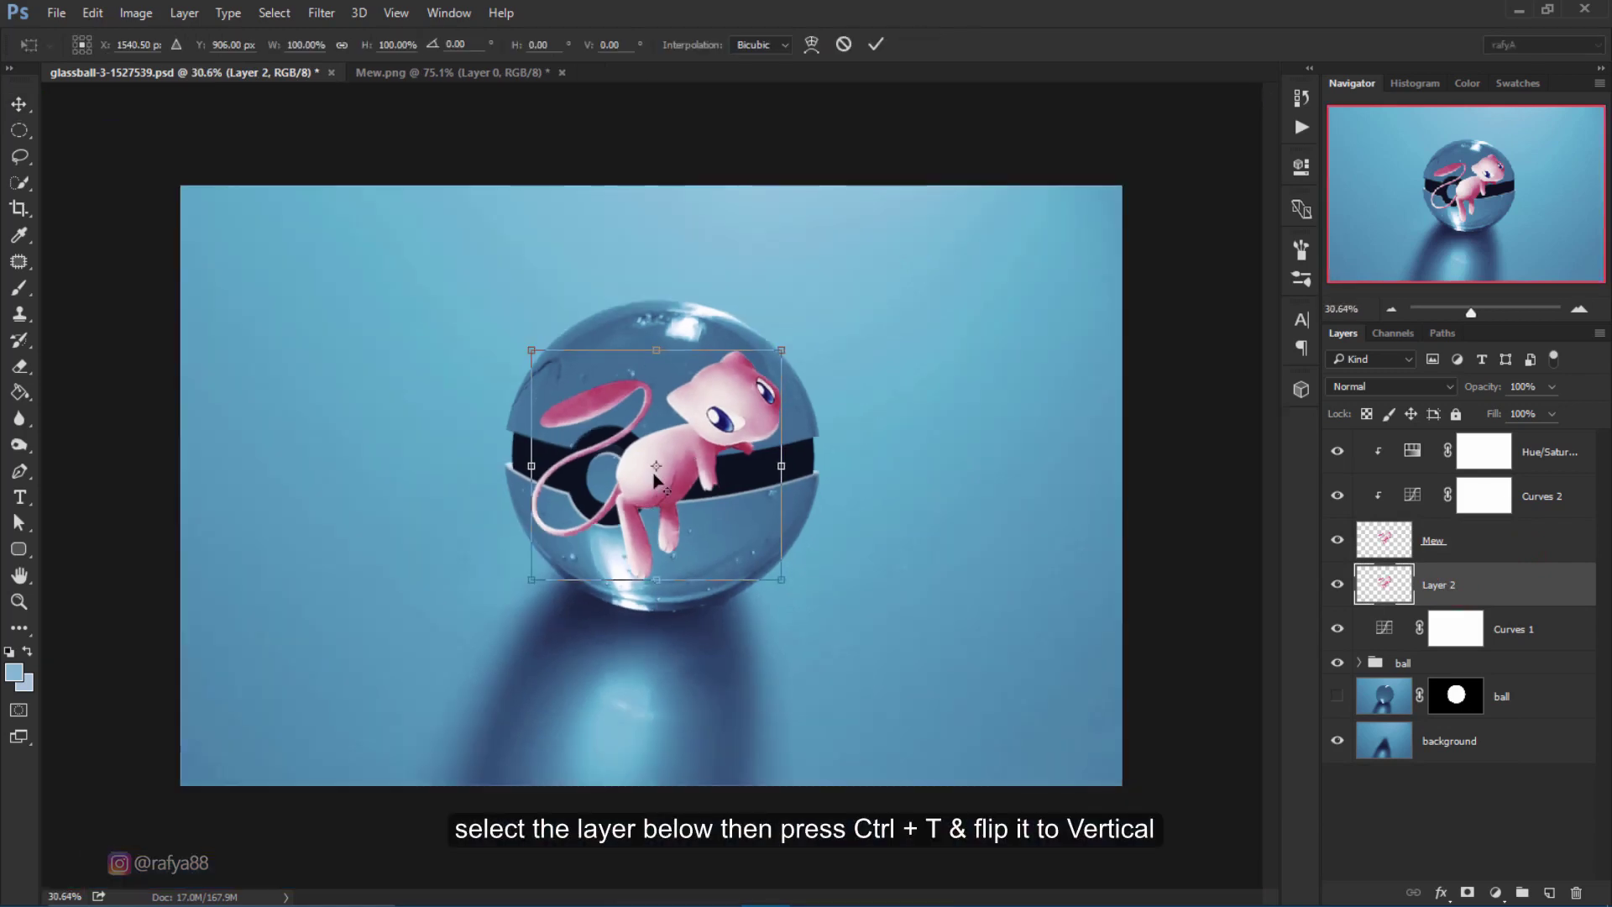
right_click(719, 519)
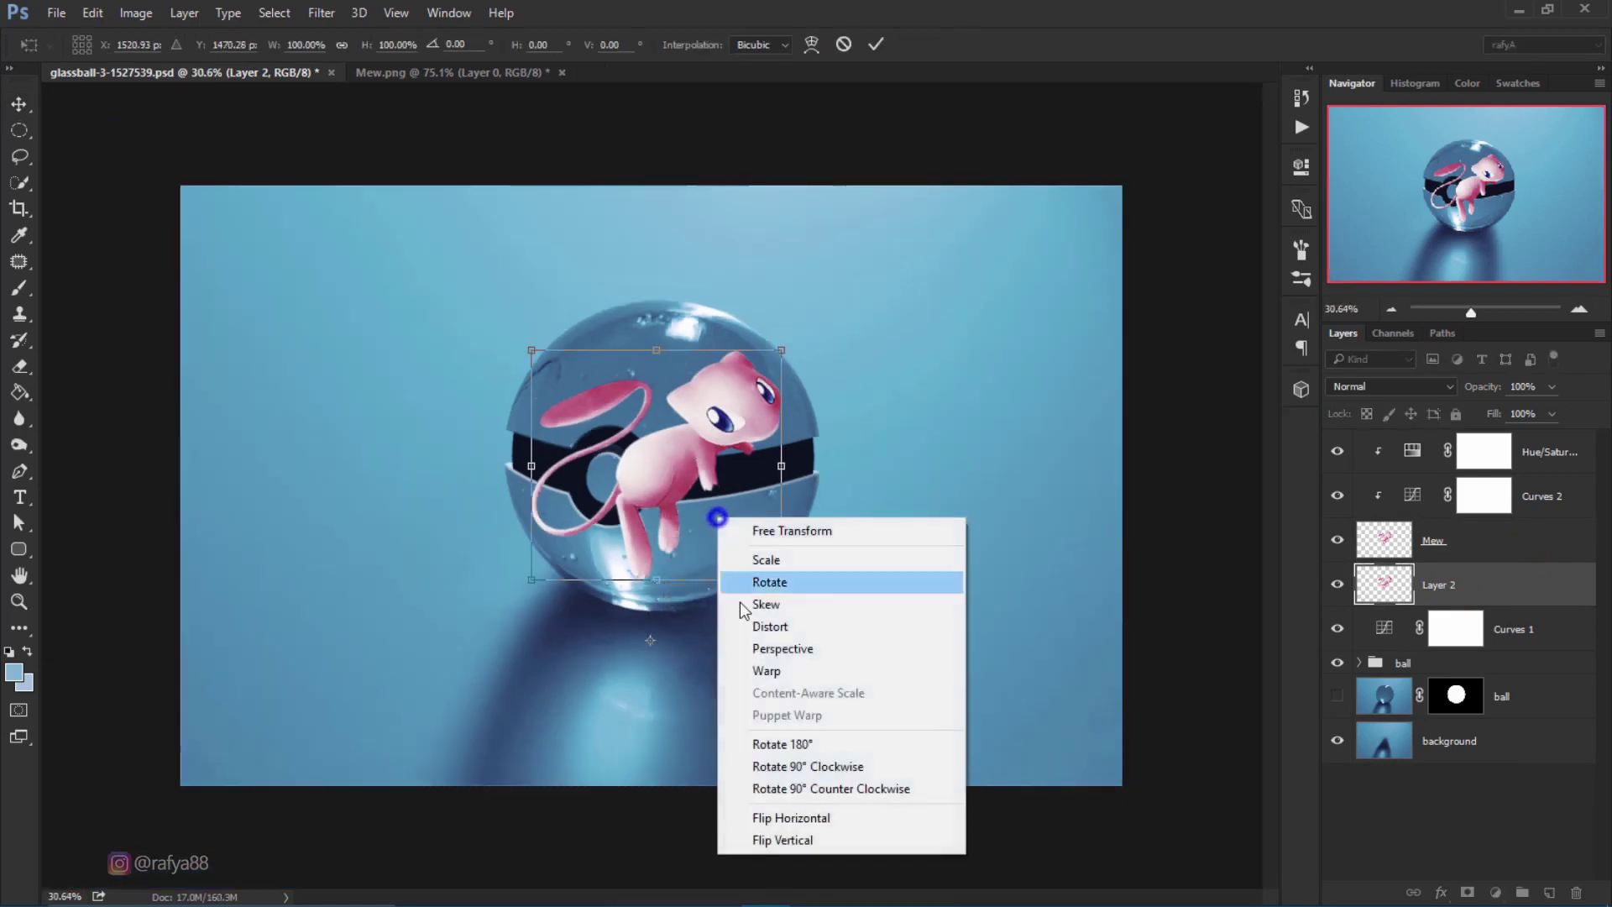
left_click(795, 840)
left_click_drag(688, 389, 688, 702)
key("ctrl+minus")
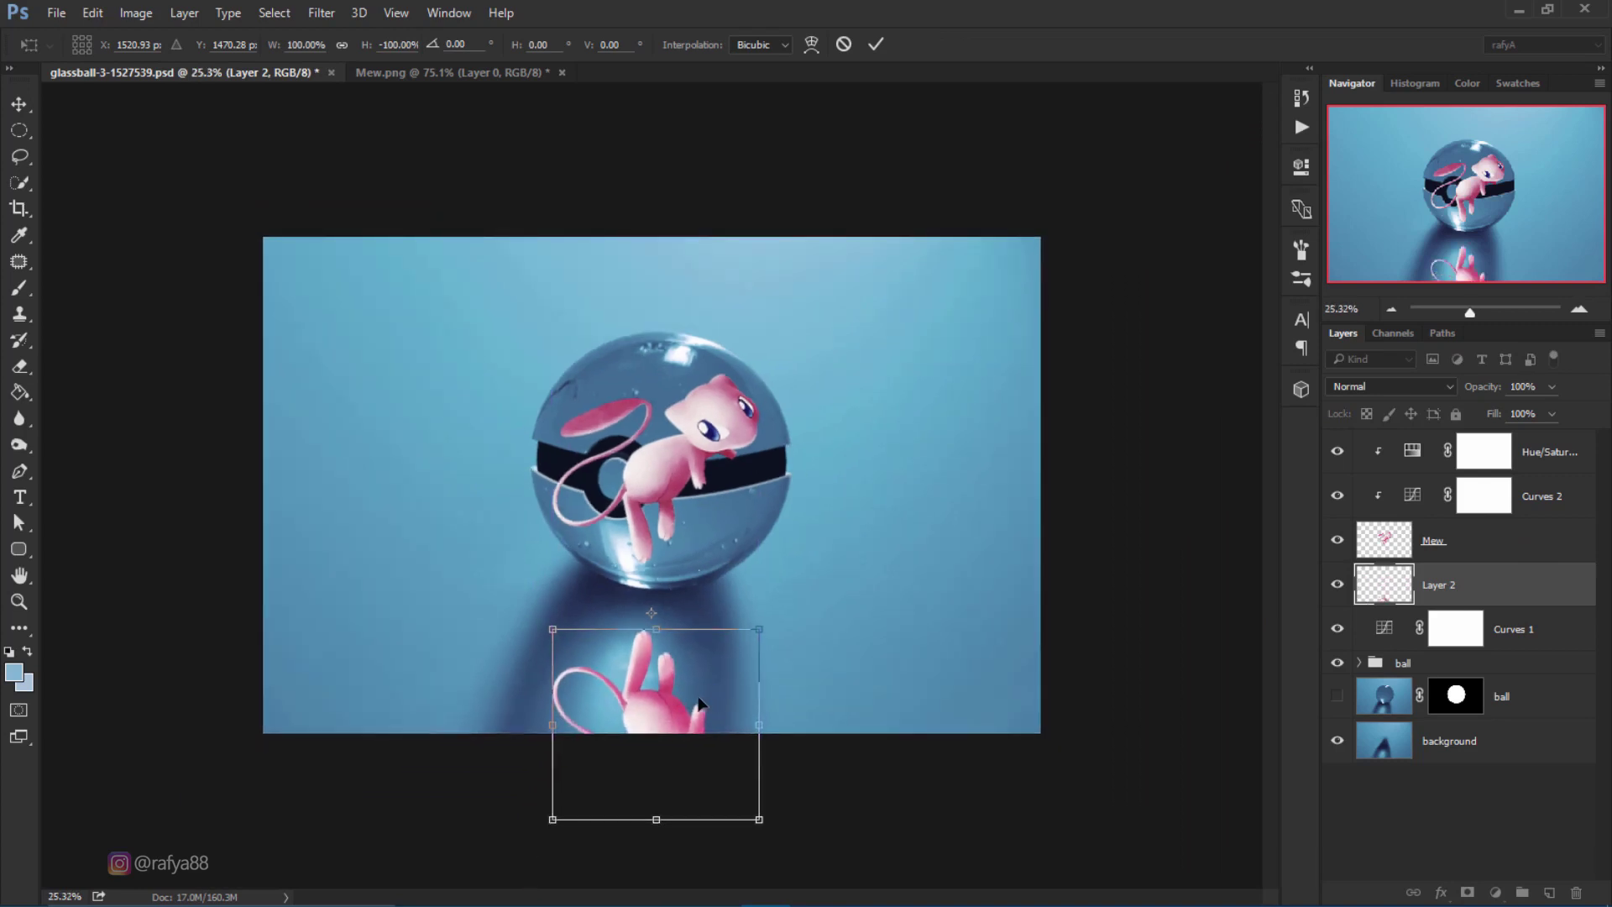
Distort the flipped Mew into a slanted shadow shape, skewed about -24.8°.
right_click(697, 692)
left_click(750, 463)
left_click_drag(656, 819, 589, 827)
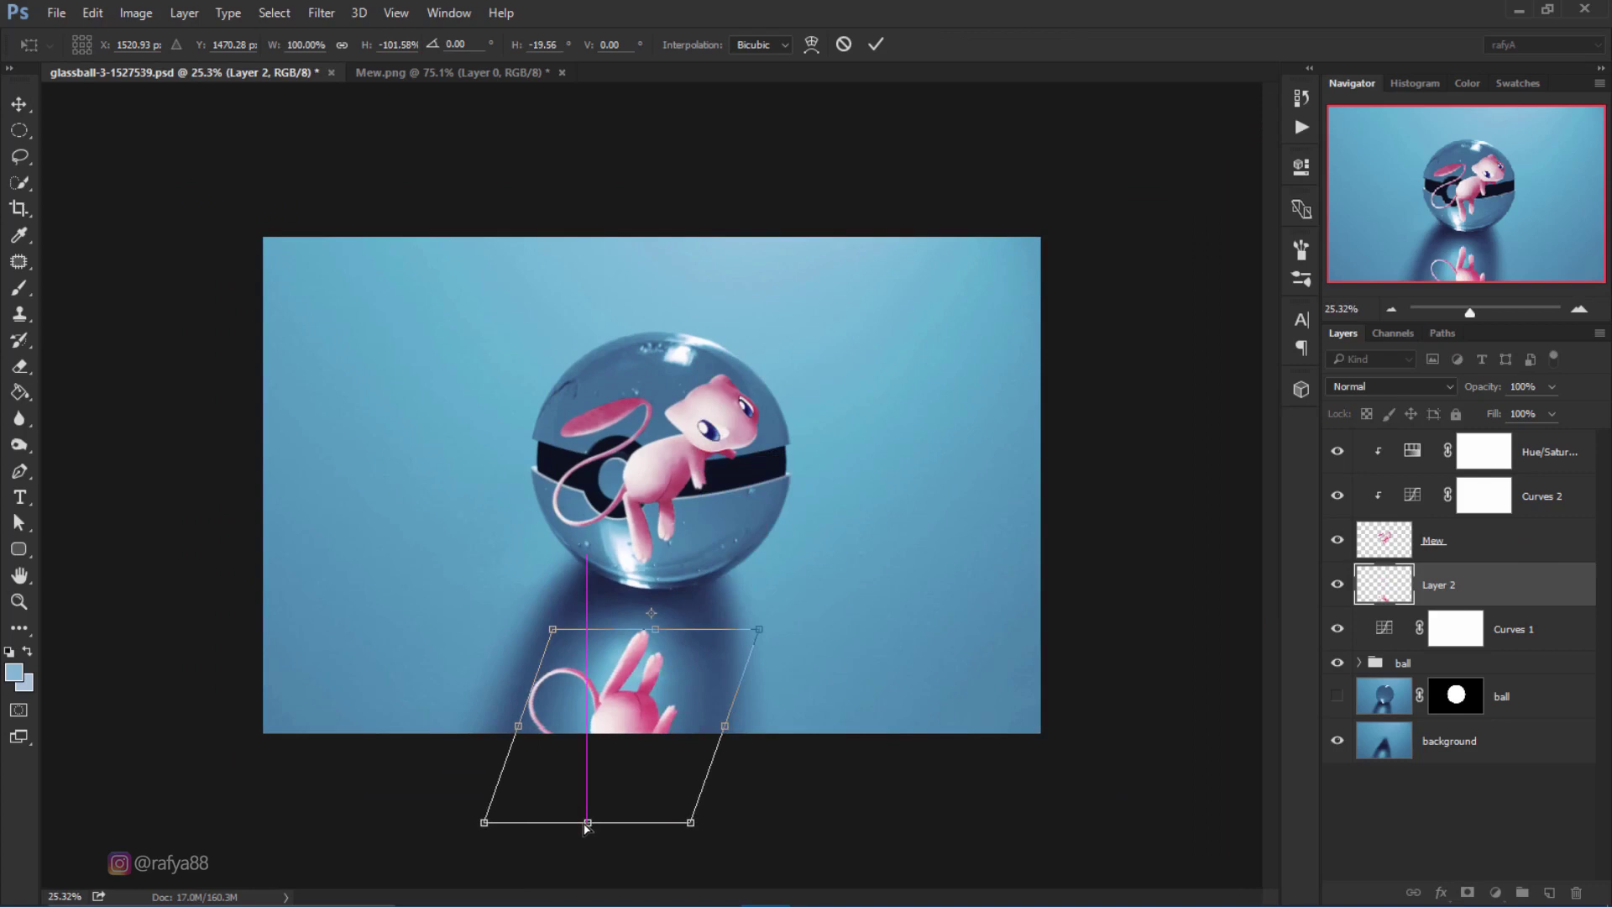
left_click_drag(484, 823, 493, 827)
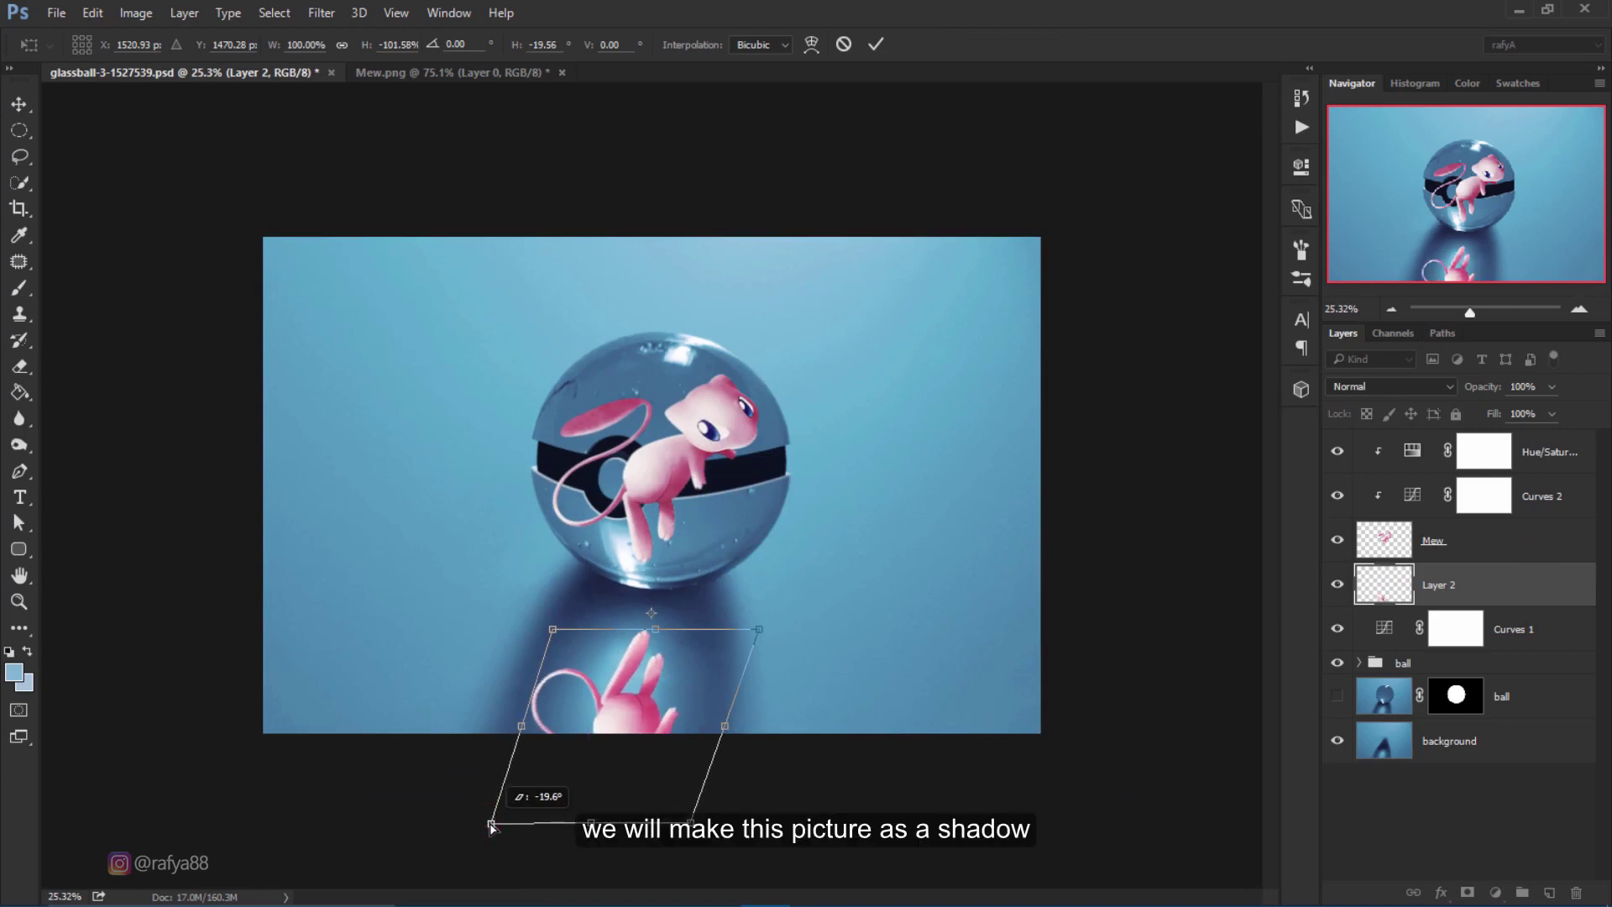
mouse_move(690, 823)
left_mouse_down()
mouse_move(669, 826)
mouse_move(639, 781)
left_mouse_up()
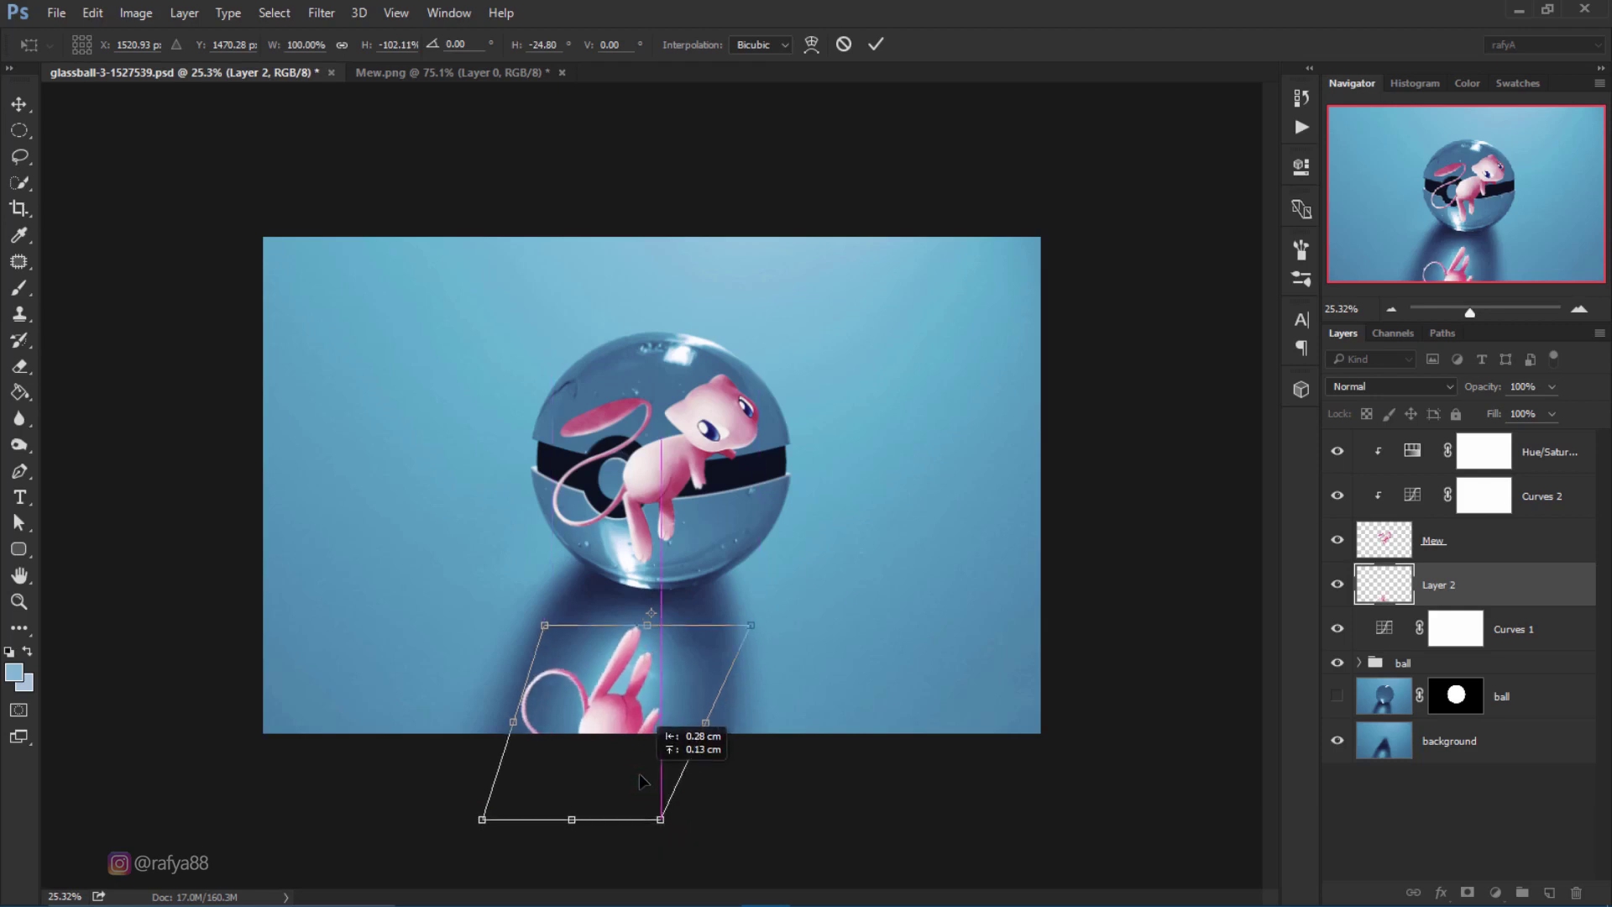
left_click_drag(640, 781, 638, 780)
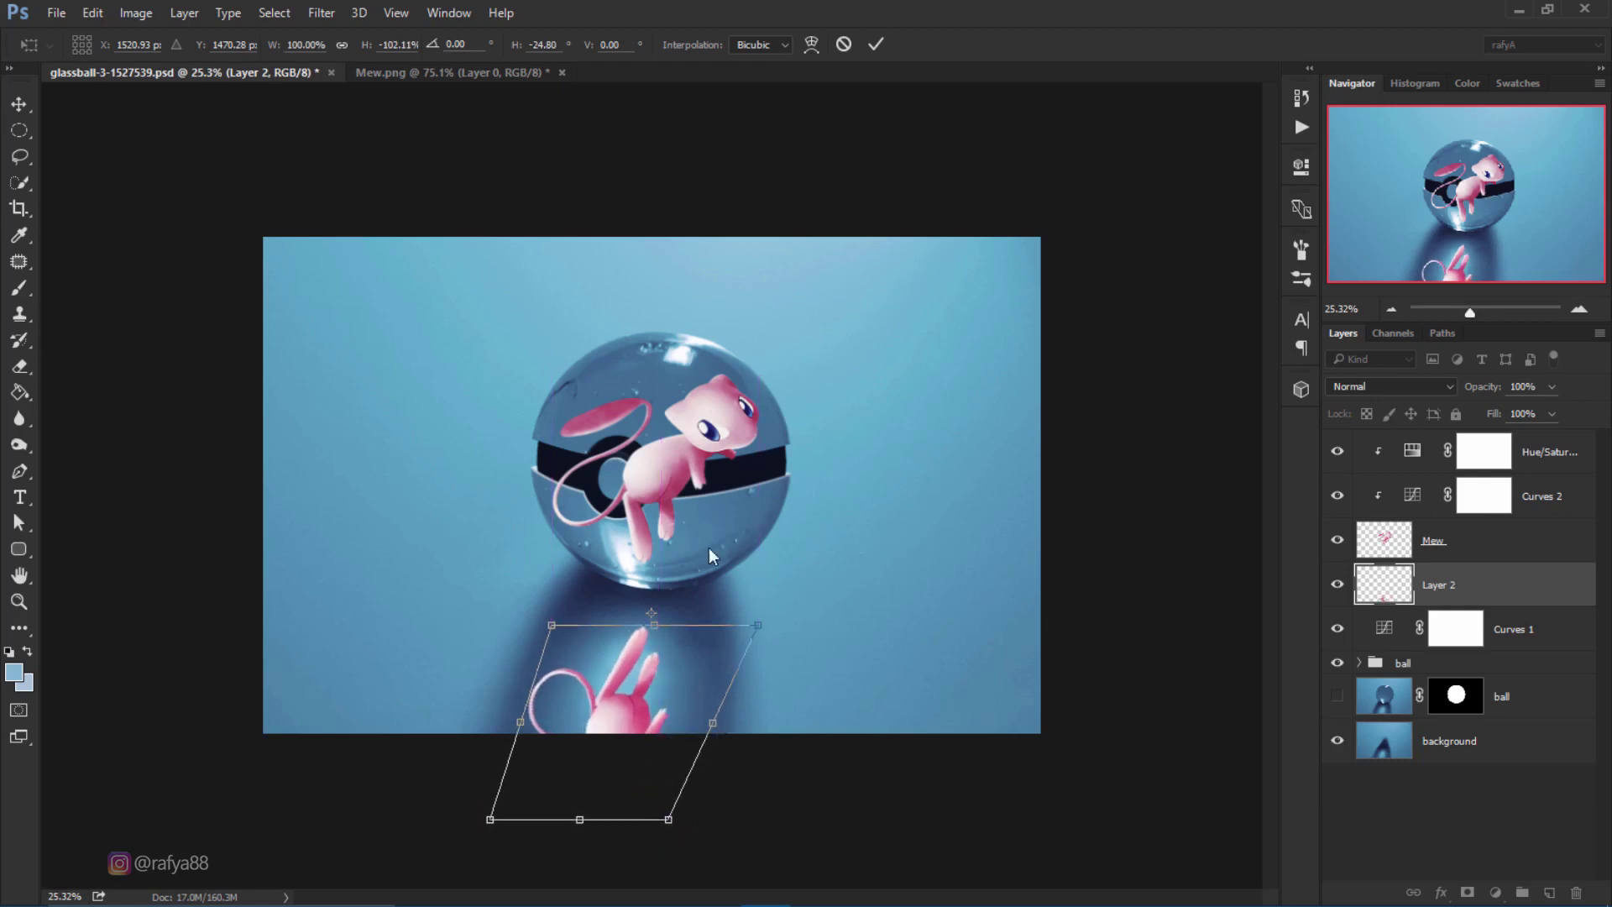
Commit the transform and give Layer 2 a #2c4569 Color Overlay layer style.
left_click(876, 45)
double_click(1507, 592)
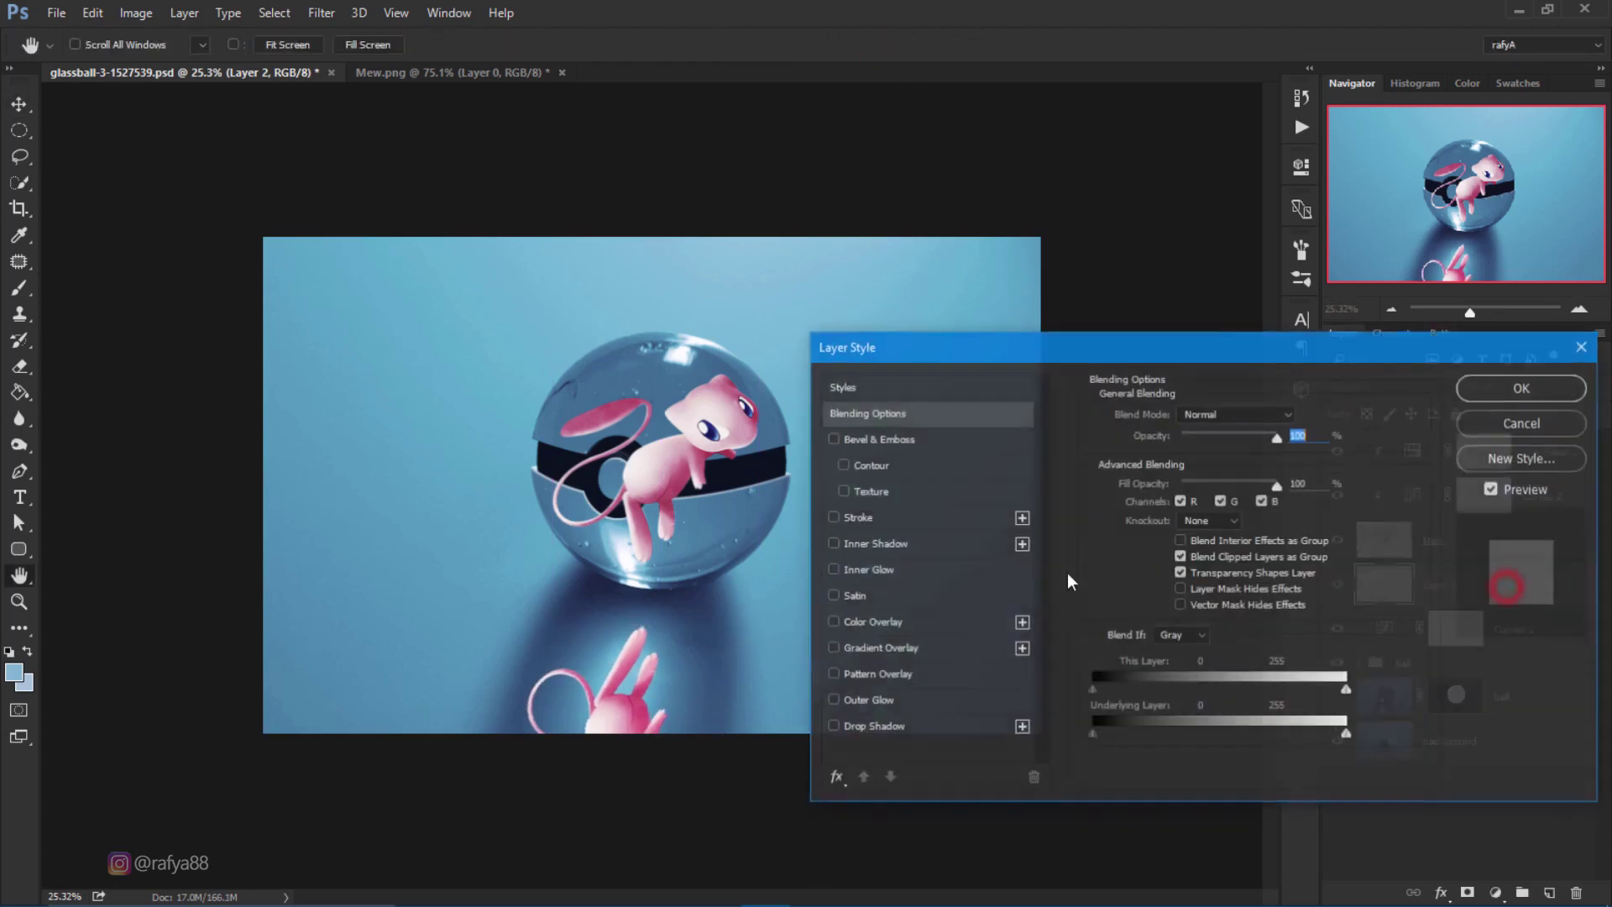
left_click(876, 624)
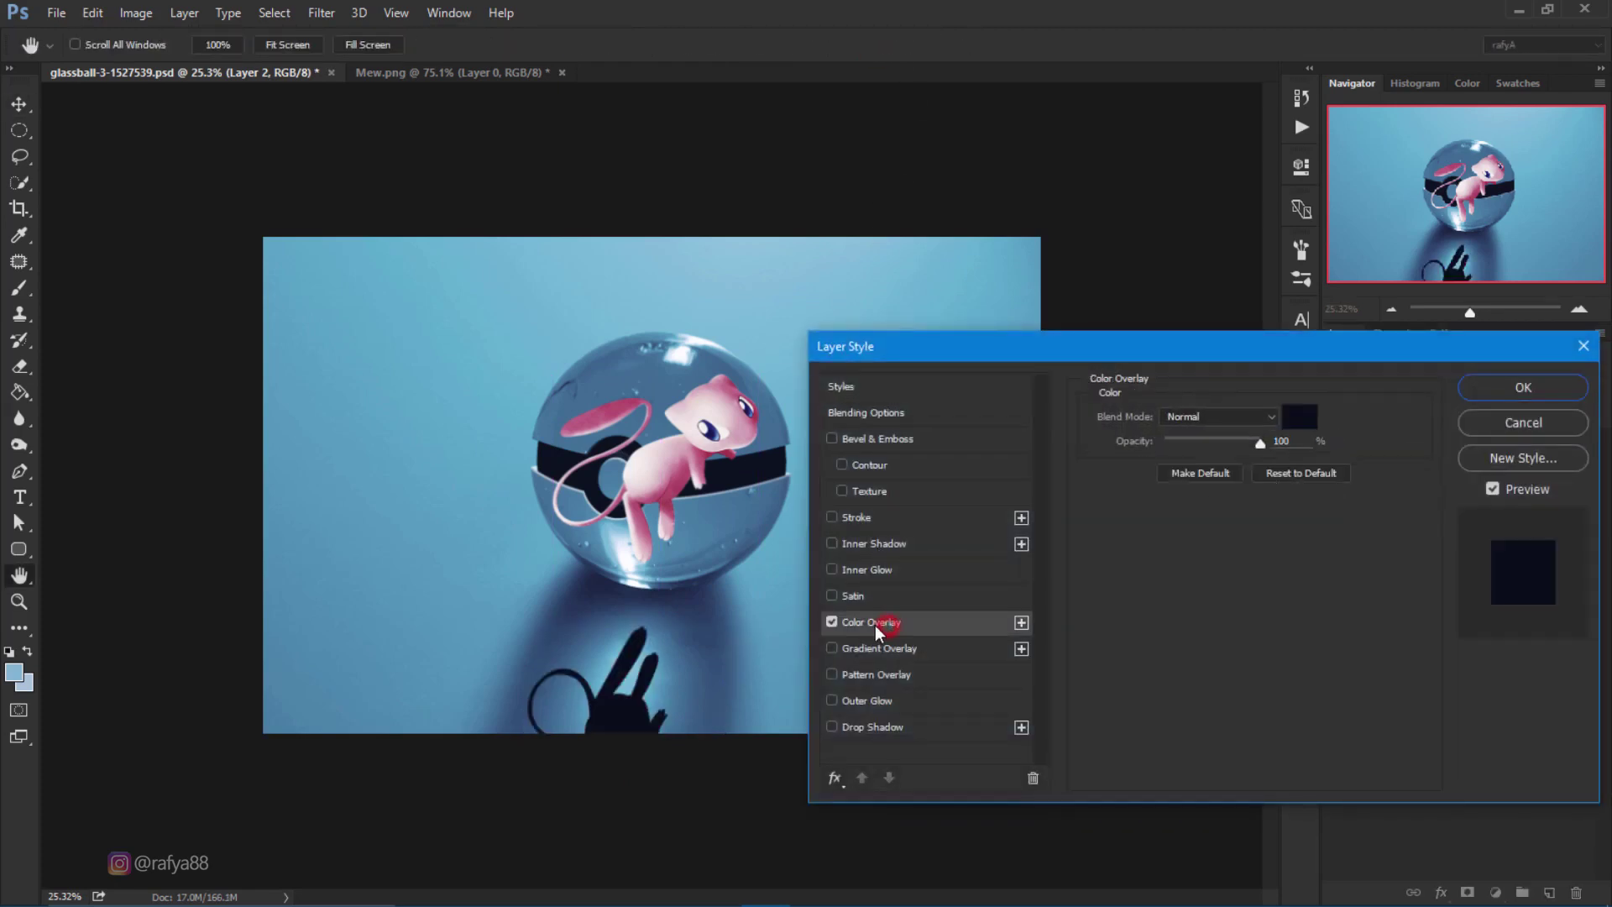
left_click(1295, 414)
left_click(714, 610)
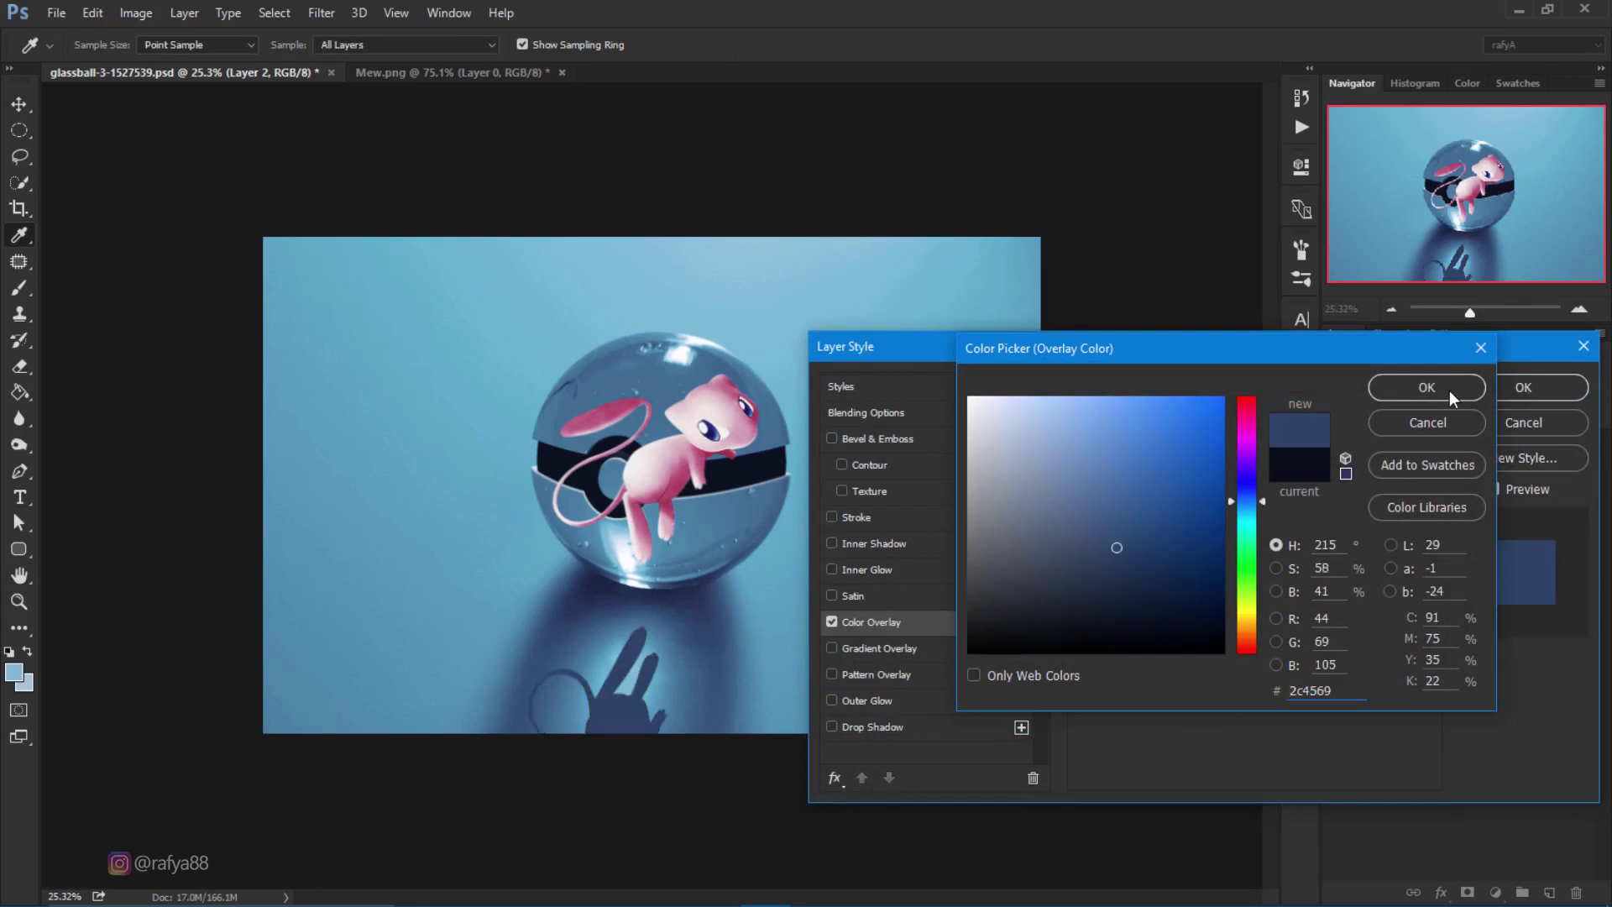
left_click(1450, 390)
left_click(1512, 388)
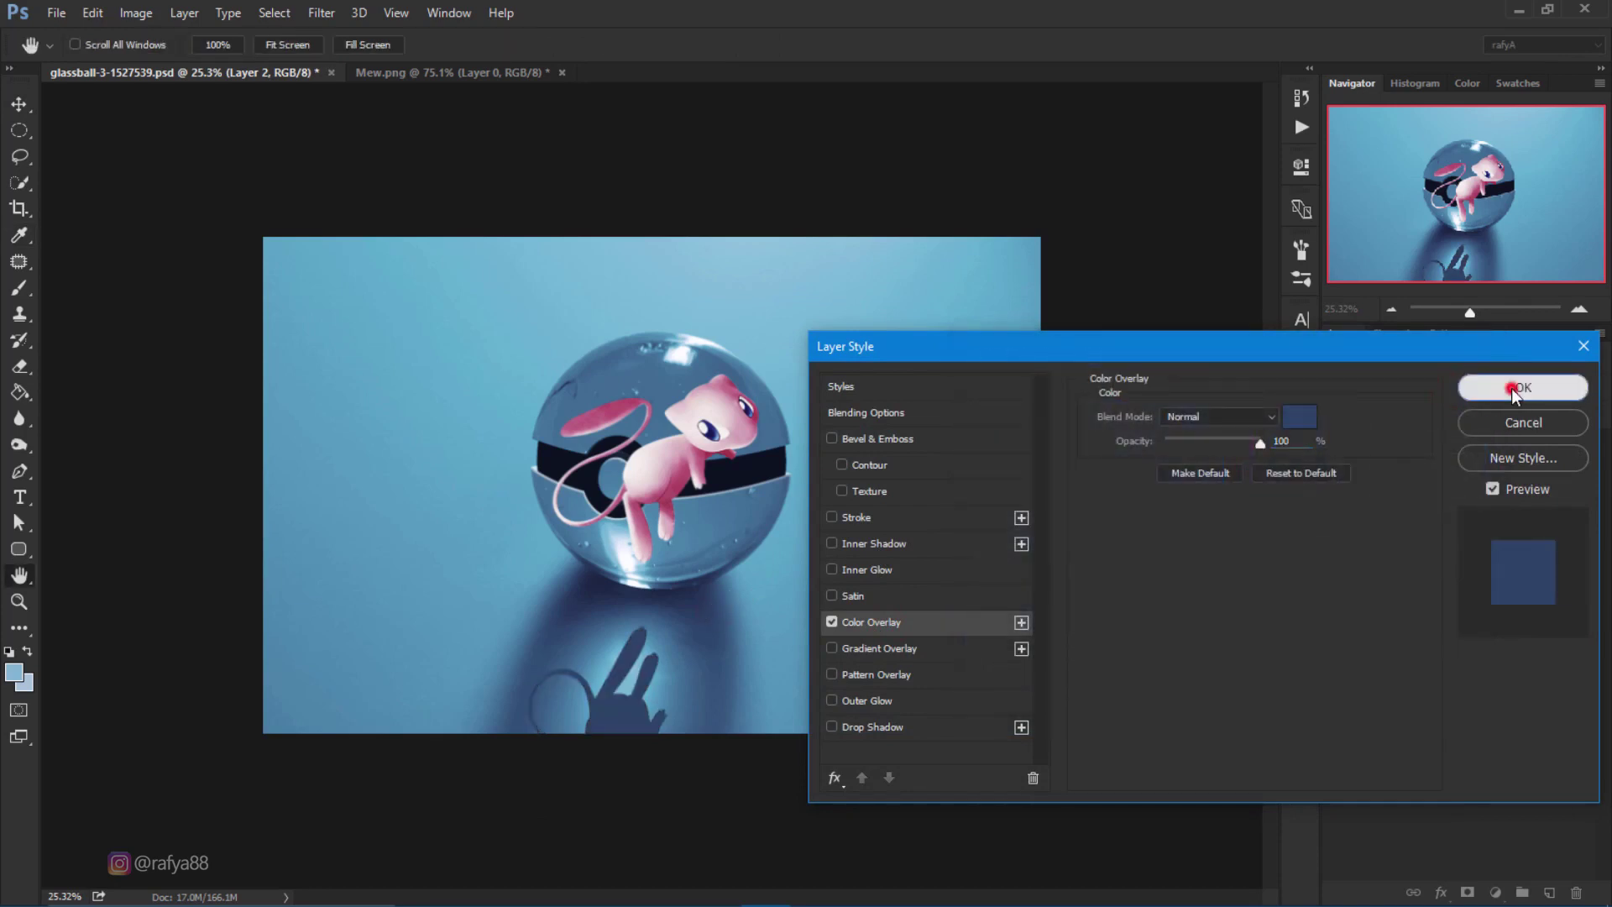
Apply a 19.4-pixel Gaussian Blur to the shadow layer.
left_click(321, 12)
mouse_move(330, 236)
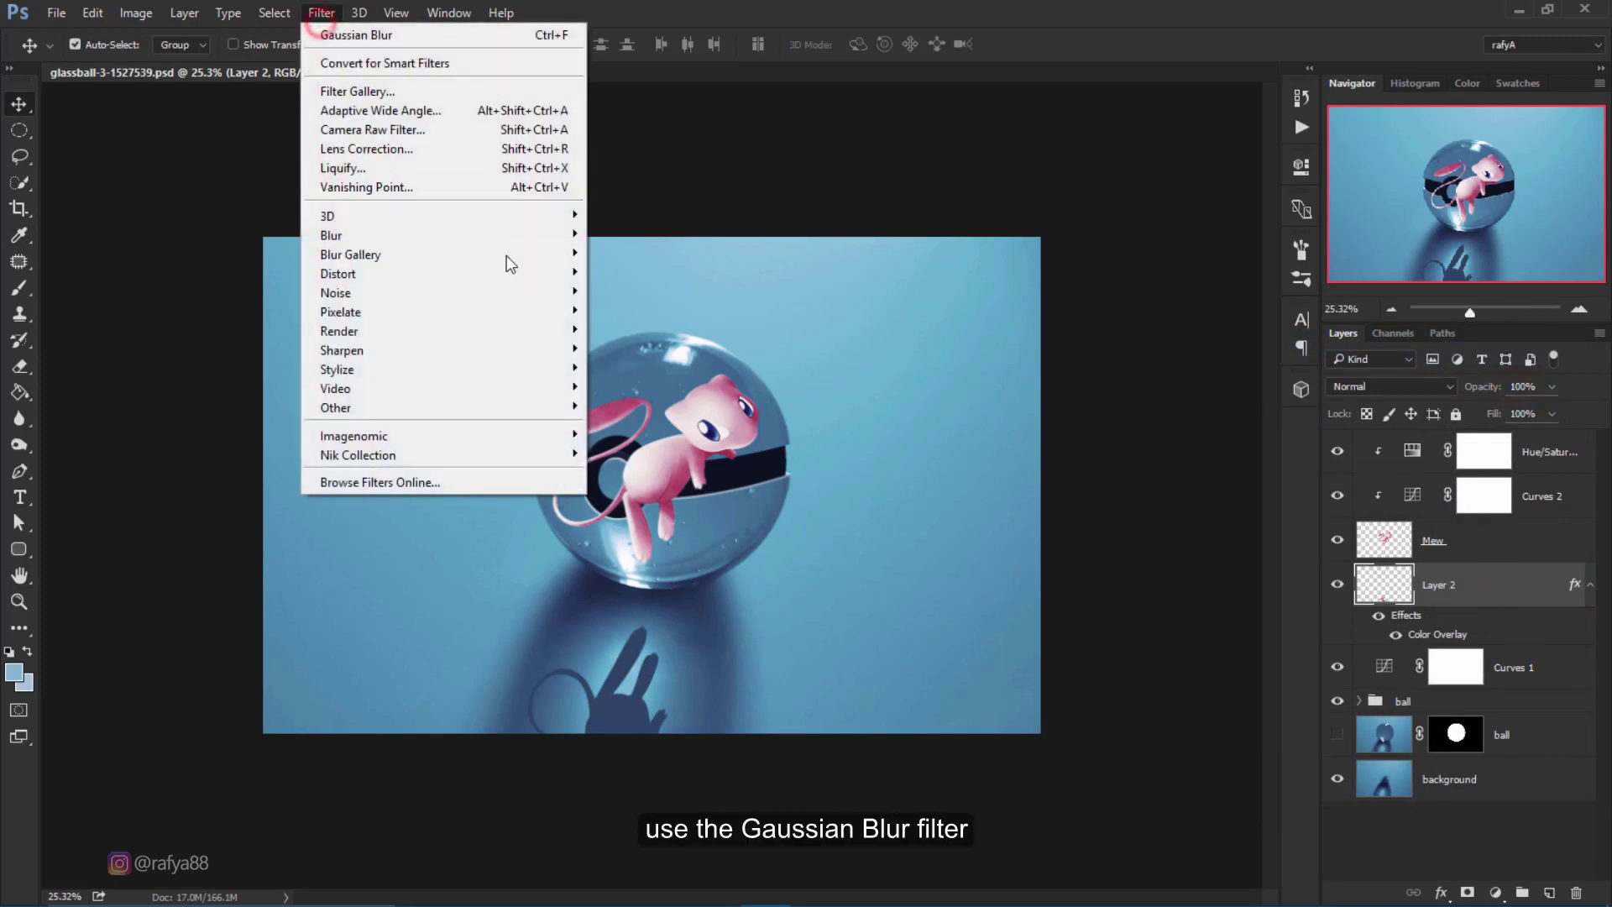
left_click(662, 313)
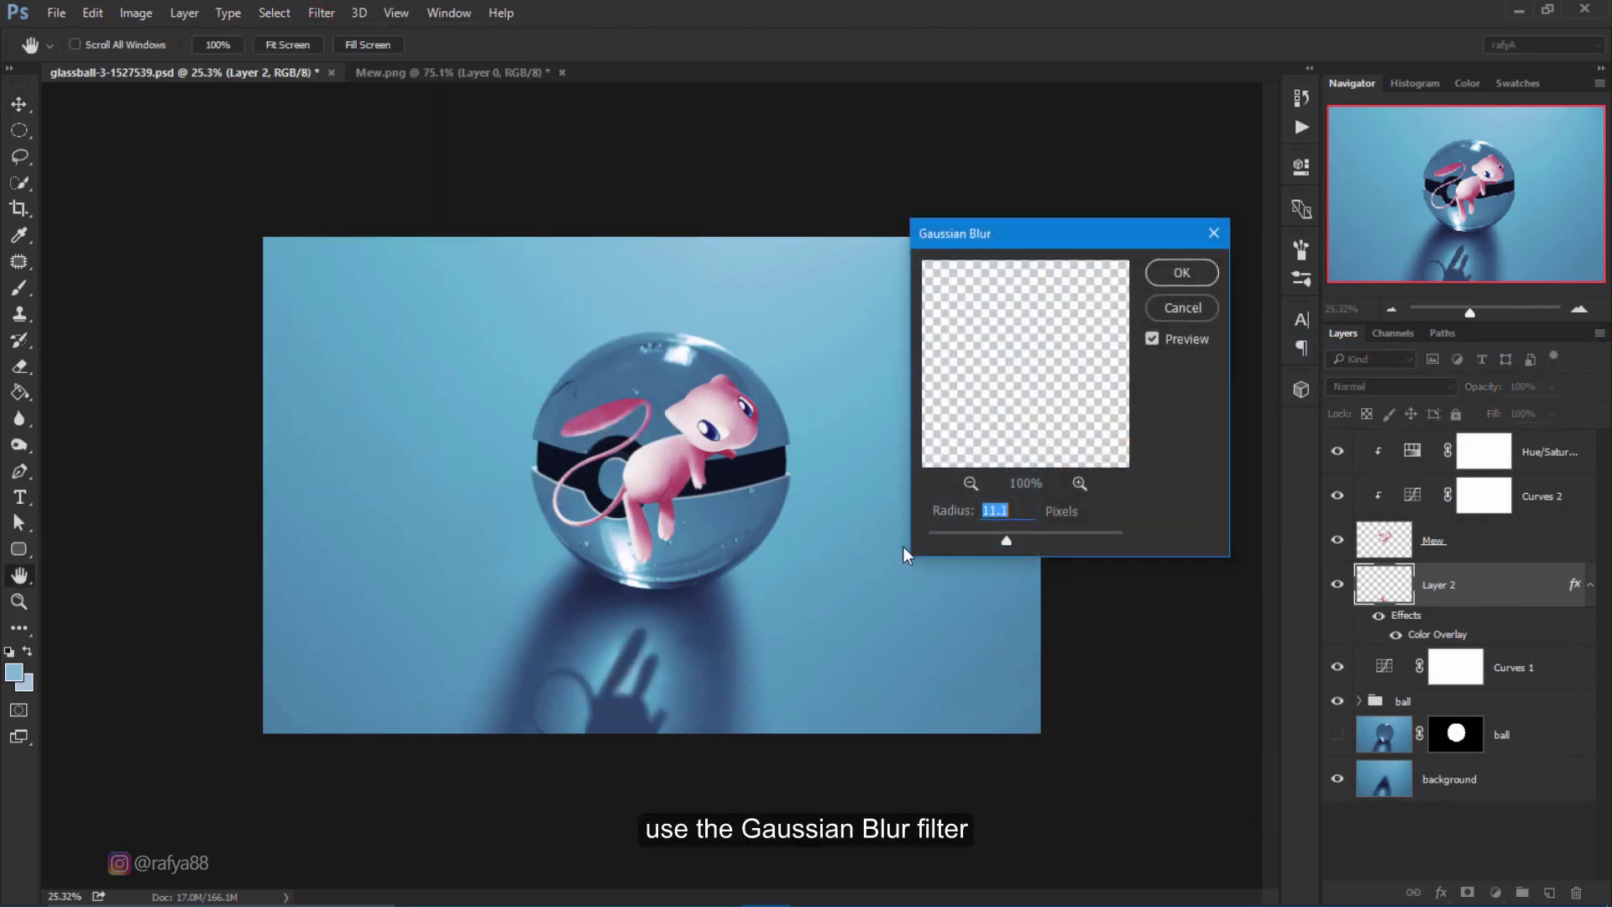
left_click_drag(1031, 536, 1013, 540)
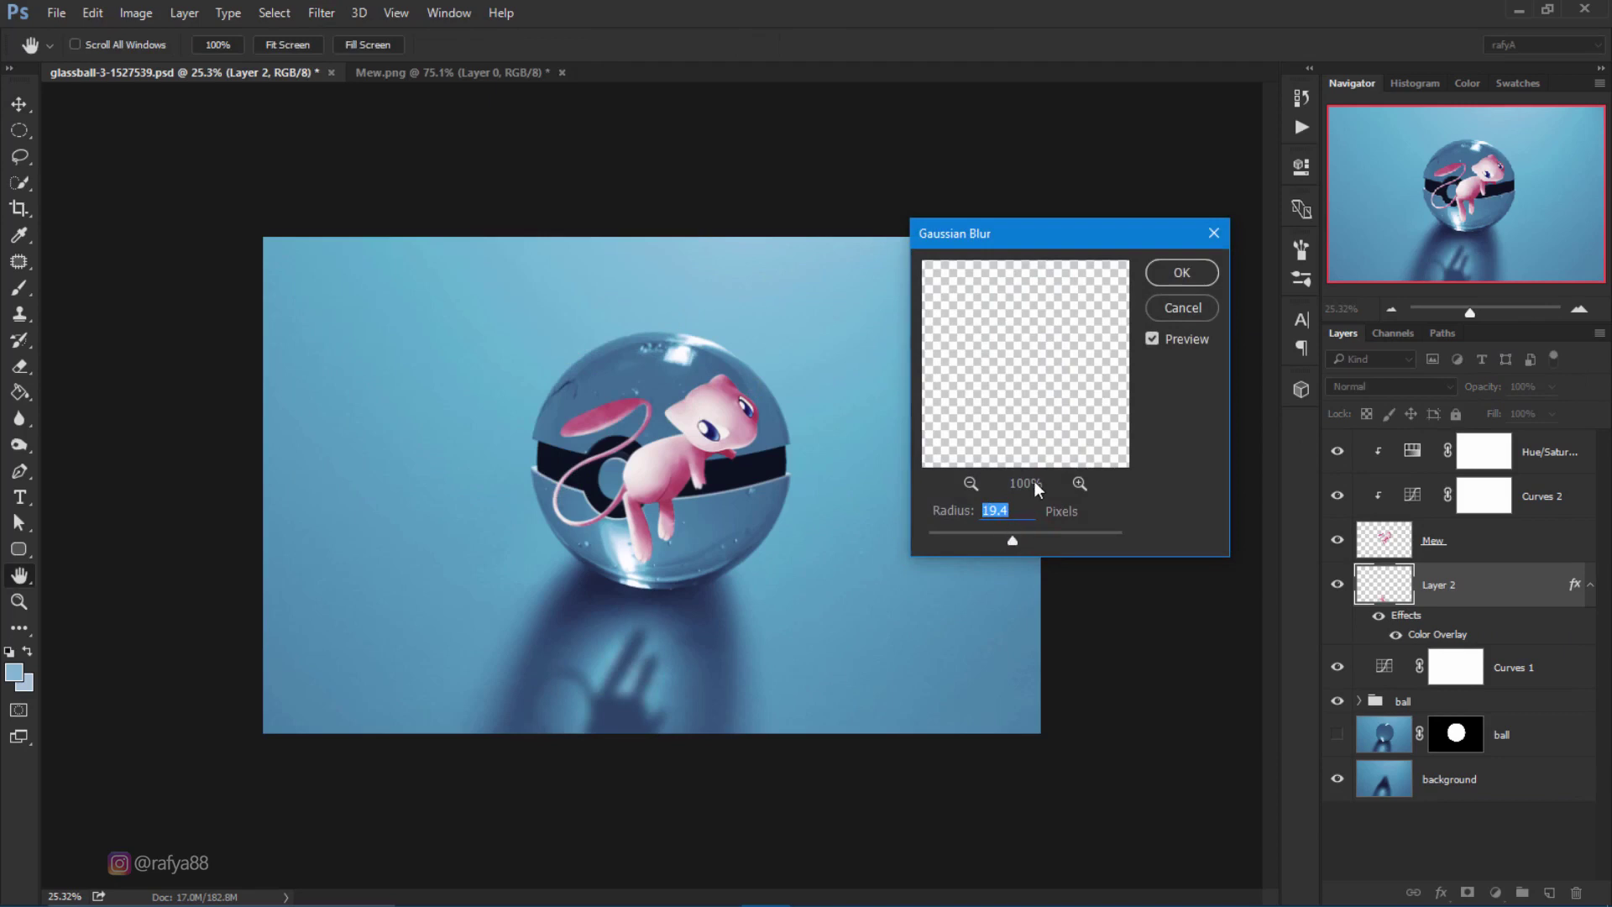
left_click(1184, 273)
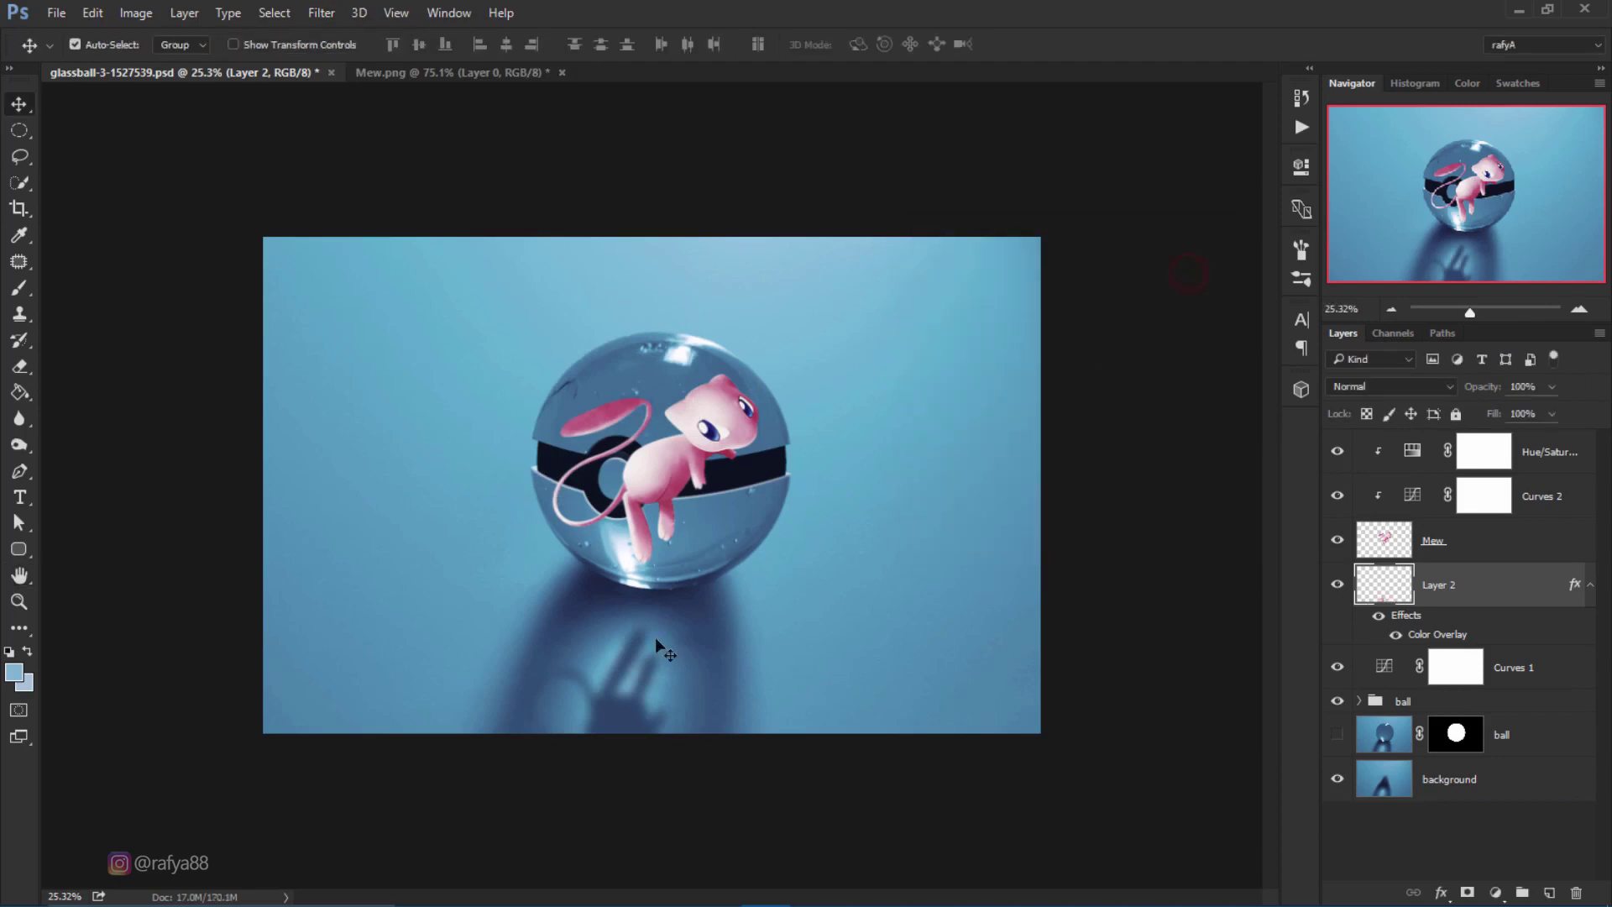
Zoom in and set the Eraser tool's brush size to 495 pixels.
scroll(640, 712, "up", 1)
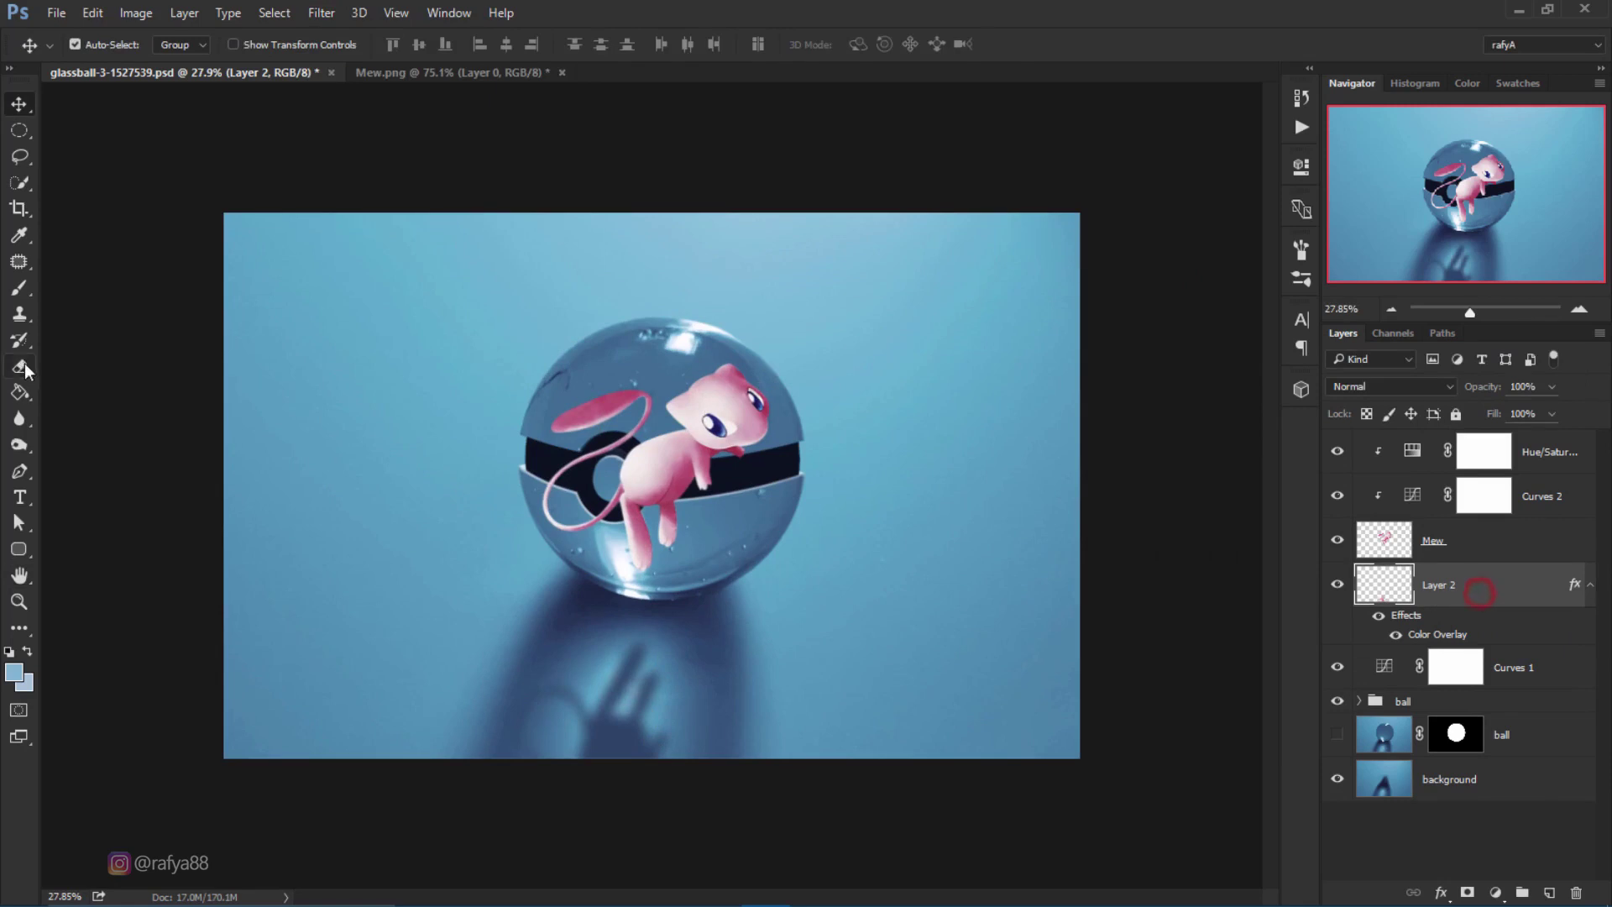
left_click(21, 367)
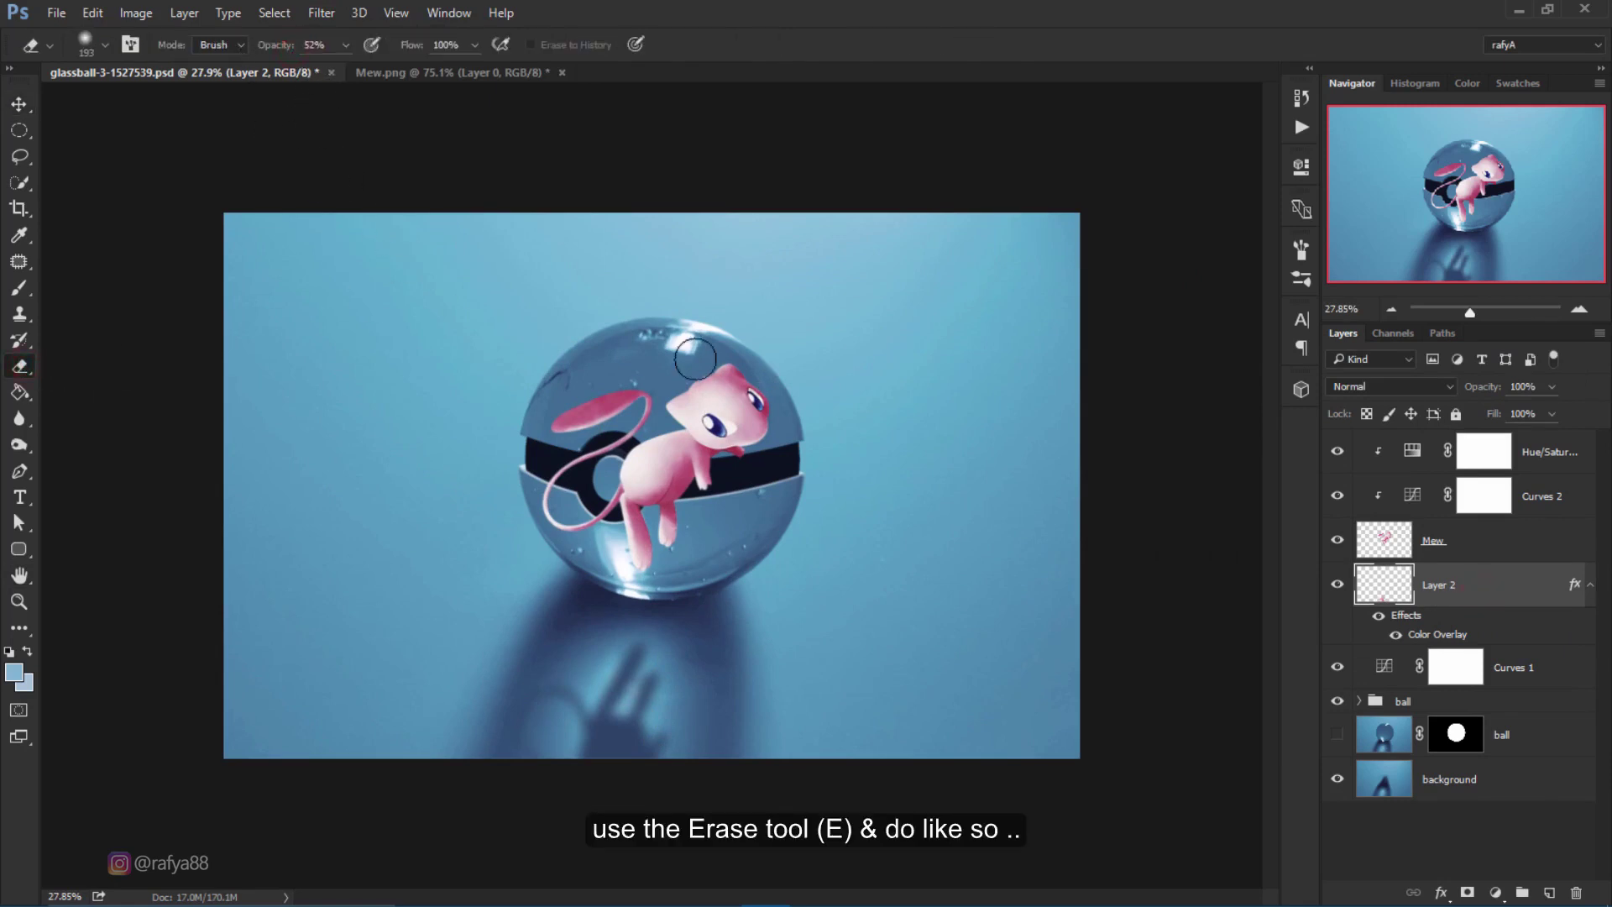
right_click(696, 359)
left_click(918, 414)
left_click(640, 670)
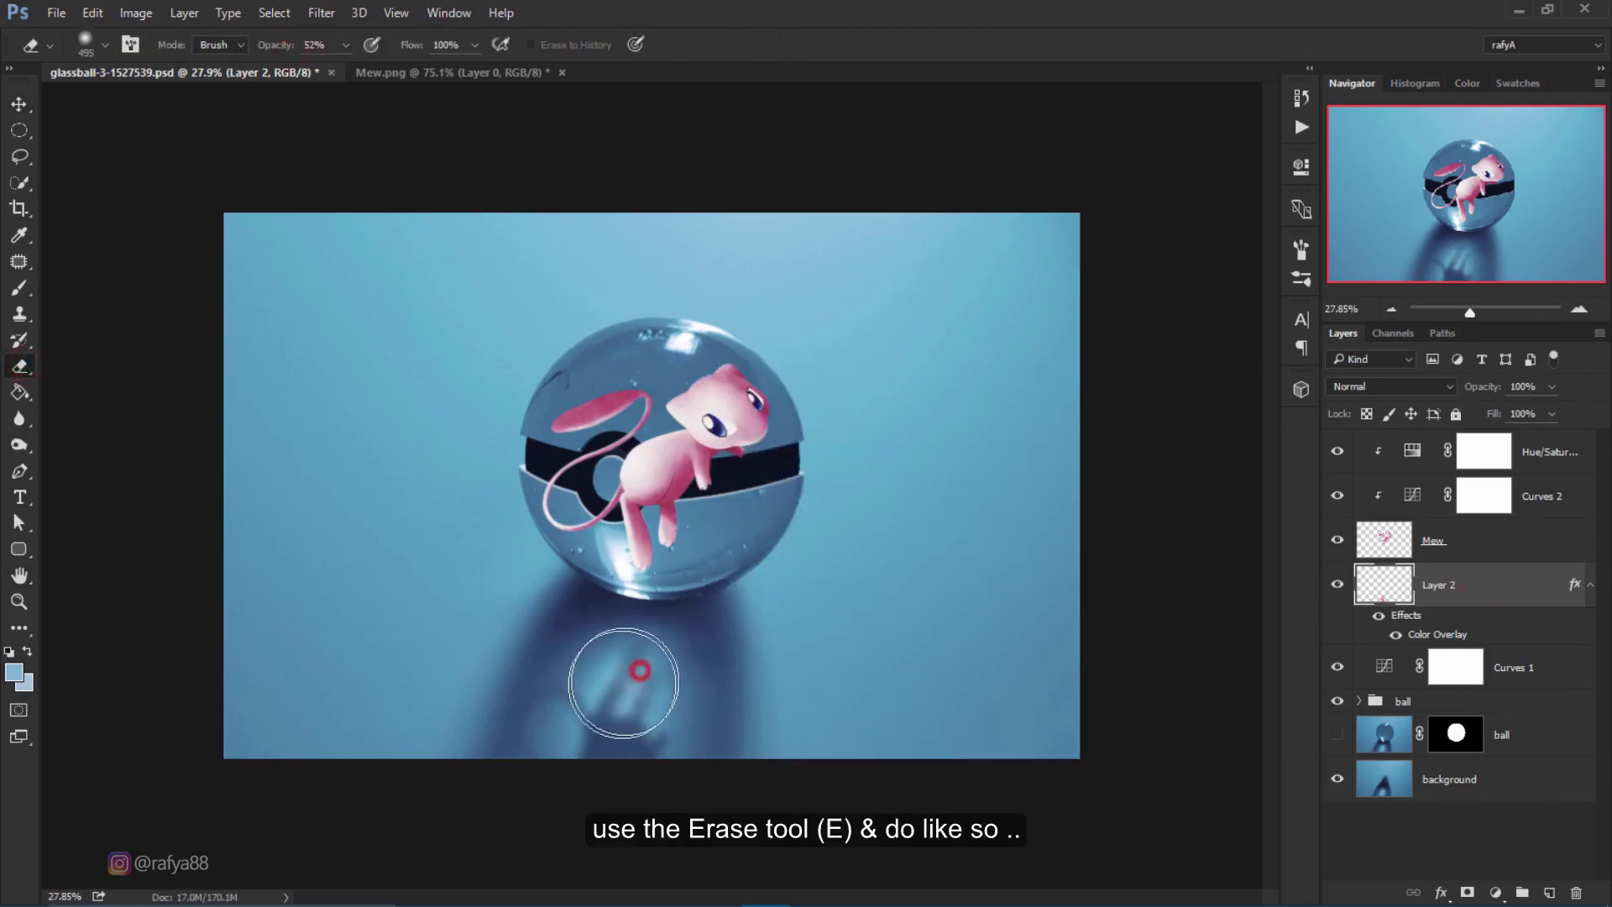
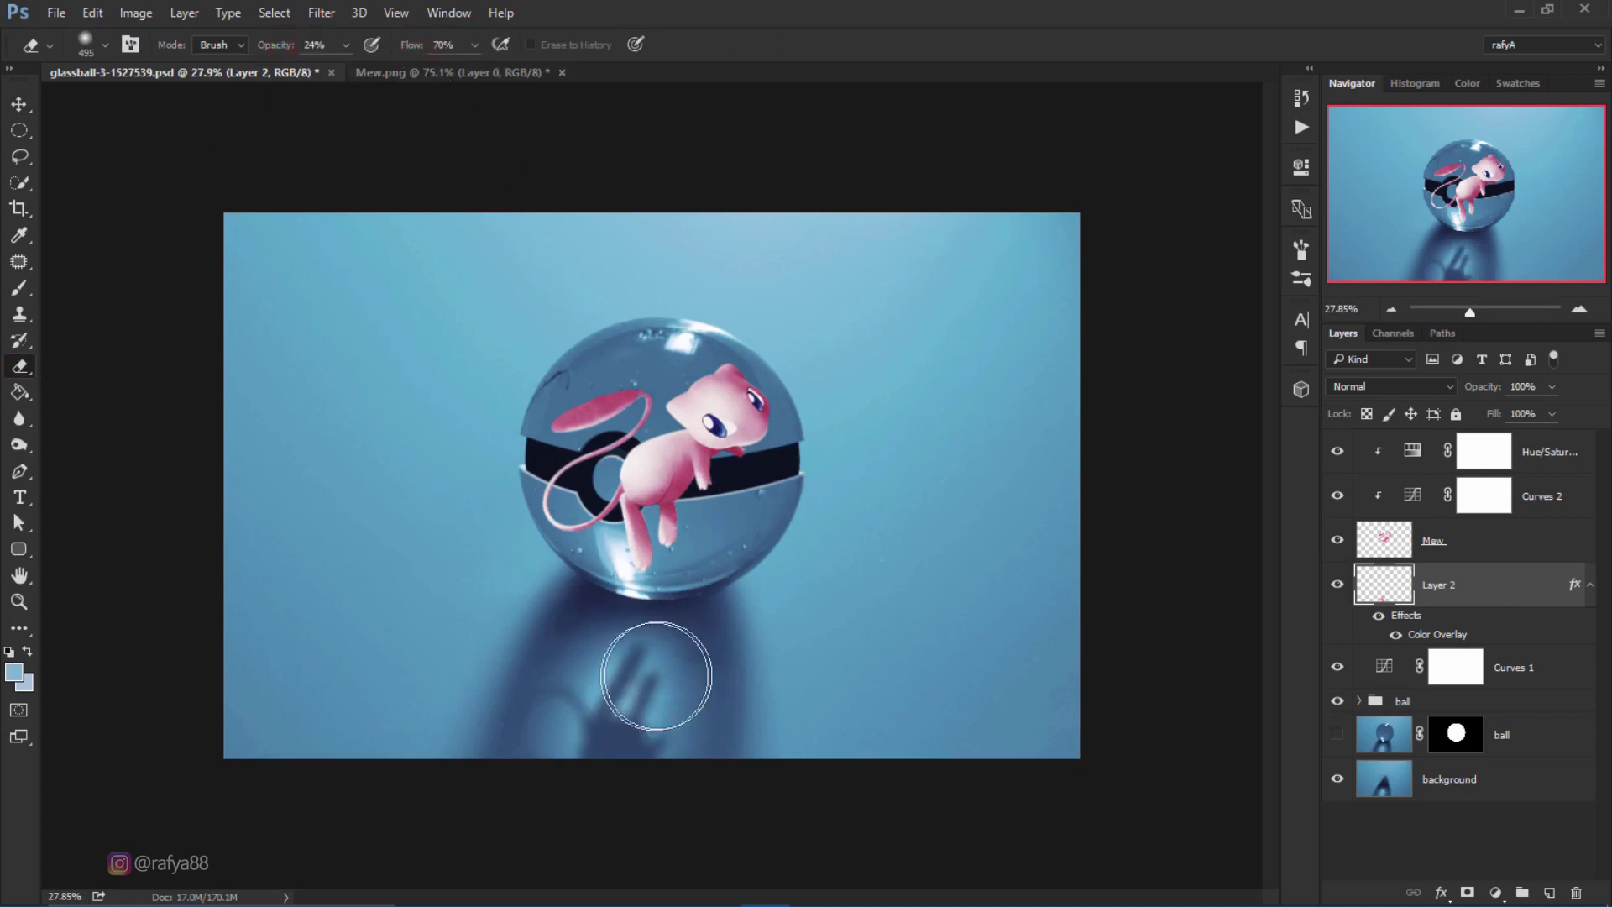
Fade the dark hand-shaped shadow in the reflection beneath the glass ball with eraser dabs.
left_click(634, 651)
left_click(679, 682)
left_click(558, 666)
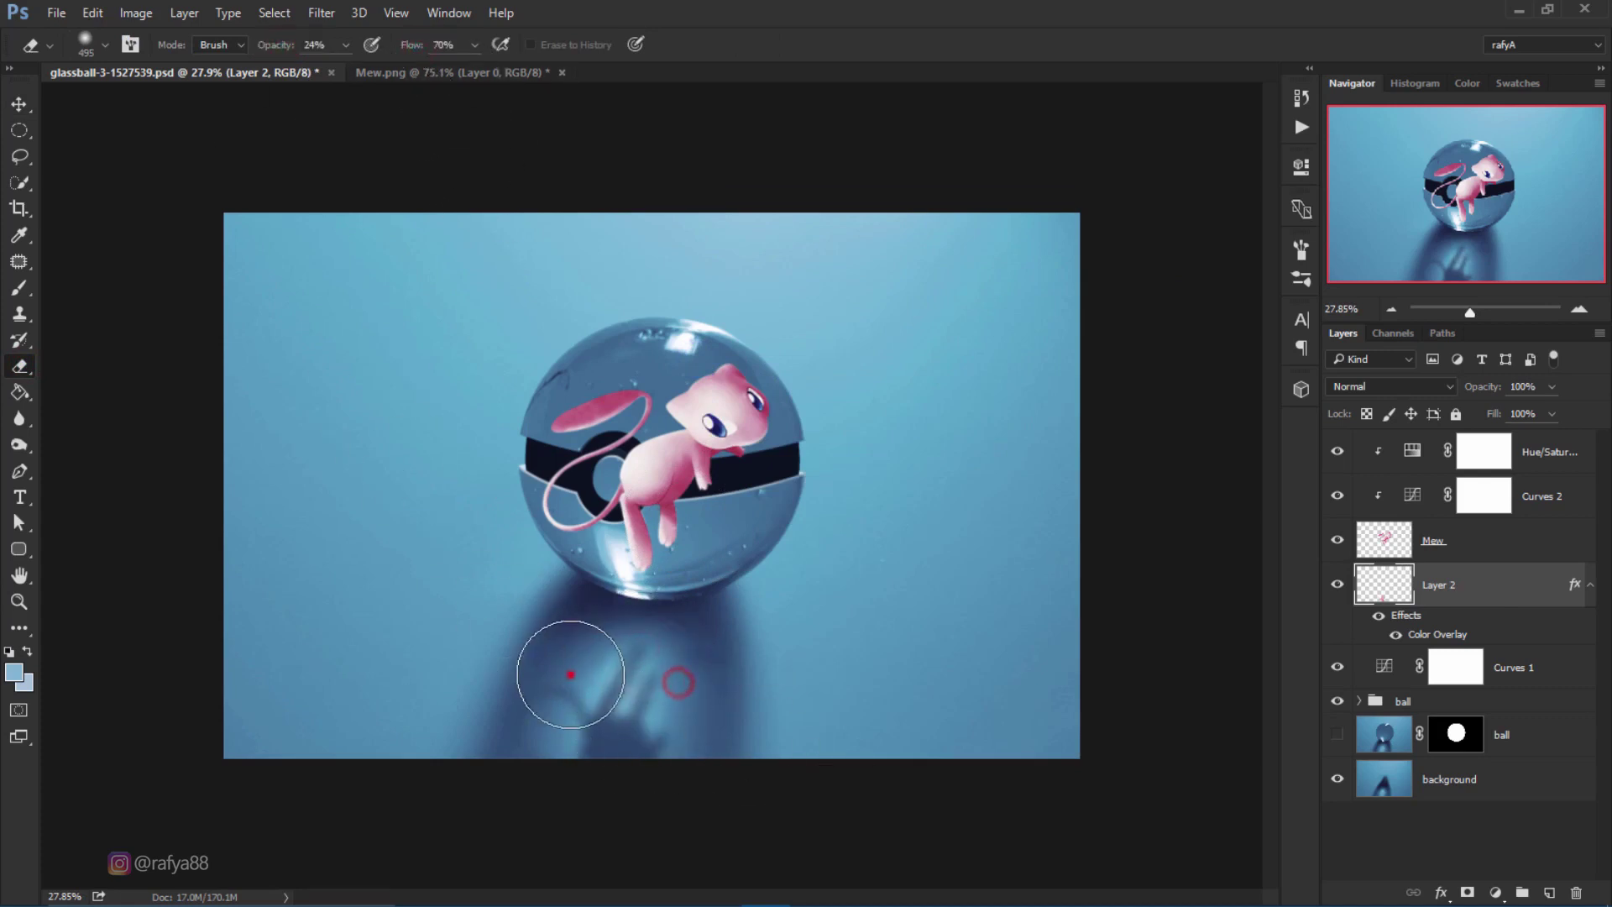
left_click(683, 702)
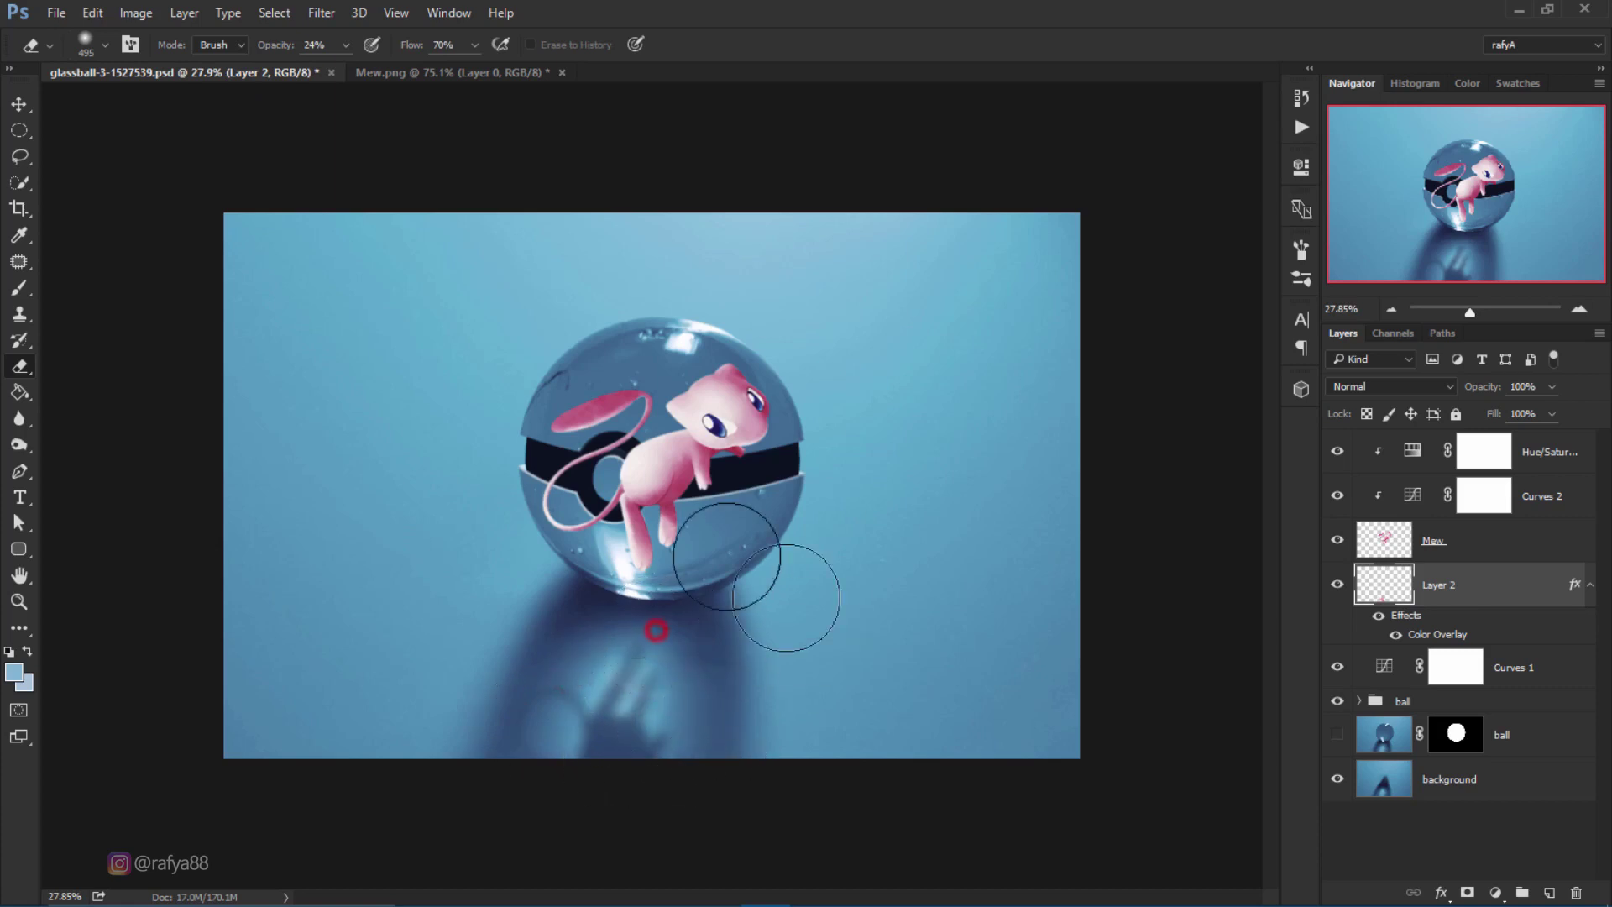
scroll(714, 604, "down", 2)
scroll(739, 471, "down", 2)
scroll(636, 582, "up", 2)
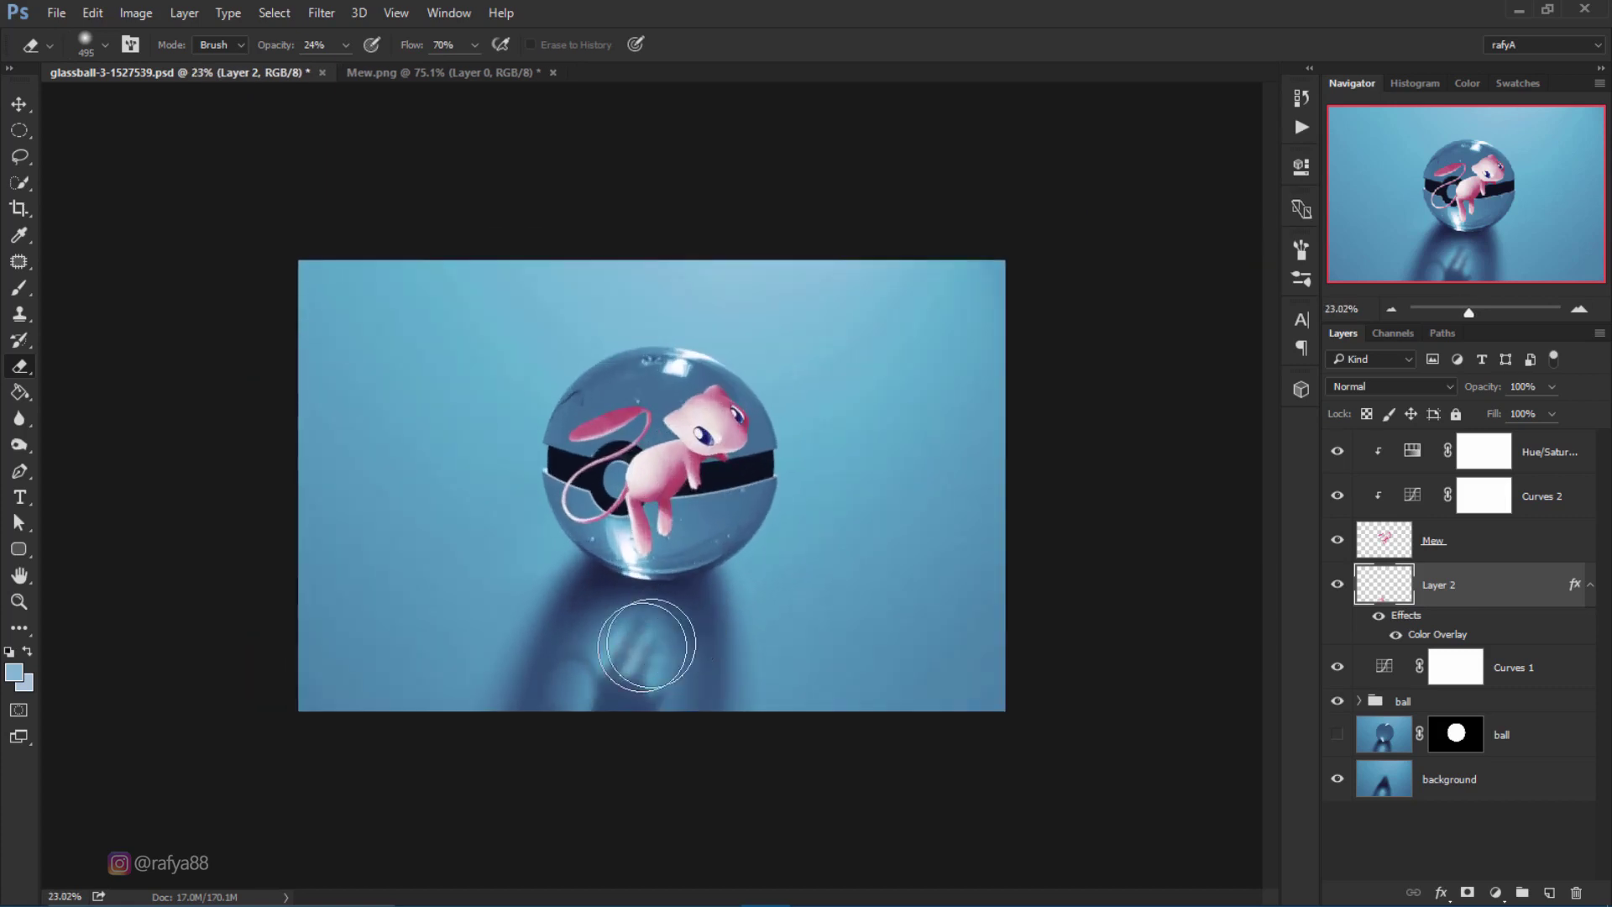
left_click(658, 658)
scroll(651, 486, "up", 2)
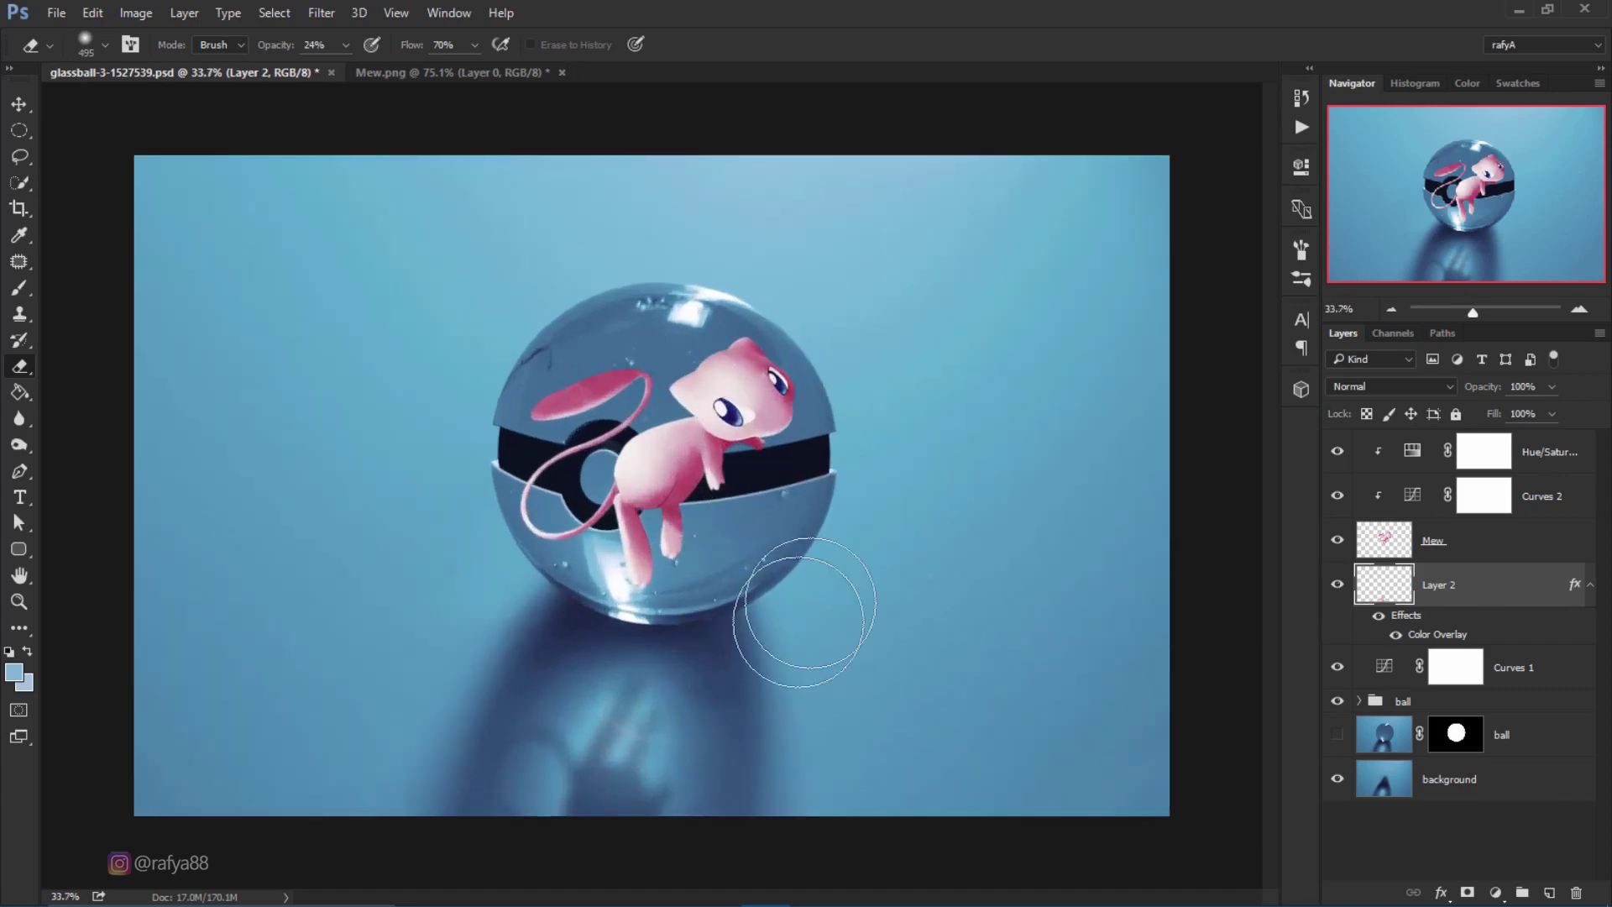
Select the Mew layer, check its visibility, and expand the ball group's layers.
left_click(1541, 458)
left_click(1384, 541)
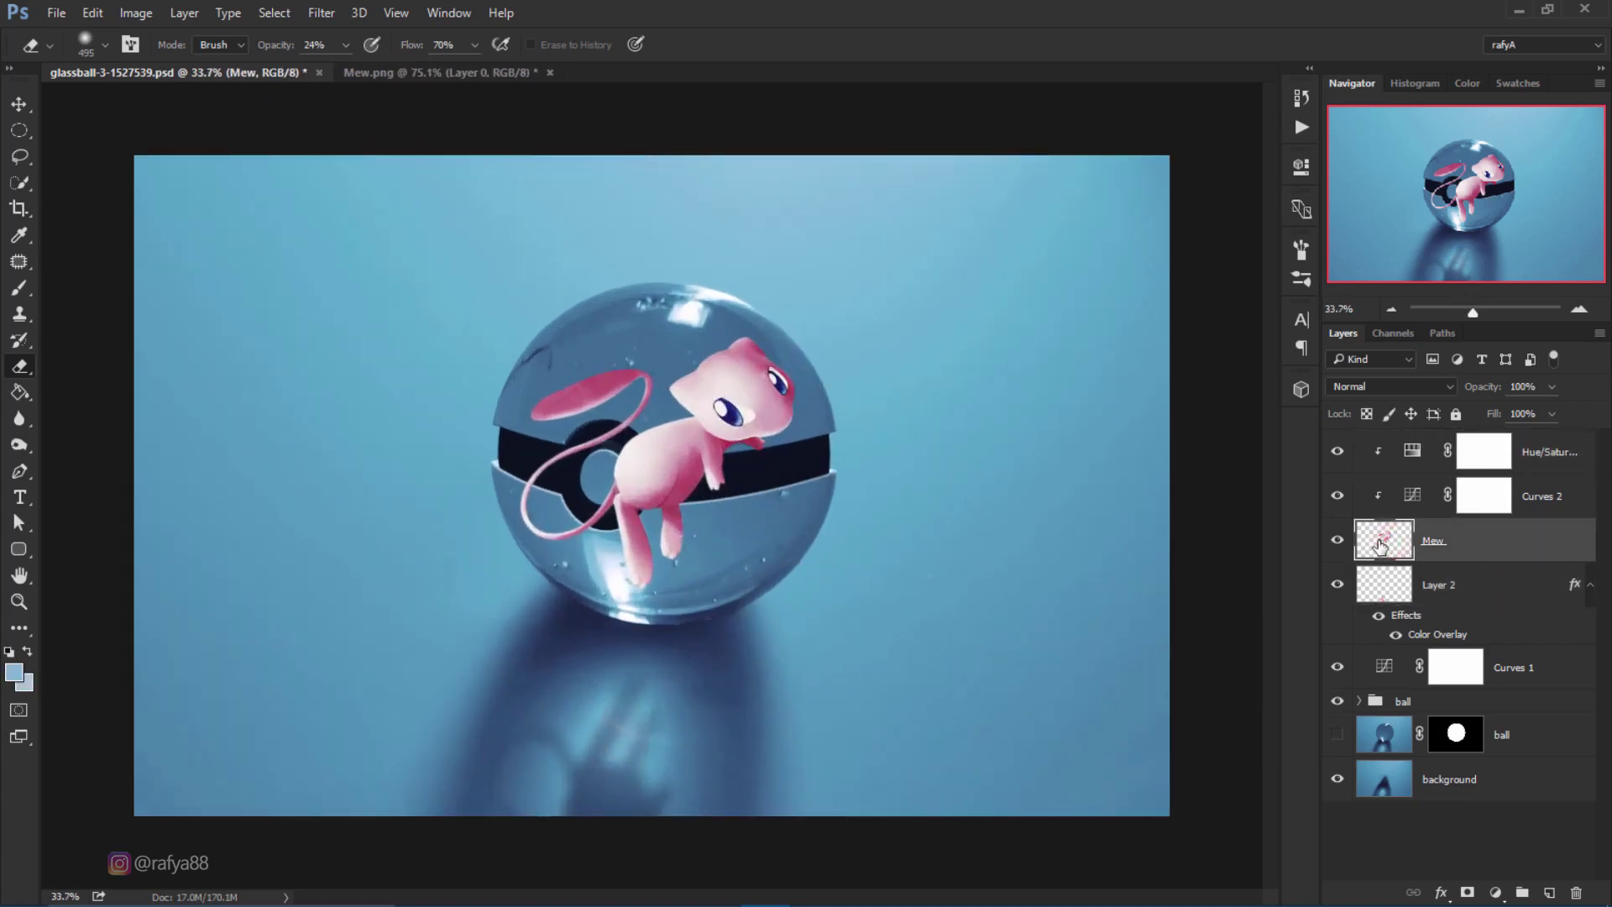
left_click(1337, 540)
left_click(1360, 702)
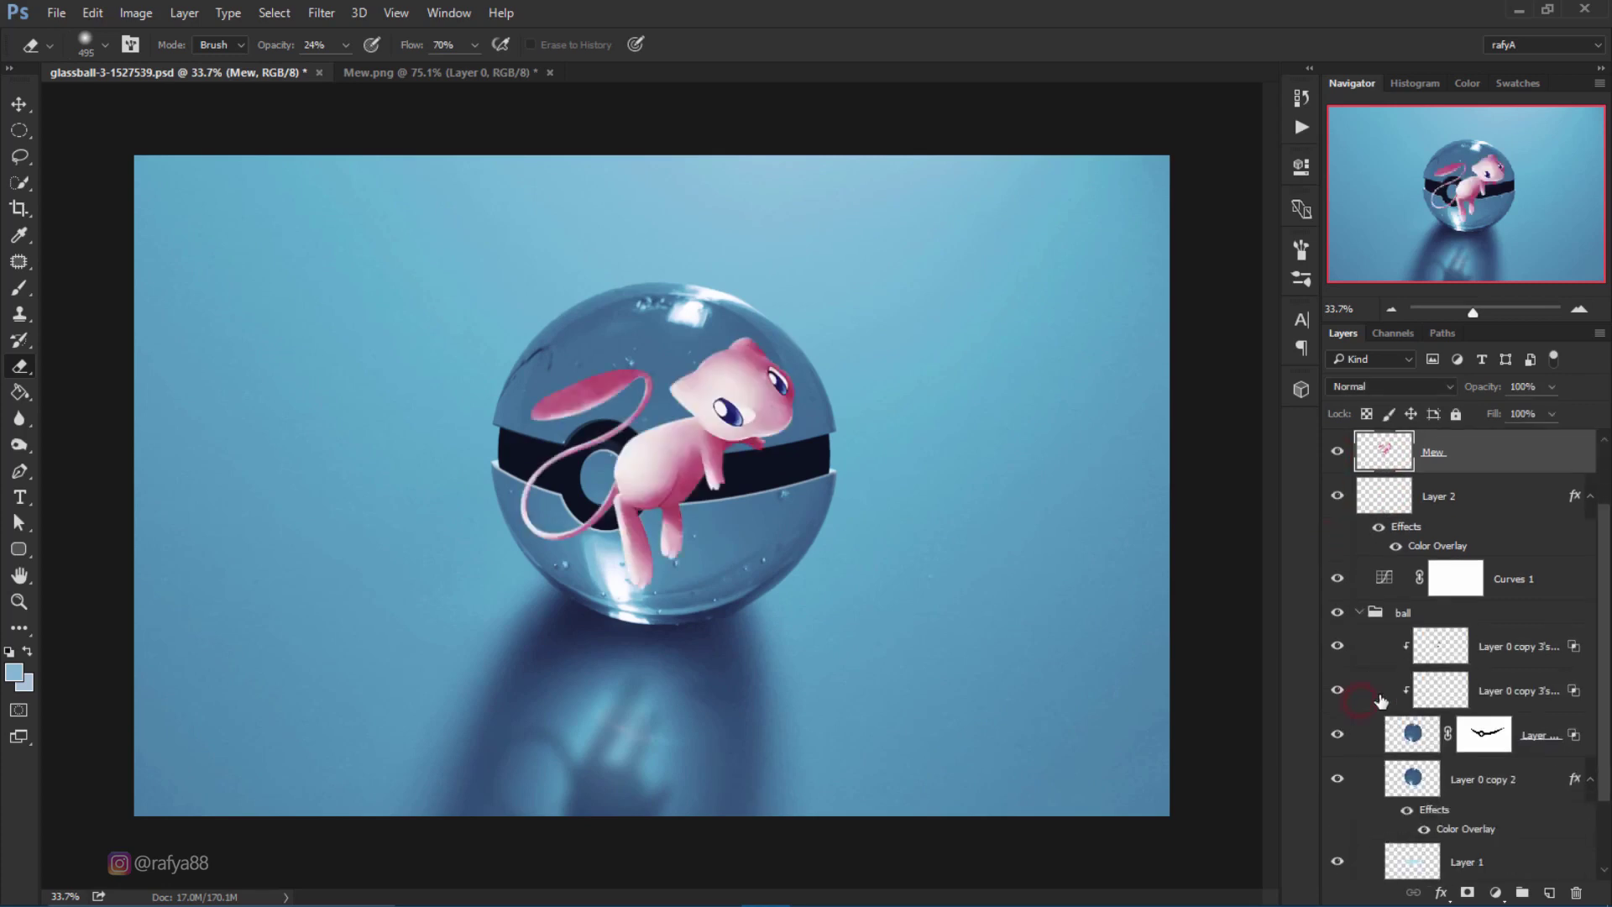
Load the ball band's mask as a selection and add it as a layer mask on Mew.
left_click(1339, 735)
left_click(1485, 736, "ctrl")
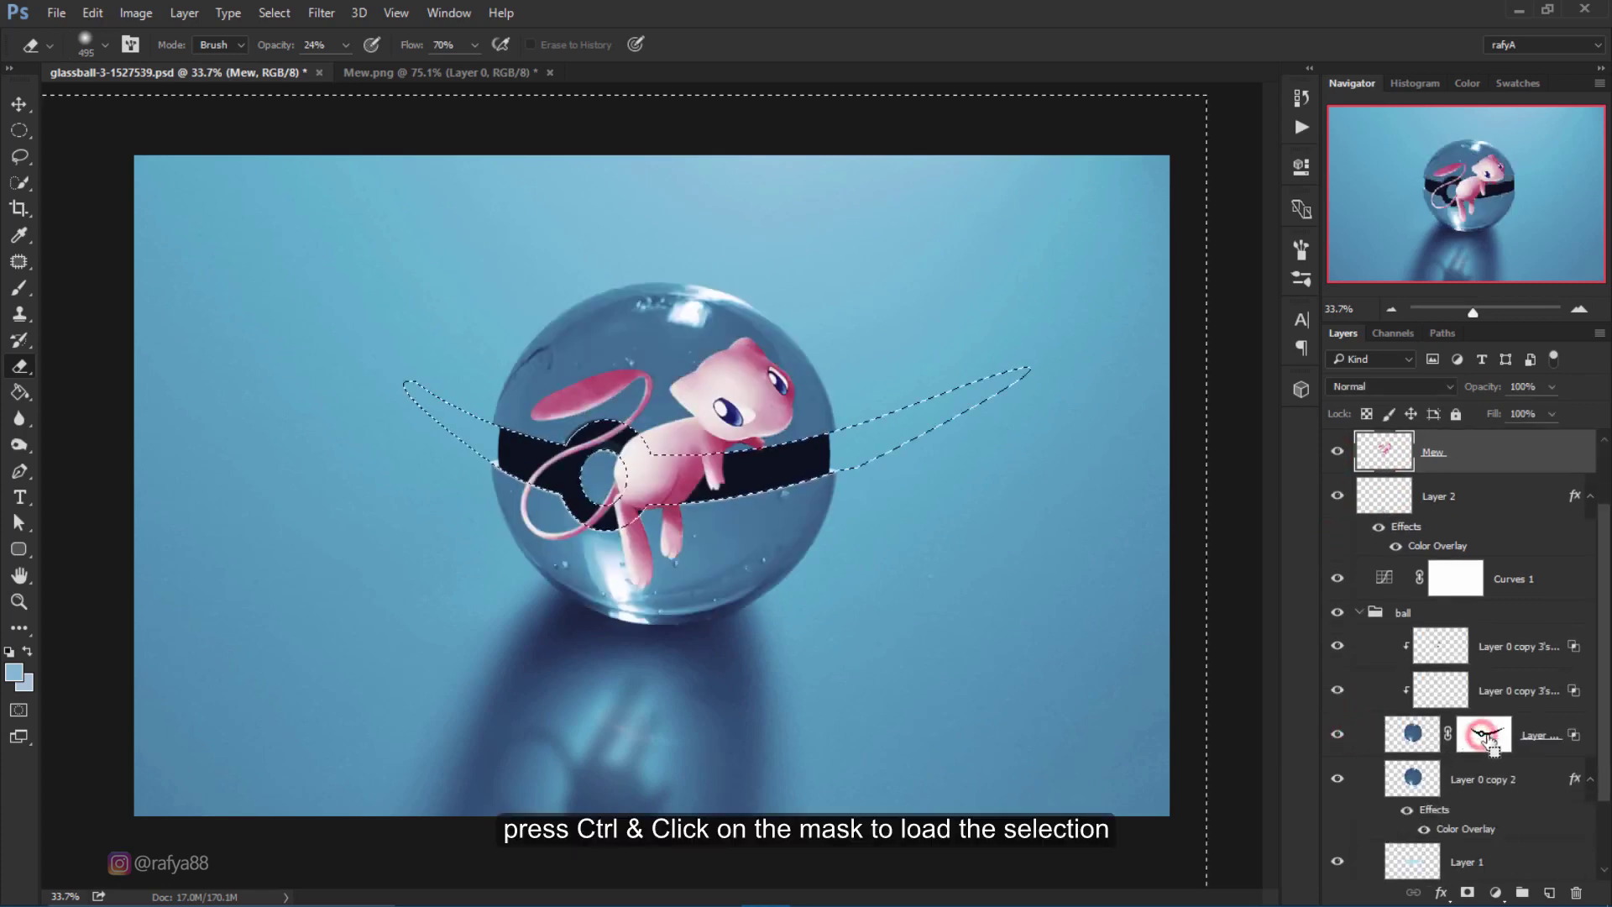
left_click(1360, 612)
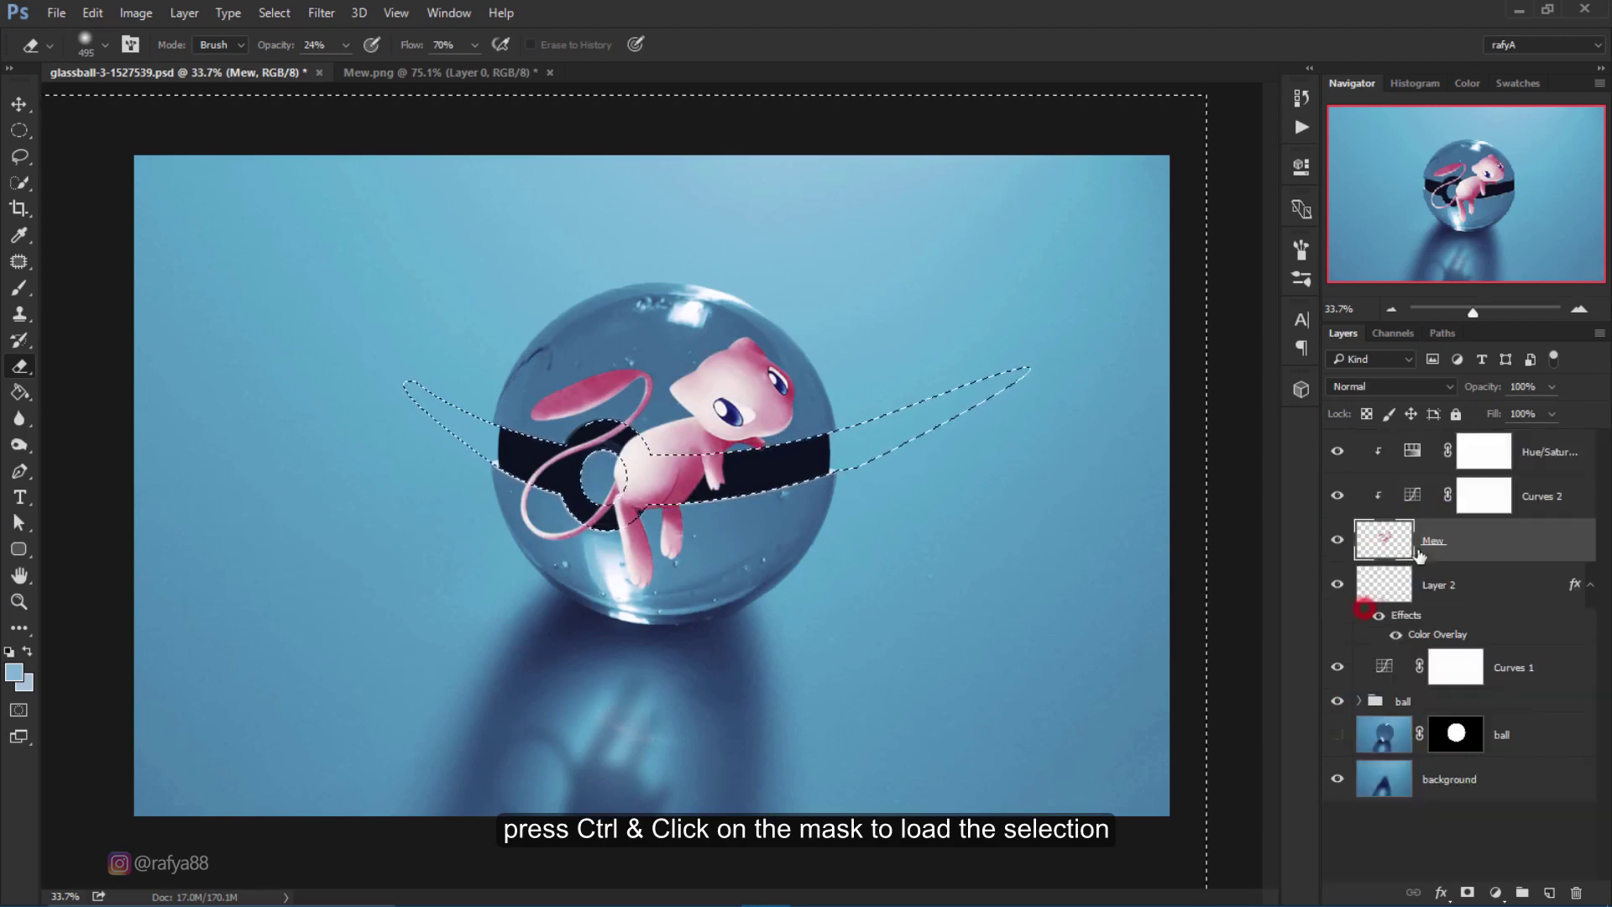
left_click(1476, 547)
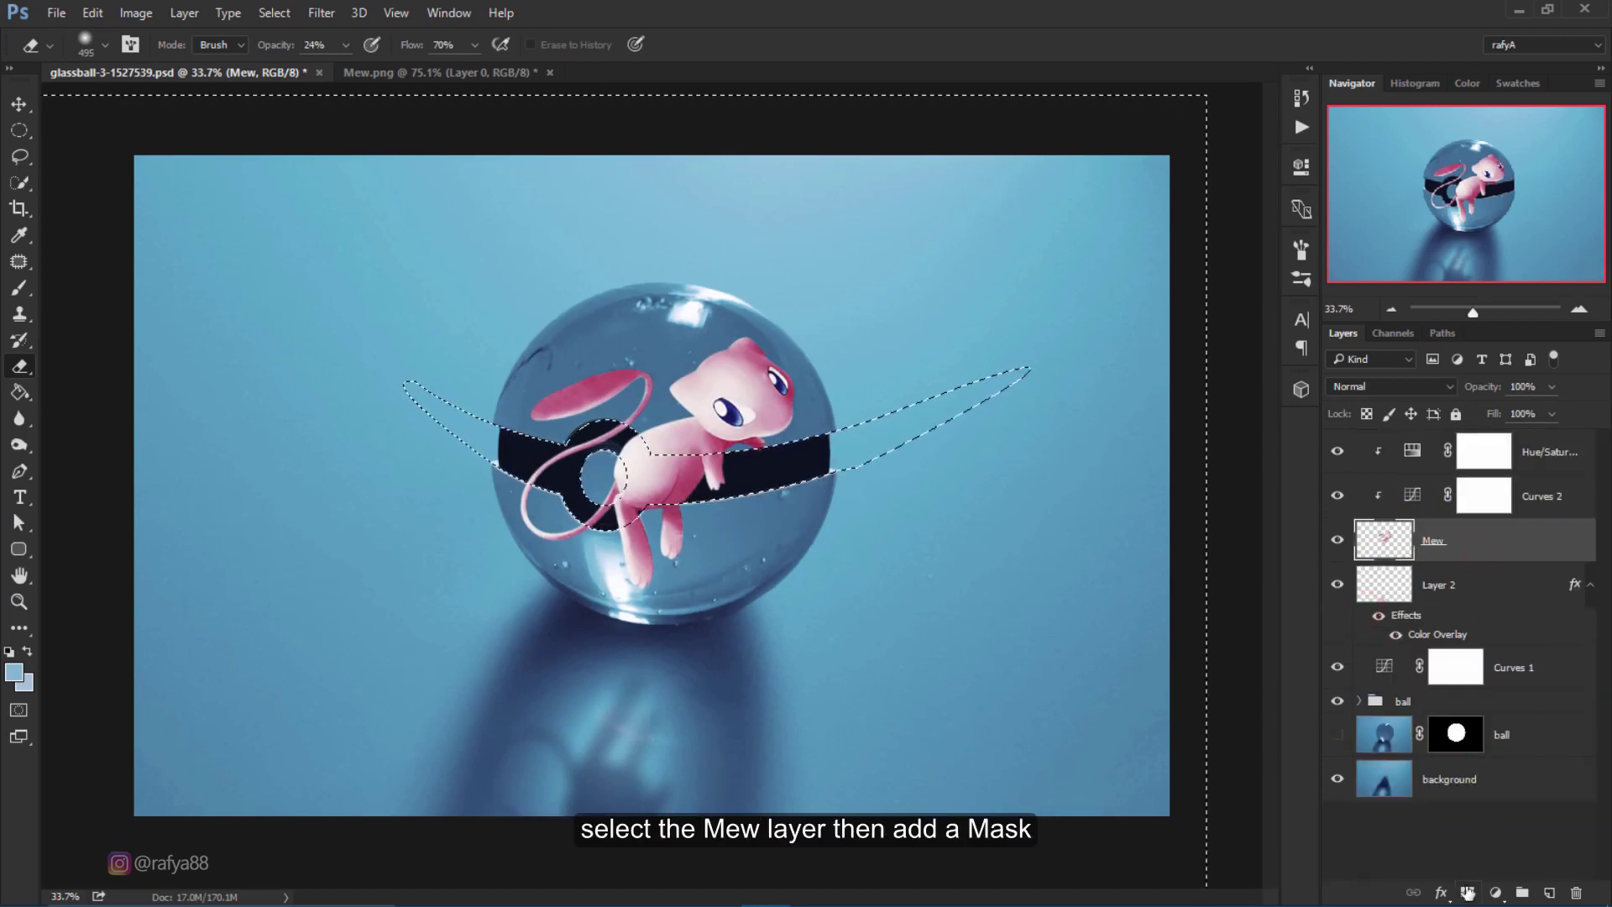
left_click(1468, 893)
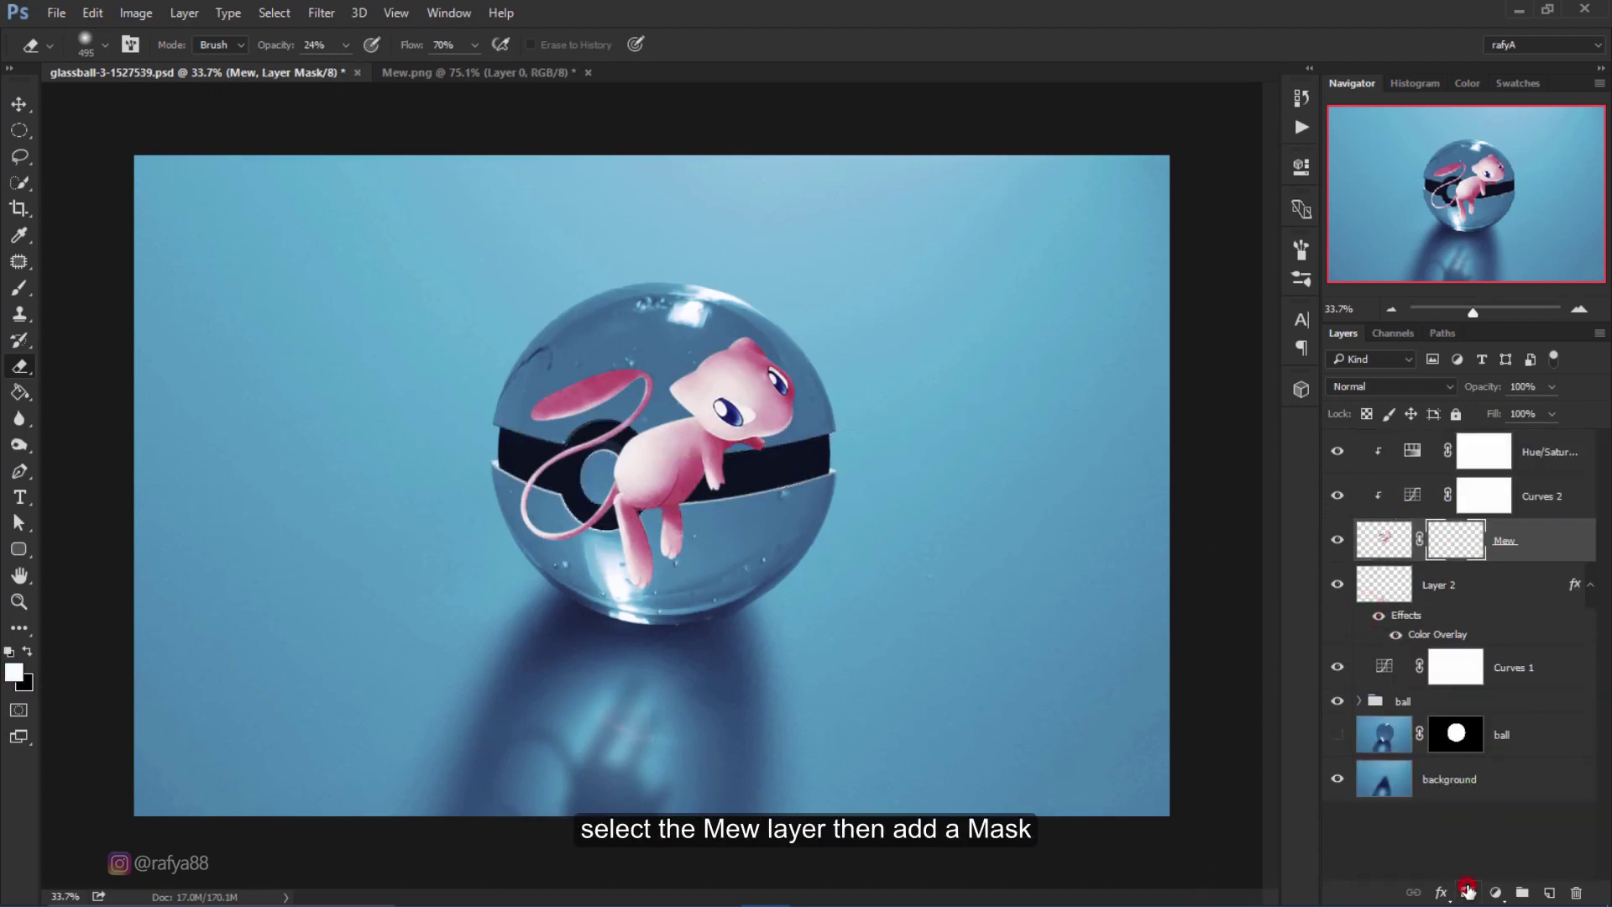
Lower the Mew layer's opacity to 72%.
left_click(1561, 543)
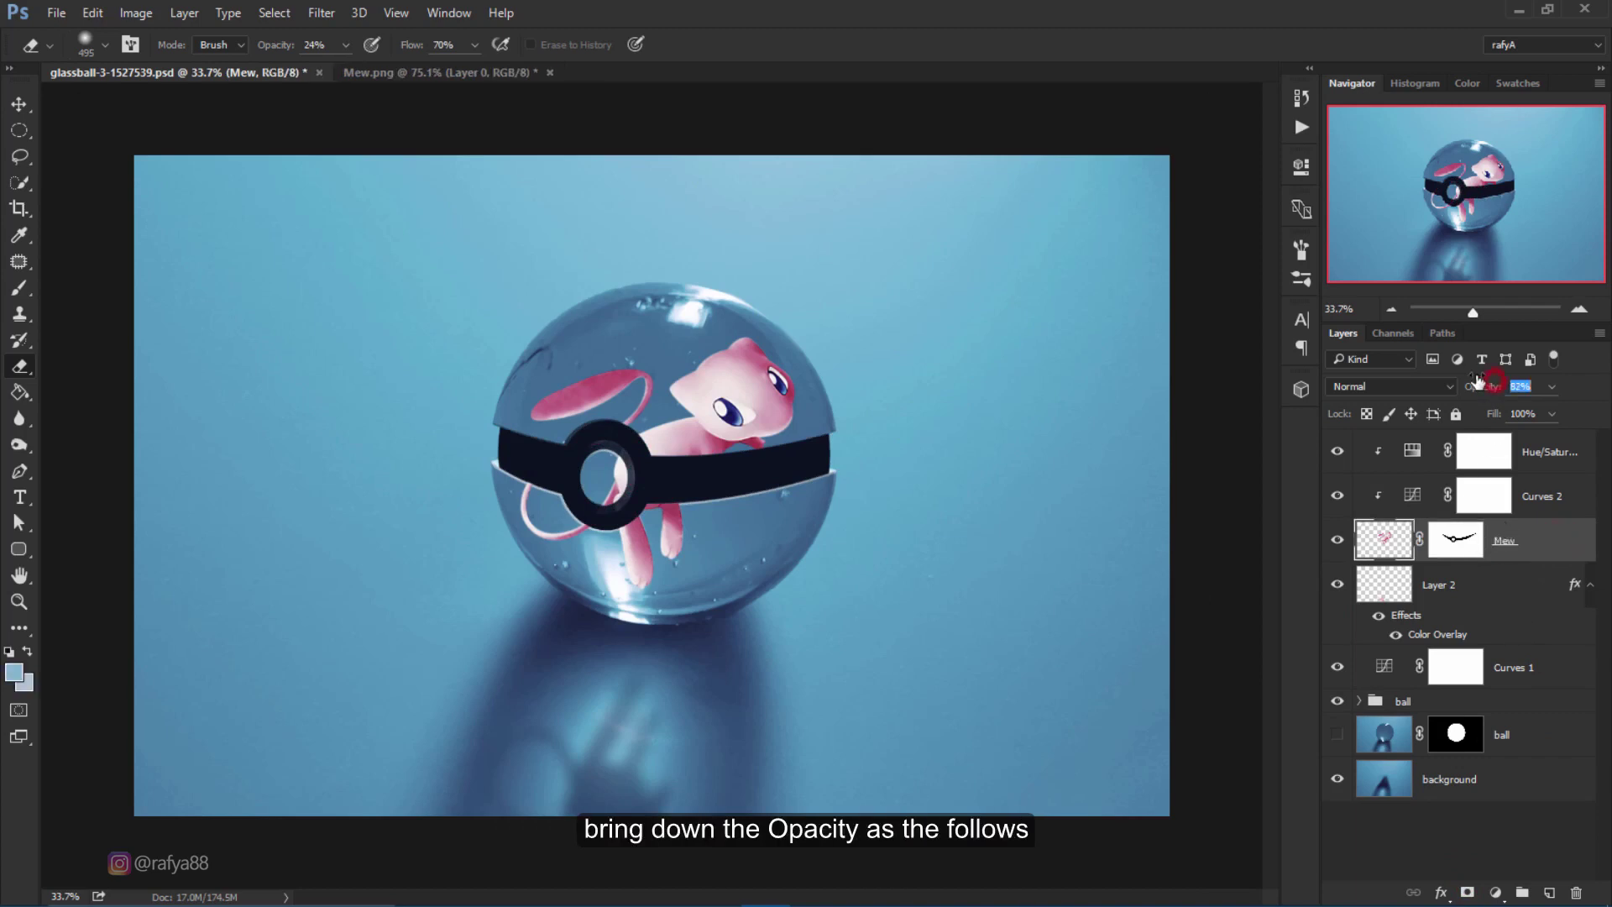
left_click_drag(1479, 382, 1467, 382)
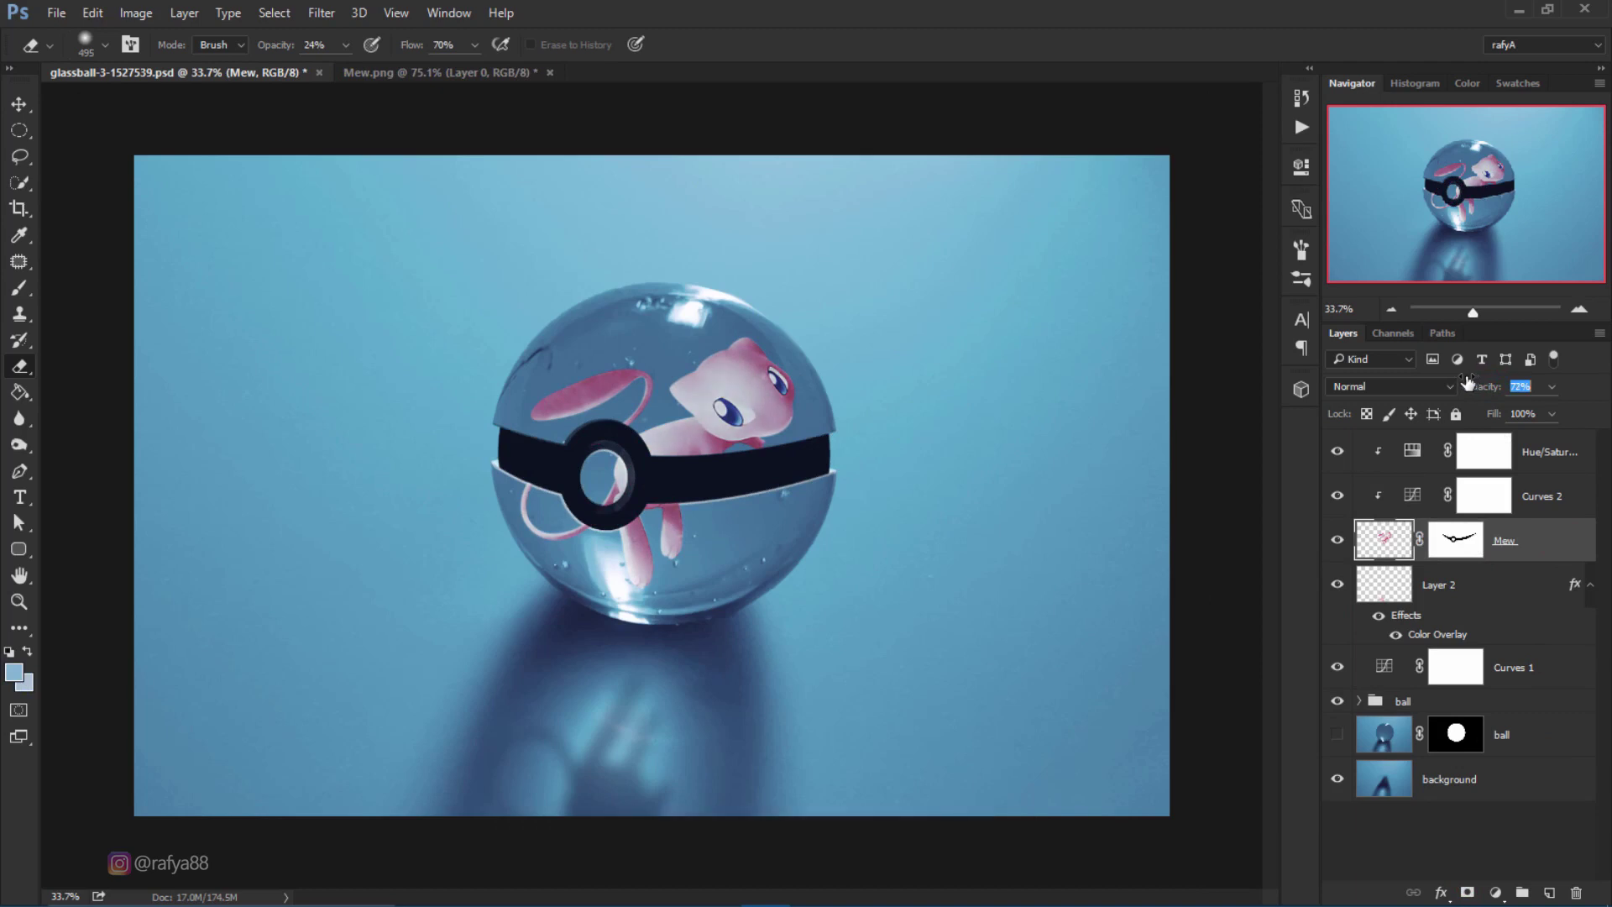
scroll(713, 389, "down", 3)
scroll(706, 402, "down", 2)
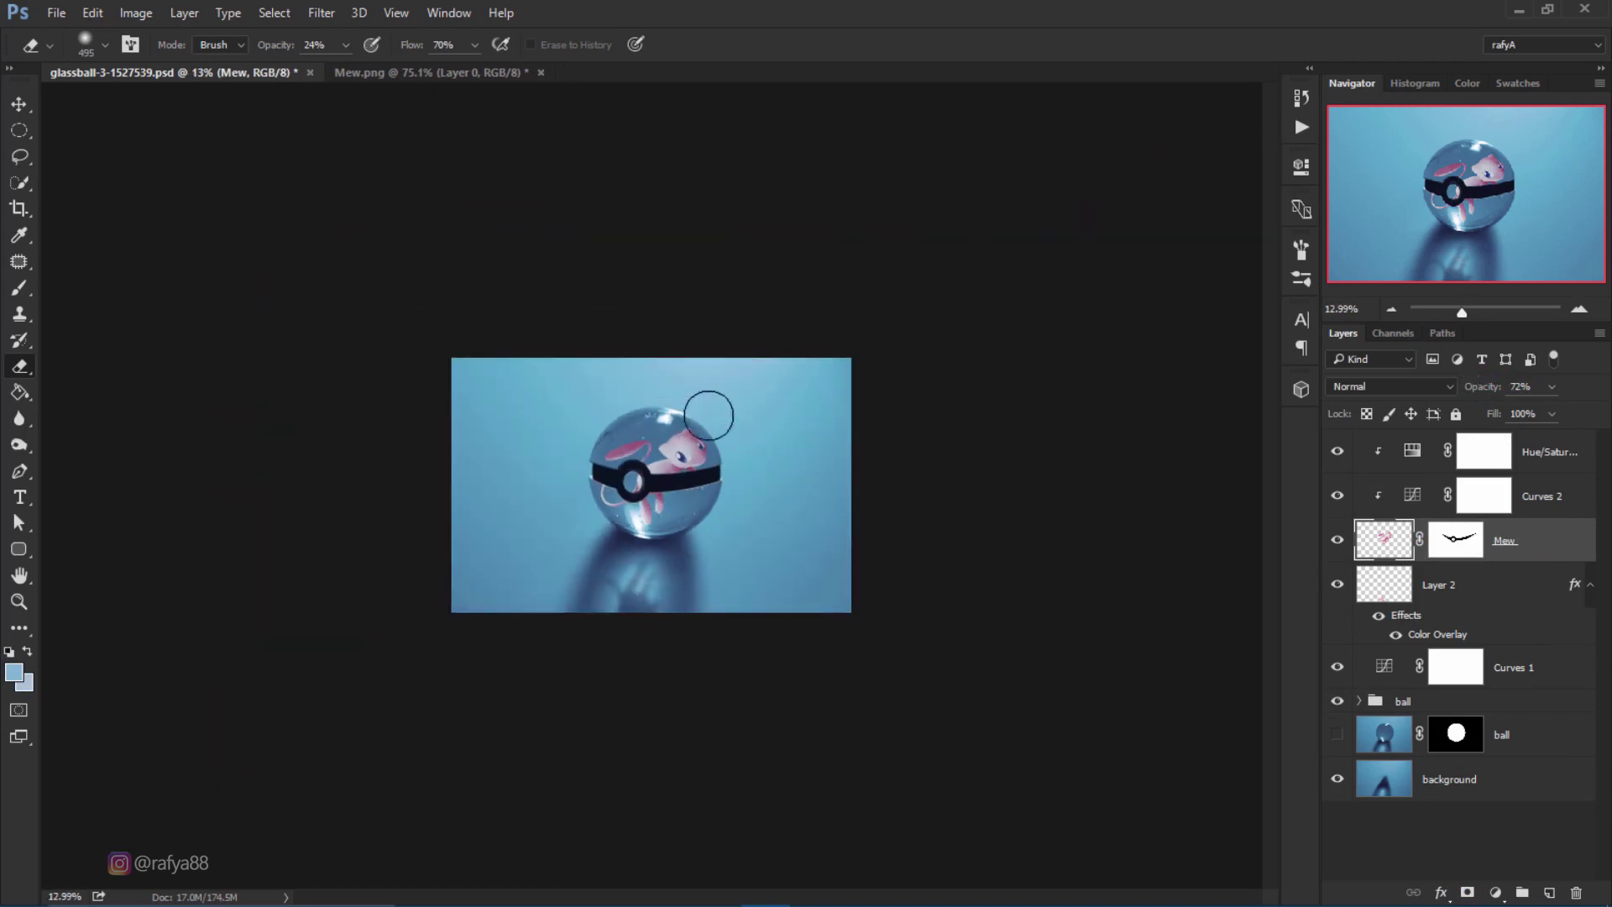
scroll(704, 395, "up", 3)
scroll(703, 395, "up", 3)
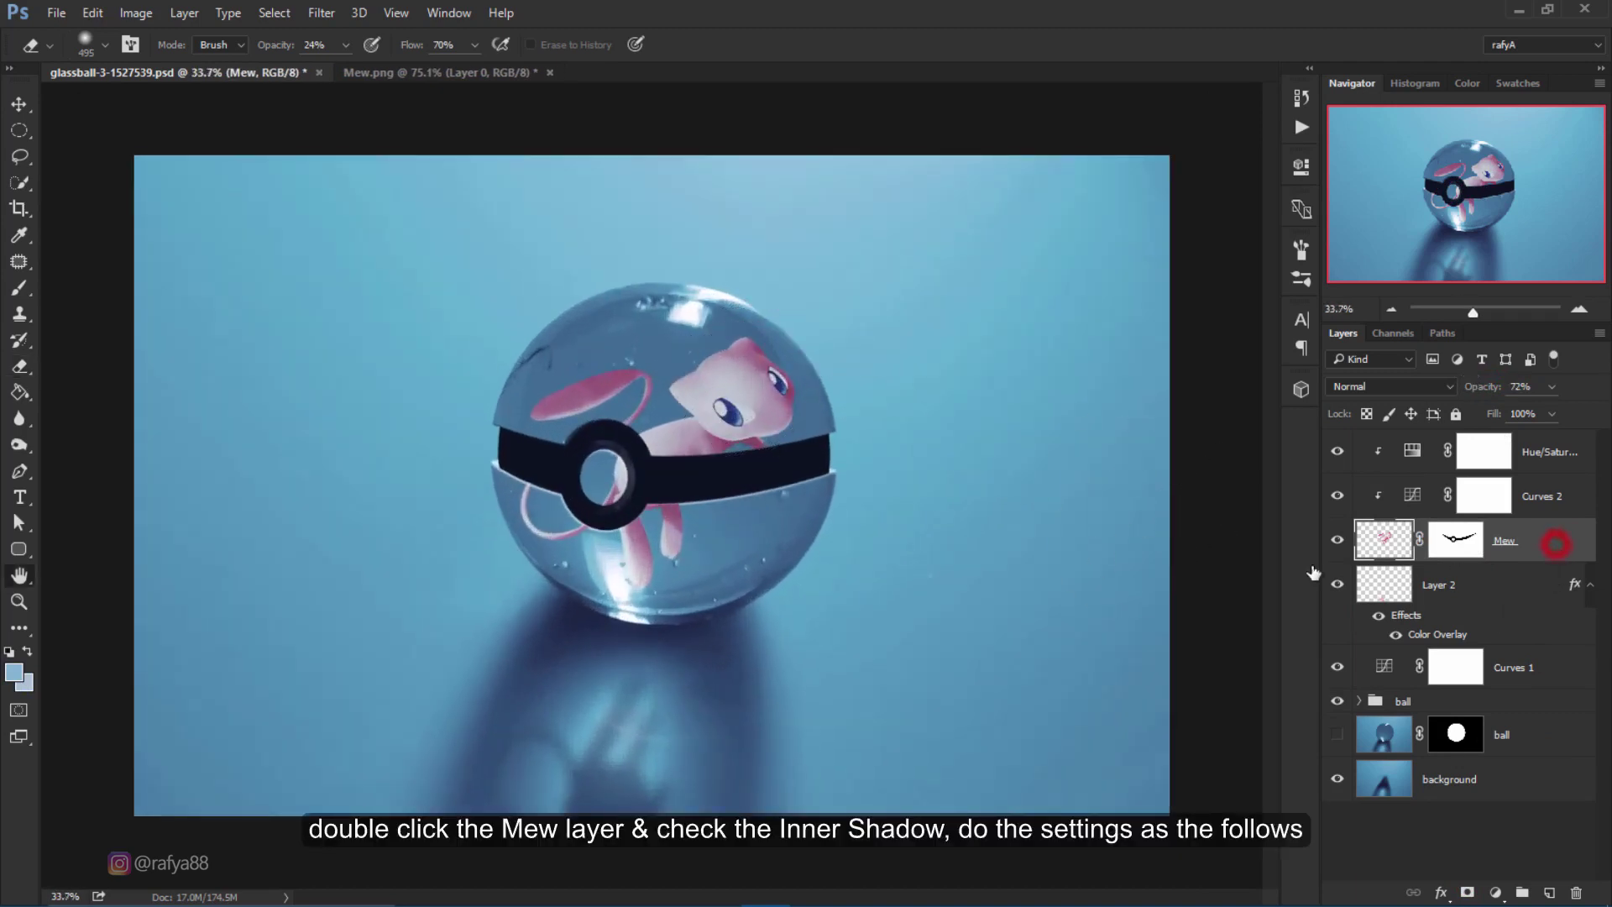
Add a white Color Dodge Inner Shadow to Mew with 83% opacity, 52° angle and size 32.
double_click(1554, 540)
left_click(872, 544)
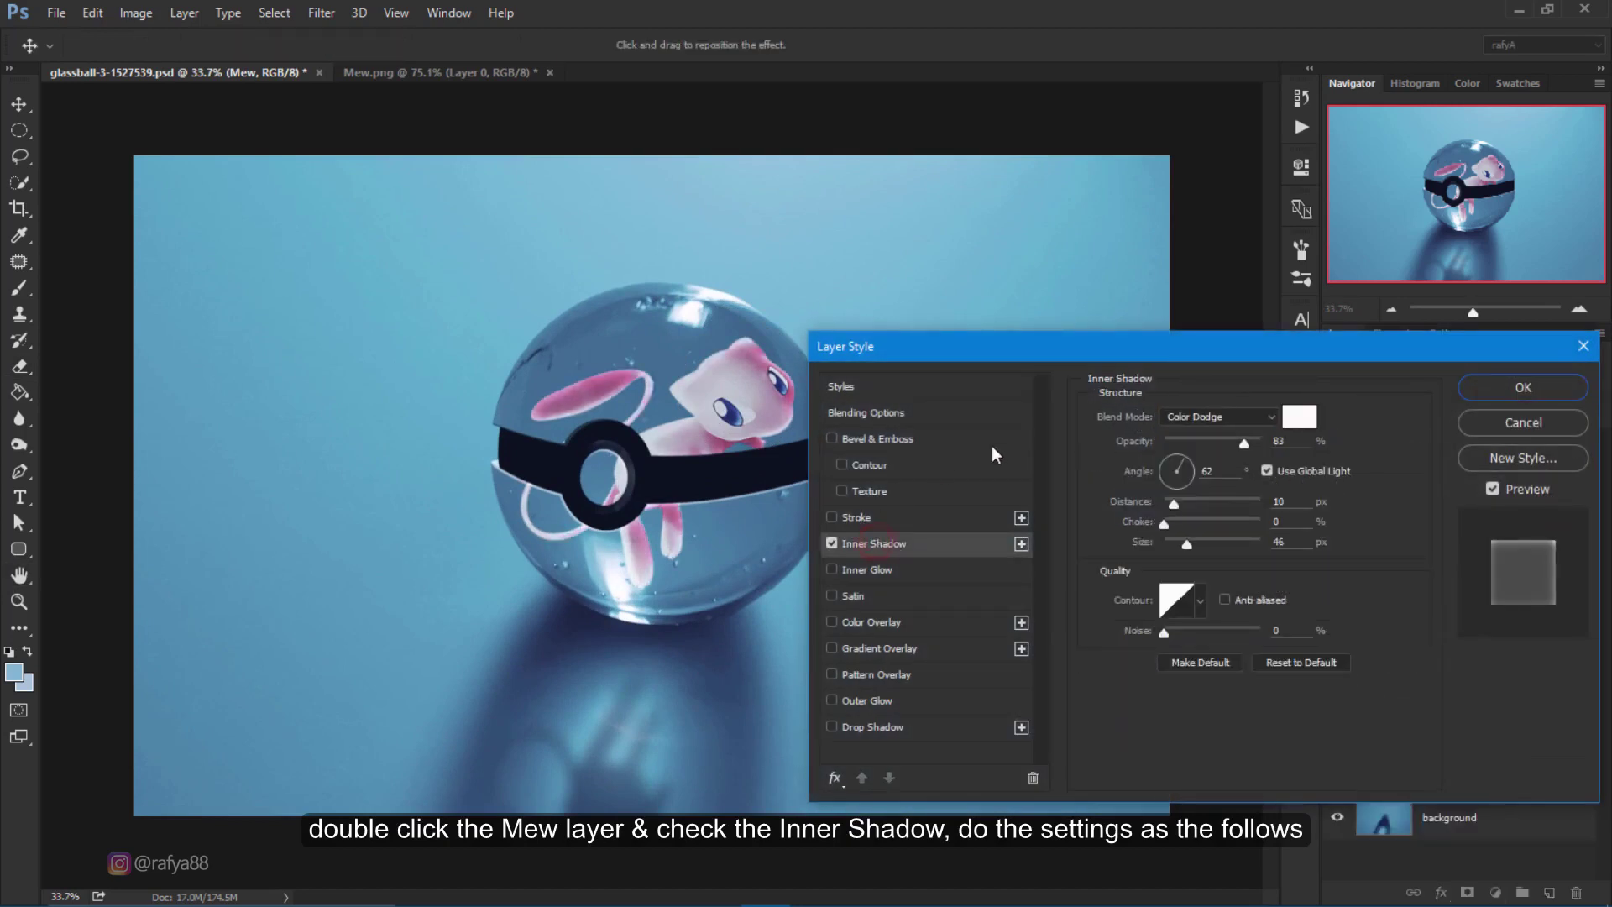
left_click(1202, 420)
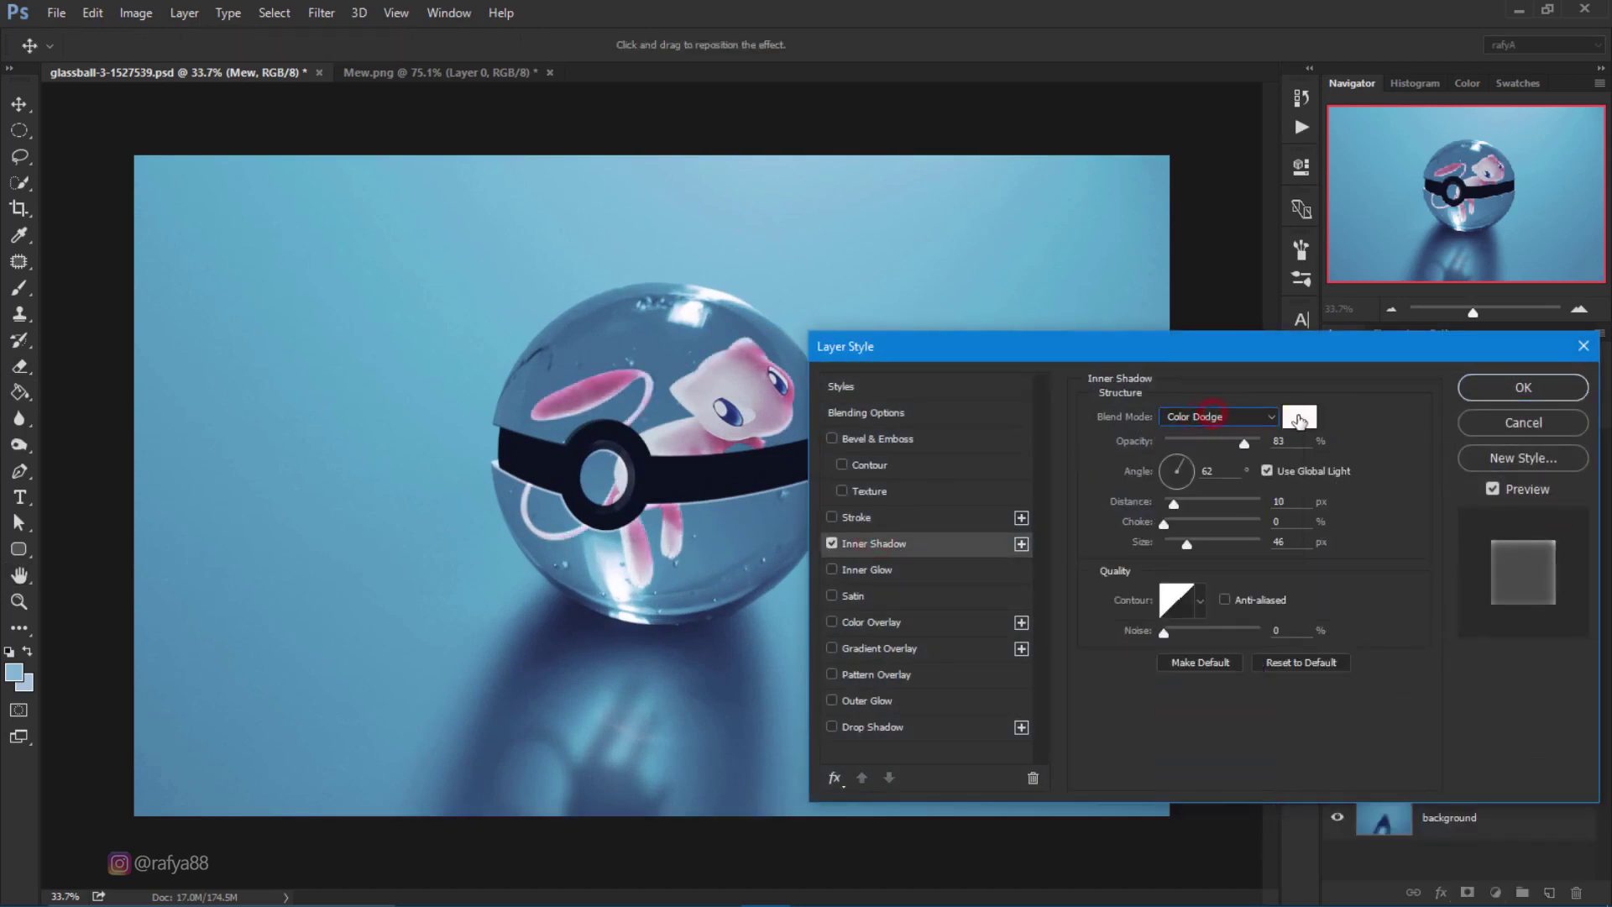
left_click(1179, 462)
left_click_drag(1170, 546, 1184, 504)
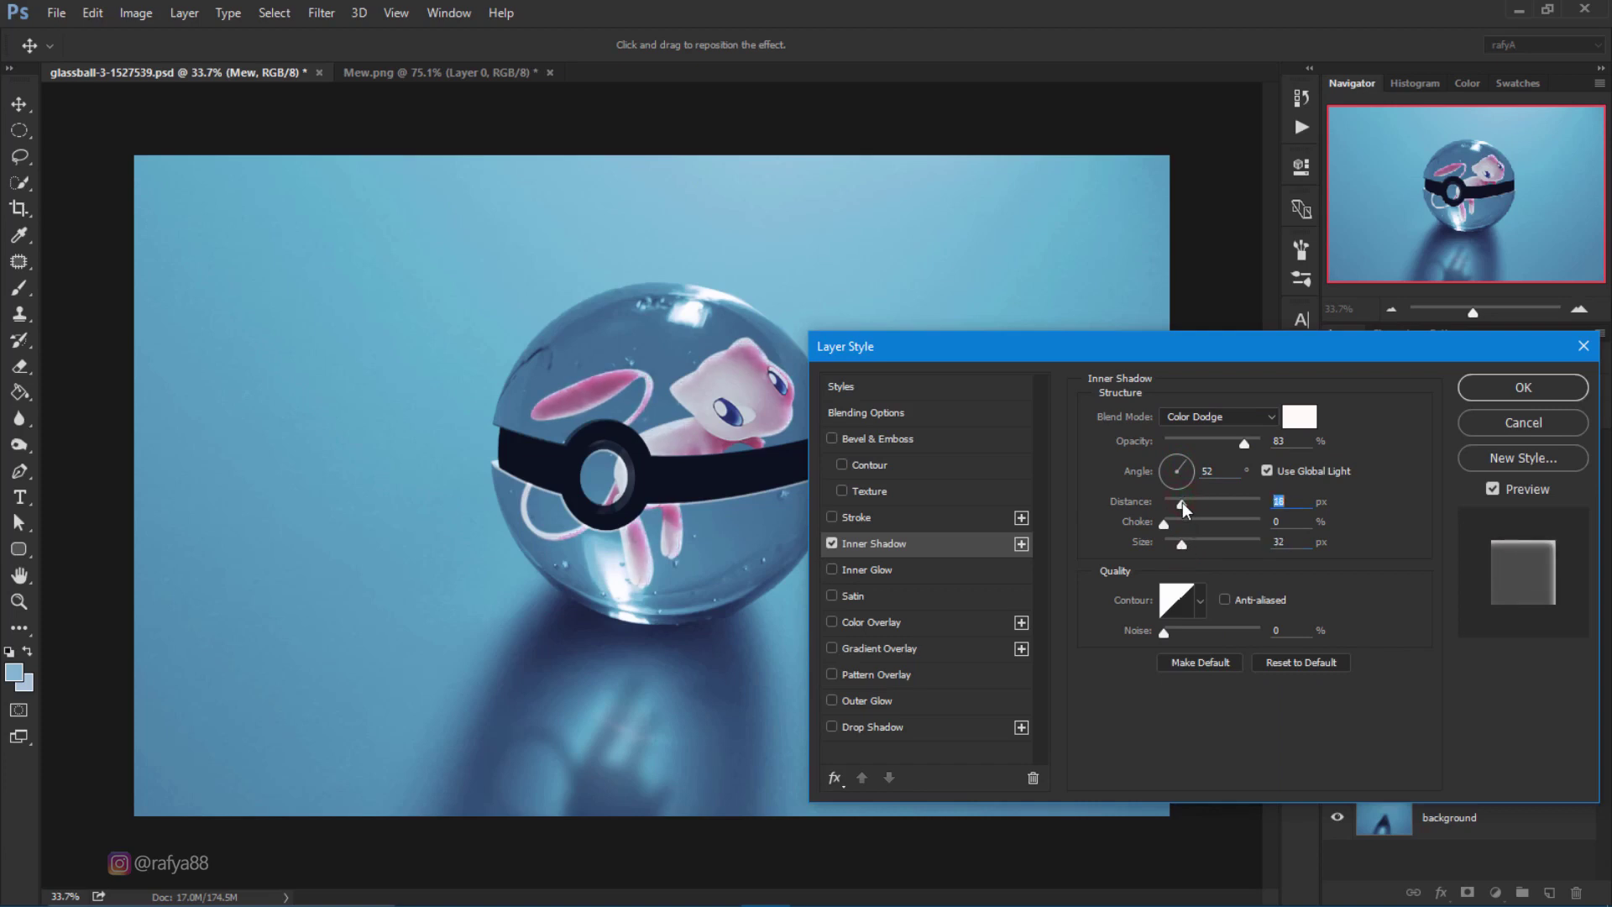
Apply the inner shadow and convert Mew's layer effect into its own layer.
left_click(1489, 388)
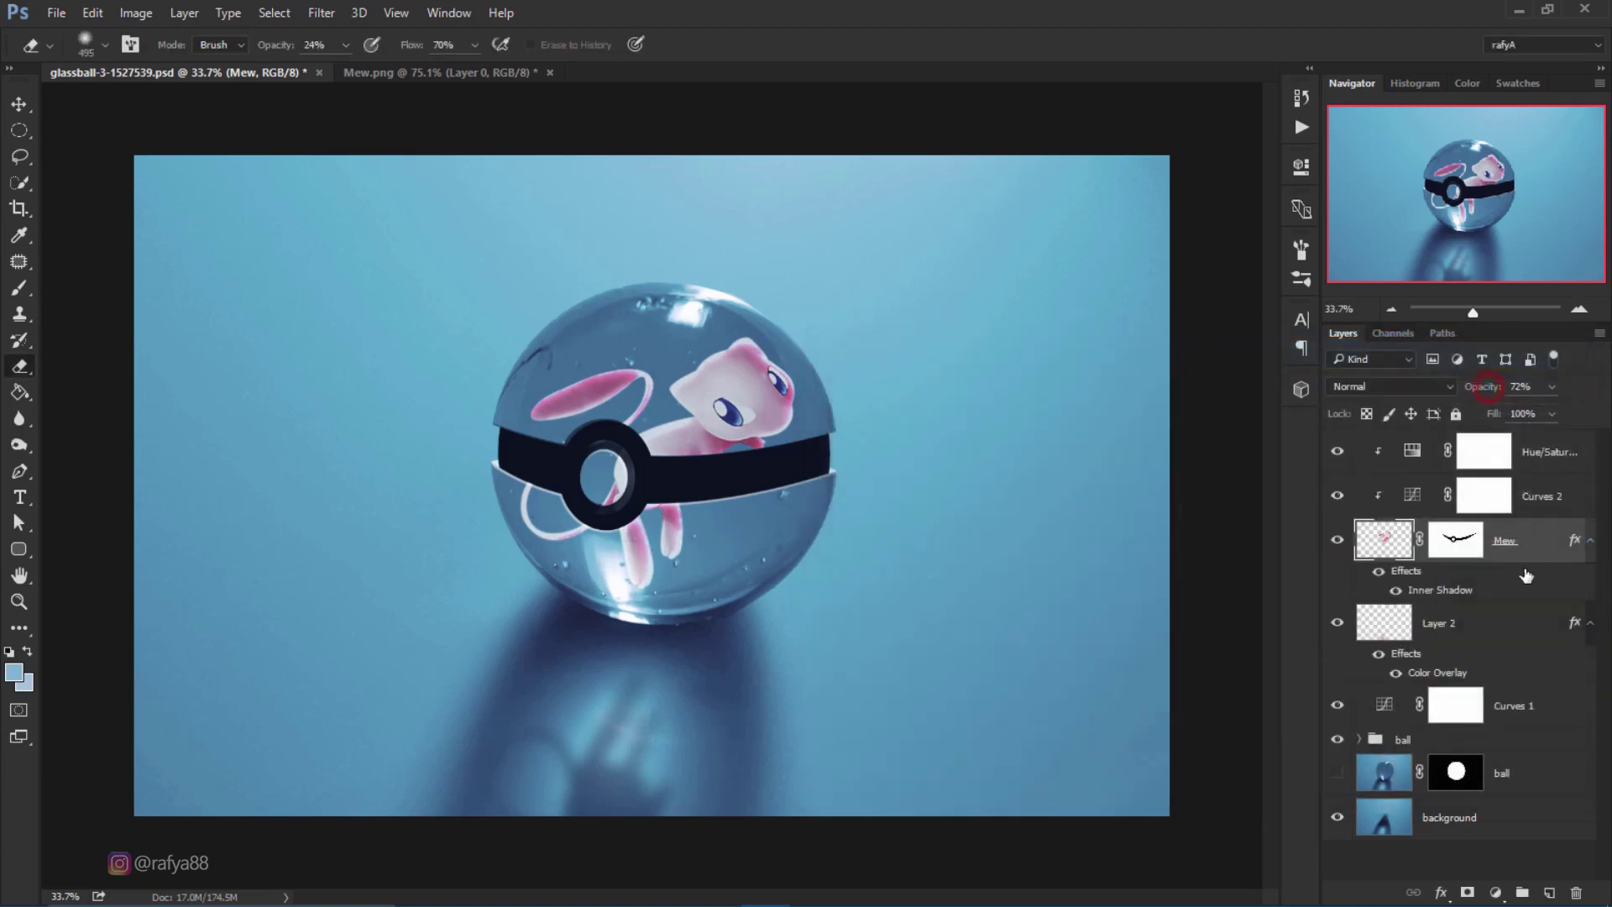
right_click(1588, 556)
left_click(1482, 491)
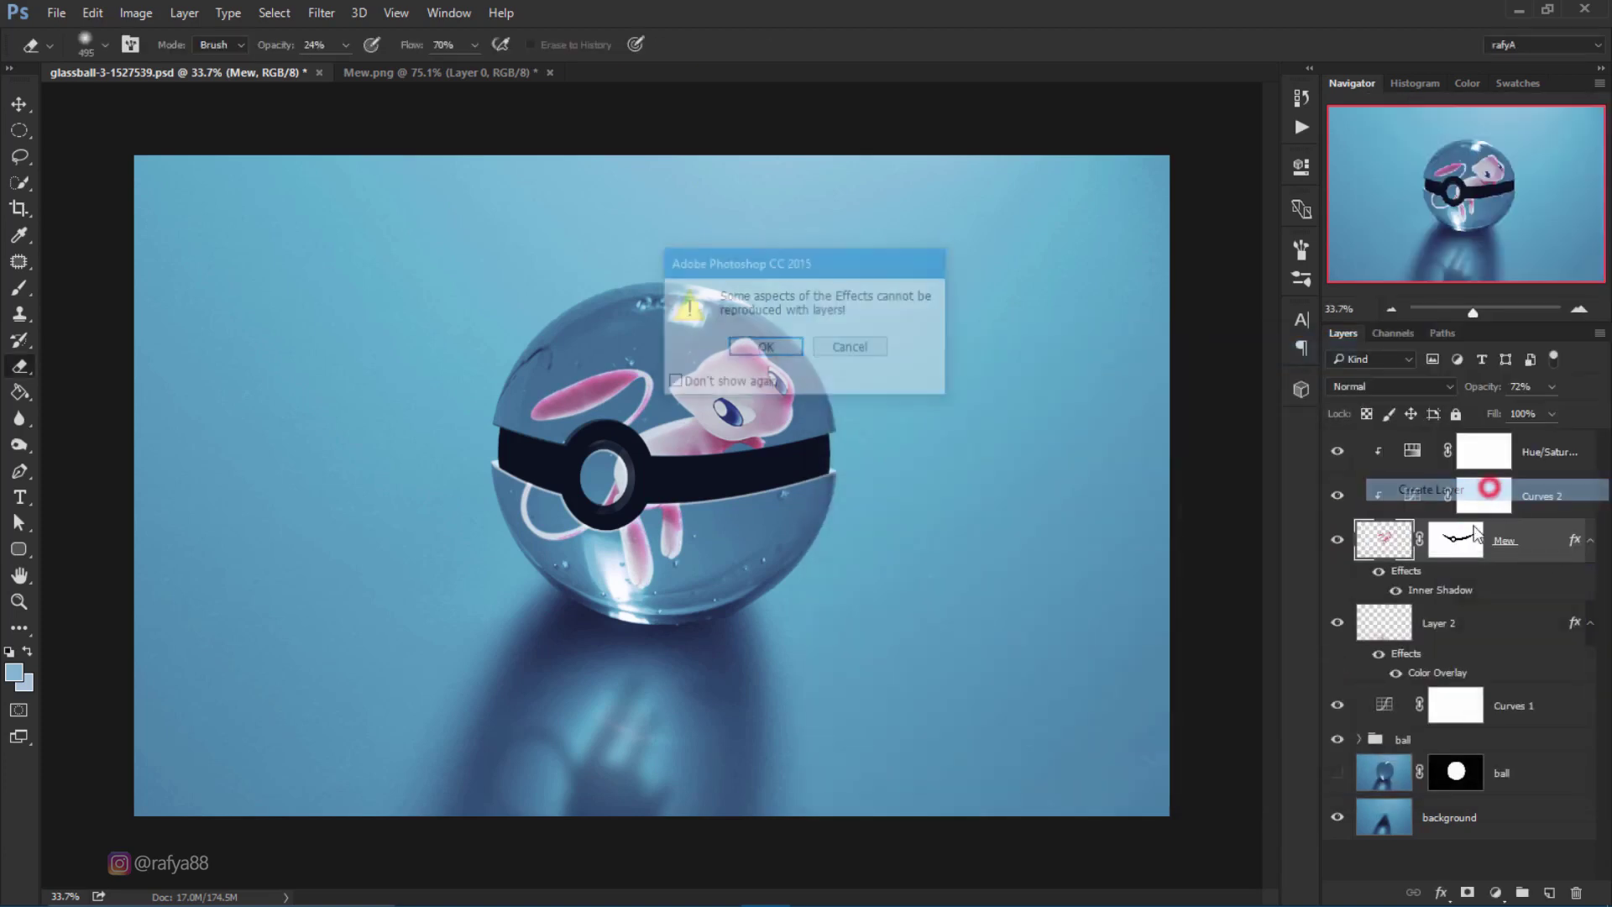
left_click(764, 348)
Erase the glow from Mew's tail, ear and cheek with a 199 px eraser at 100% opacity.
left_click(1458, 546)
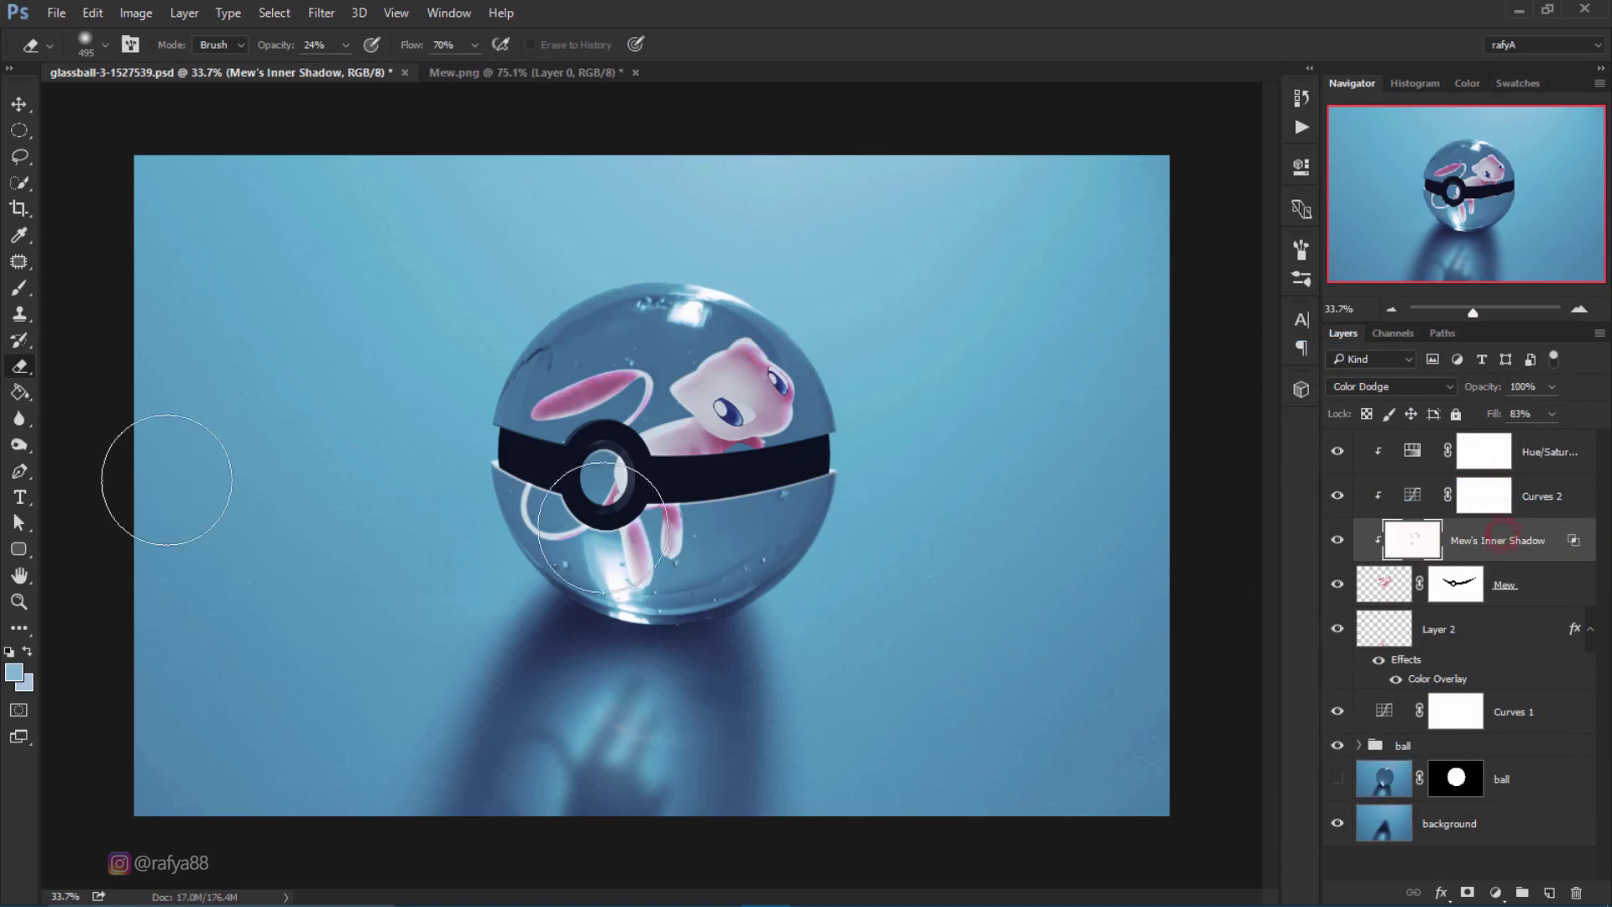
left_click(20, 367)
left_click_drag(266, 45, 309, 61)
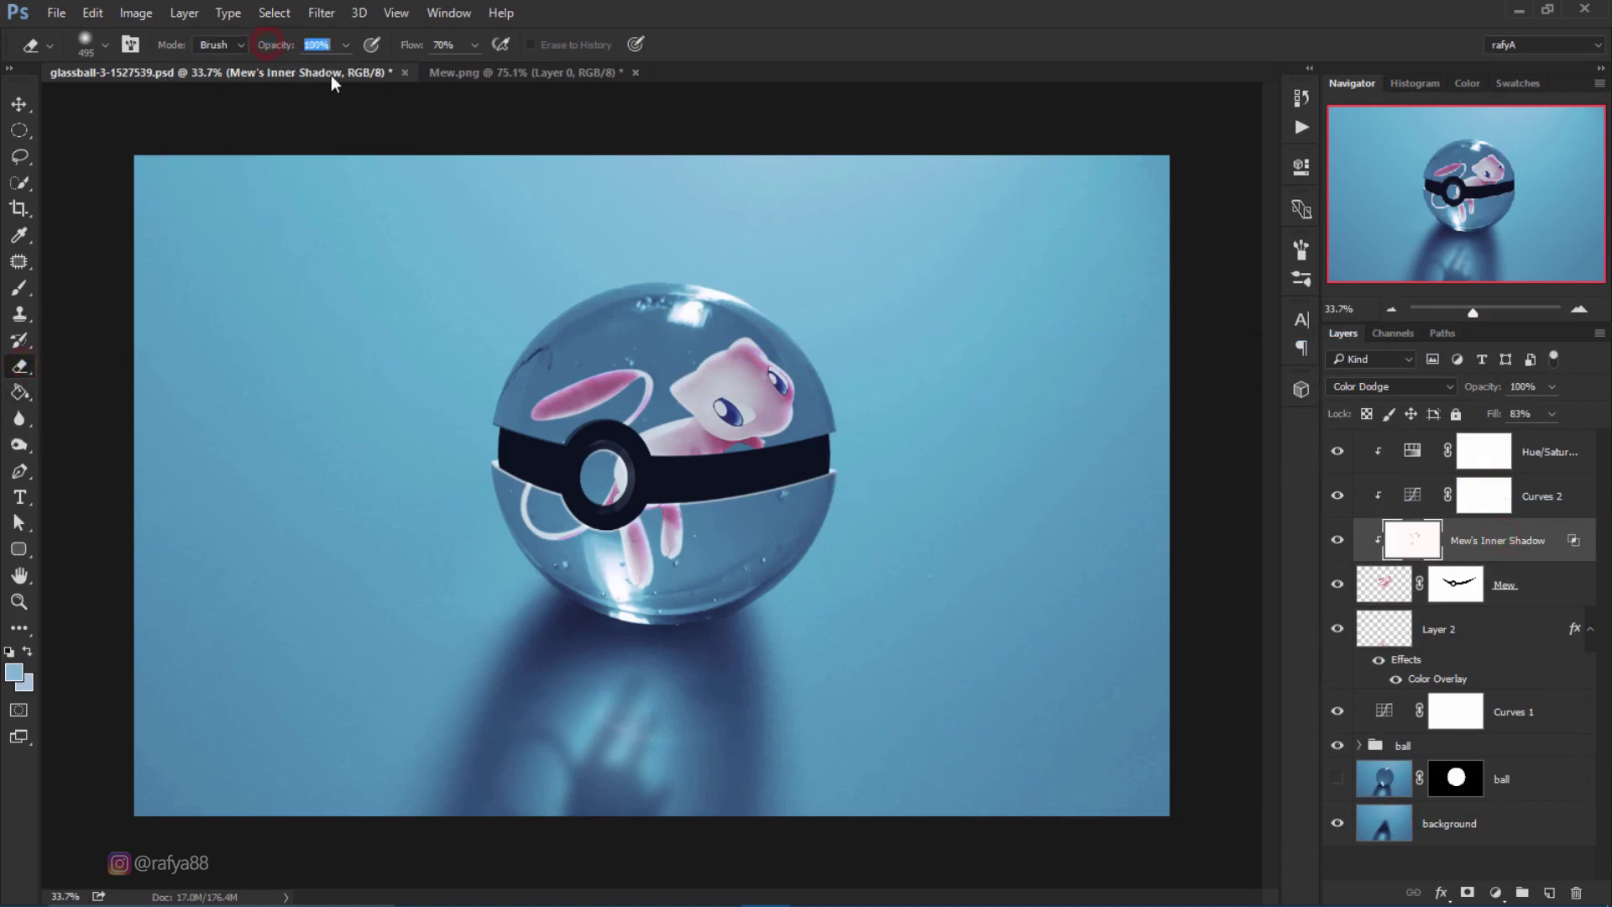
right_click(524, 544)
left_click(874, 547)
left_click(555, 534)
left_click_drag(522, 530, 596, 368)
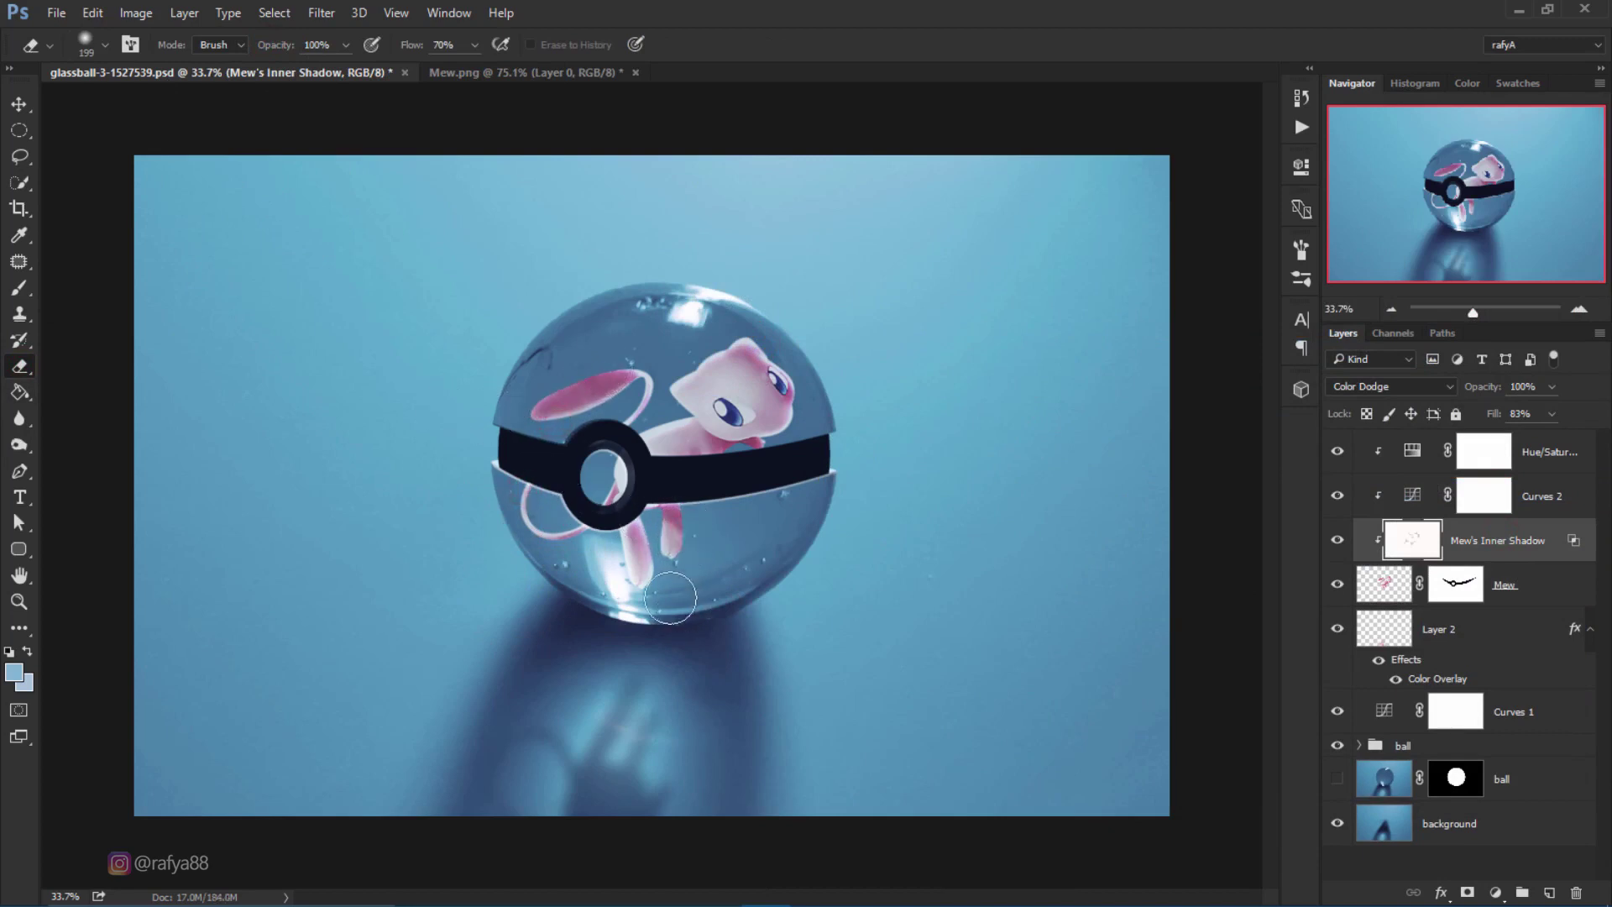
left_click_drag(658, 578, 709, 491)
left_click_drag(693, 412, 687, 460)
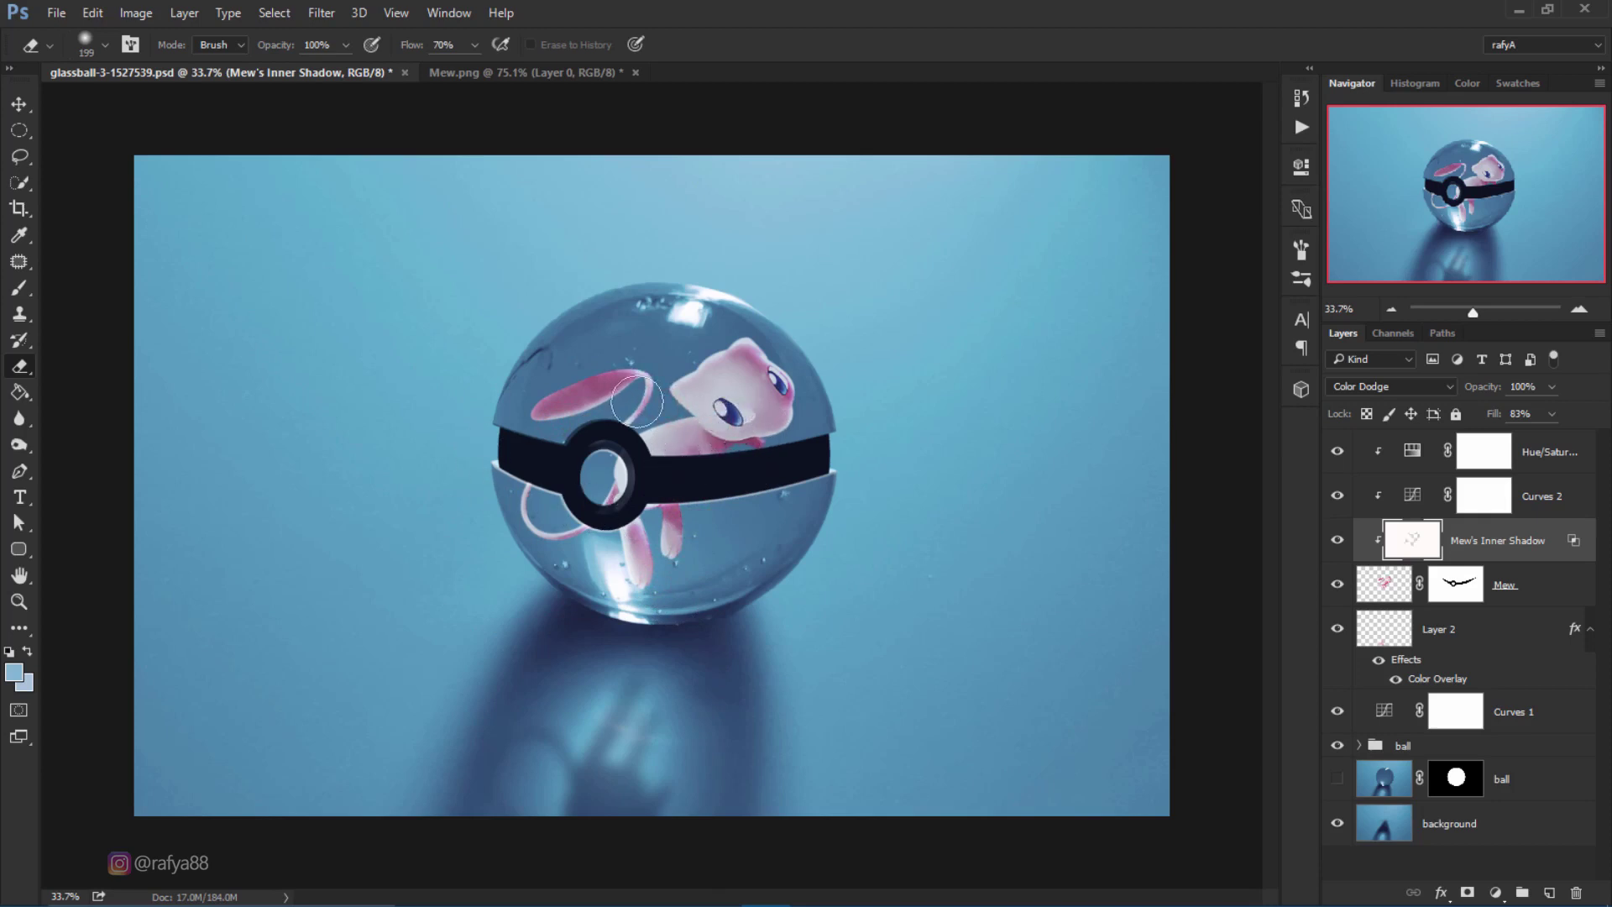
scroll(638, 351, "down", 1)
scroll(638, 351, "down", 1)
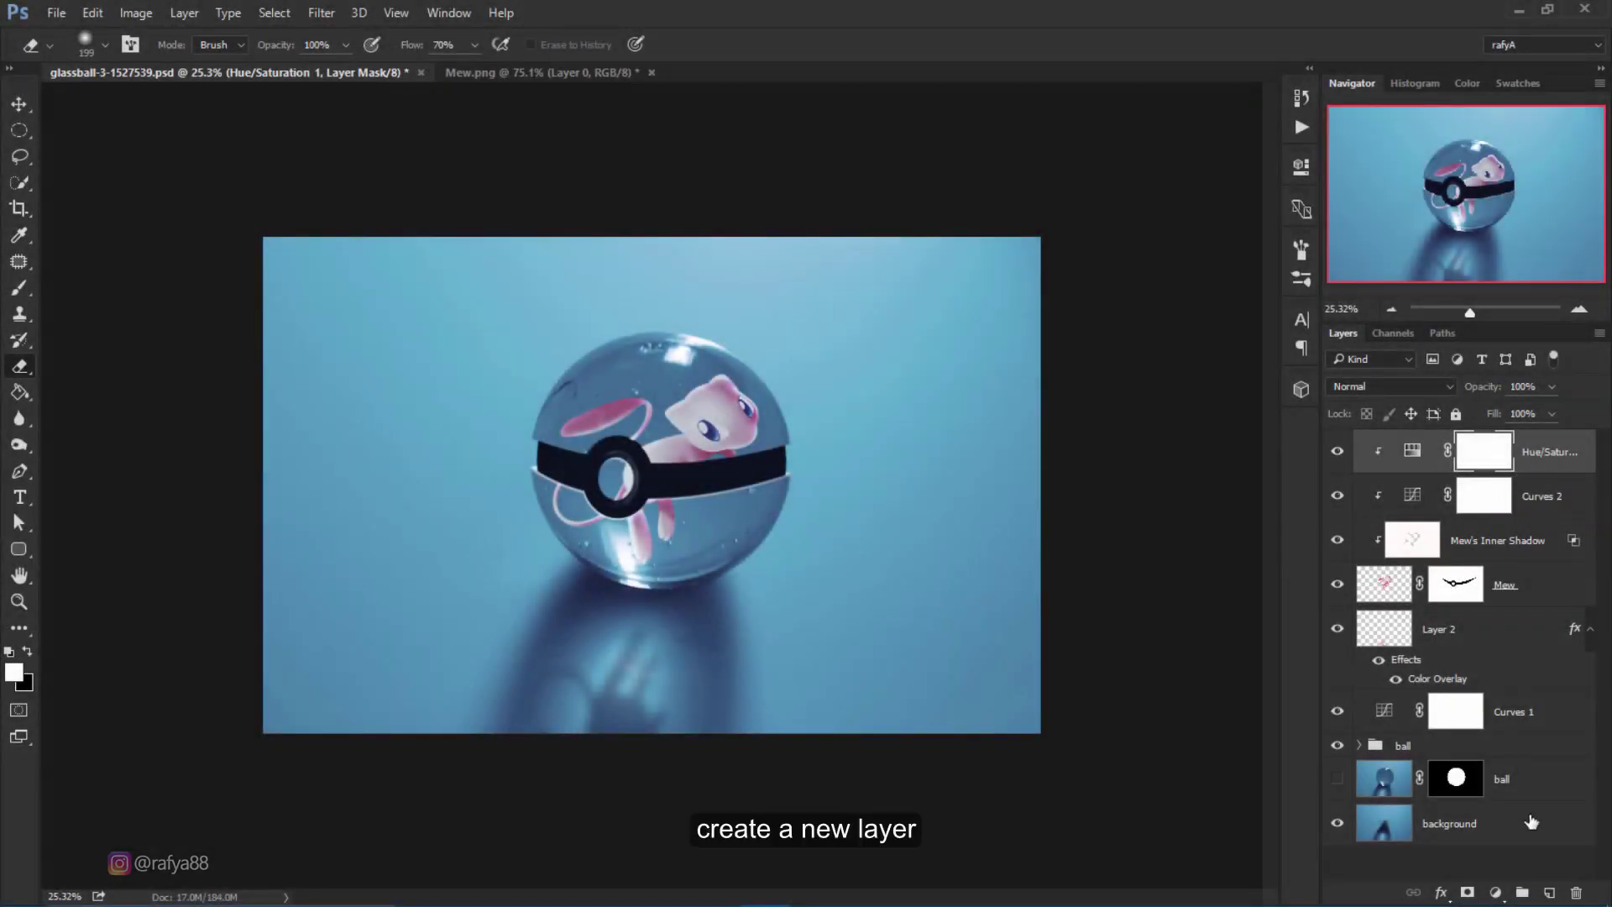
Create Layer 3 and sample a light blue from the background as the foreground colour.
left_click(1547, 891)
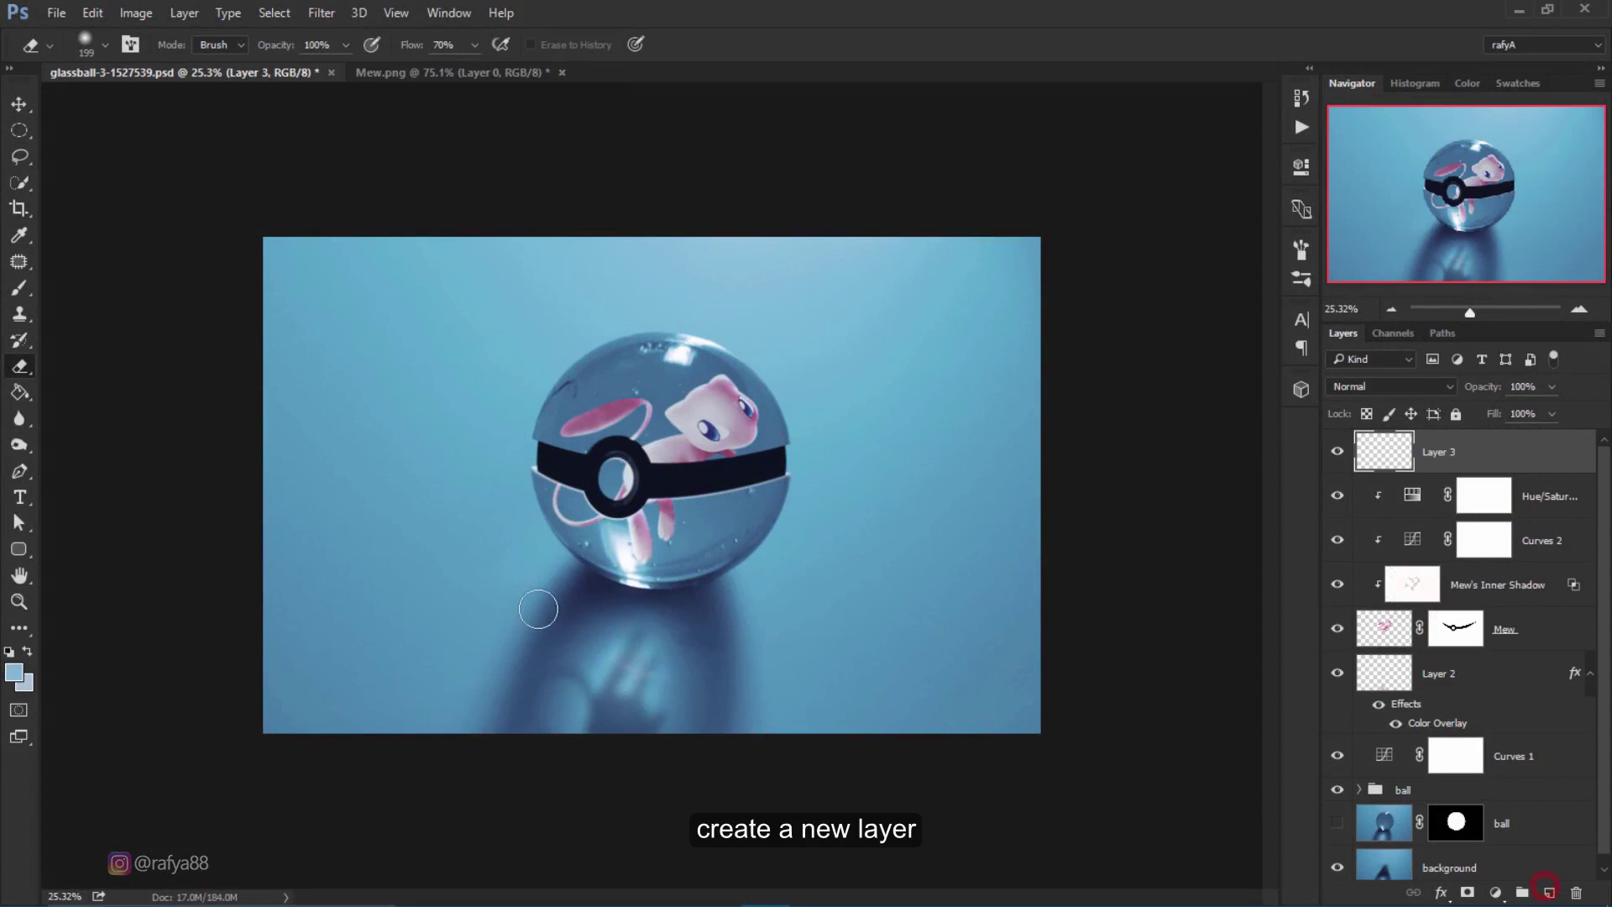
left_click(15, 672)
left_click(746, 259)
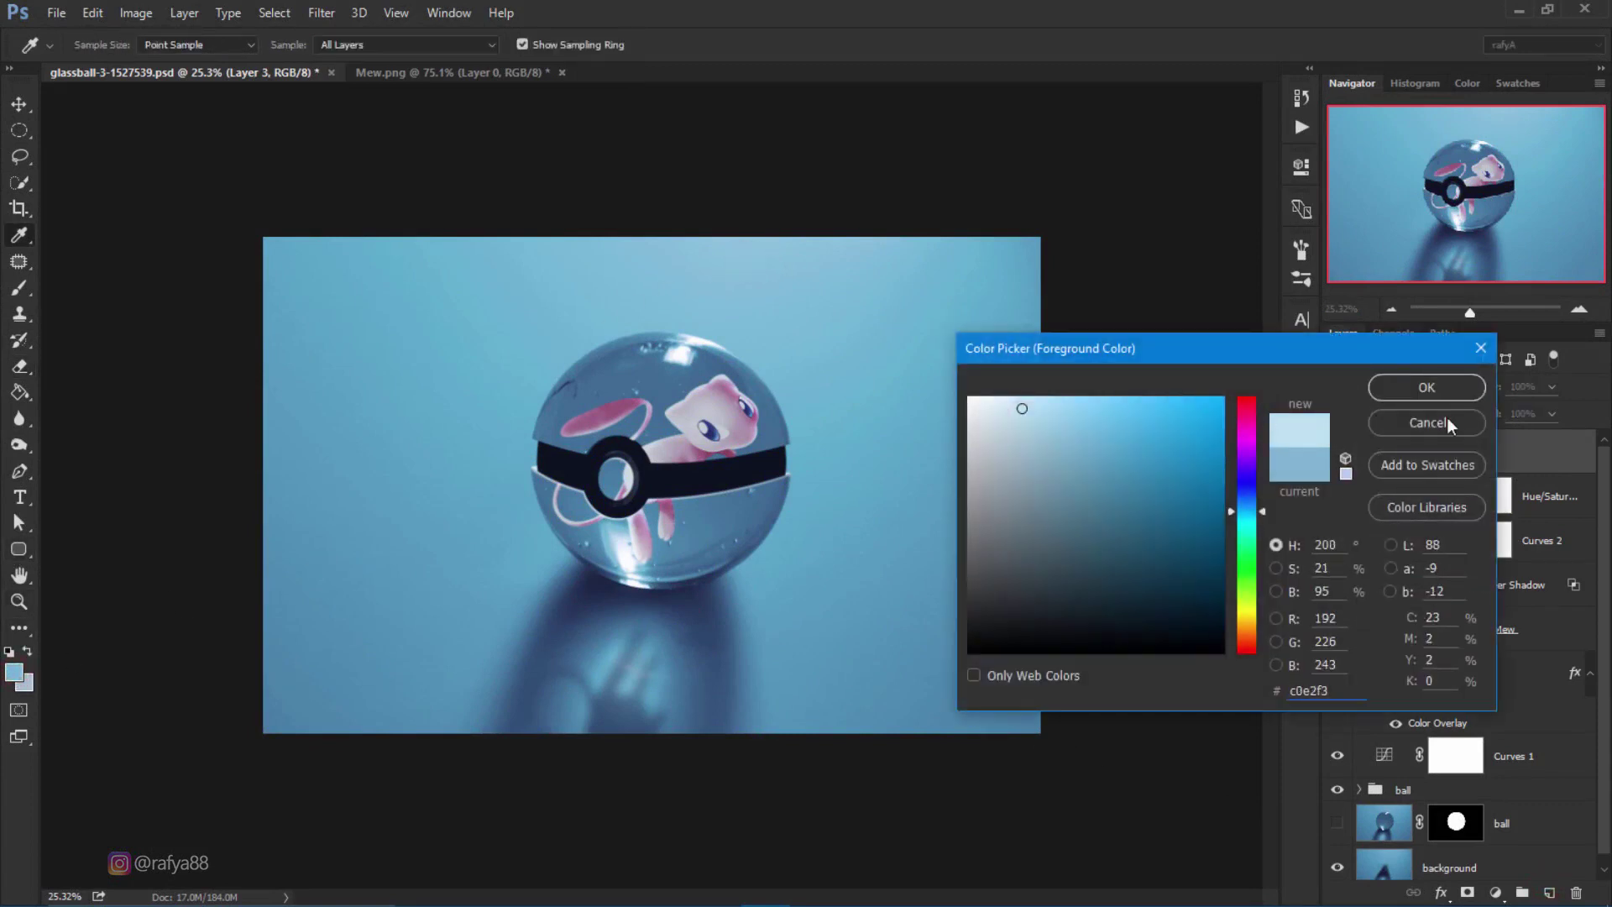
left_click(1427, 387)
Paint a soft light-blue glow over the ball's top with a large soft brush.
left_click(20, 290)
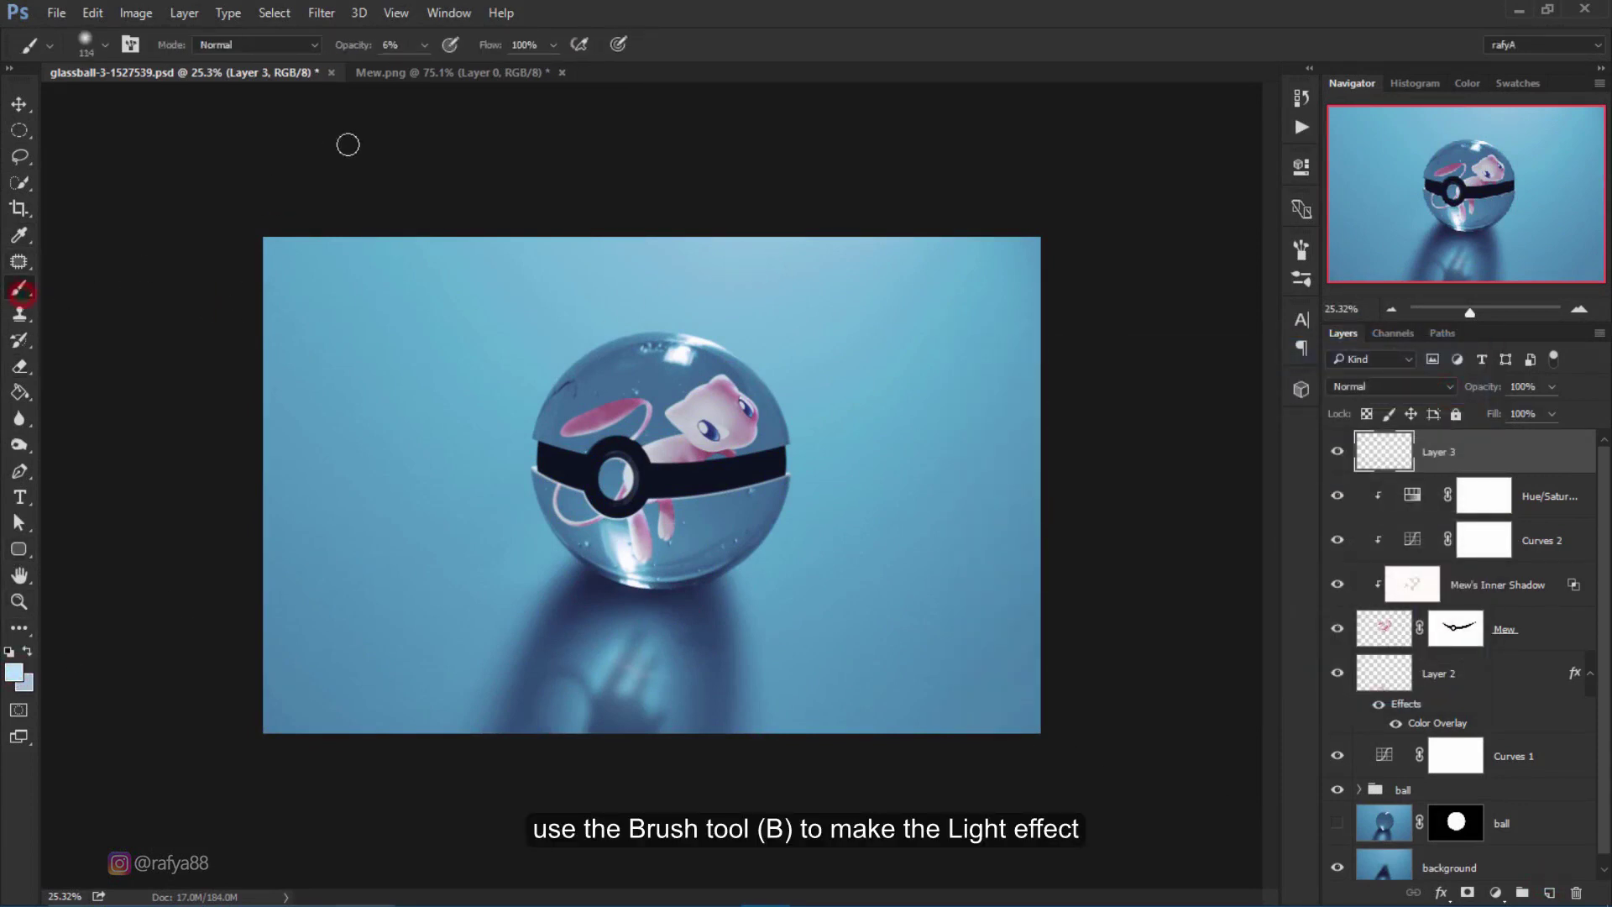
right_click(776, 384)
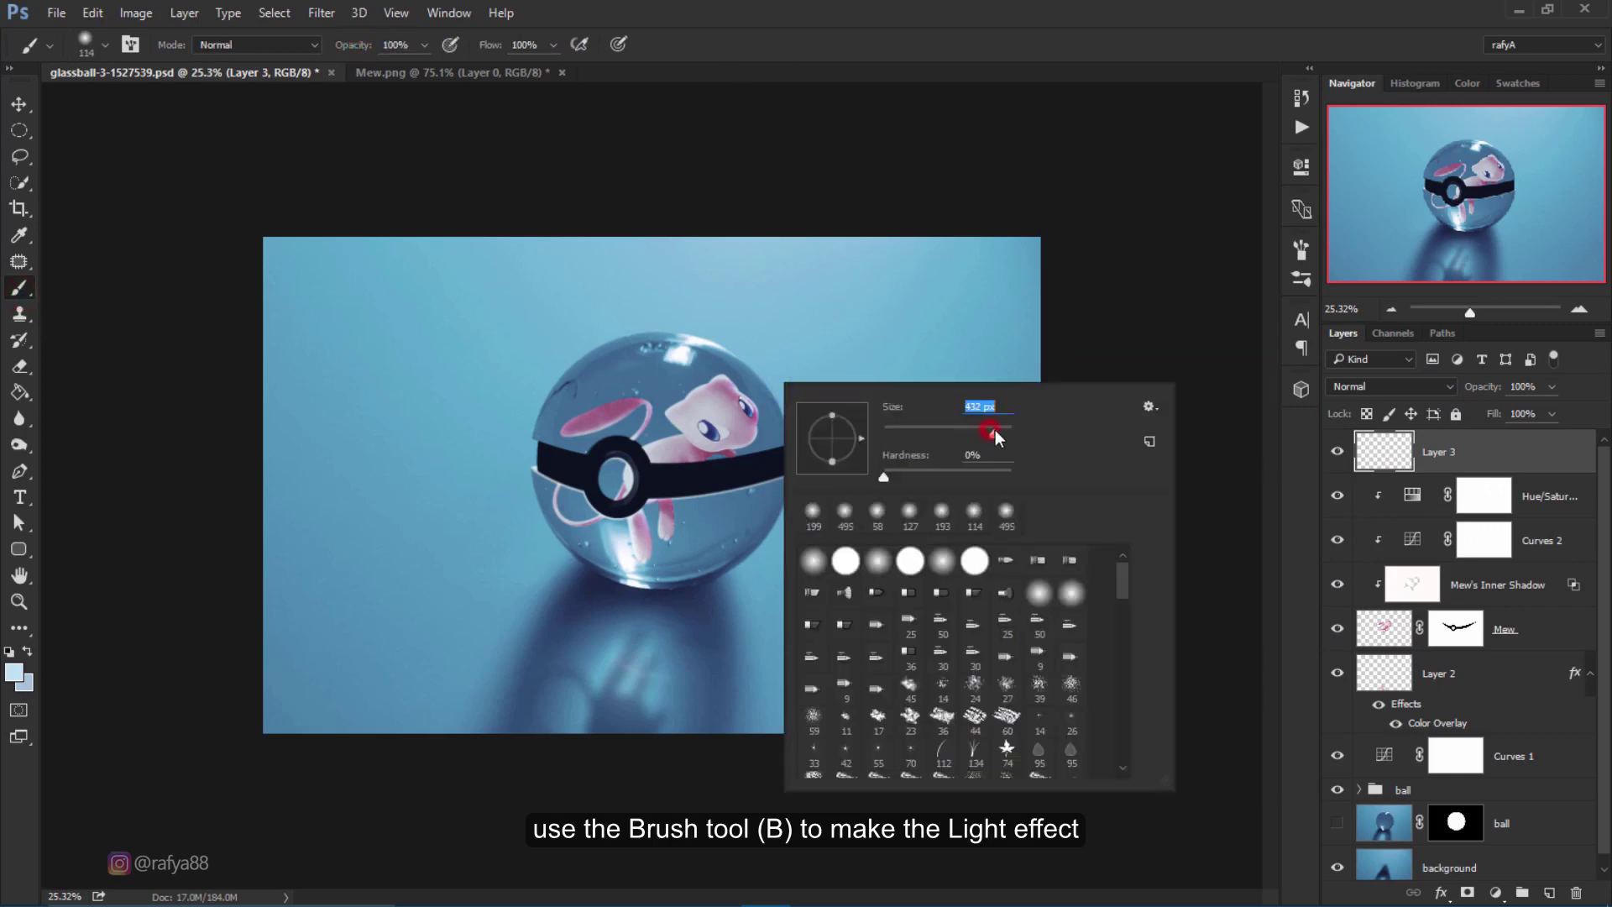
left_click_drag(995, 430, 1004, 433)
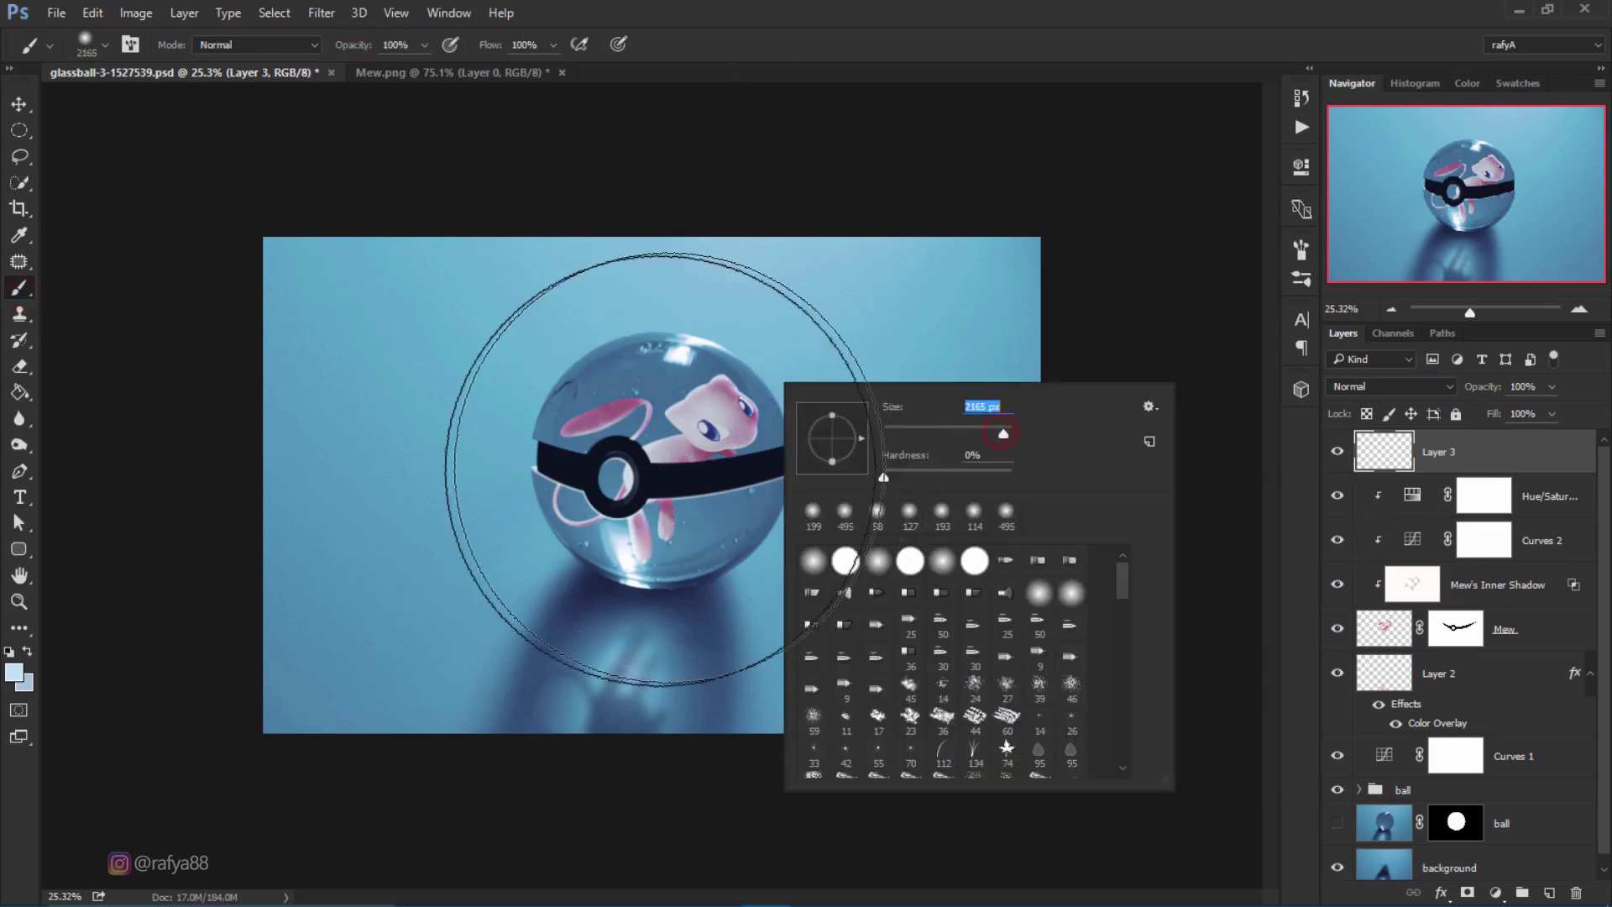
left_click(630, 487)
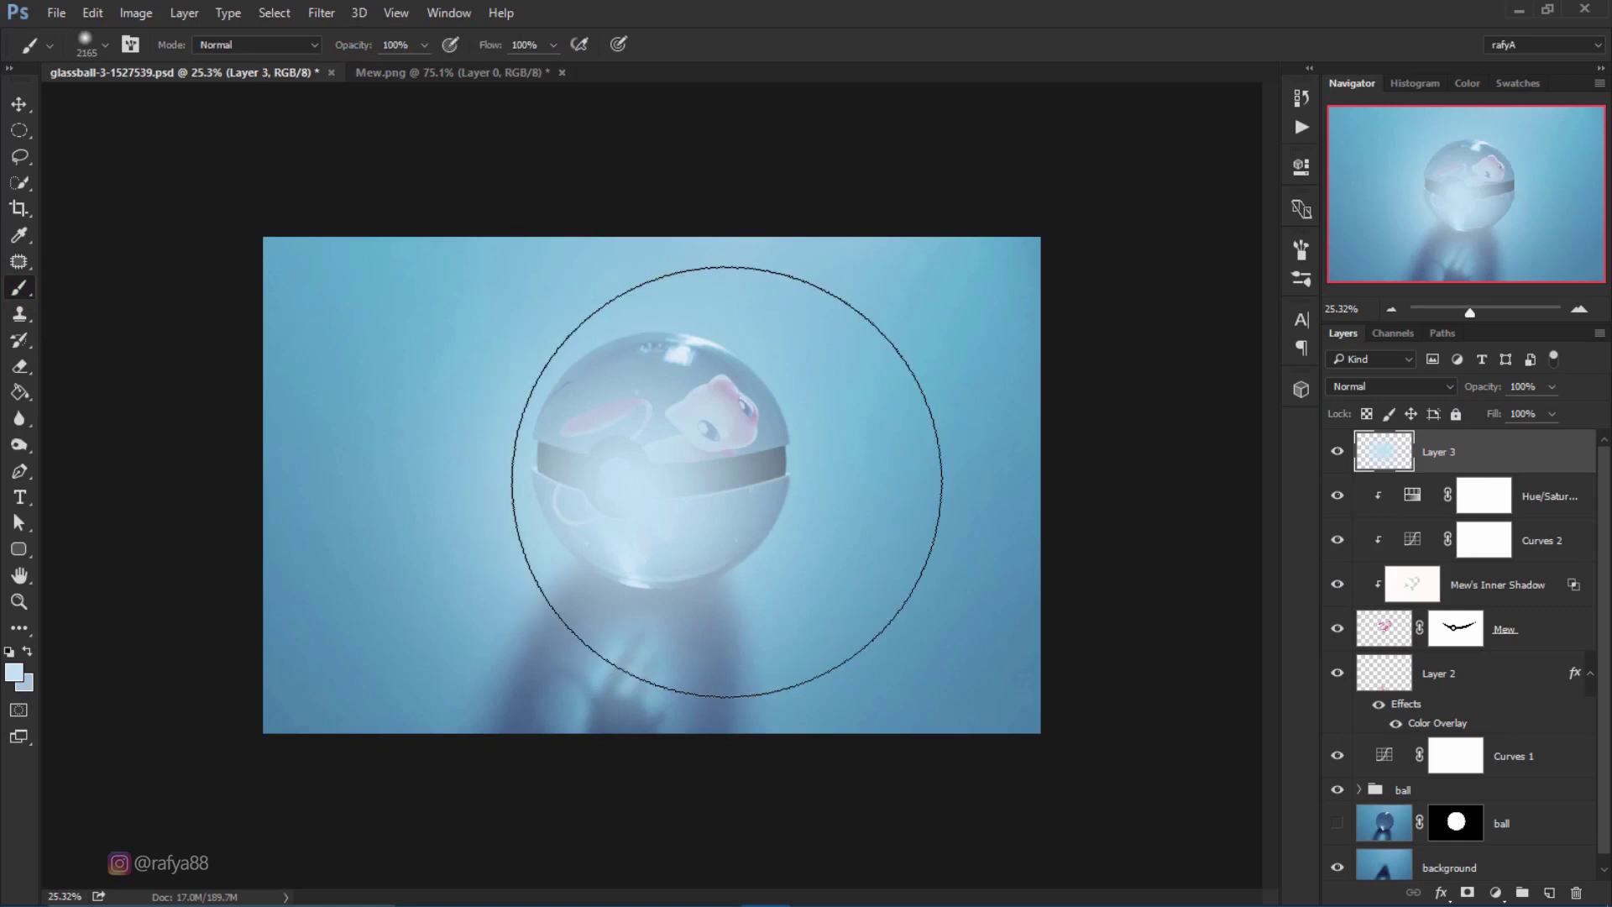
key("ctrl+z")
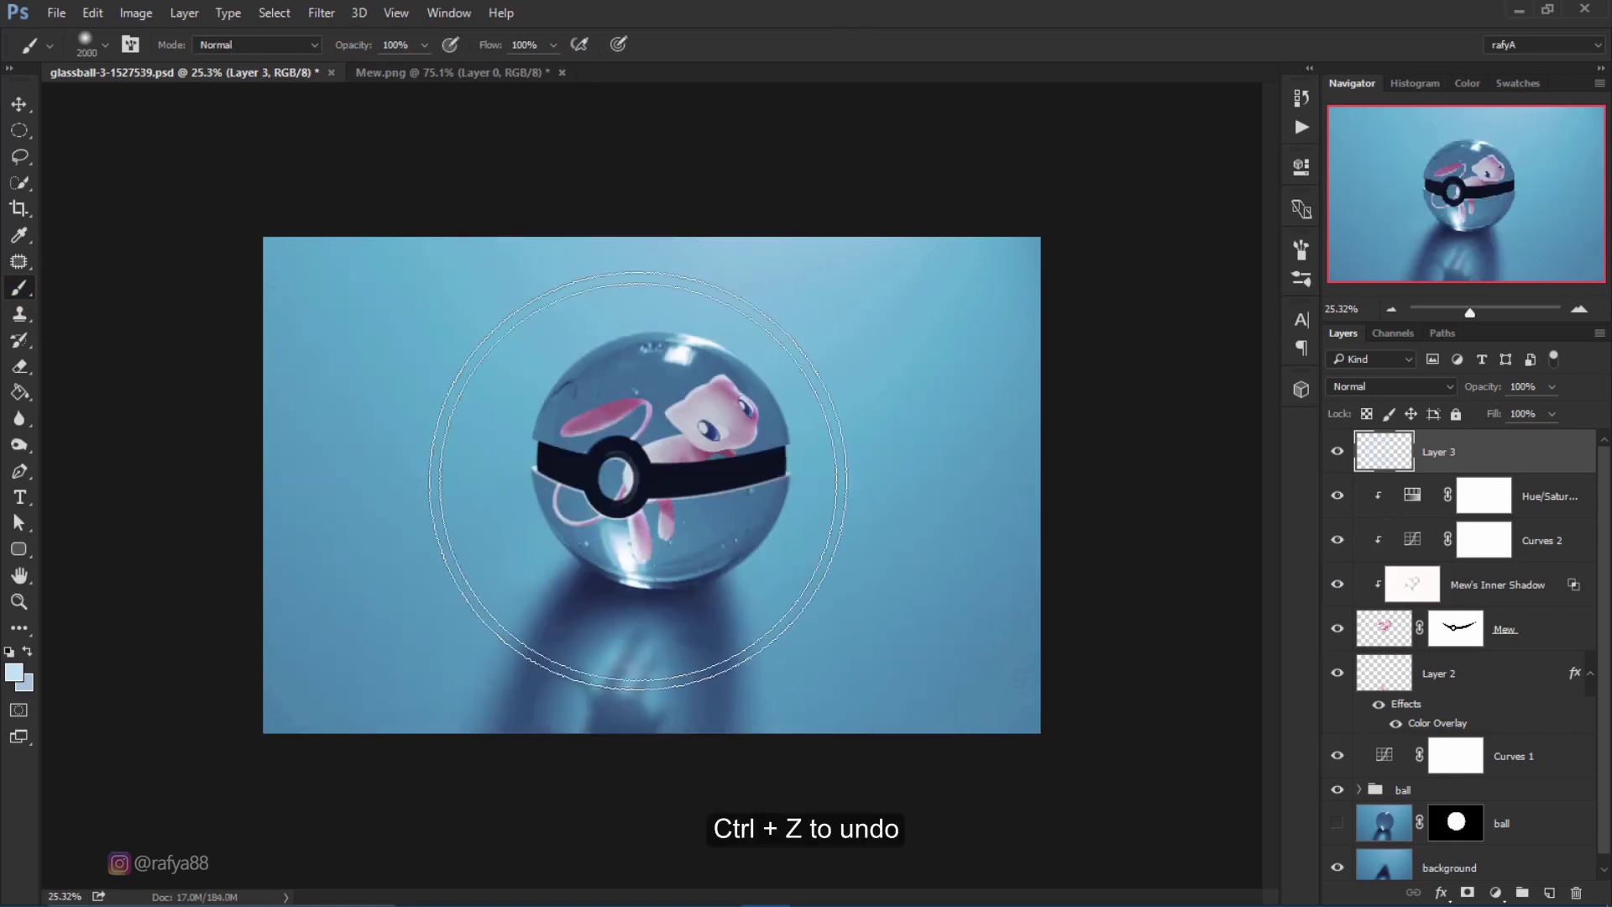
key("bracketleft")
key("bracketleft")
key("bracketleft")
left_click(704, 407)
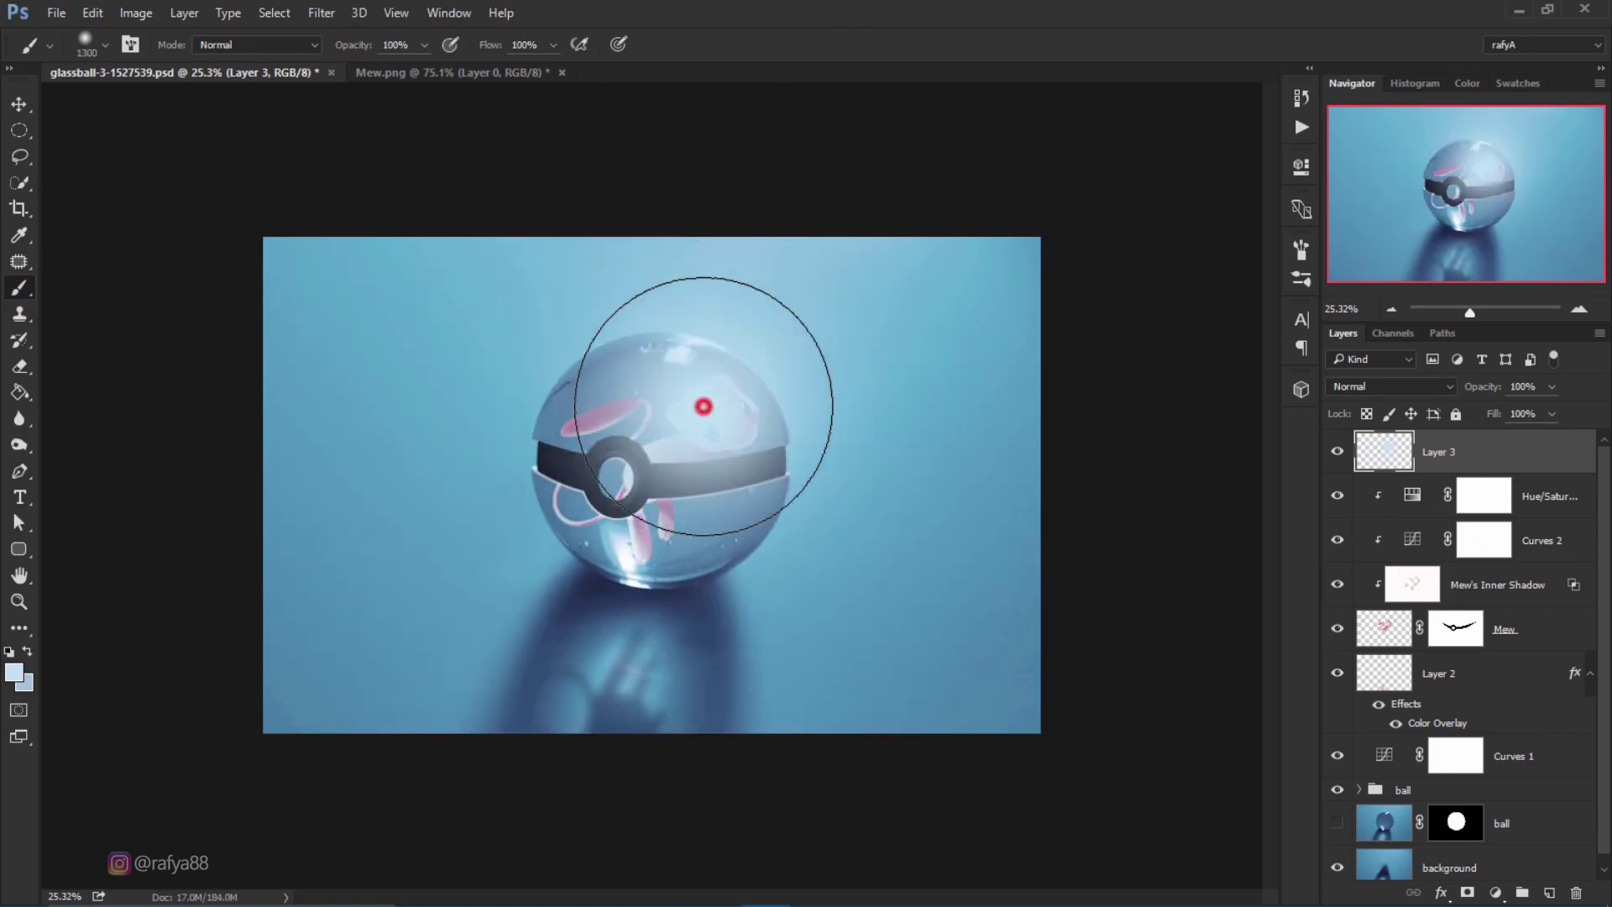
Move the glow up over the ball and scale it to about 142%.
key("ctrl+t")
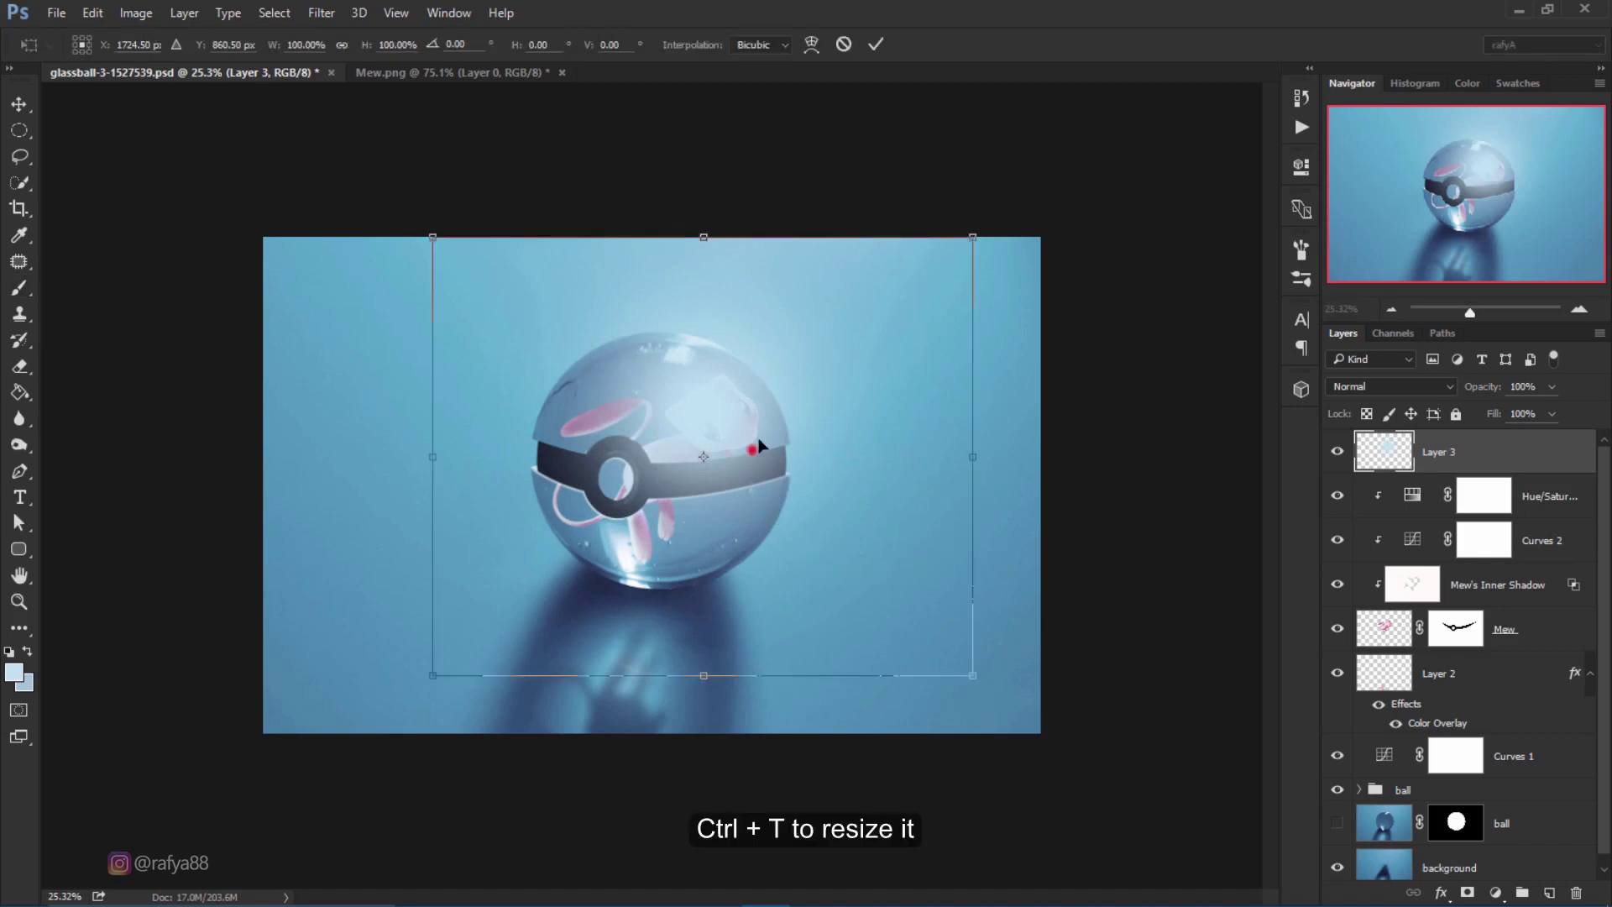
left_click_drag(760, 446, 823, 315)
left_click_drag(499, 530, 410, 671)
left_click_drag(785, 527, 815, 524)
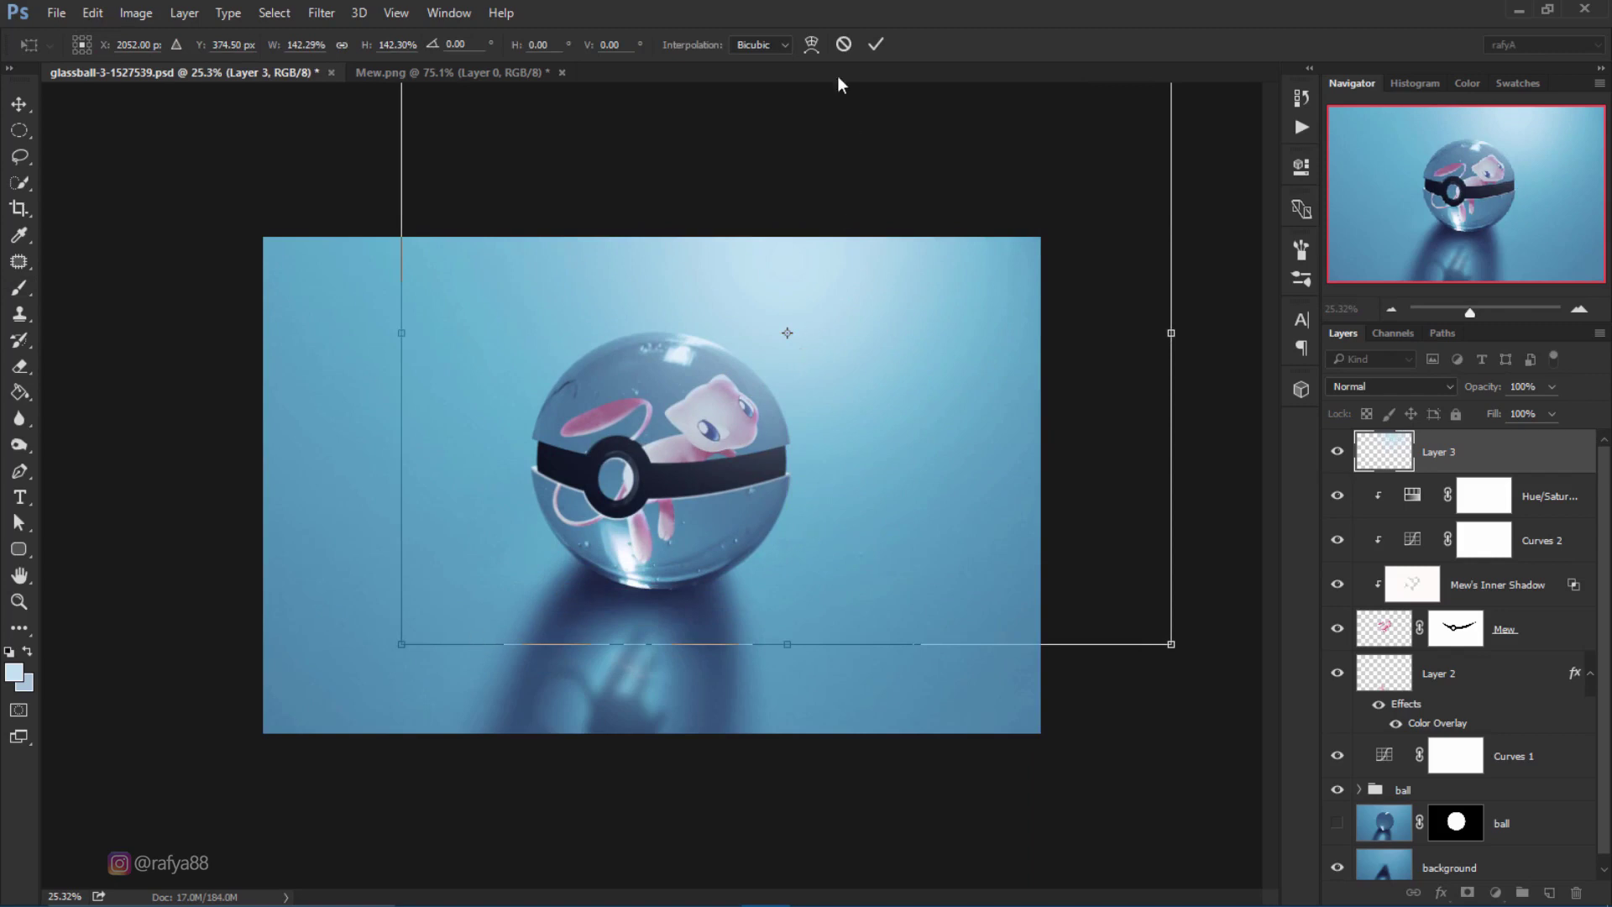
Paint a soft dab on new Layer 4 in Screen mode and move it to the ball's upper right.
left_click(1550, 892)
left_click(646, 492)
left_click(1414, 385)
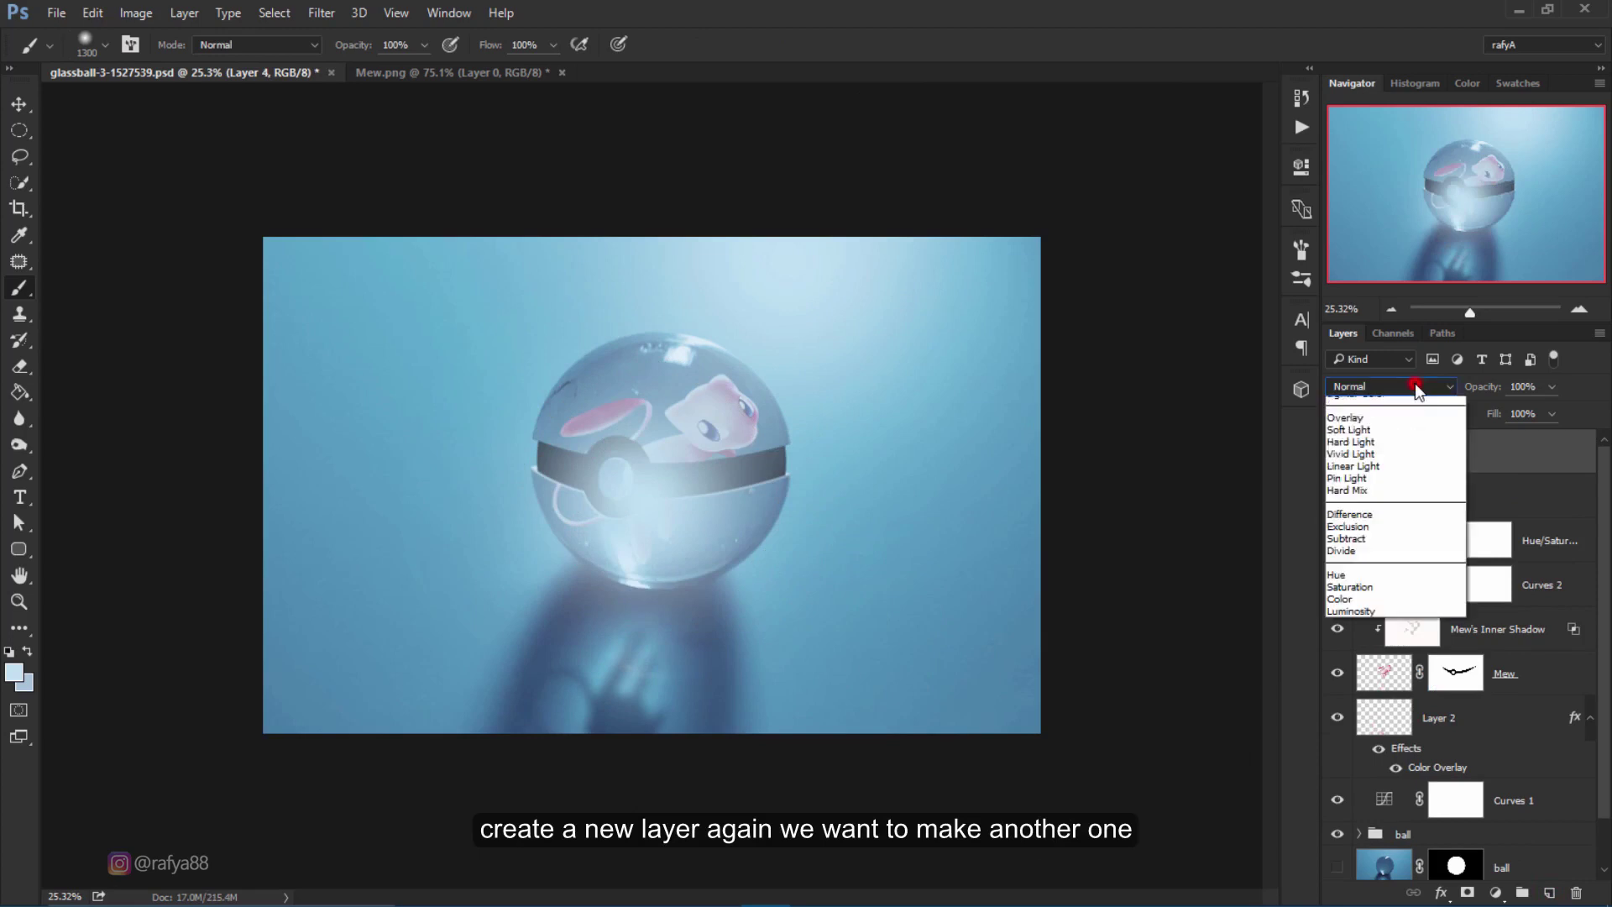
left_click(1384, 524)
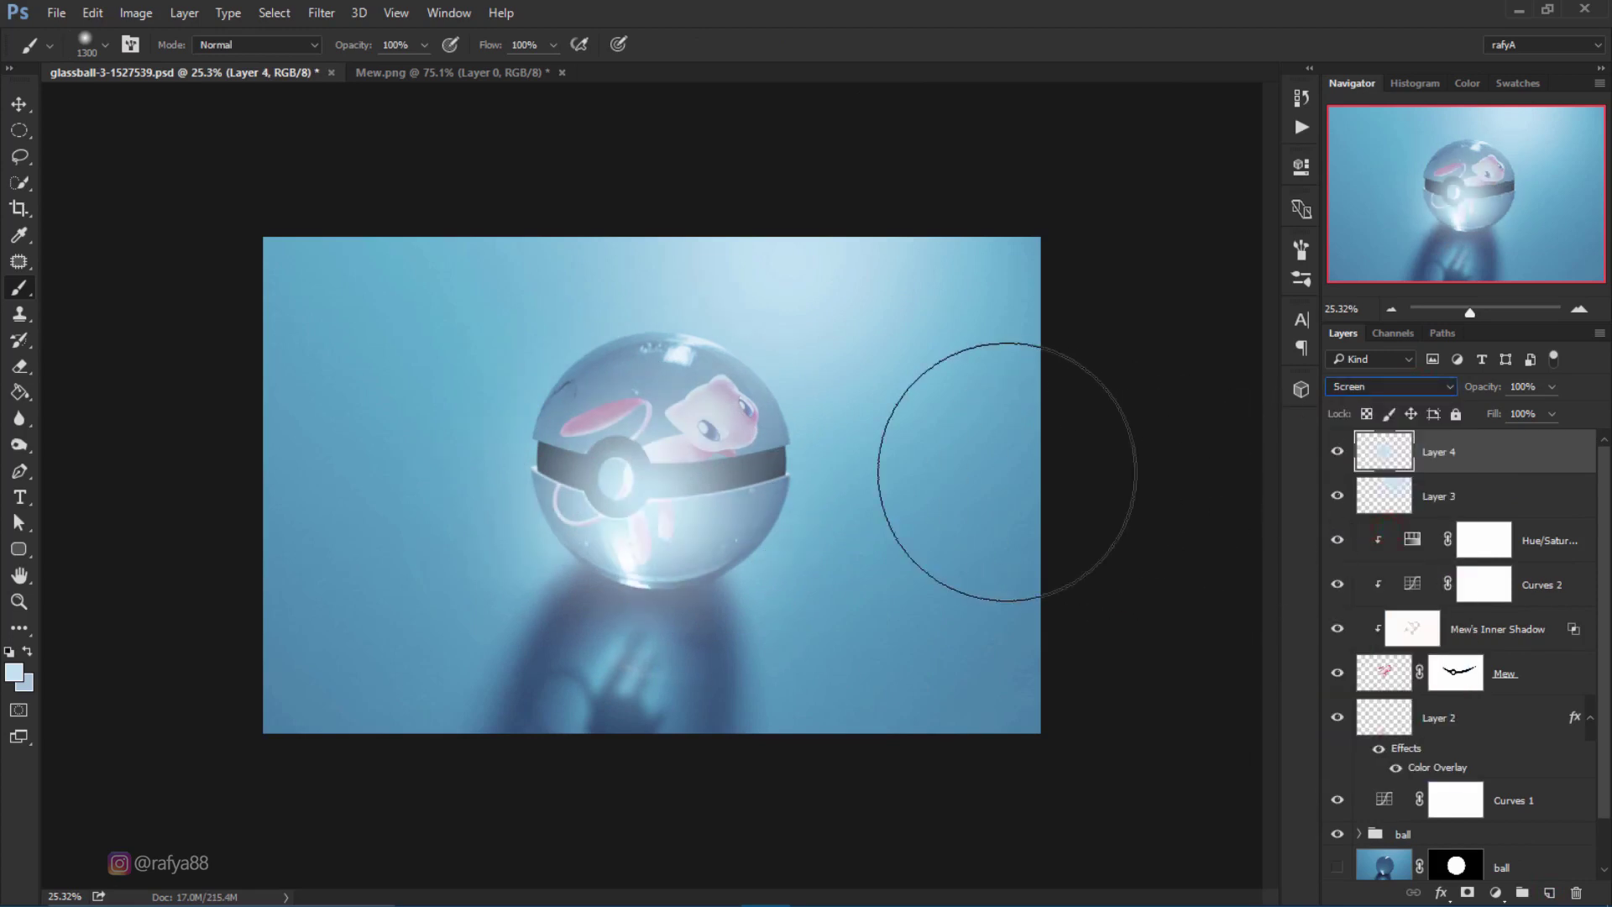
key("ctrl+t")
left_click_drag(887, 480, 917, 285)
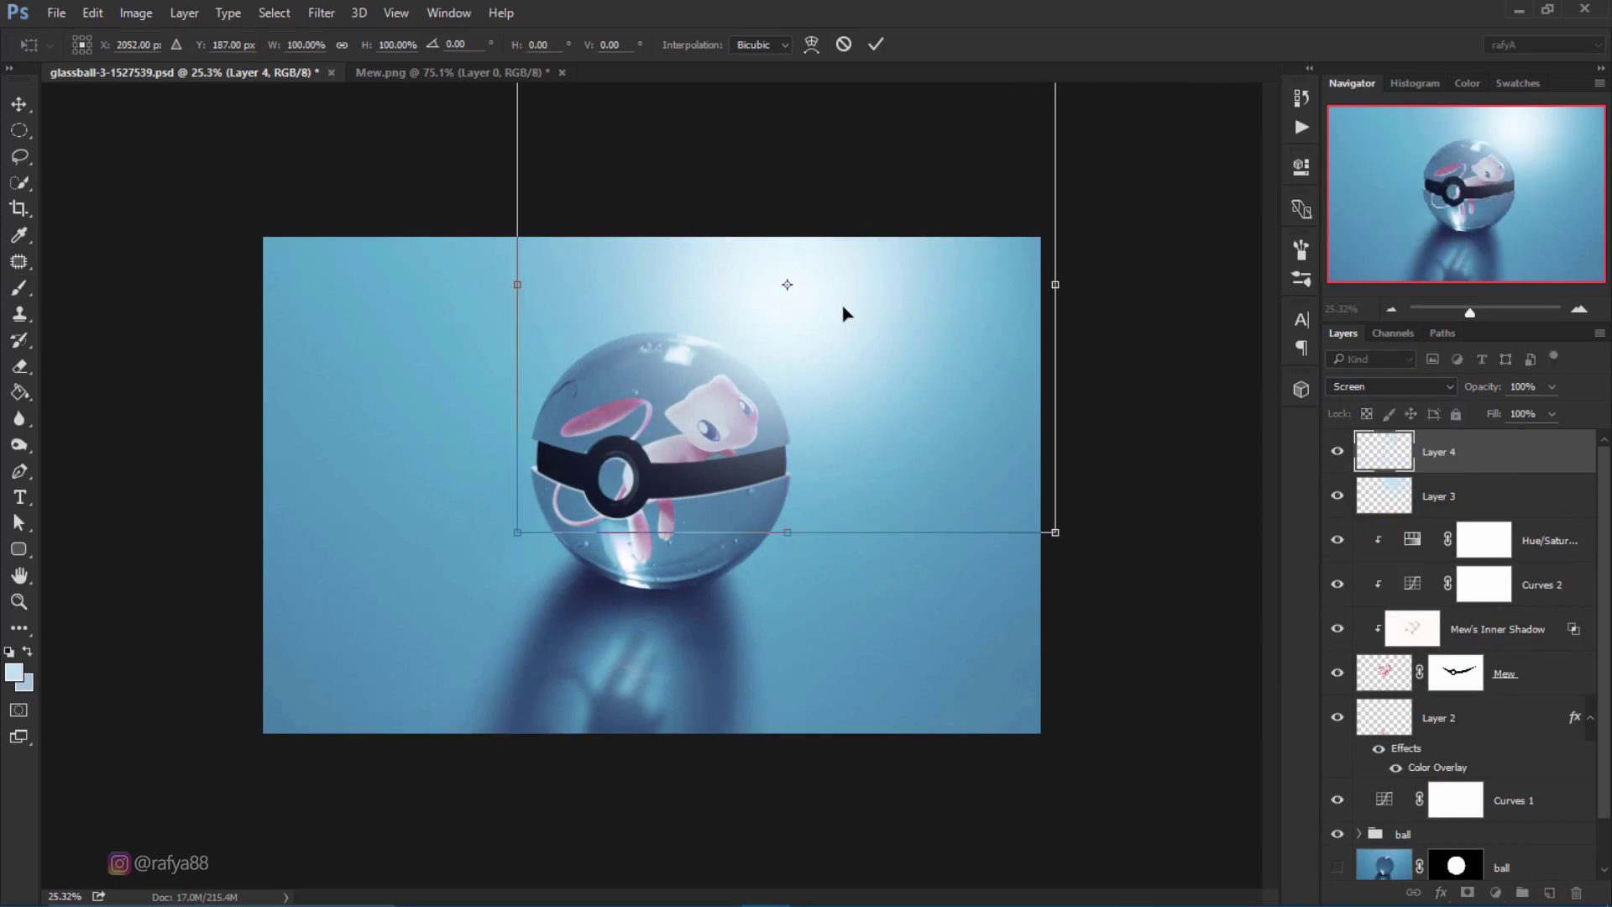
left_click(1502, 461)
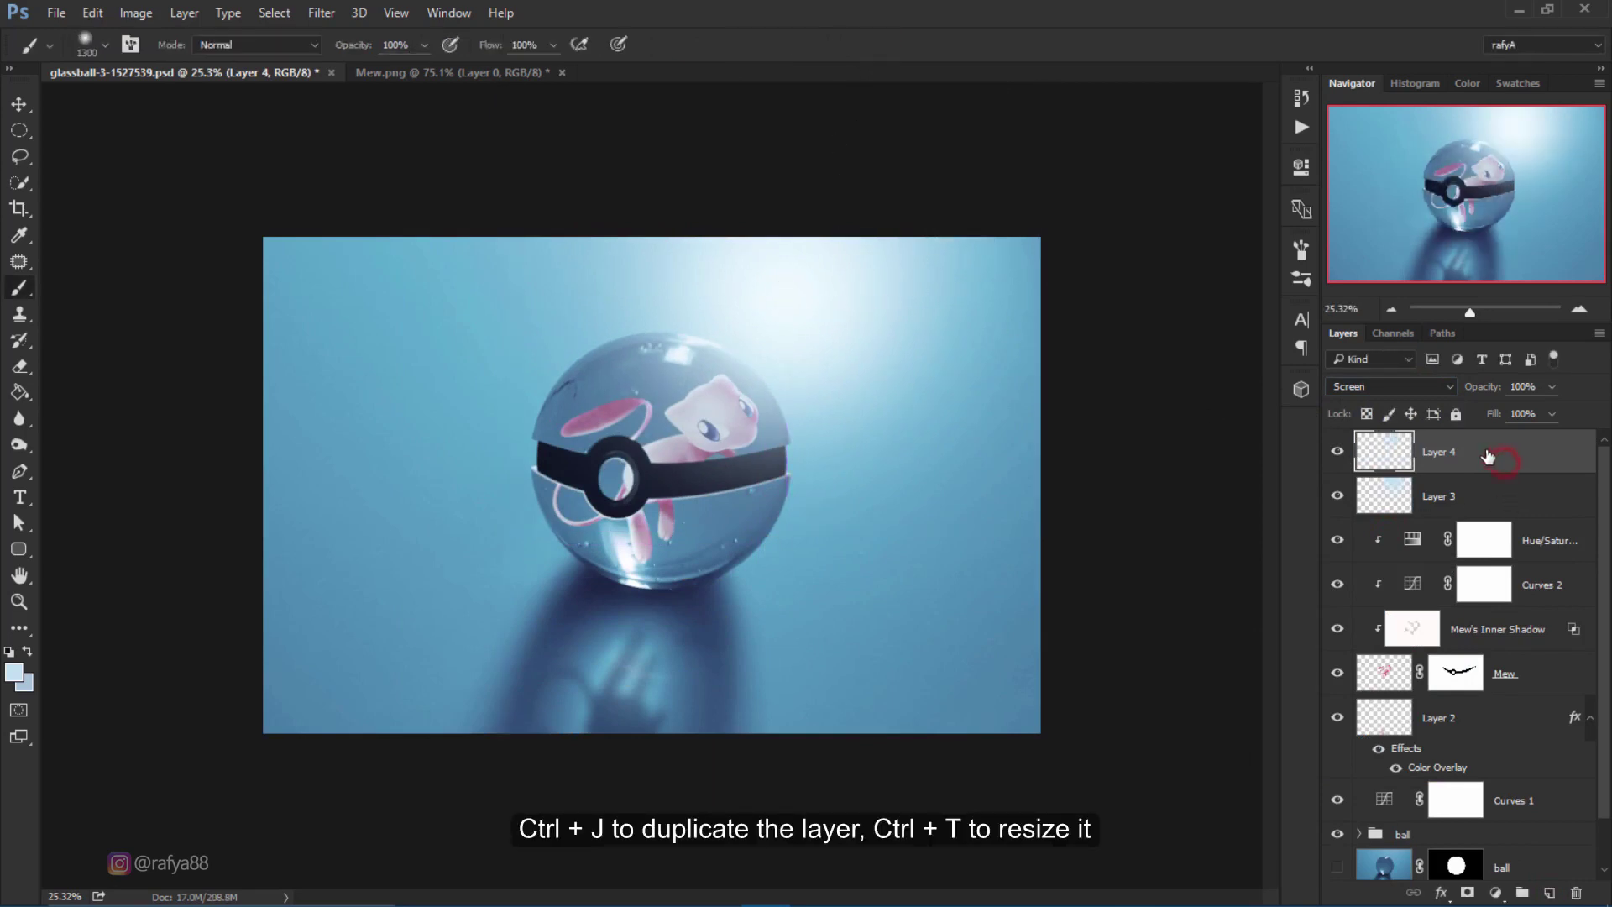
Duplicate the light, shrink the copy to about 79% at the ball's base, with 87% opacity.
key("ctrl+j")
key("ctrl+t")
mouse_move(792, 475)
left_mouse_down()
mouse_move(821, 529)
mouse_move(759, 586)
mouse_move(756, 565)
left_mouse_up()
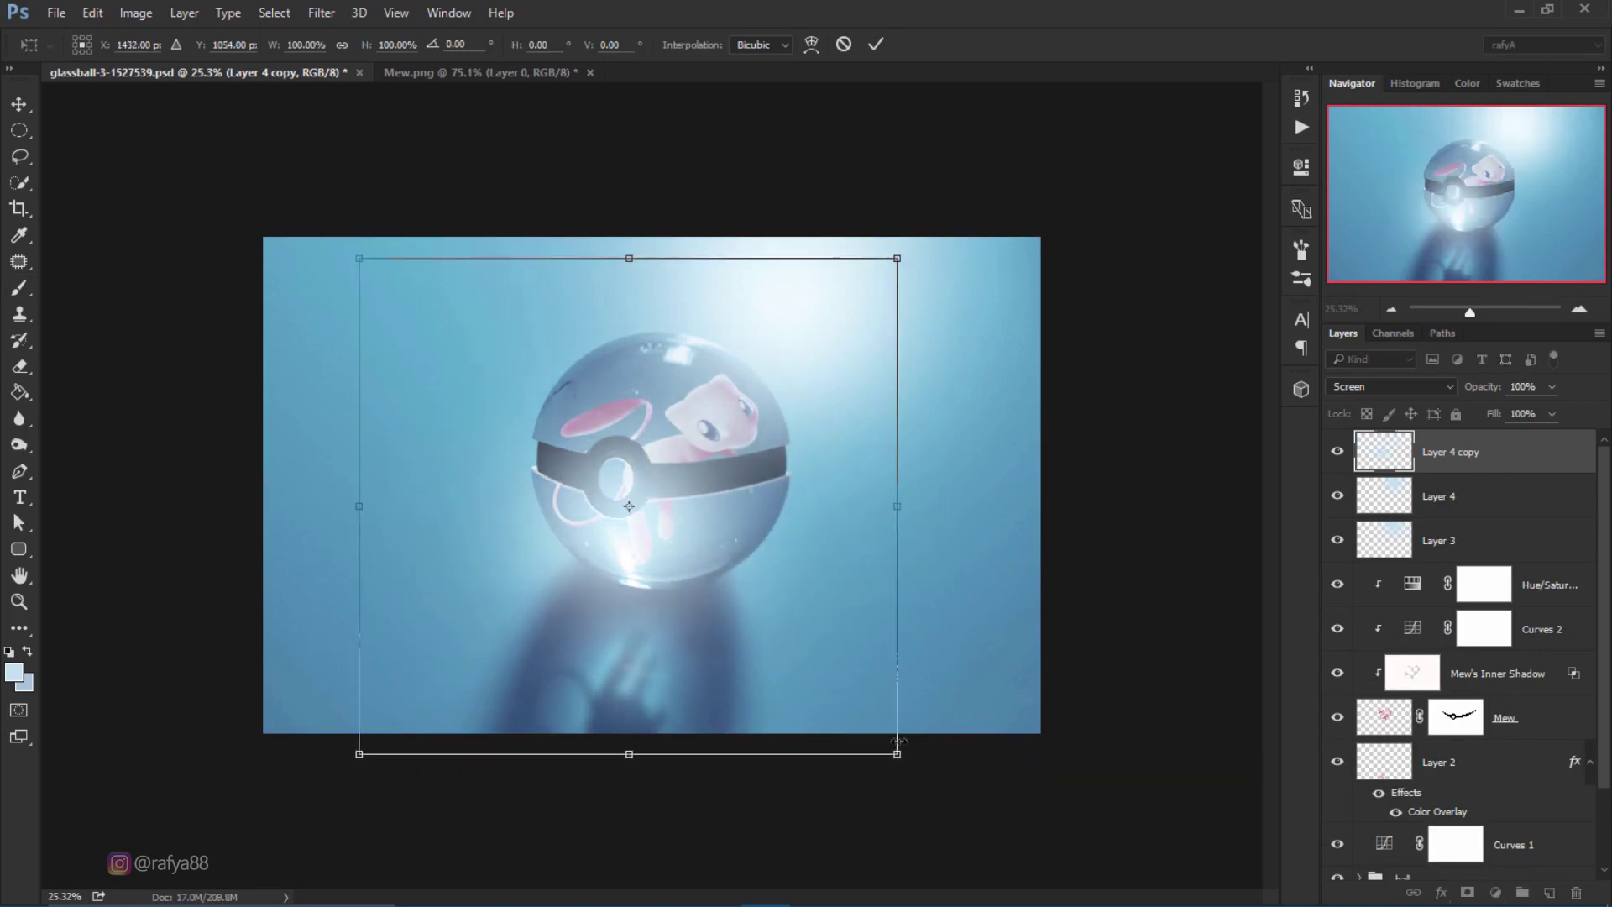
left_click_drag(897, 759, 805, 698)
left_click_drag(731, 603, 726, 617)
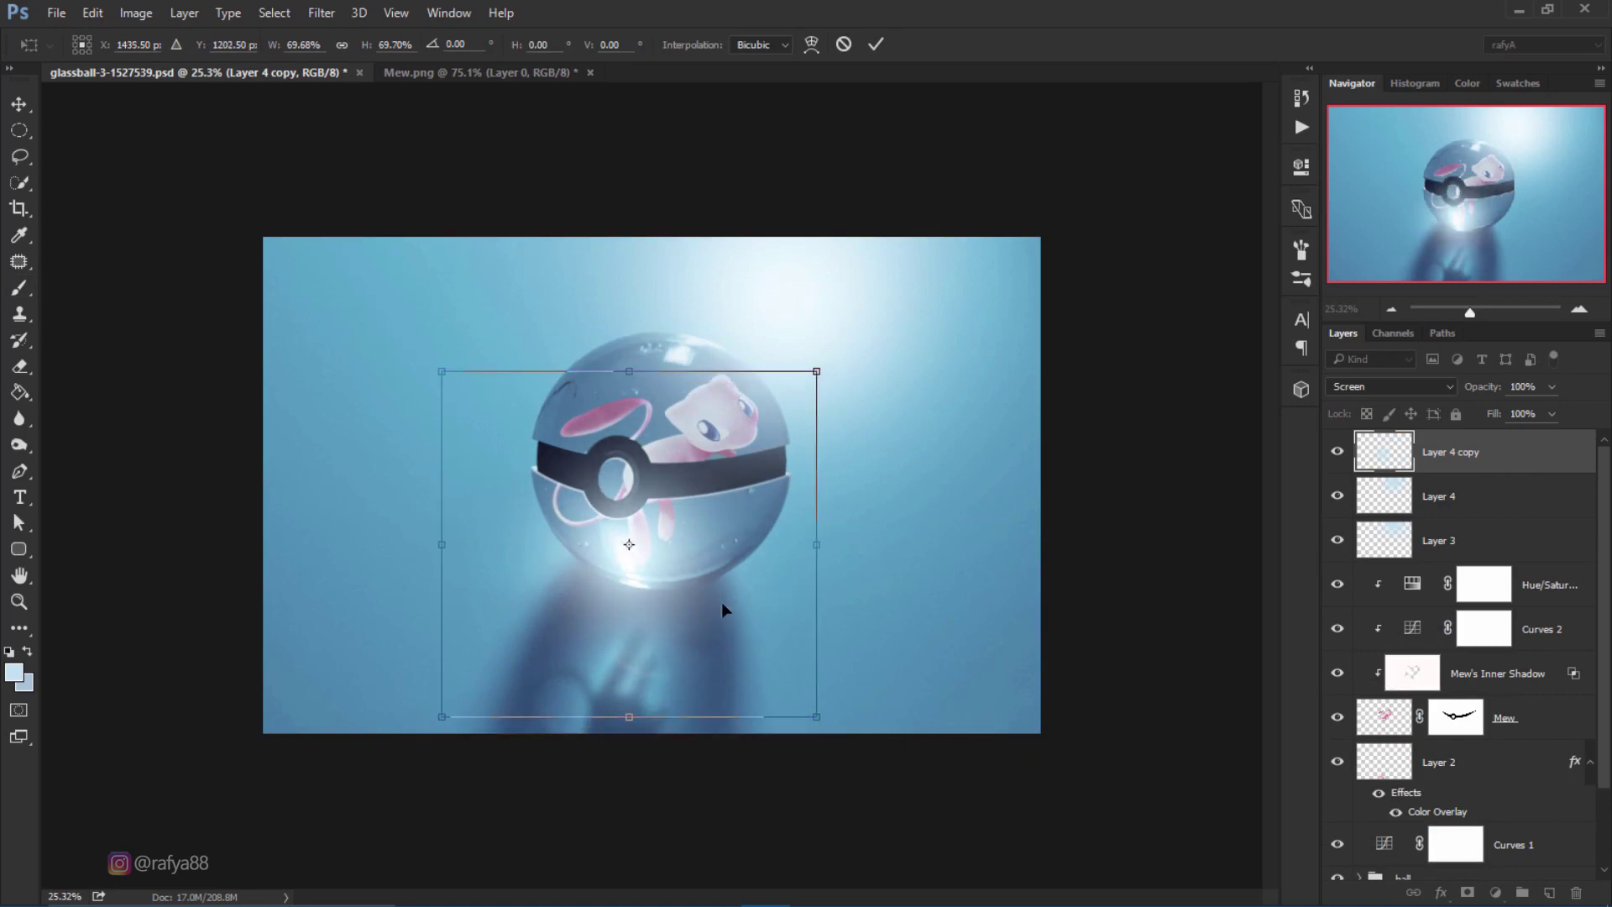
left_click(875, 44)
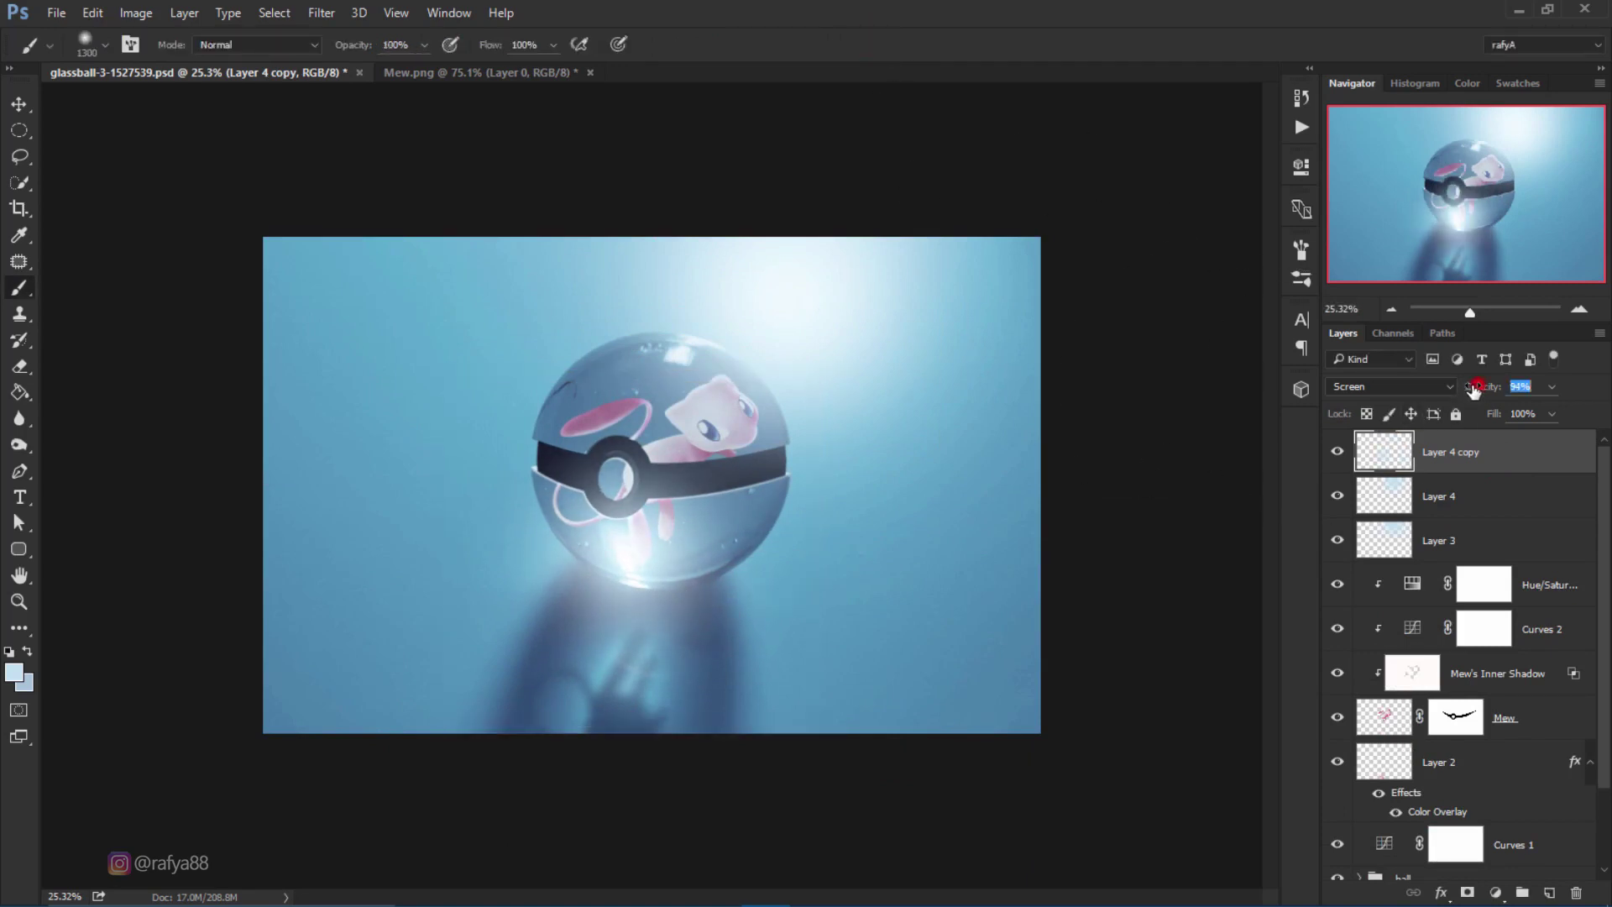
left_click_drag(1474, 389, 1467, 390)
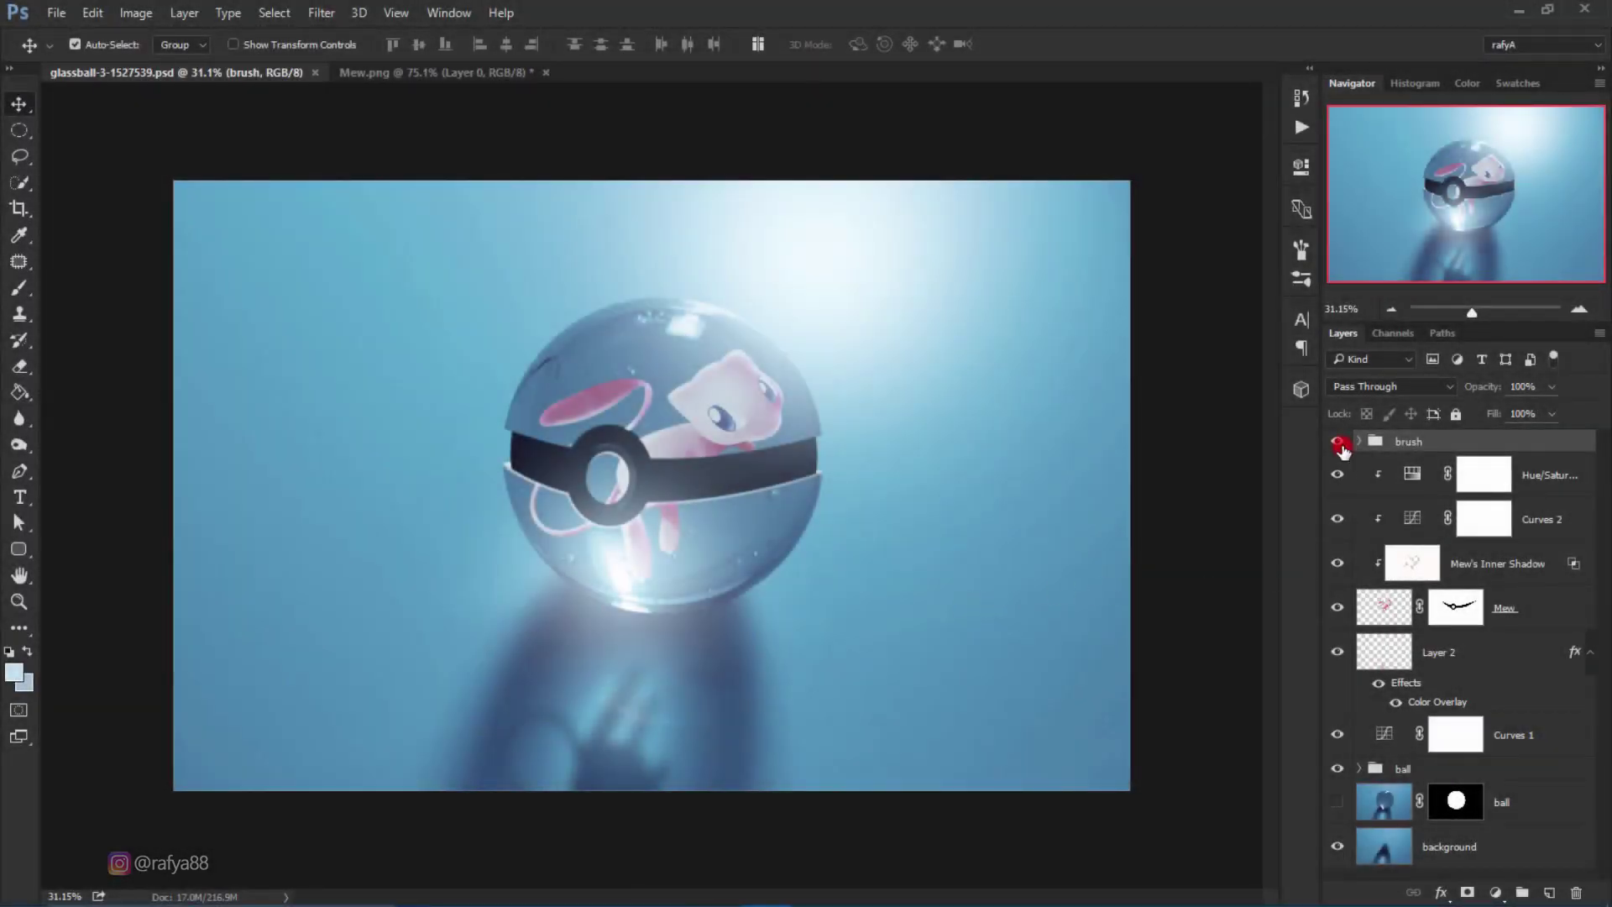
left_click(1340, 445)
left_click(1340, 443)
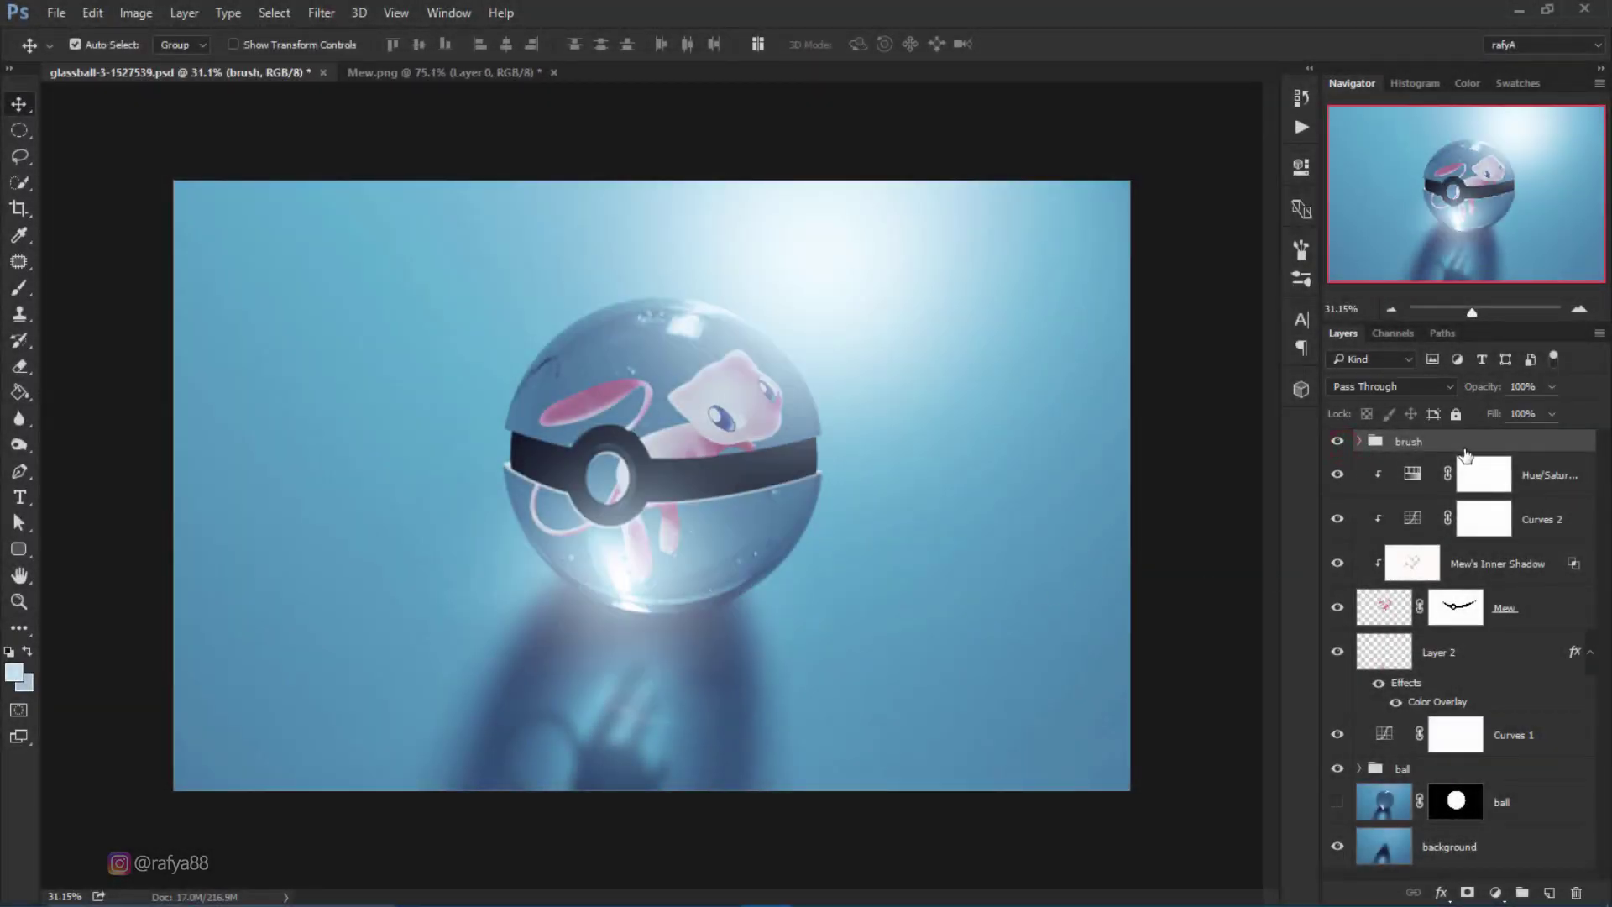
scroll(936, 414, "down", 2)
scroll(933, 410, "down", 2)
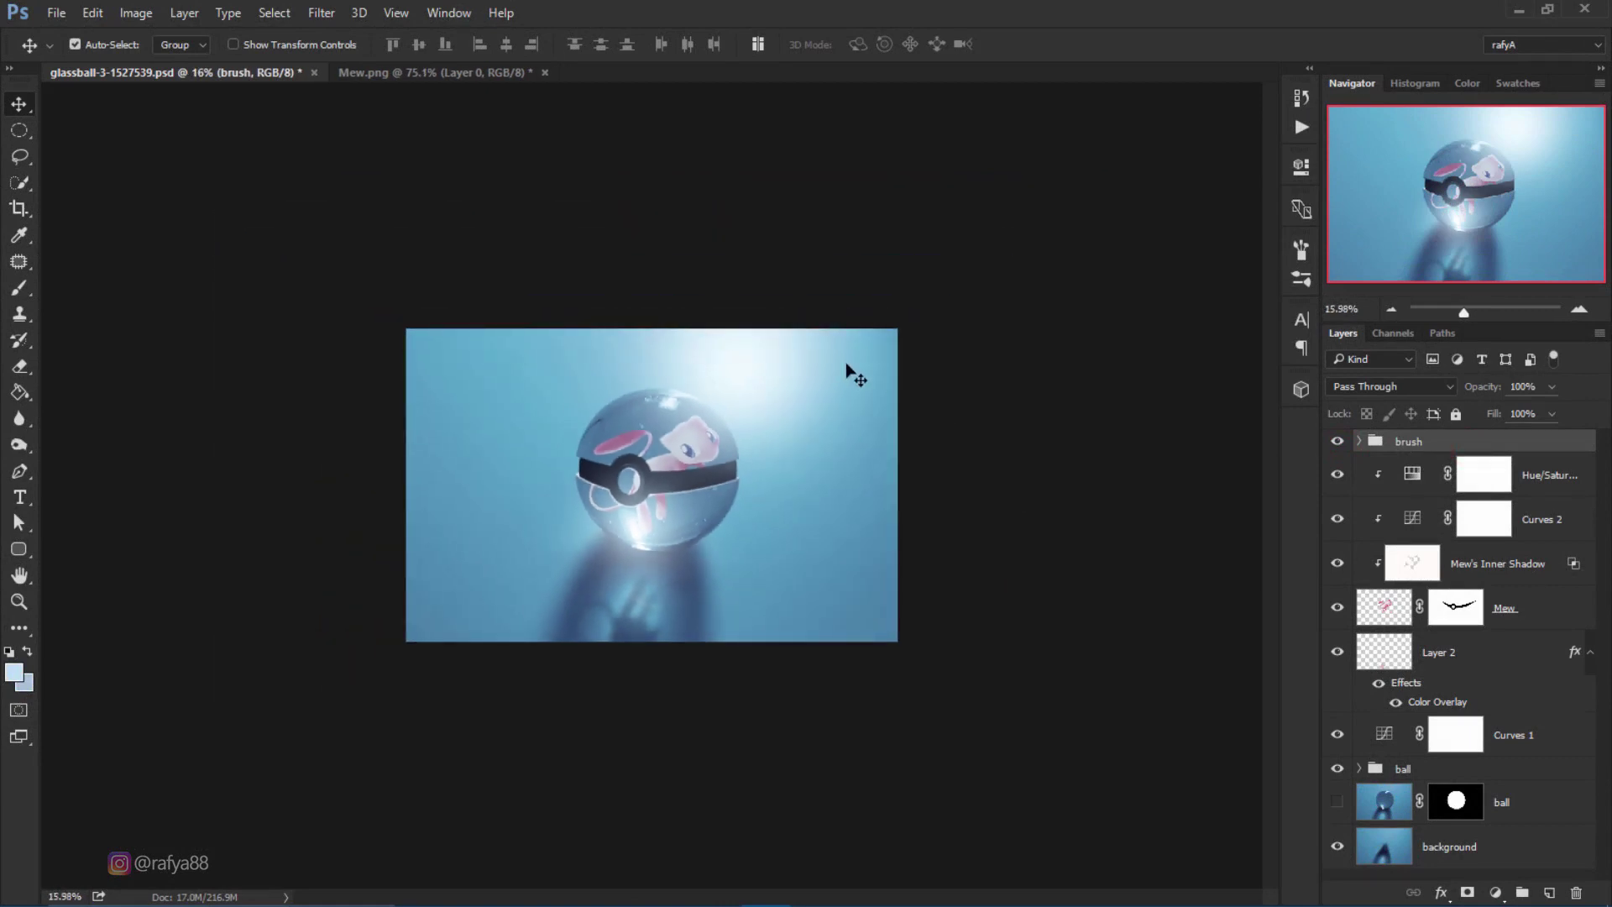
key("ctrl+0")
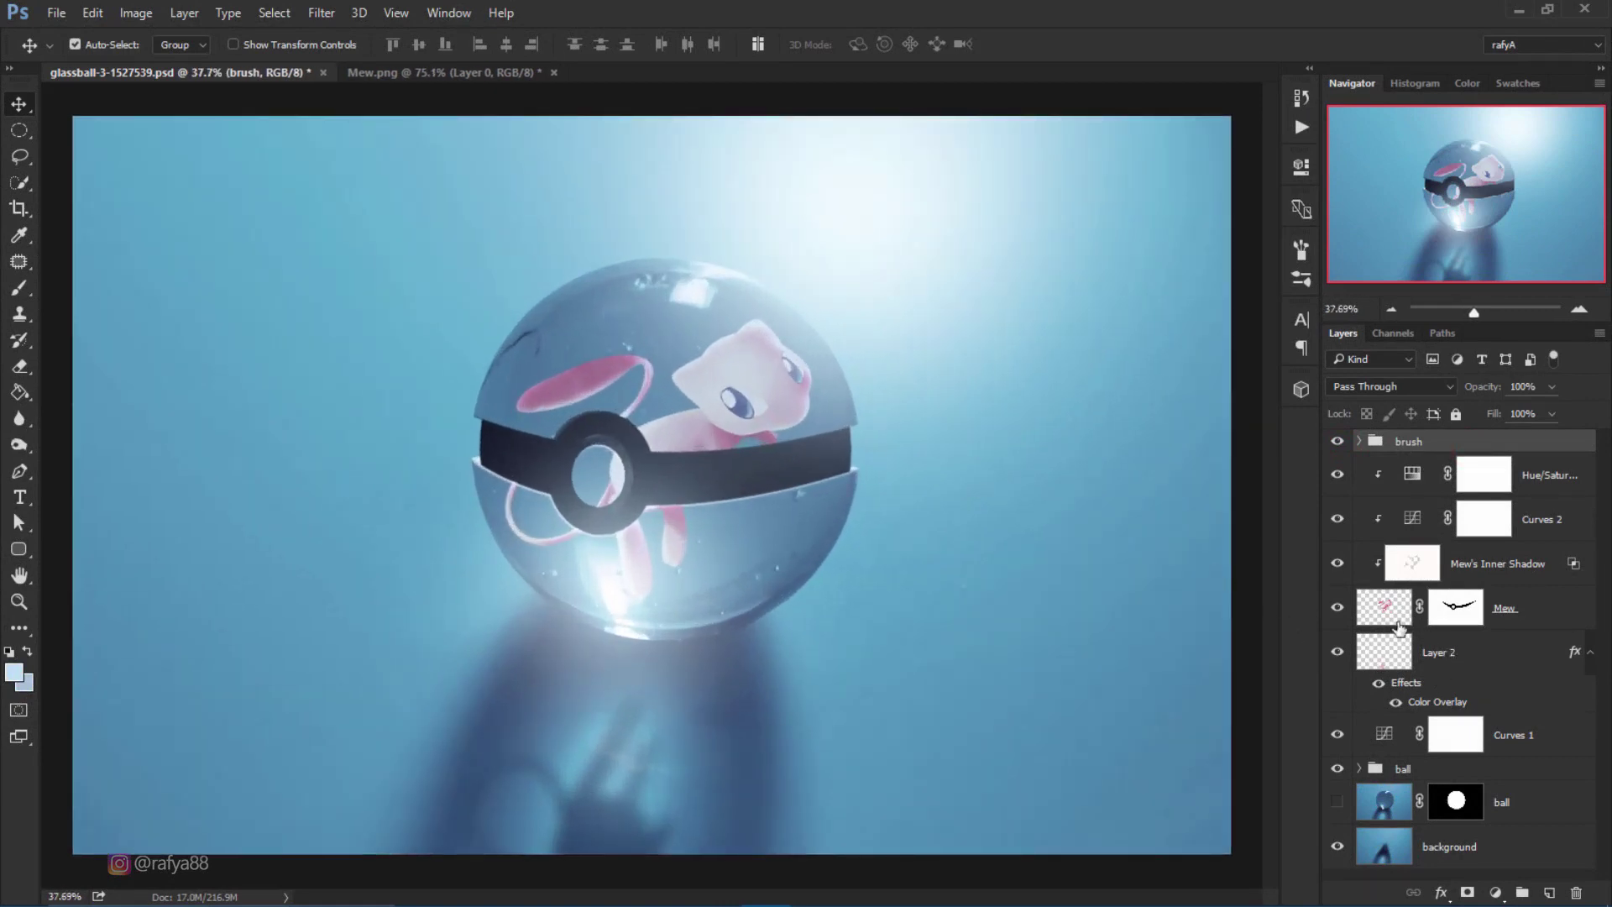
left_click(1529, 599)
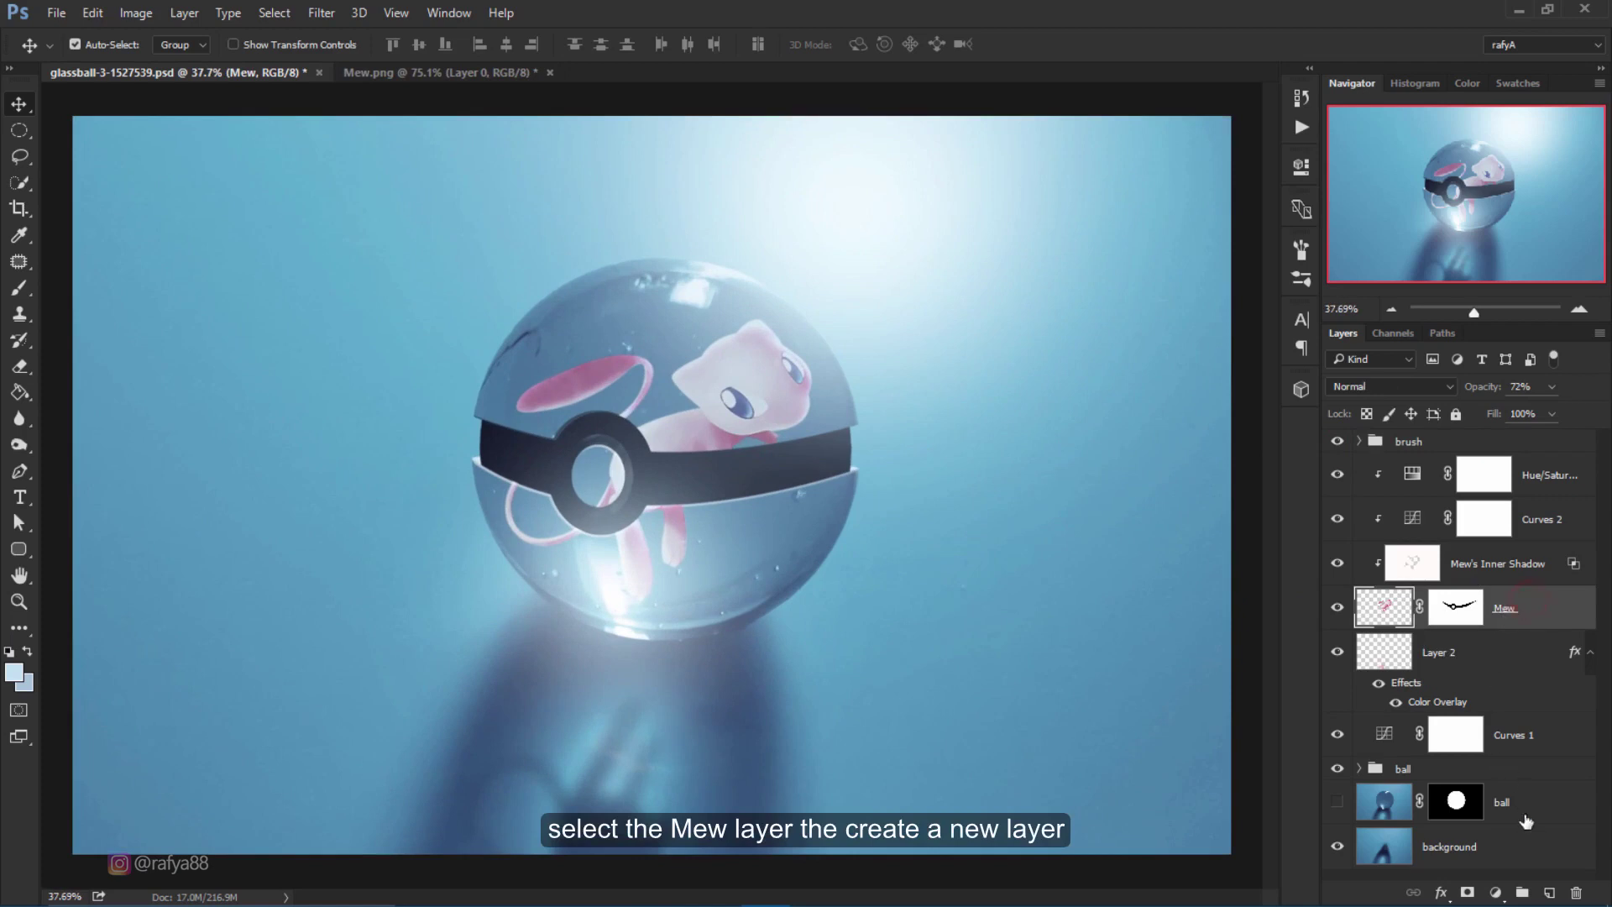
Add Layer 5 above Mew and fill it with 50% Gray.
left_click(1547, 893)
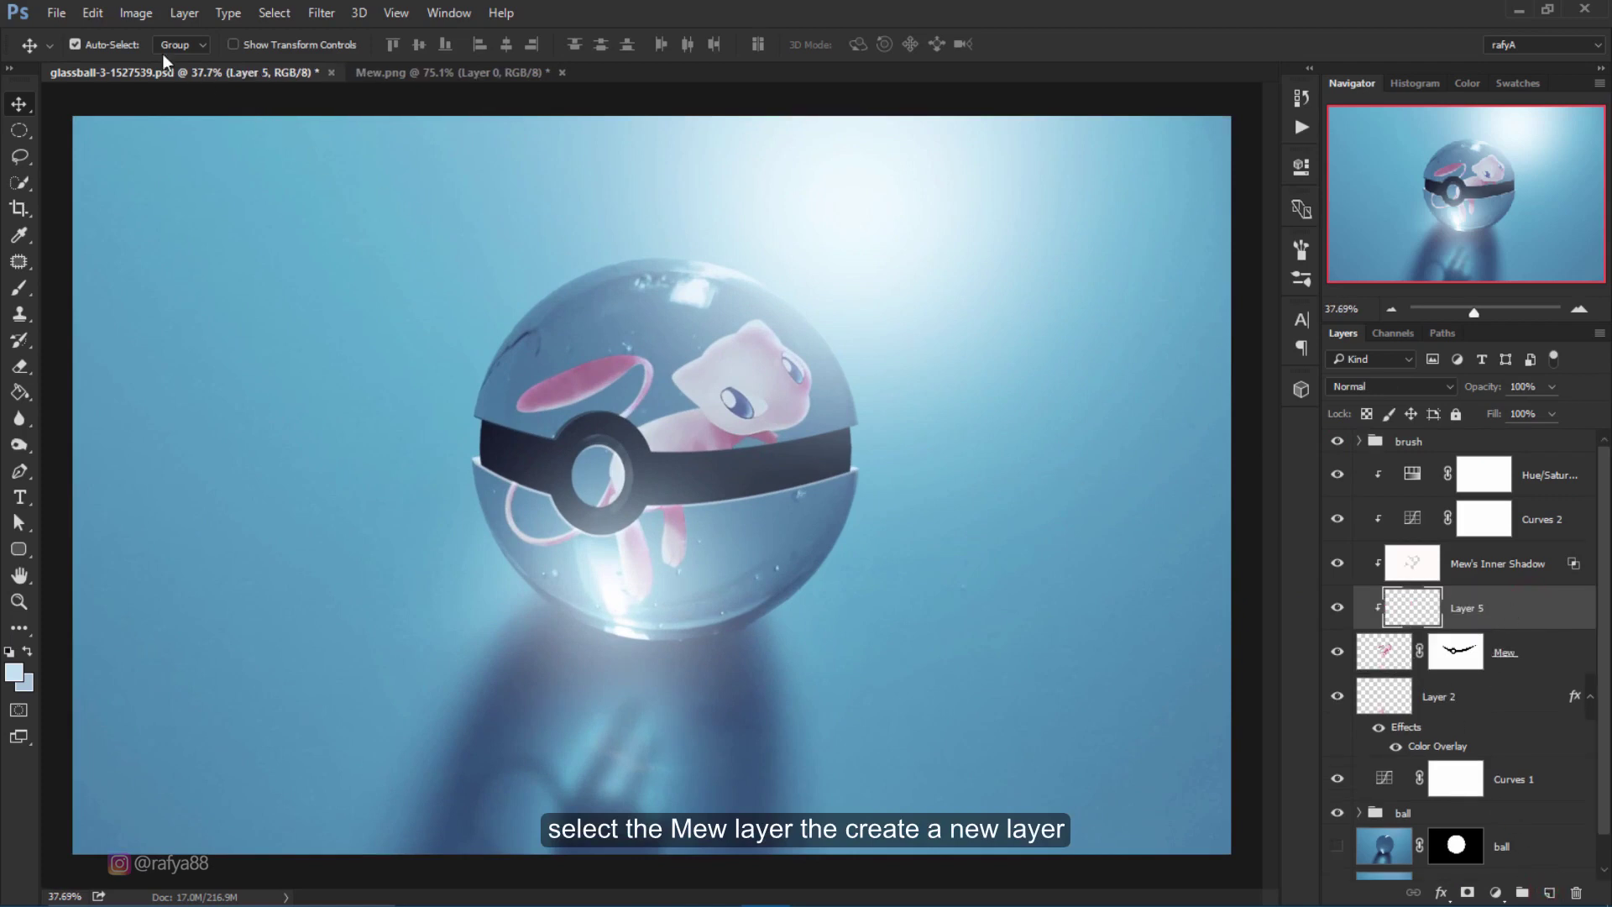
left_click(92, 13)
left_click(192, 300)
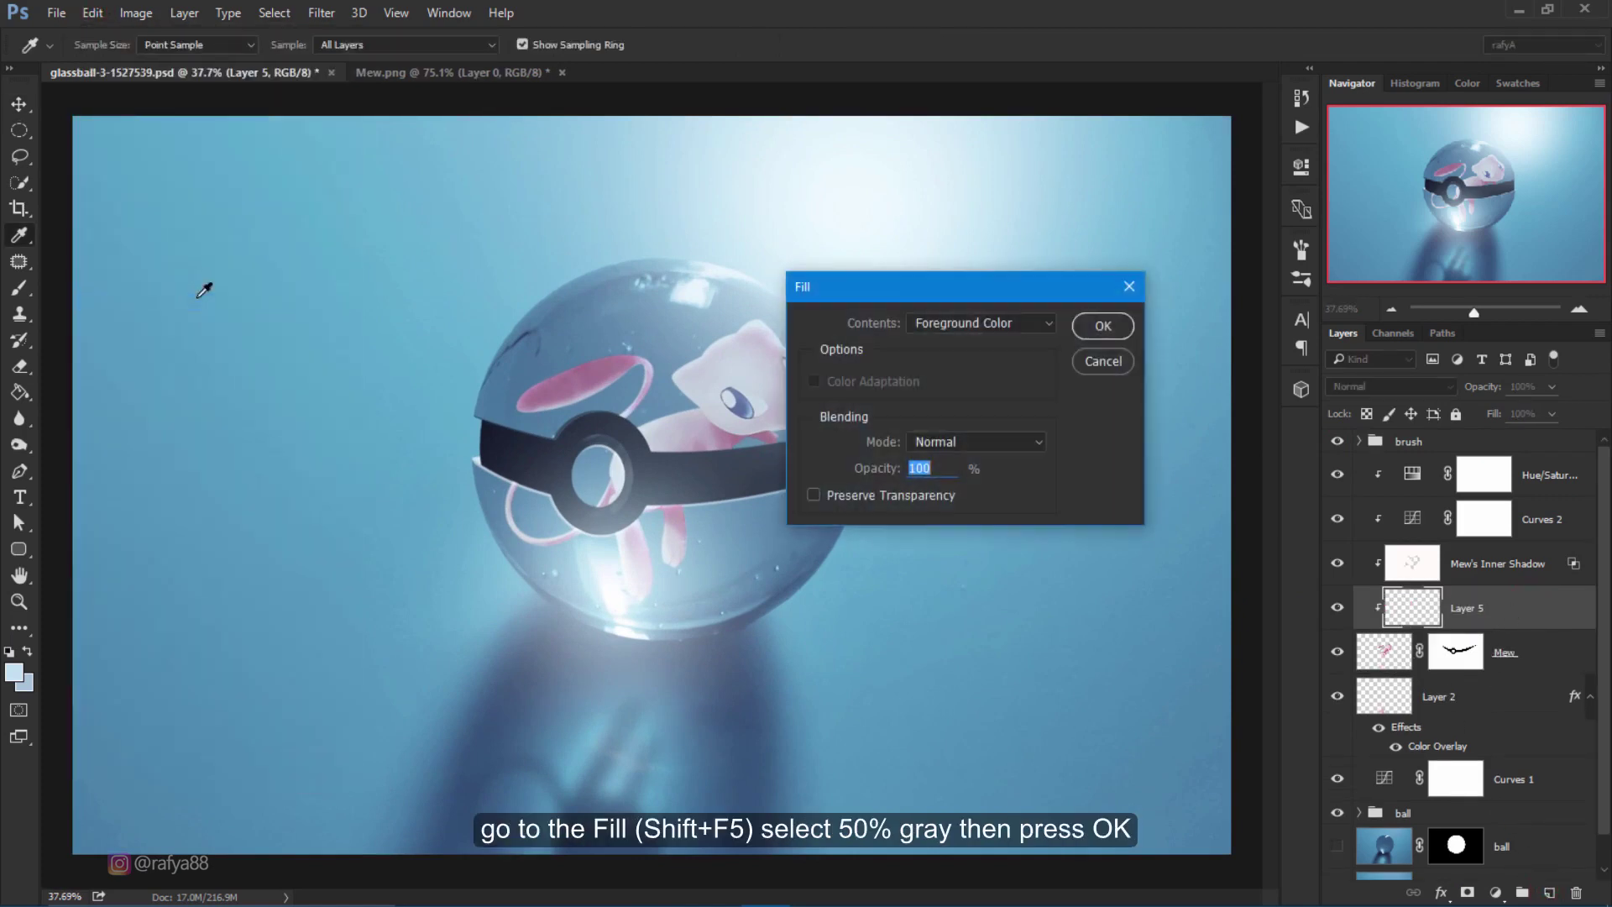
left_click(975, 322)
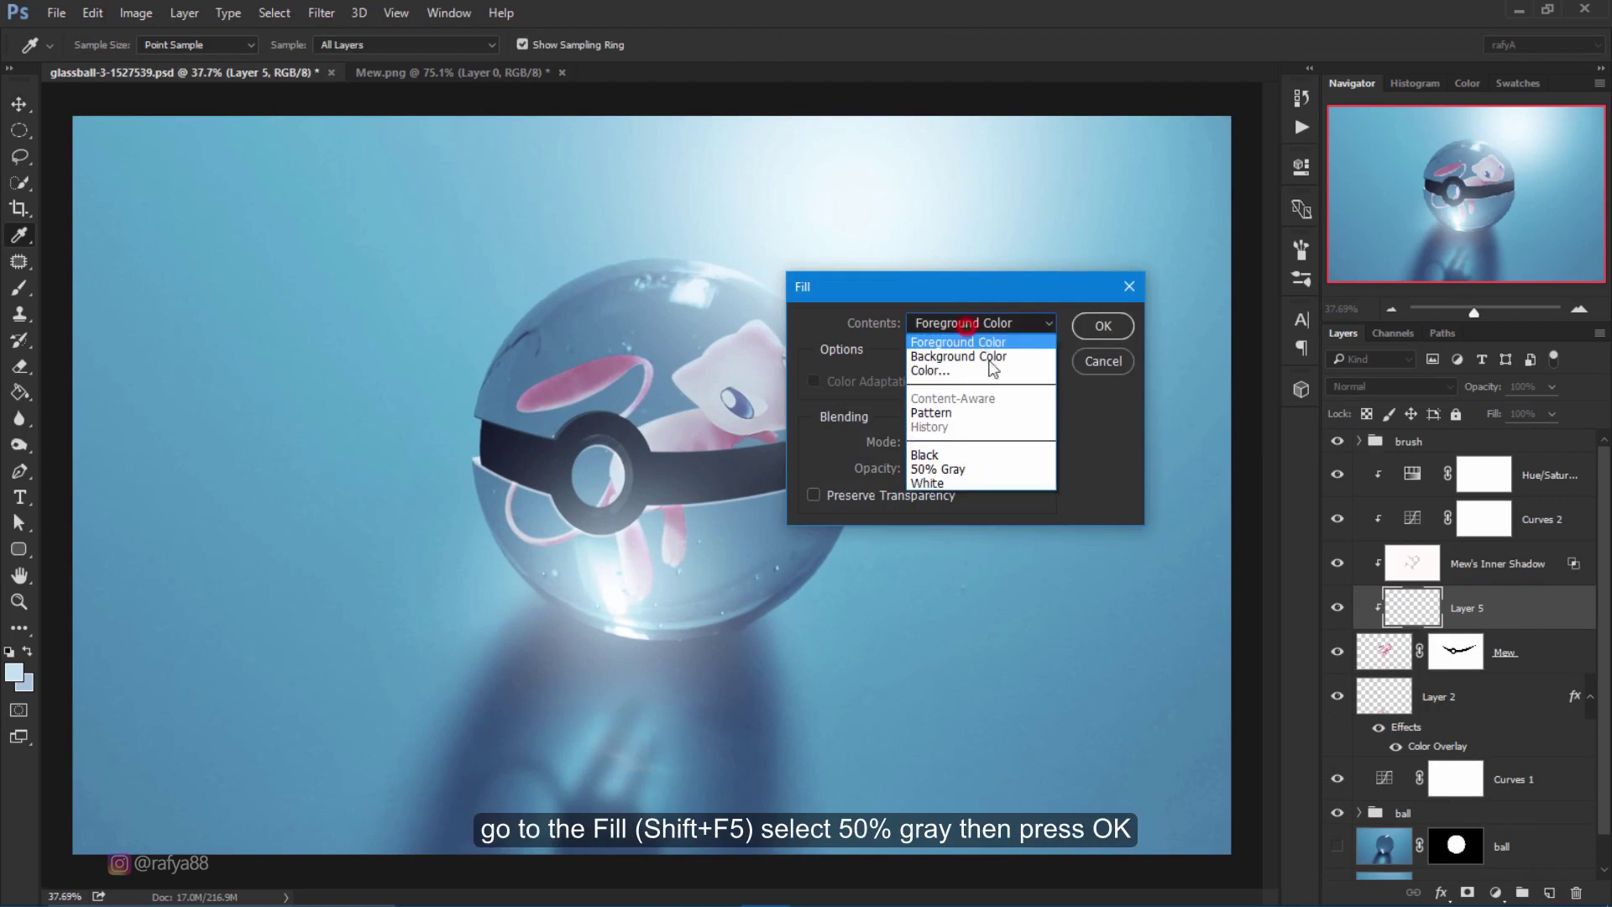
left_click(983, 469)
left_click(1103, 326)
Set Layer 5 to Overlay, zoom in on Mew, and select the Dodge Tool.
key("v")
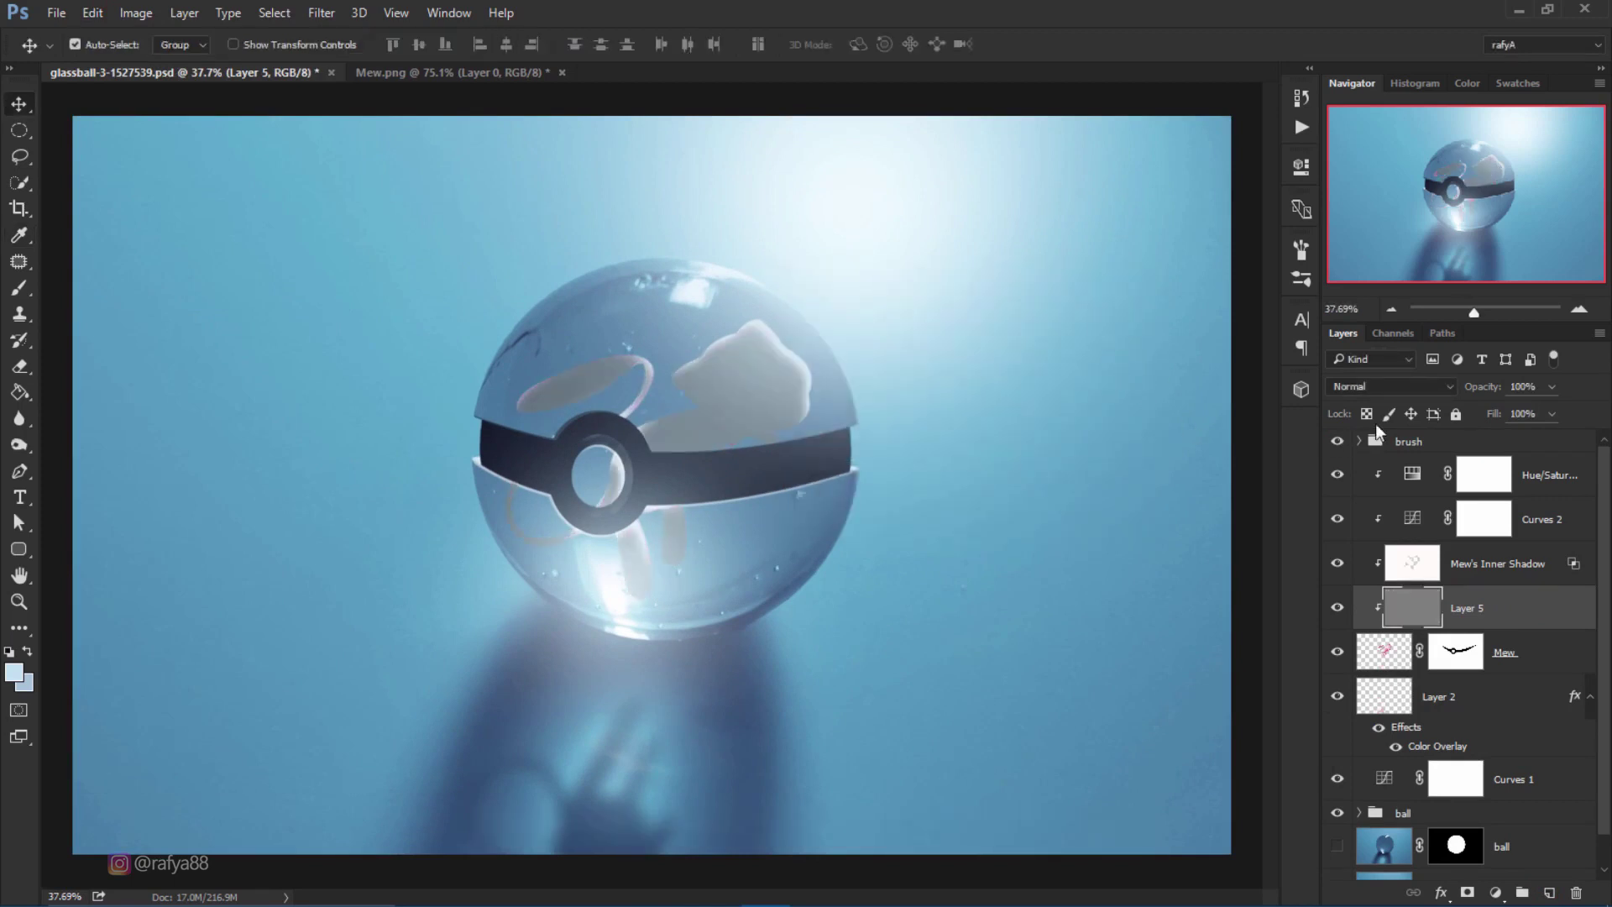
left_click(1390, 386)
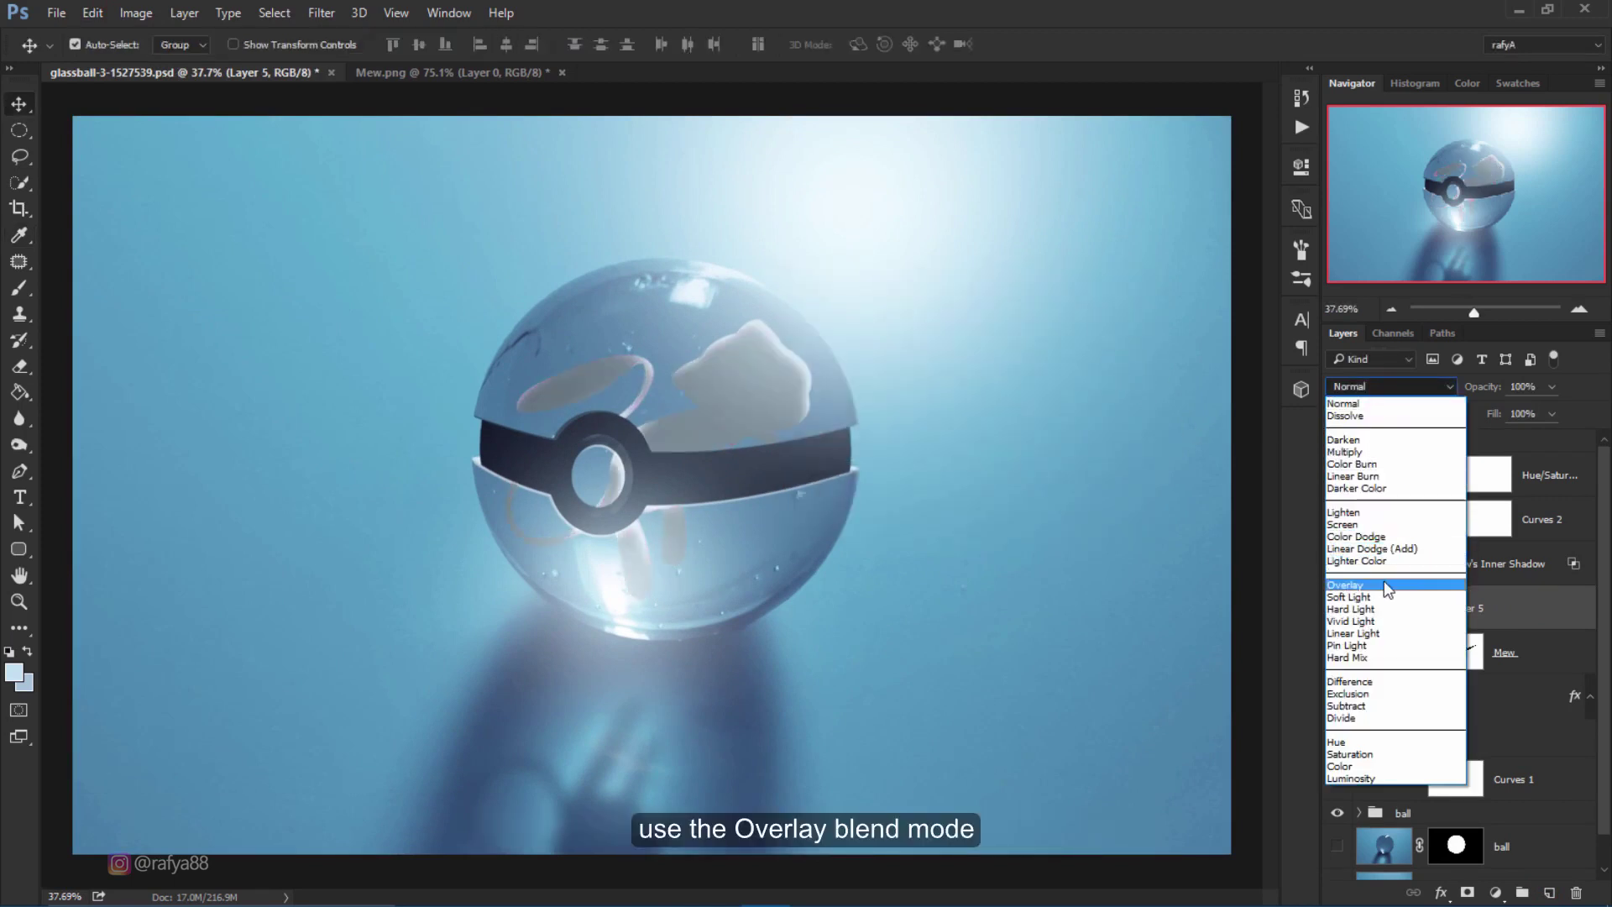
left_click(1384, 584)
left_click(1580, 310)
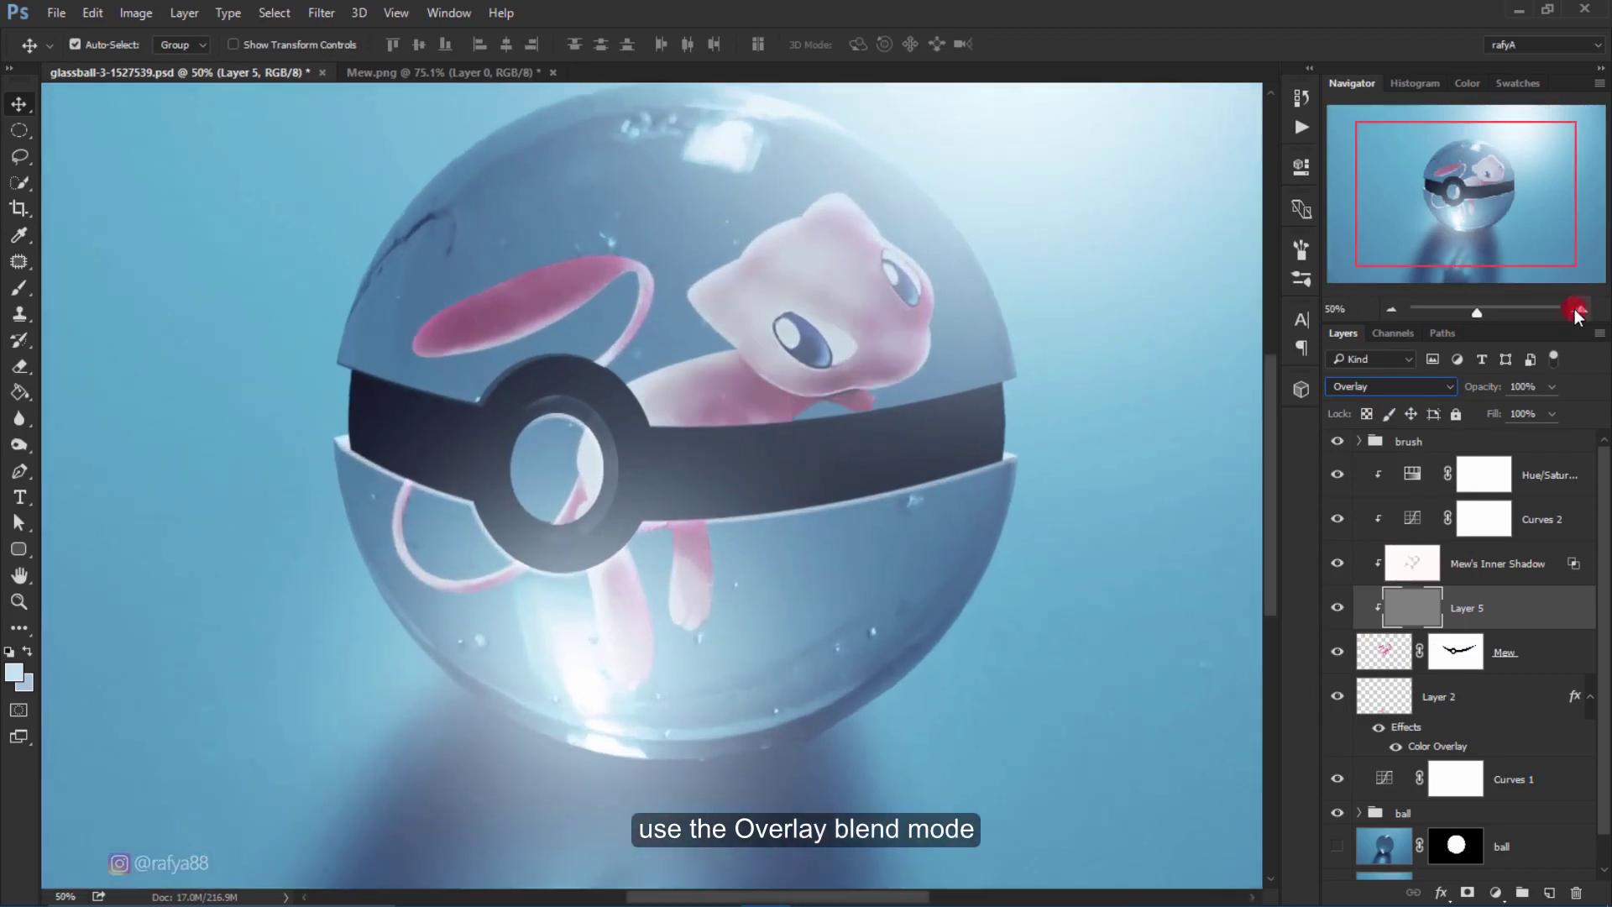
left_click(1580, 310)
left_click_drag(1006, 274, 920, 418)
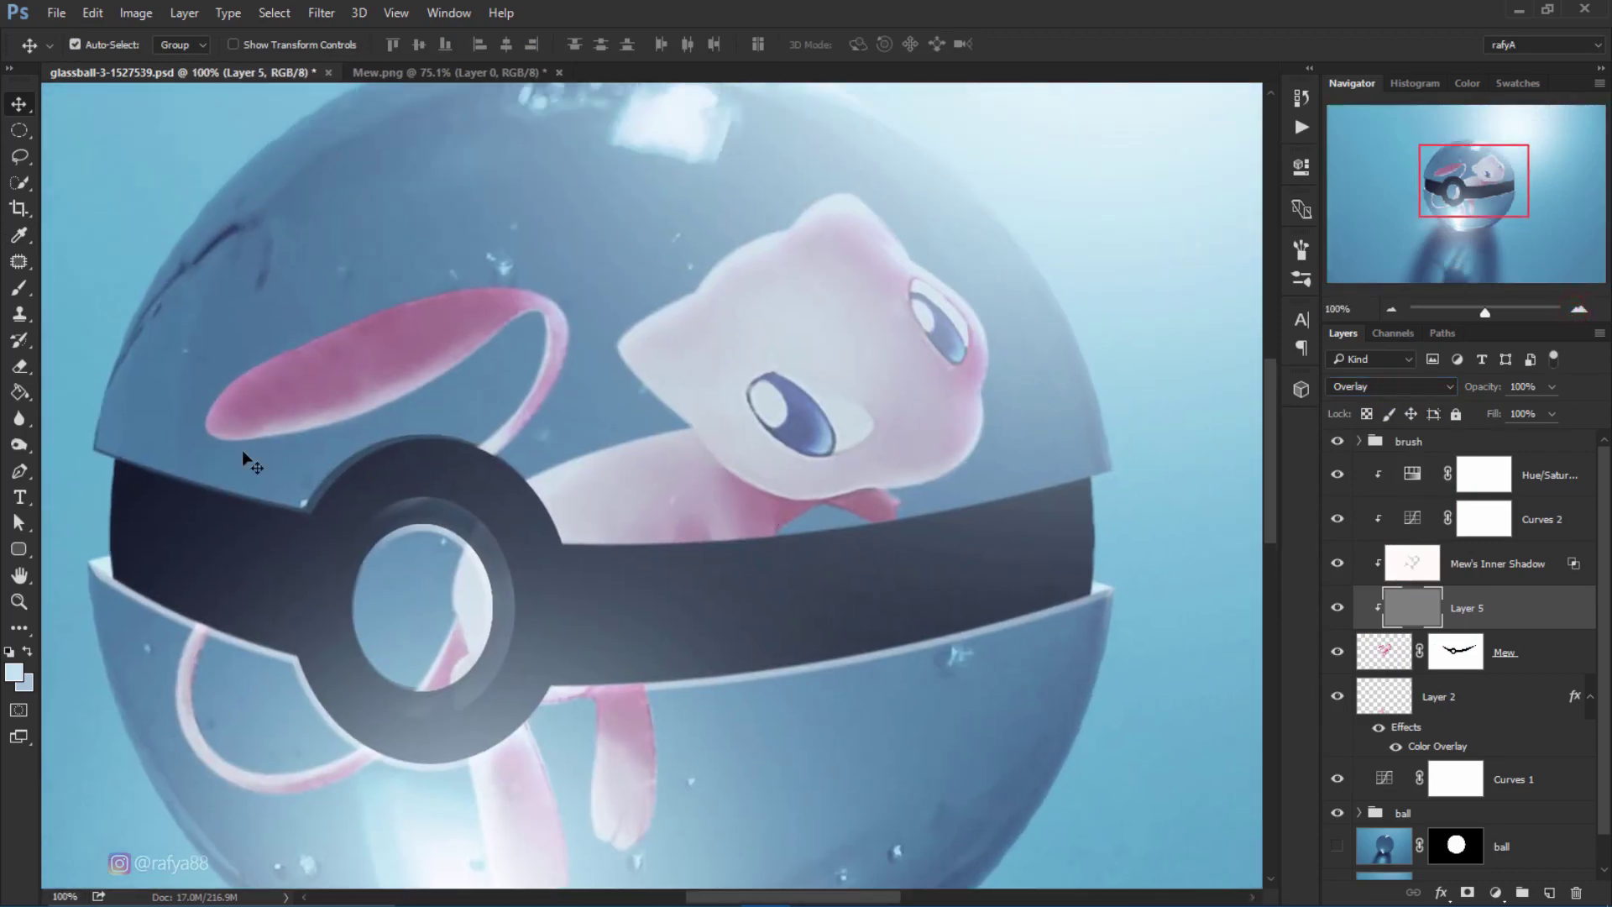
left_click(18, 393)
left_click(20, 444)
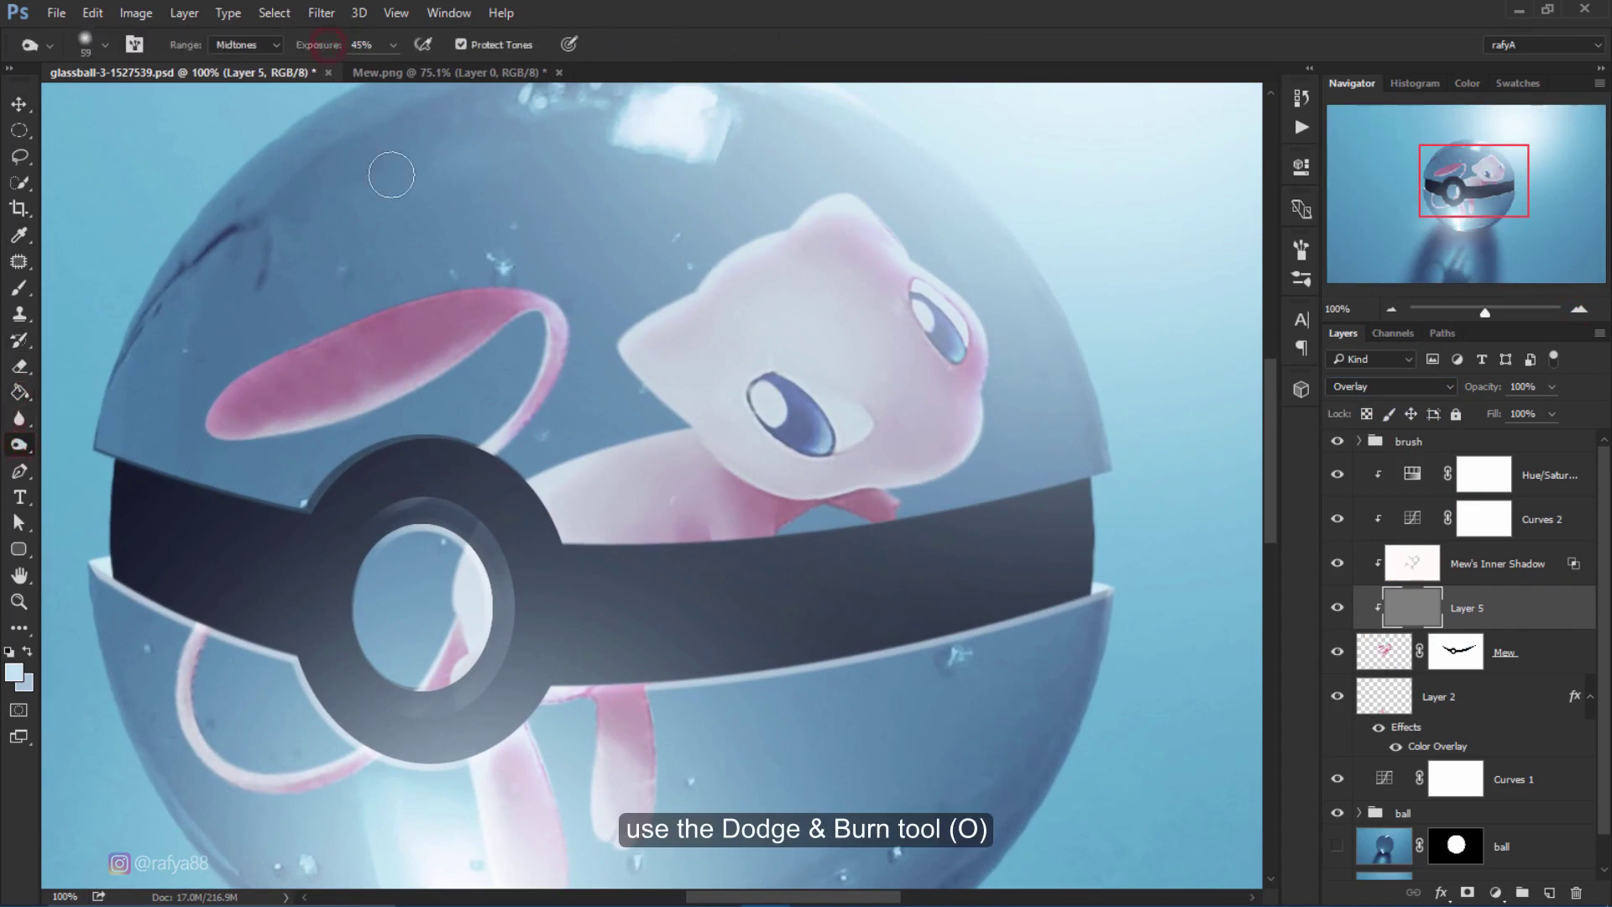
Dodge Mew's pink neck above the dark band to brighten it.
scroll(840, 470, "up", 3)
mouse_move(737, 520)
left_mouse_down()
mouse_move(630, 458)
mouse_move(781, 515)
mouse_move(669, 529)
mouse_move(638, 568)
mouse_move(565, 540)
mouse_move(493, 557)
left_mouse_up()
mouse_move(579, 478)
left_mouse_down()
mouse_move(565, 493)
mouse_move(599, 484)
mouse_move(515, 507)
mouse_move(544, 486)
mouse_move(493, 551)
mouse_move(621, 456)
mouse_move(669, 475)
left_mouse_up()
mouse_move(533, 504)
left_mouse_down()
mouse_move(468, 521)
mouse_move(551, 533)
mouse_move(490, 565)
left_mouse_up()
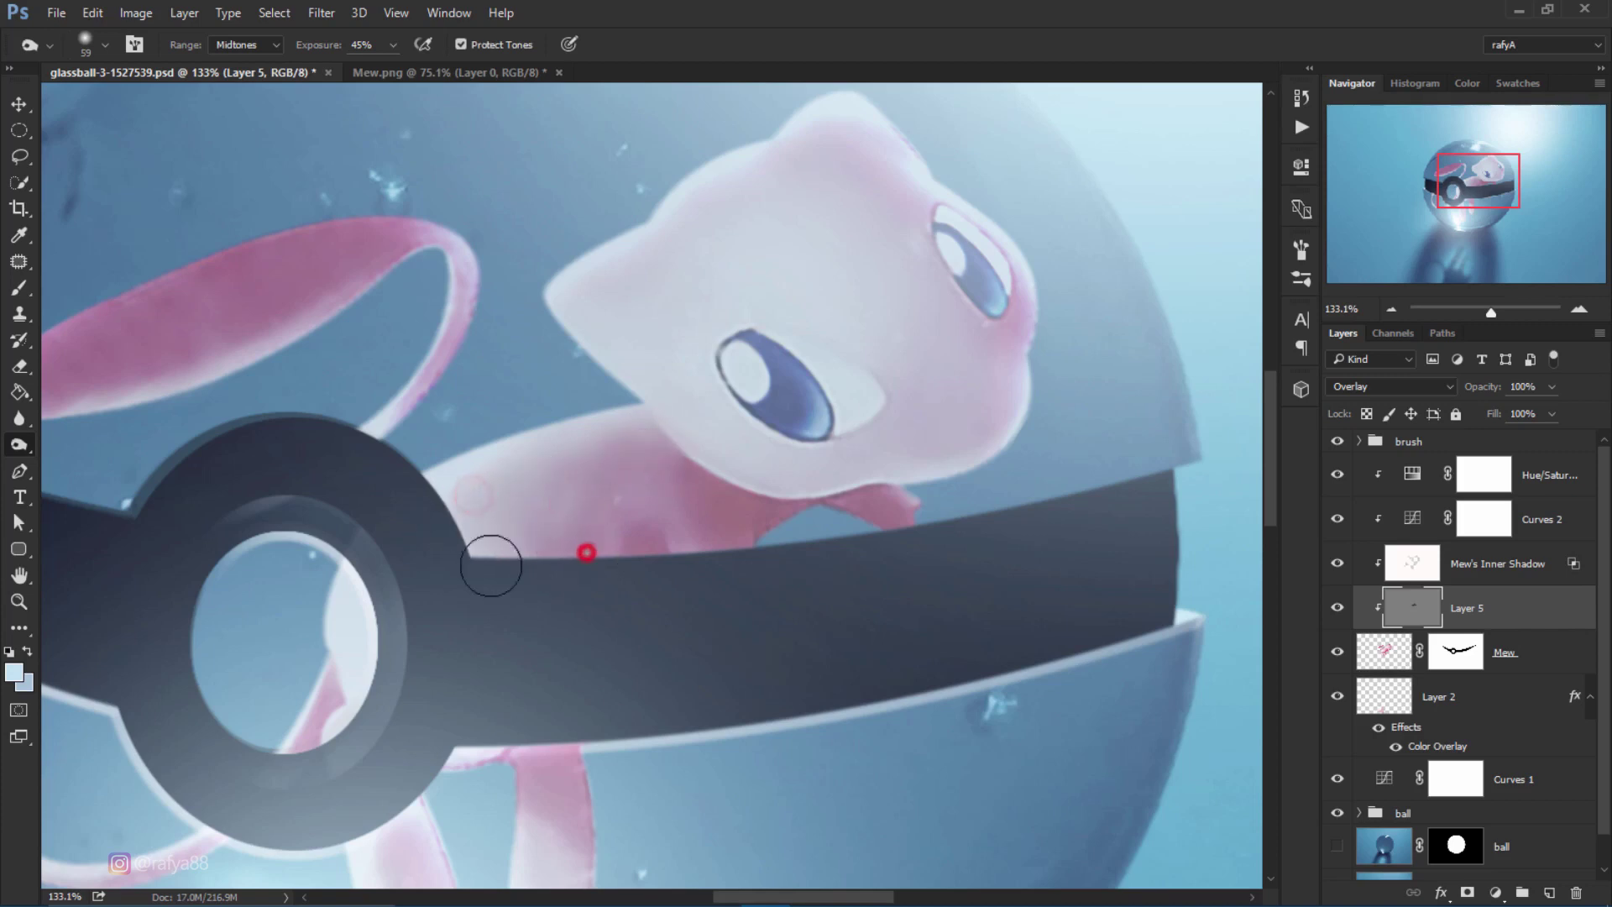
left_click_drag(606, 771, 608, 675)
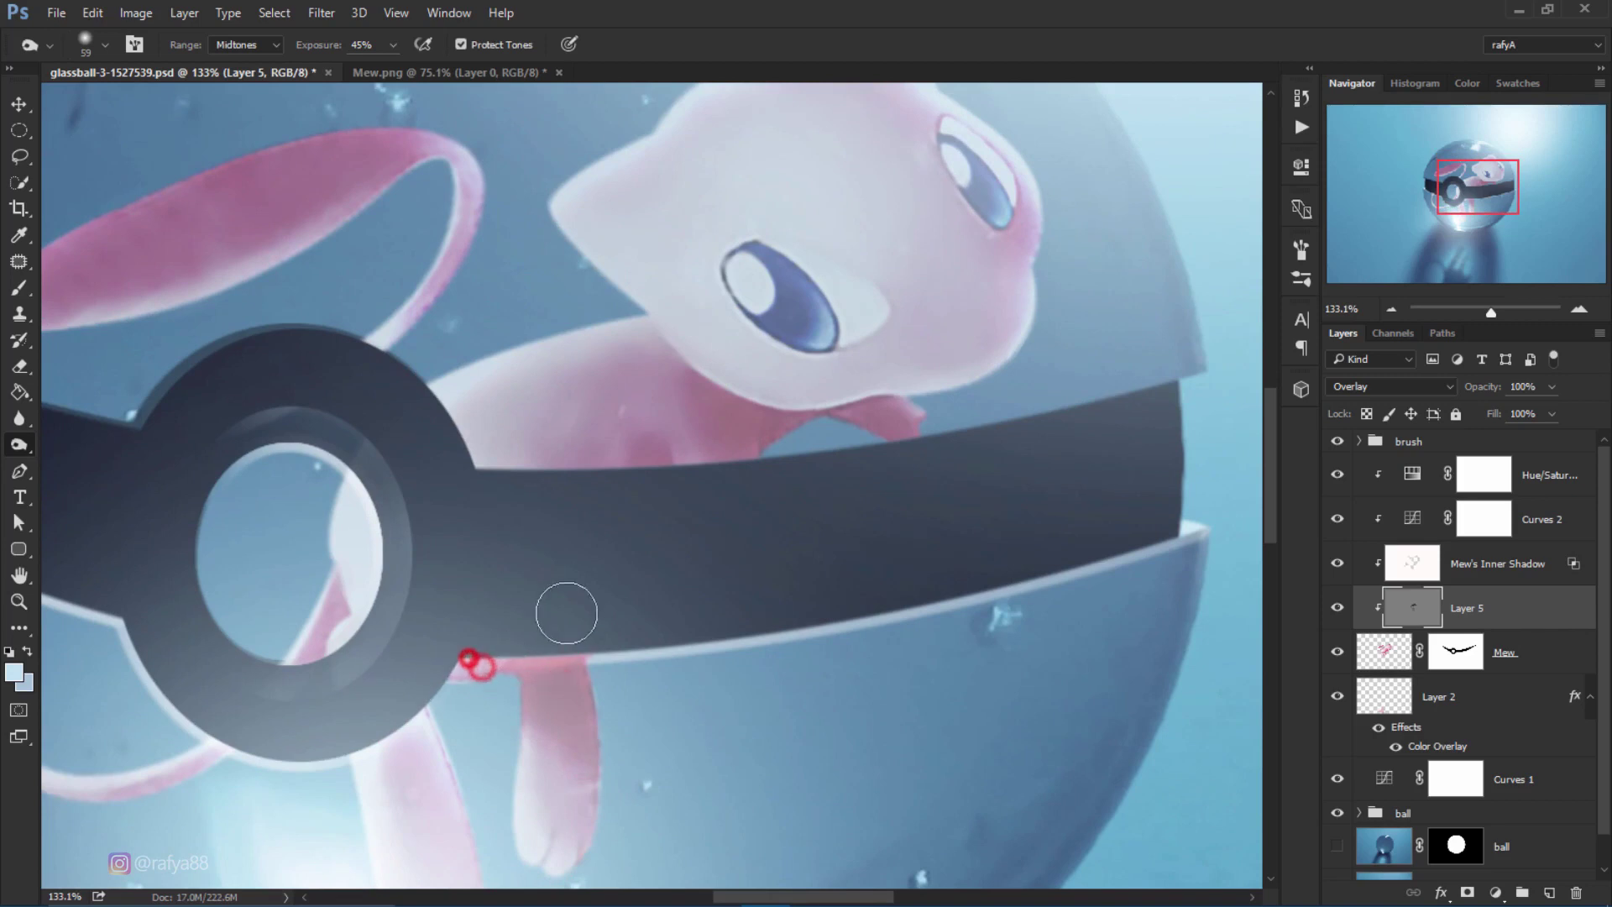
Burn Mew's chest, chin, mouth and cheeks around the right eye to darken them.
mouse_move(659, 414)
left_mouse_down()
mouse_move(622, 418)
mouse_move(647, 450)
mouse_move(781, 426)
left_mouse_up()
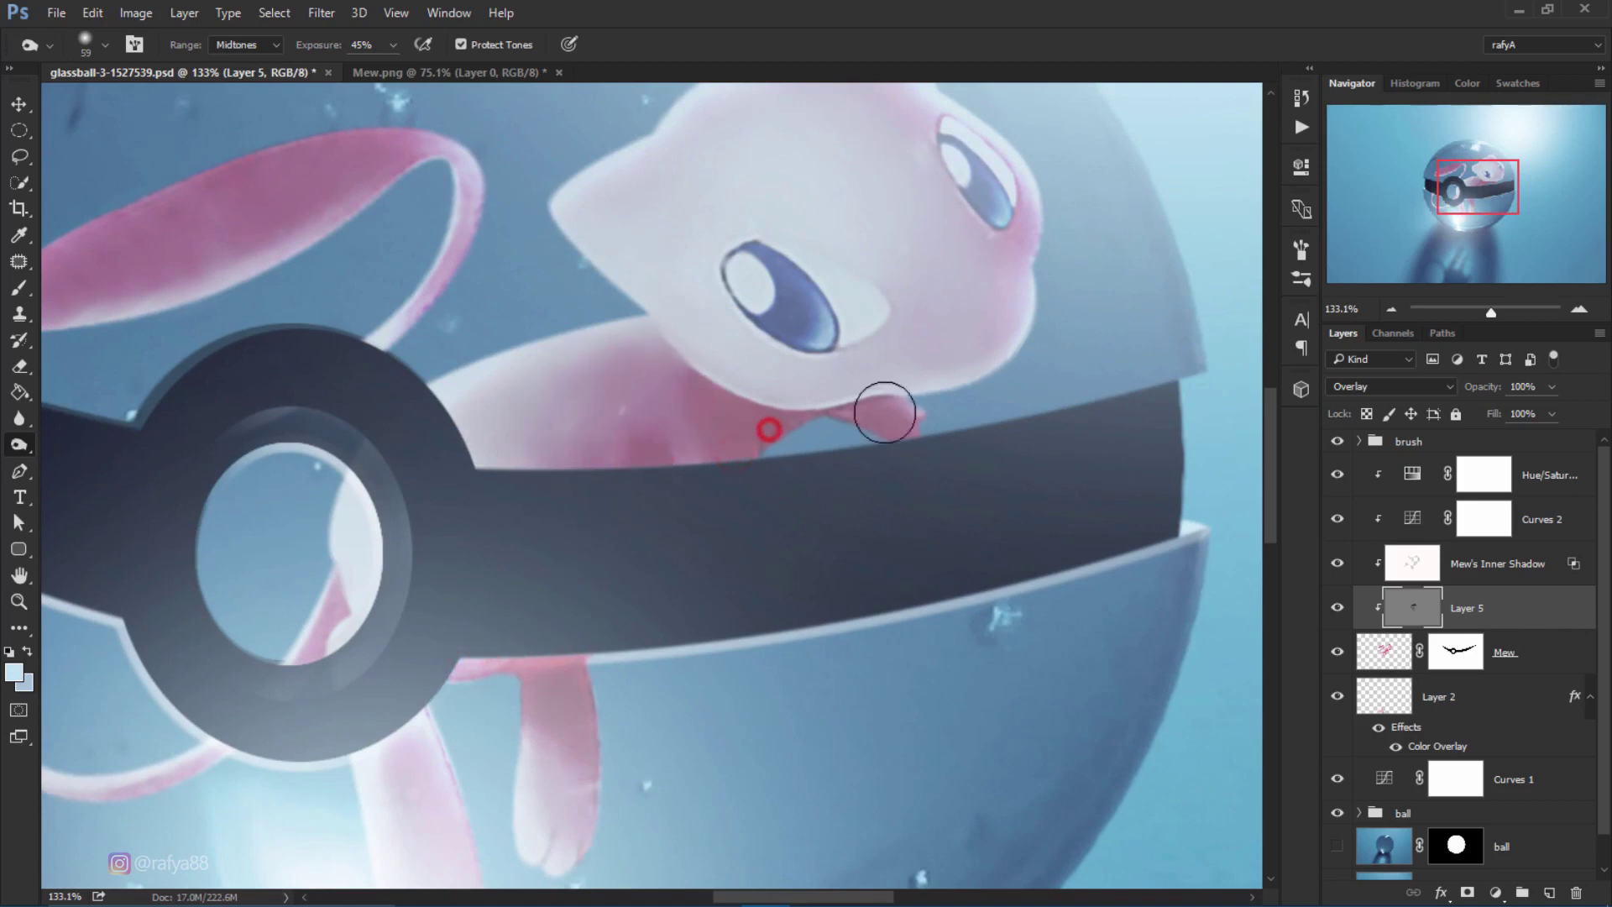
scroll(885, 403, "up", 3)
mouse_move(867, 378)
left_mouse_down()
mouse_move(836, 382)
mouse_move(897, 432)
mouse_move(882, 389)
mouse_move(865, 450)
mouse_move(770, 299)
left_mouse_up()
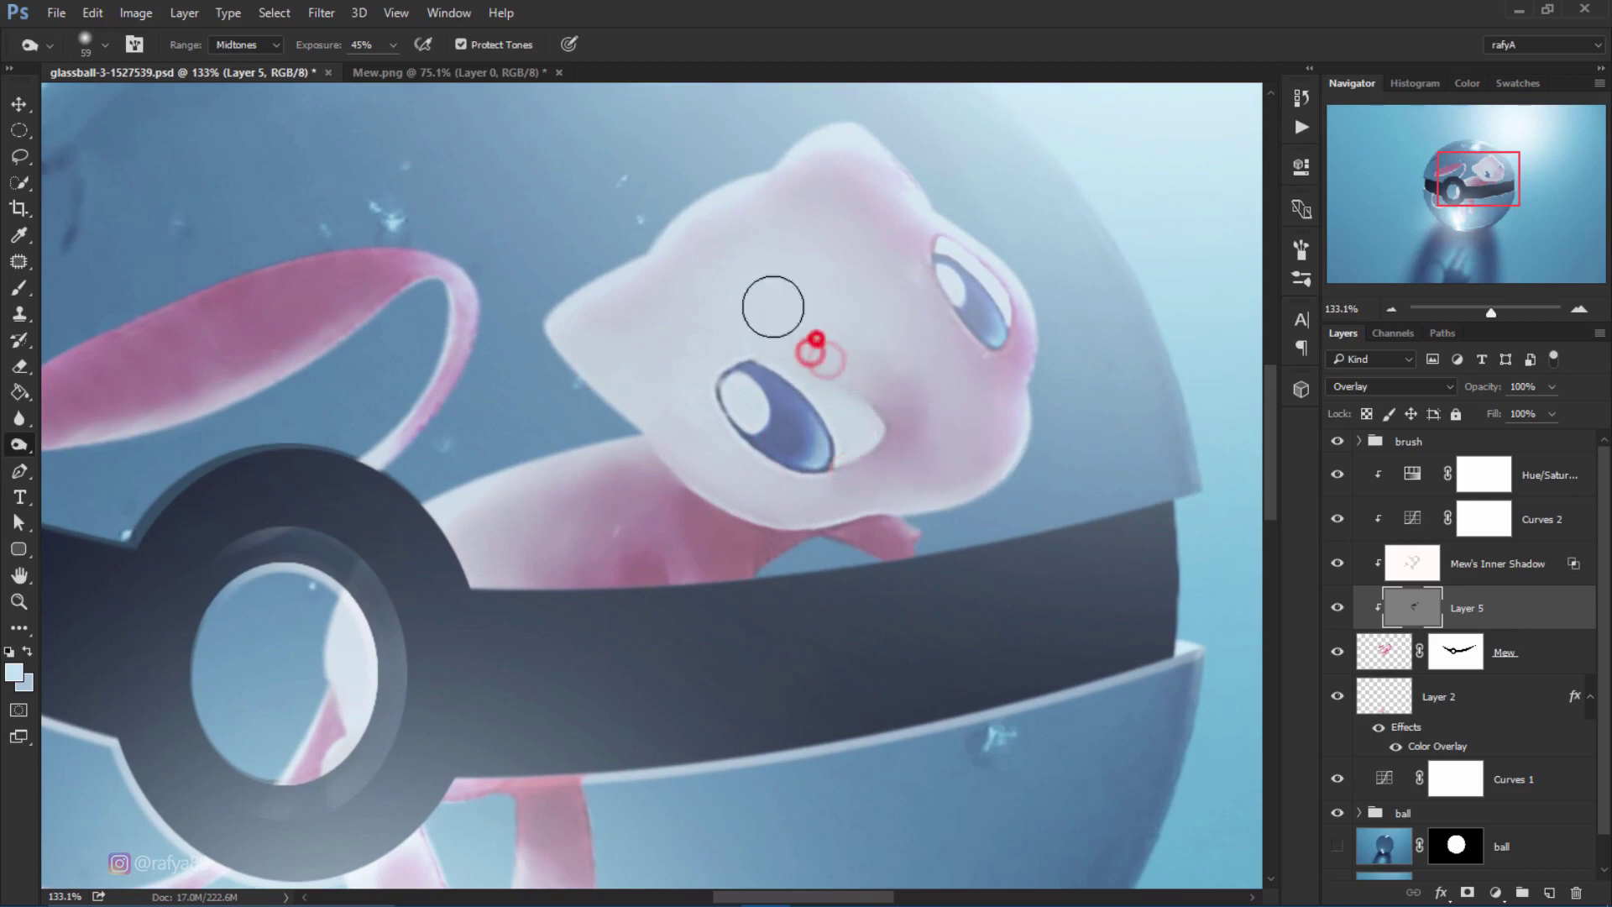
mouse_move(929, 421)
left_mouse_down()
mouse_move(875, 504)
mouse_move(1000, 490)
left_mouse_up()
left_click_drag(901, 510, 914, 497)
mouse_move(801, 506)
left_mouse_down()
mouse_move(702, 461)
mouse_move(857, 464)
mouse_move(812, 494)
mouse_move(659, 436)
mouse_move(723, 465)
left_mouse_up()
mouse_move(928, 308)
left_mouse_down()
mouse_move(1031, 383)
mouse_move(980, 349)
mouse_move(965, 277)
mouse_move(924, 298)
left_mouse_up()
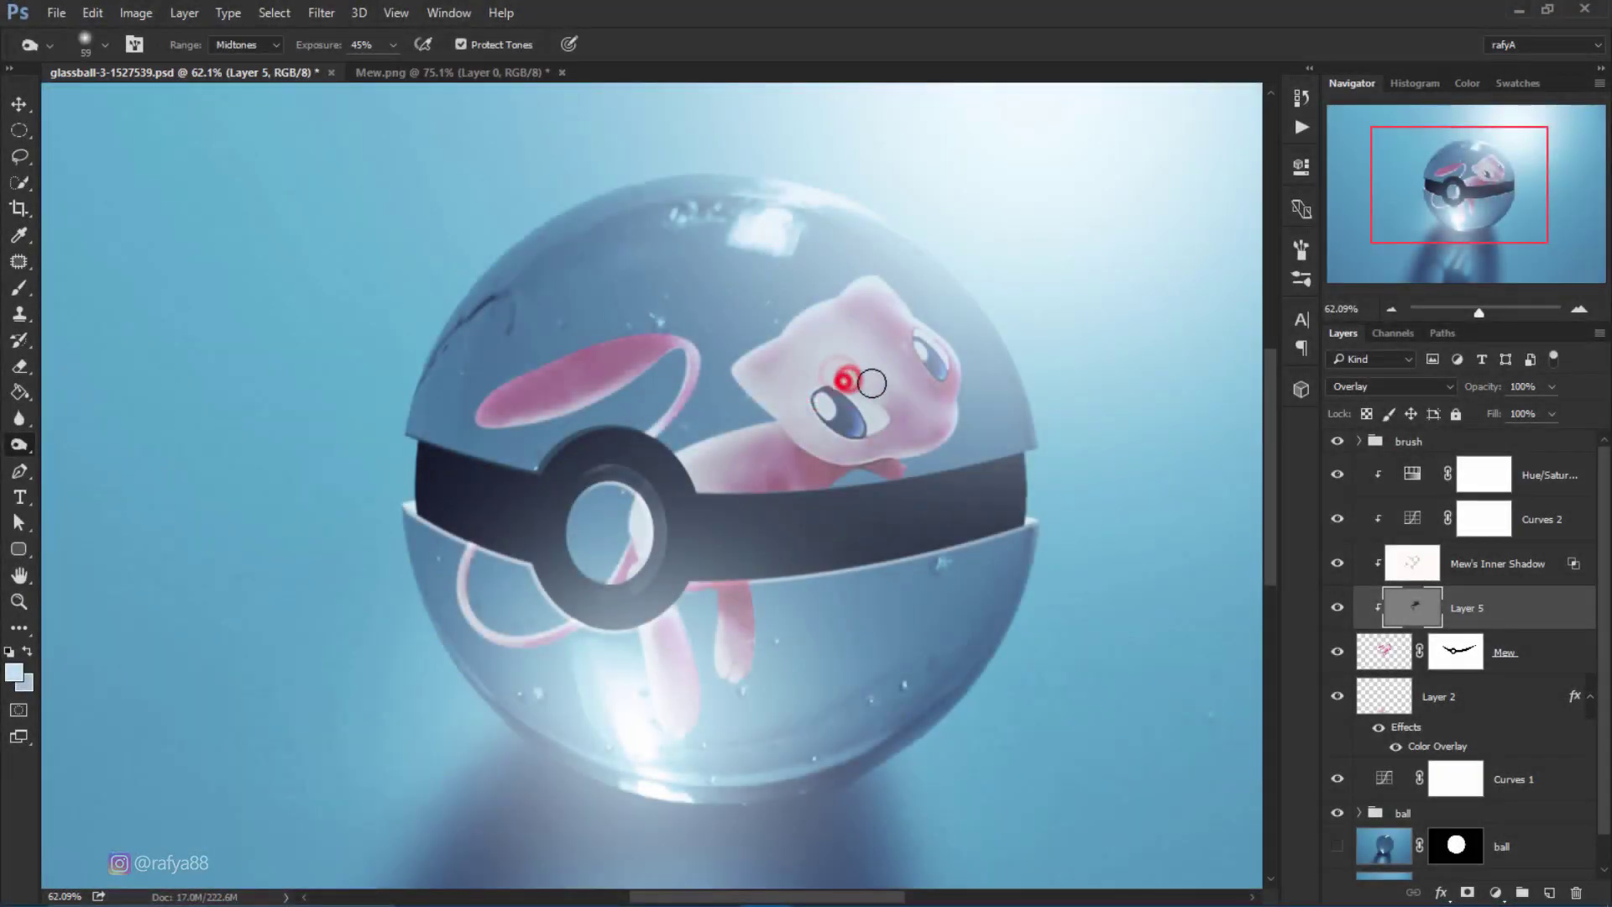
scroll(764, 324, "down", 4)
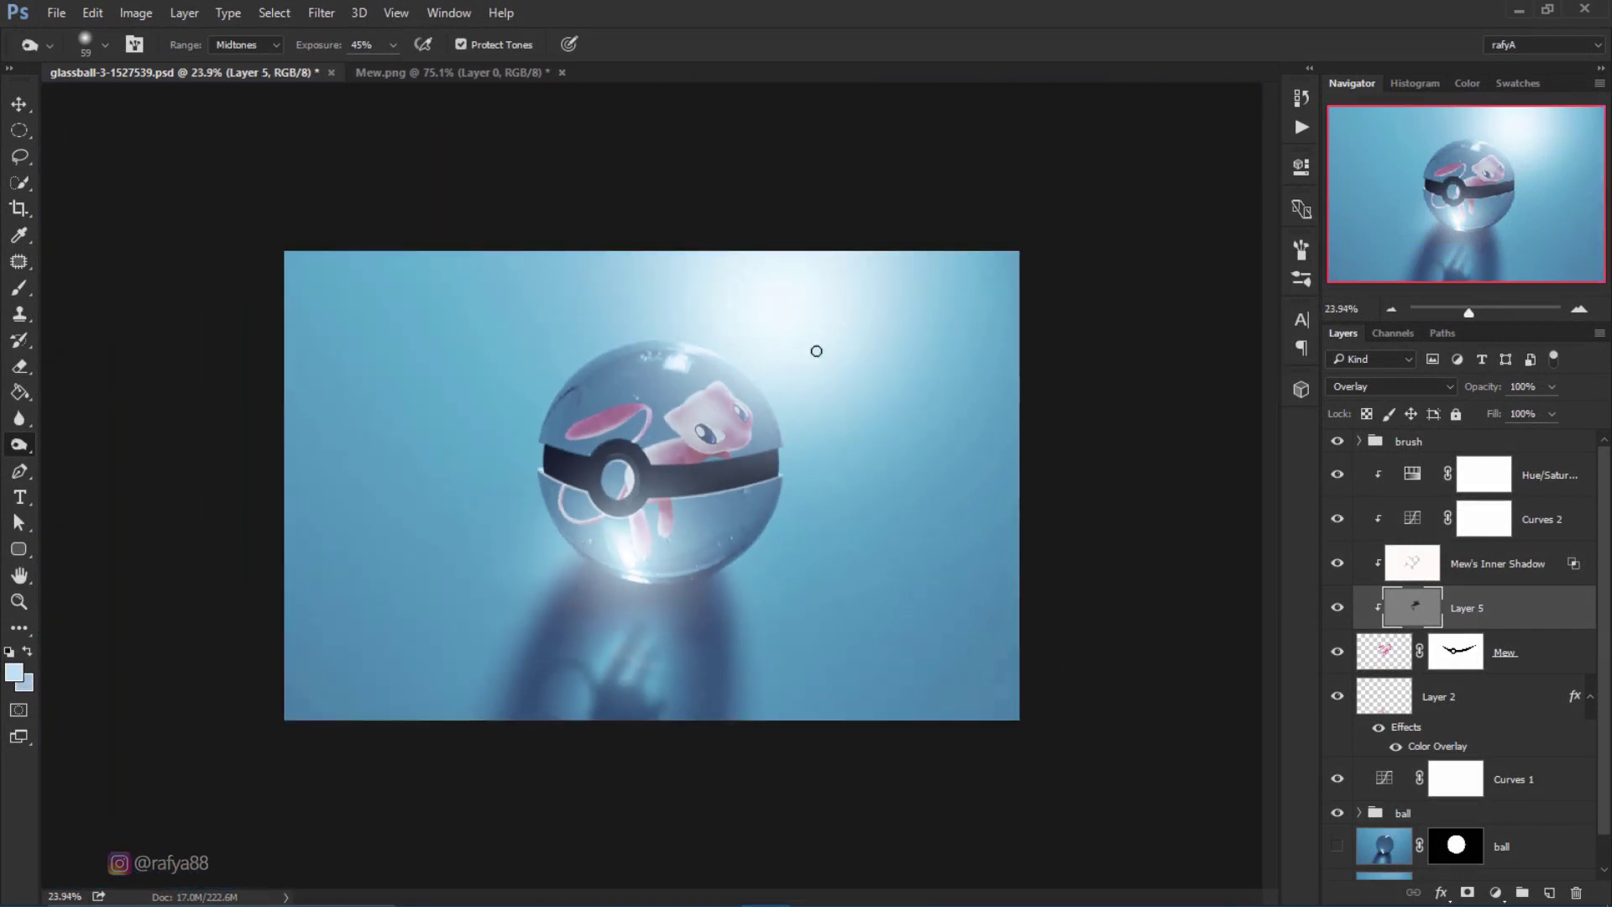
scroll(818, 349, "up", 5)
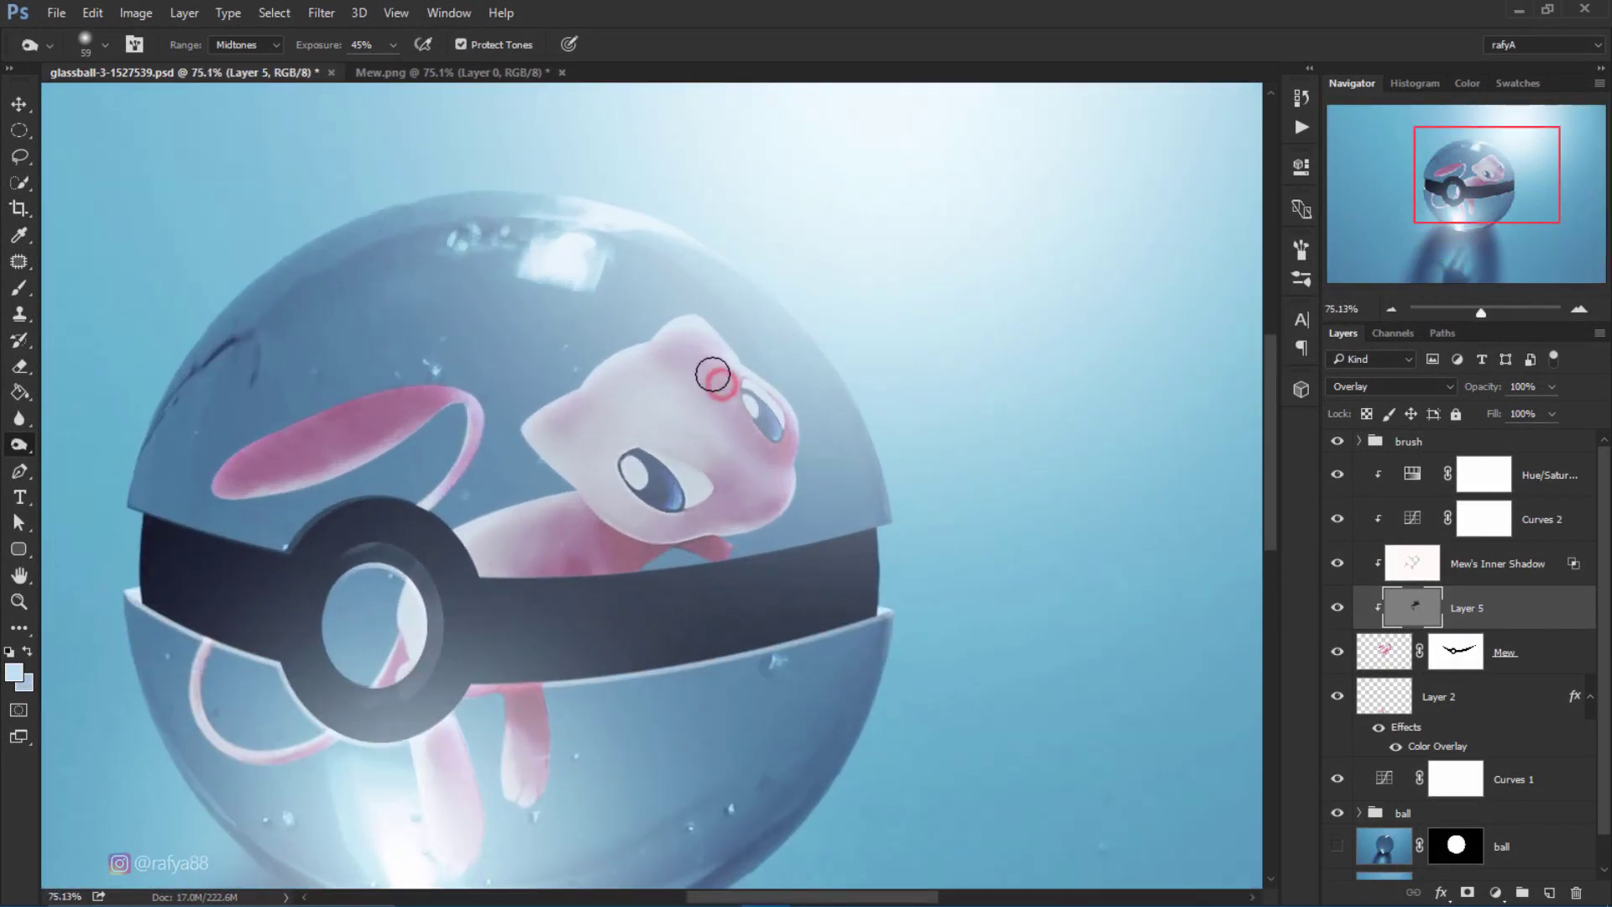
scroll(713, 374, "up", 1)
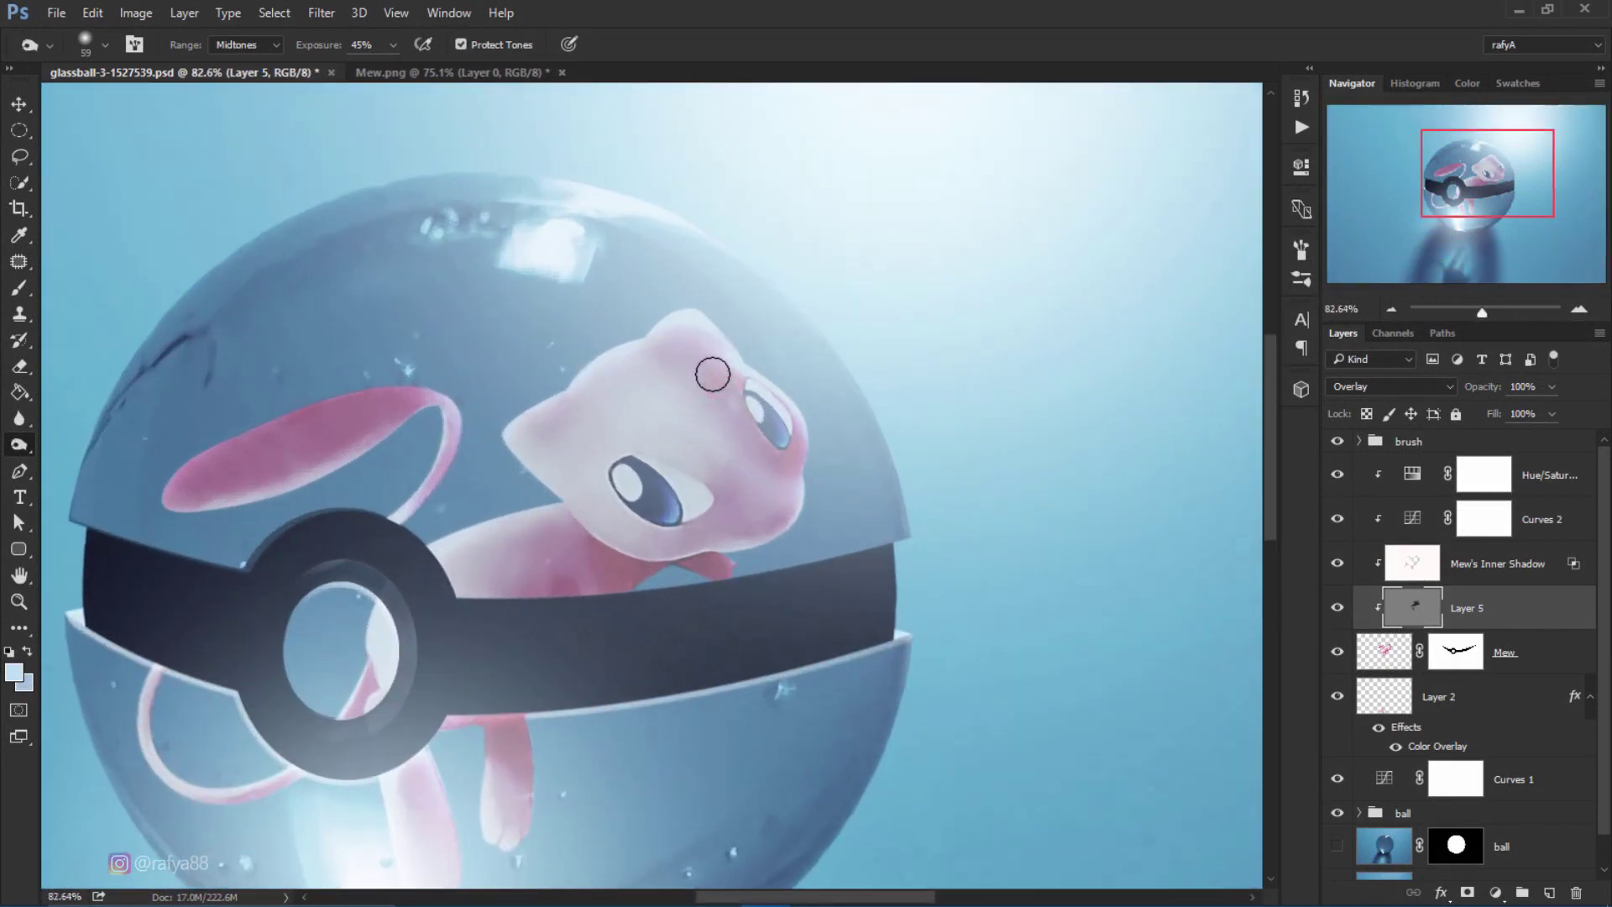
key("e")
right_click(798, 351)
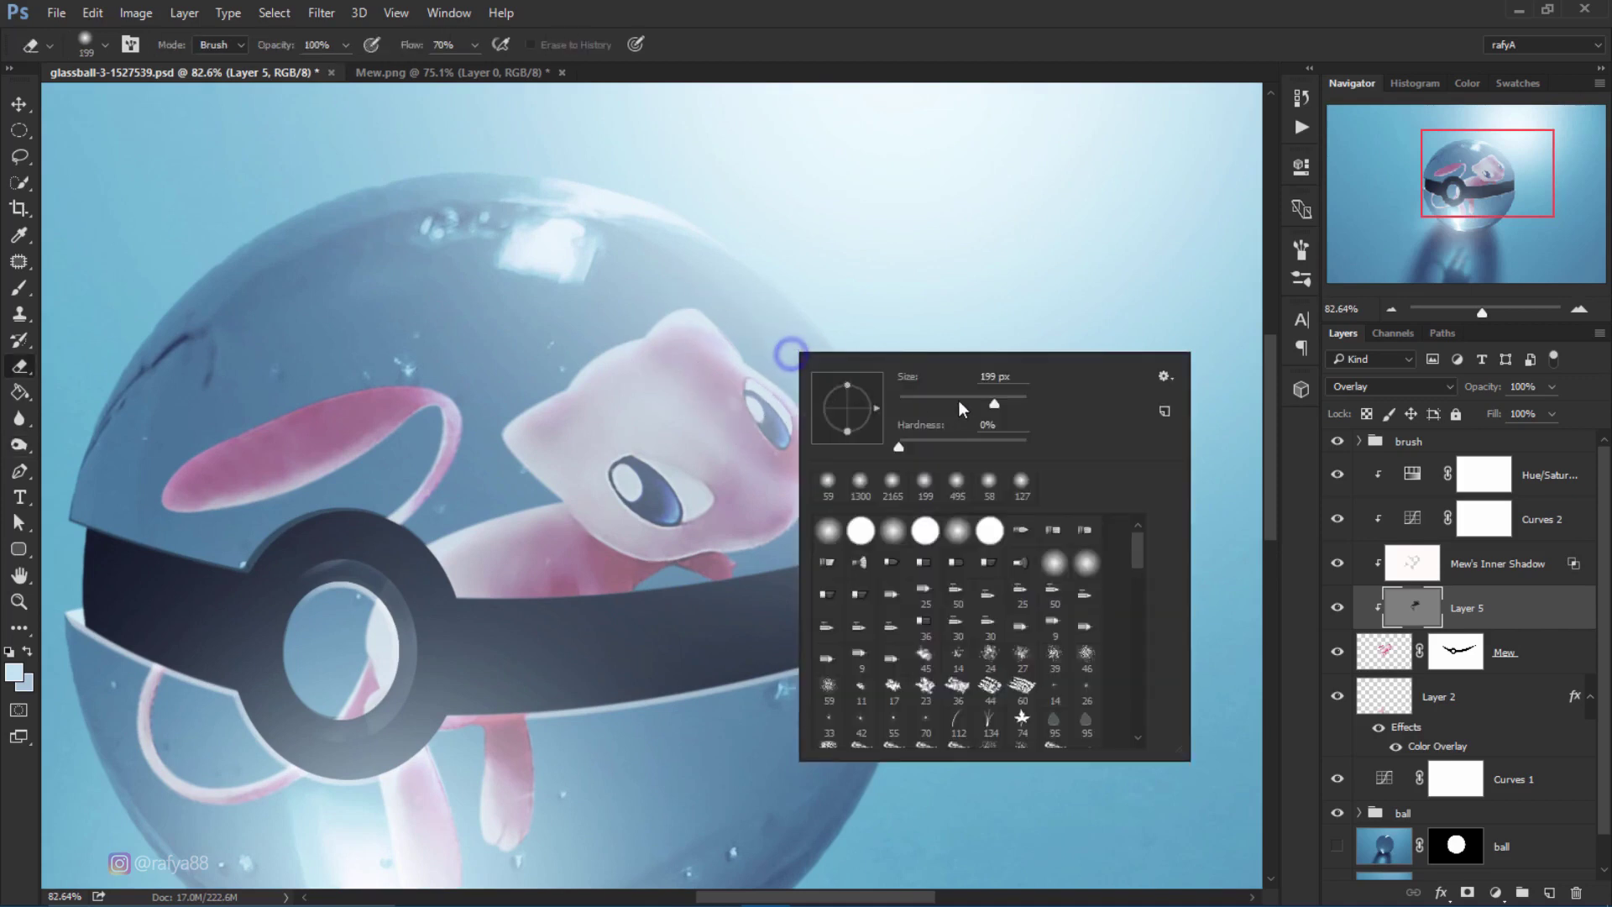
Switch back to the Dodge Tool for softer lightening at 24% exposure.
key("Escape")
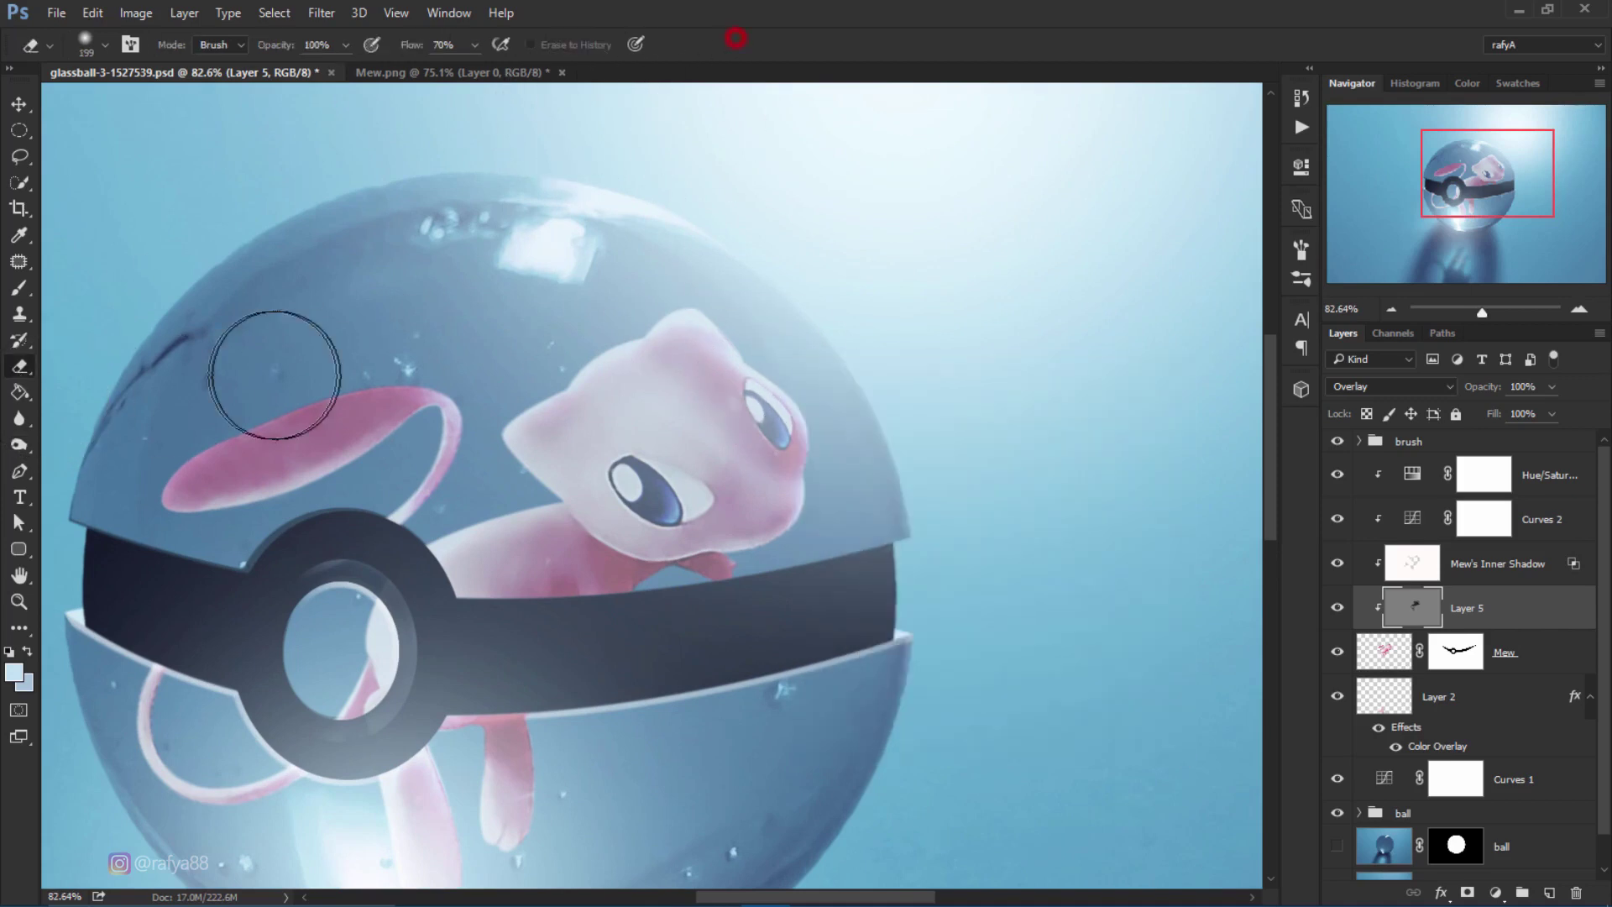
left_click(20, 445)
left_click(82, 438)
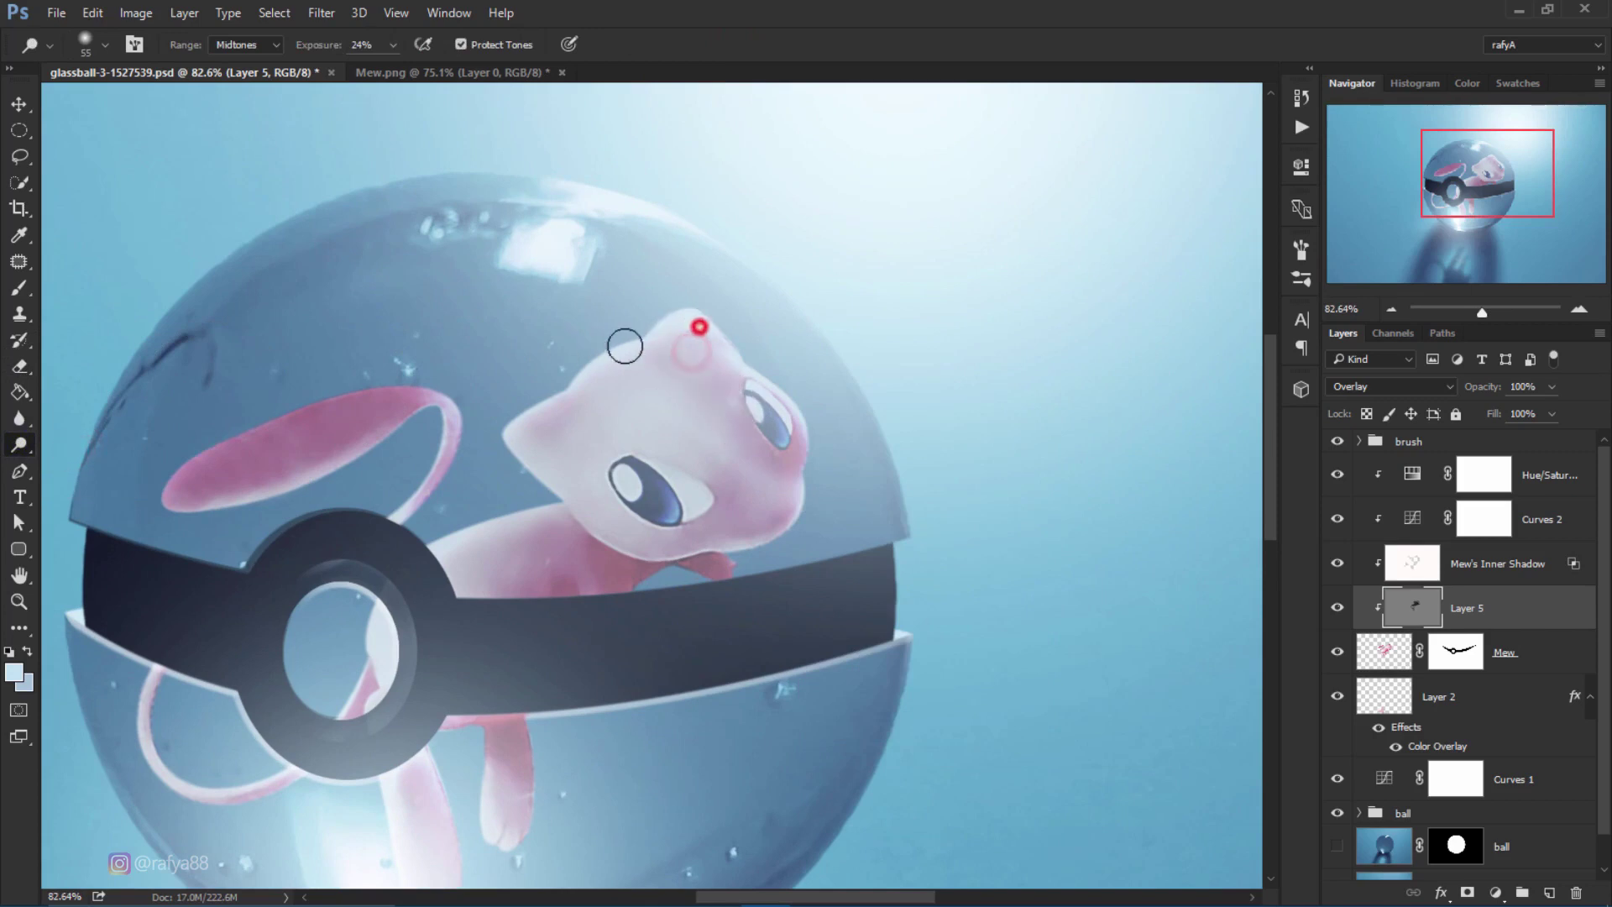
Dodge Mew's head, cheek, forehead and ear with gentle highlights.
left_click_drag(625, 346, 795, 469)
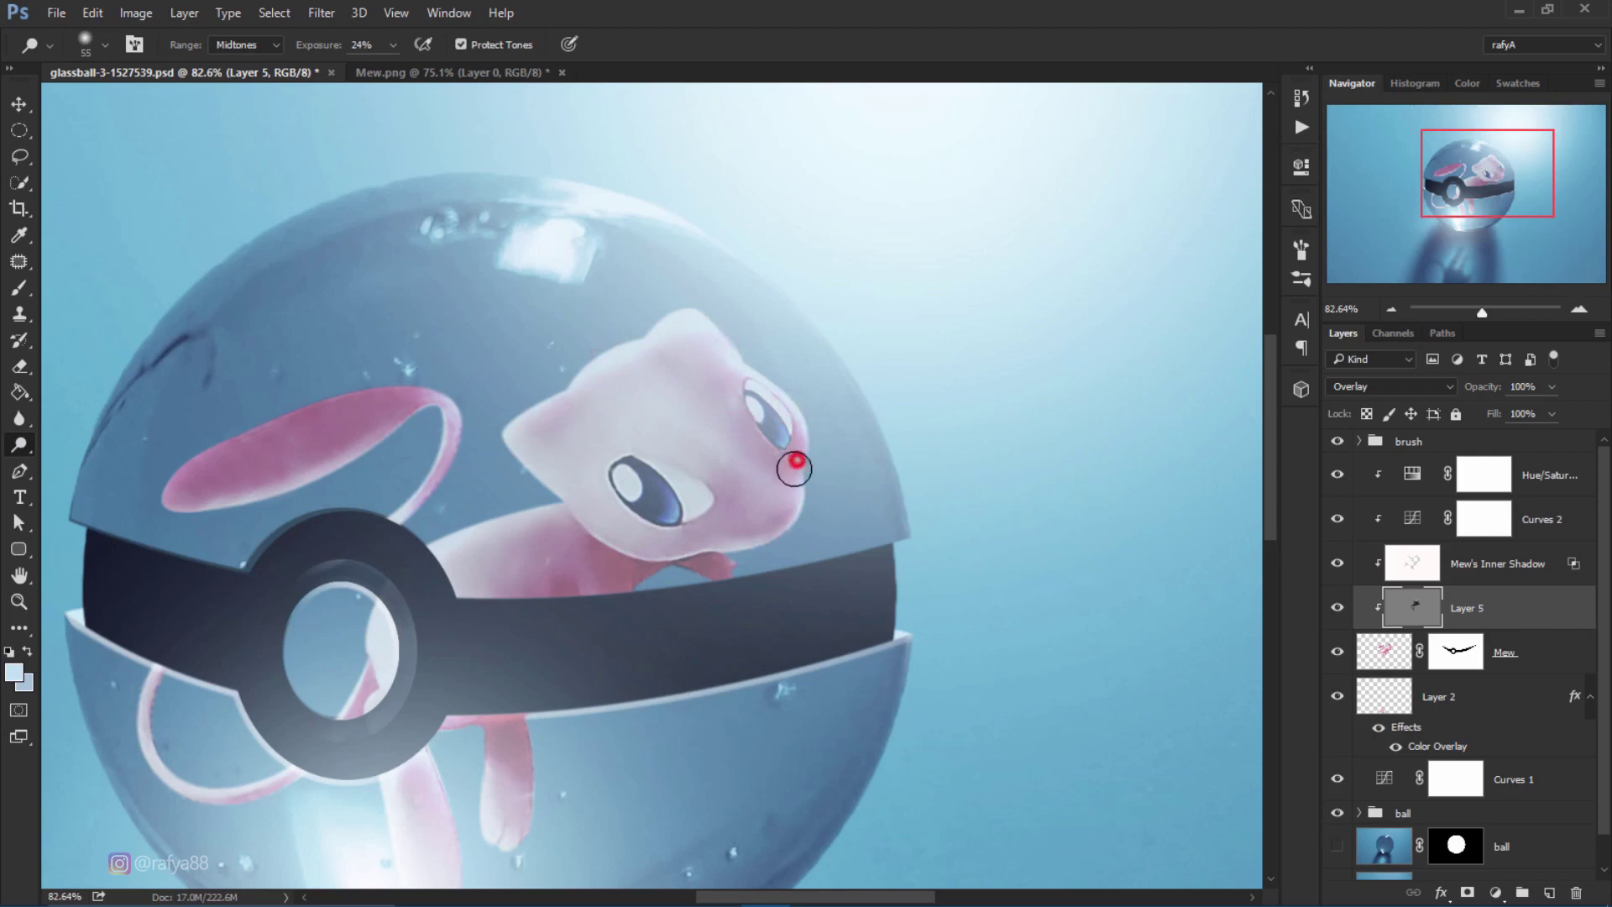
key("h")
left_click_drag(838, 359, 789, 395)
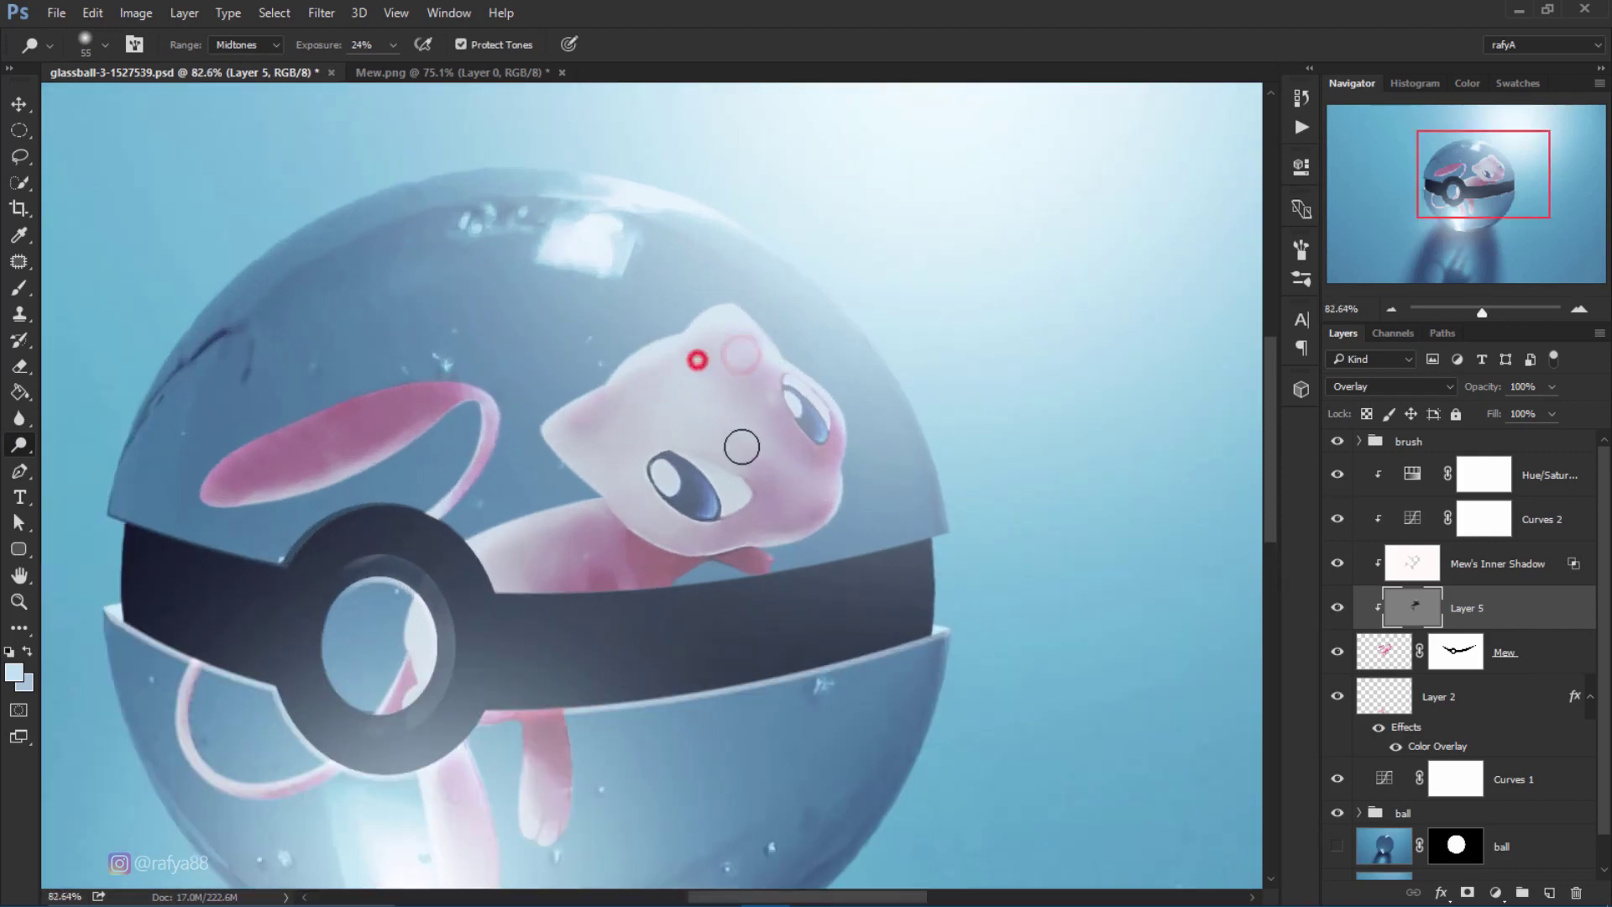
left_click_drag(742, 446, 702, 413)
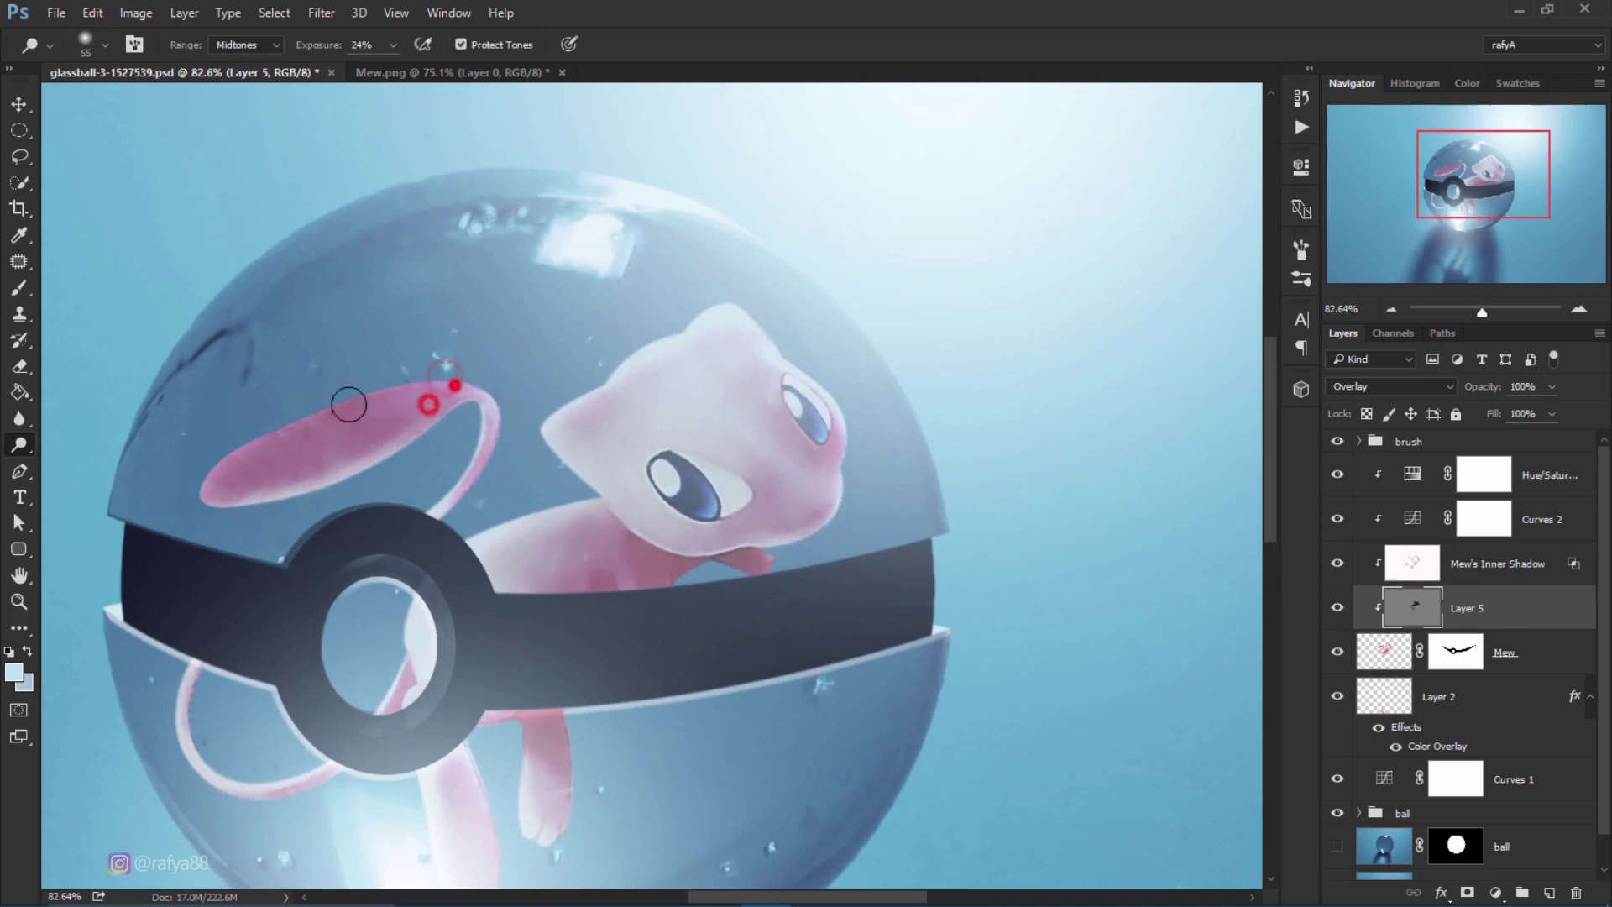
mouse_move(441, 370)
left_mouse_down()
mouse_move(322, 411)
mouse_move(430, 414)
mouse_move(457, 398)
left_mouse_up()
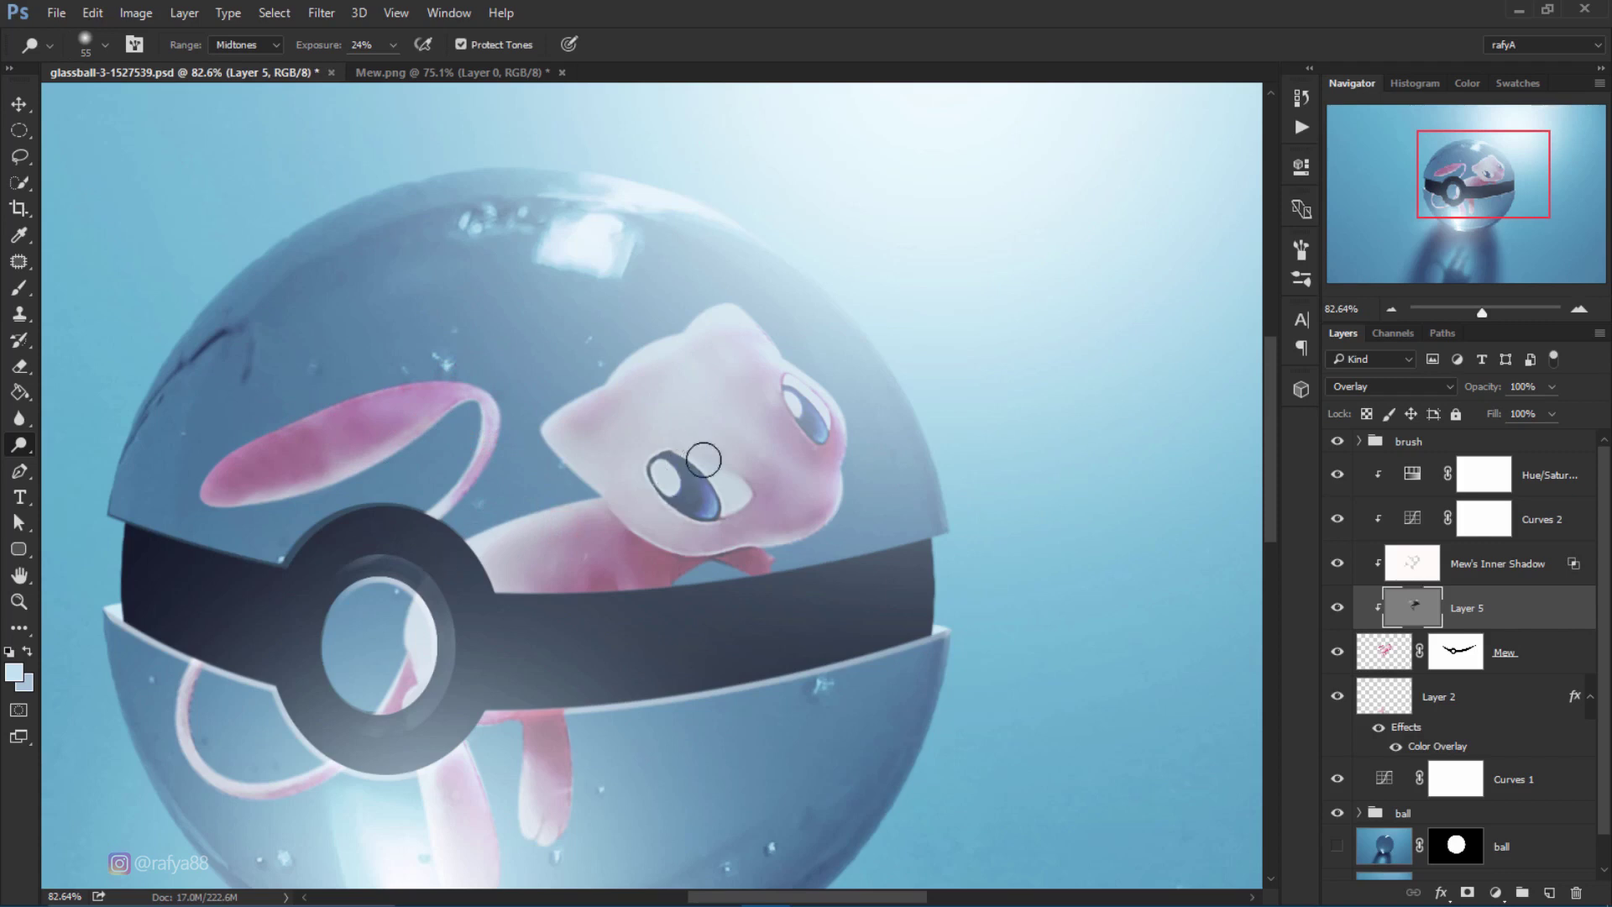
left_click(681, 365)
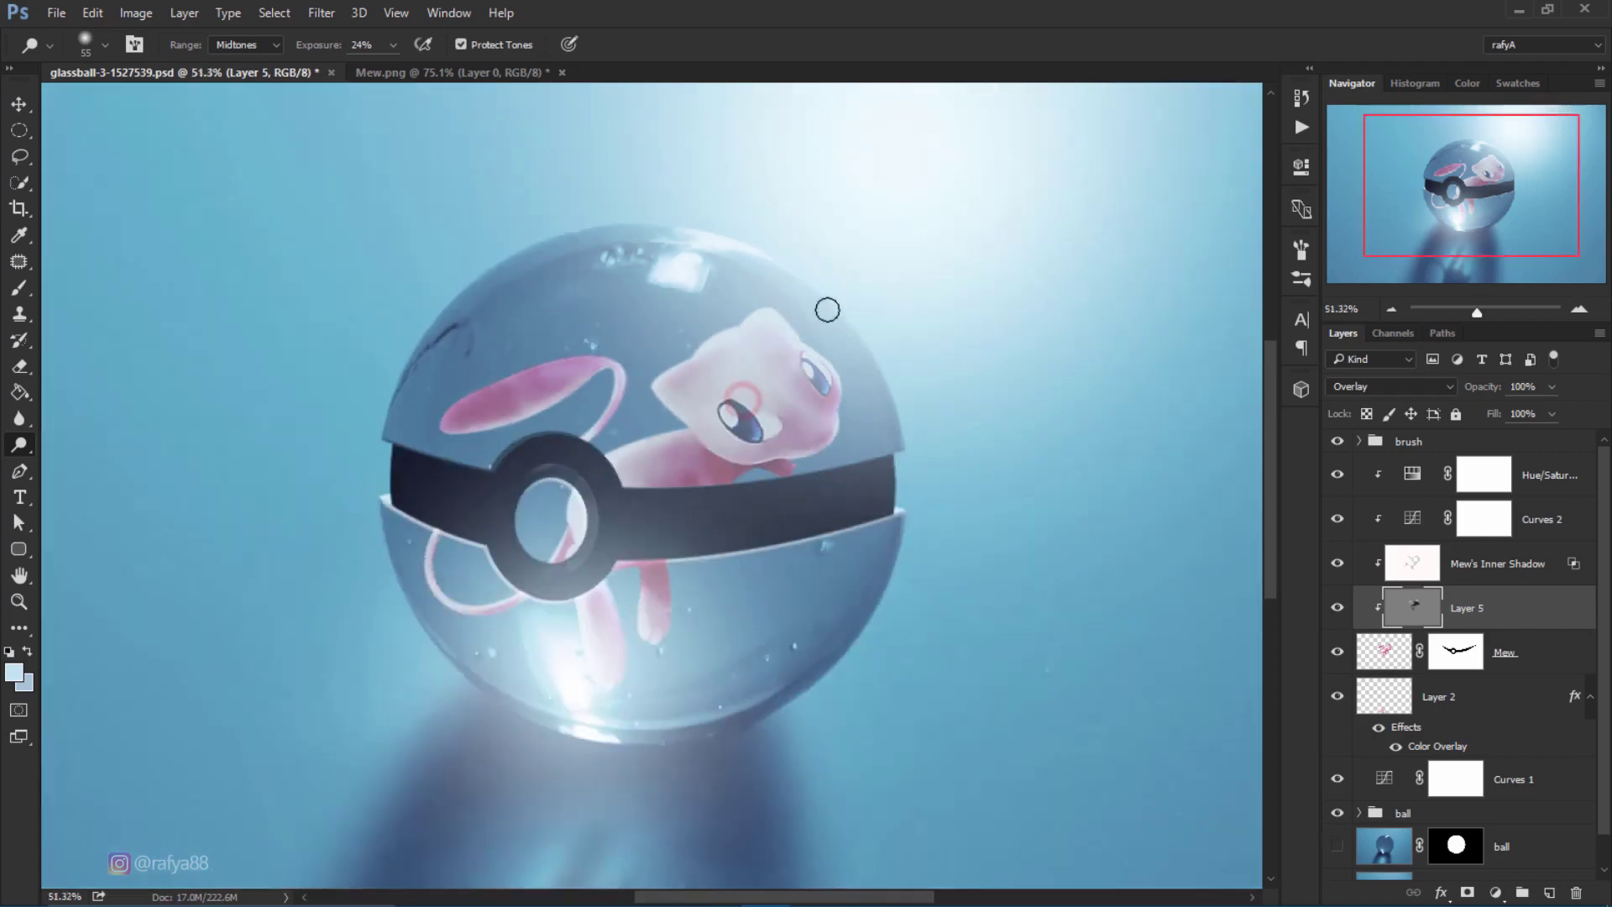
Toggle Layer 5 off and on to compare the shading.
scroll(827, 310, "down", 1)
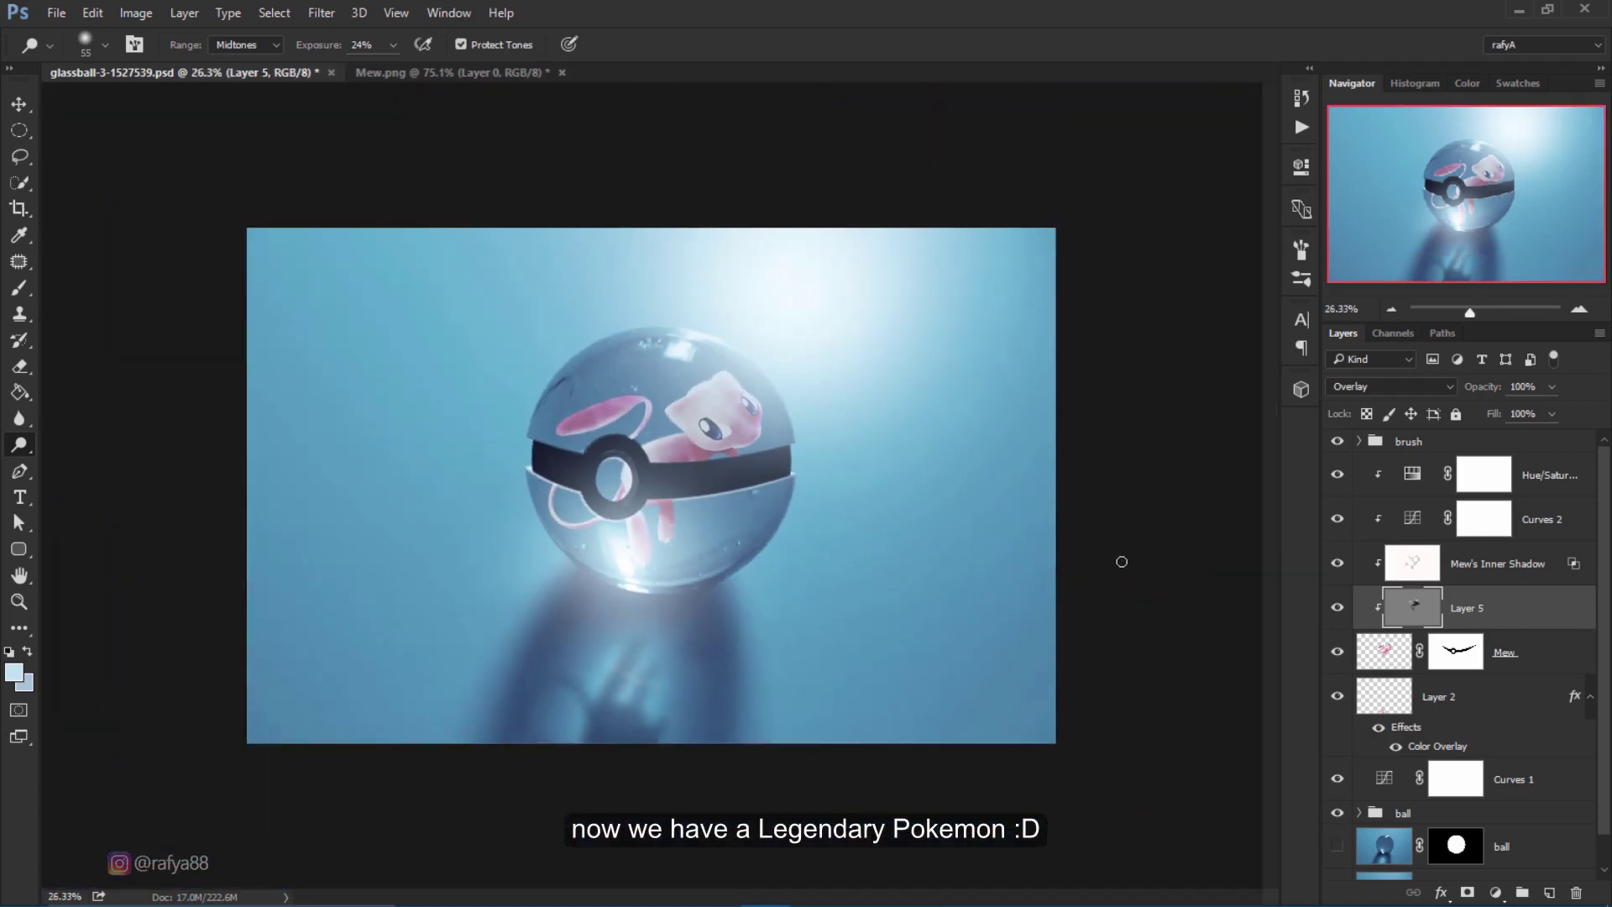
left_click(1336, 608)
left_click(1337, 608)
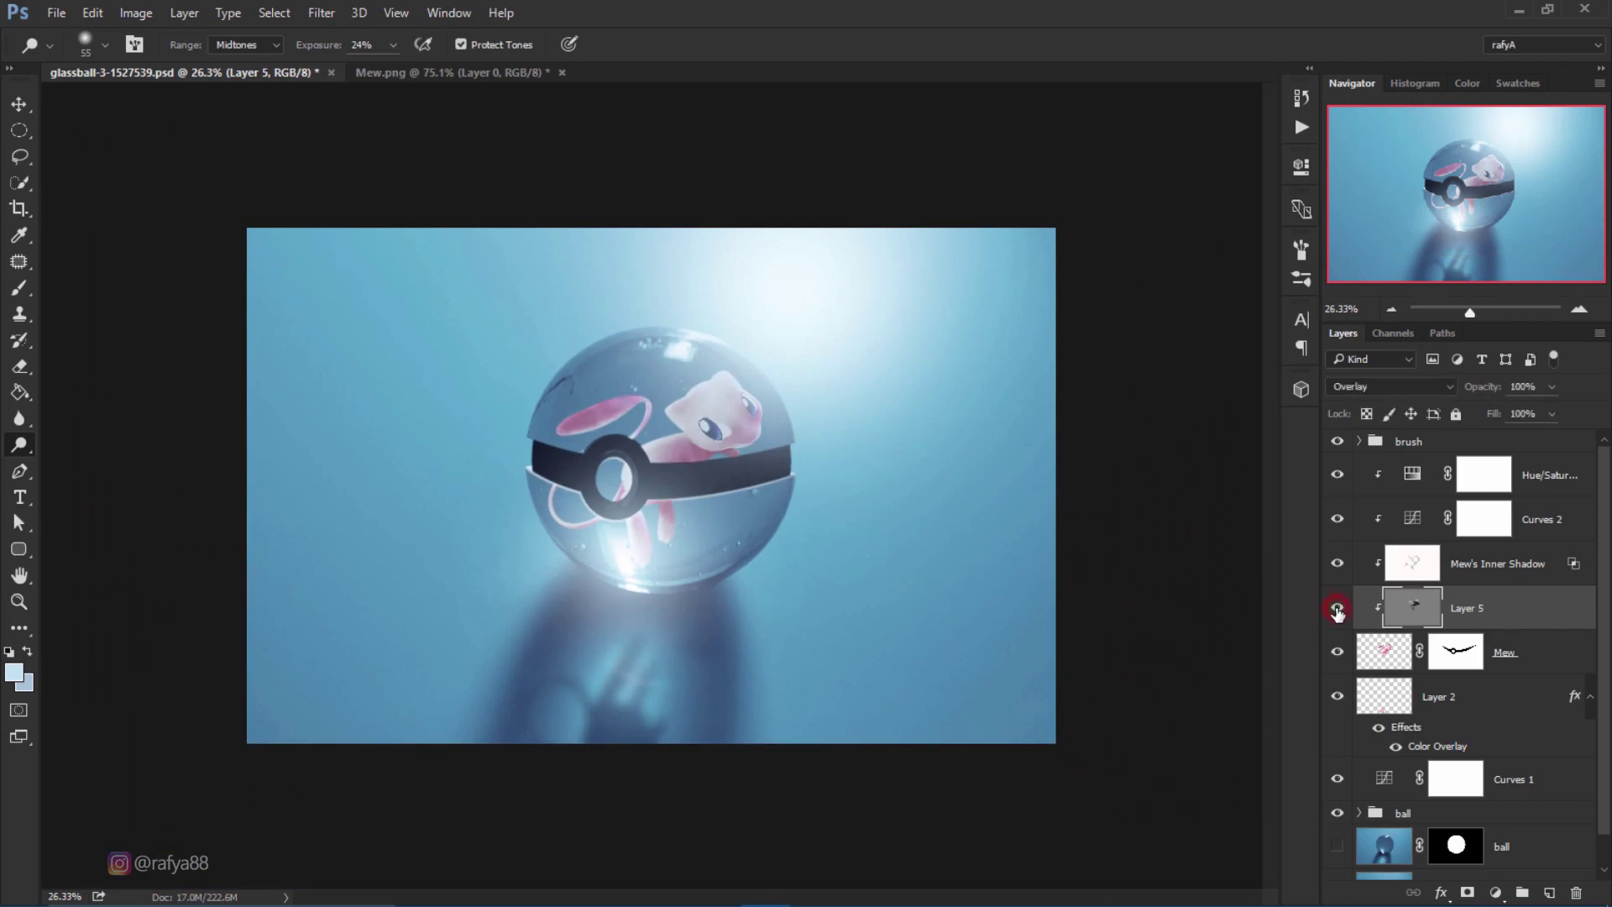